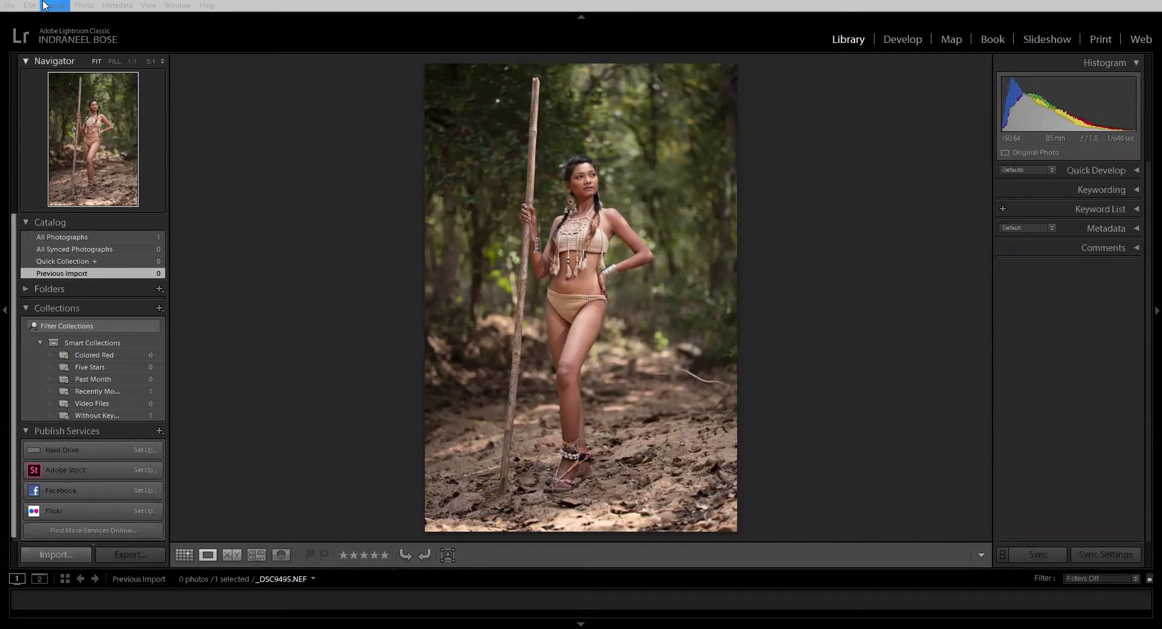
- Open the Preferences and look through the settings pages from General to Network
click(12, 6)
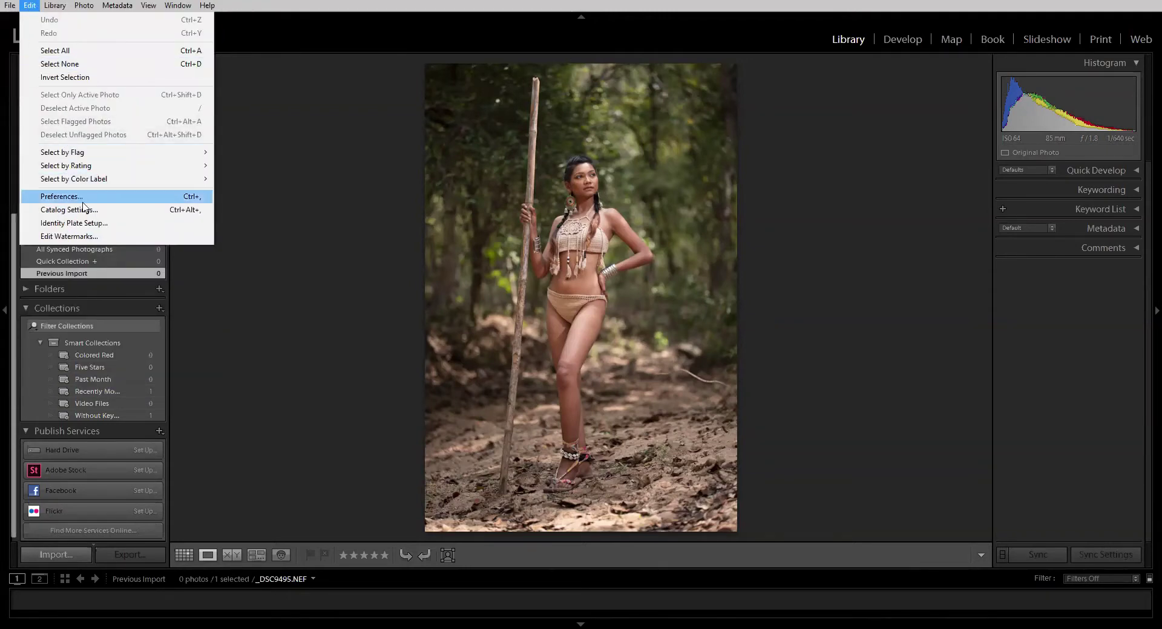
click(133, 198)
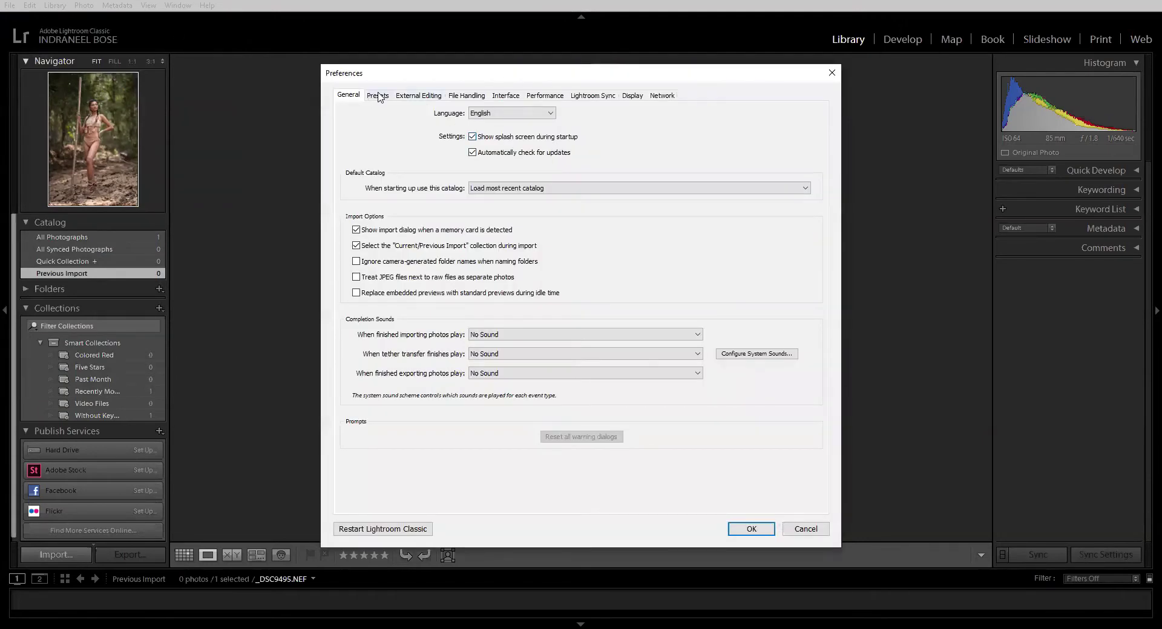
click(378, 98)
click(412, 98)
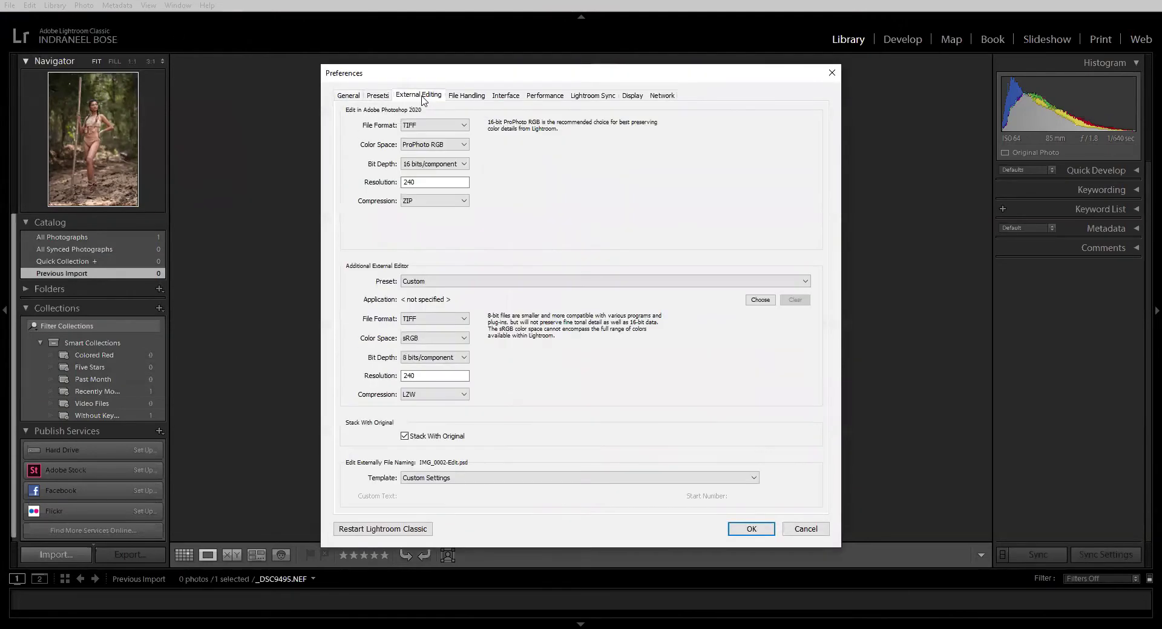
click(460, 98)
click(505, 96)
click(546, 97)
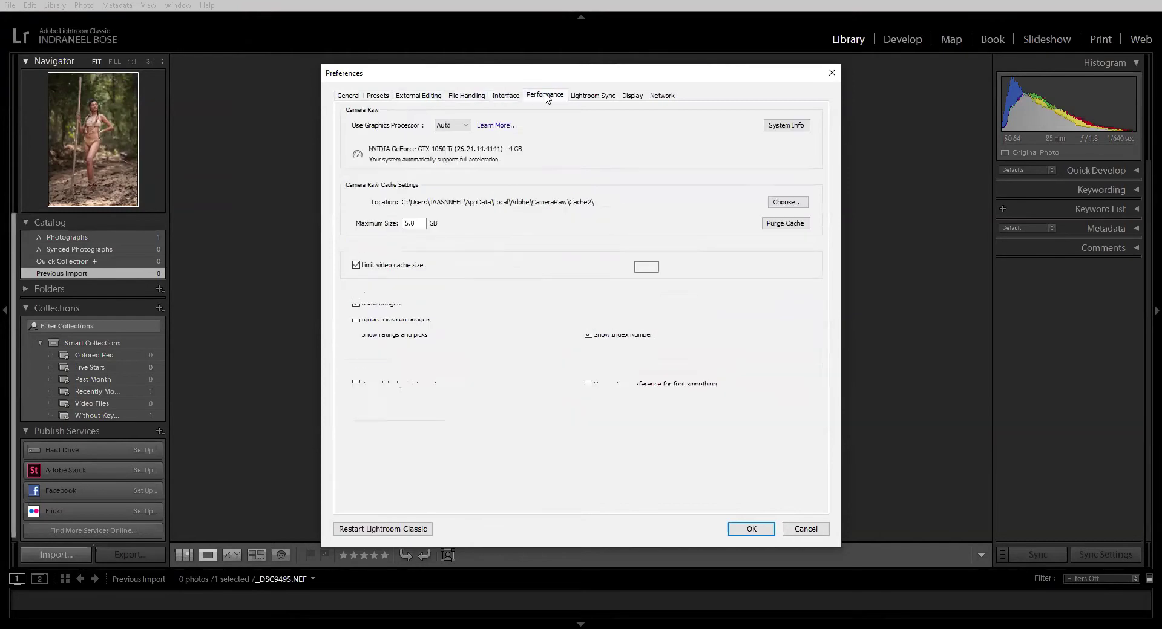
click(593, 97)
click(631, 97)
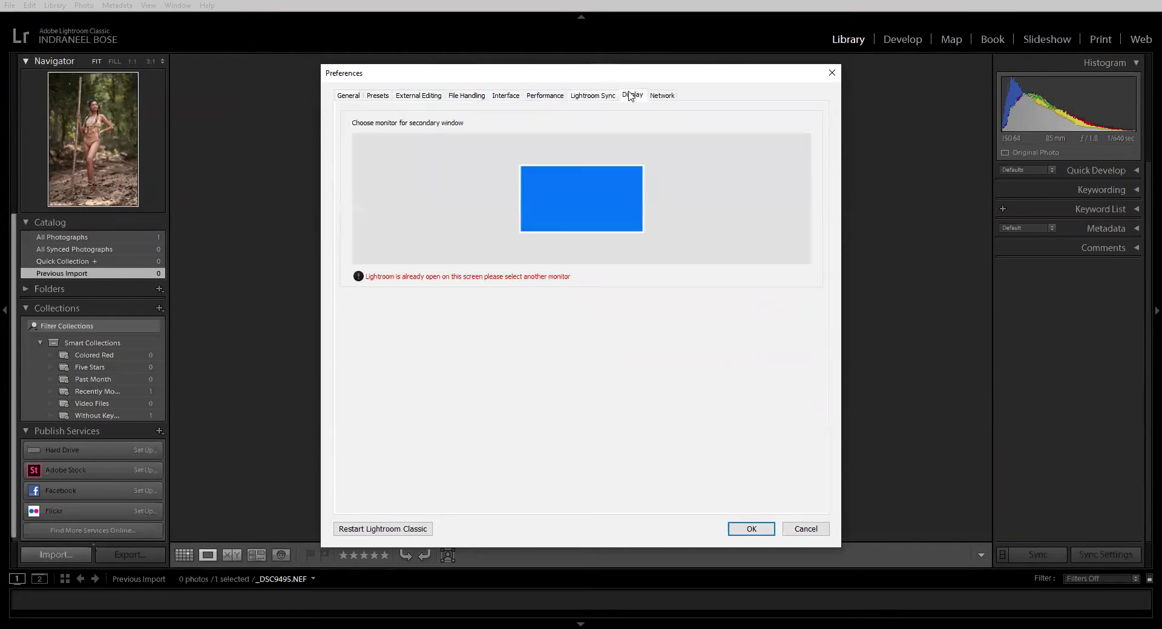
click(671, 96)
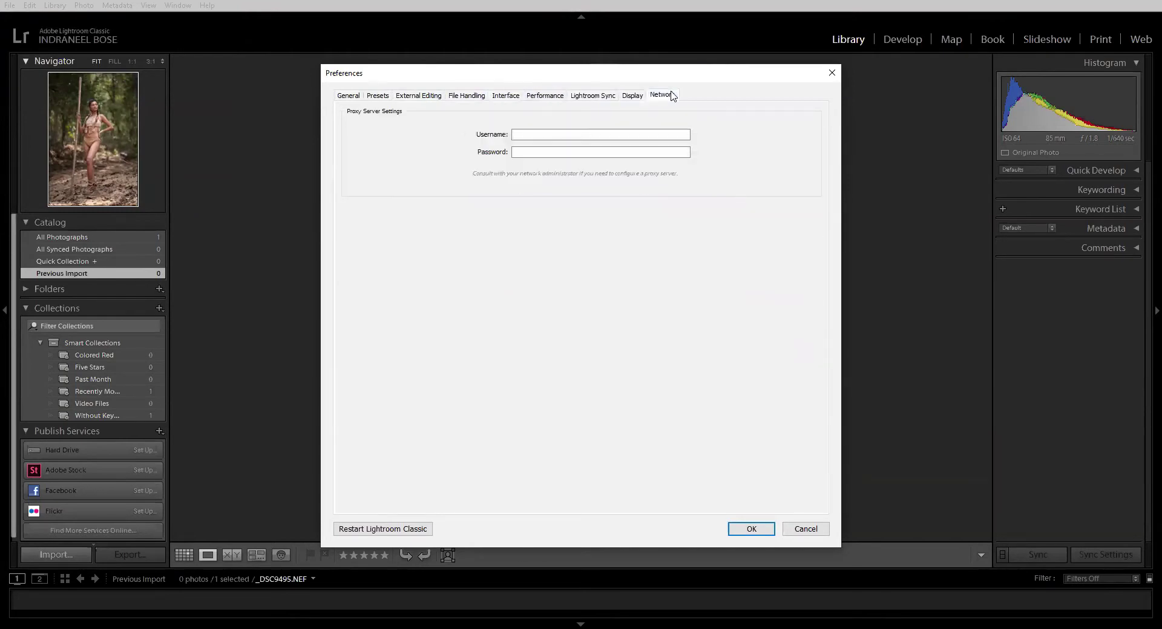
- Review the Preferences pages again from General to Network, including the interface font size choices, and close the dialog
click(344, 98)
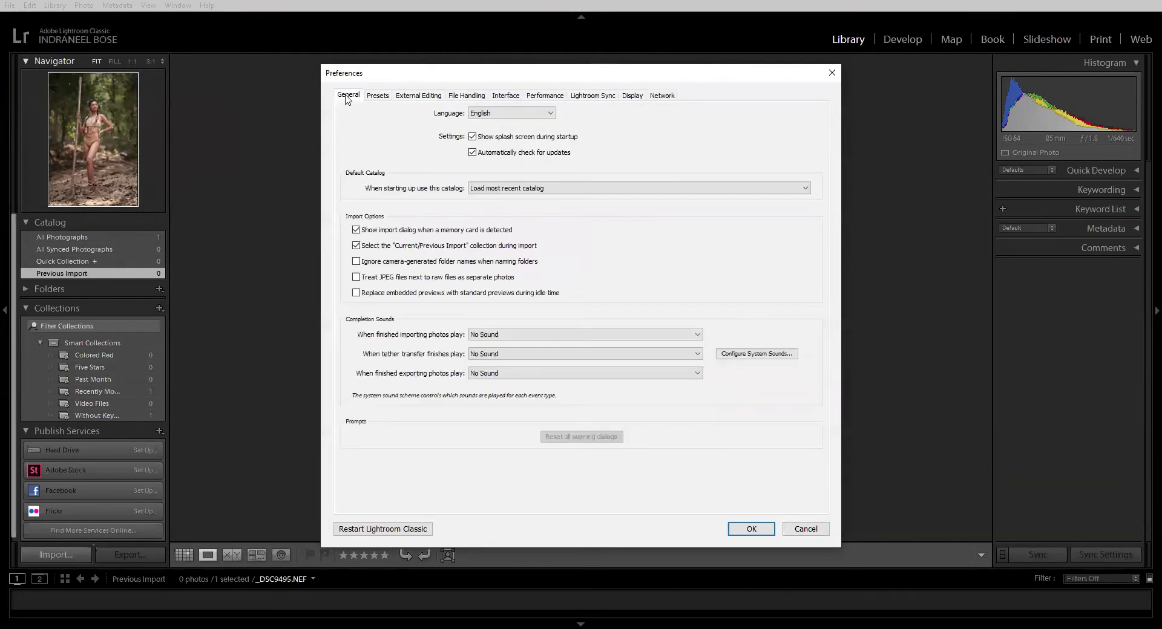
click(376, 97)
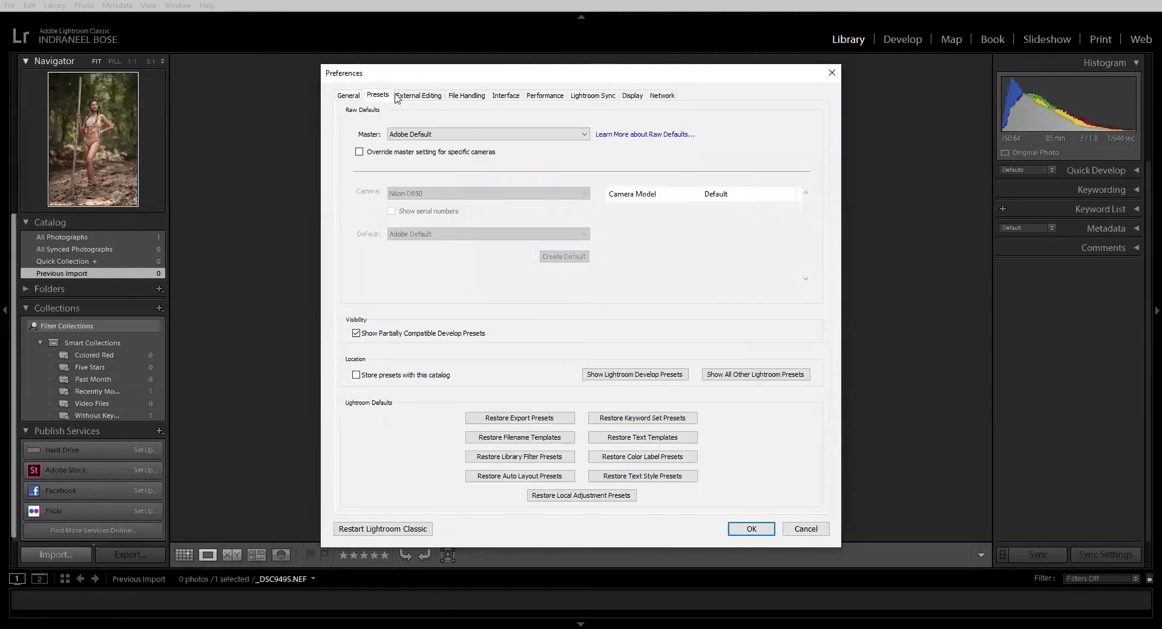
click(417, 98)
click(457, 97)
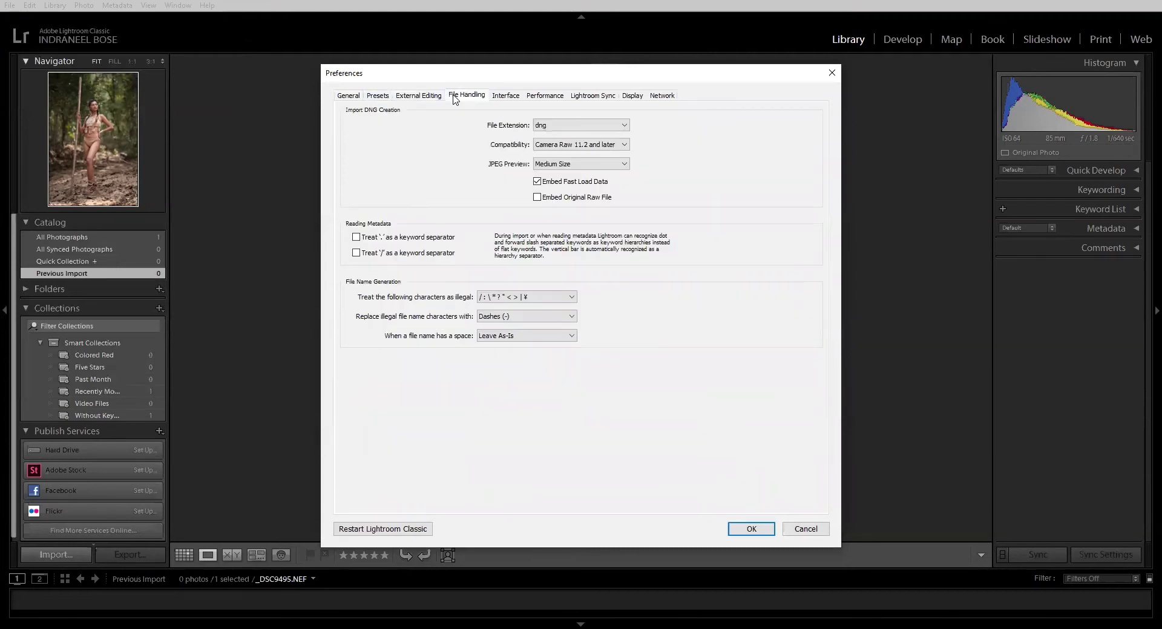
click(512, 96)
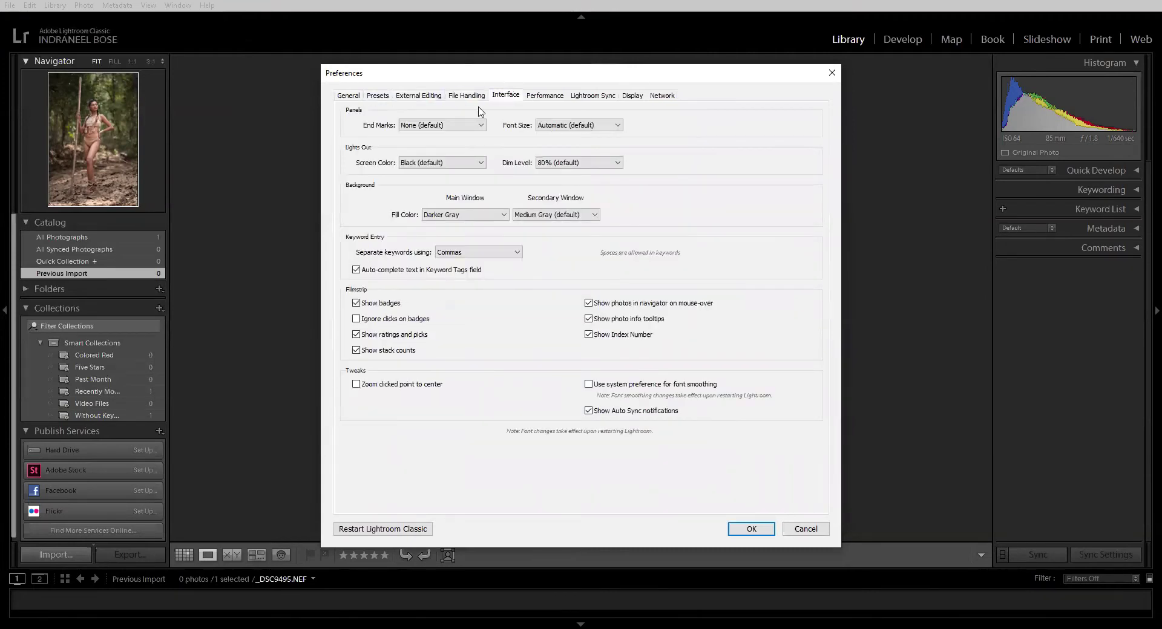
click(568, 125)
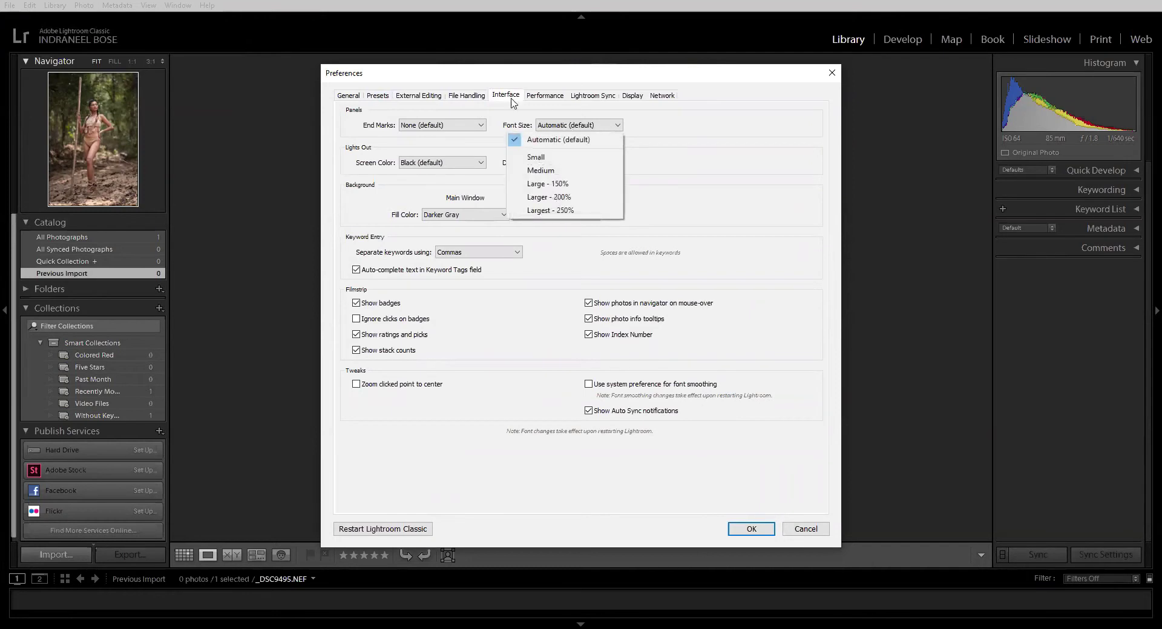
click(543, 97)
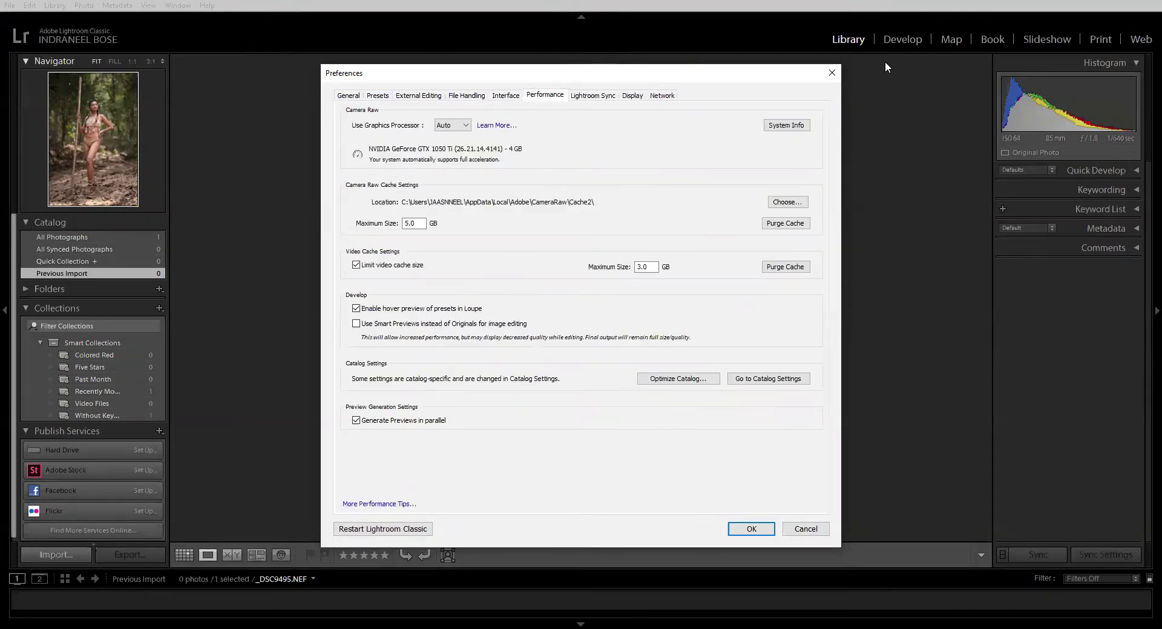
click(591, 98)
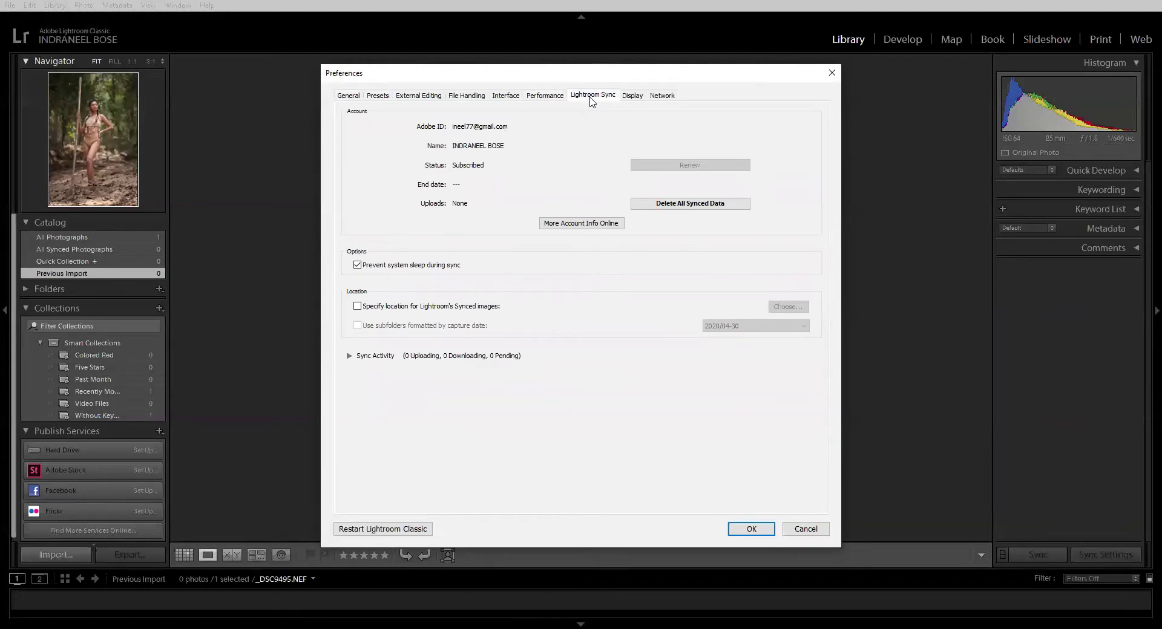
click(626, 97)
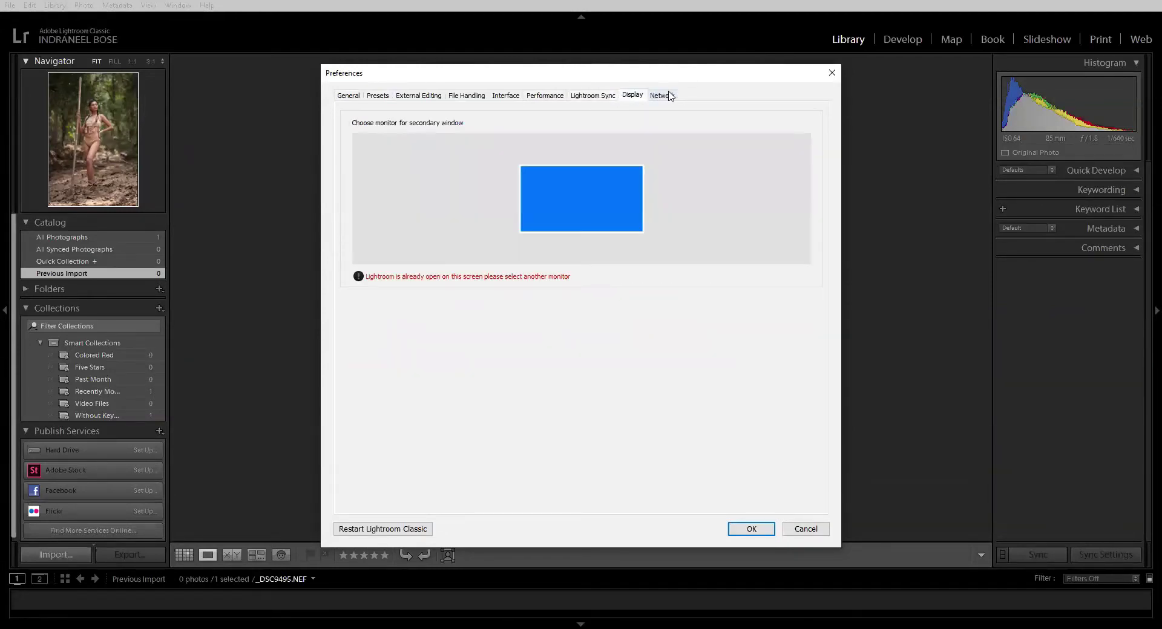
click(670, 96)
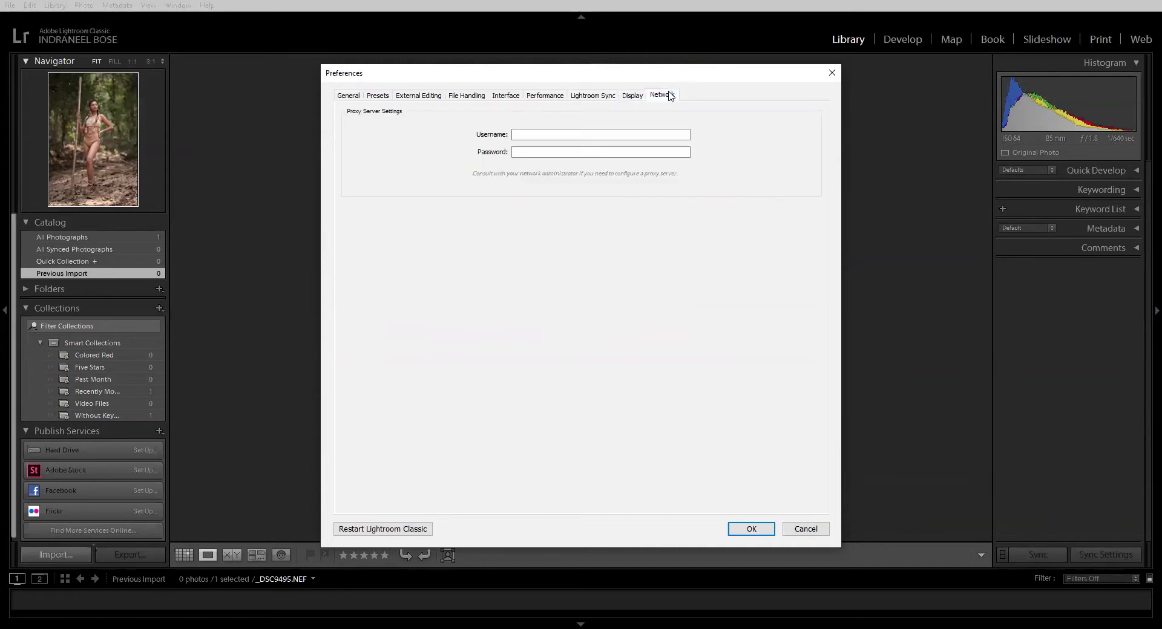
click(347, 98)
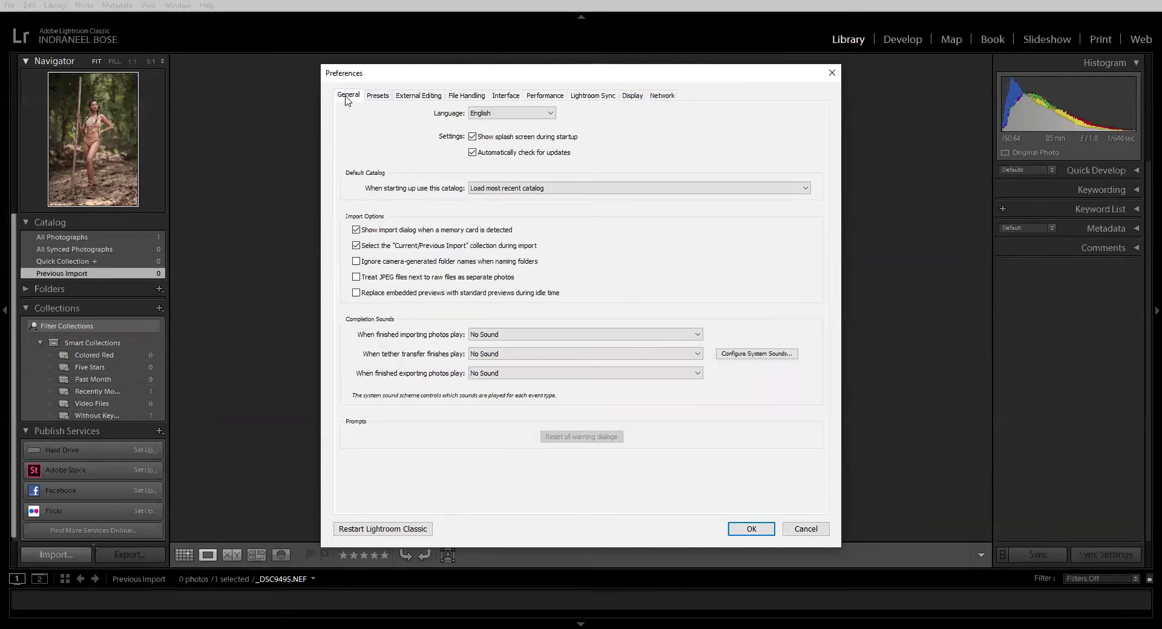
click(831, 74)
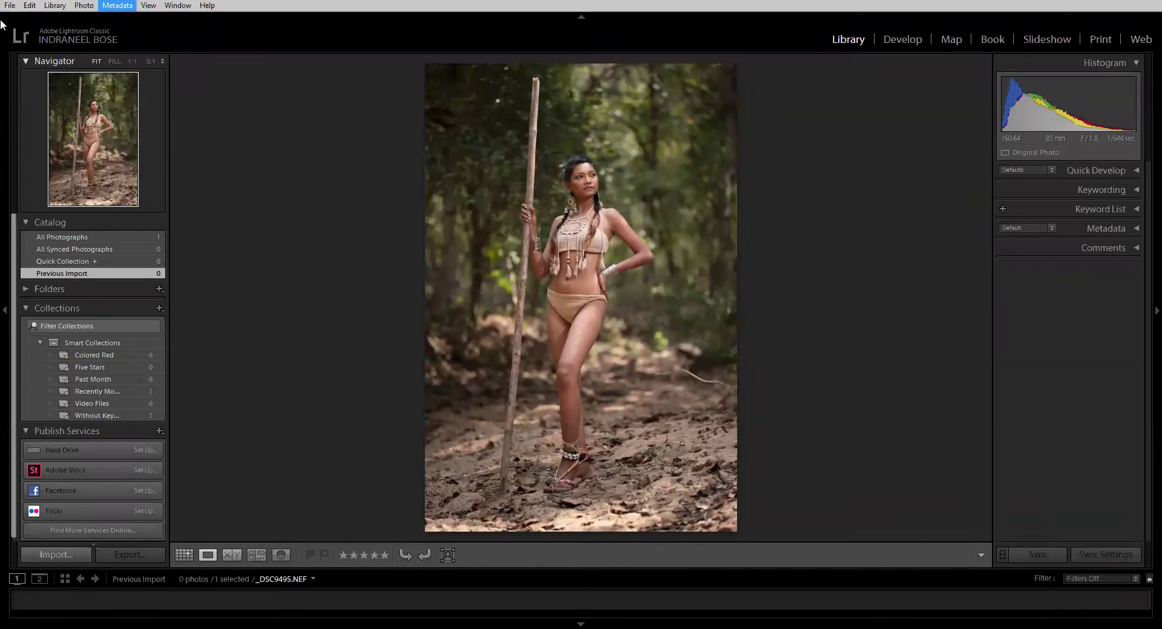
click(3, 10)
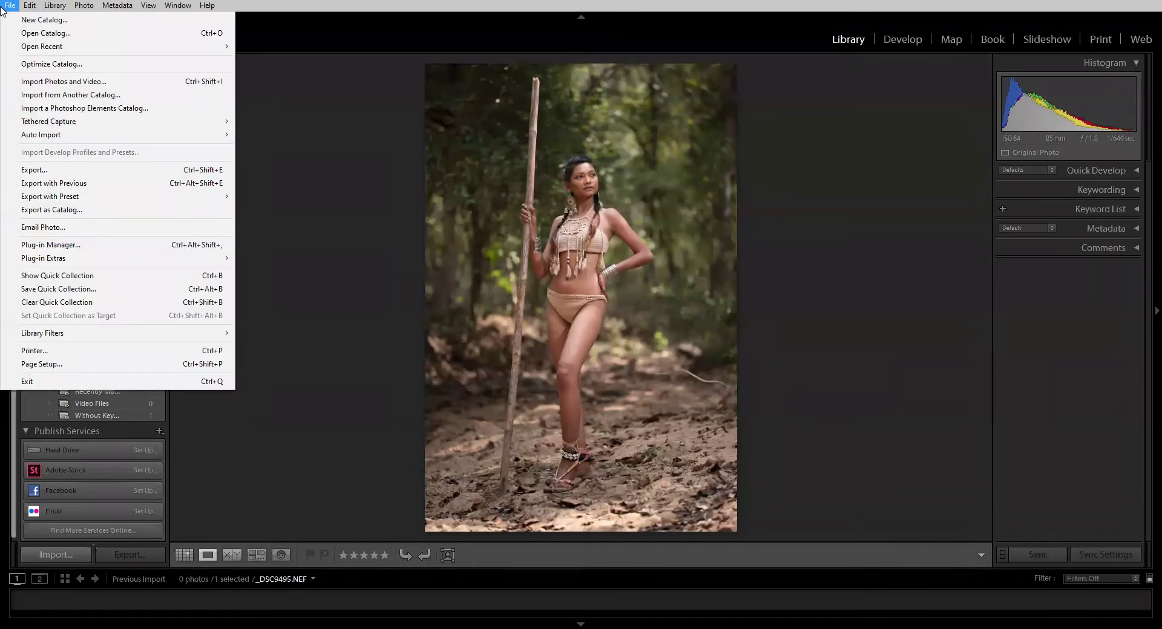
click(483, 17)
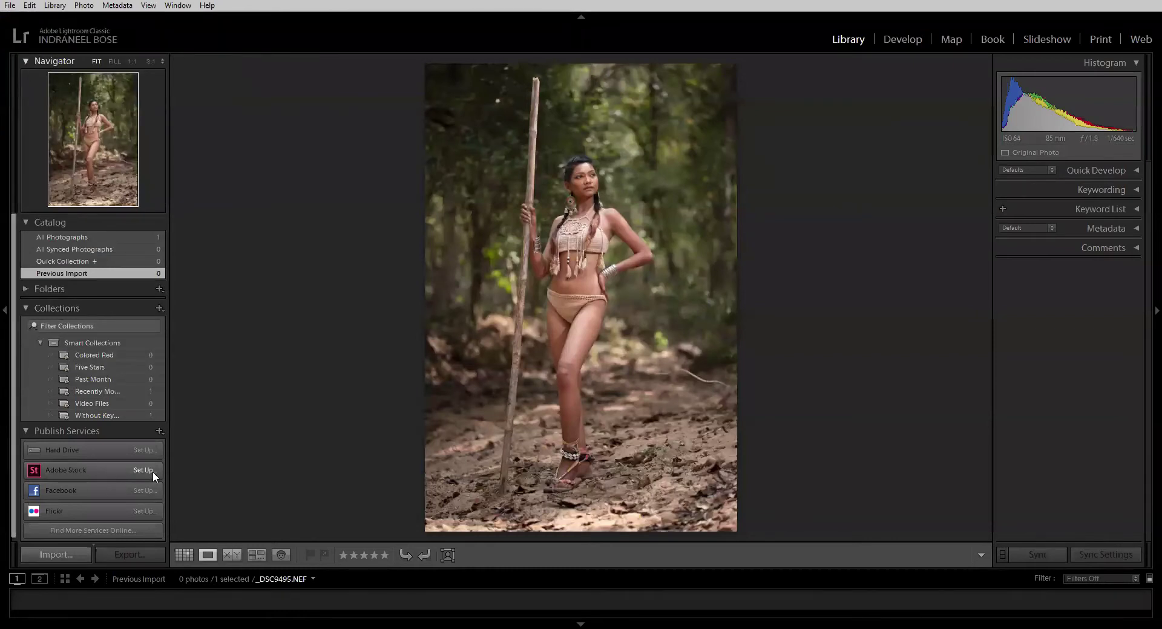
click(9, 6)
click(69, 605)
- Start a photo and video import with the Color Grading CLass folder on New Volume (H:) as source, including its subfolders
click(9, 7)
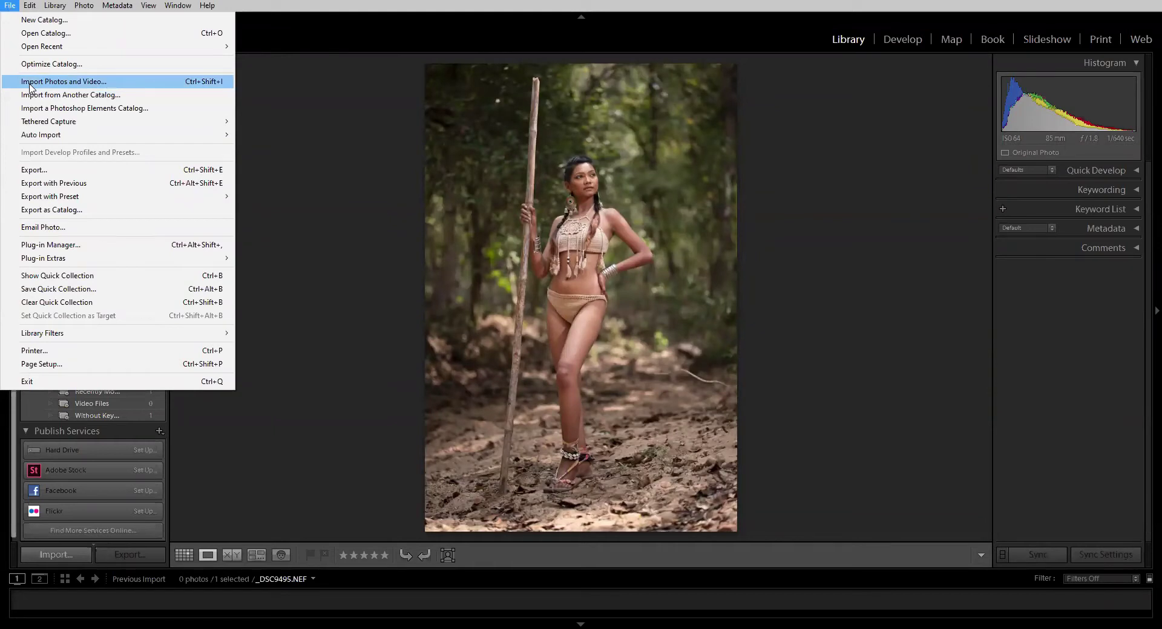
click(30, 82)
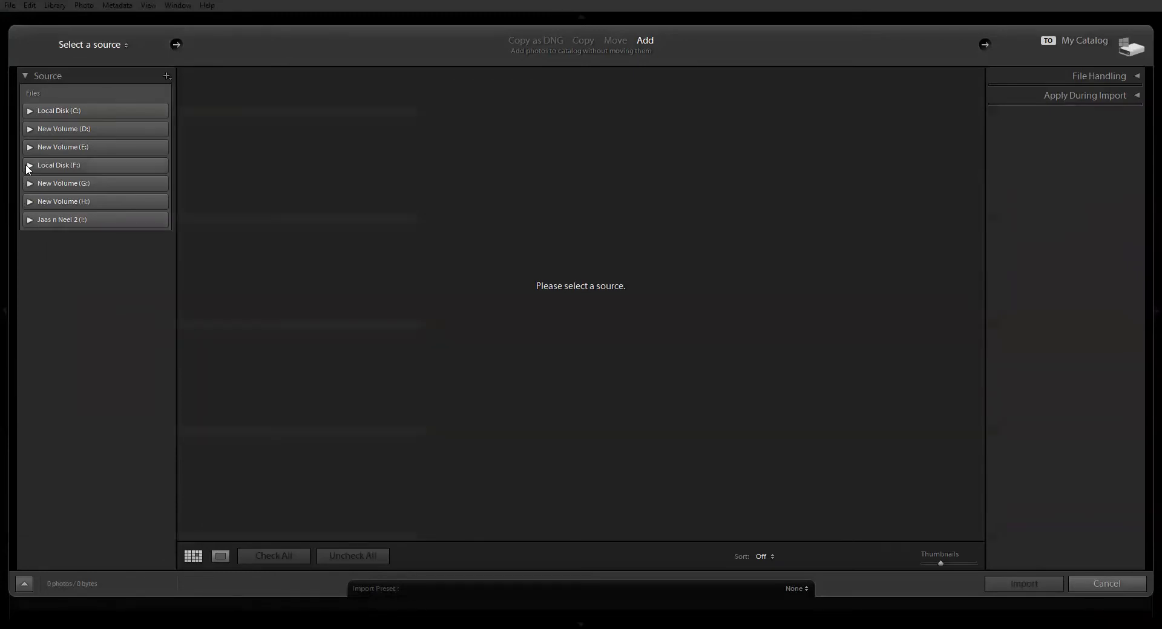
click(27, 202)
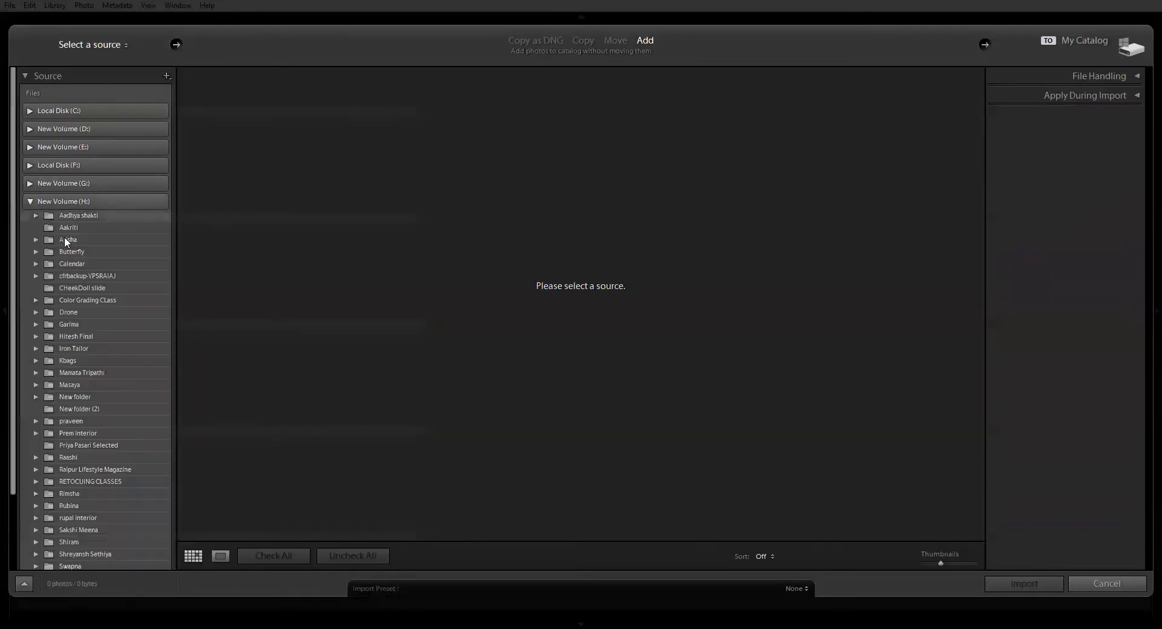
scroll(73, 254, down, 3)
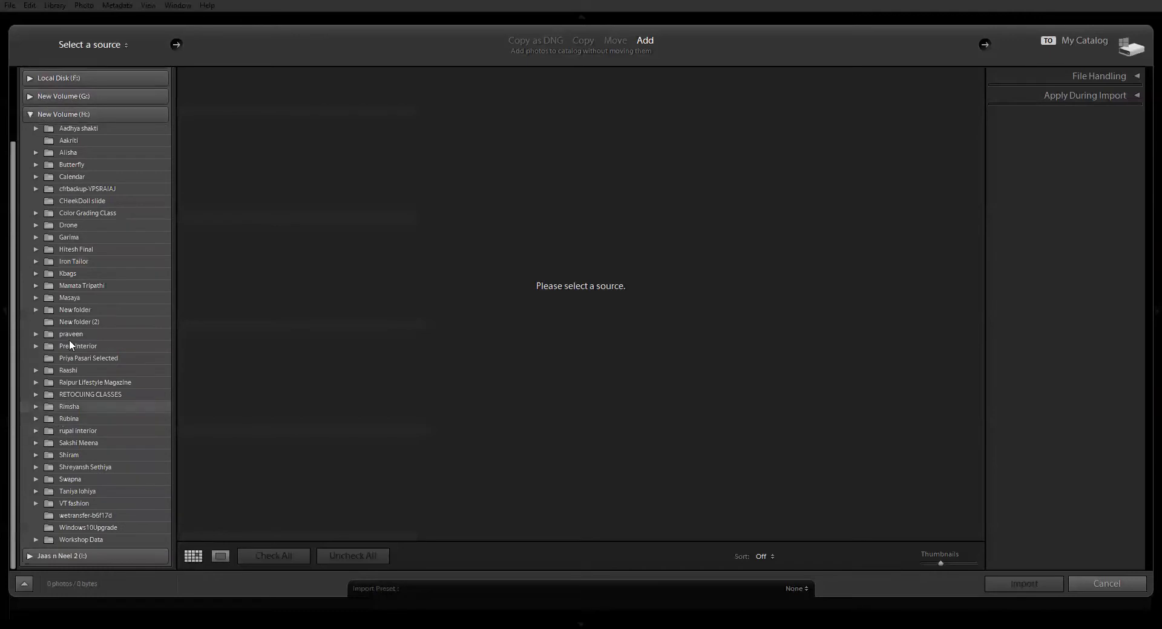
click(82, 212)
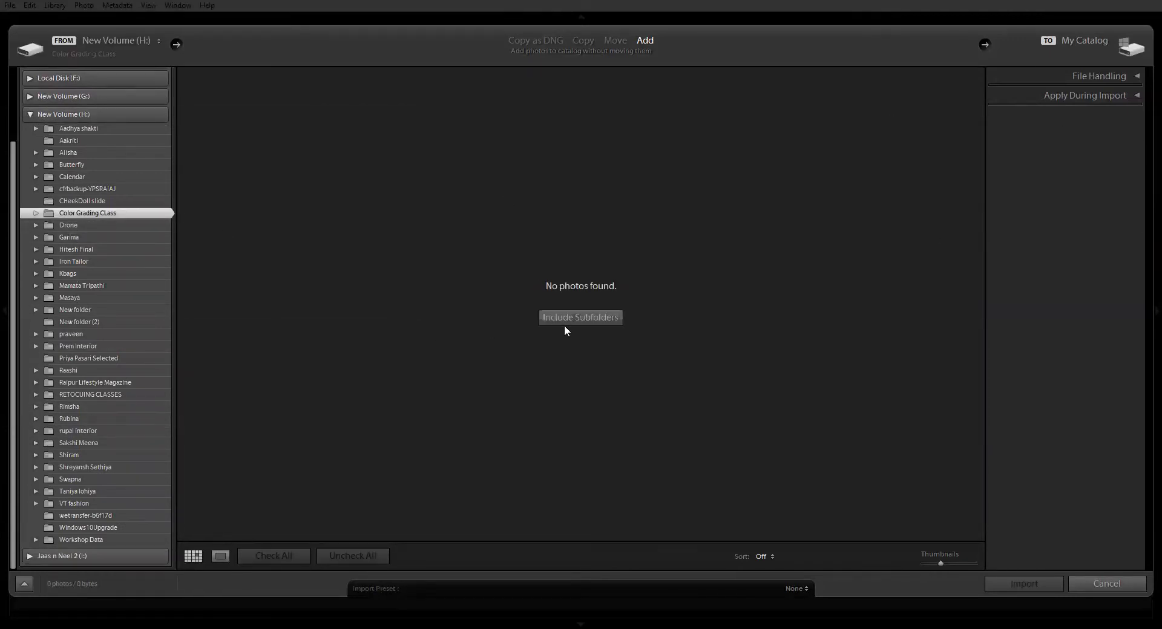
click(593, 316)
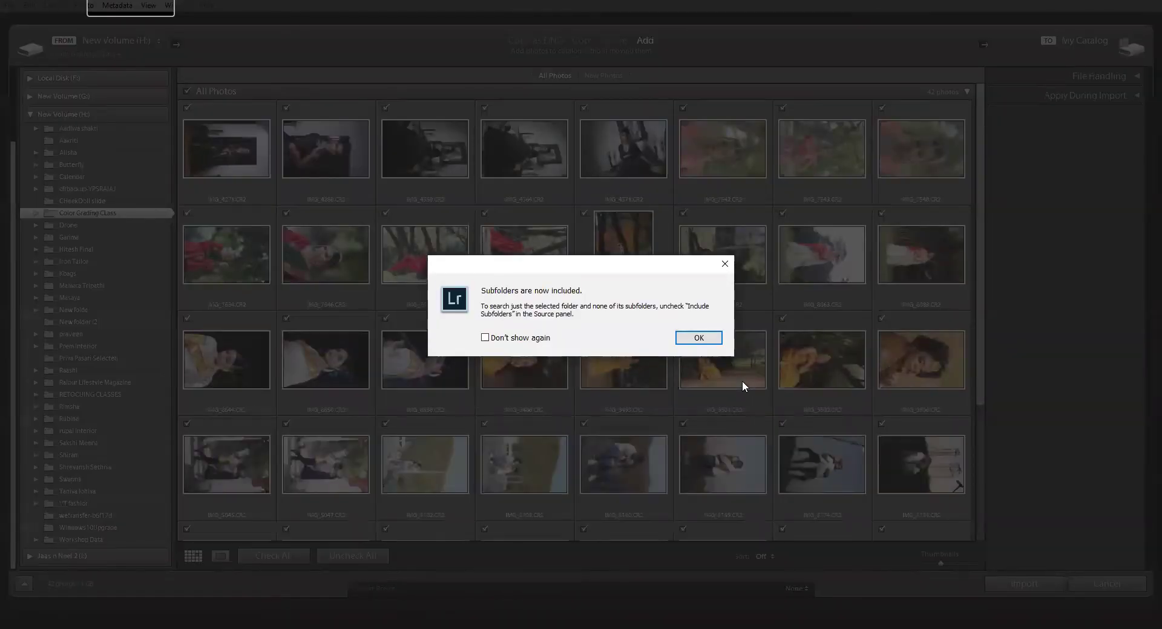
click(723, 264)
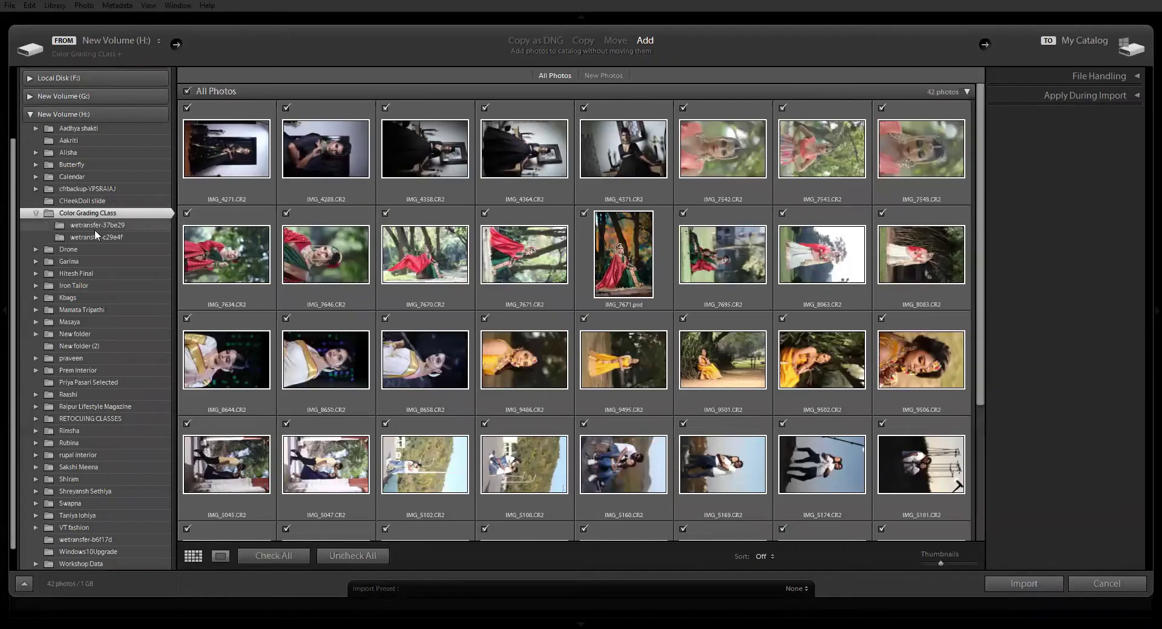
- Preview the wetransfer-37be29 subfolder, and import all photos from wetransfer-c29e4f into the catalog using Add
click(95, 230)
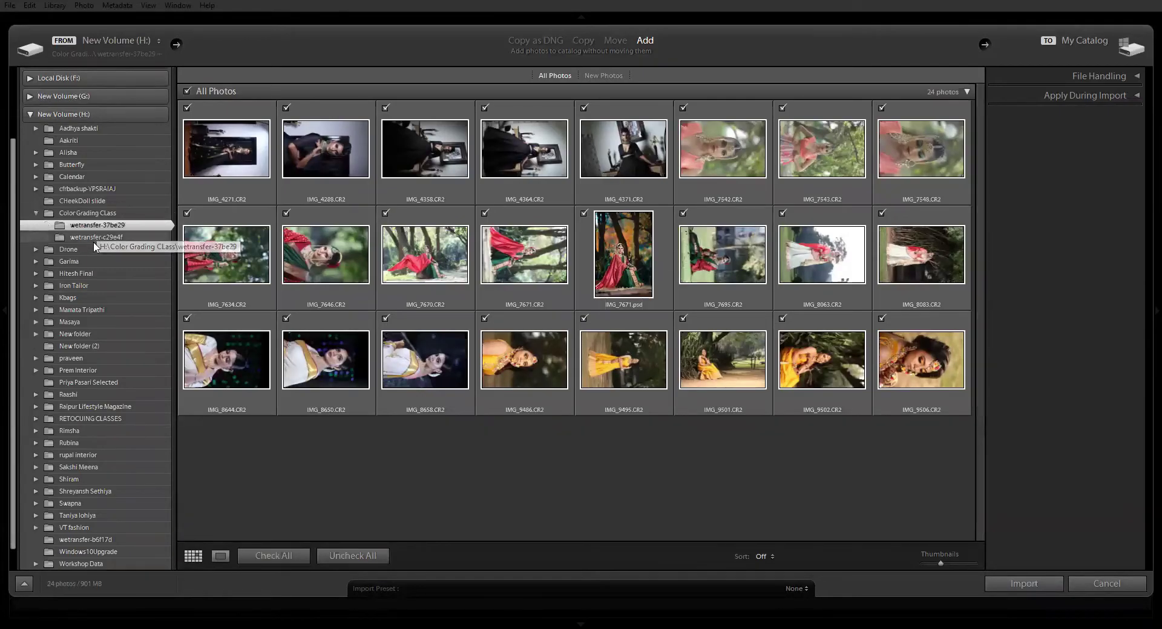
click(92, 238)
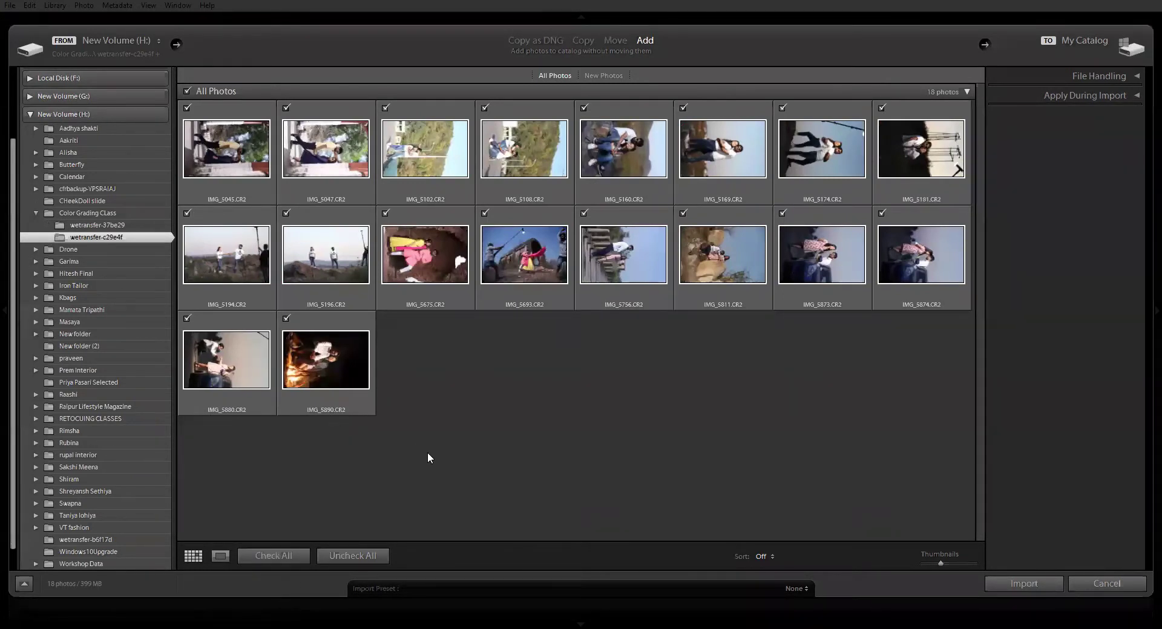
click(1024, 584)
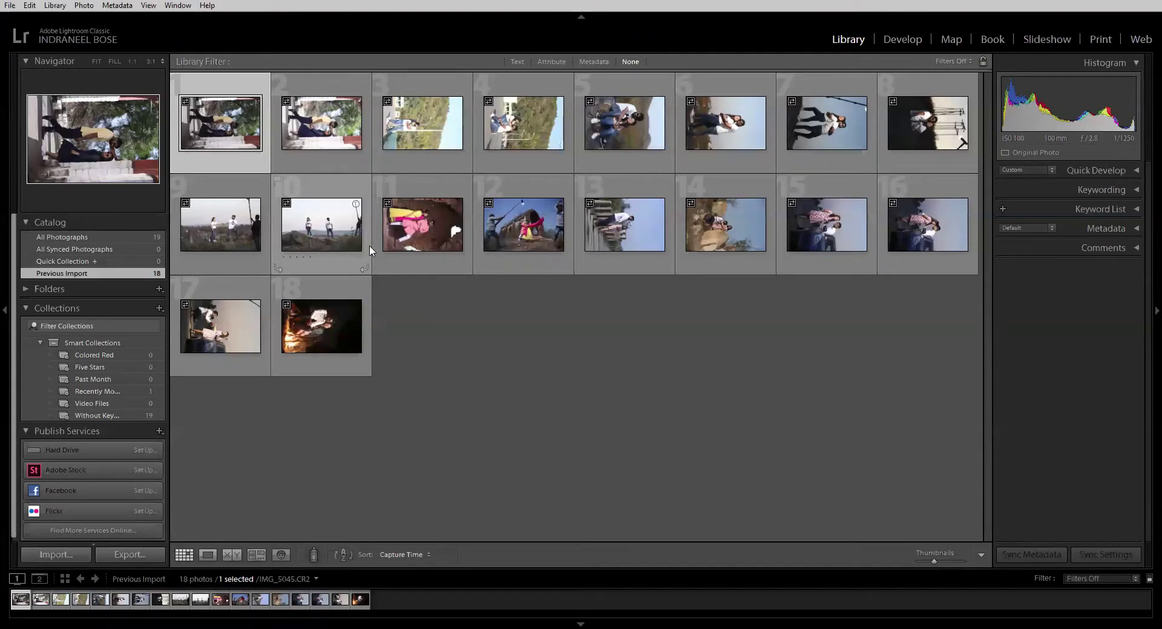
- Expand the catalog's folder list and New Volume (H:) to show the imported wetransfer-c29e4f folder
click(25, 289)
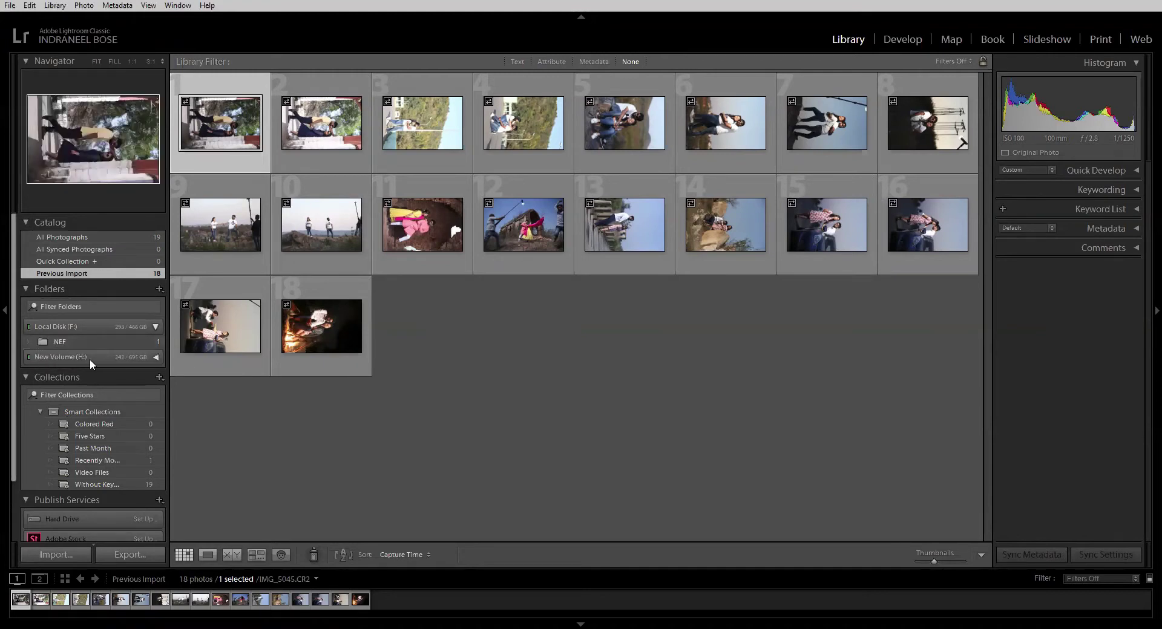
scroll(85, 400, down, 1)
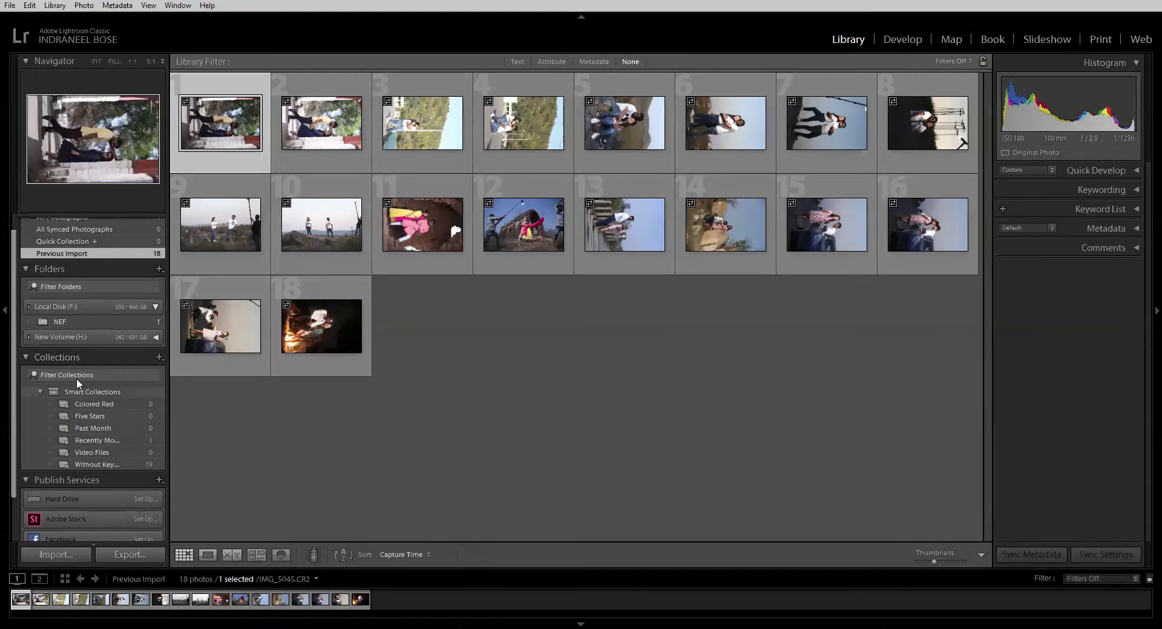
click(153, 337)
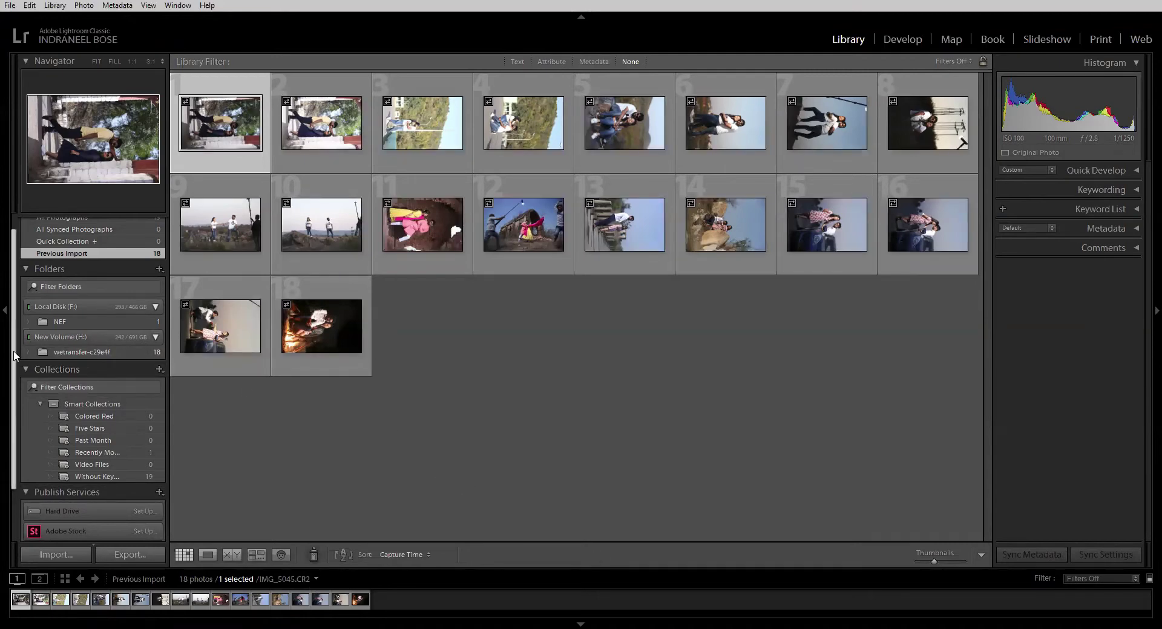
- Create a collection named prewedding daylight containing the third and fourth photos of the import
click(159, 370)
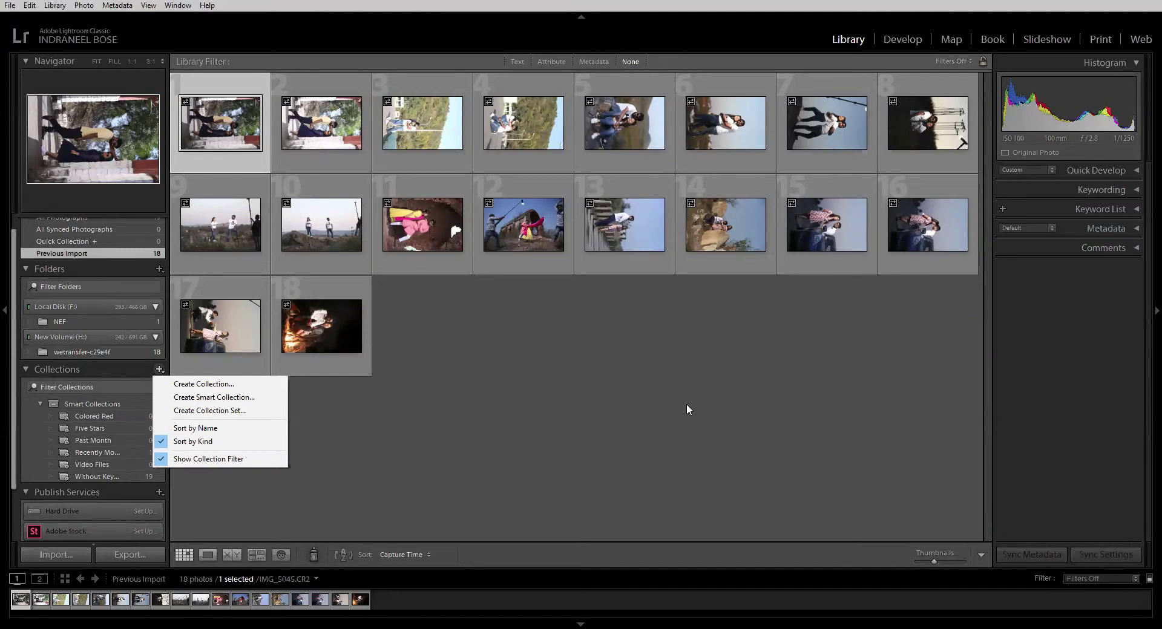
click(433, 123)
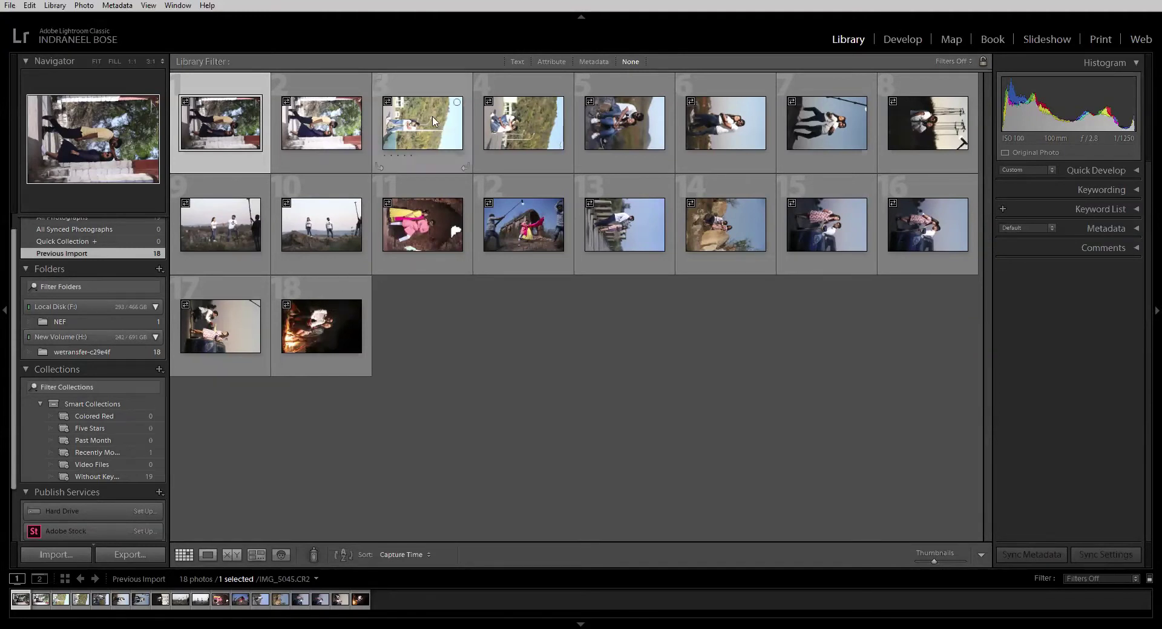
click(433, 123)
ctrl+click(527, 135)
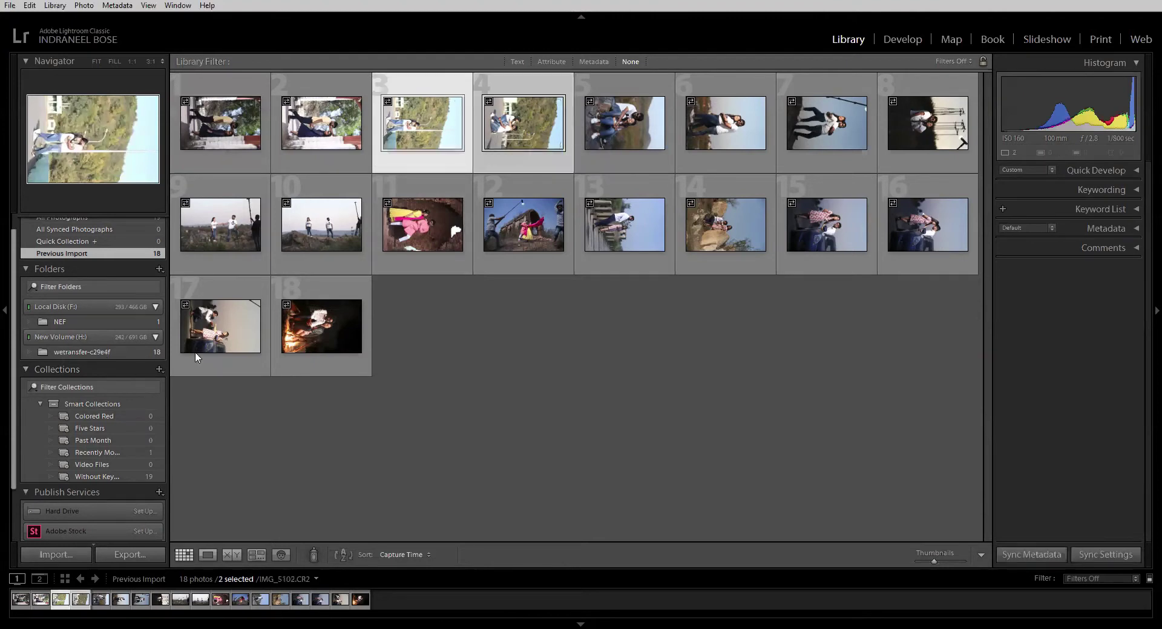
click(159, 369)
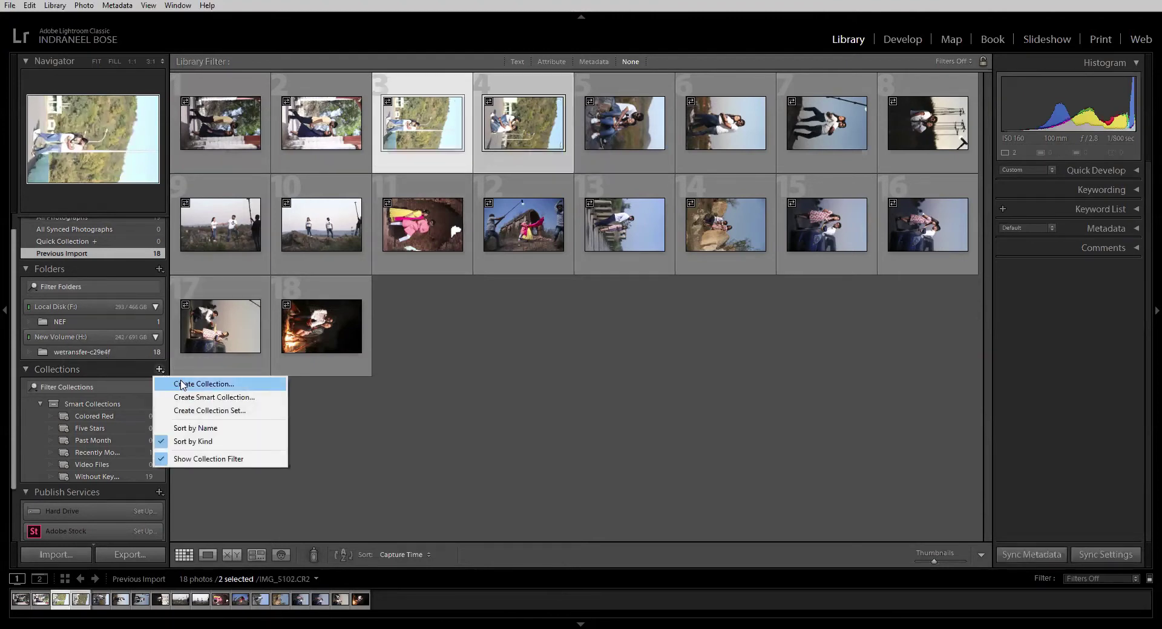
click(182, 385)
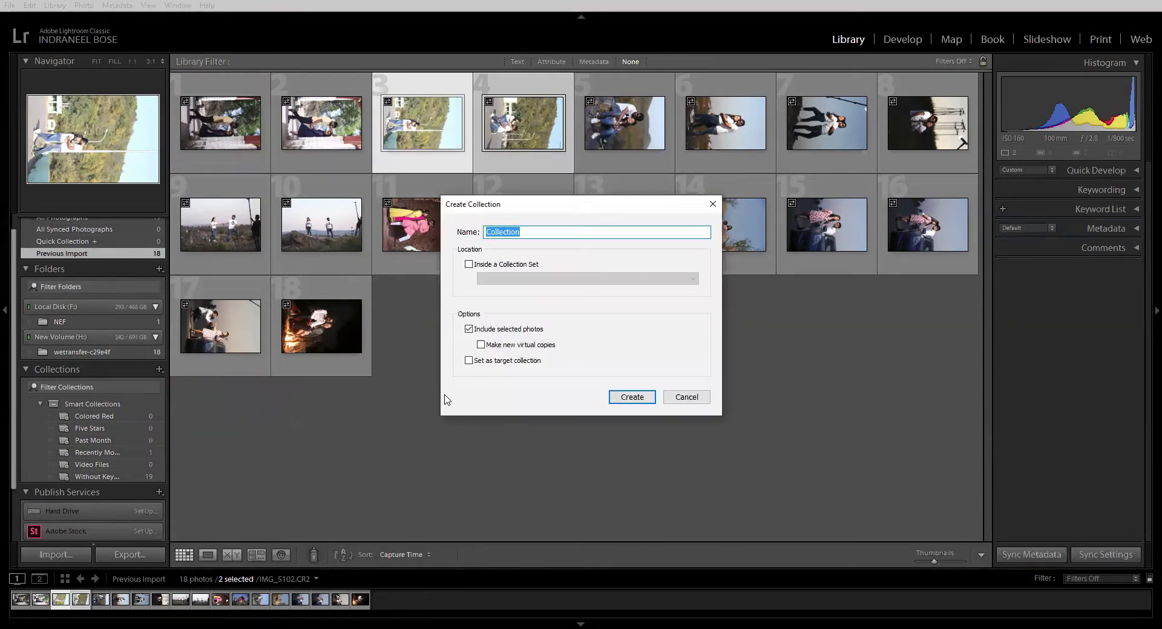
text(prewedding daylight)
key(Return)
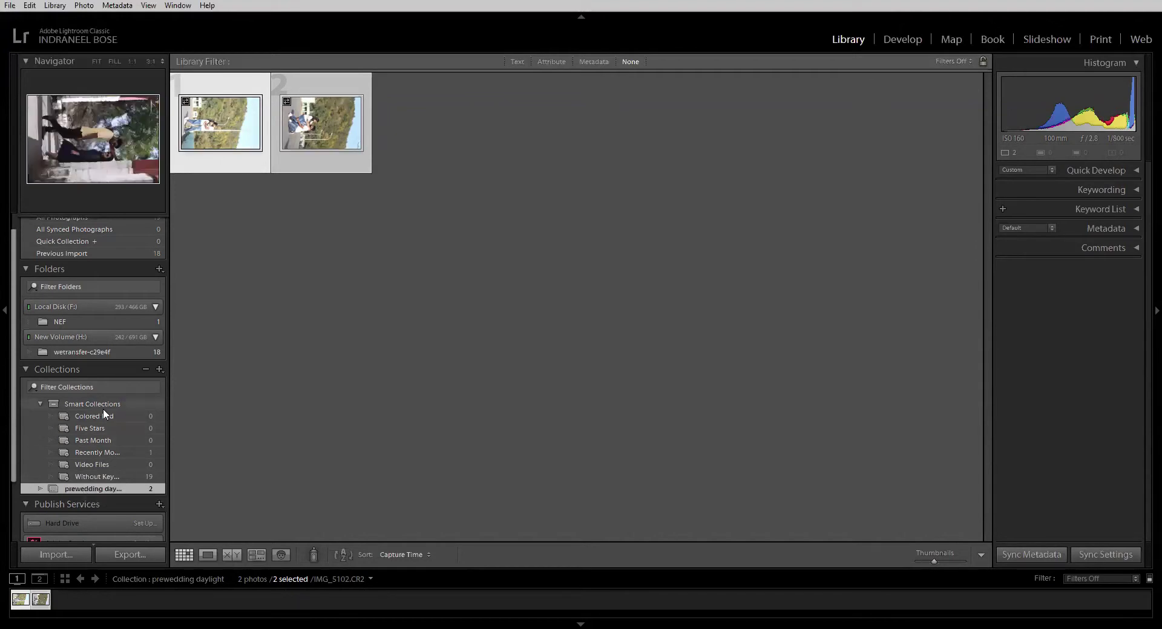
- Compare the wetransfer-c29e4f folder with the prewedding daylight collection and view the collection's first photo enlarged
click(92, 352)
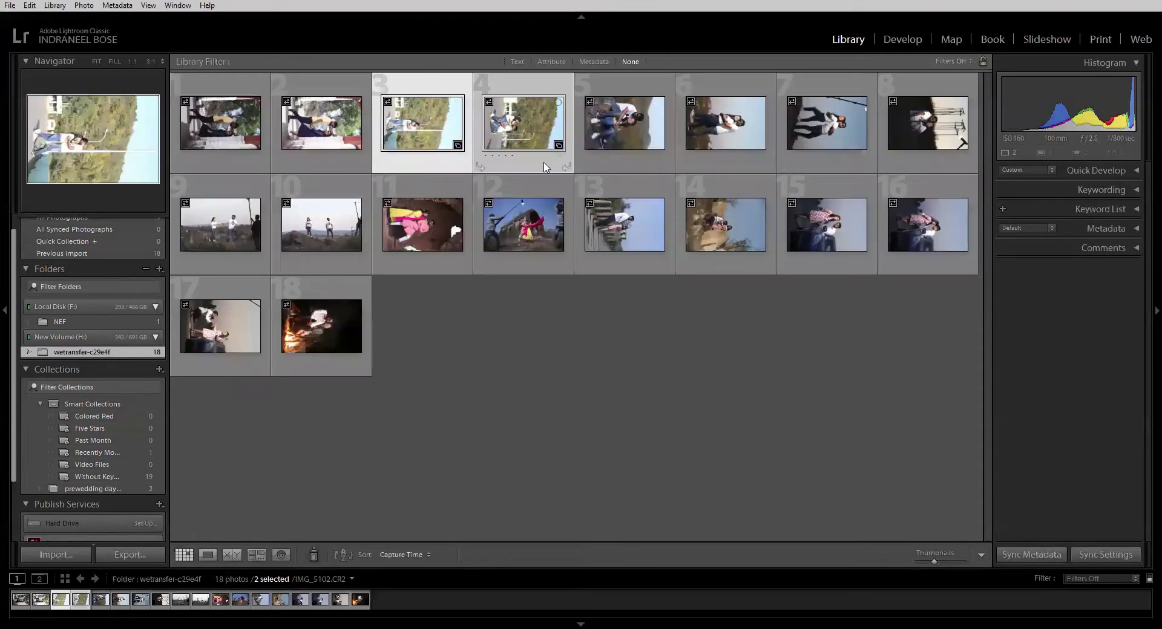
click(88, 489)
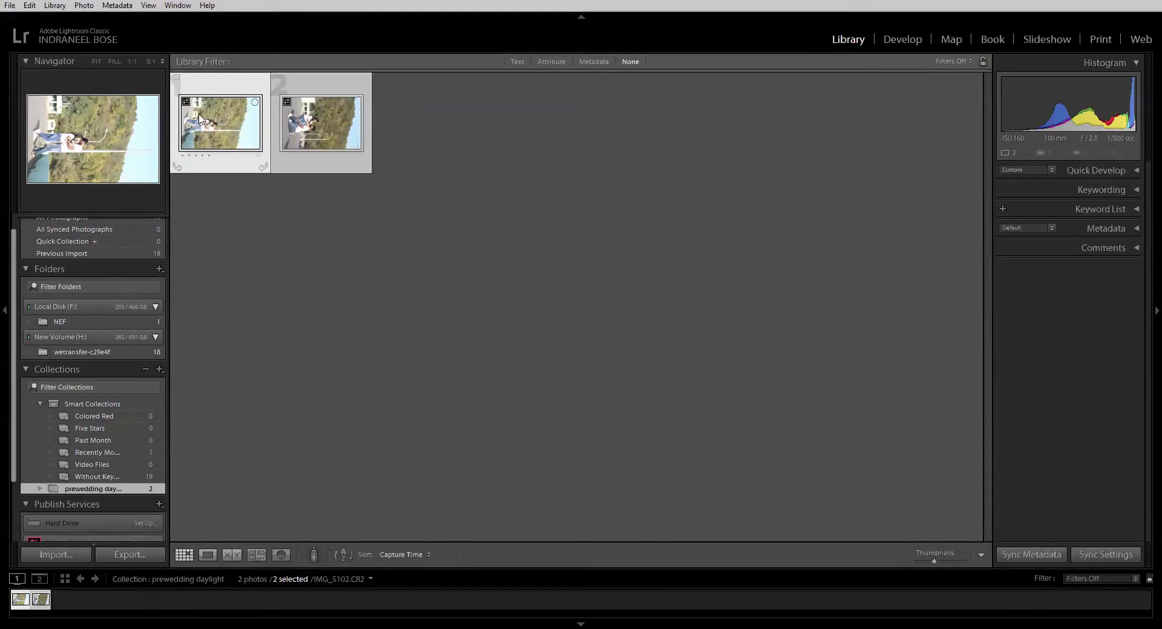
double_click(217, 152)
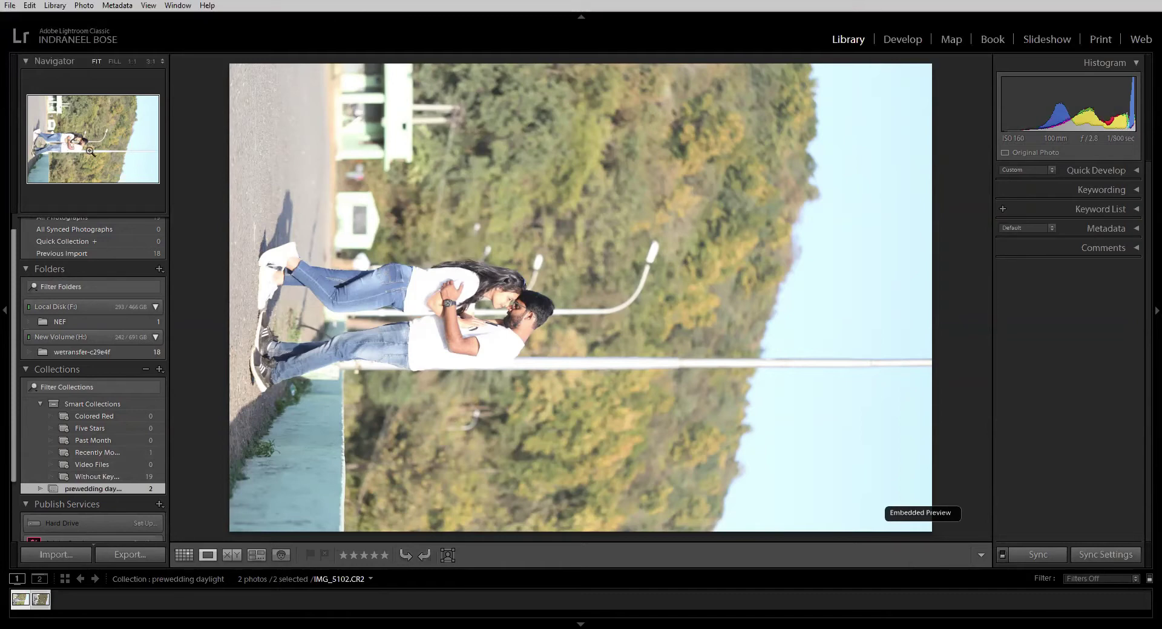
- Remove the NEF folder from the catalog and dismiss the resulting dialog
click(43, 322)
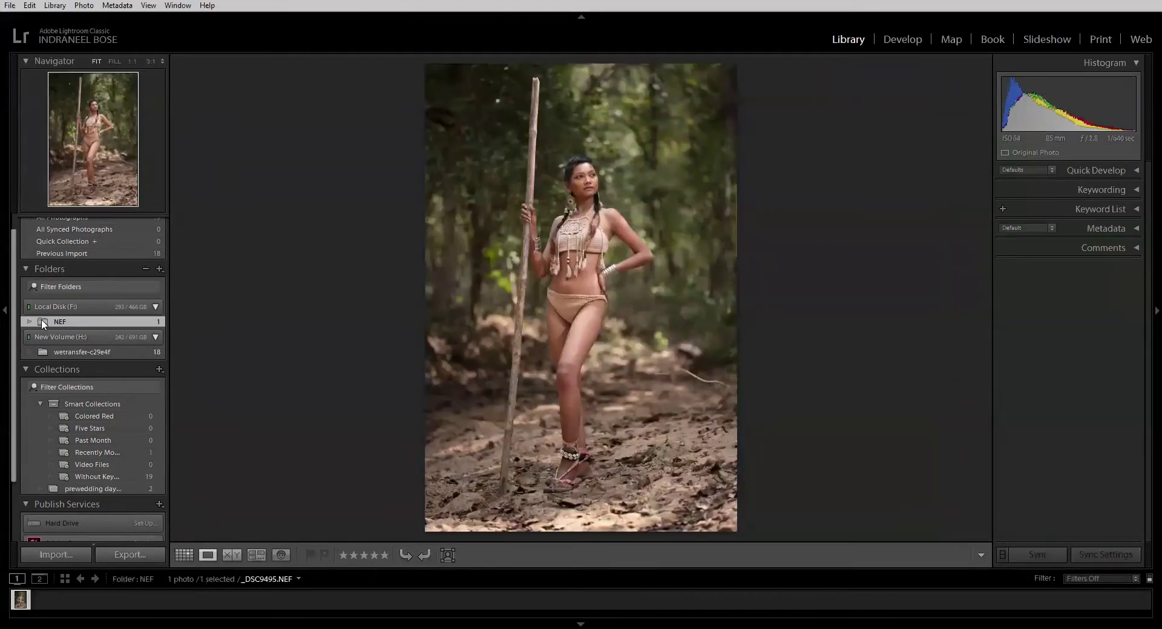
click(65, 354)
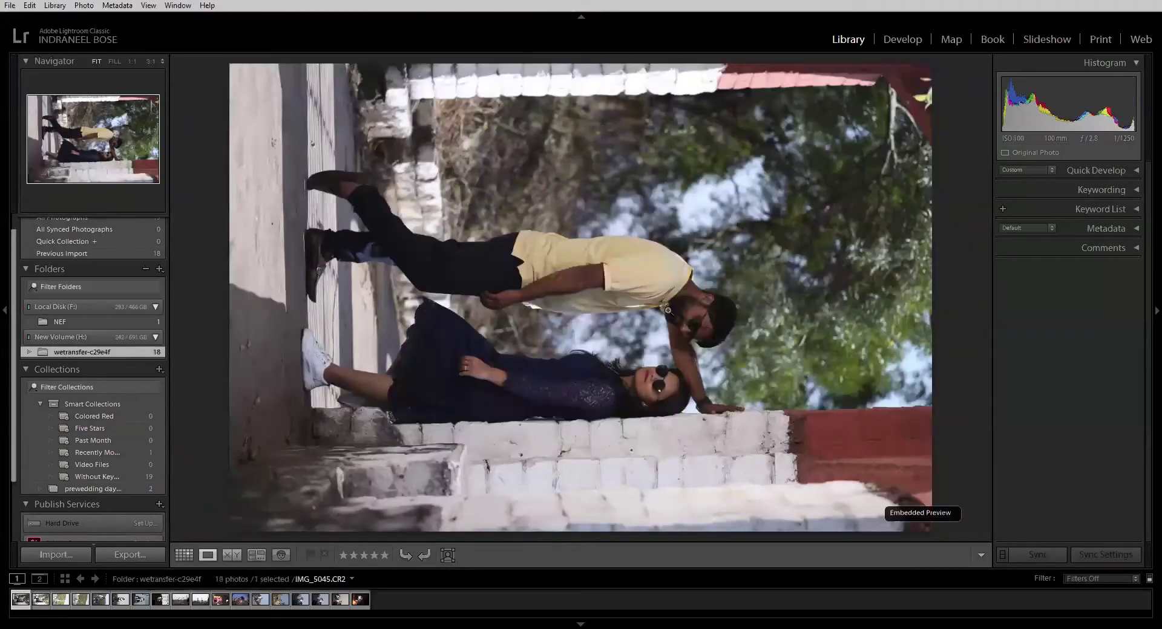
click(69, 325)
right_click(69, 326)
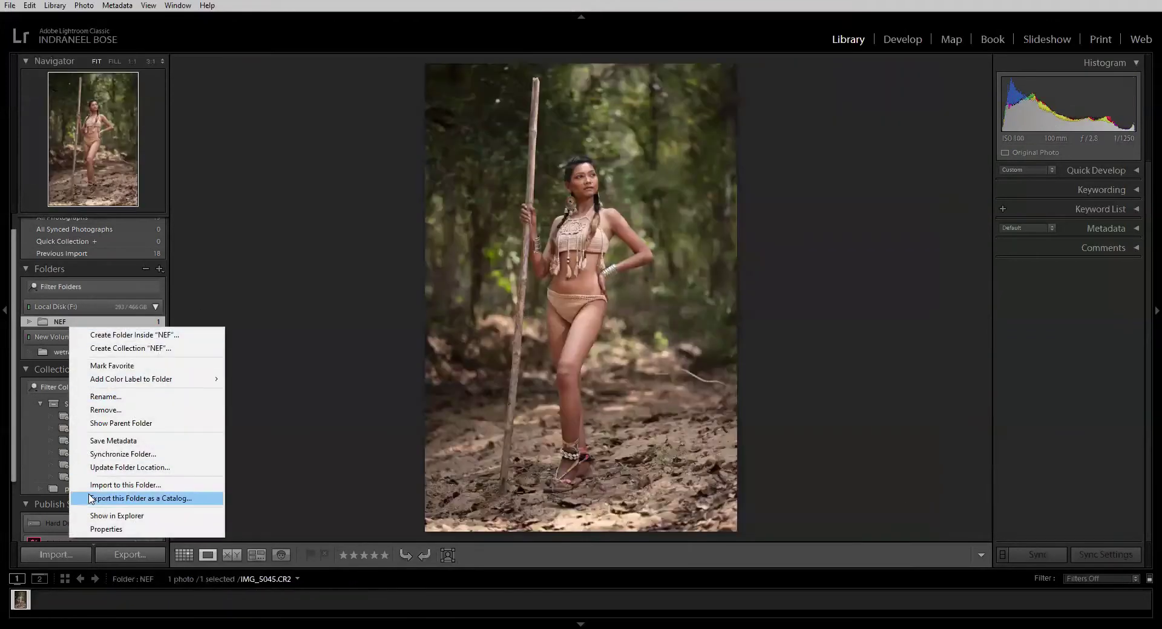
click(110, 410)
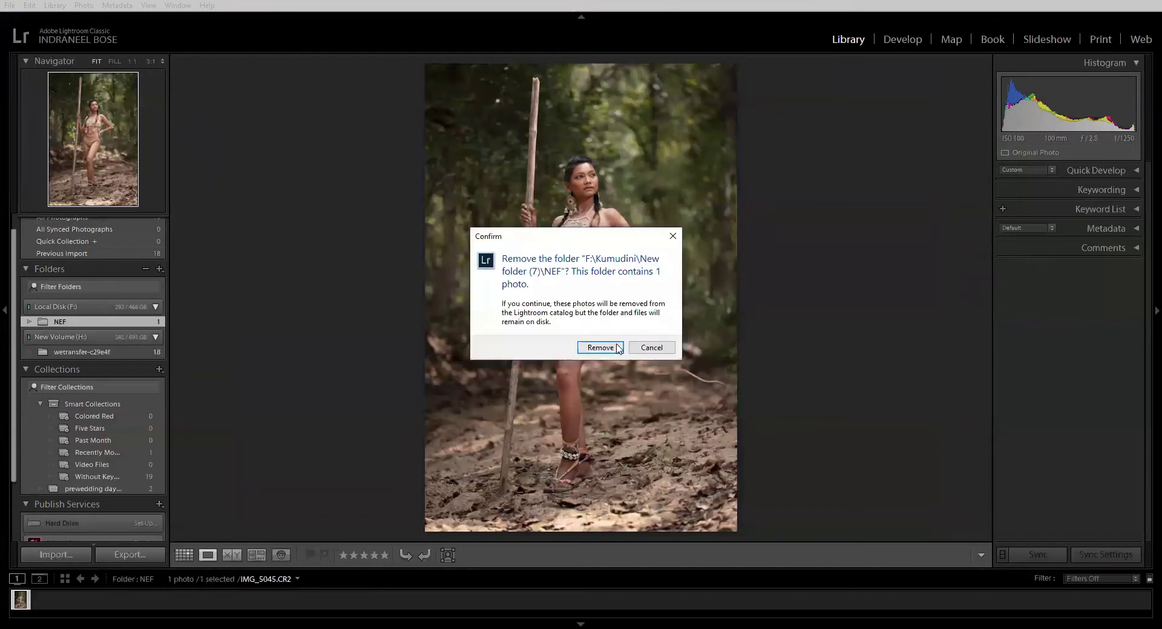
click(600, 348)
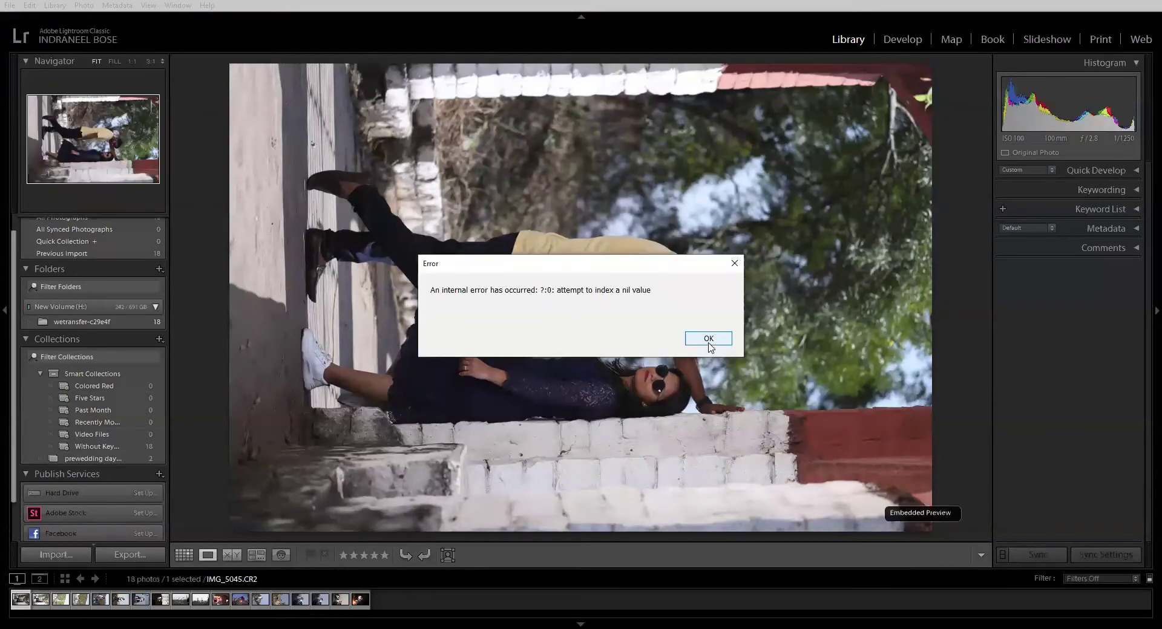
click(708, 338)
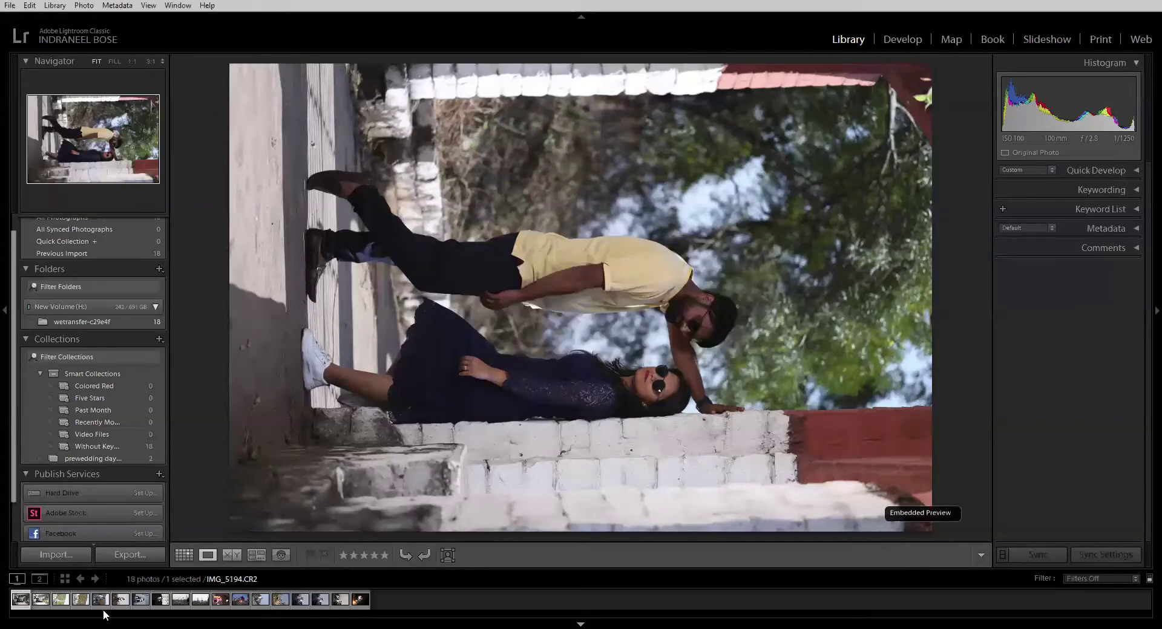
- Create a collection named prewedding 1 from the first two photos of the wetransfer-c29e4f folder
ctrl+click(44, 603)
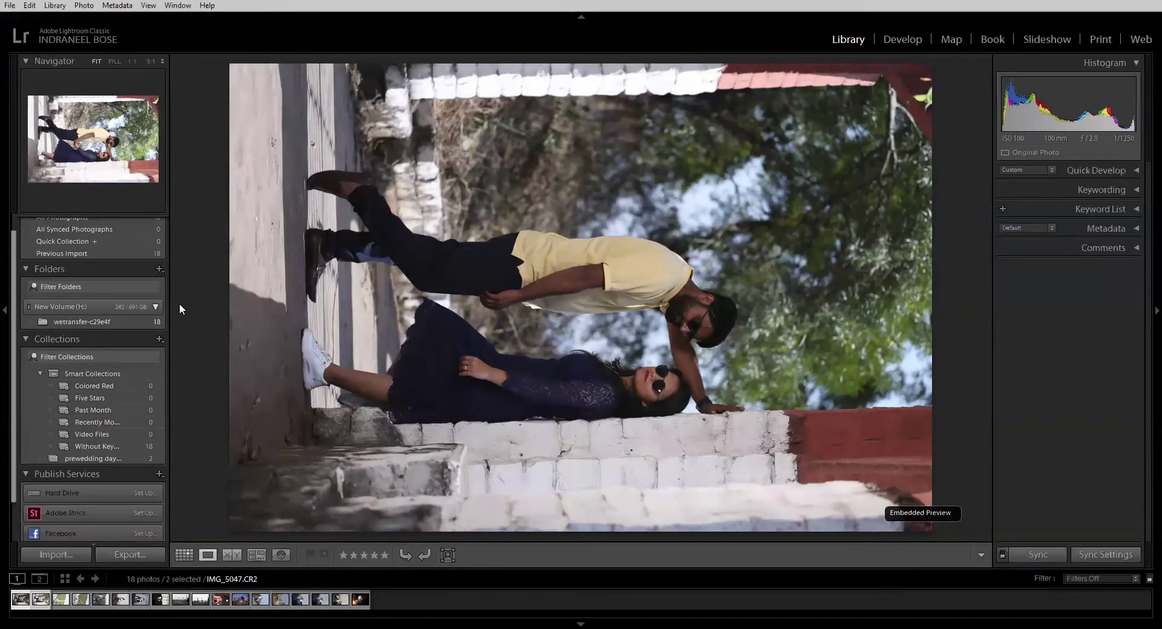
click(159, 340)
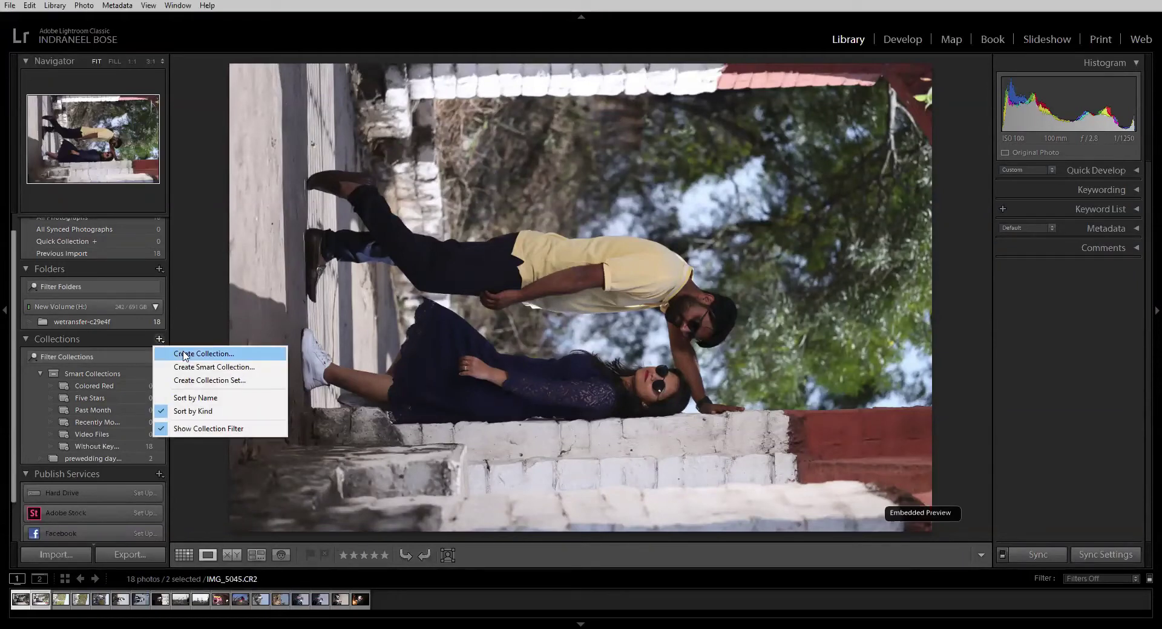
click(184, 355)
text(pre)
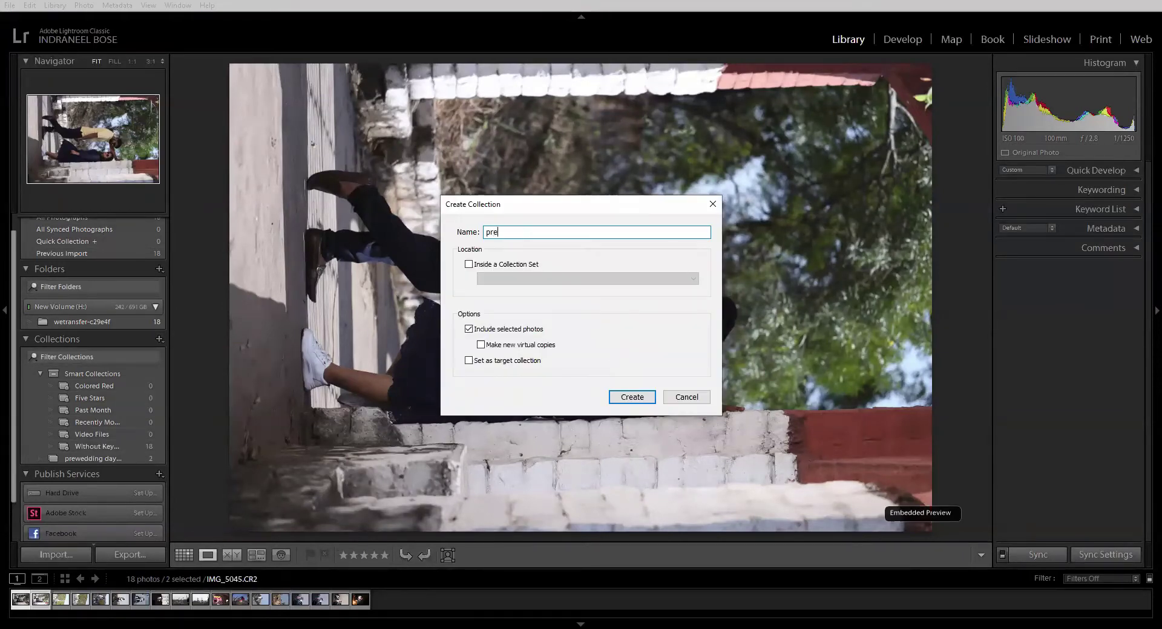
text(wedding 1)
key(Return)
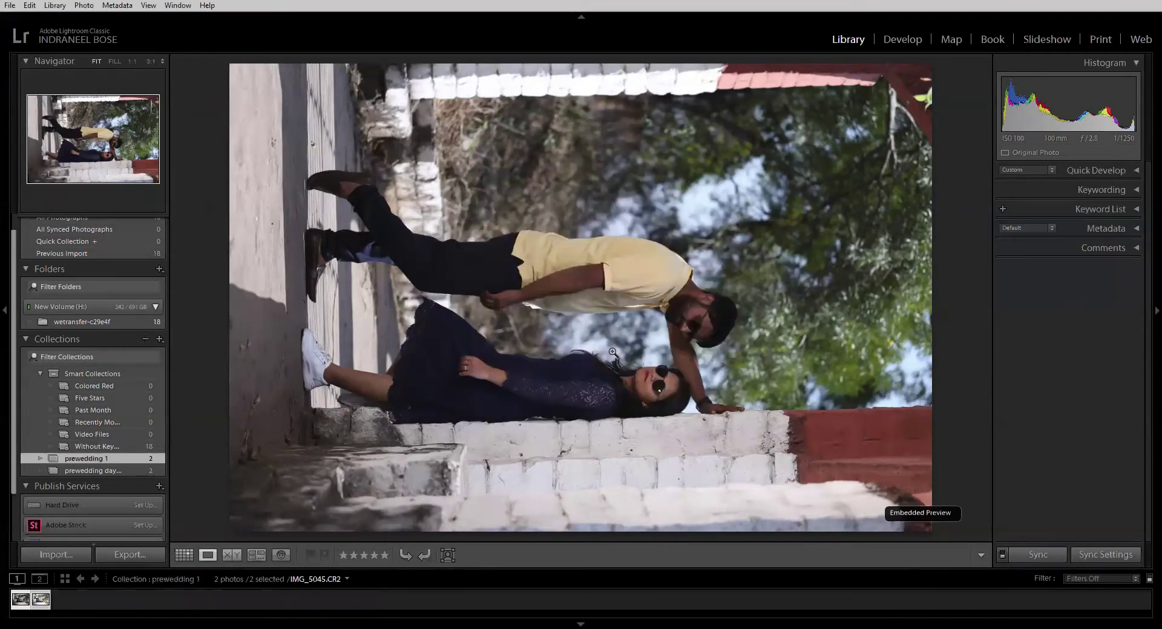
- Review the prewedding daylight collection, the wetransfer-c29e4f folder and the prewedding 1 collection in turn
click(87, 470)
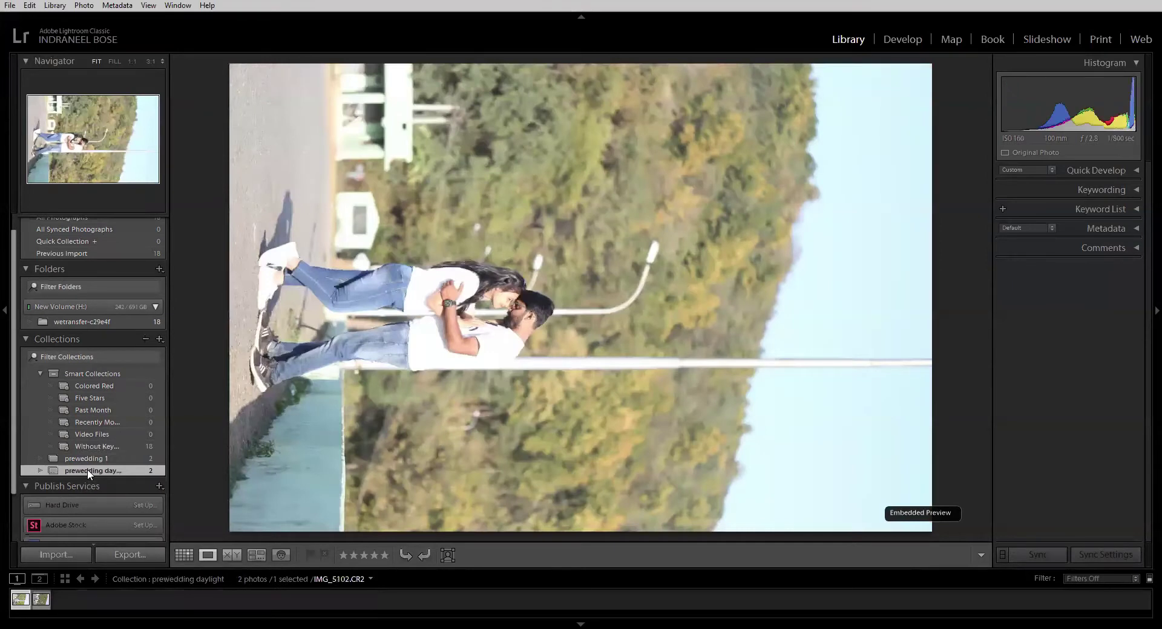
click(73, 321)
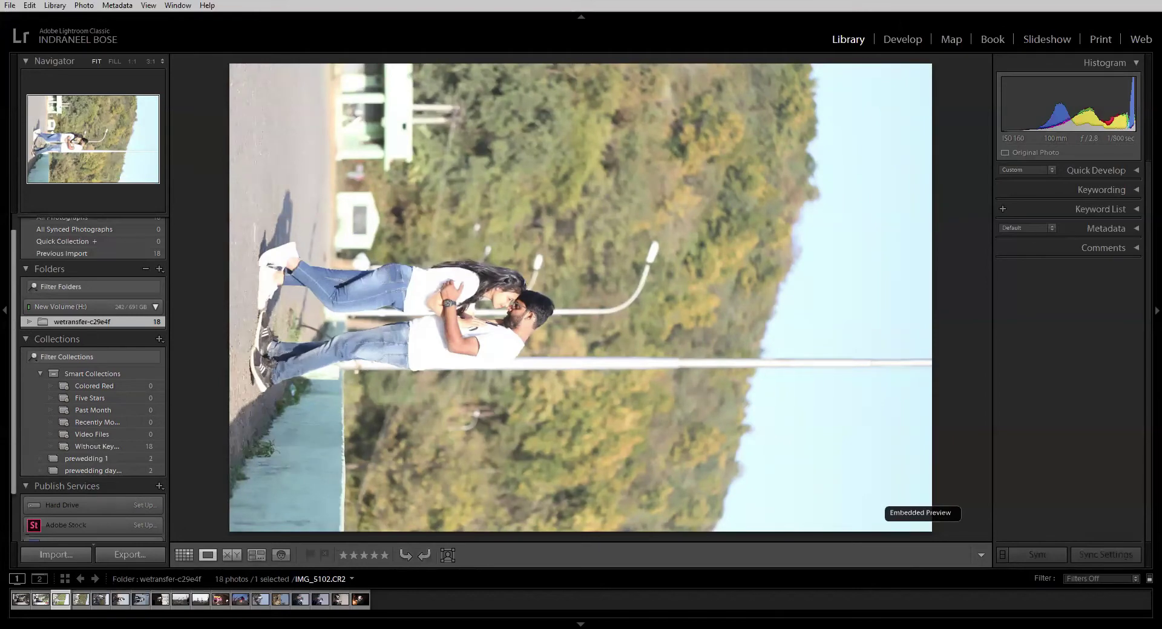
click(85, 458)
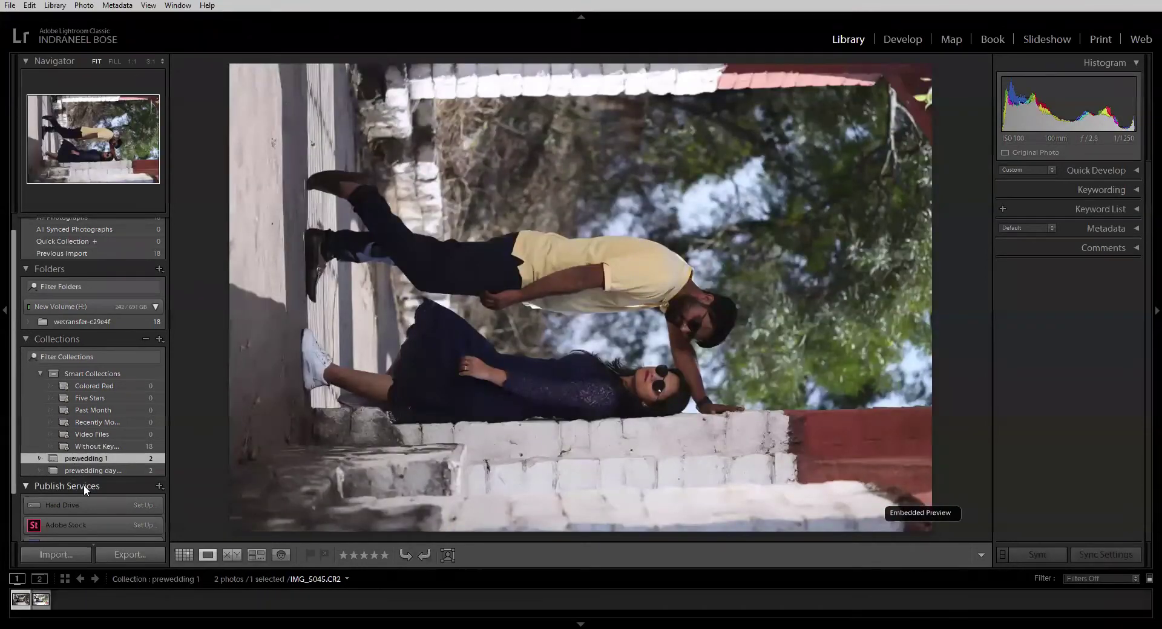
- Delete the prewedding 1 collection, cancelling the first request and confirming the second
right_click(91, 460)
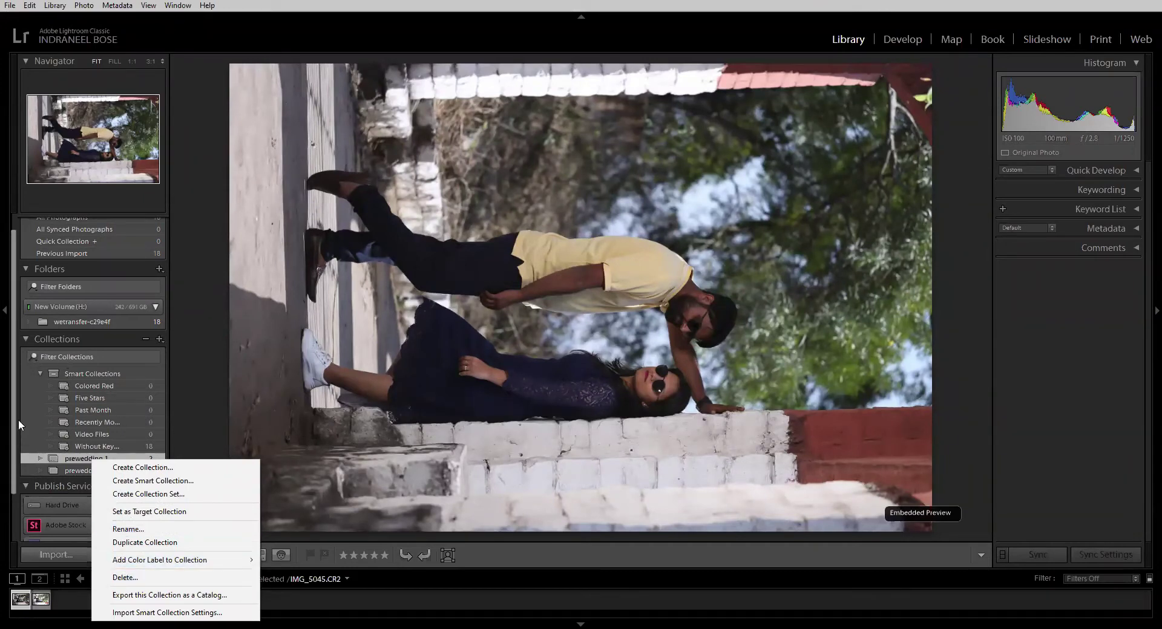
click(140, 577)
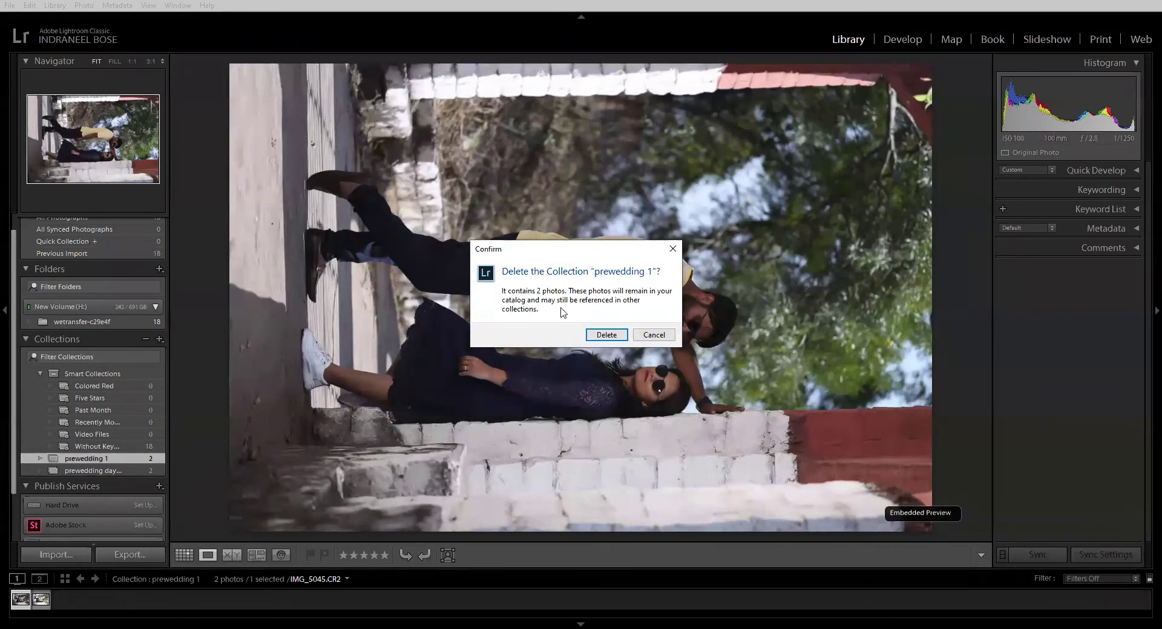
click(654, 335)
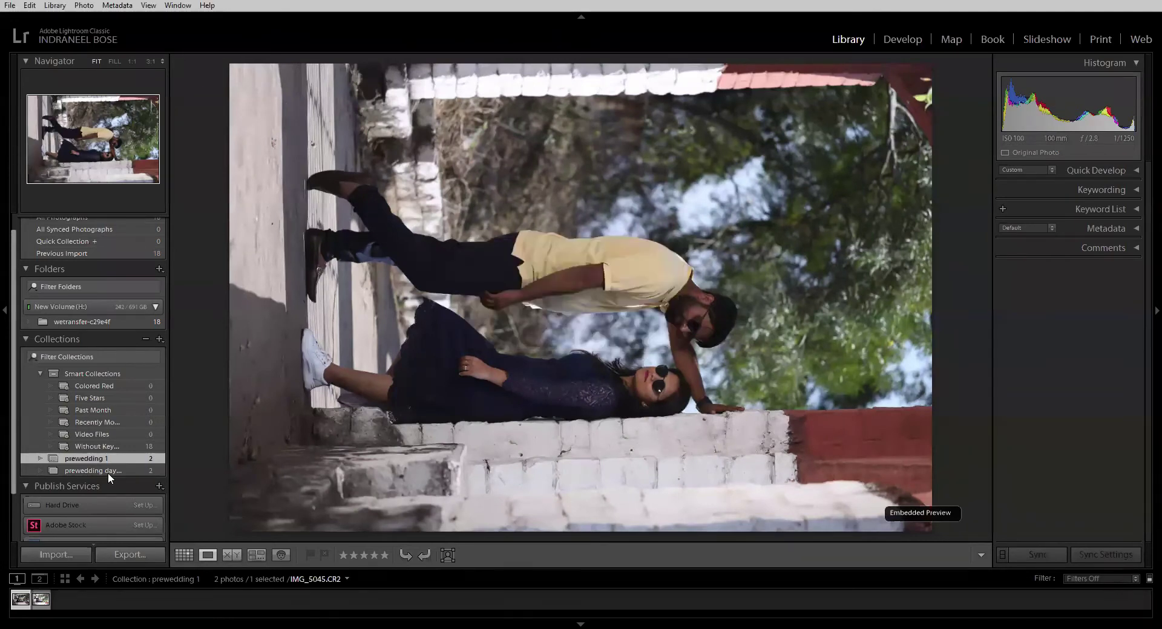
click(143, 339)
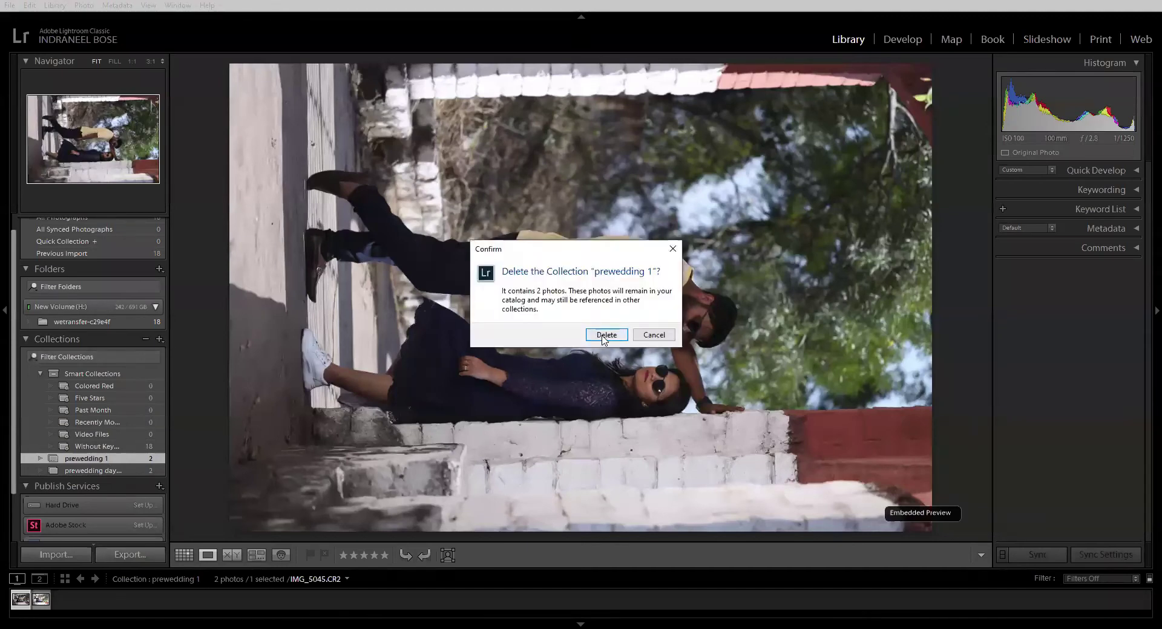
key(Return)
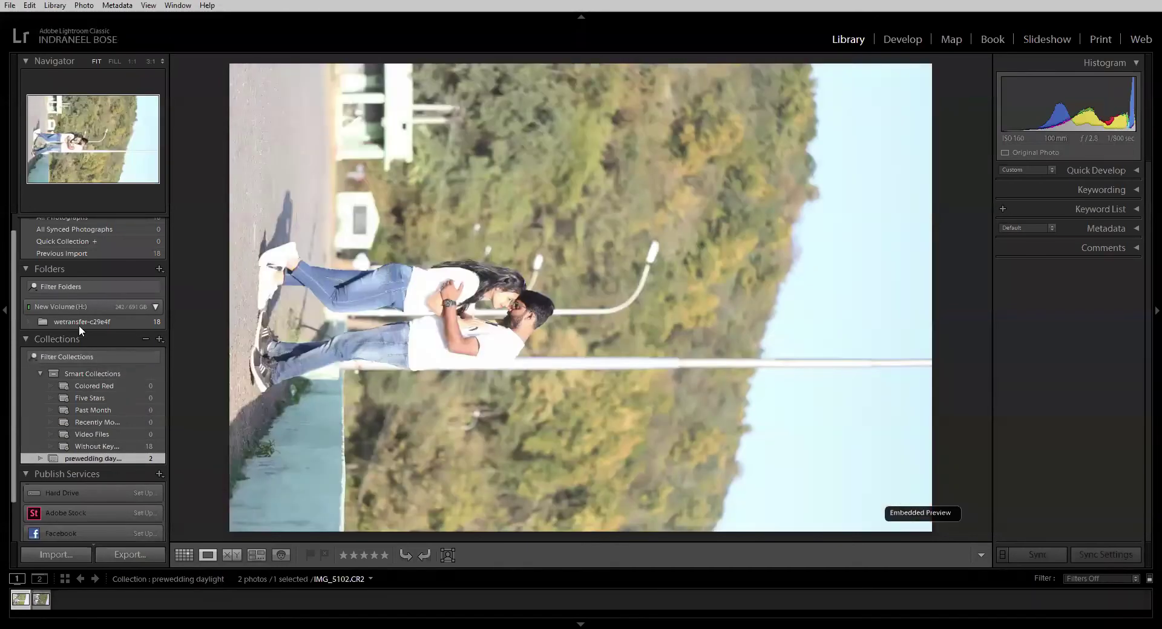
- View the second photo of the wetransfer-c29e4f folder, check the prewedding daylight collection, and return to the folder
click(79, 325)
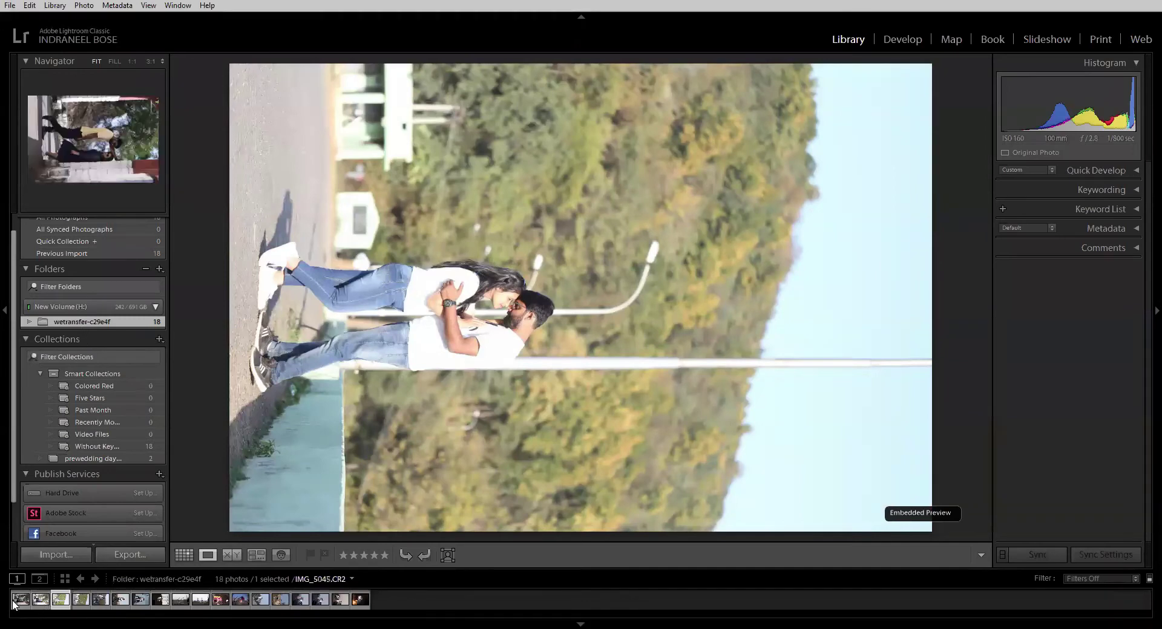
click(37, 600)
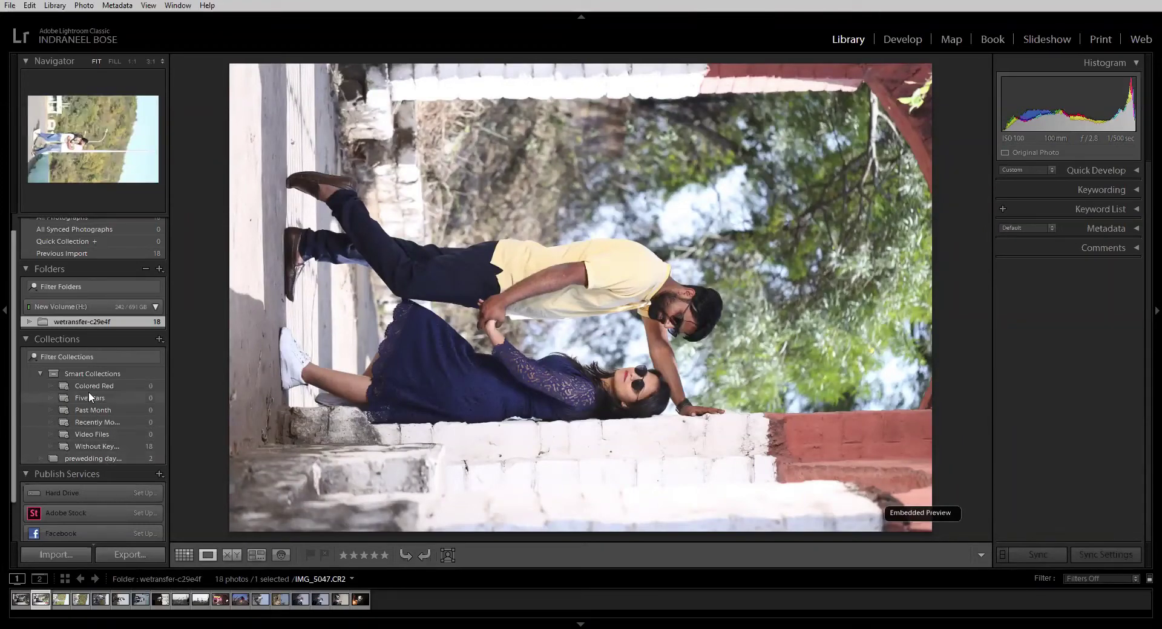
click(75, 459)
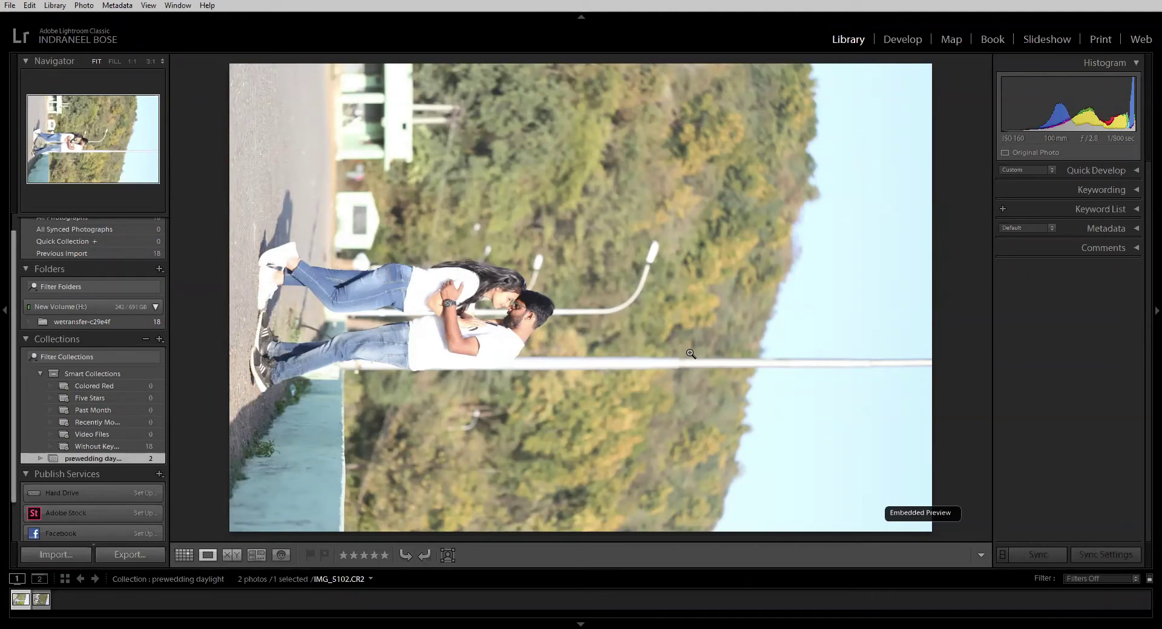
click(86, 322)
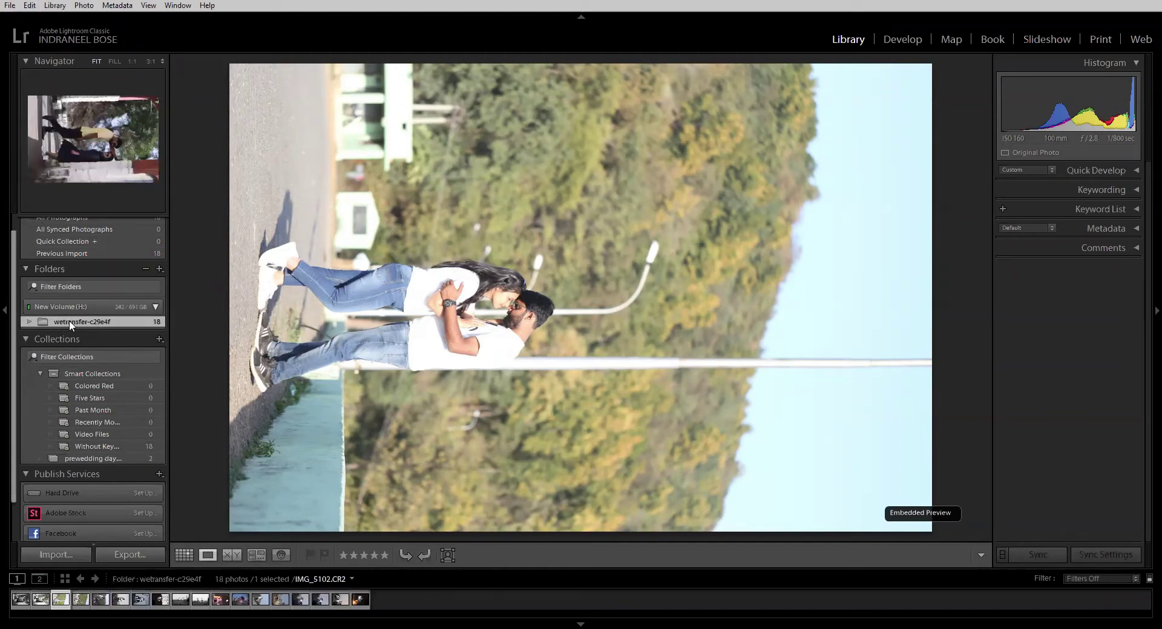
click(10, 5)
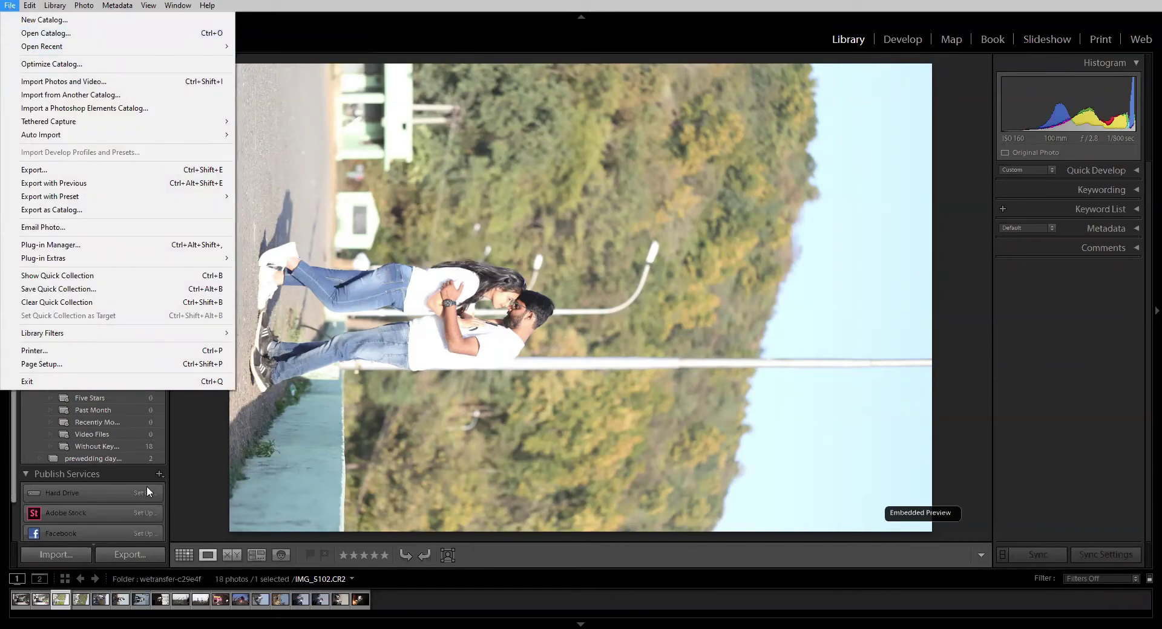
click(37, 373)
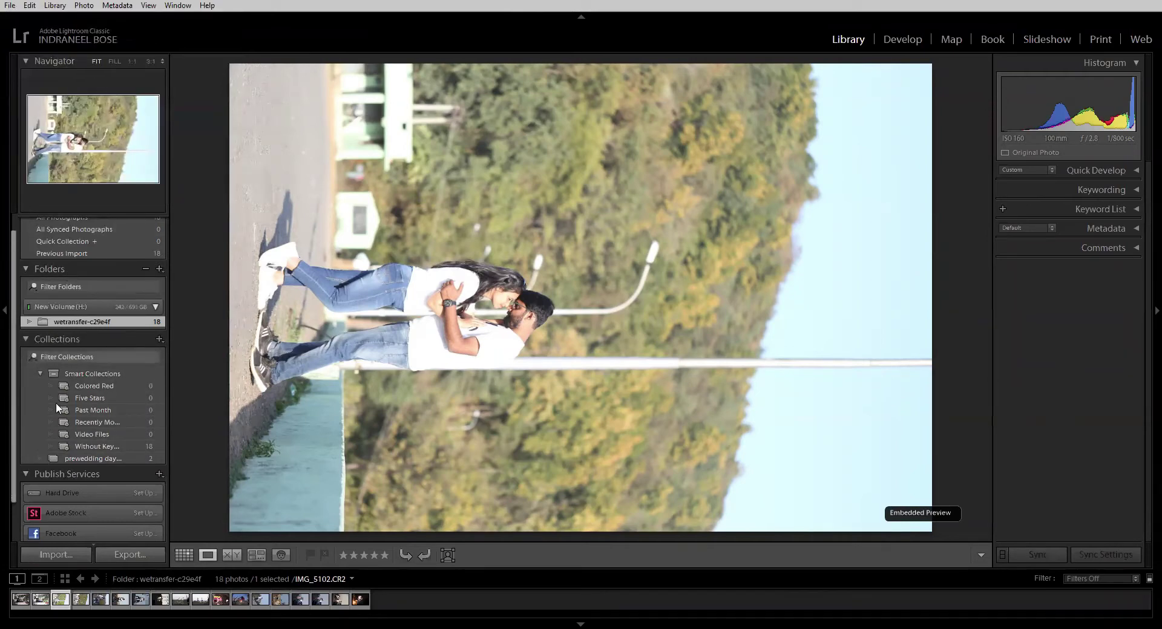
scroll(115, 470, down, 2)
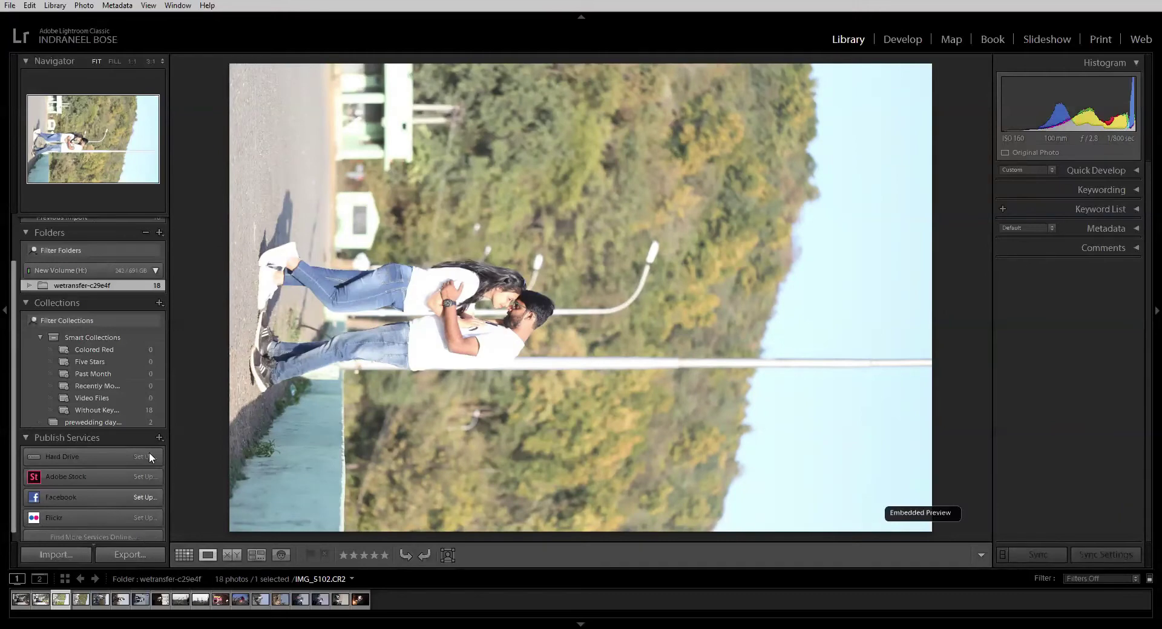
click(9, 5)
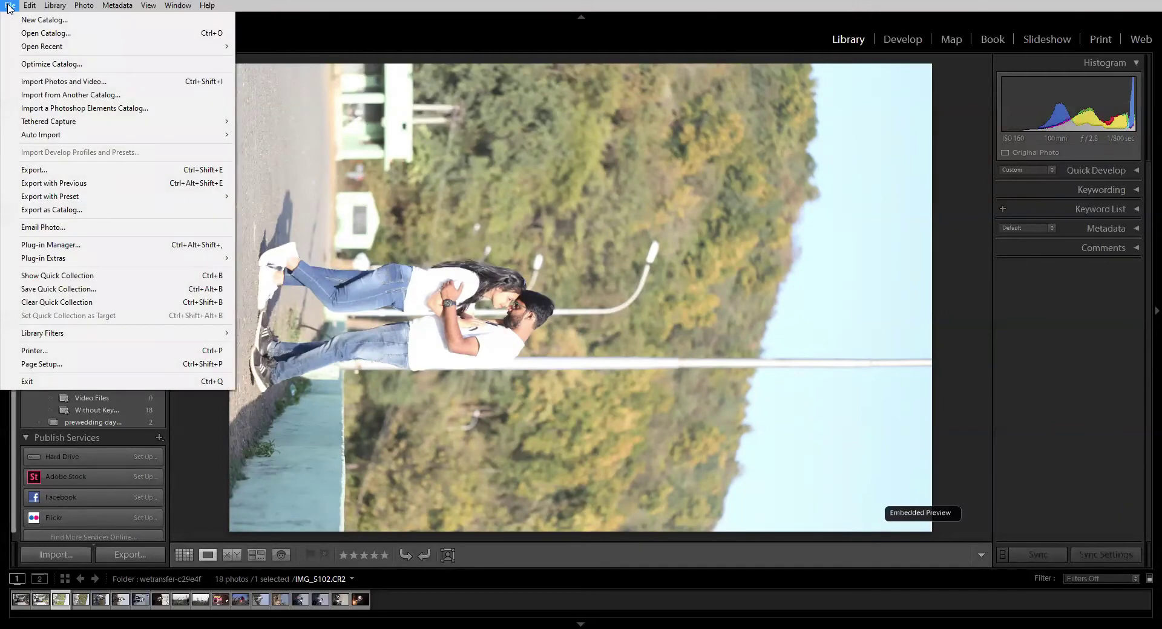
- Browse New Volume (H:) for another Lightroom catalog to import, looking inside the Look 3 folder, and cancel the import
click(71, 96)
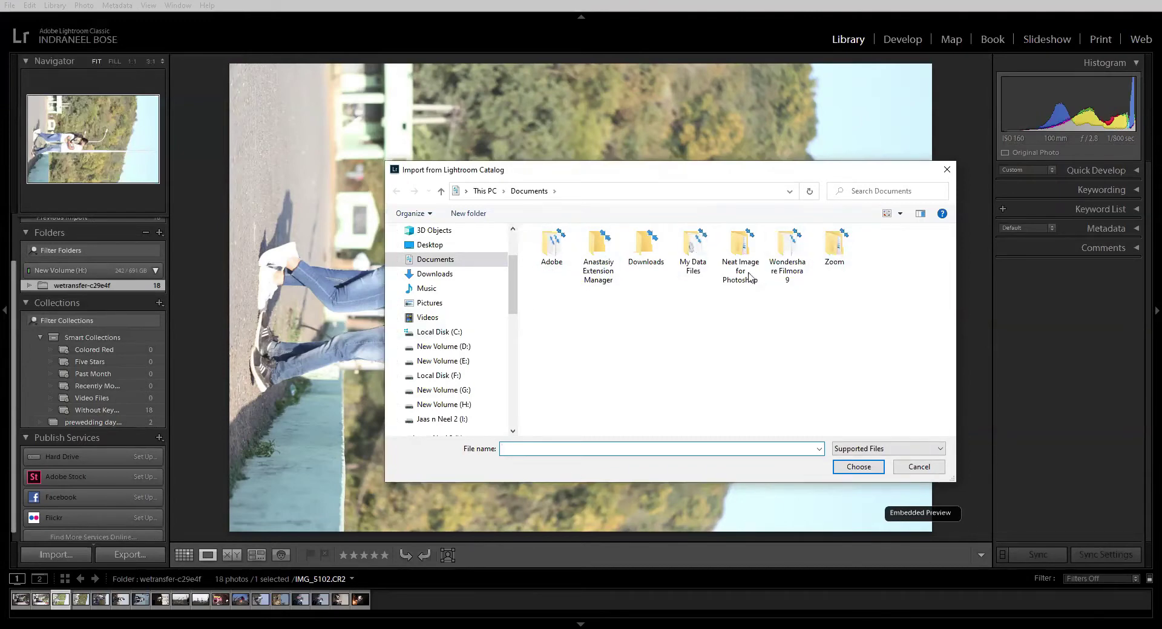
click(445, 404)
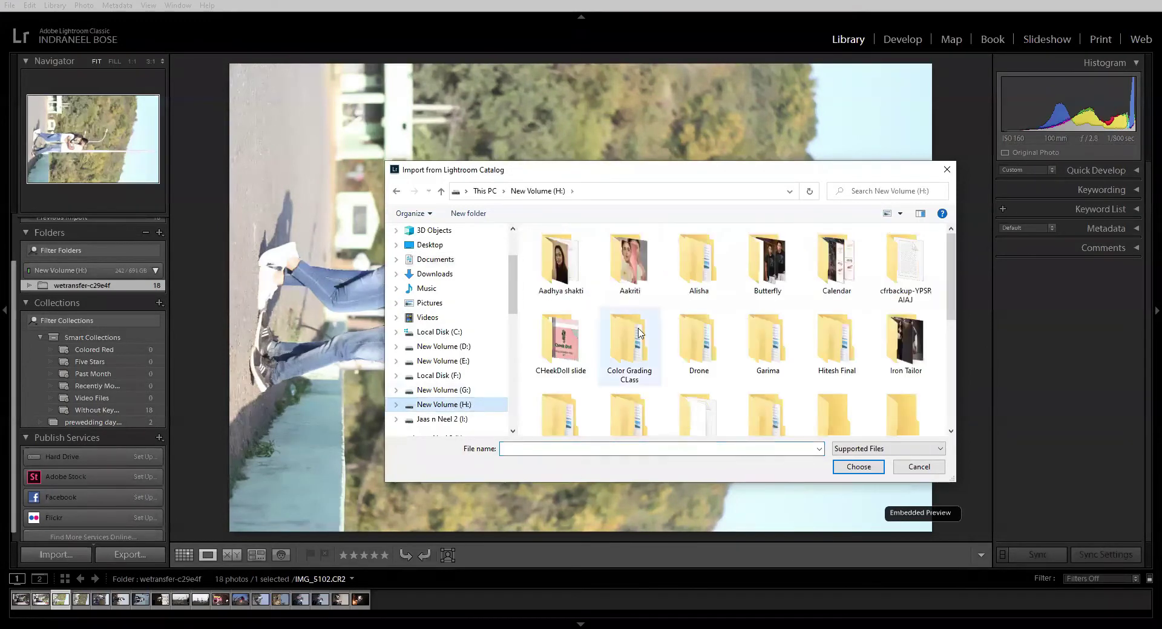
click(568, 282)
double_click(569, 281)
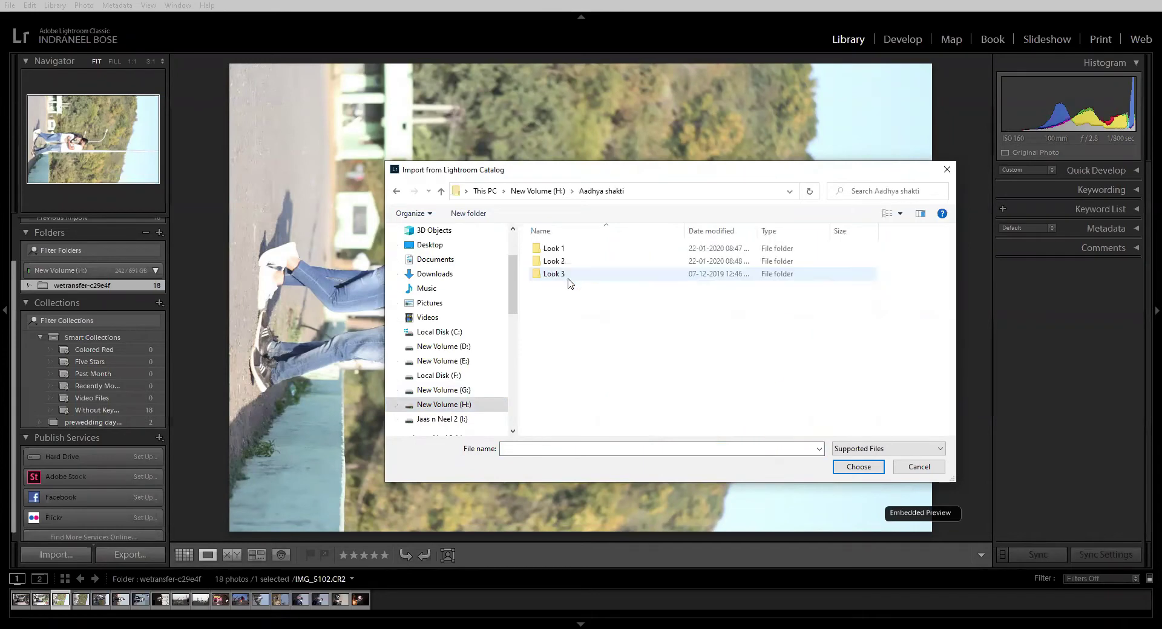
double_click(554, 275)
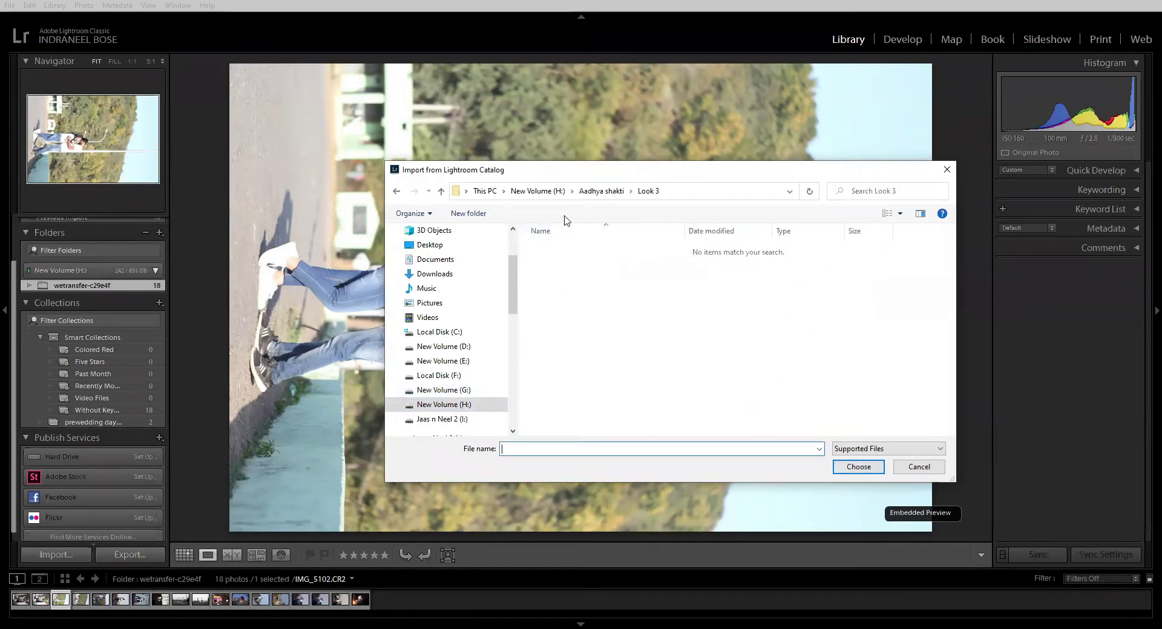
click(918, 470)
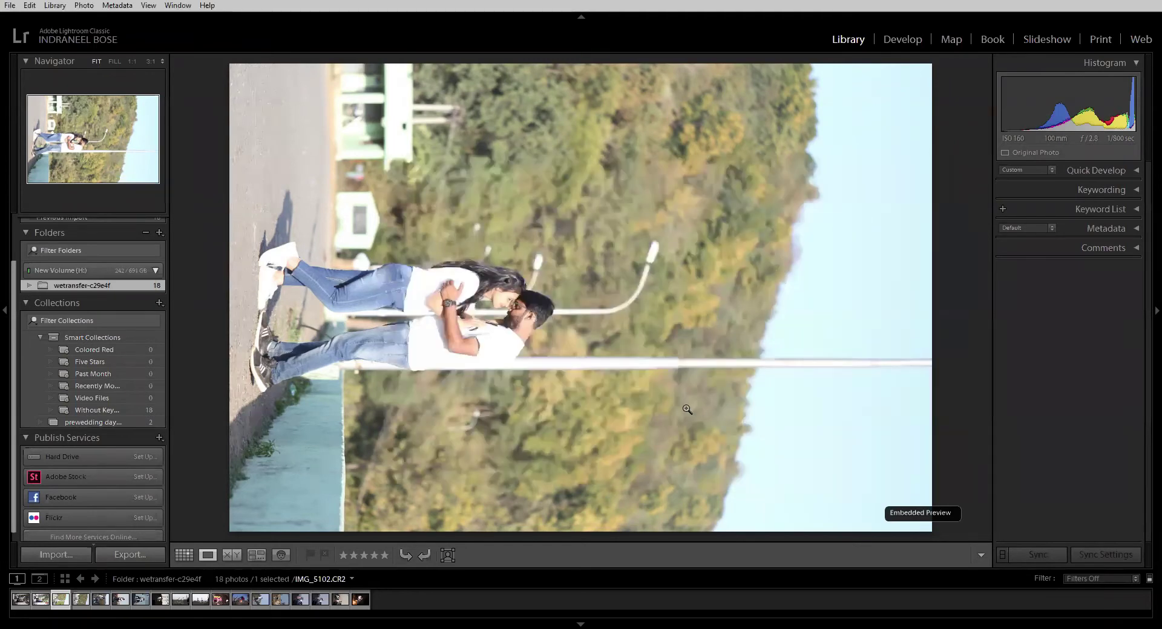
click(12, 8)
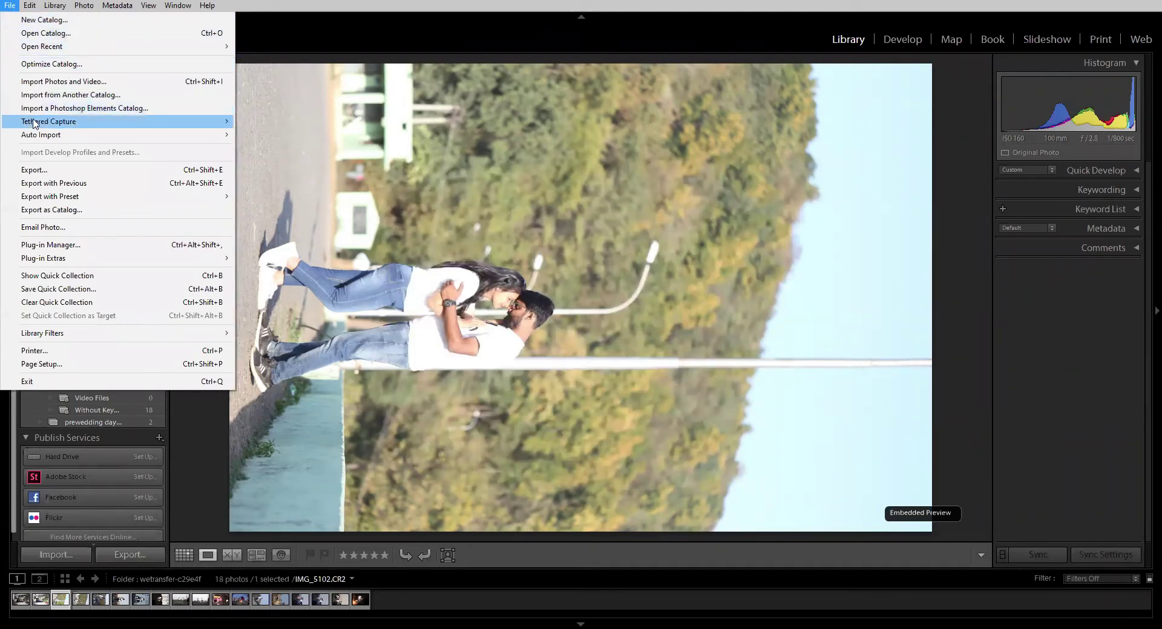
mouse_move(35, 123)
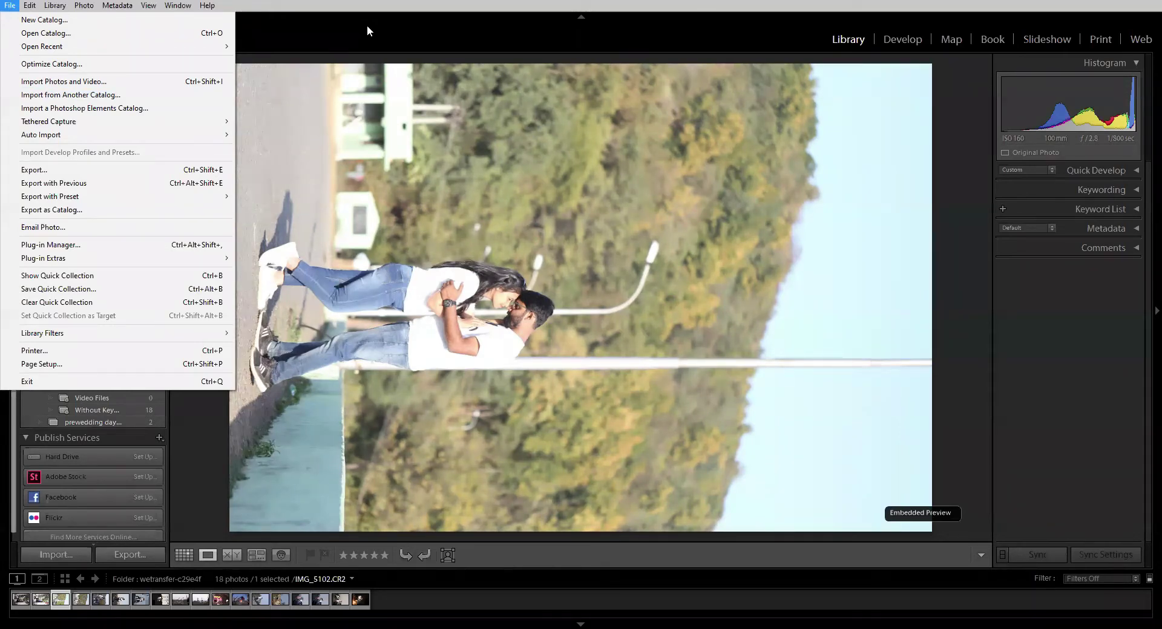
click(358, 2)
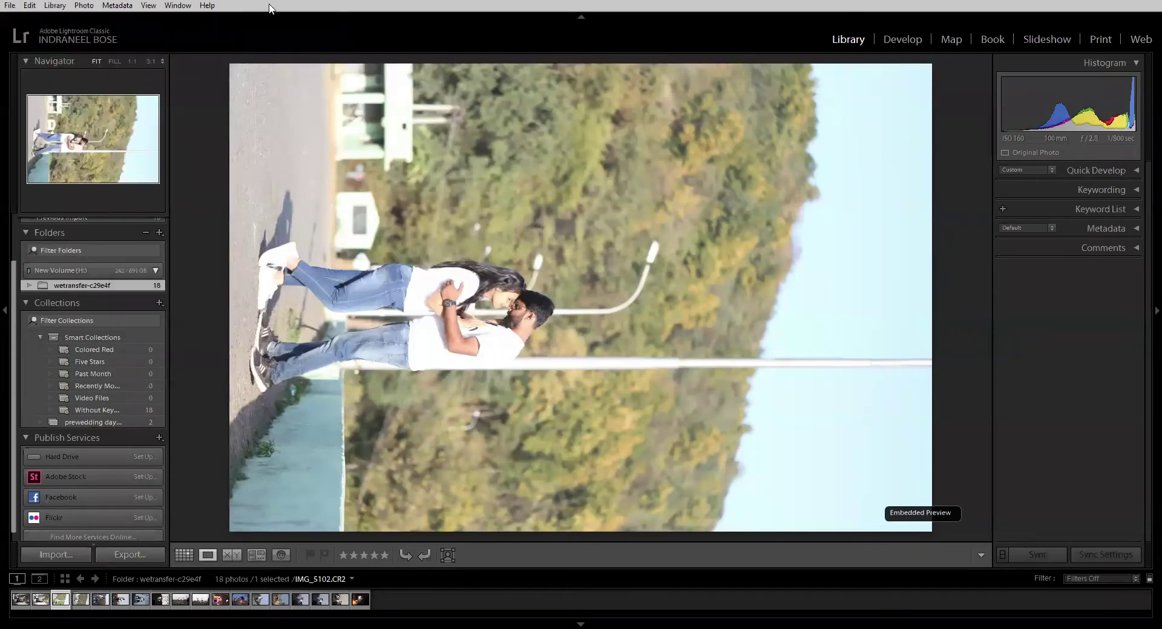
- Open the application preferences and display the Presets settings for raw defaults
click(28, 7)
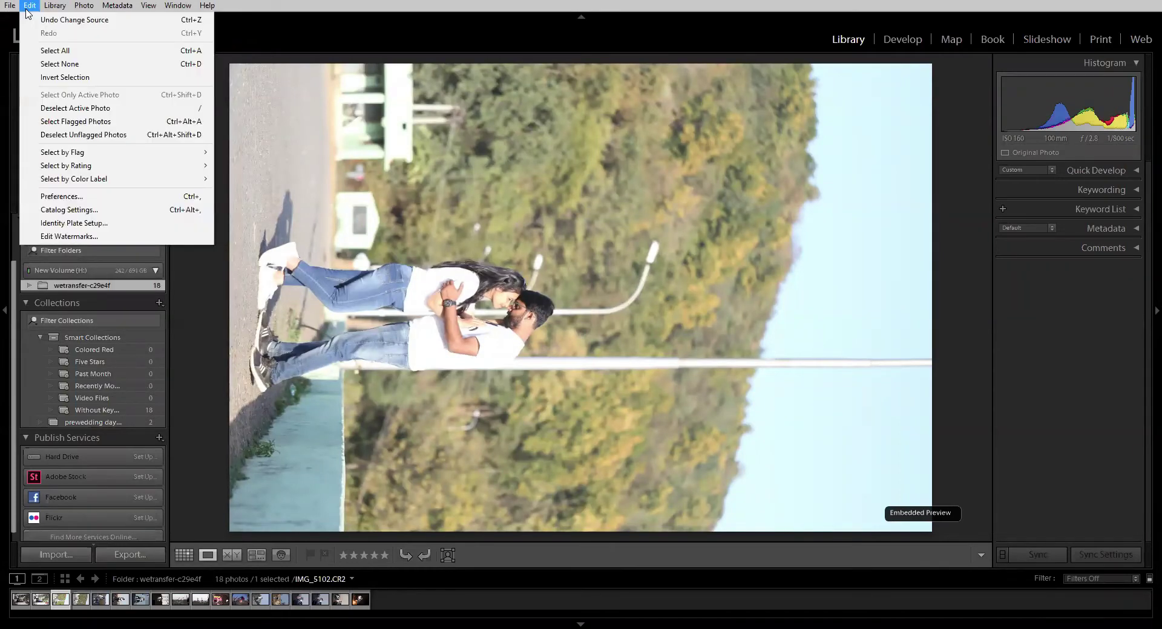
mouse_move(10, 10)
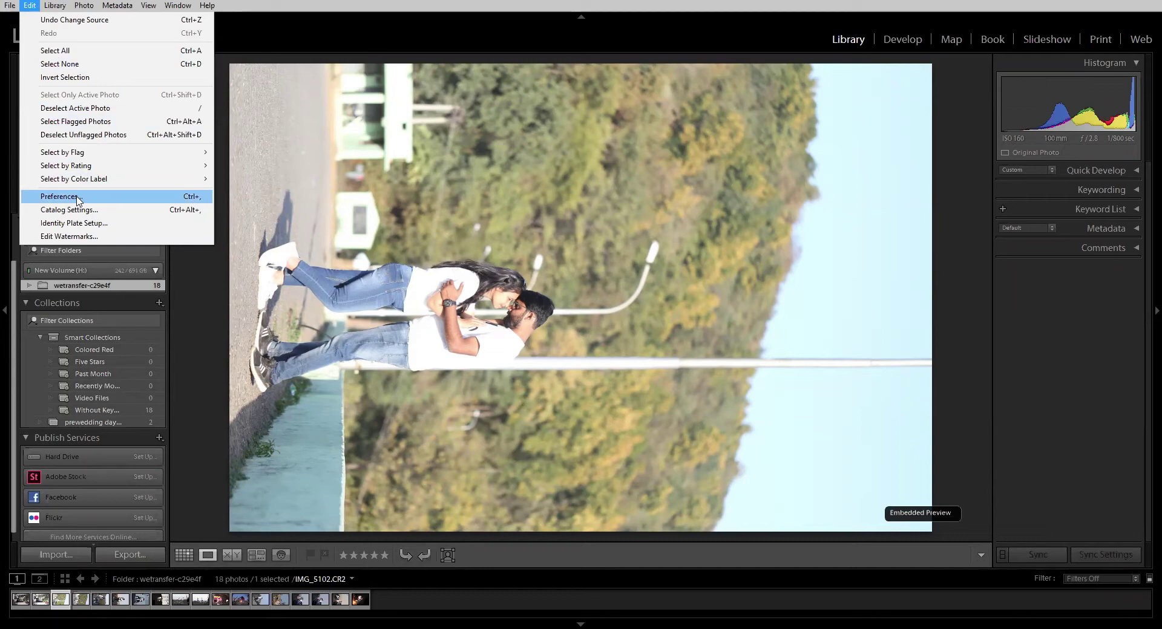
click(78, 199)
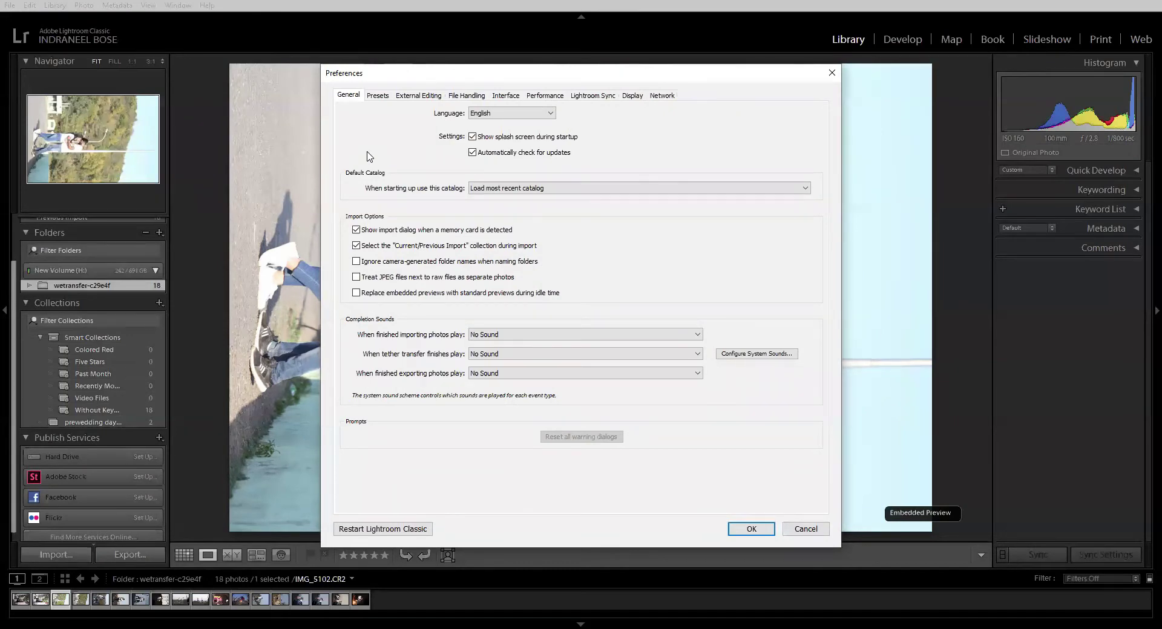
click(382, 95)
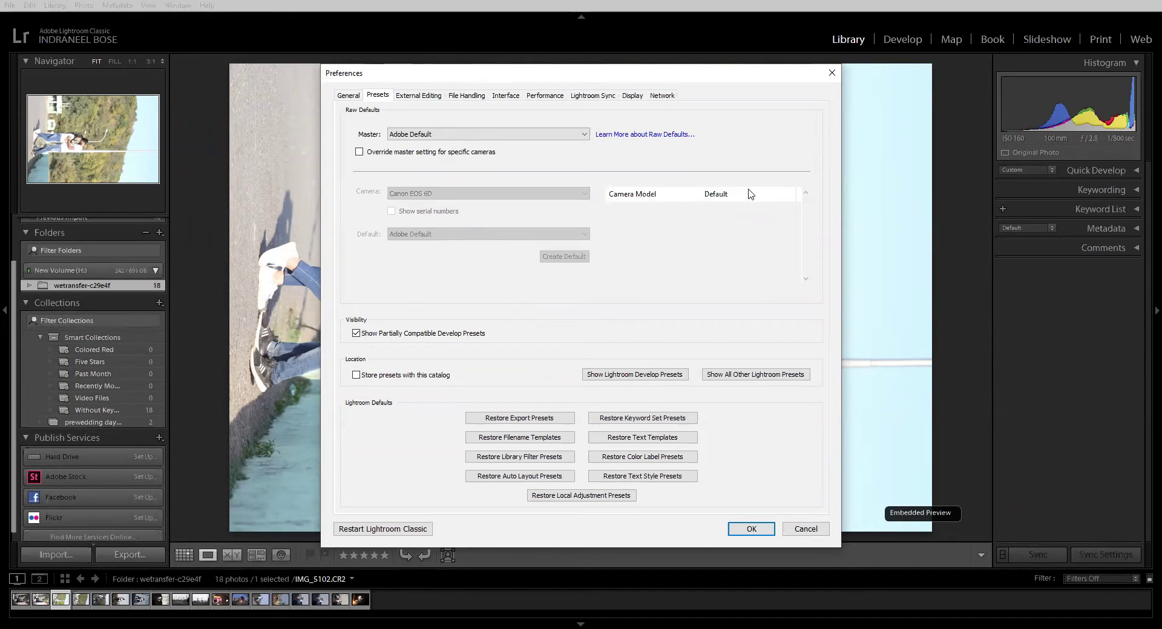
- Try the override of the master setting for specific cameras, check the available cameras, and leave the override off
click(358, 151)
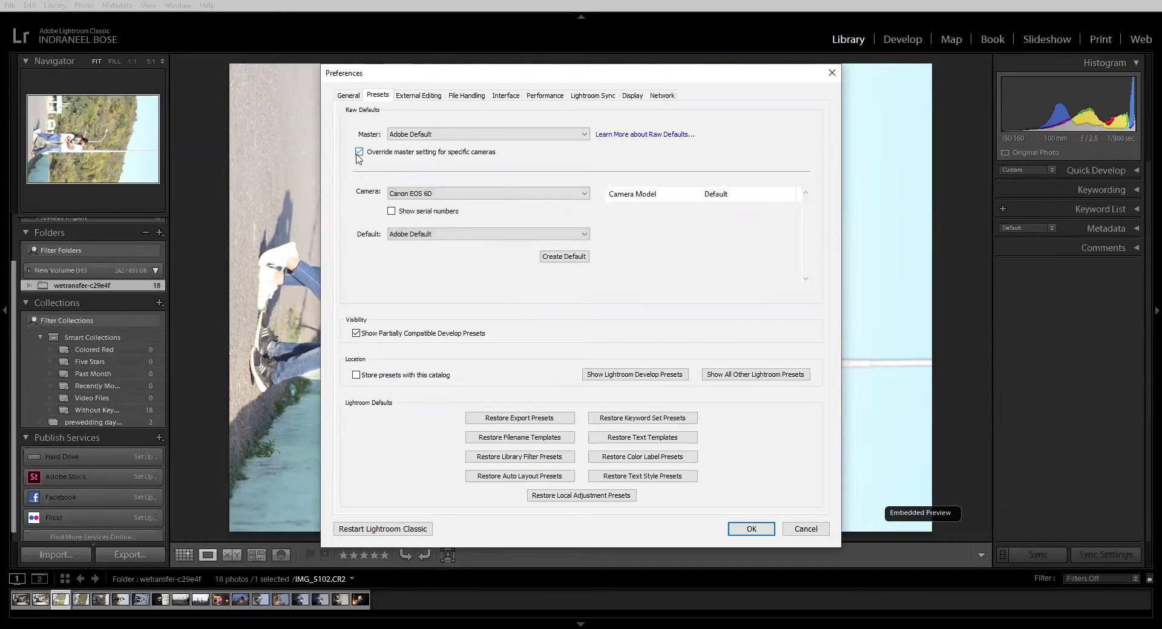
click(542, 197)
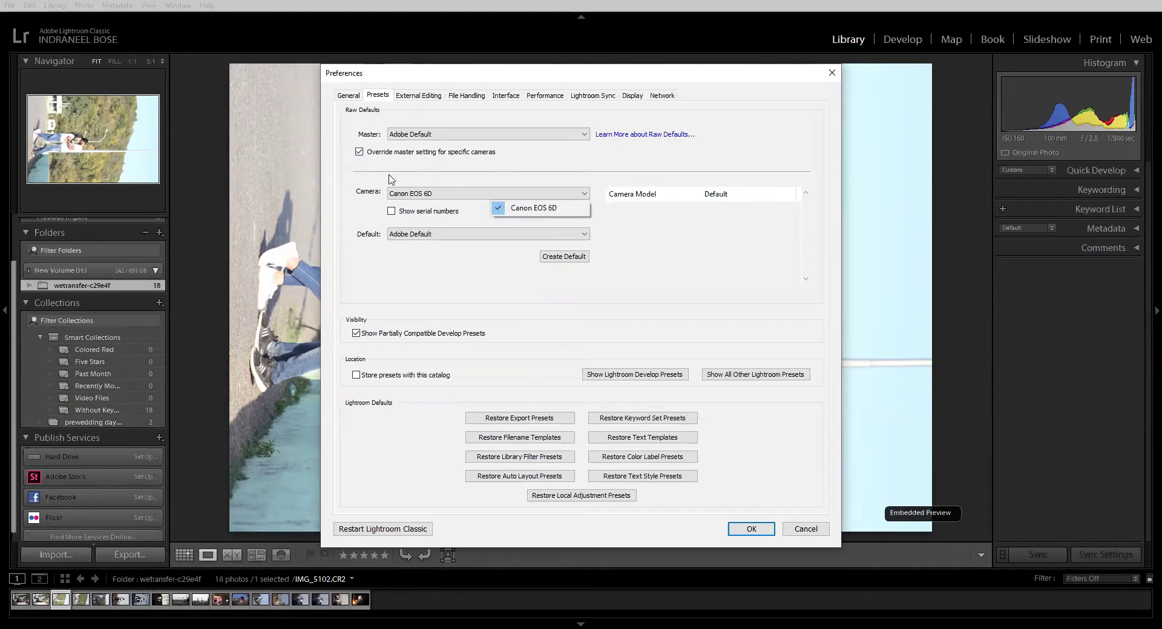
click(359, 152)
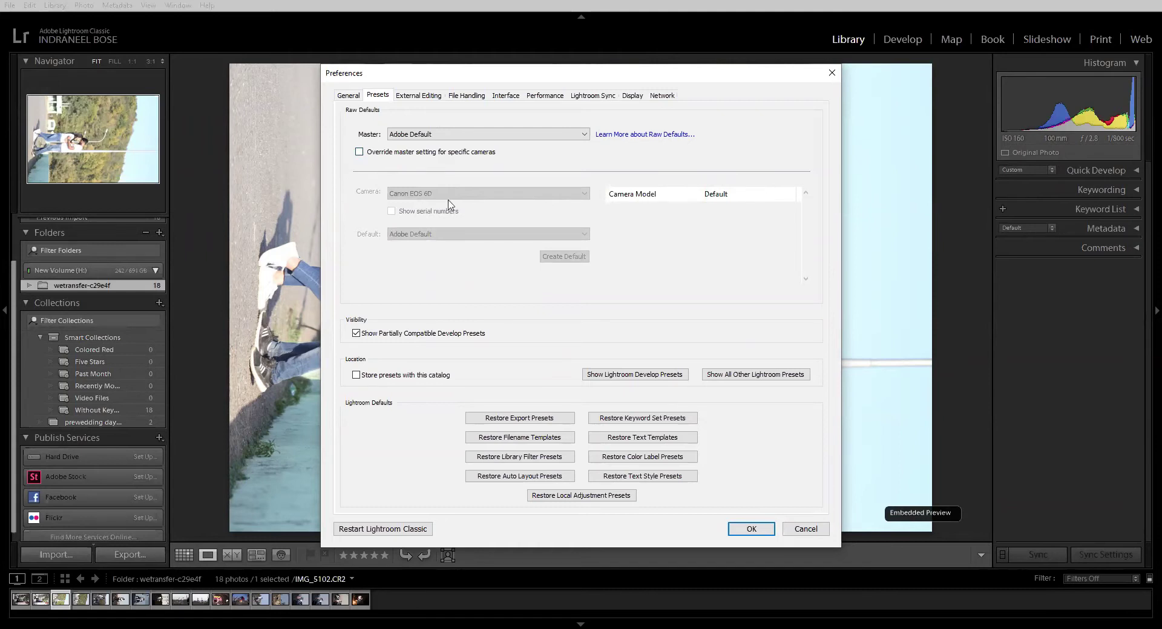
click(358, 153)
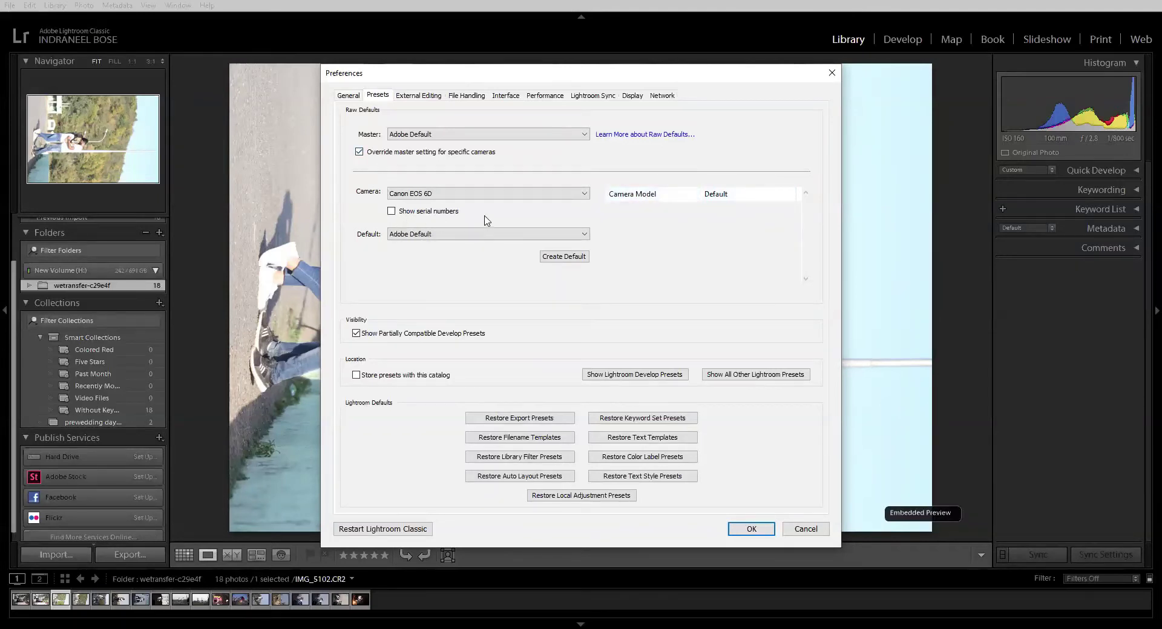
click(359, 152)
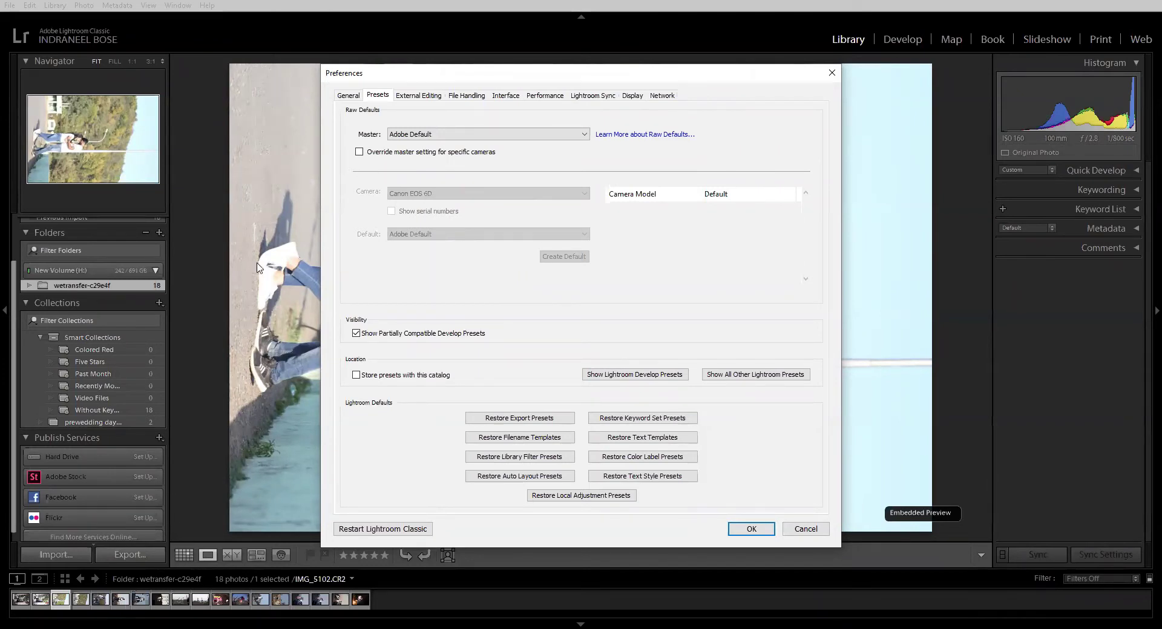
- Show camera serial numbers under the master override, try Camera Settings as the default, restore Adobe Default, and turn the override off
click(358, 152)
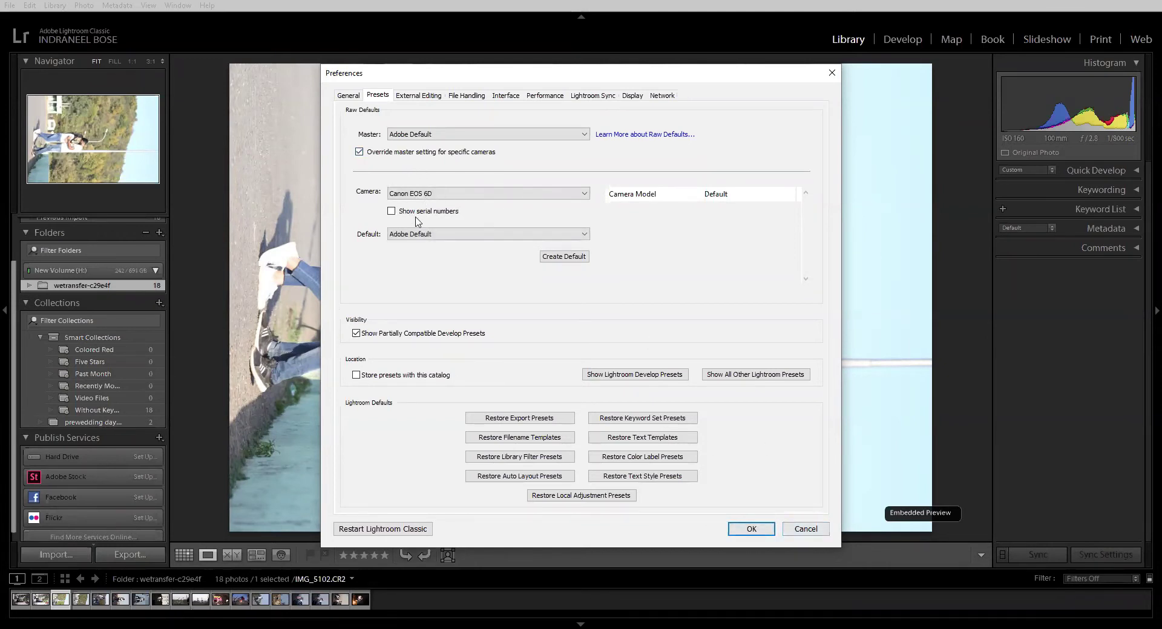
click(392, 212)
click(415, 241)
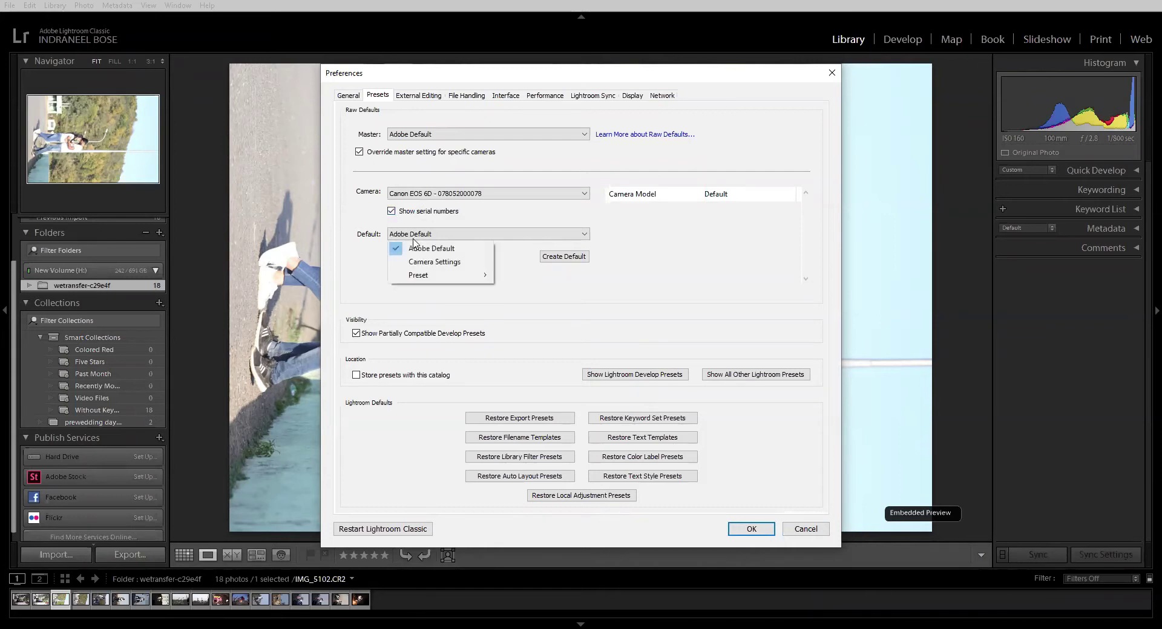
click(438, 263)
click(436, 237)
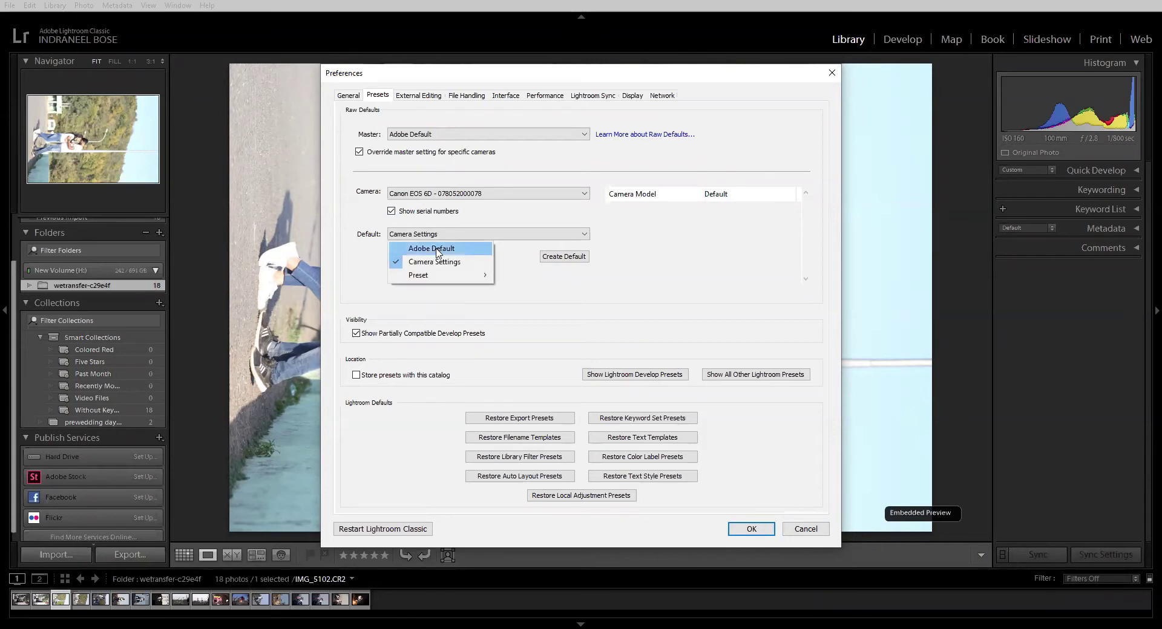
mouse_move(451, 277)
click(447, 253)
click(360, 152)
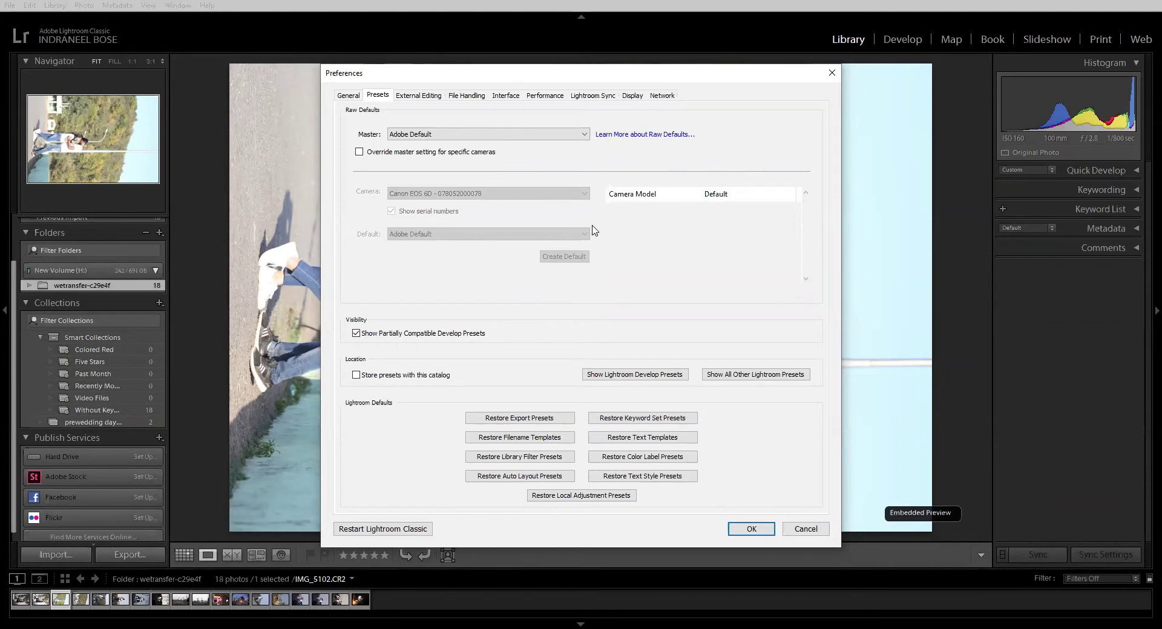
- Set the file format for editing in Photoshop to PSD with the ProPhoto RGB color space
click(421, 96)
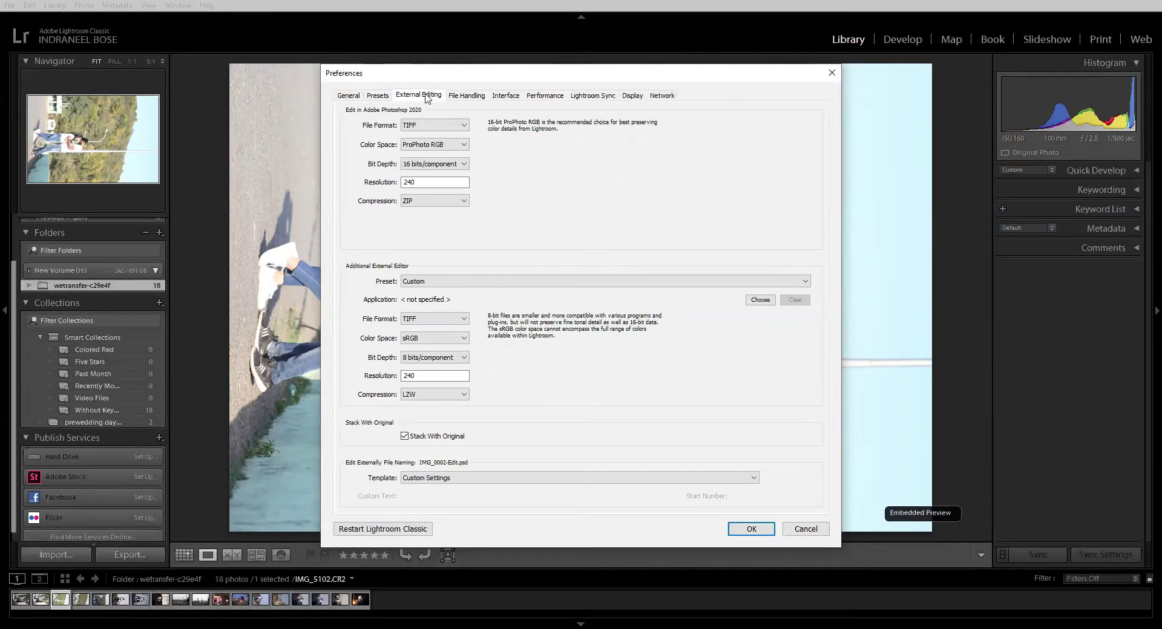
click(437, 126)
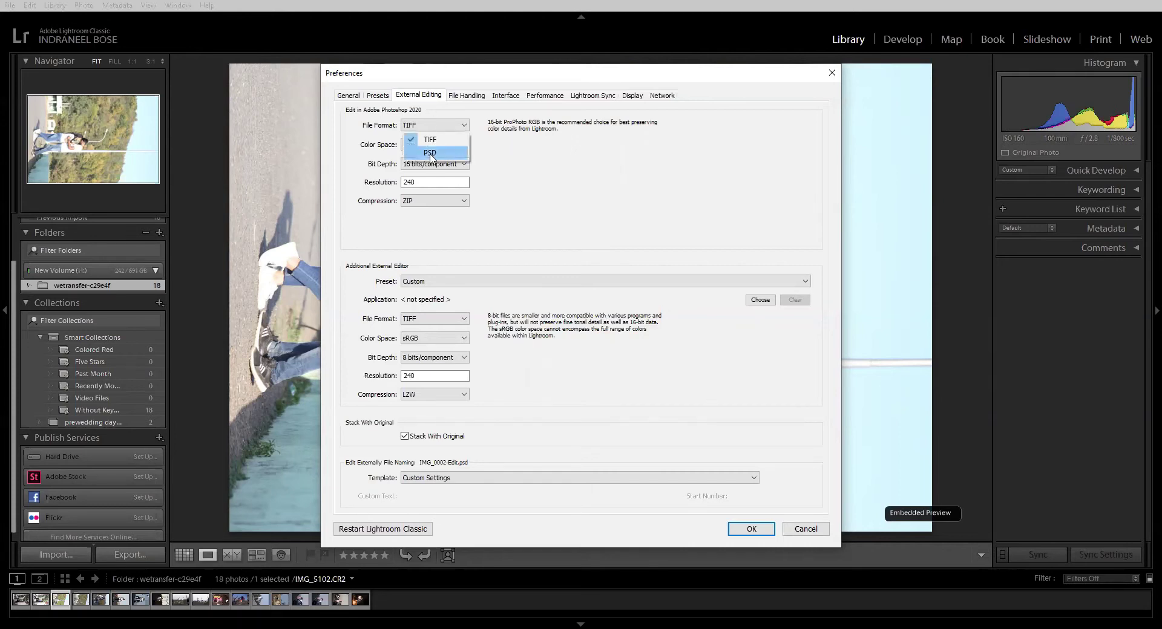
click(431, 153)
click(434, 146)
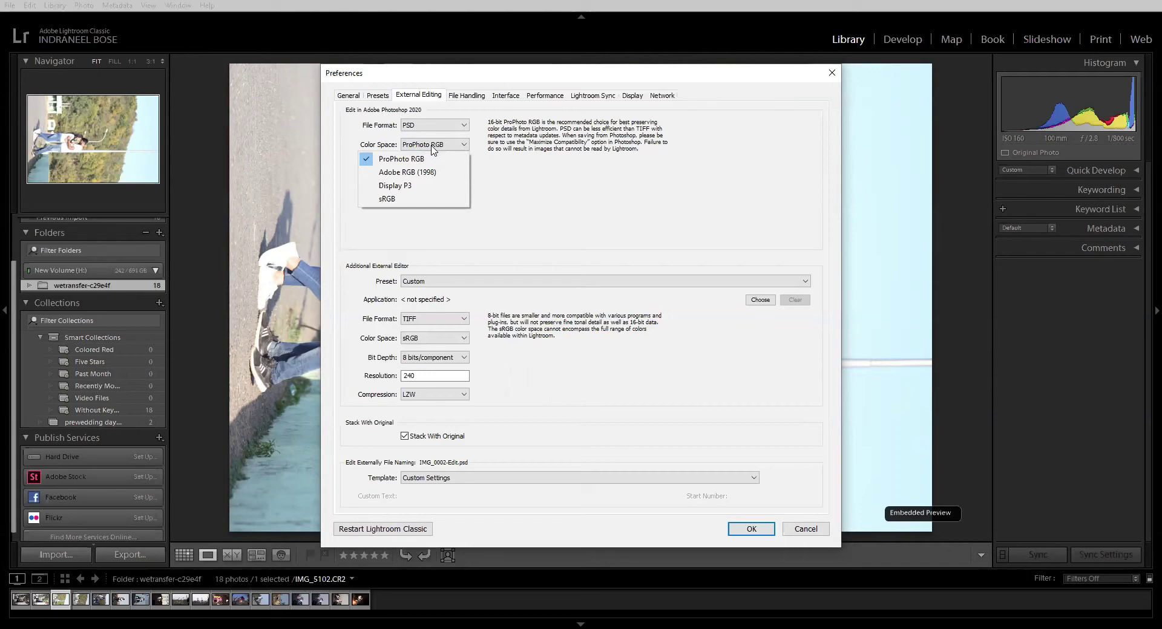
click(434, 158)
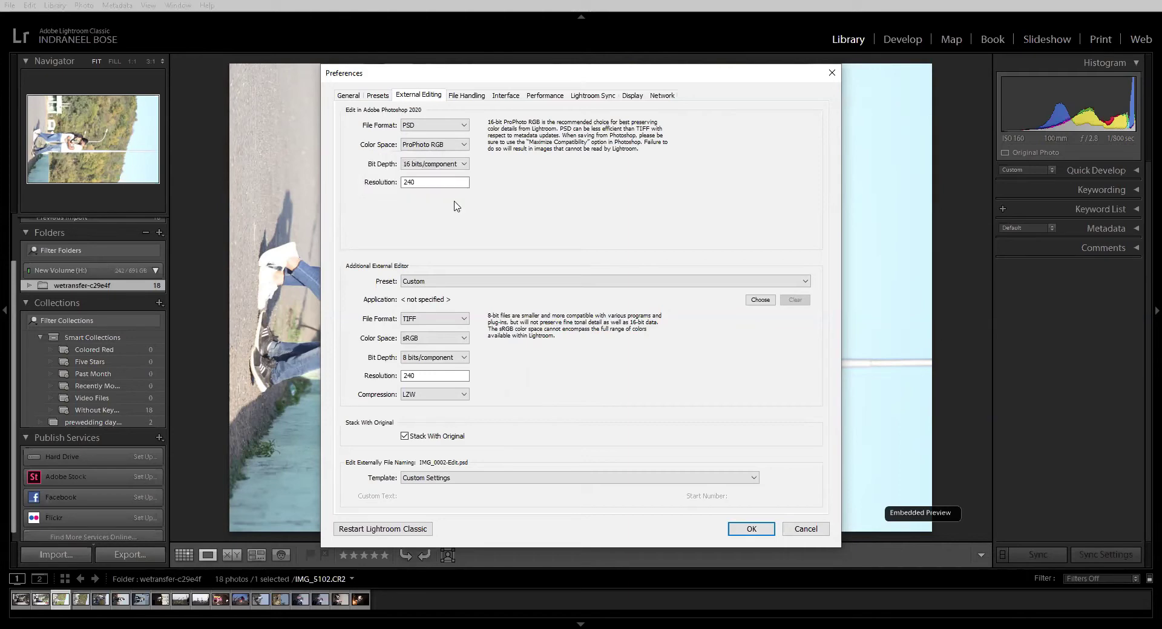
- Set Photoshop external editing to 8 bits/component, the Adobe RGB (1998) color space and a resolution of 3000
click(429, 166)
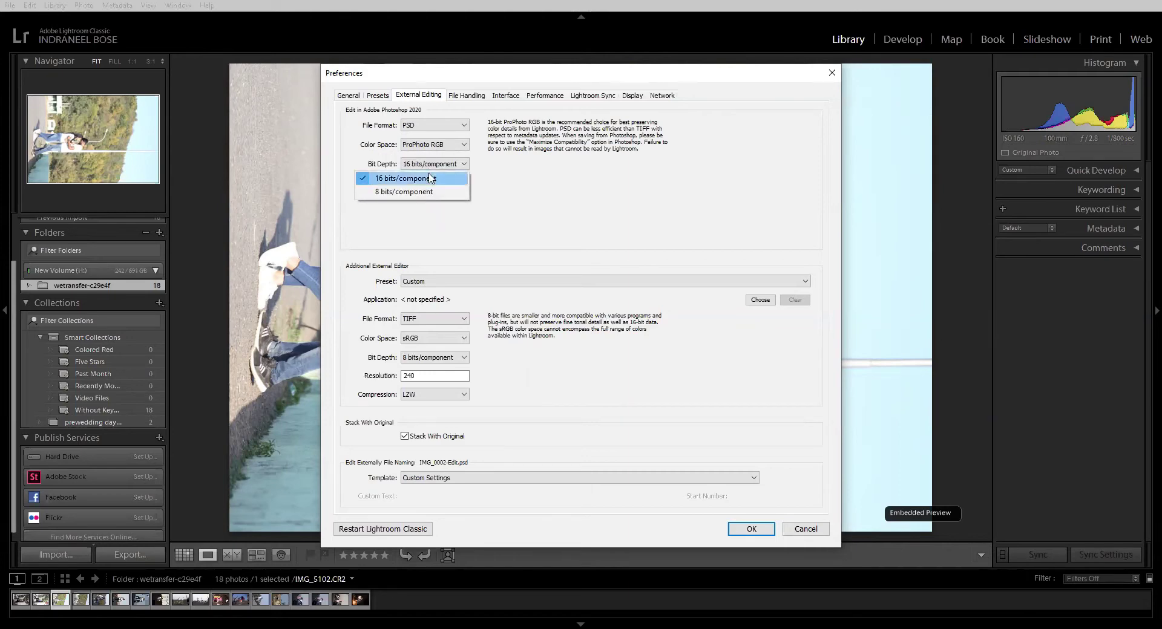
click(427, 191)
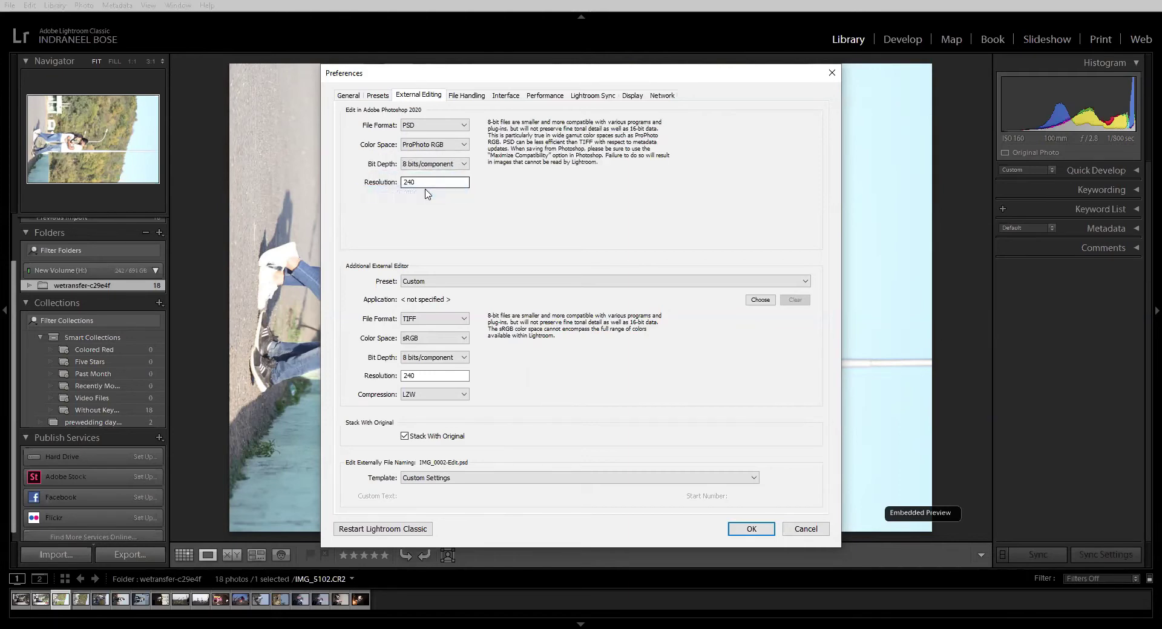
click(425, 145)
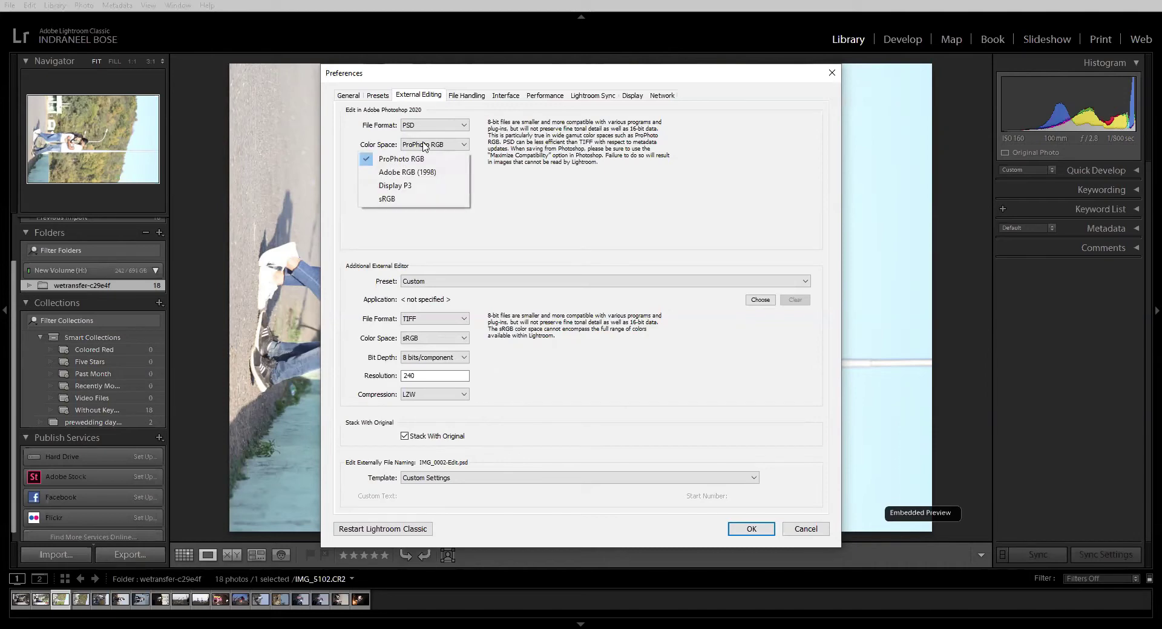
click(417, 174)
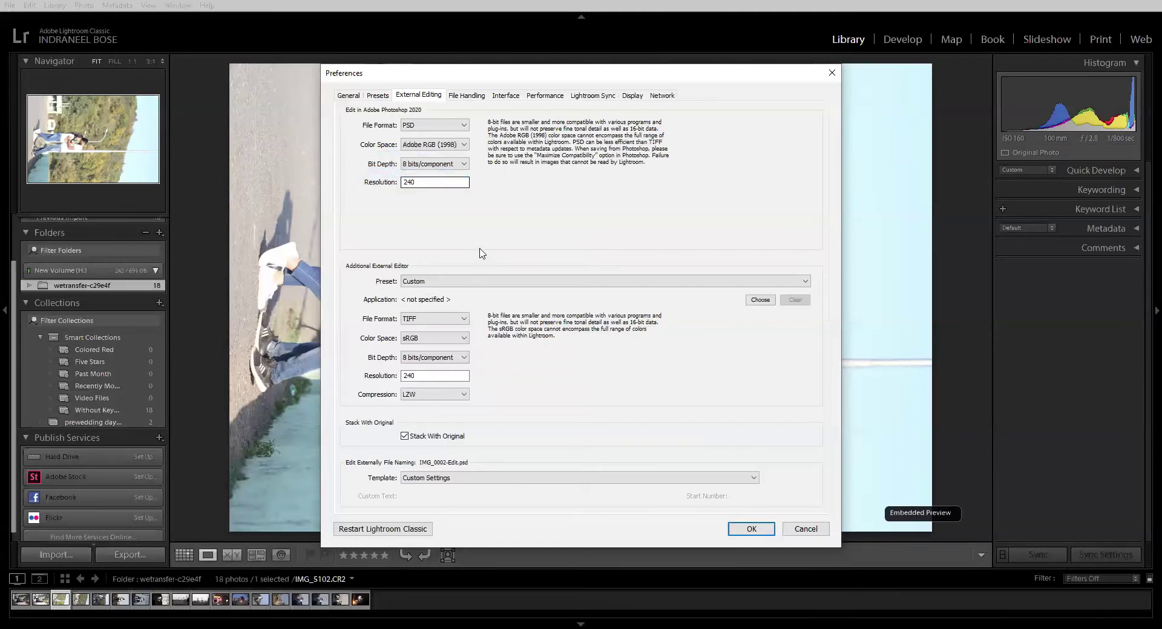
double_click(426, 182)
text(3000)
- Review the JPEG preview and compatibility options for DNG creation, keeping Camera Raw 11.2 and later
click(466, 97)
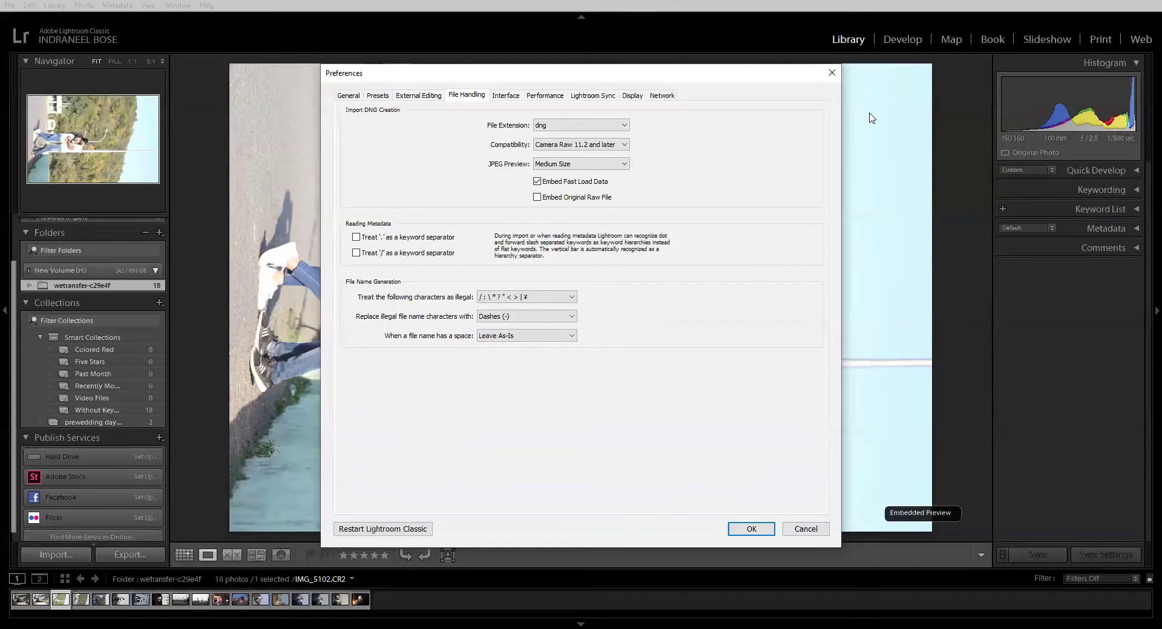
click(566, 168)
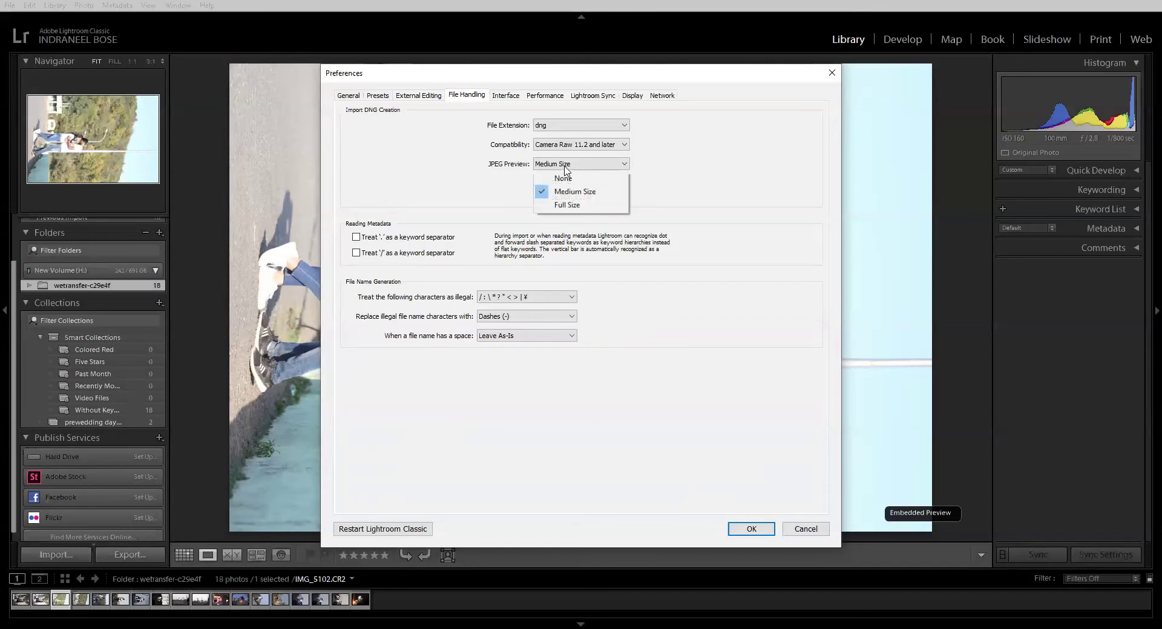
click(785, 171)
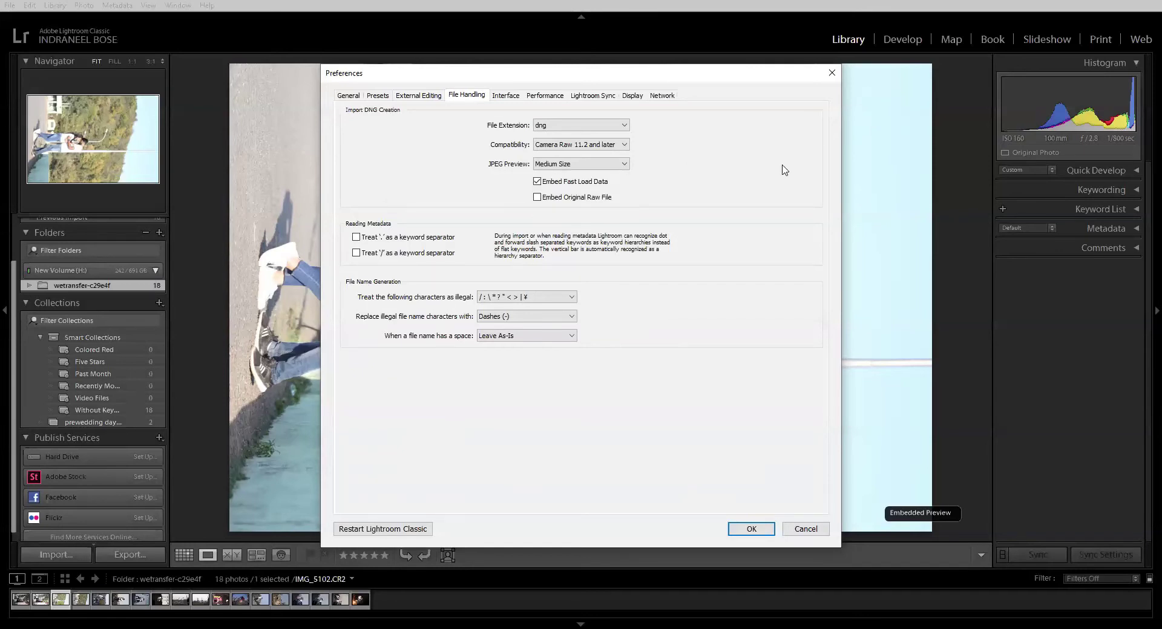
click(590, 145)
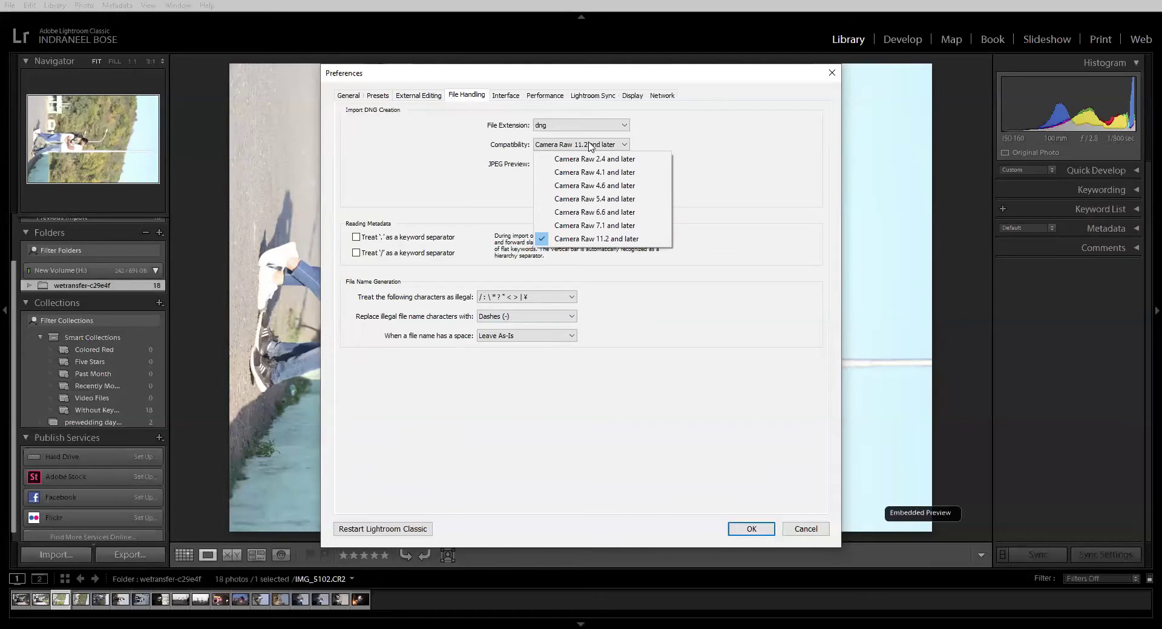
click(631, 240)
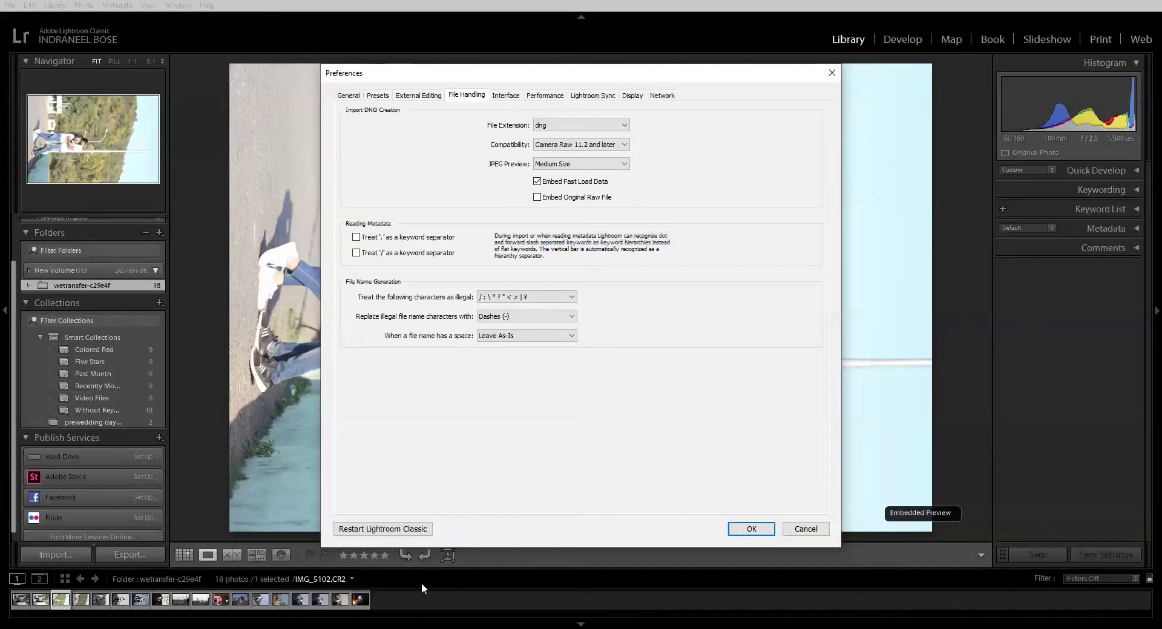
- Review the interface preferences for lights-out screen color, panel end marks and font size, keeping their defaults
click(498, 97)
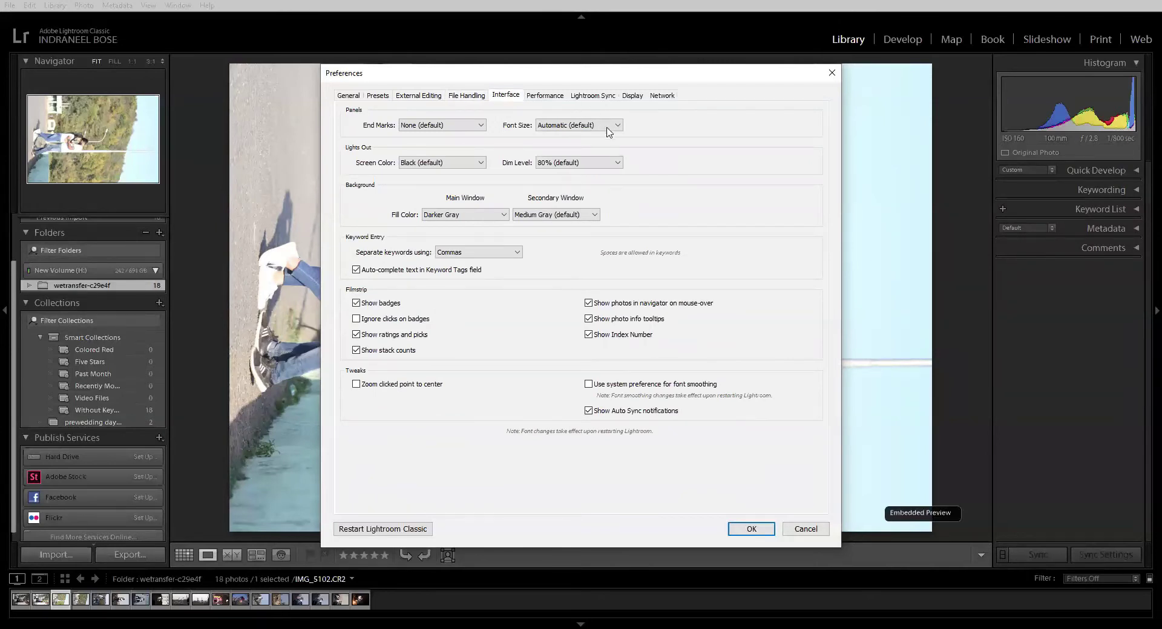
click(451, 166)
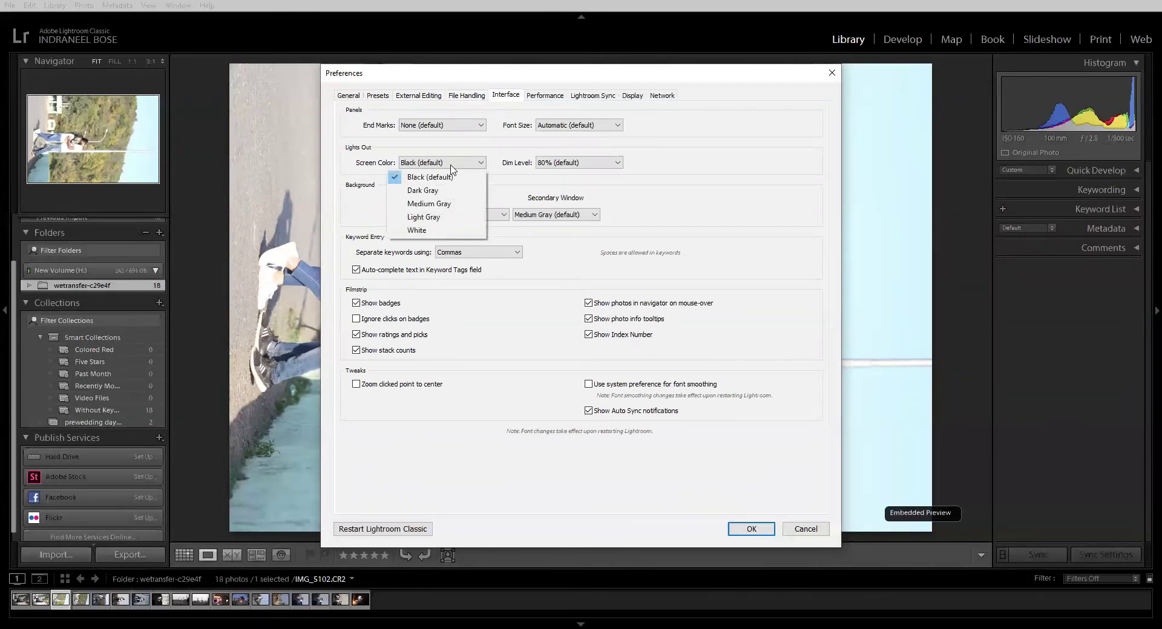
click(451, 125)
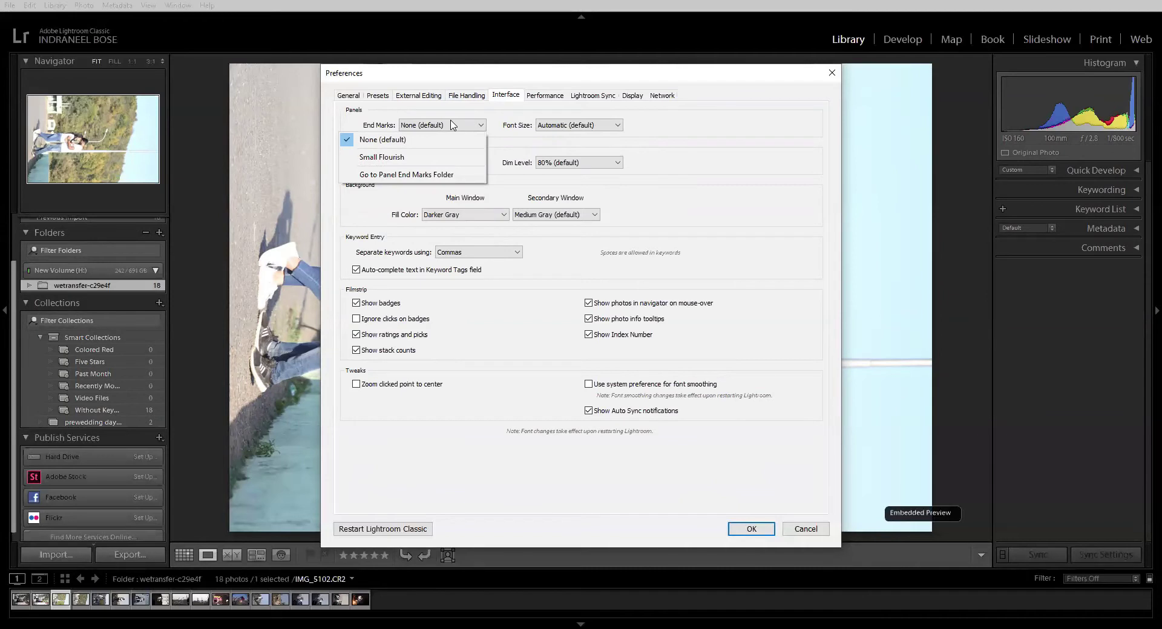
click(581, 129)
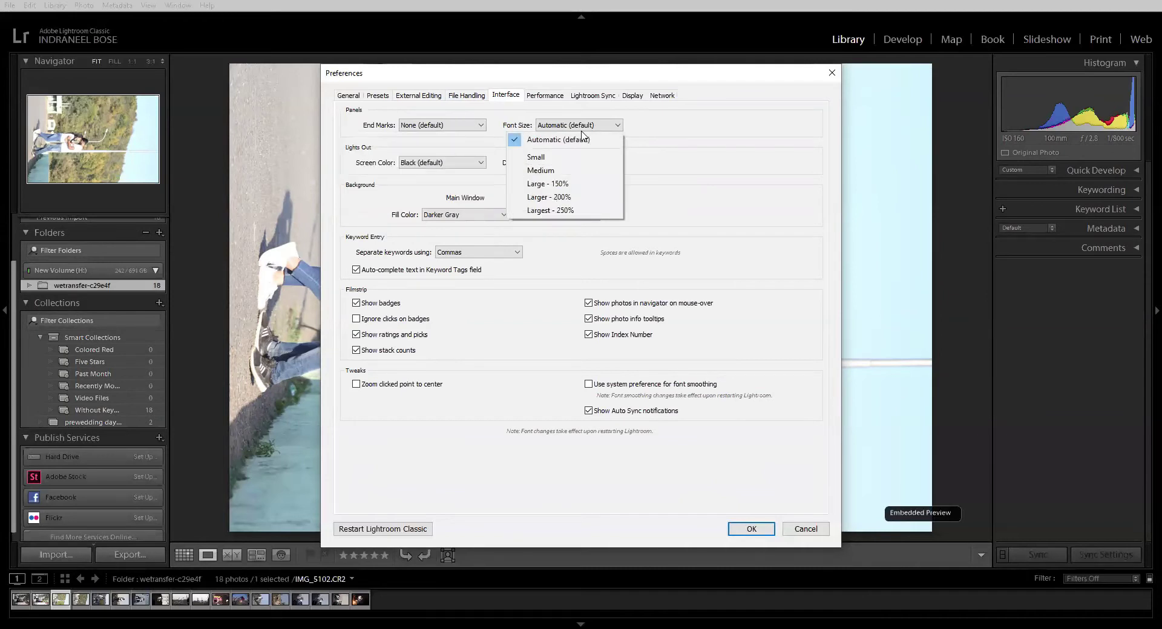
click(722, 145)
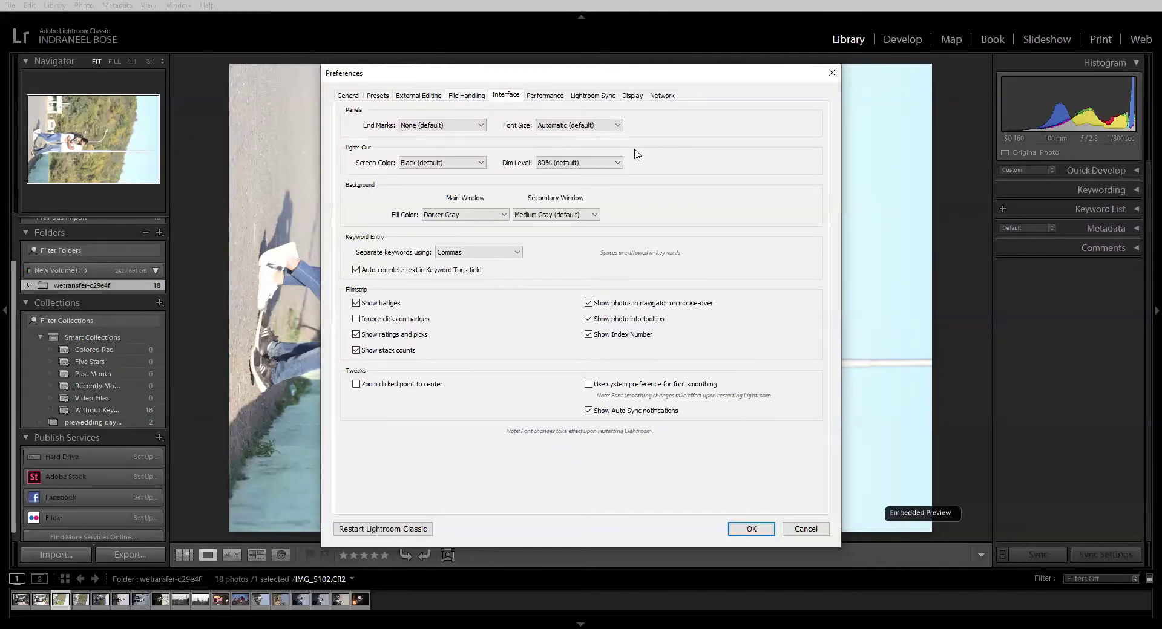
- Try Light Gray as the secondary window's background fill color and restore Medium Gray (default)
click(541, 217)
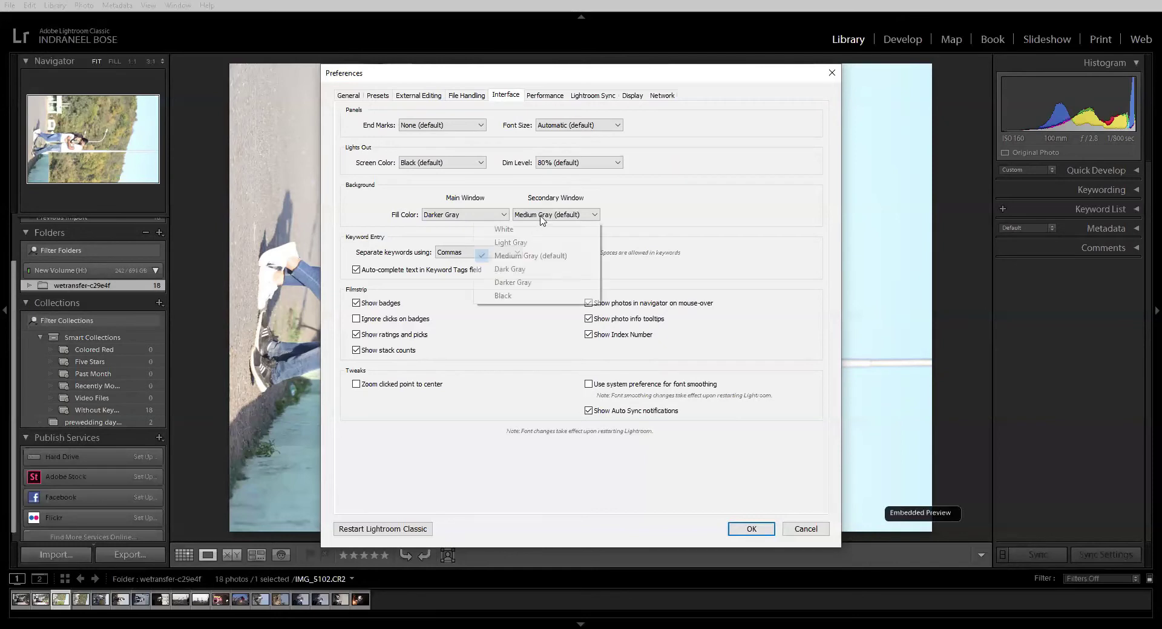
click(514, 242)
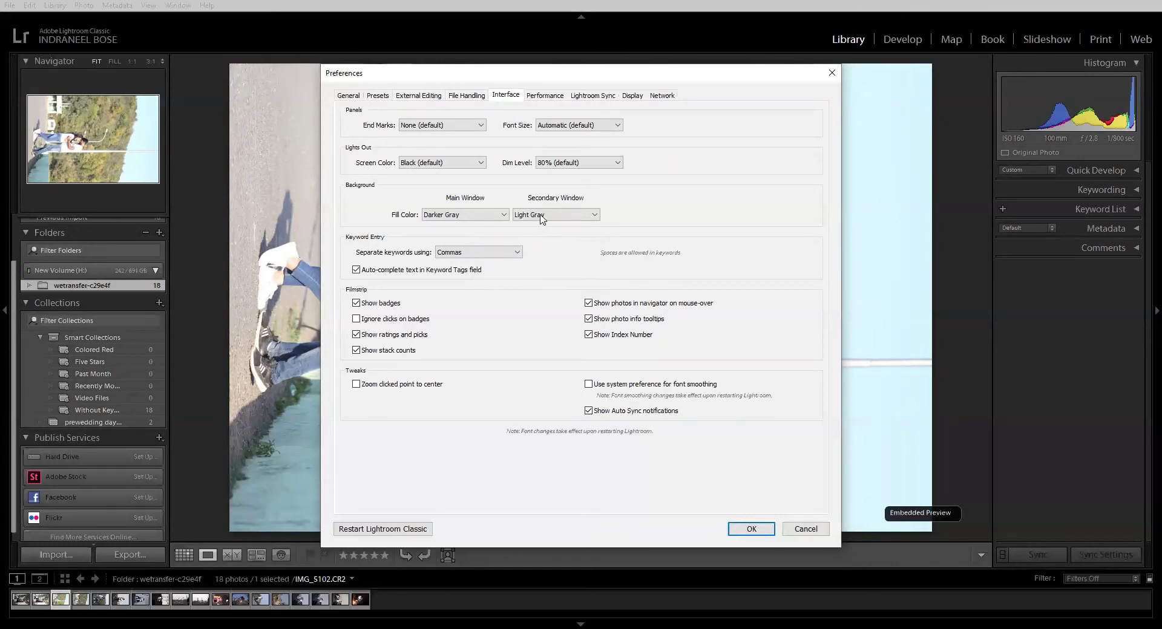
click(541, 217)
click(532, 256)
- Review the performance, Lightroom Sync, display and network preferences and close the preferences without saving
click(543, 96)
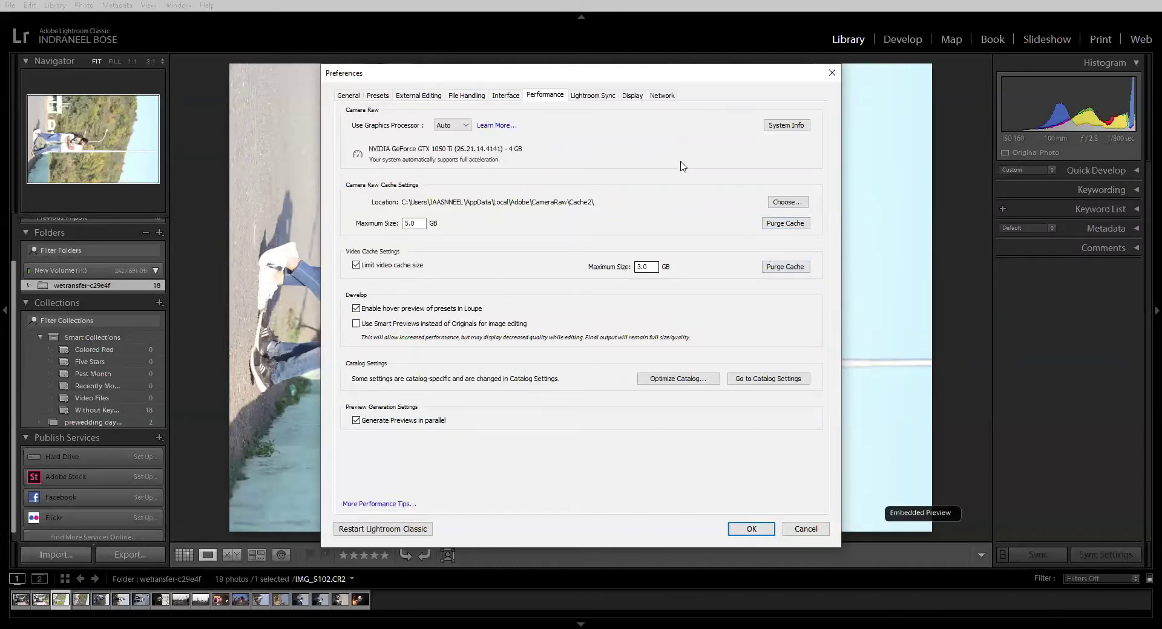
click(607, 97)
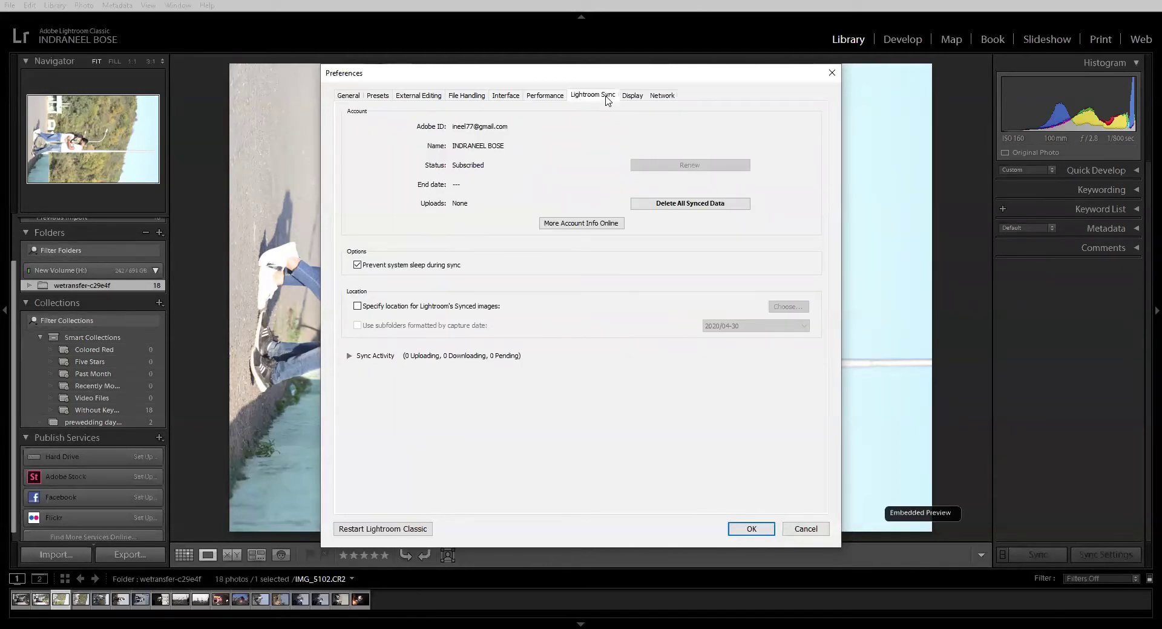
click(637, 97)
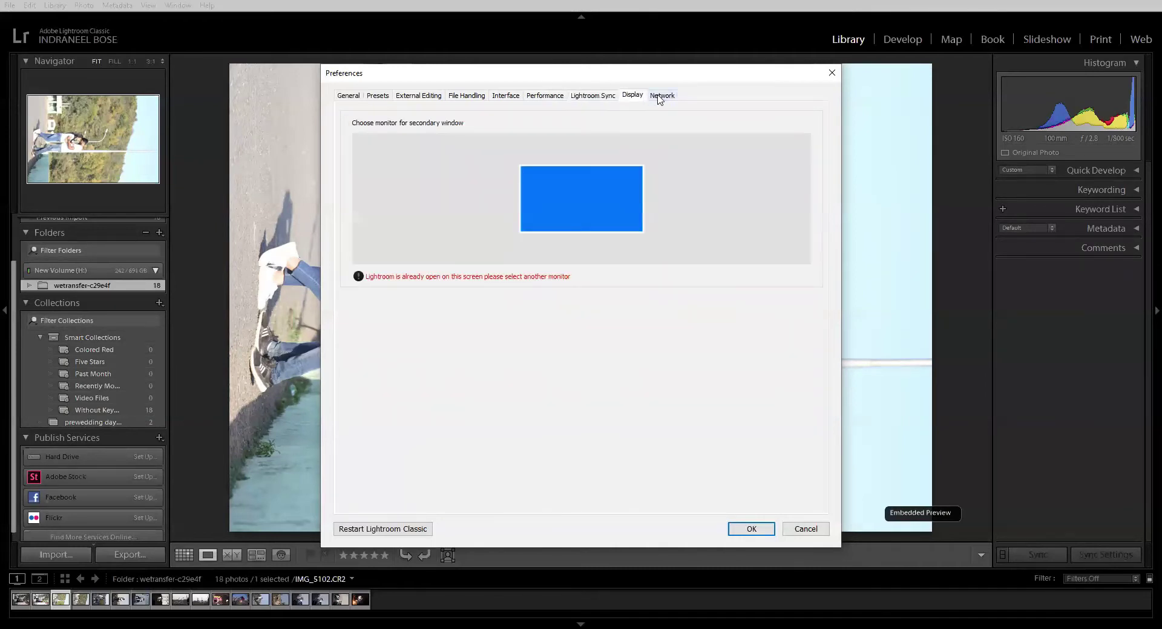
click(659, 97)
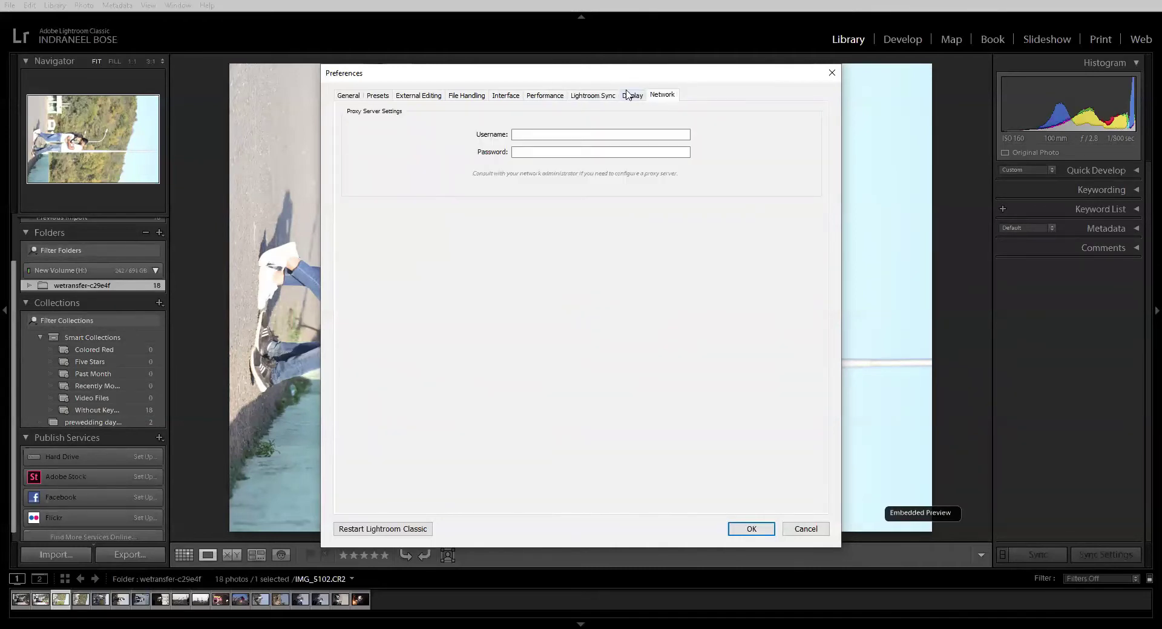
click(630, 97)
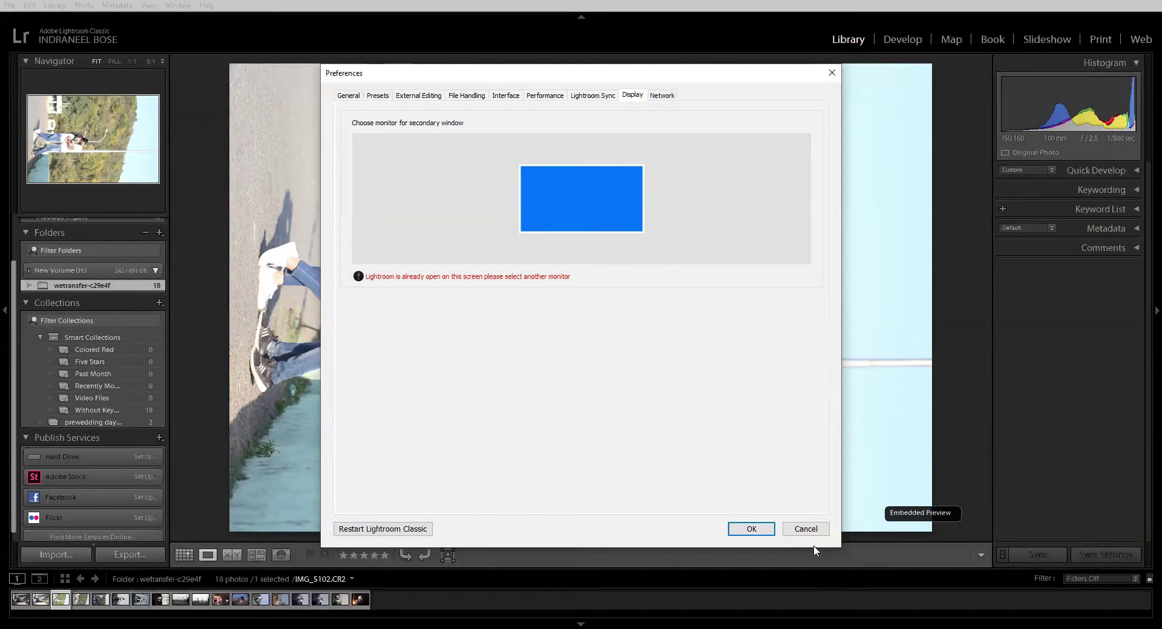
click(812, 530)
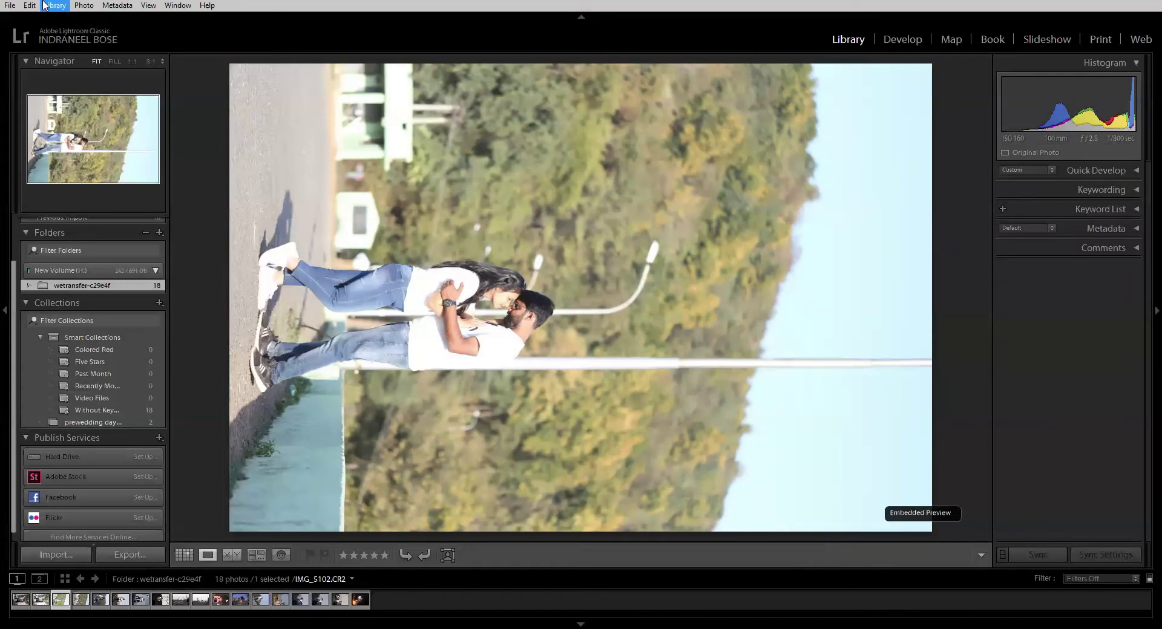
click(55, 6)
mouse_move(79, 8)
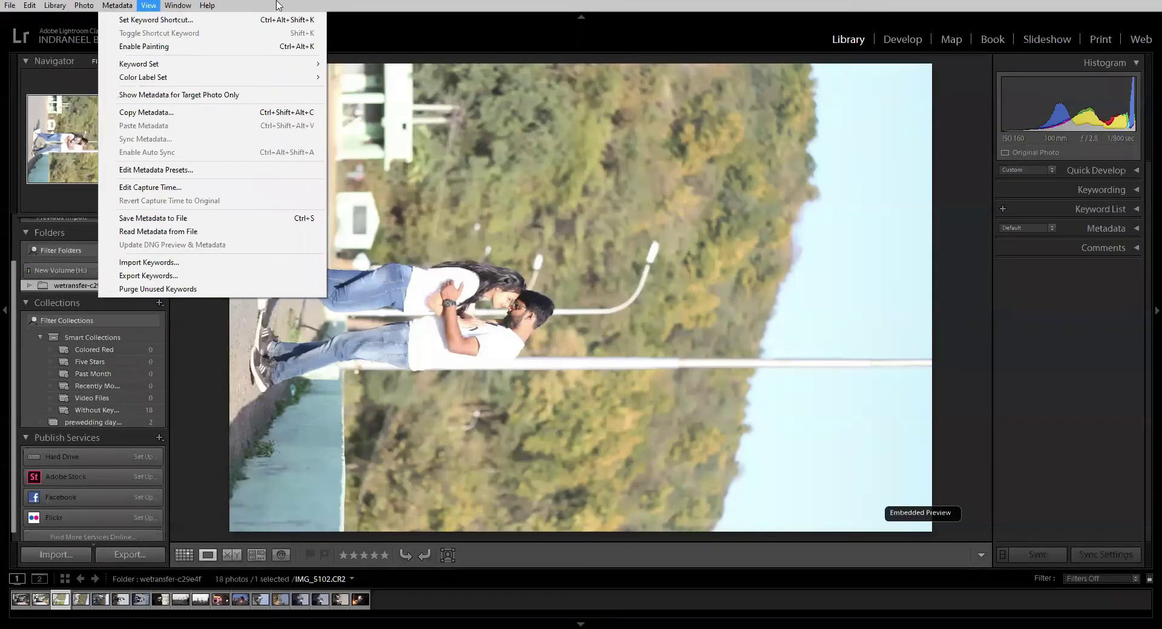
click(469, 6)
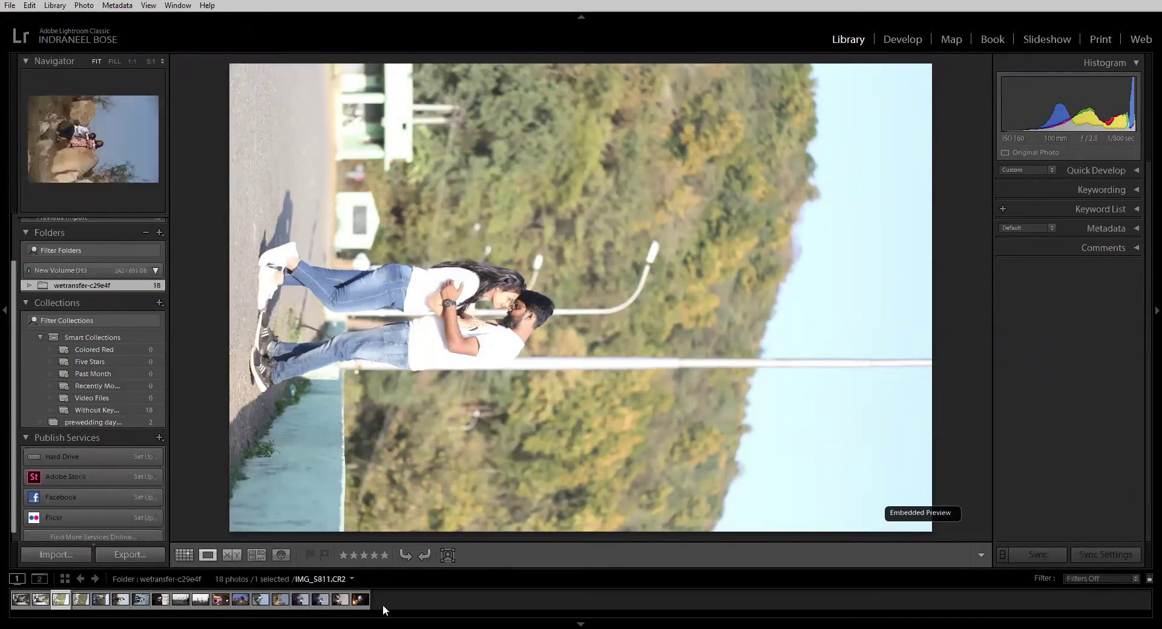
click(30, 5)
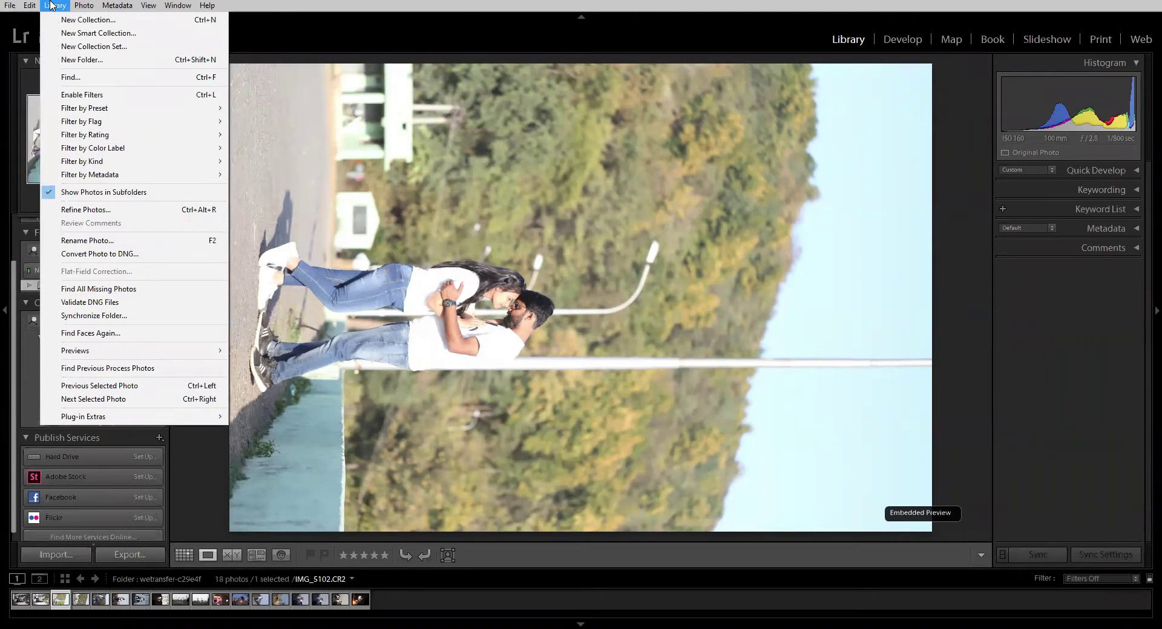
mouse_move(82, 5)
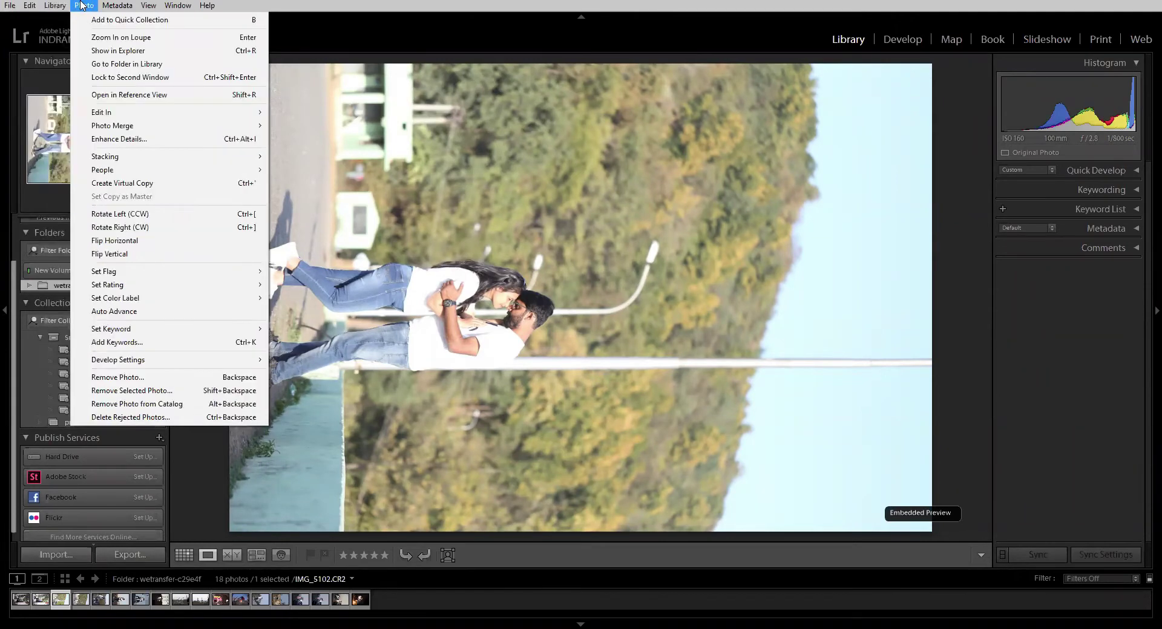
click(750, 5)
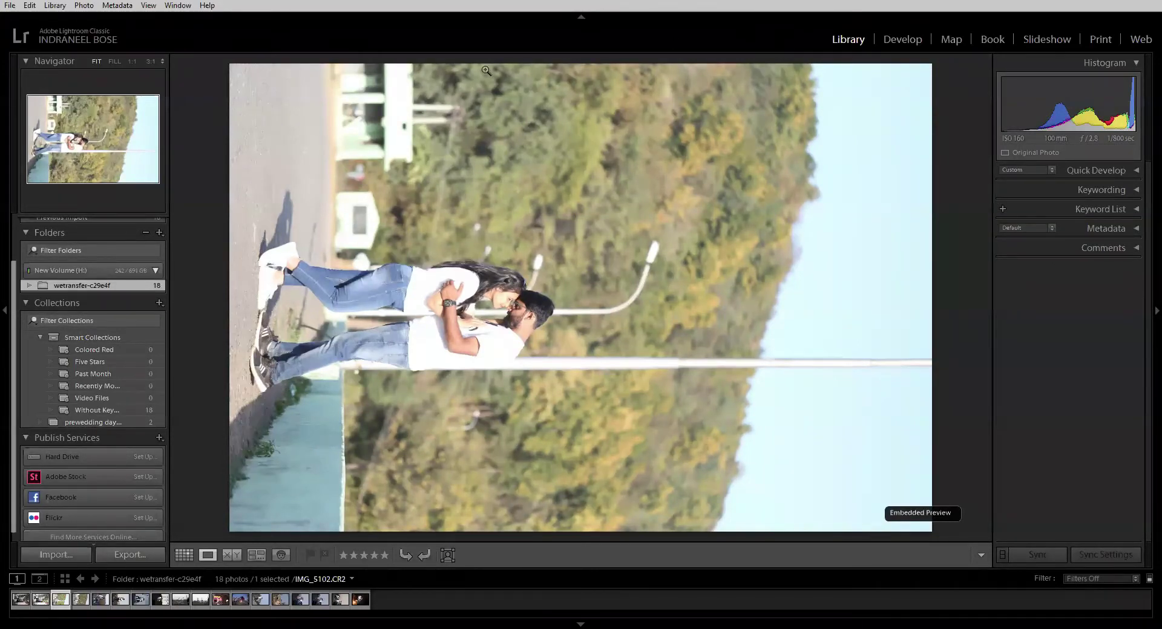
click(117, 5)
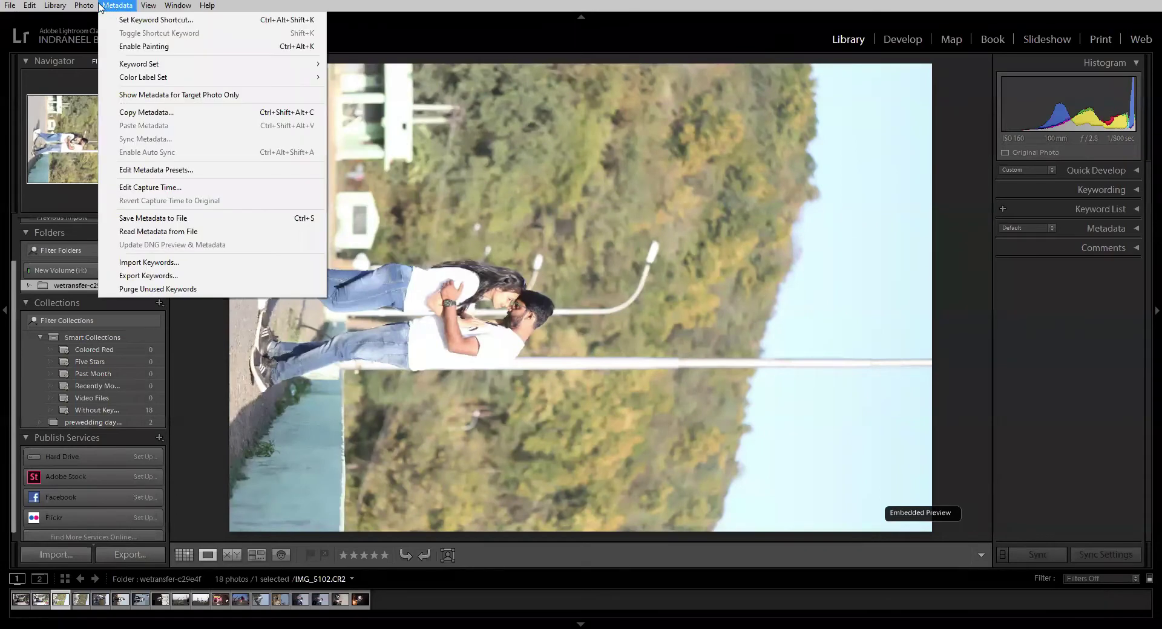
mouse_move(178, 5)
click(716, 5)
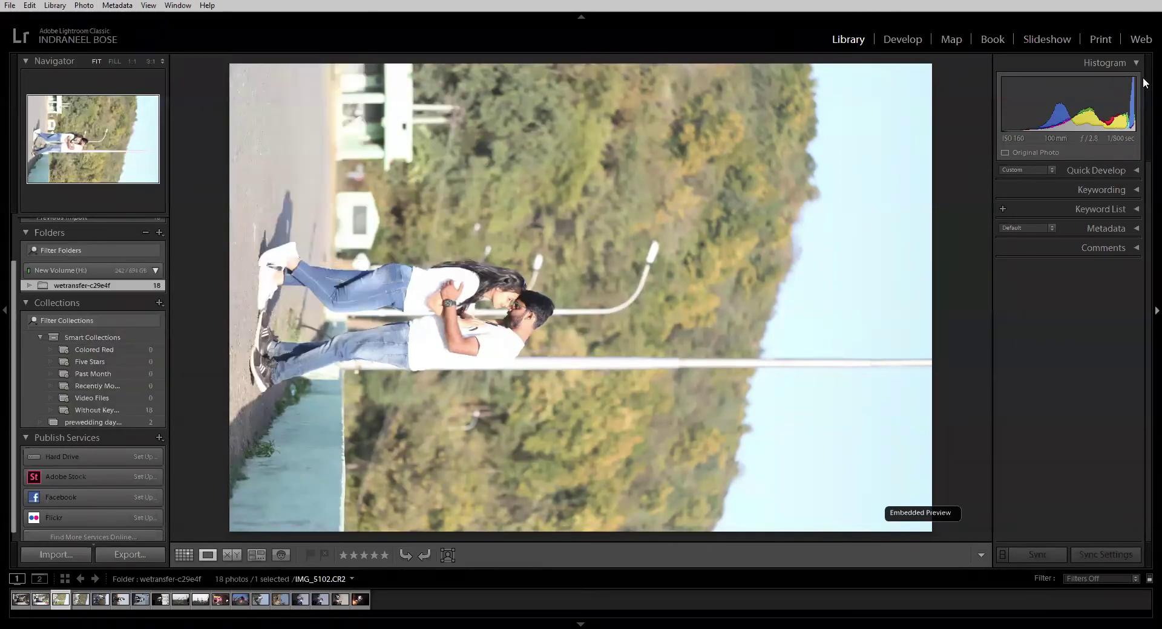
- Open the sideways photo of the couple by the lamp post in the Develop module and rotate it left (CCW)
click(910, 38)
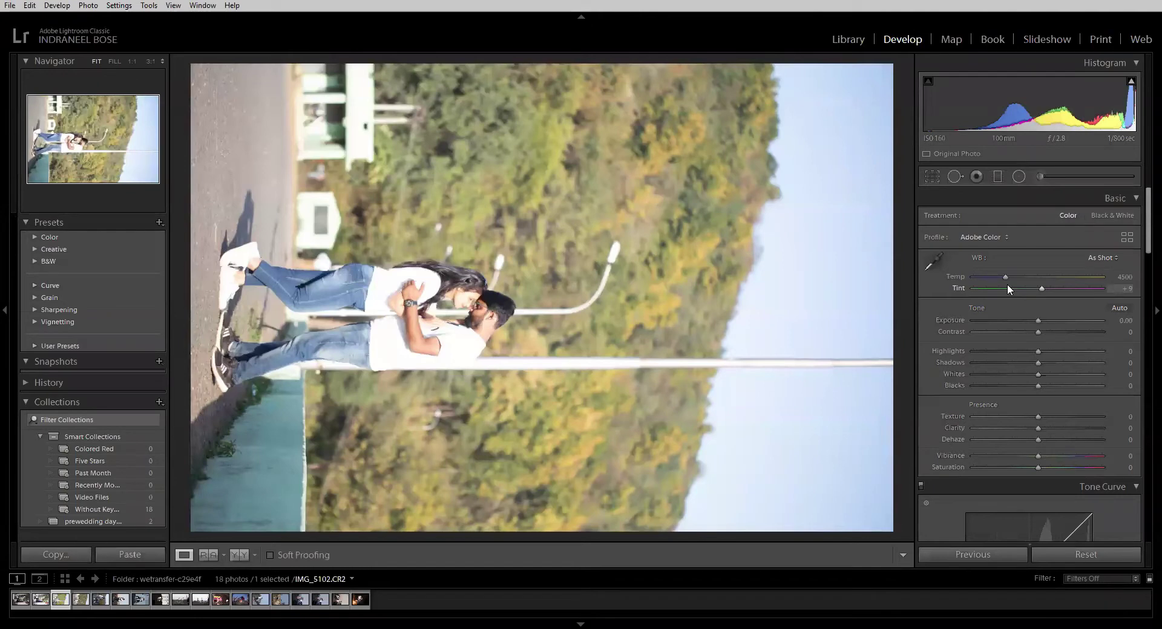
right_click(457, 307)
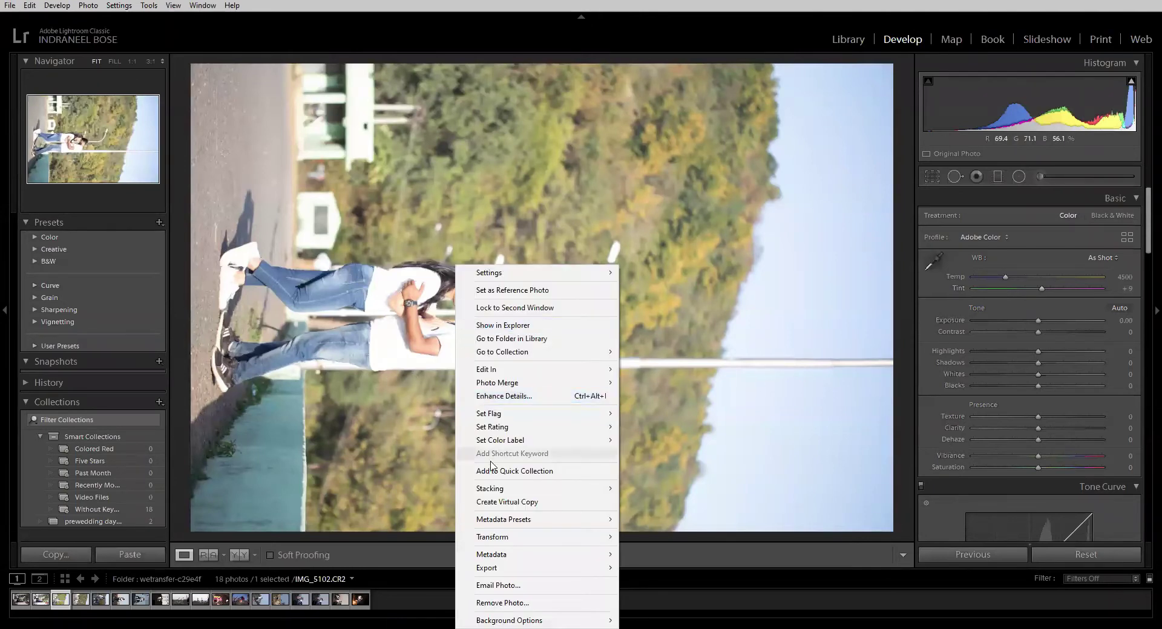
mouse_move(526, 539)
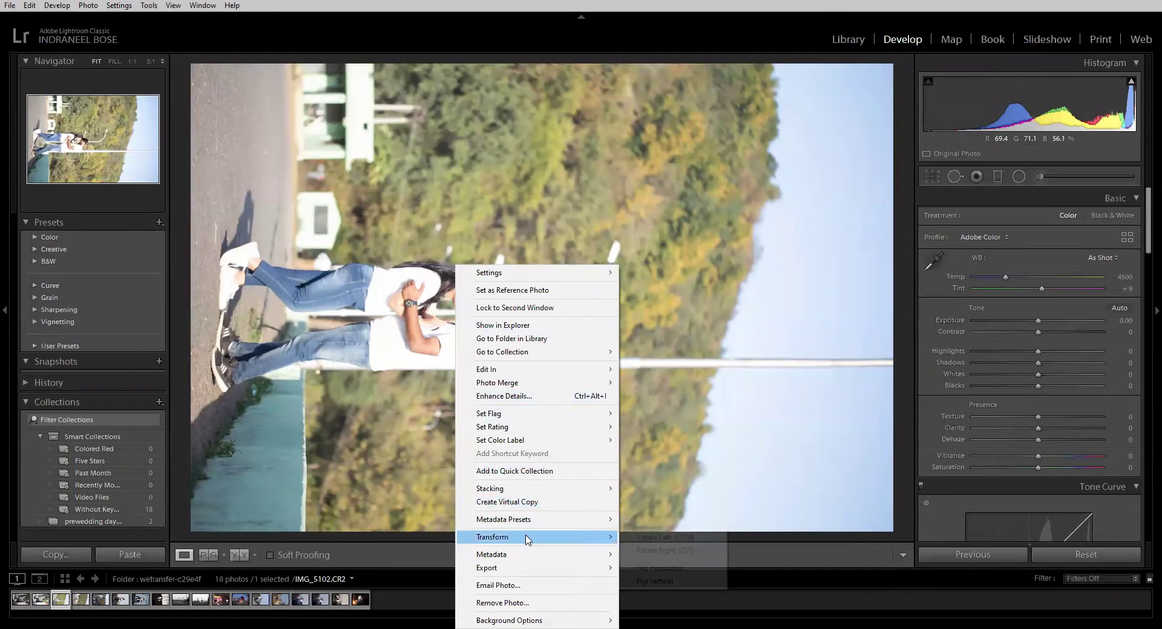
click(645, 538)
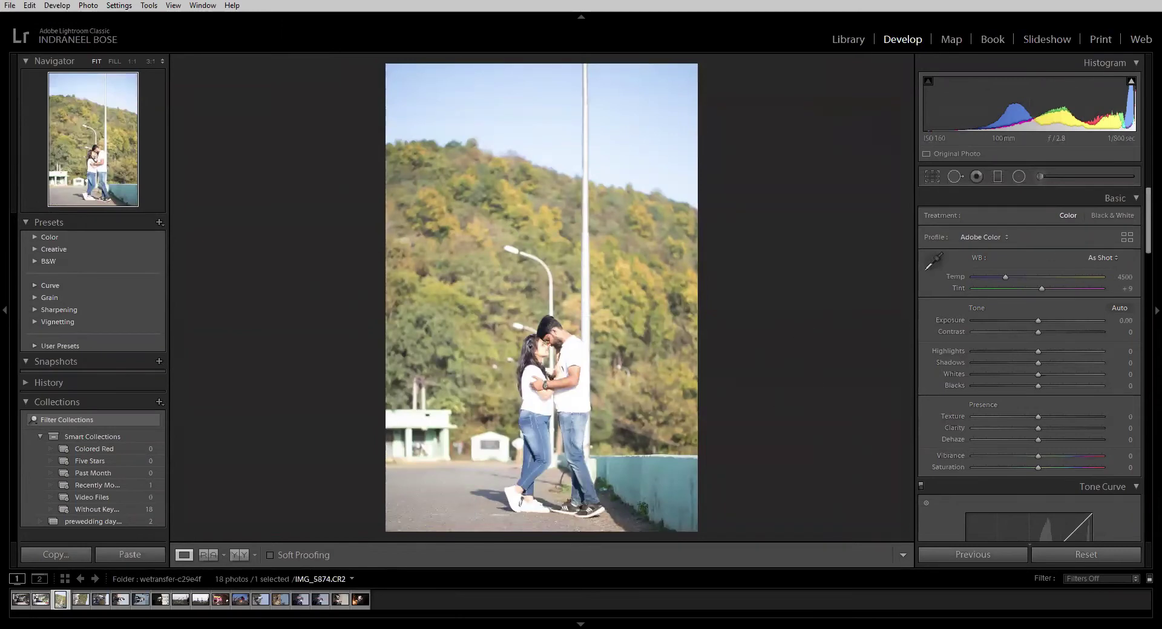
- Browse several photos from the shoot and open IMG_5194.CR2, with the couple holding hands on the rocks
click(246, 605)
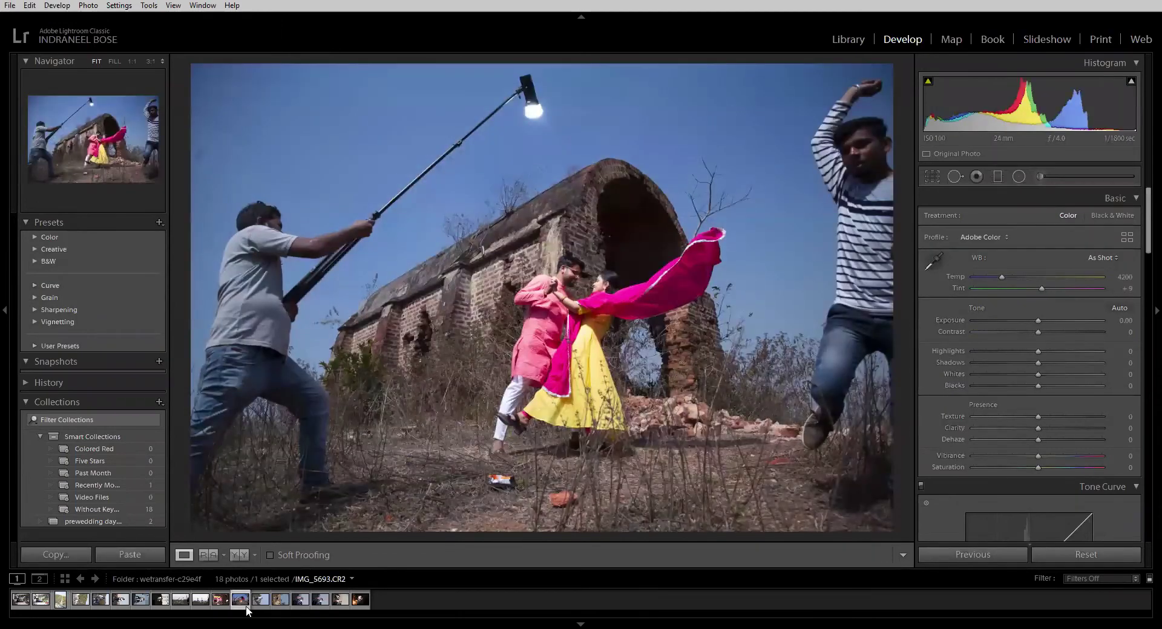
click(359, 605)
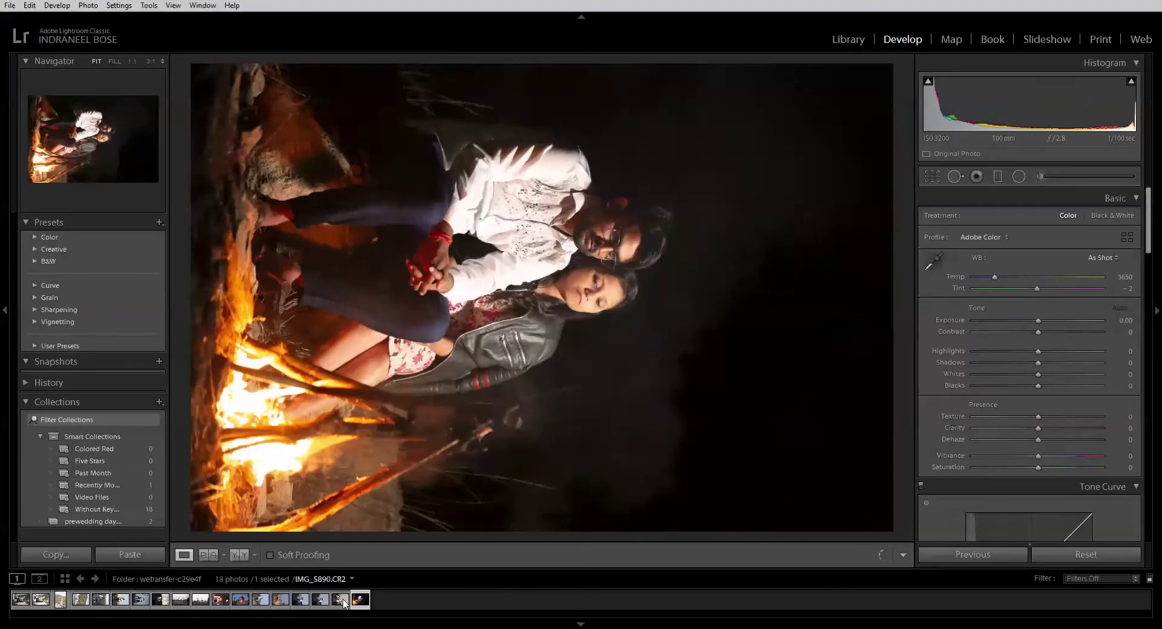
click(338, 605)
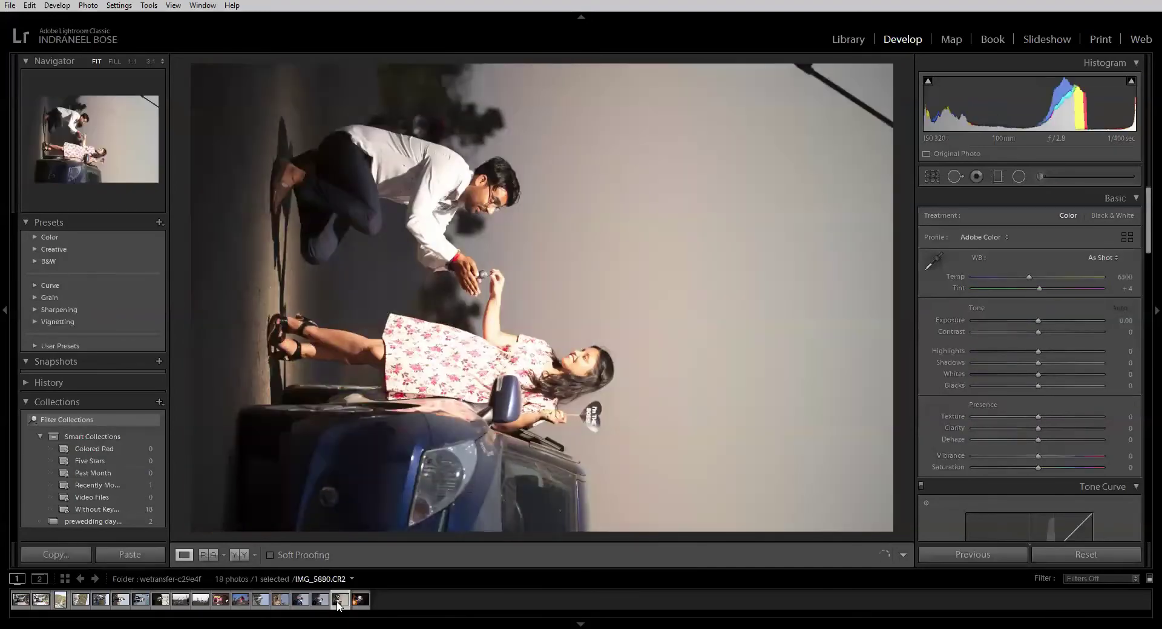
click(184, 602)
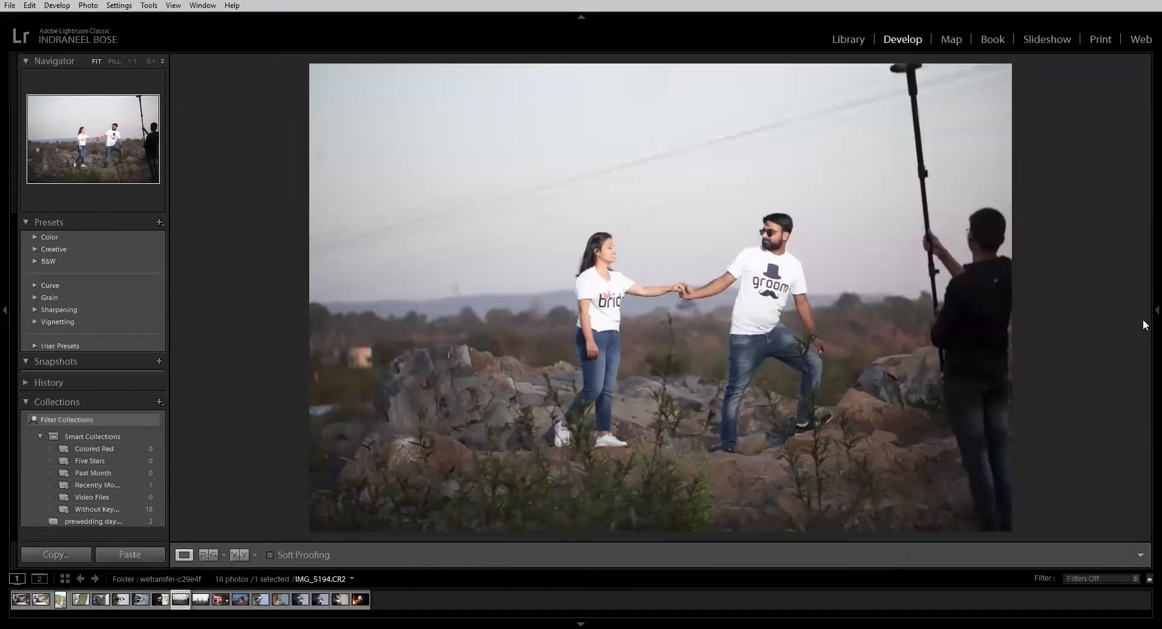
- Restore the hidden develop adjustments area, try a narrower width and widen it again for longer sliders
click(1143, 318)
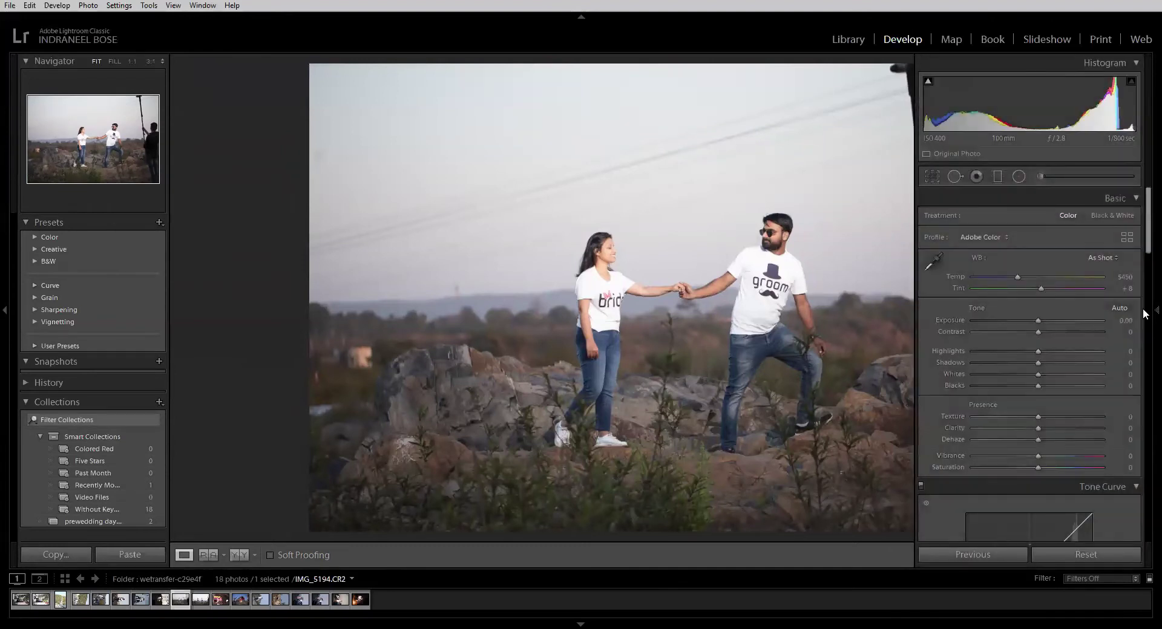
click(1145, 318)
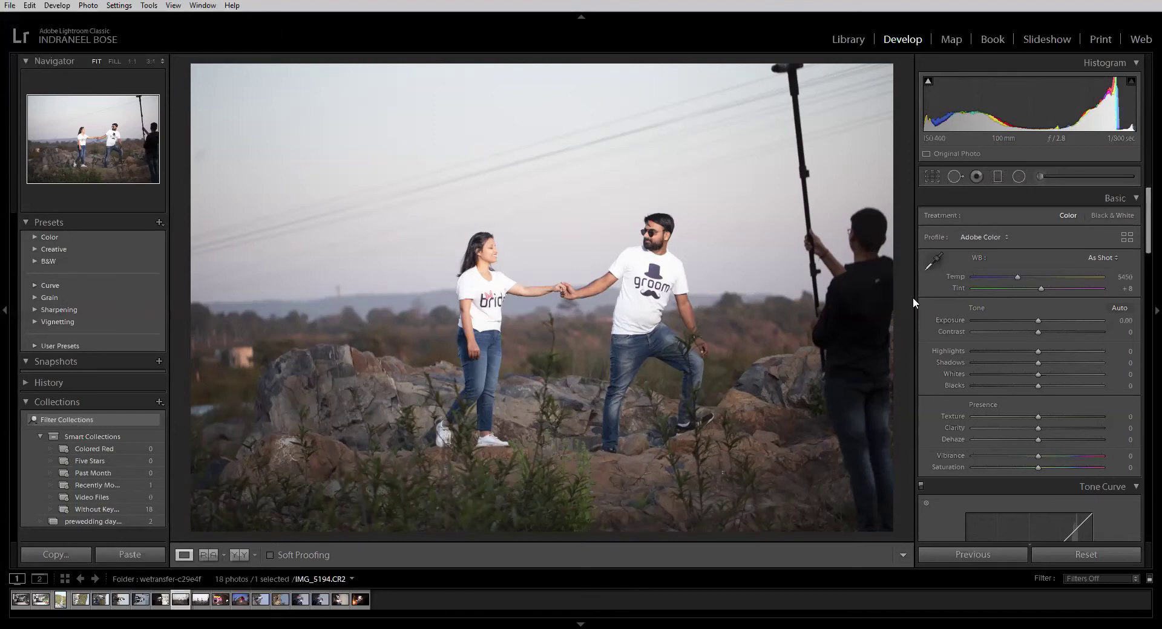
drag(930, 303, 1017, 322)
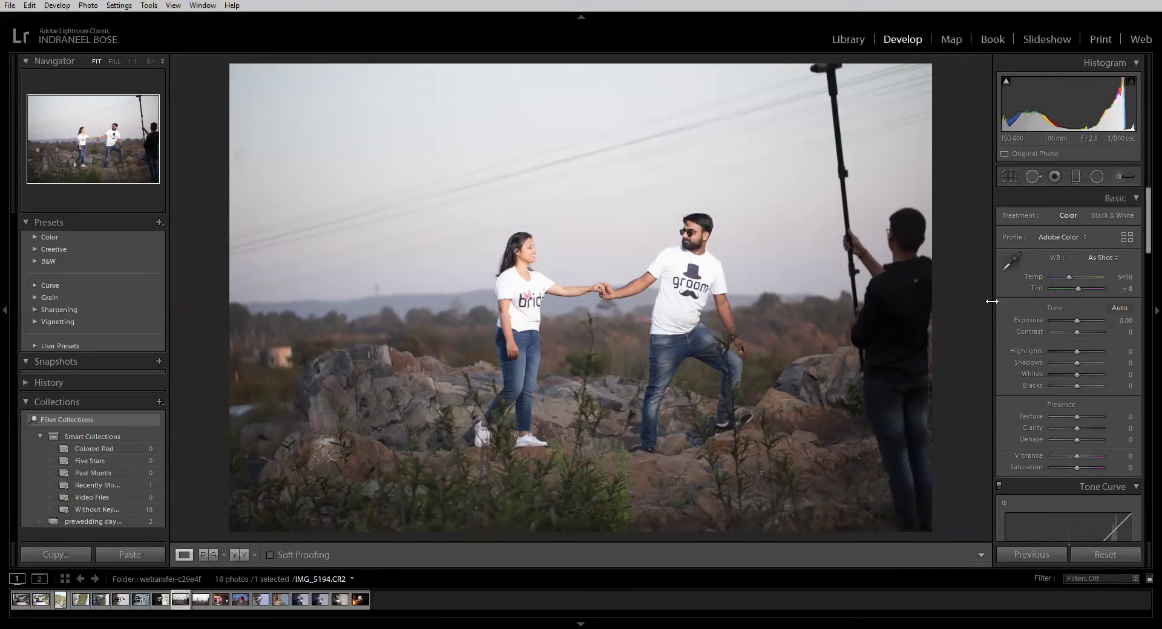
drag(991, 301, 917, 306)
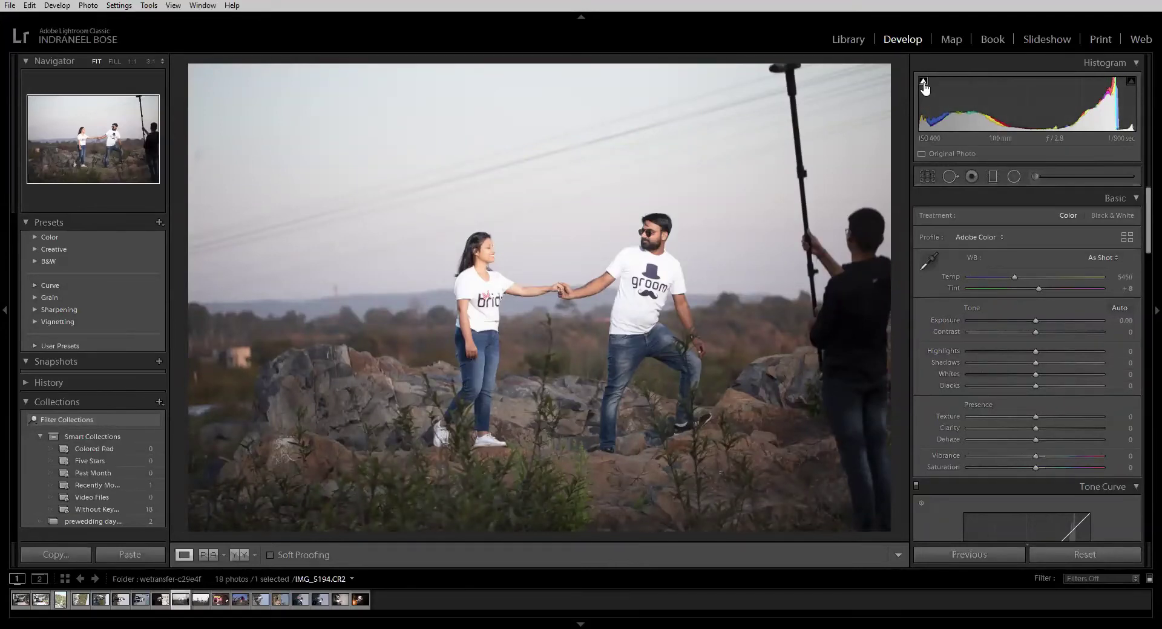
- Raise Shadows to +16 and Highlights to +100 directly in the histogram
mouse_move(950, 124)
mouse_down()
mouse_move(992, 121)
mouse_move(959, 121)
mouse_up()
drag(1059, 103, 1120, 103)
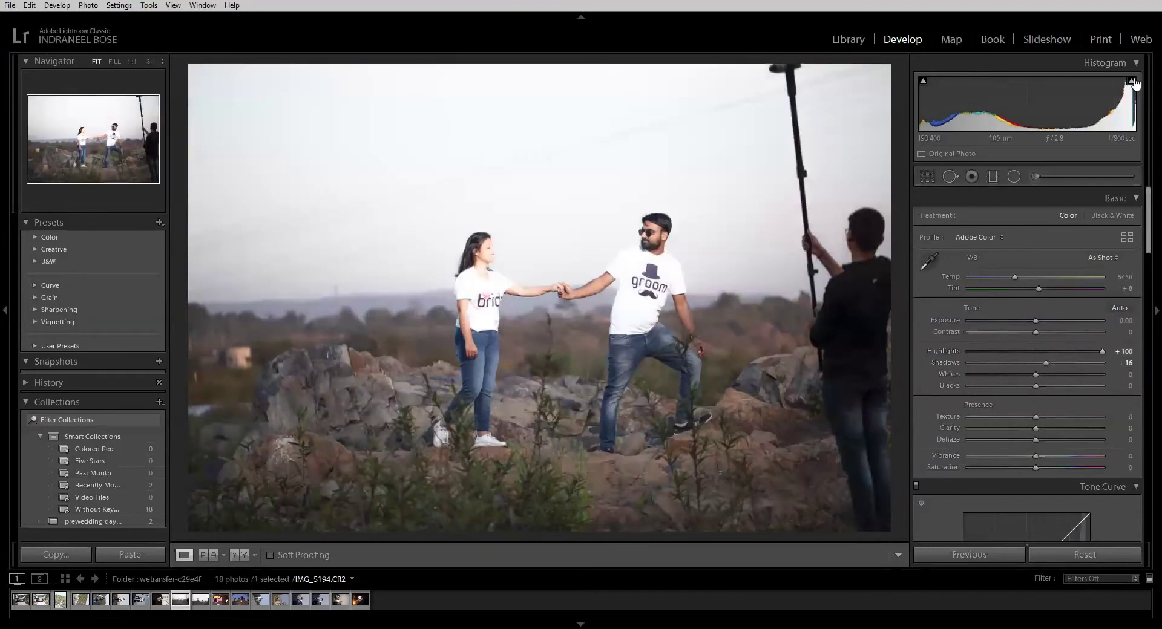
- Turn on the highlight and shadow clipping overlays and lower Blacks to -100 in the histogram
mouse_move(1130, 83)
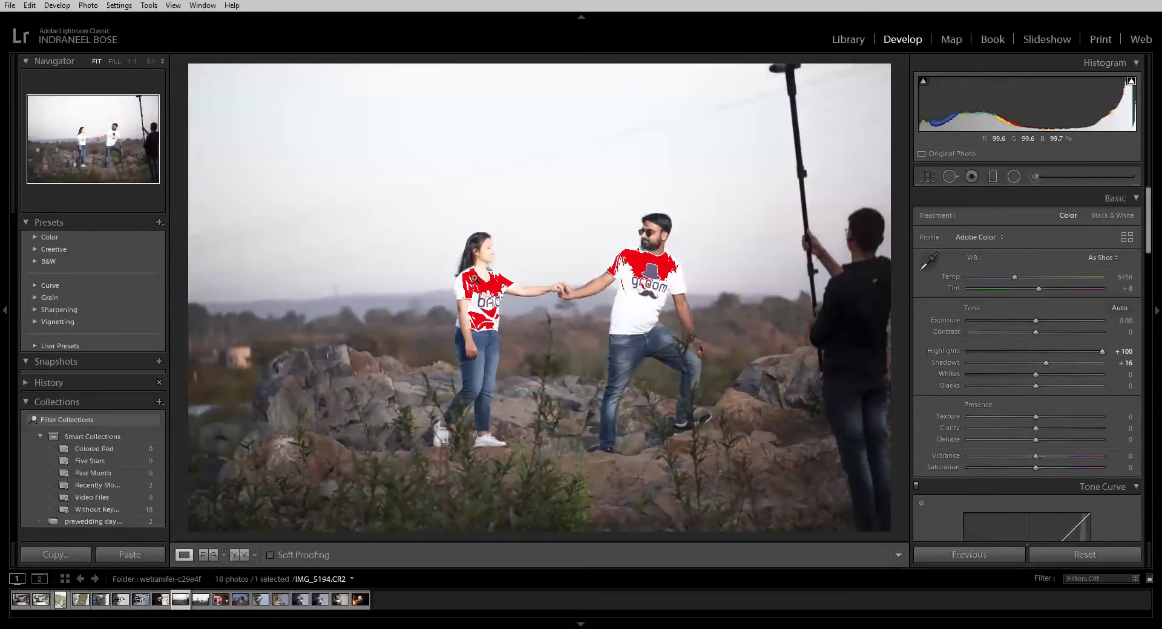
click(922, 81)
drag(968, 126, 946, 126)
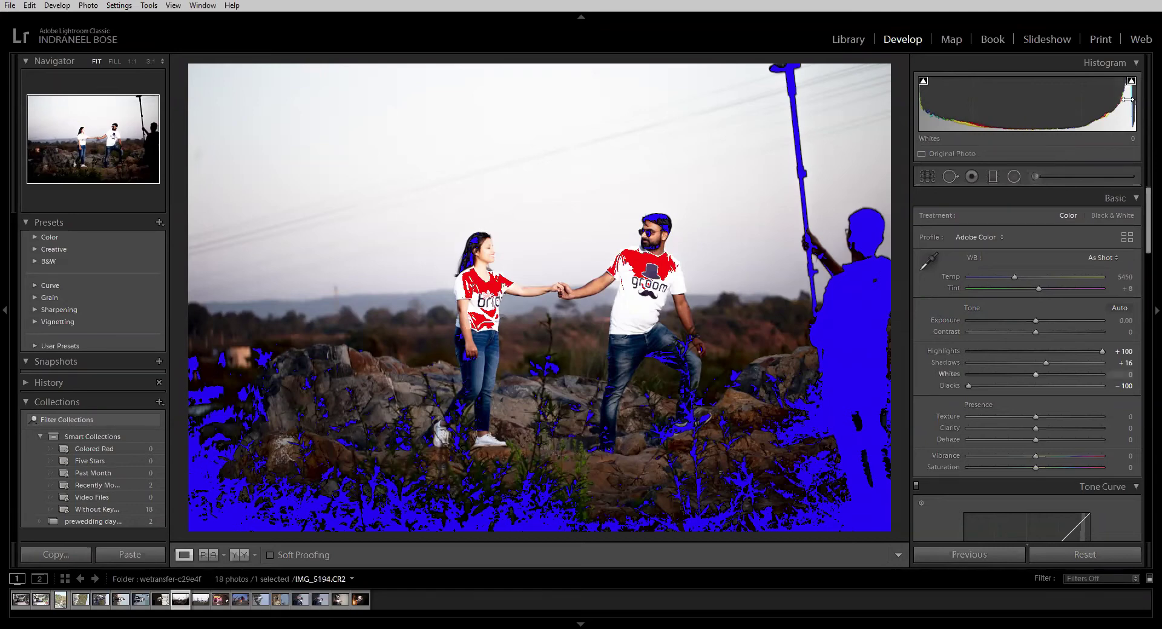
- Turn off the highlight and shadow clipping overlays and reset all develop adjustments of the photo
click(1130, 81)
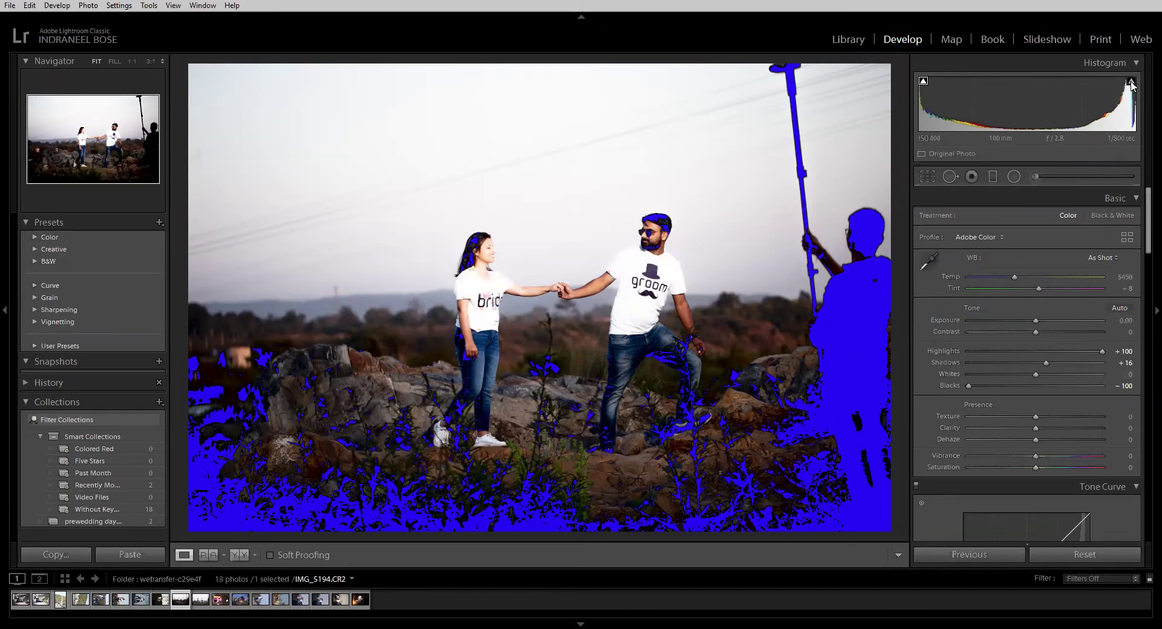
click(922, 83)
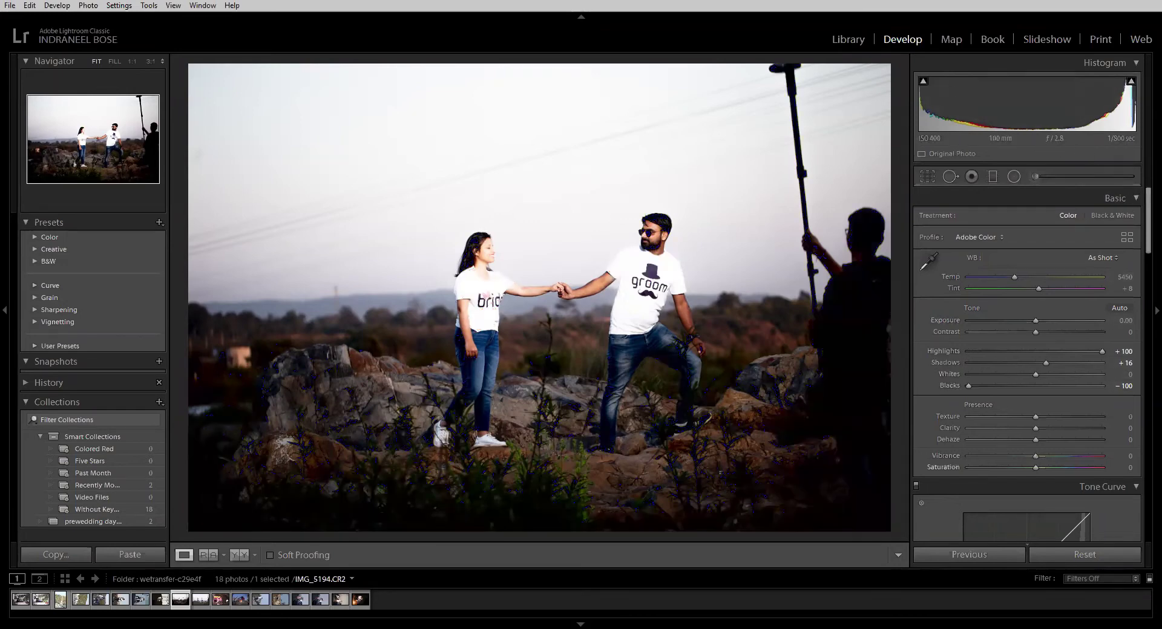
click(1075, 556)
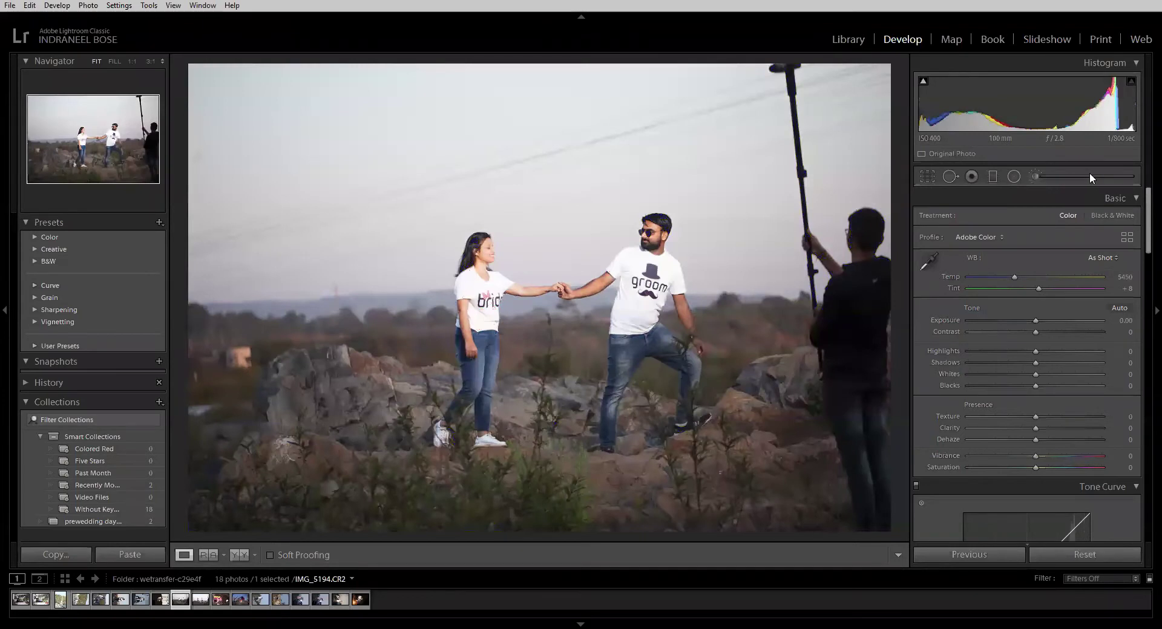
- Lower Exposure to -3.74 directly in the histogram with the shadow clipping overlay shown, and reset the adjustments
click(923, 80)
drag(998, 130, 1040, 110)
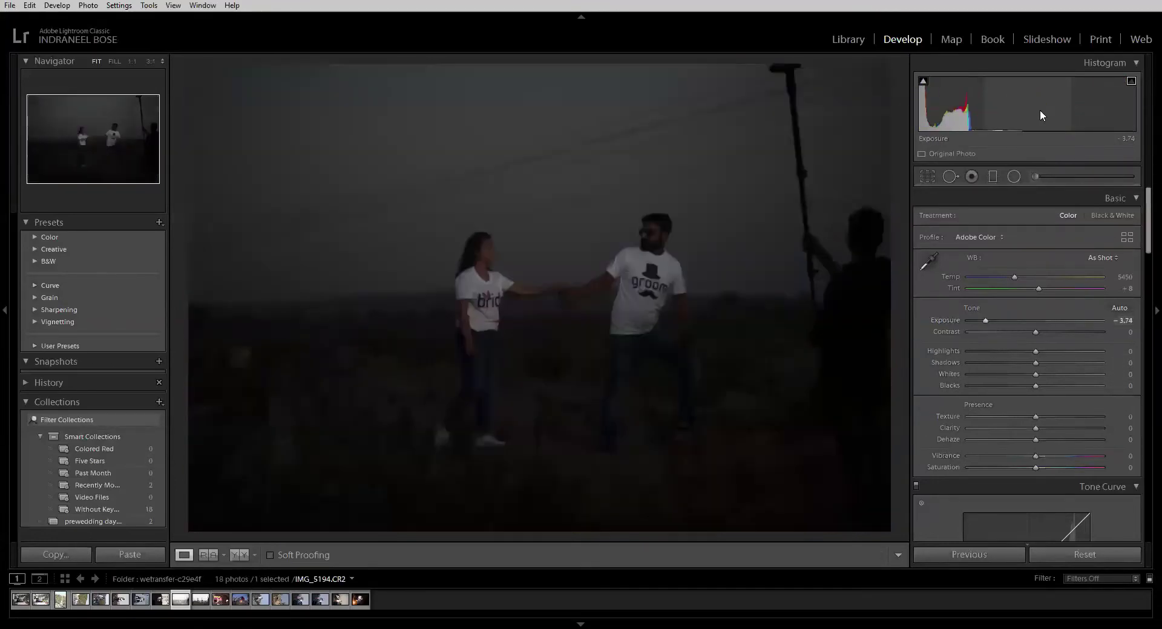
click(922, 82)
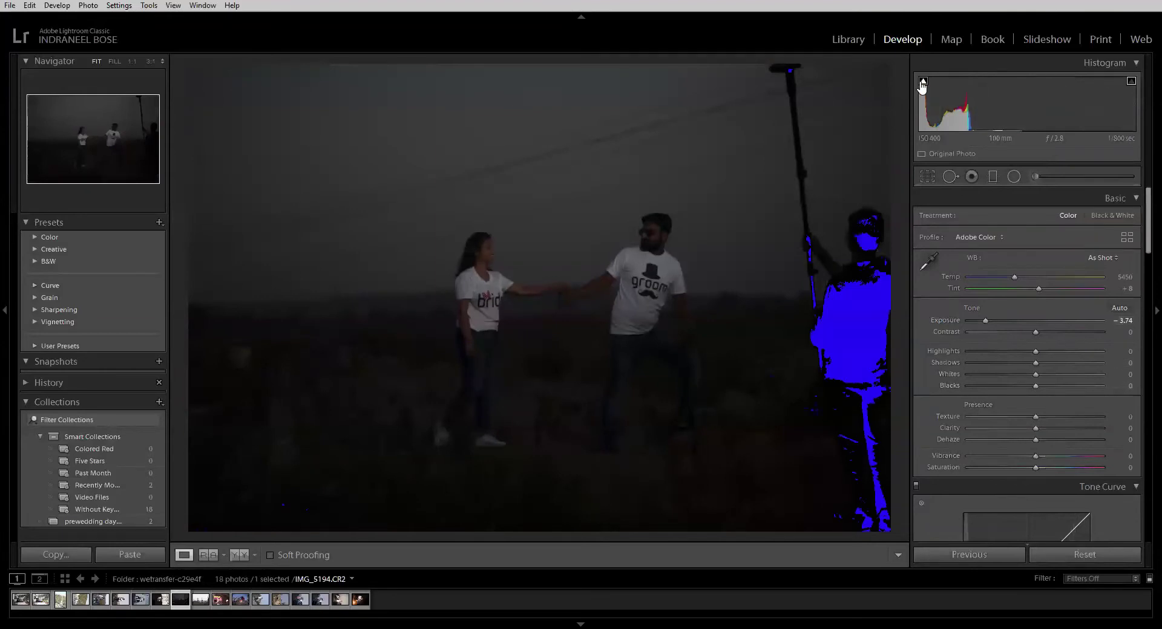
click(1080, 555)
- Try Shadows +48 with Highlights -86 in the histogram, and darken to Highlights -100, Shadows -99 and Exposure -0.94
mouse_move(974, 121)
mouse_down()
mouse_move(1022, 121)
mouse_move(987, 124)
mouse_up()
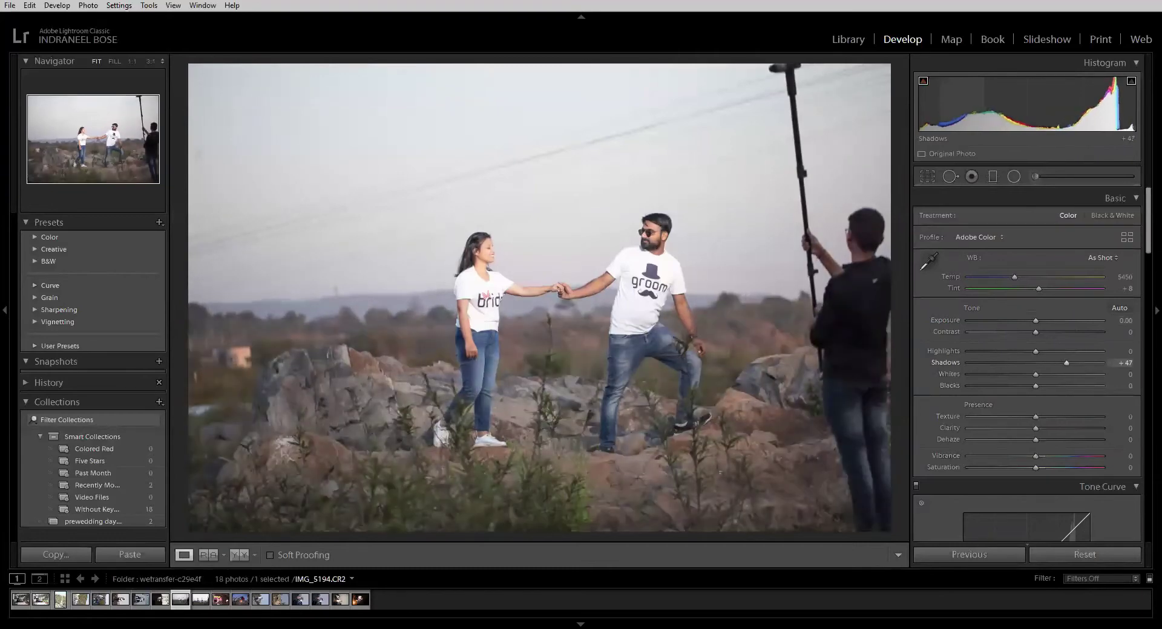
drag(1080, 110, 1035, 112)
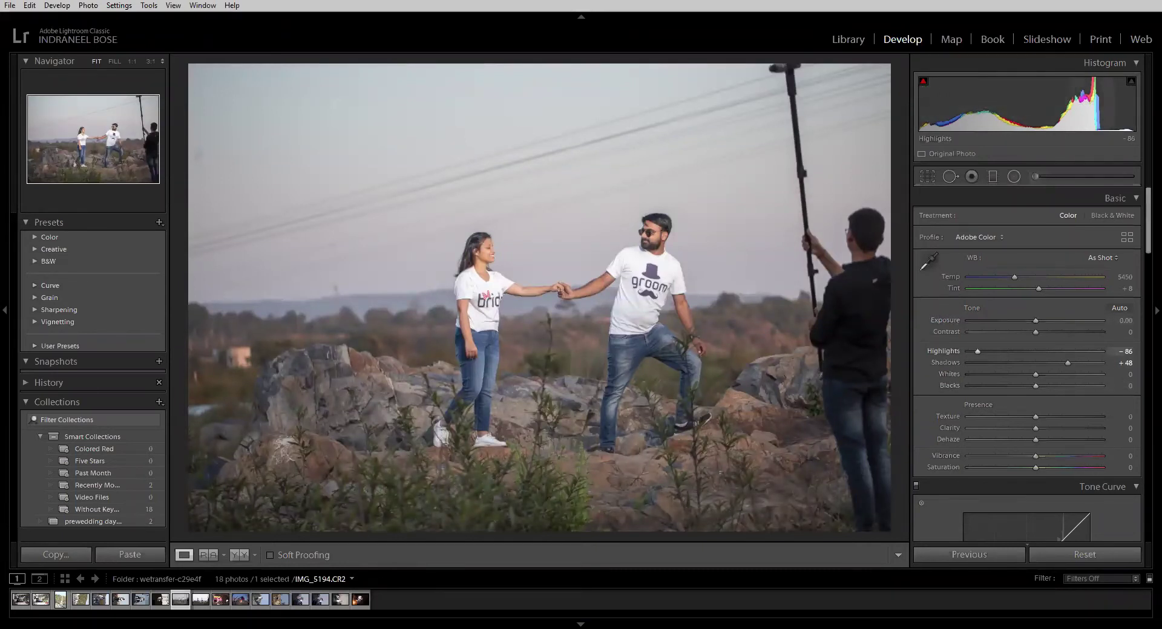
drag(1076, 120, 923, 121)
- Toggle the highlight and shadow clipping warnings on the darkened photo and reset its adjustments
click(1131, 80)
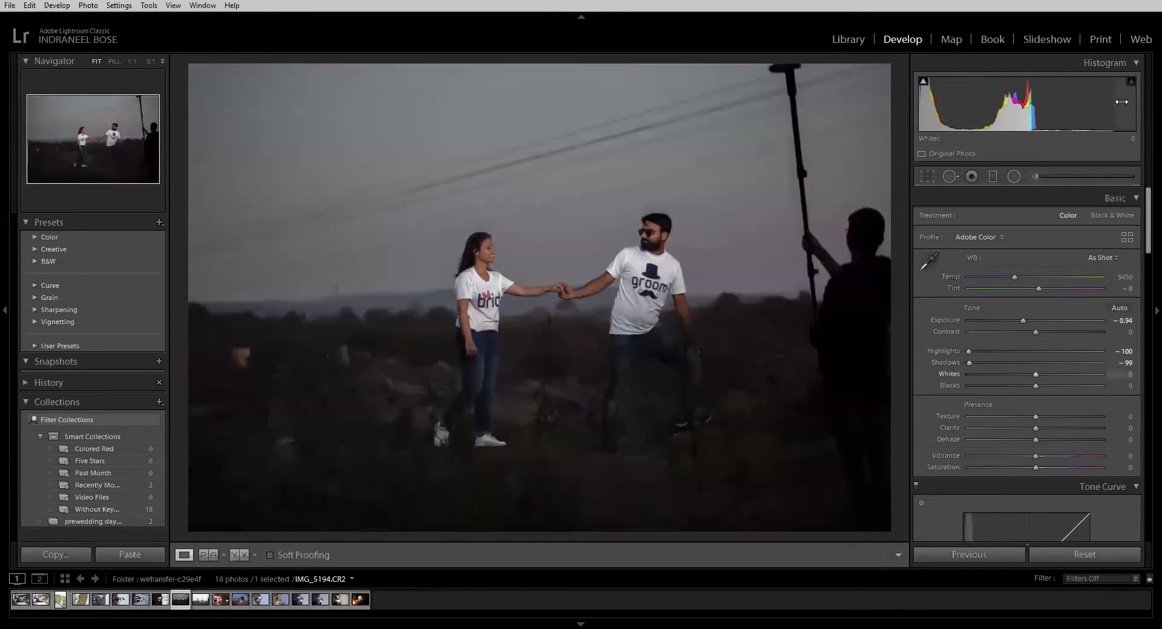
click(922, 81)
mouse_move(924, 85)
click(1077, 554)
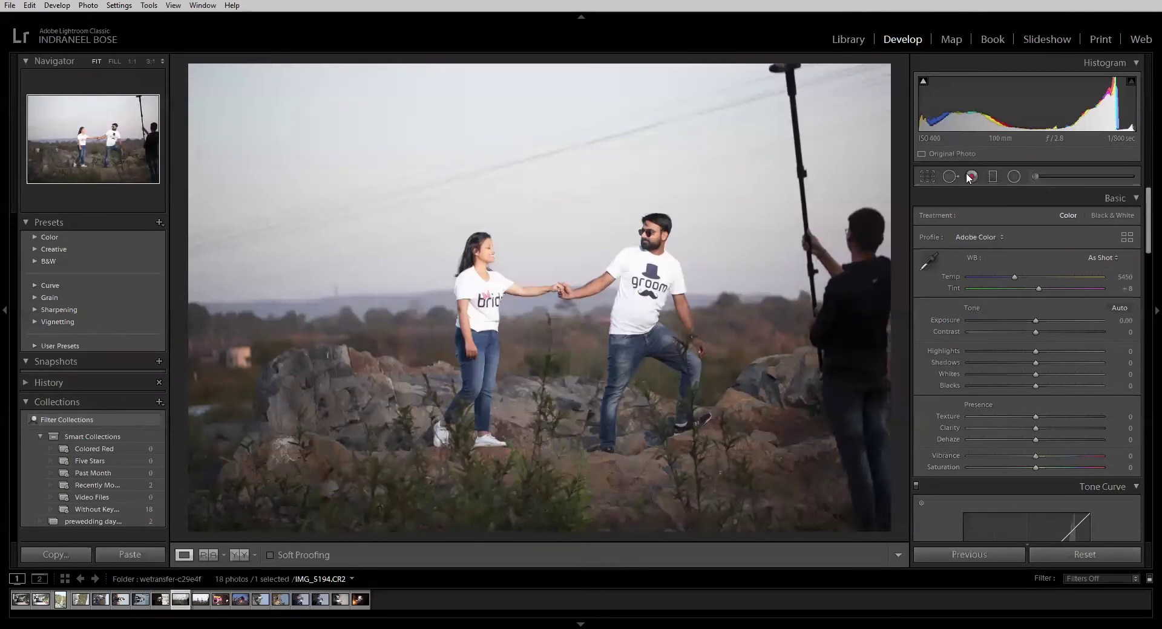
- Open the crop tool and cycle twice through its composition guide overlays, ending on the rule-of-thirds grid
click(927, 179)
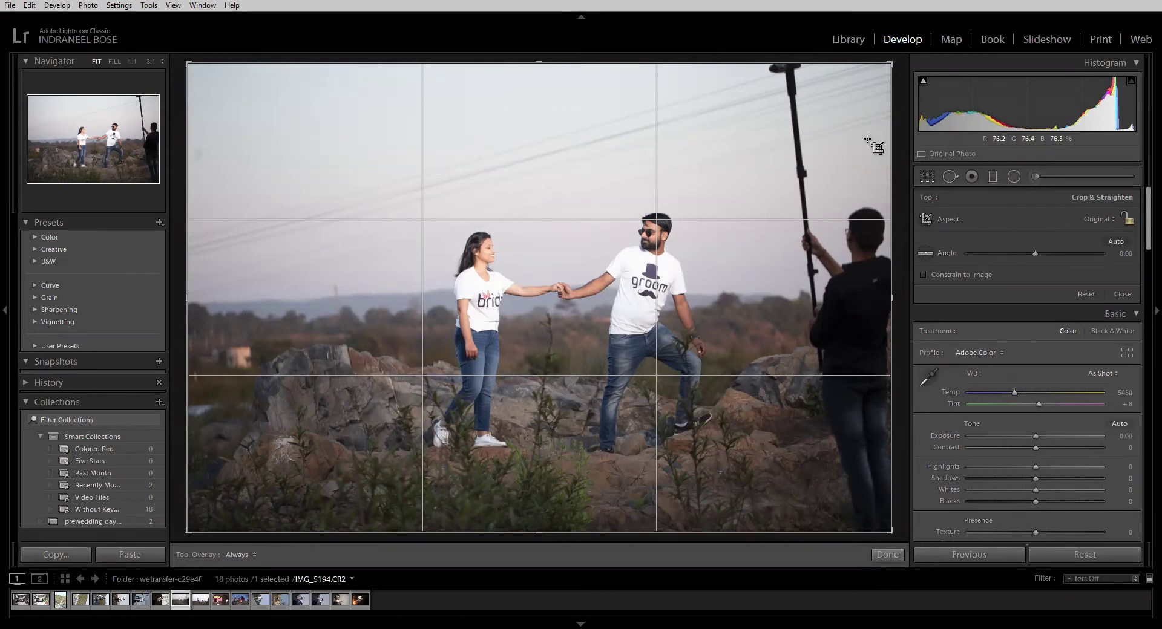
key(o)
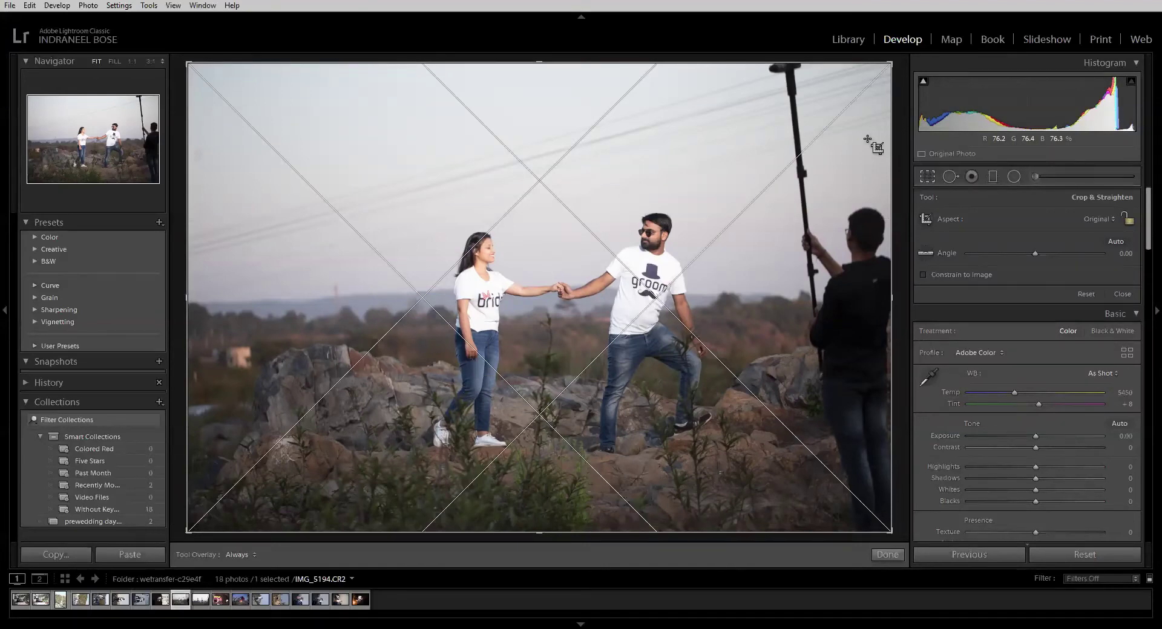
key(o)
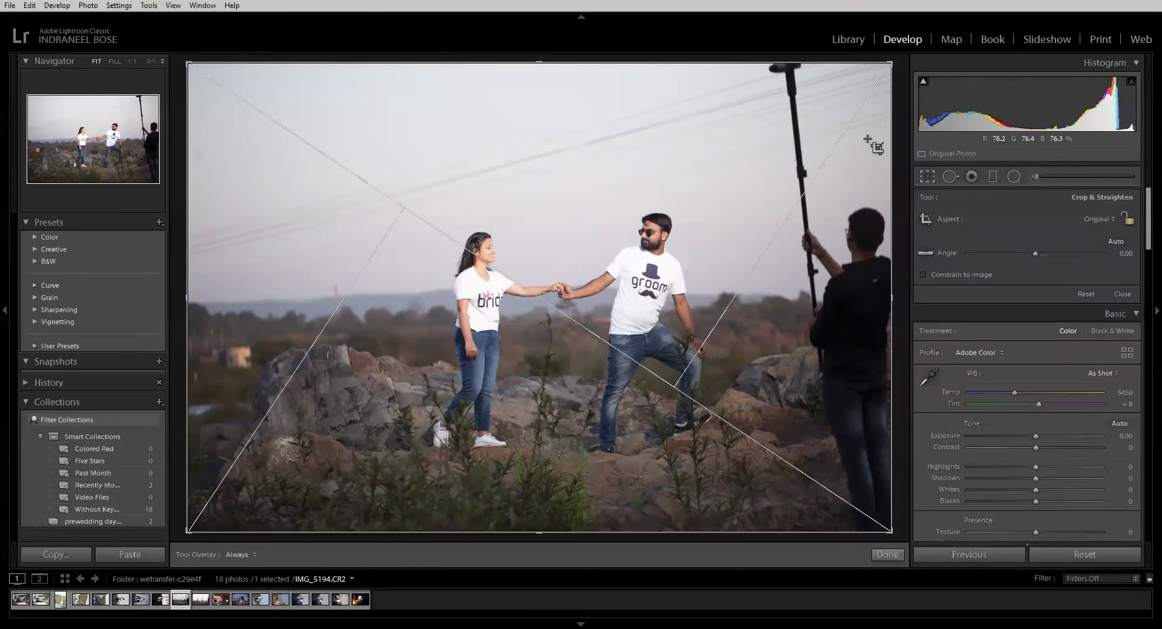
key(o)
key(o)
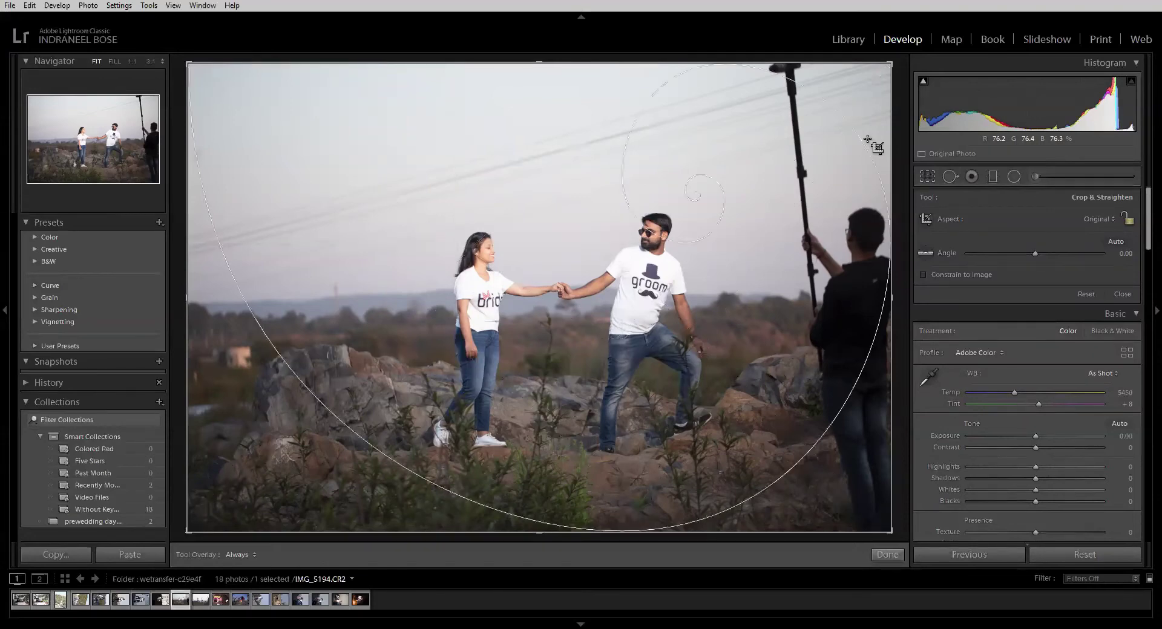
key(o)
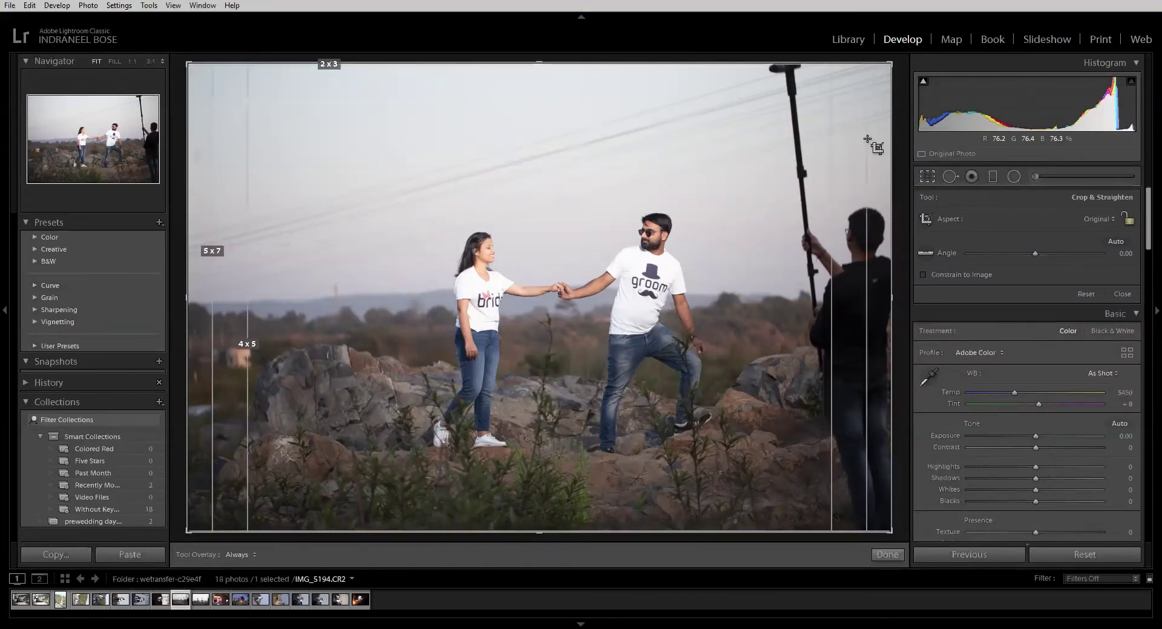
key(o)
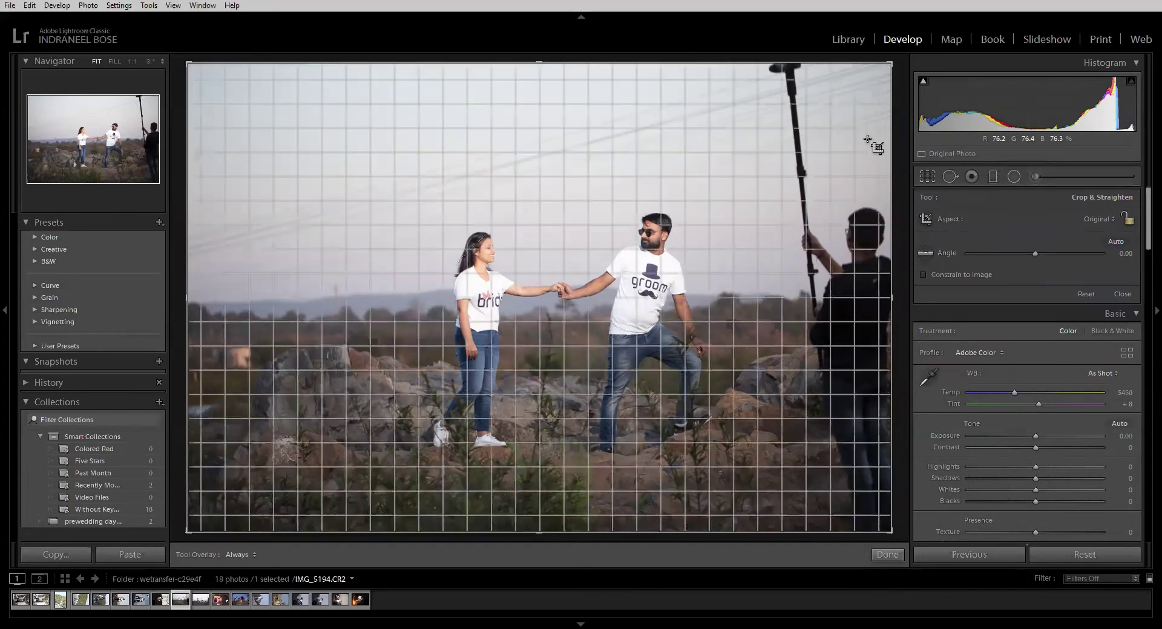
key(o)
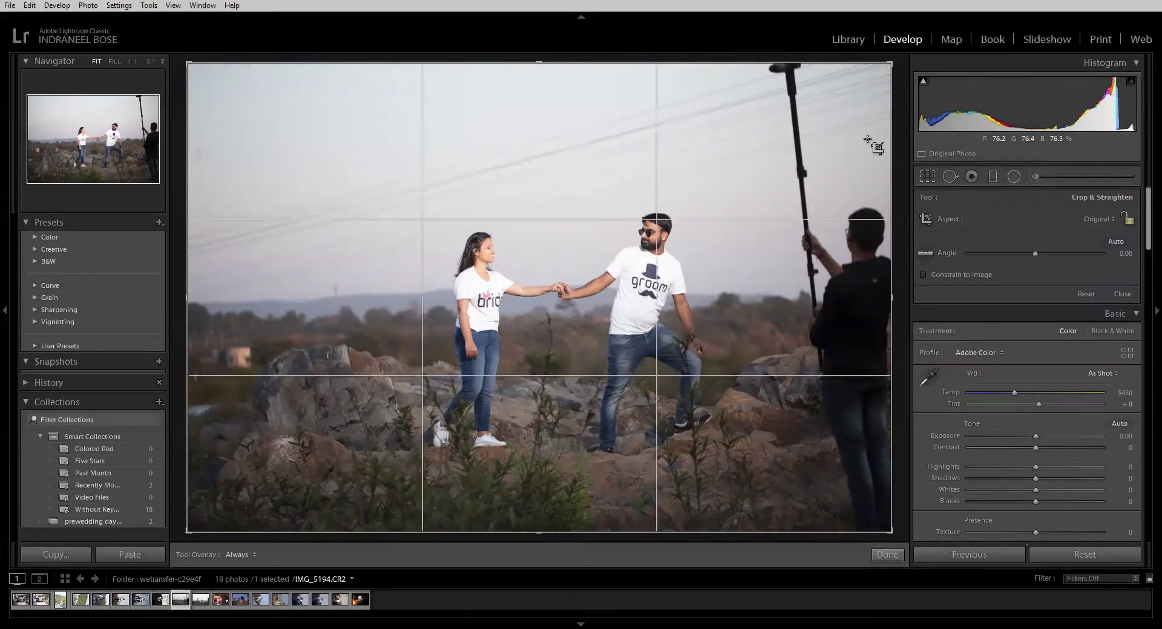
key(o)
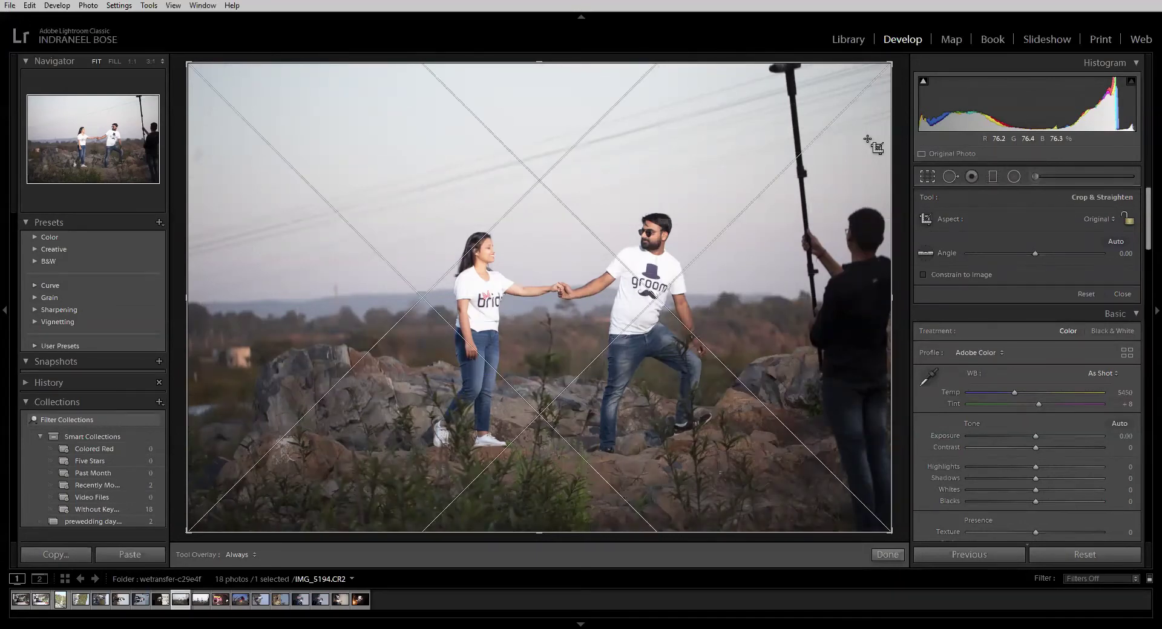
key(o)
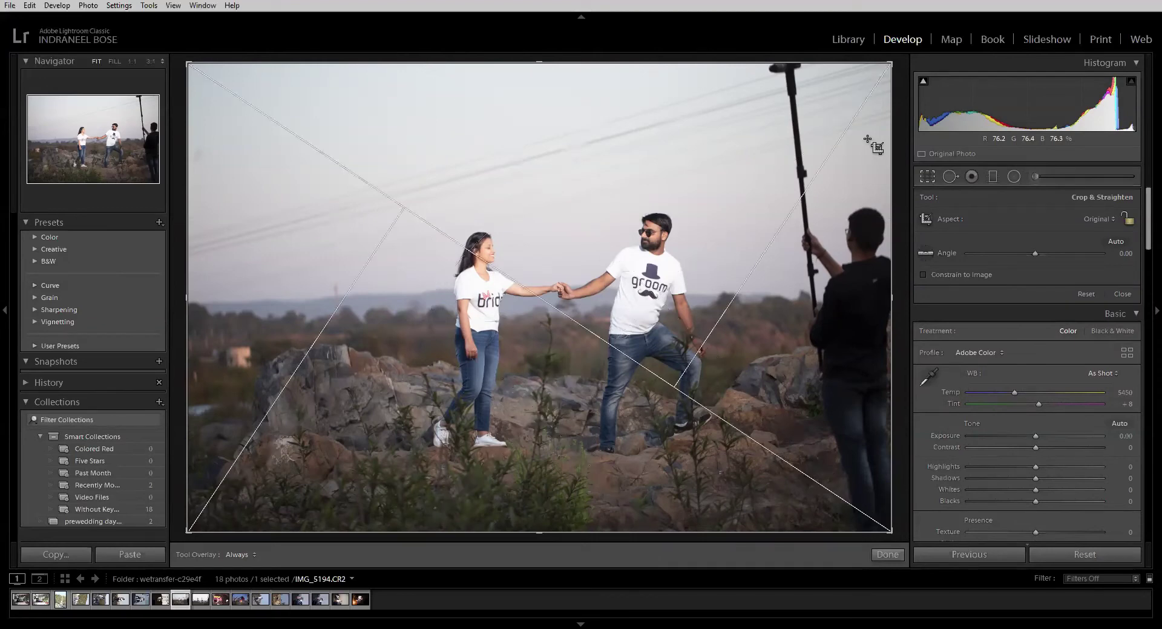
key(o)
key(o)
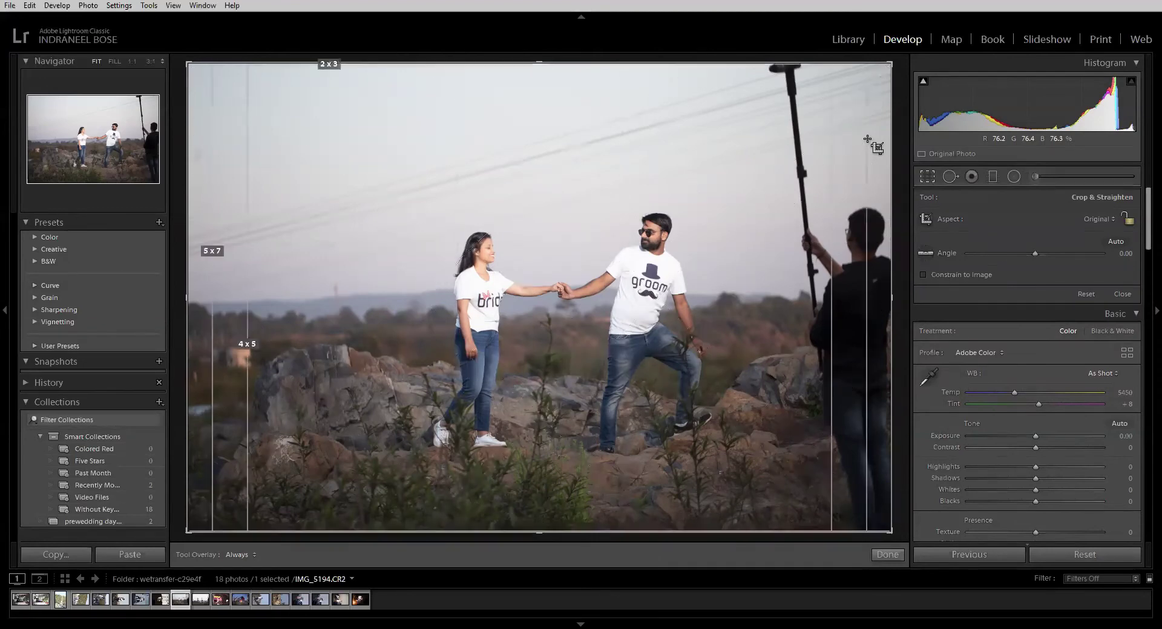
key(o)
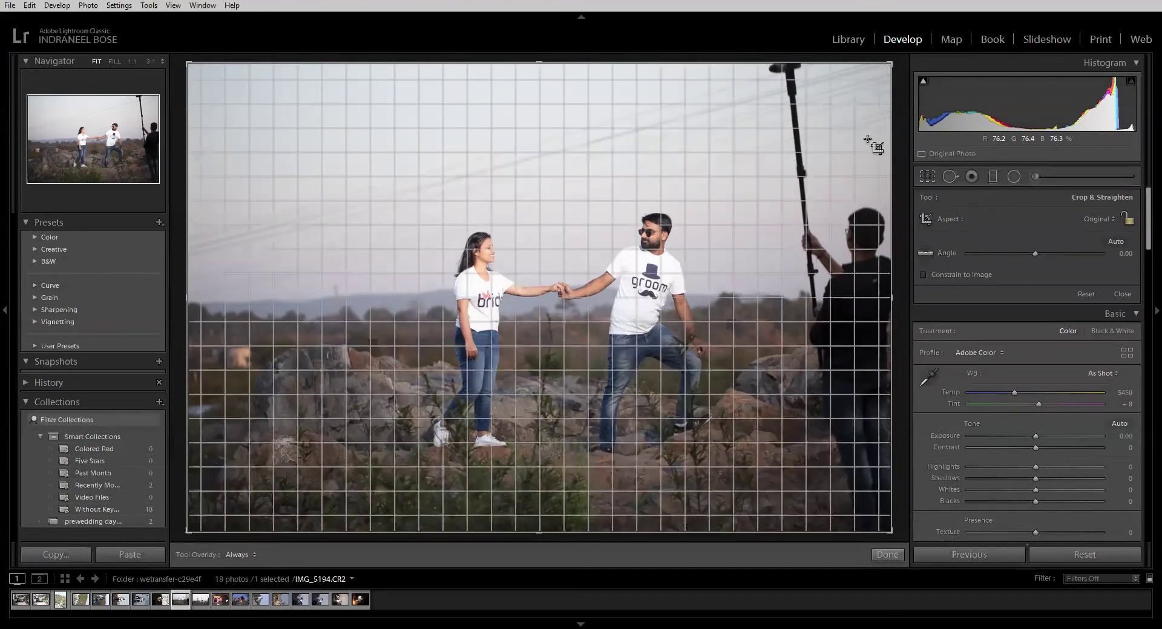
key(o)
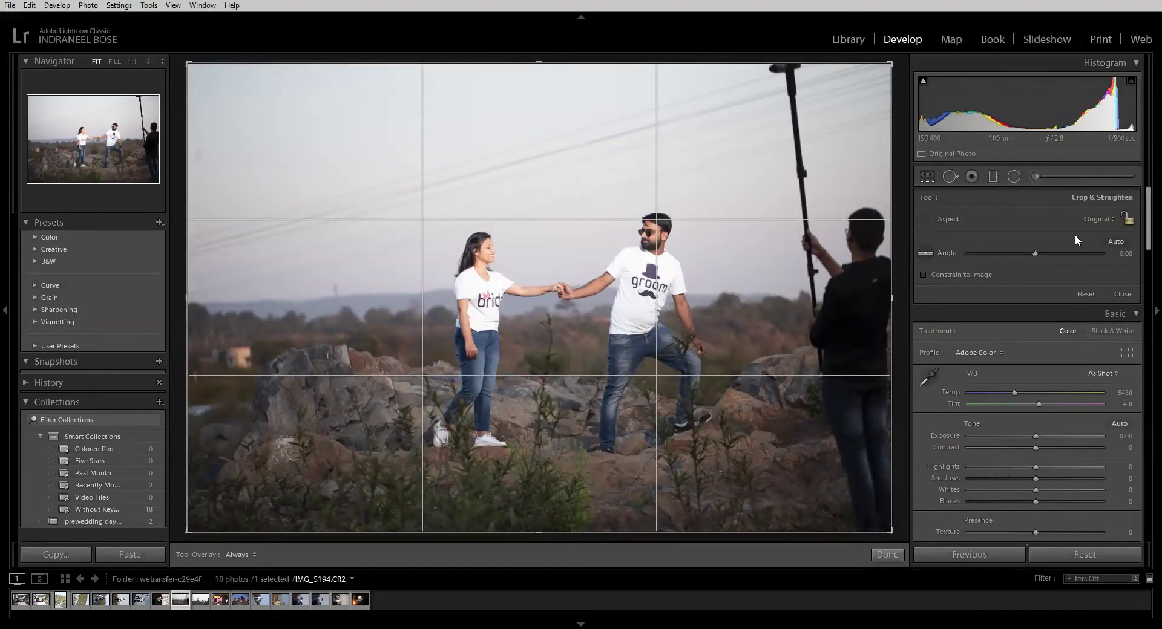
- Browse several other photos with the crop grid shown and open IMG_5196.CR2, with the couple standing apart on the rocks
click(924, 253)
click(301, 602)
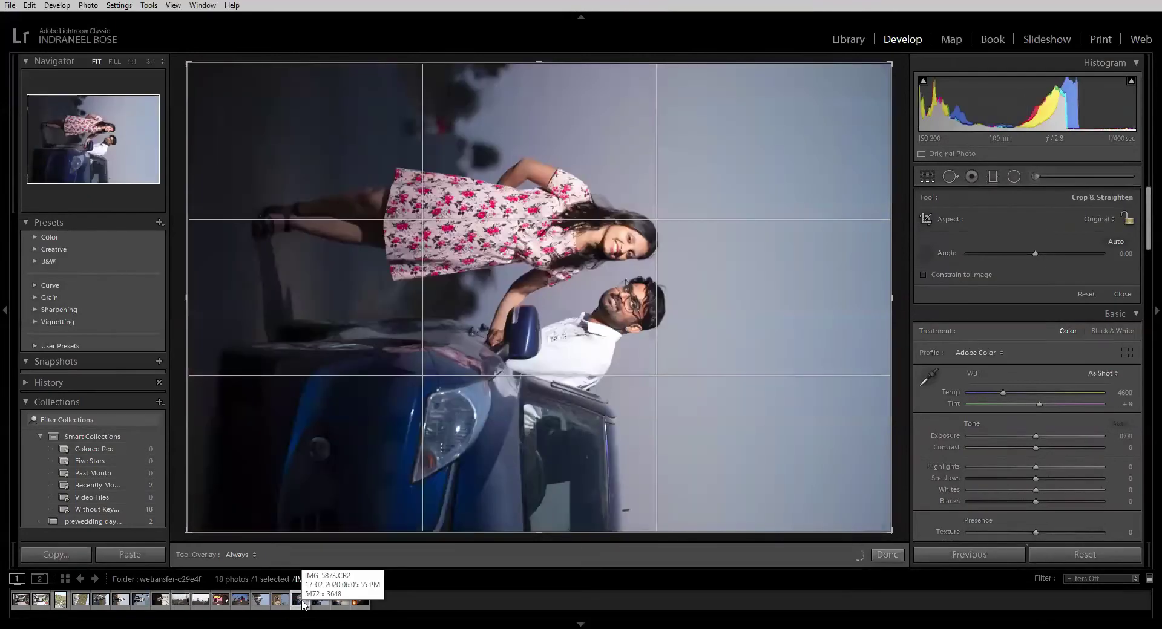
click(104, 604)
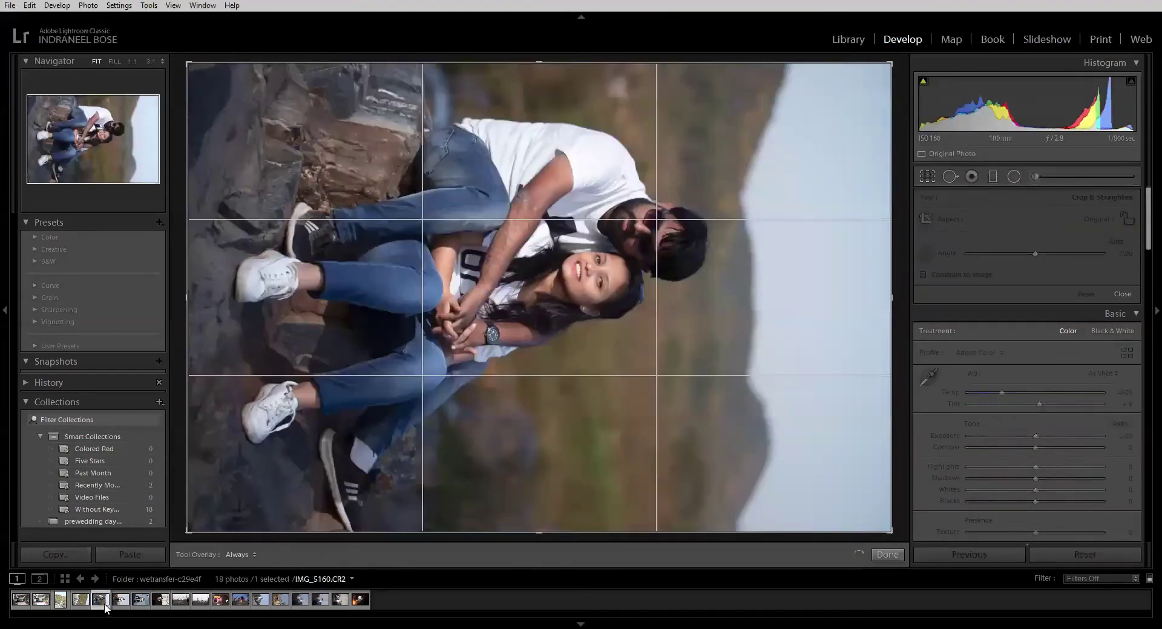
click(343, 604)
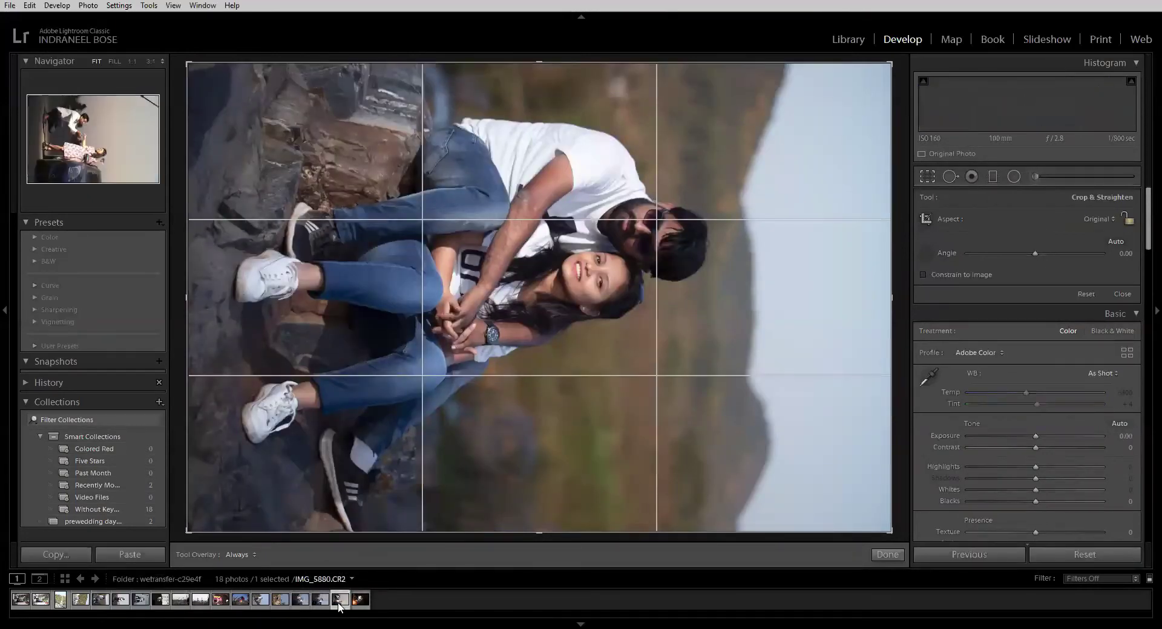
click(299, 601)
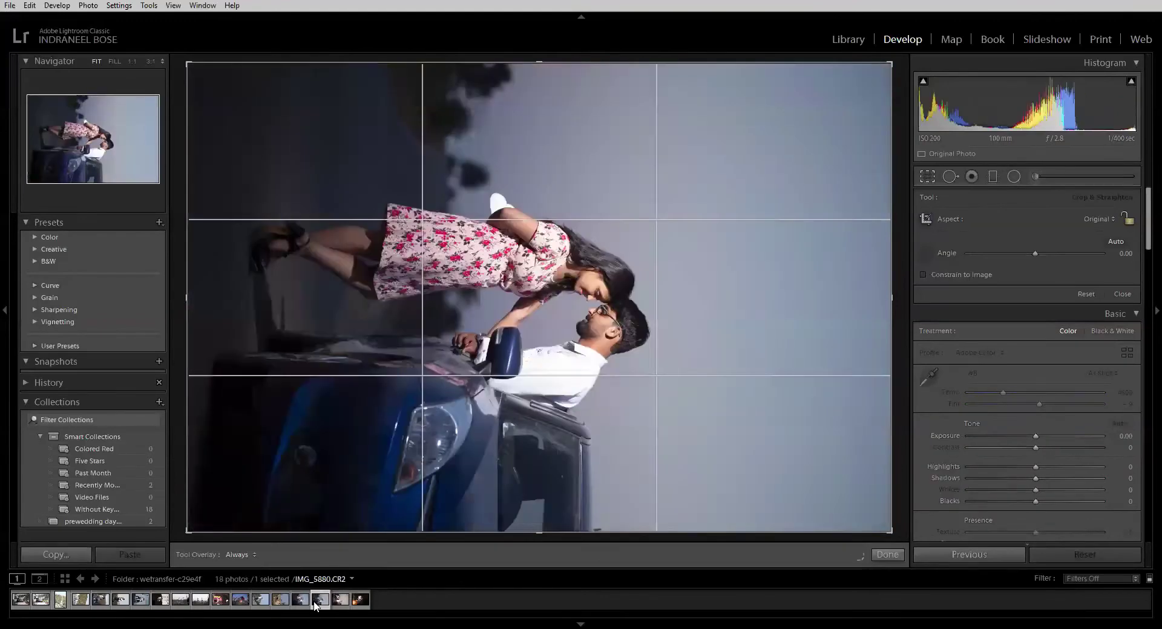
click(280, 601)
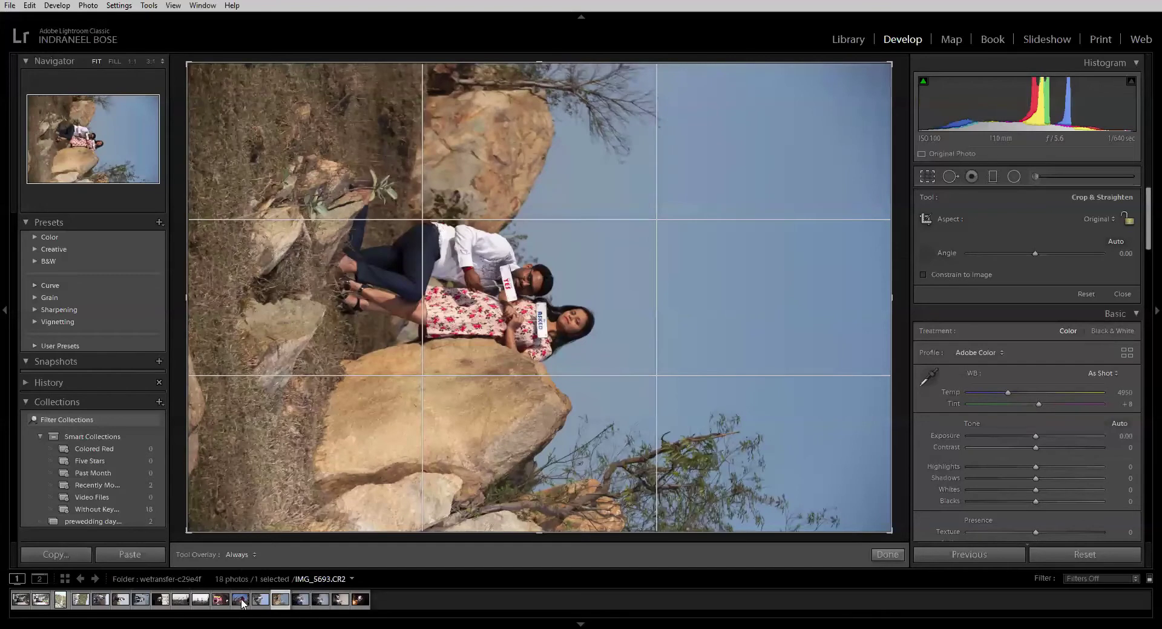
click(198, 600)
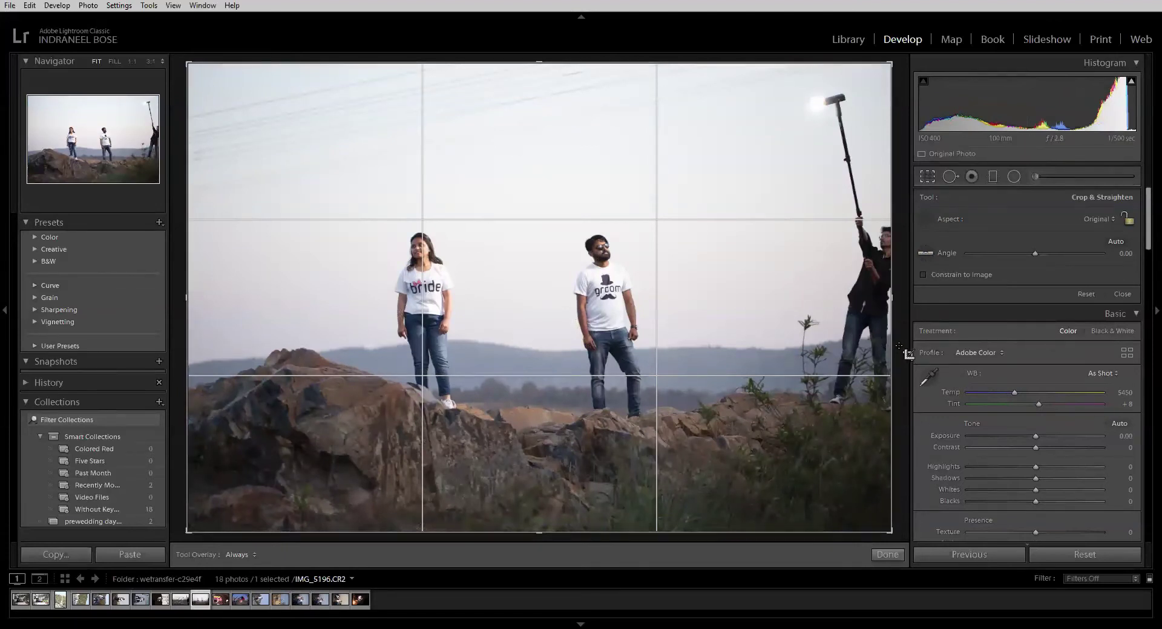
- Try to level the photo along the distant hills with the Straighten tool, undoing the stray thin crop and the angle change
drag(884, 341, 195, 351)
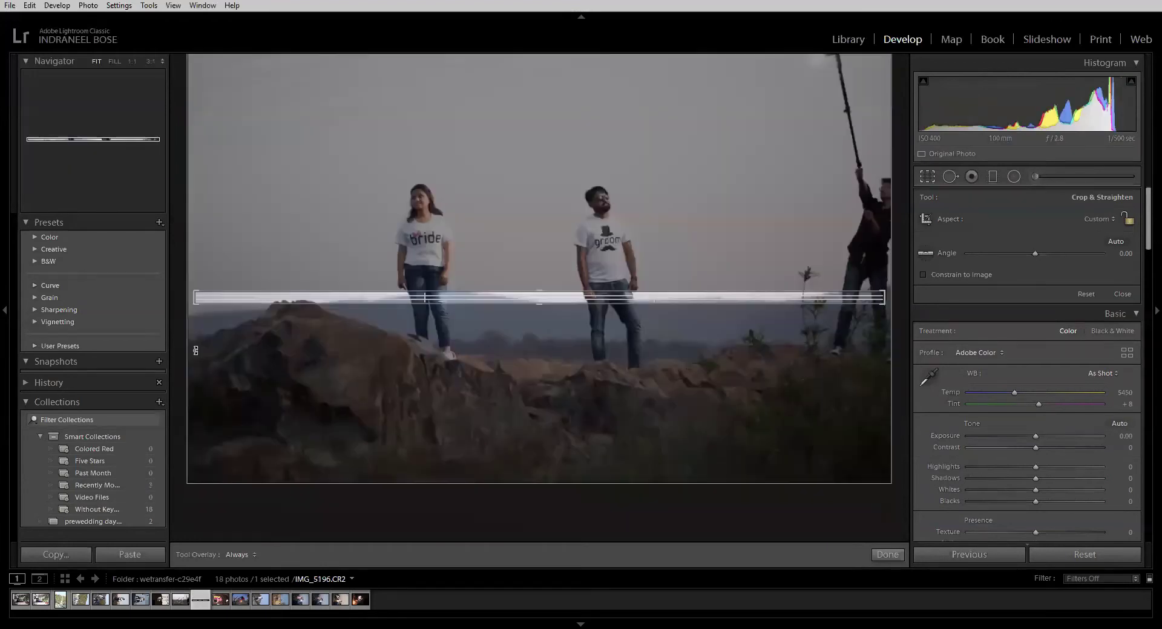
key(ctrl+z)
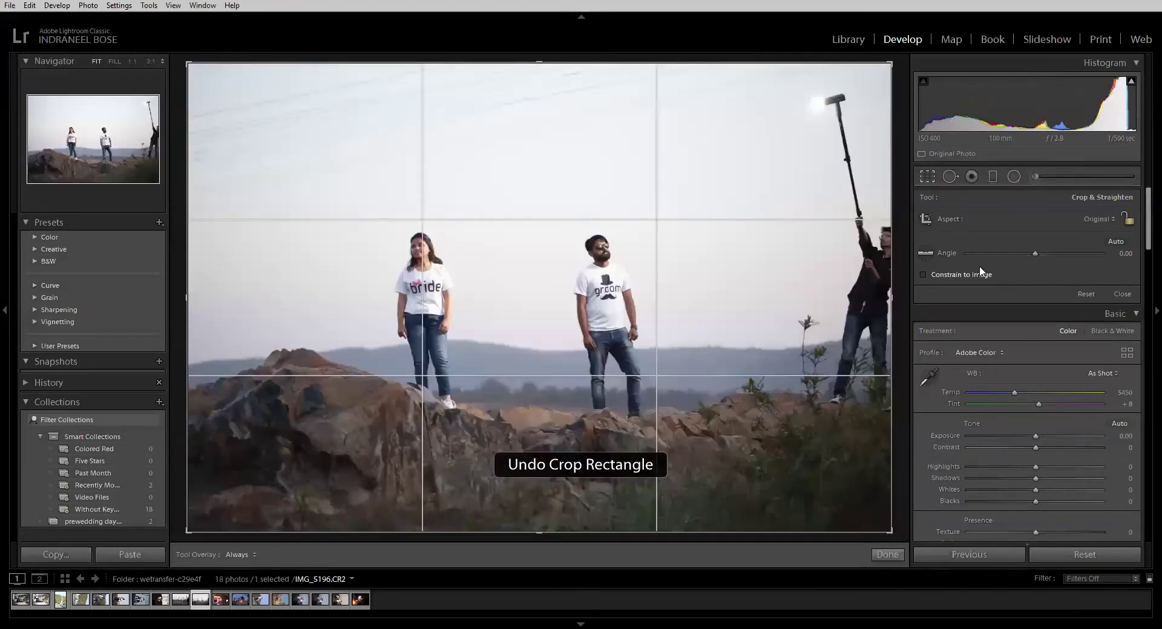
click(926, 253)
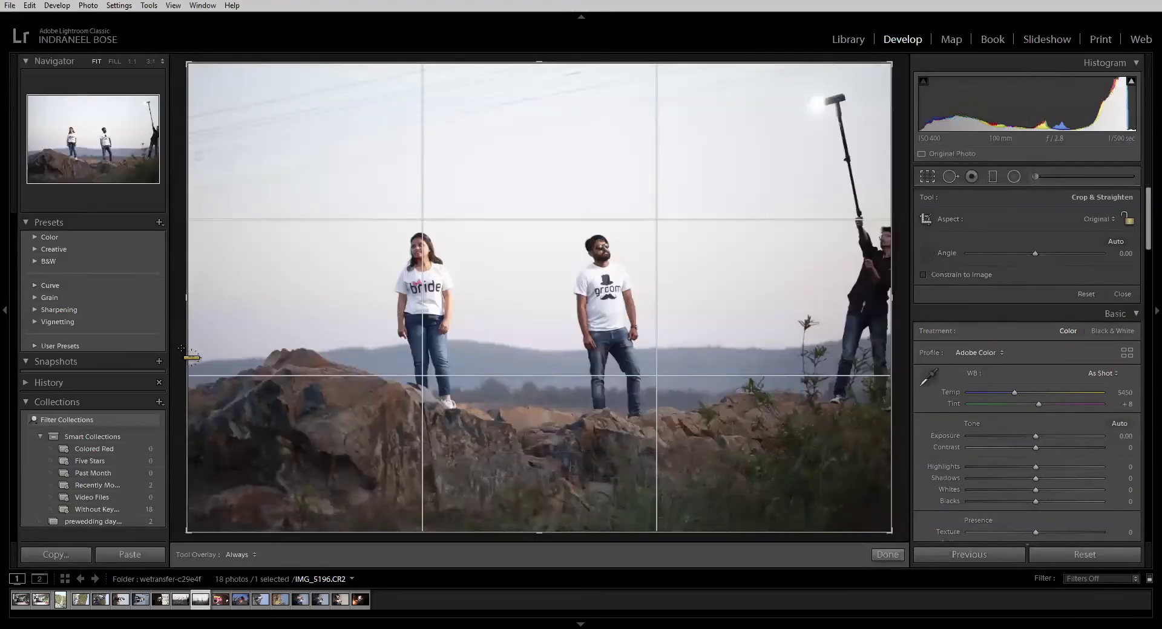
drag(191, 362, 894, 363)
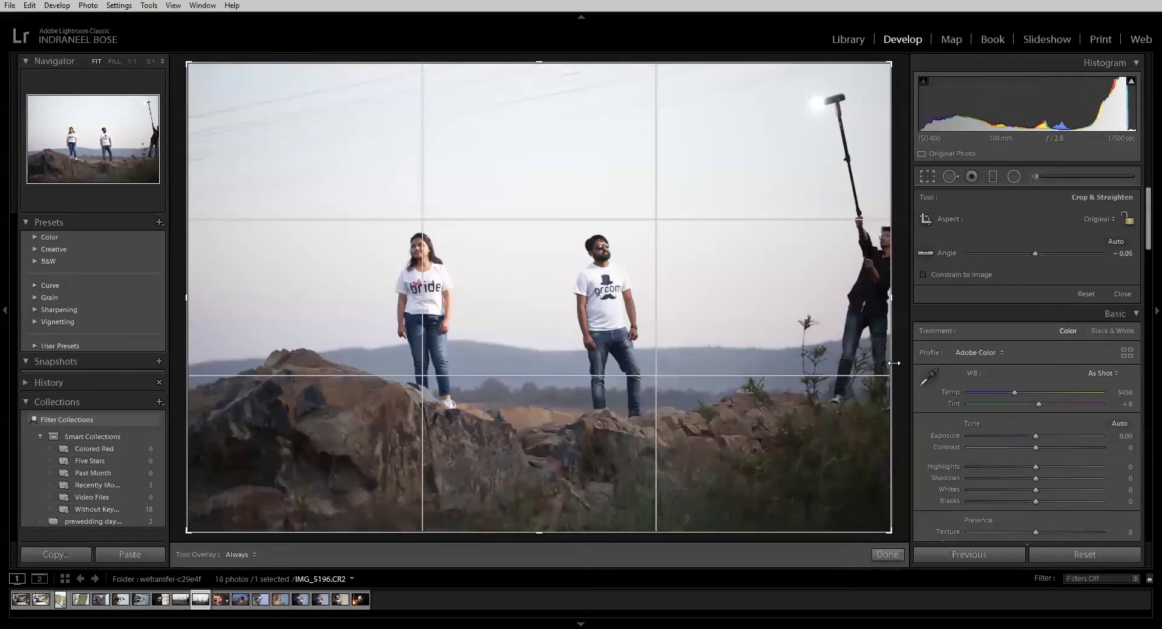
key(ctrl+z)
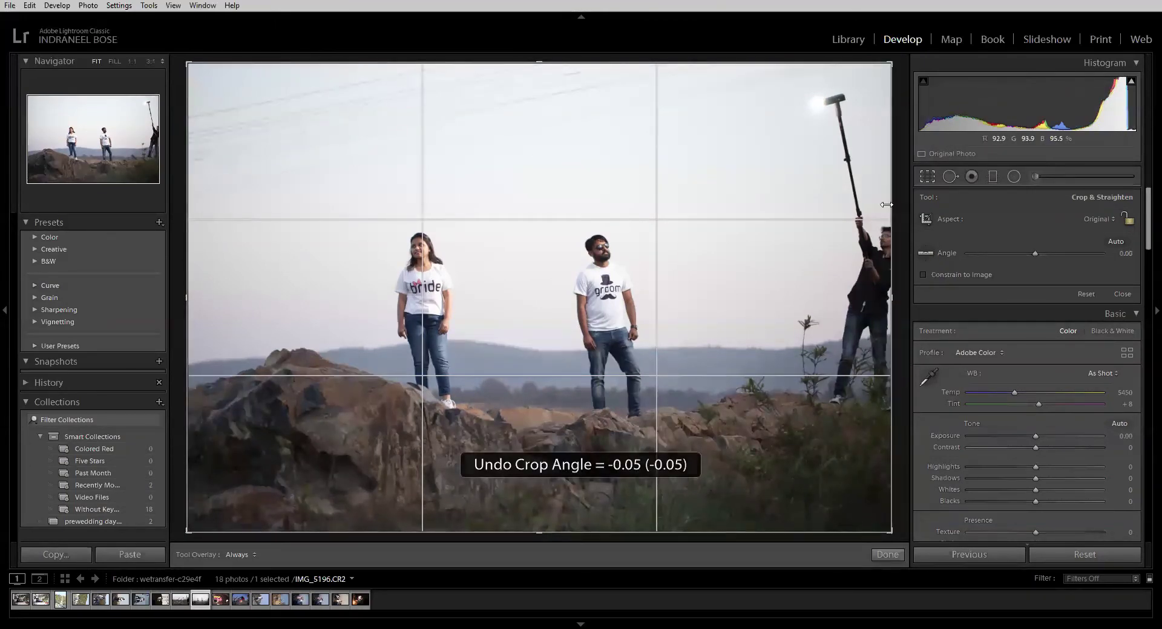
- Lock the crop aspect ratio, unlock it again and freely trim a strip off the top of the photo
click(1129, 219)
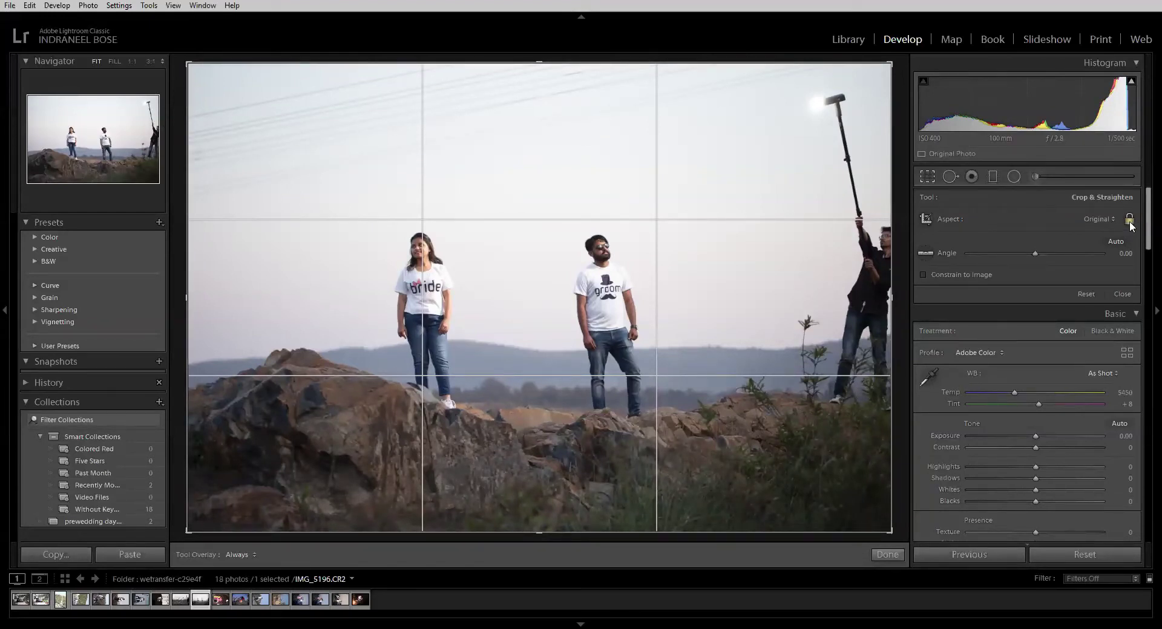
click(1129, 224)
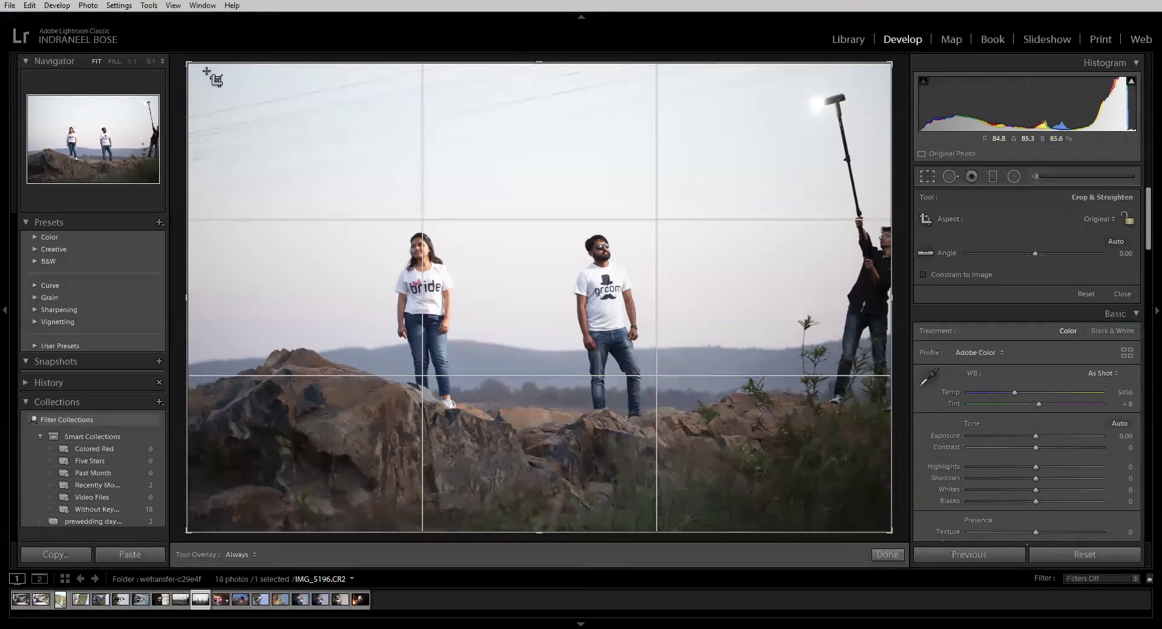
mouse_move(207, 71)
mouse_down()
mouse_move(269, 117)
mouse_move(187, 77)
mouse_up()
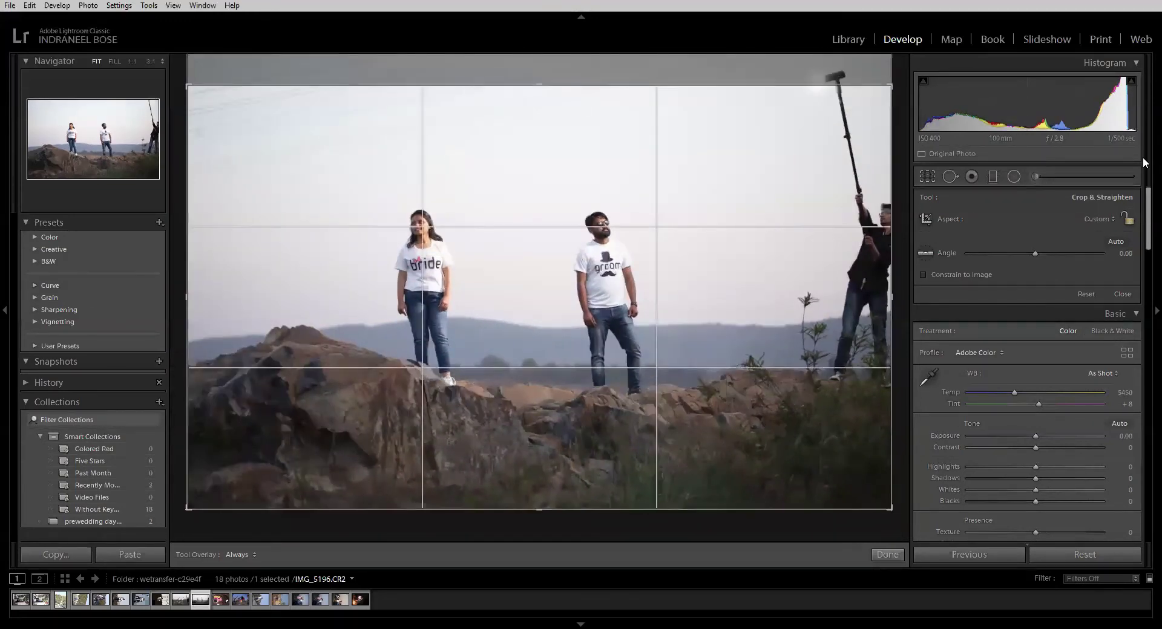
- Reset the photo's edits, lock the original aspect ratio and crop proportionally to cut out the light holder
click(1130, 221)
click(1087, 556)
click(1129, 220)
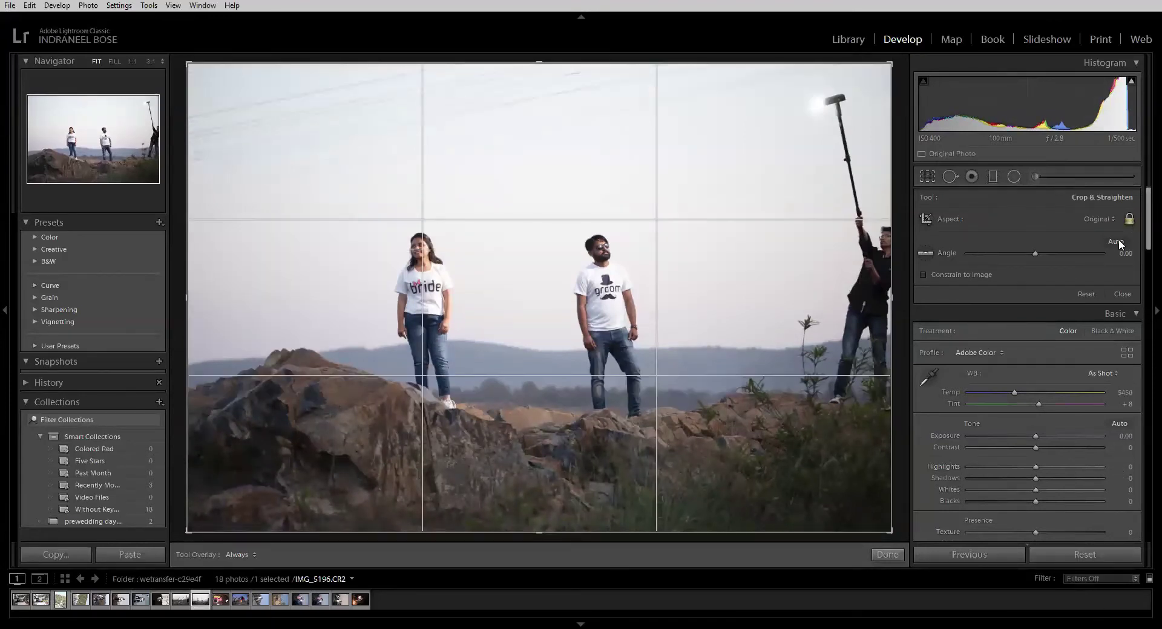
drag(893, 537, 794, 466)
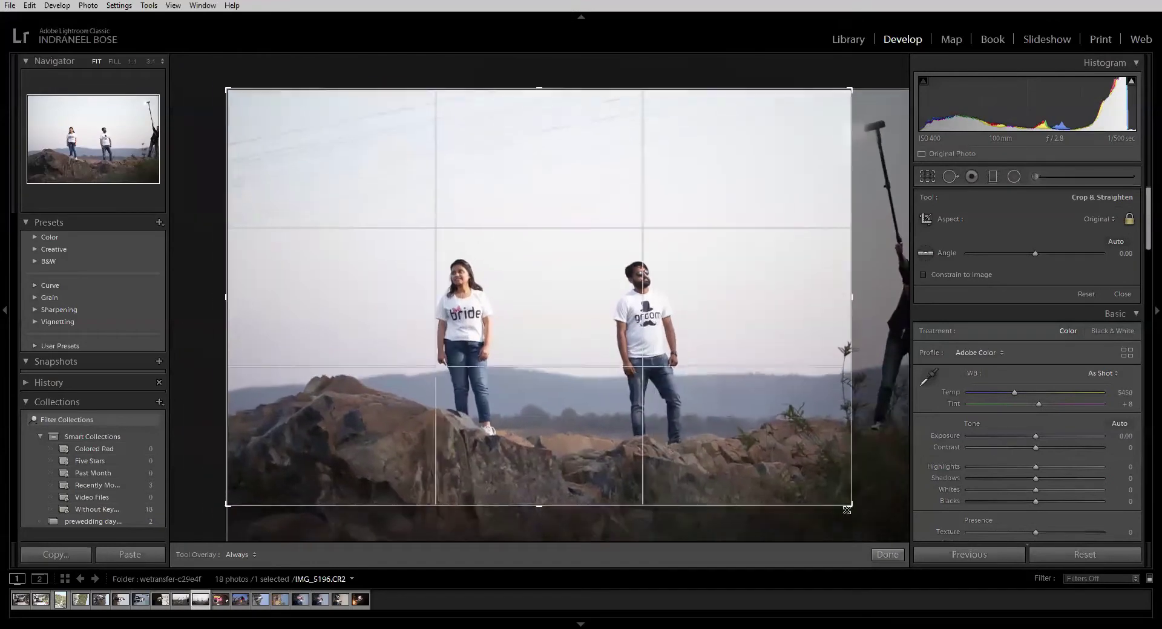
drag(852, 81, 772, 135)
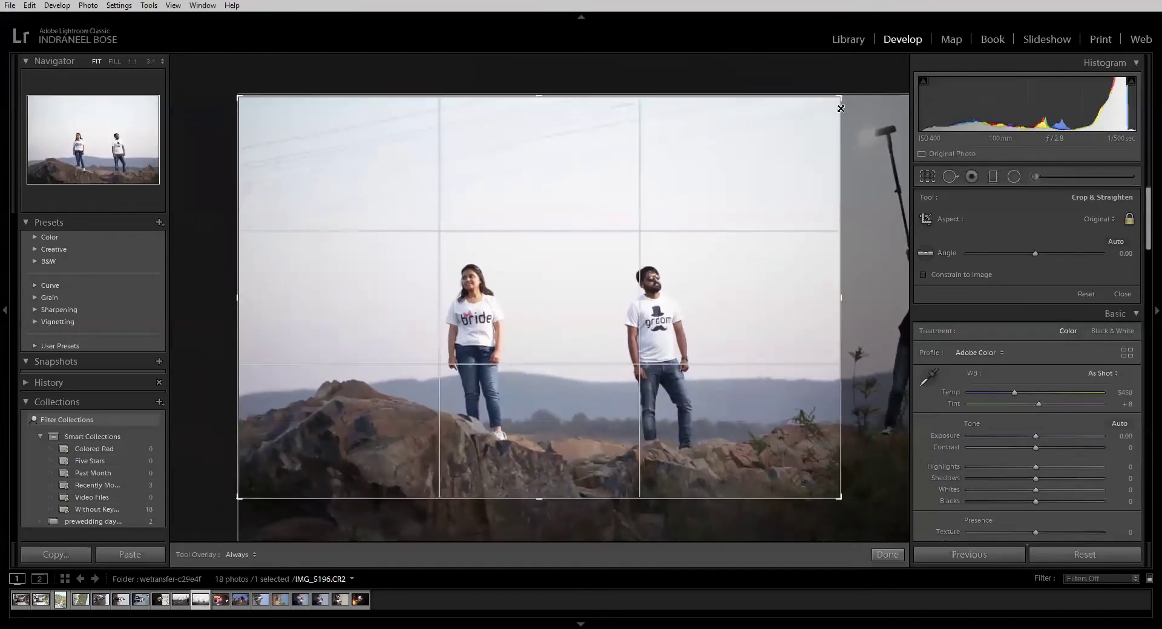
- Try the Straighten tool twice along the distant hills and tree line behind the couple, undoing each angle change
click(929, 253)
mouse_move(283, 371)
mouse_down()
mouse_move(596, 361)
mouse_move(851, 420)
mouse_move(860, 404)
mouse_up()
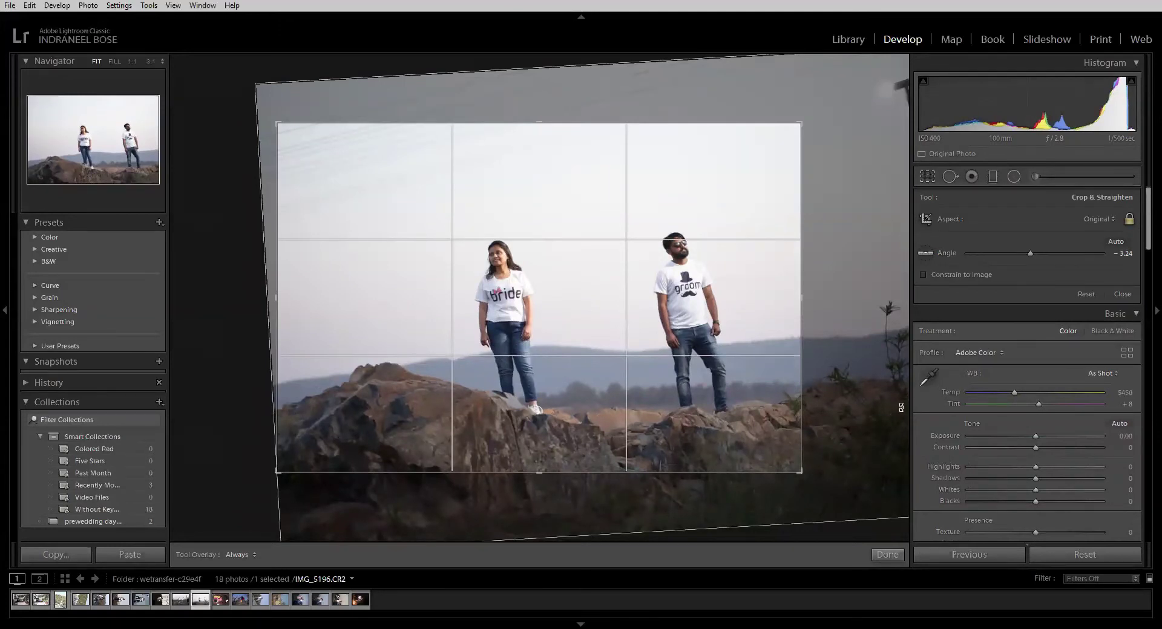
key(ctrl+z)
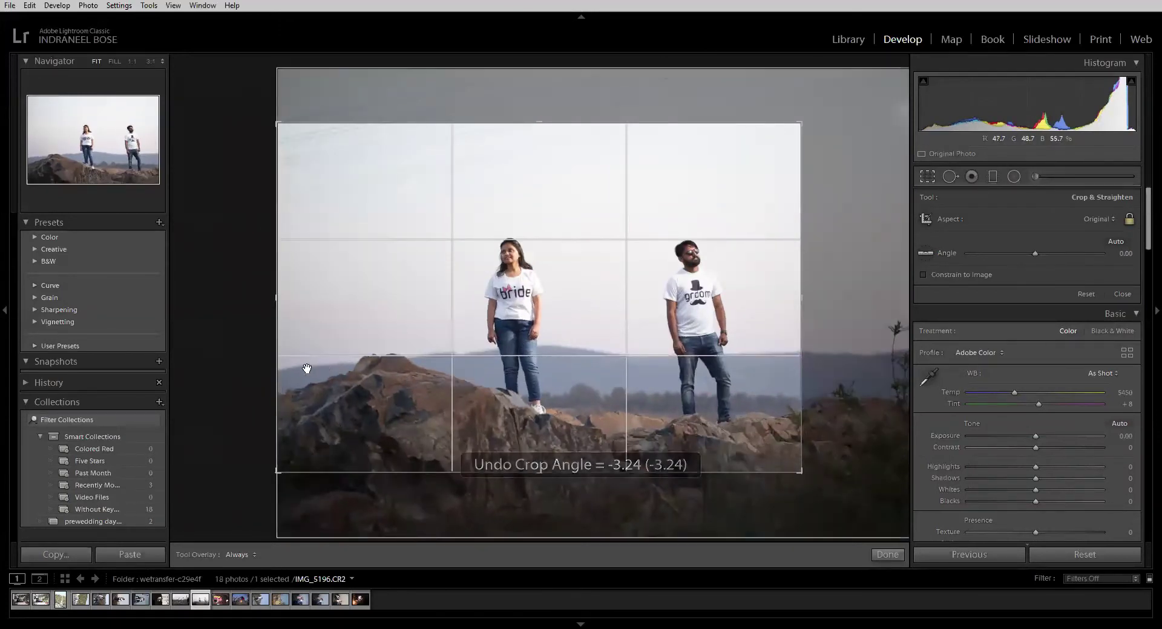
click(924, 253)
drag(535, 393, 831, 398)
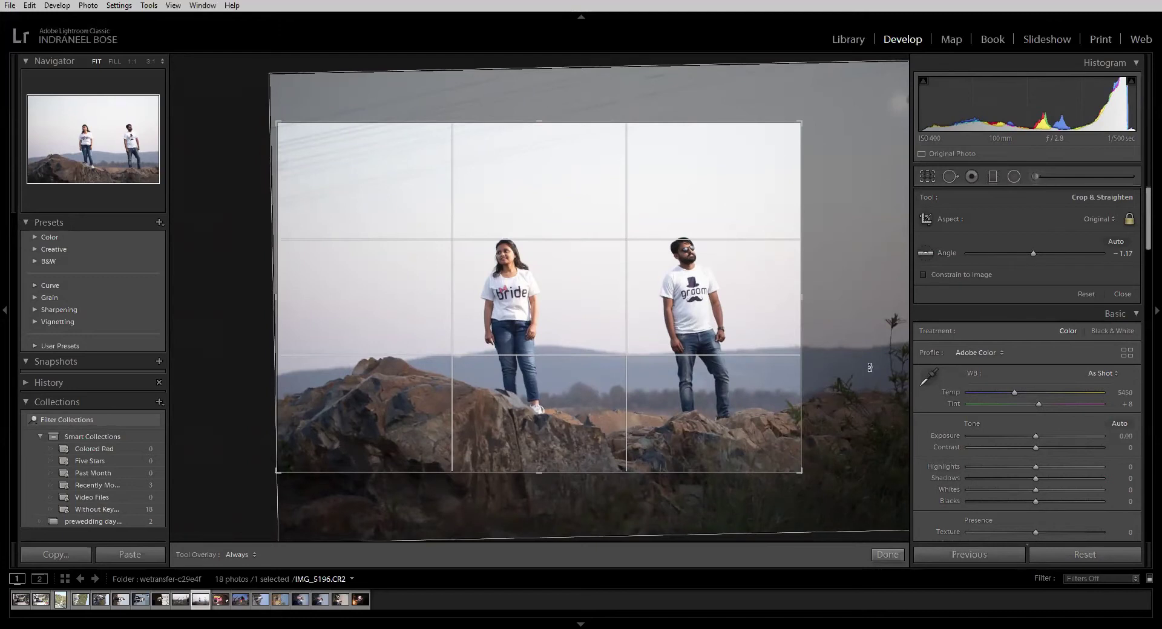
key(ctrl+z)
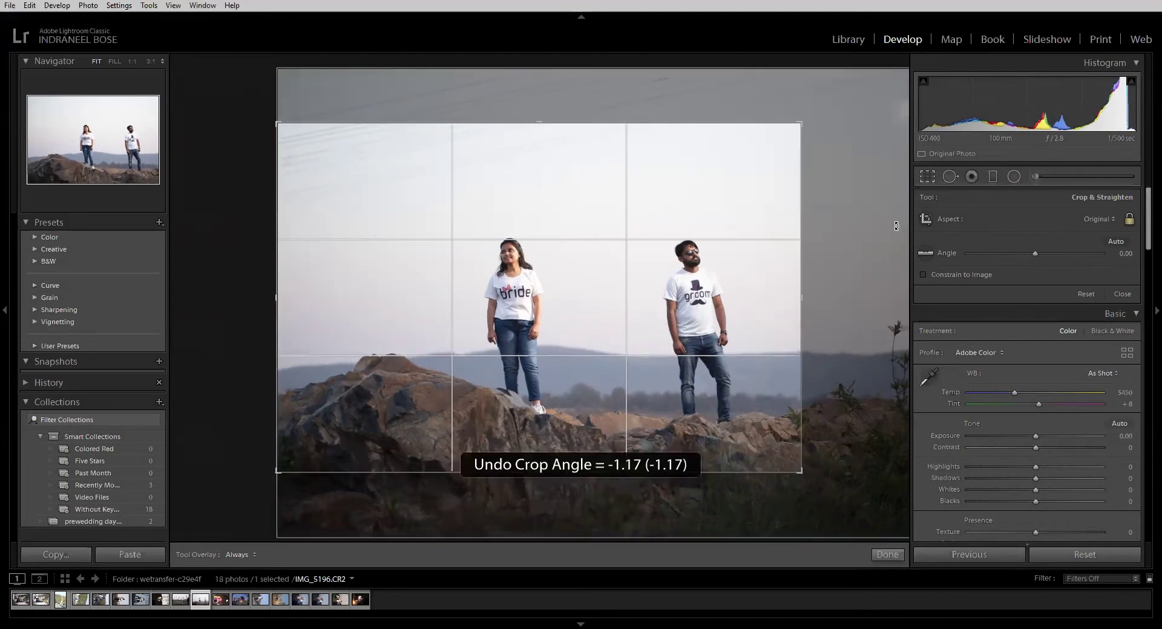
- Straighten along the hill ridge to an angle of -2.32 and along its sloping edge to 5.07, and reset the photo
click(925, 253)
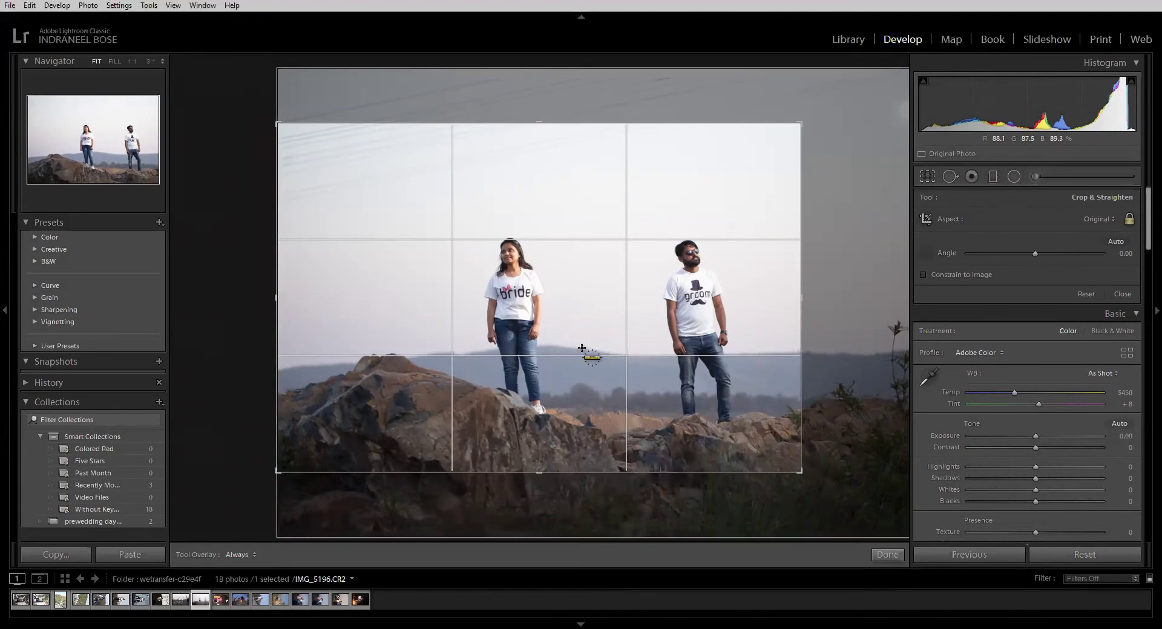
drag(543, 343, 887, 357)
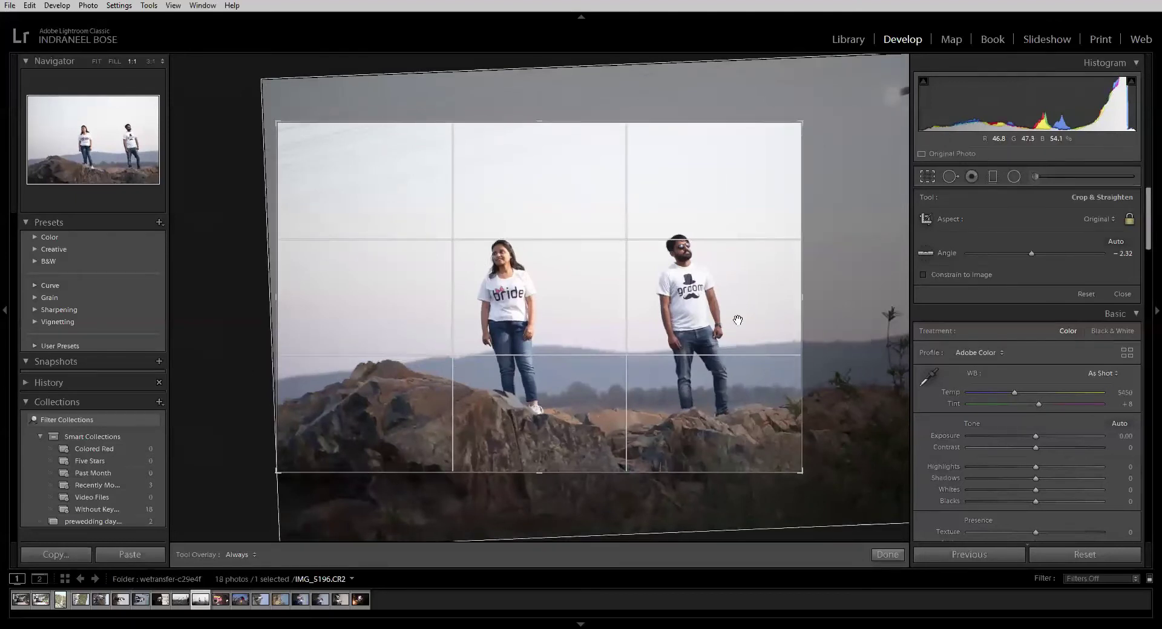
click(929, 253)
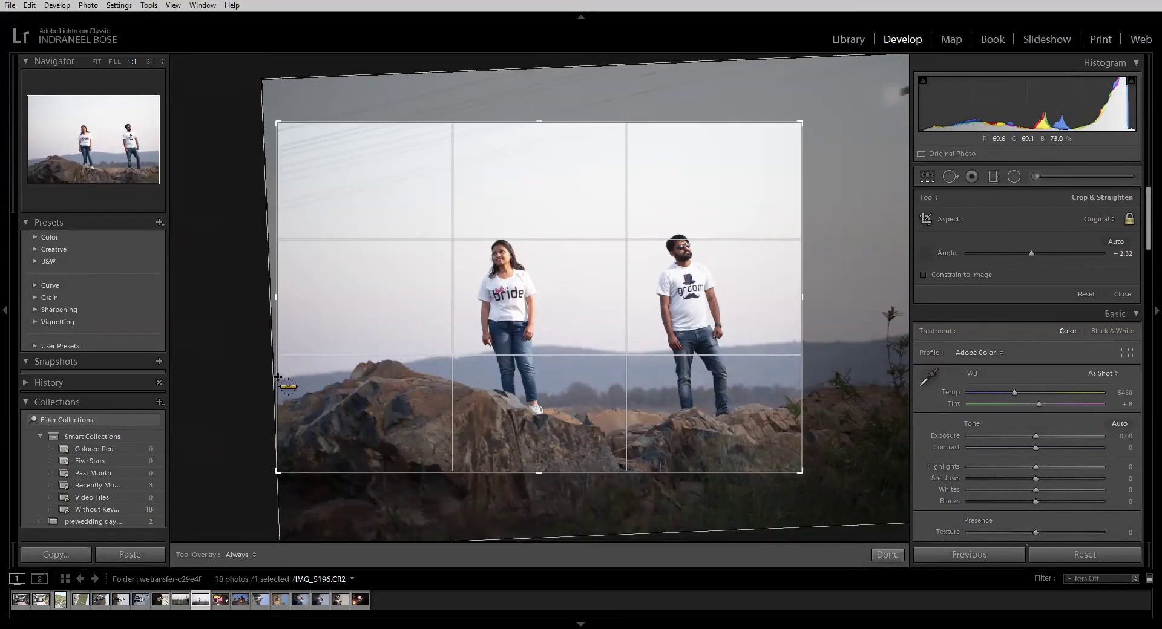
drag(278, 377, 538, 343)
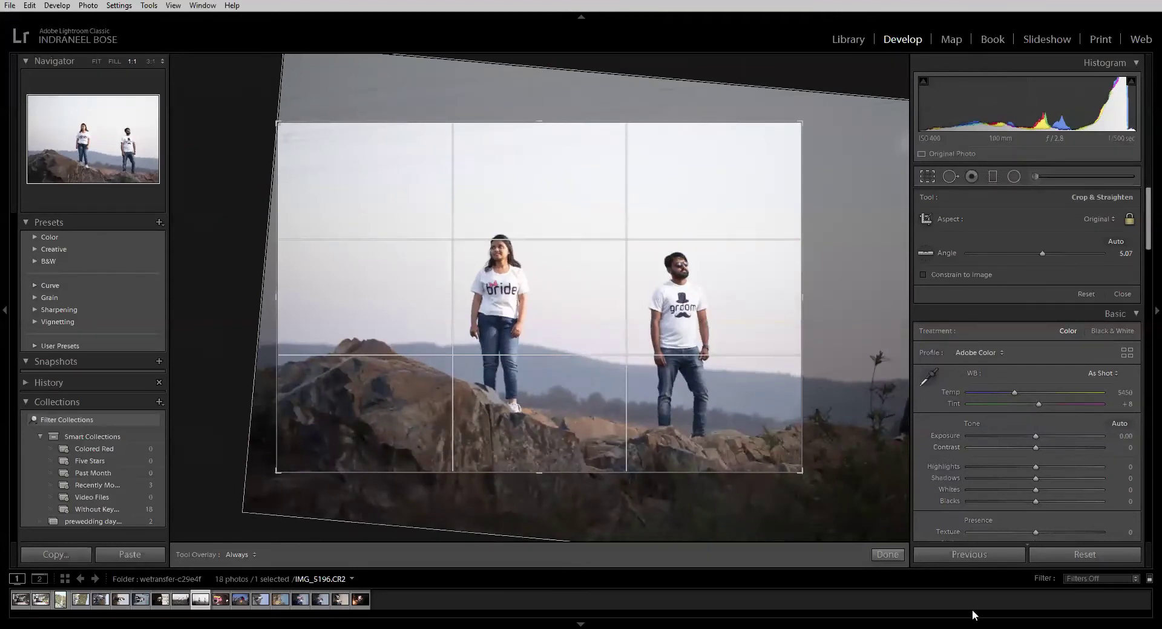
click(1070, 554)
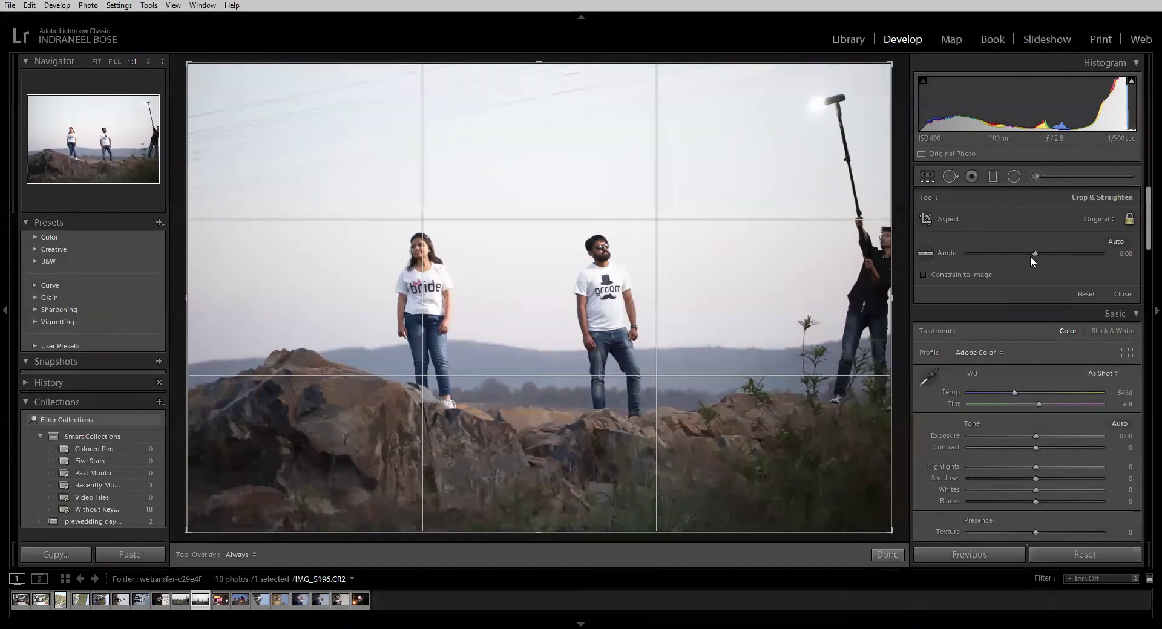
- Open the Spot Removal tool with the whole photo fitted in view, and set brush size 82 and feather 39
click(949, 176)
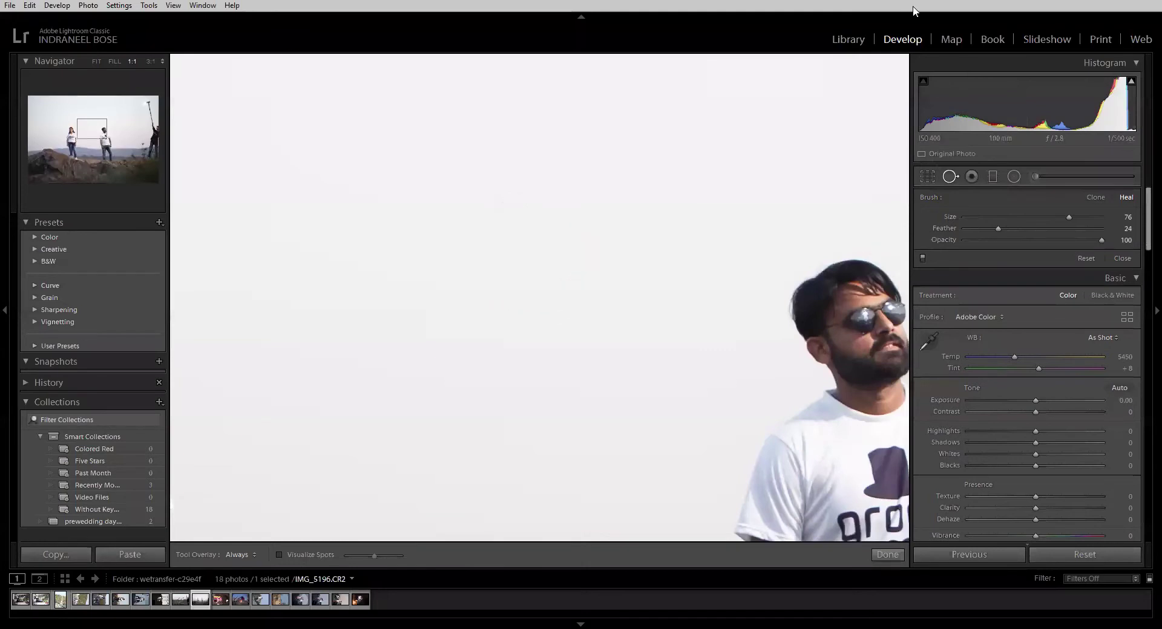
key(z)
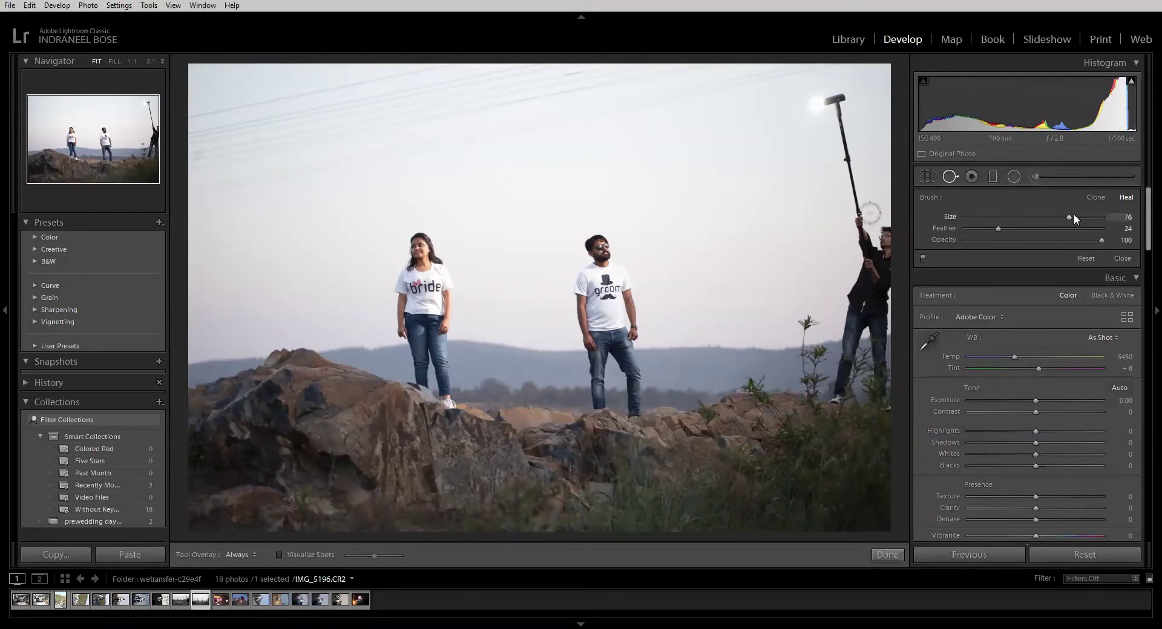
drag(1073, 215, 1077, 215)
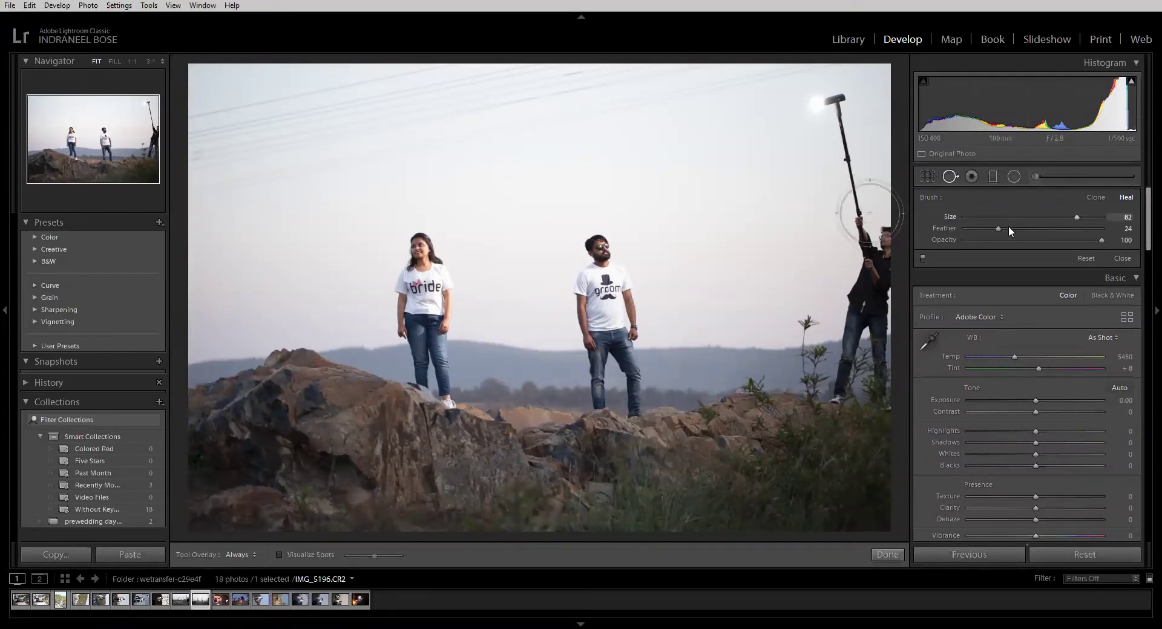
drag(1001, 228, 1017, 228)
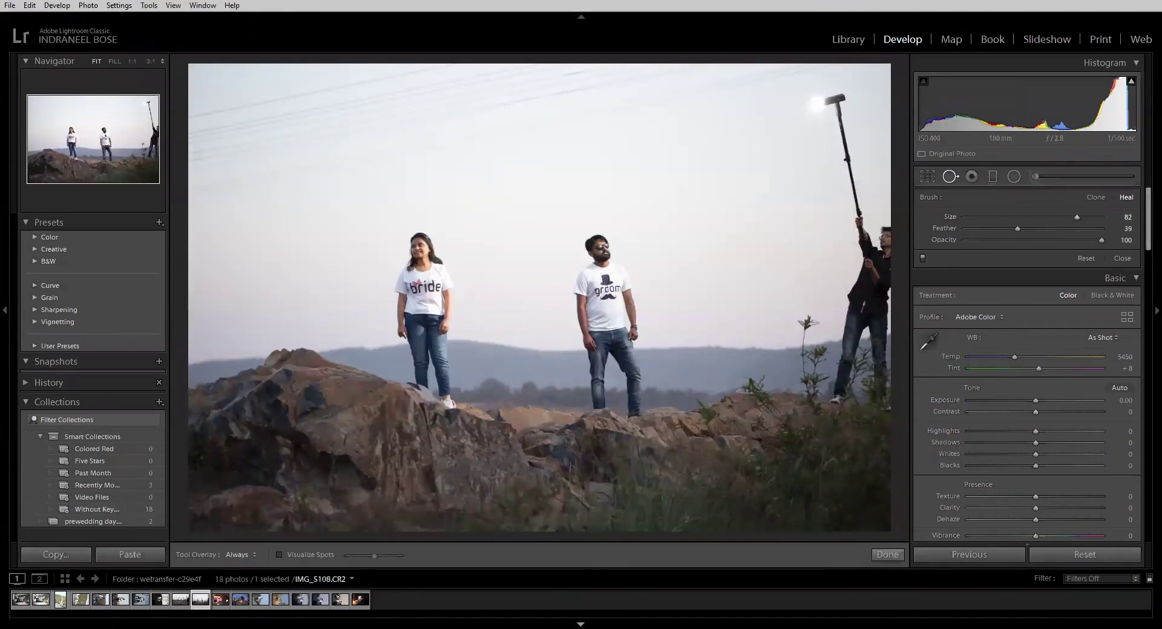
- Open IMG_5181.CR2, the sideways shot of the couple before the power lines, and flip it horizontally
click(165, 601)
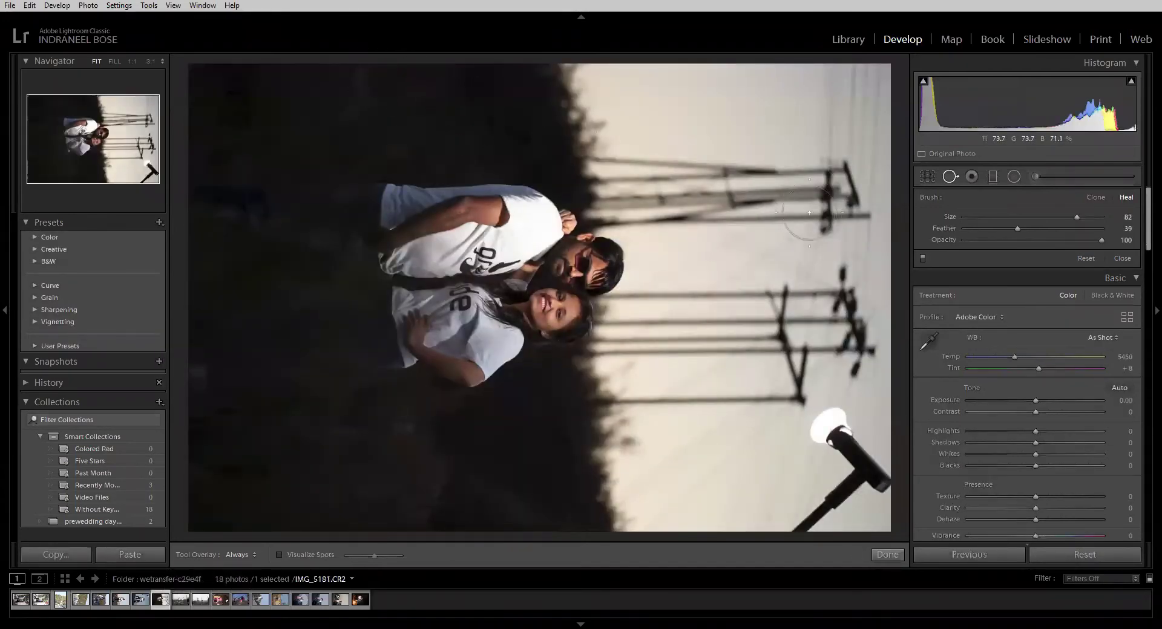
right_click(592, 420)
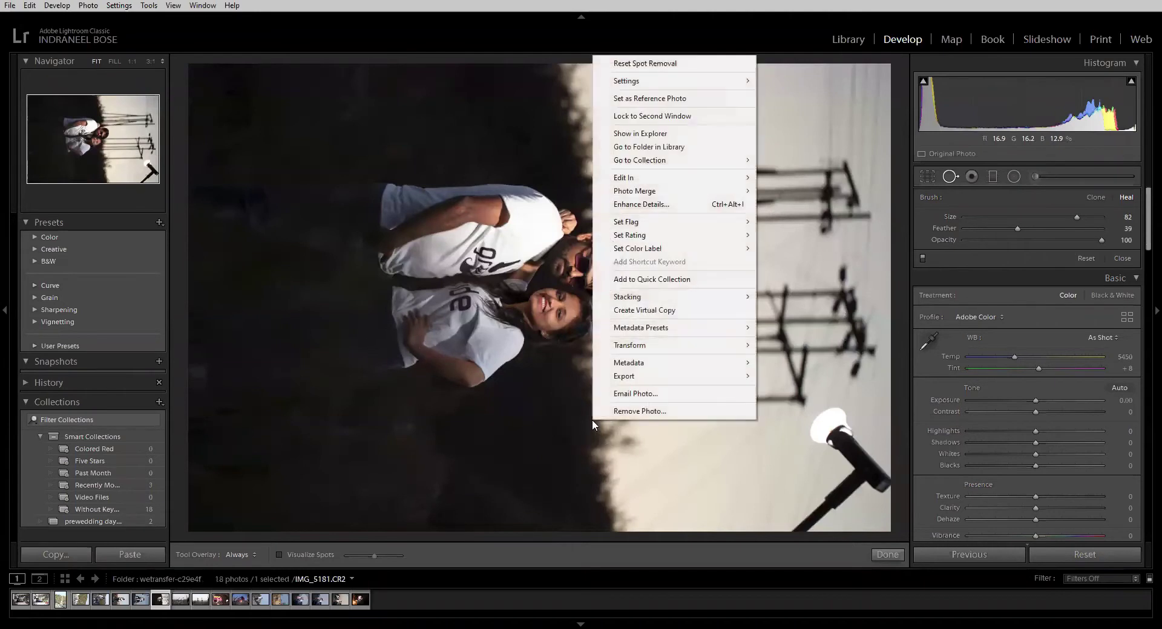
mouse_move(704, 352)
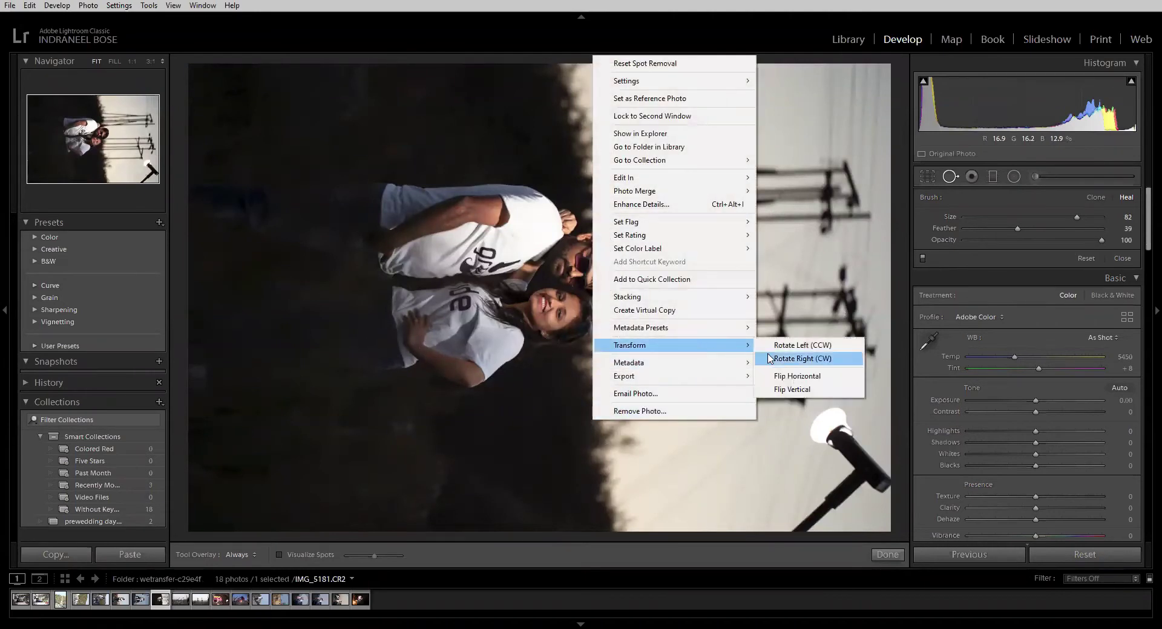
click(794, 376)
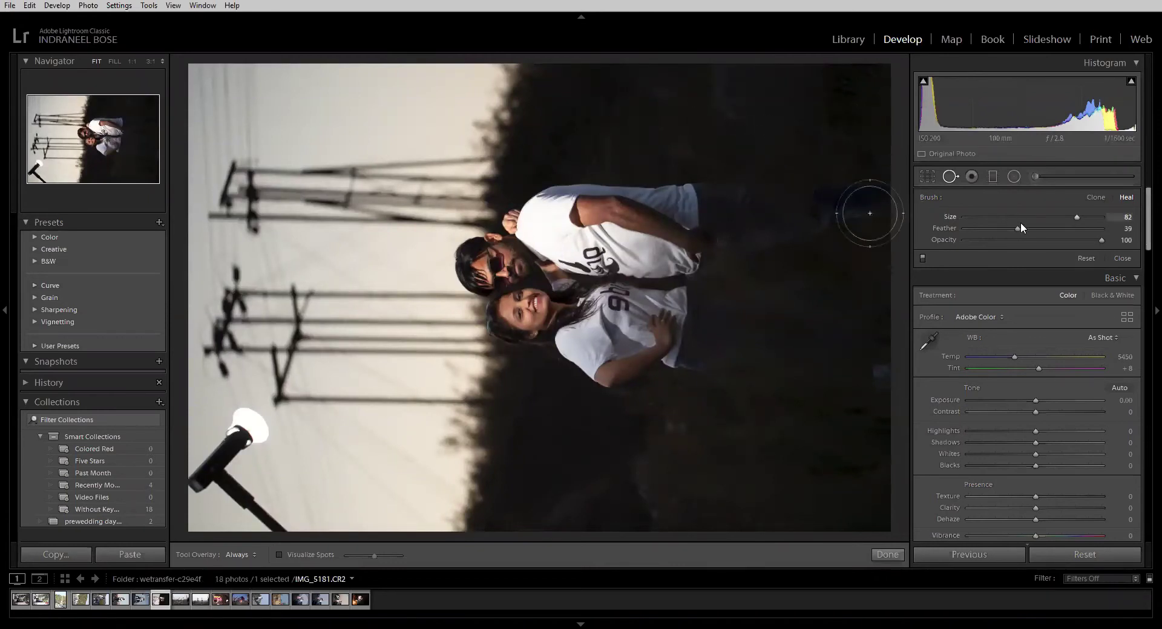
- Try the Clone and Heal modes, ending on Clone, and set the brush to size 100, feather 59 and opacity 100
click(1093, 200)
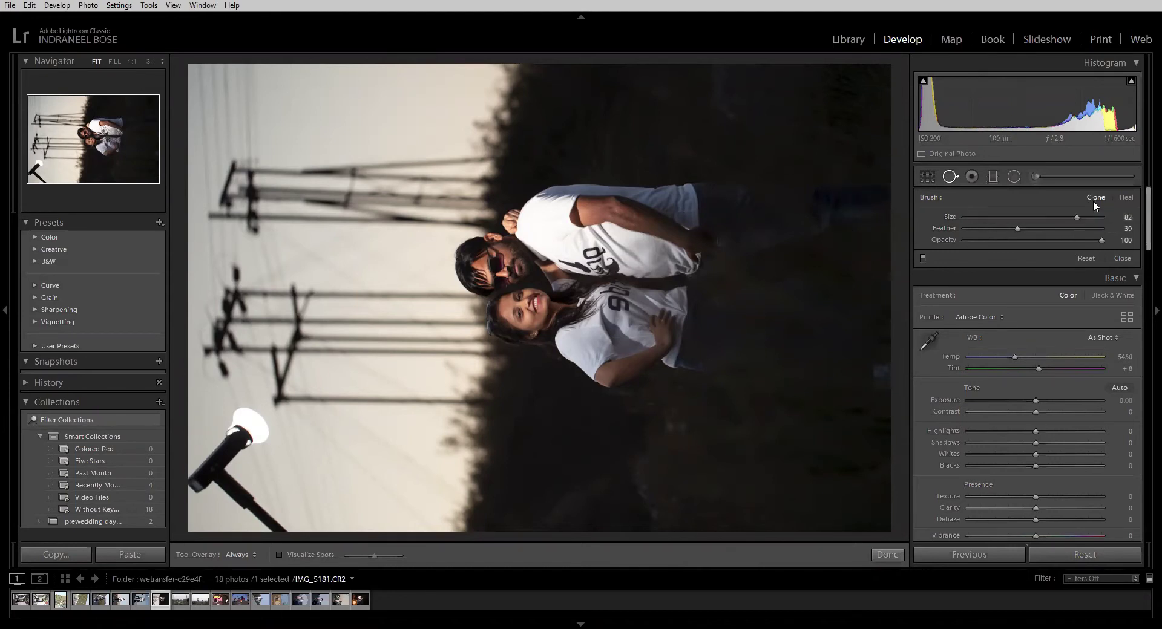
click(1125, 198)
drag(1072, 217, 1043, 217)
drag(968, 217, 1111, 238)
mouse_move(1019, 223)
mouse_down()
mouse_move(953, 219)
mouse_move(1102, 257)
mouse_move(1025, 235)
mouse_move(1052, 243)
mouse_up()
drag(1071, 242, 1096, 248)
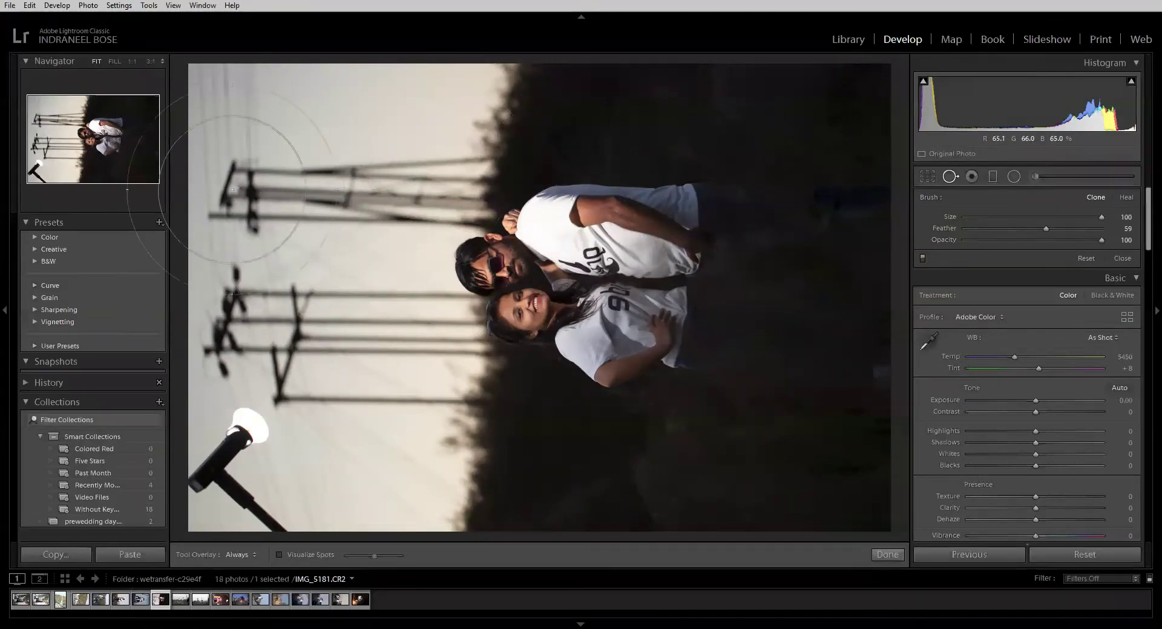
- Try covering the upper power-line structure with a Clone stroke and a Heal stroke, undoing the first and resetting the photo
drag(242, 186, 375, 186)
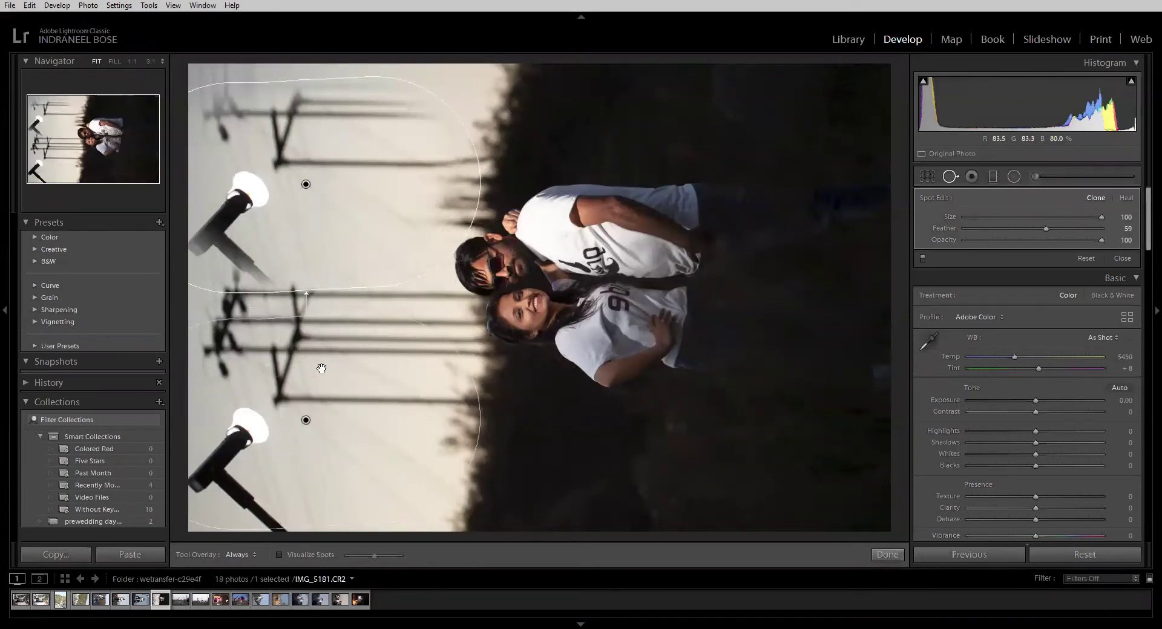
key(ctrl+z)
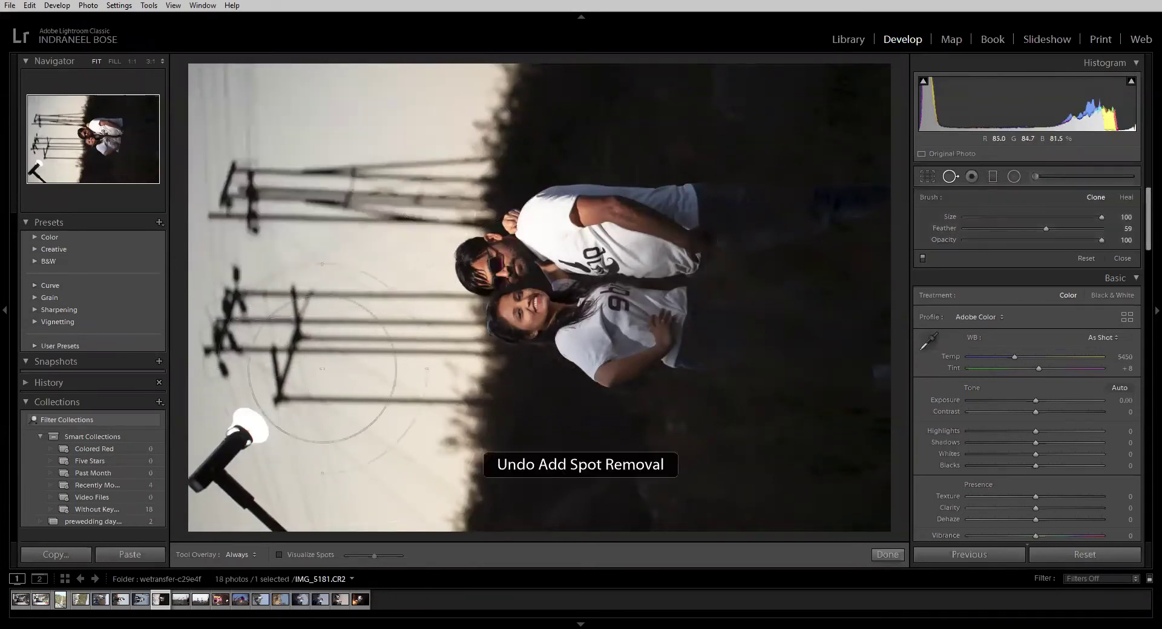
click(1125, 198)
drag(299, 172, 404, 181)
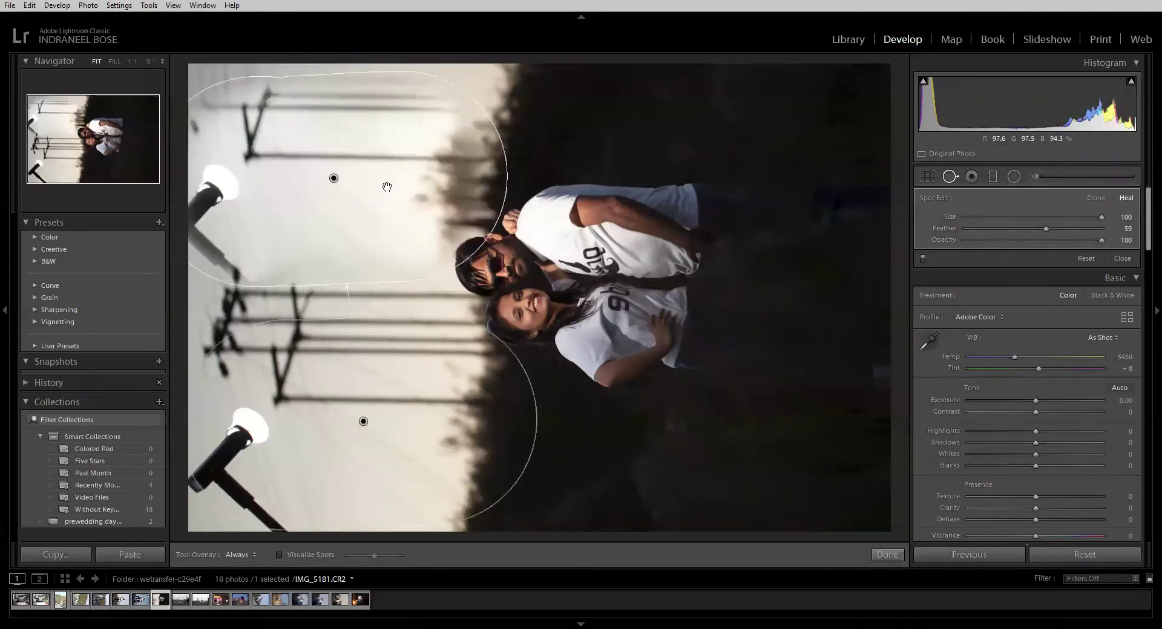
drag(333, 177, 350, 272)
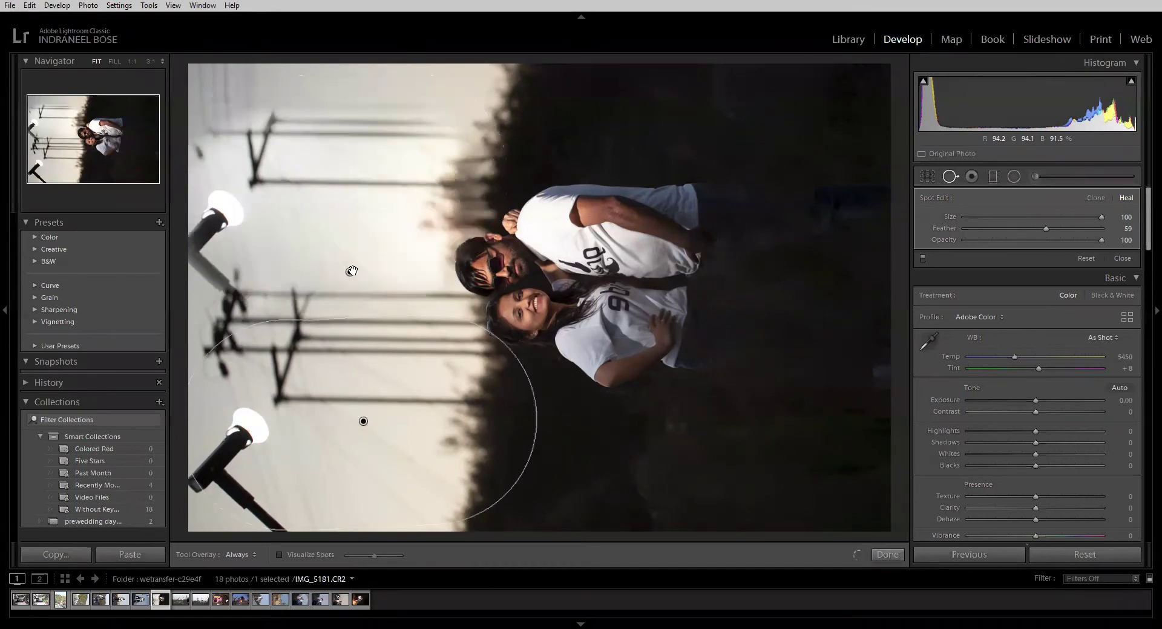
key(ctrl+z)
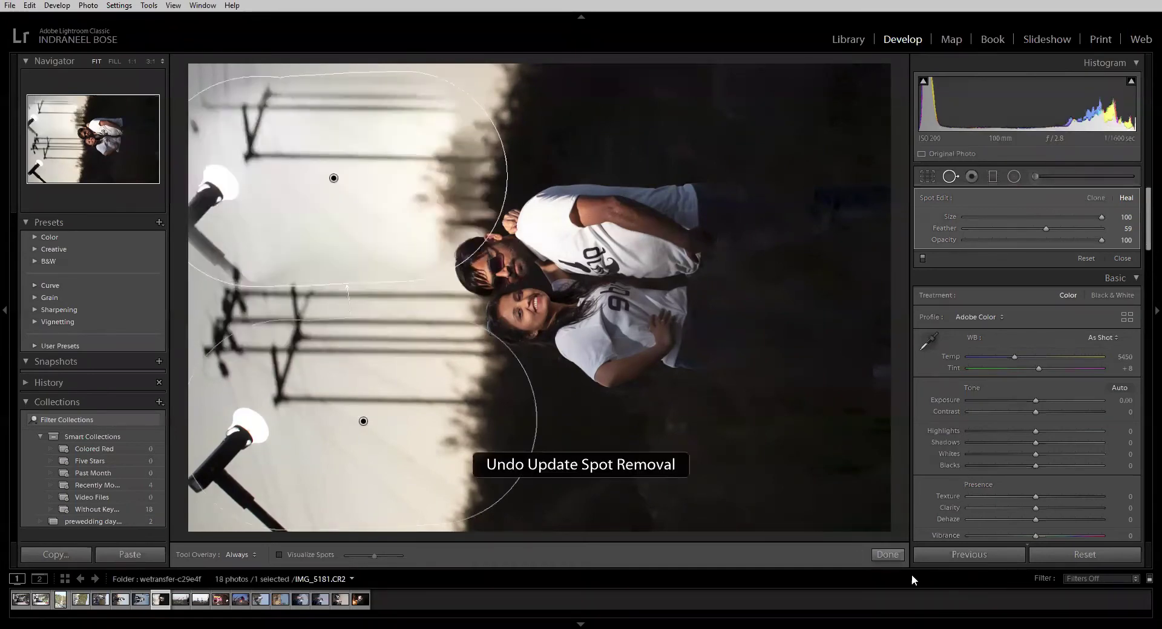
click(1068, 554)
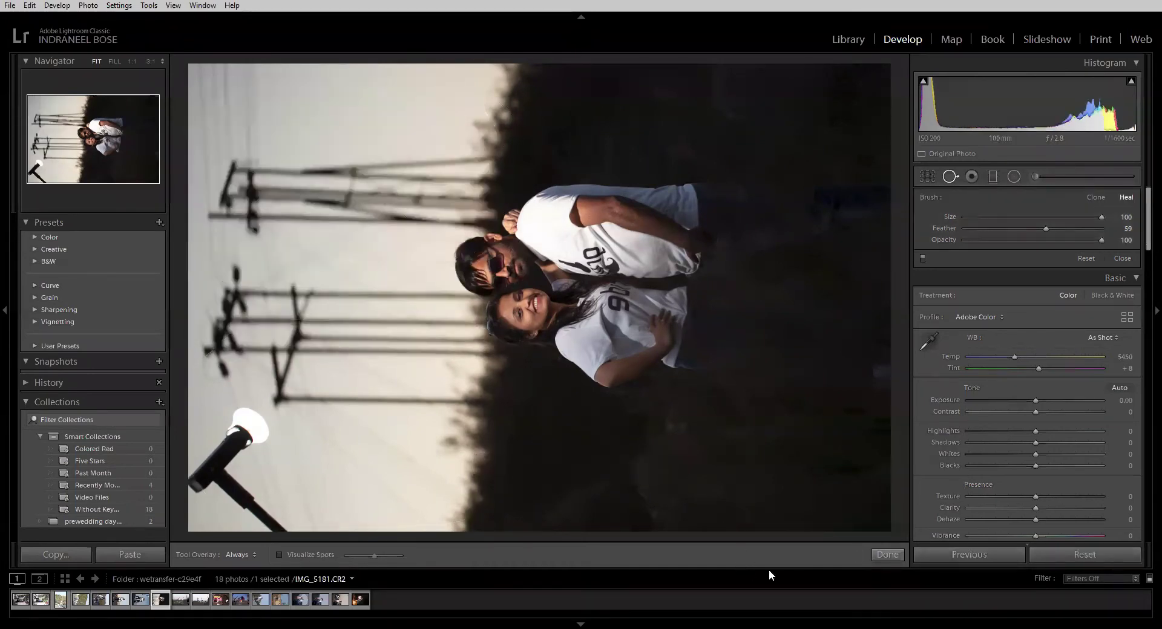
- Return to IMG_5196.CR2, with the couple on the rocks, and set the healing brush size to 77
right_click(162, 599)
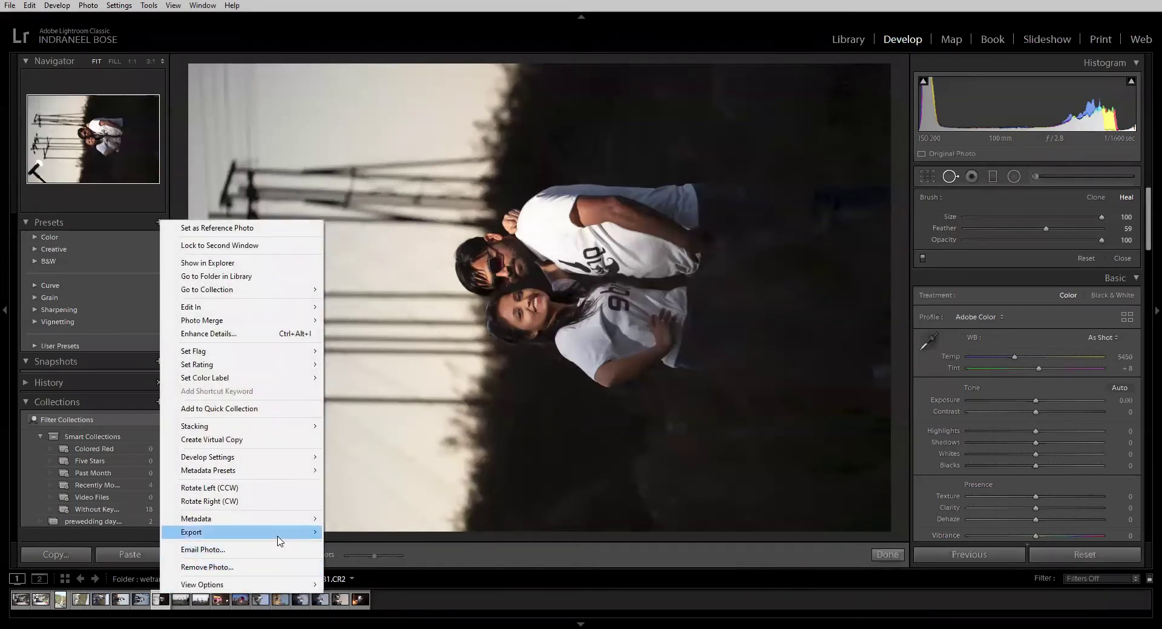
click(250, 599)
click(199, 600)
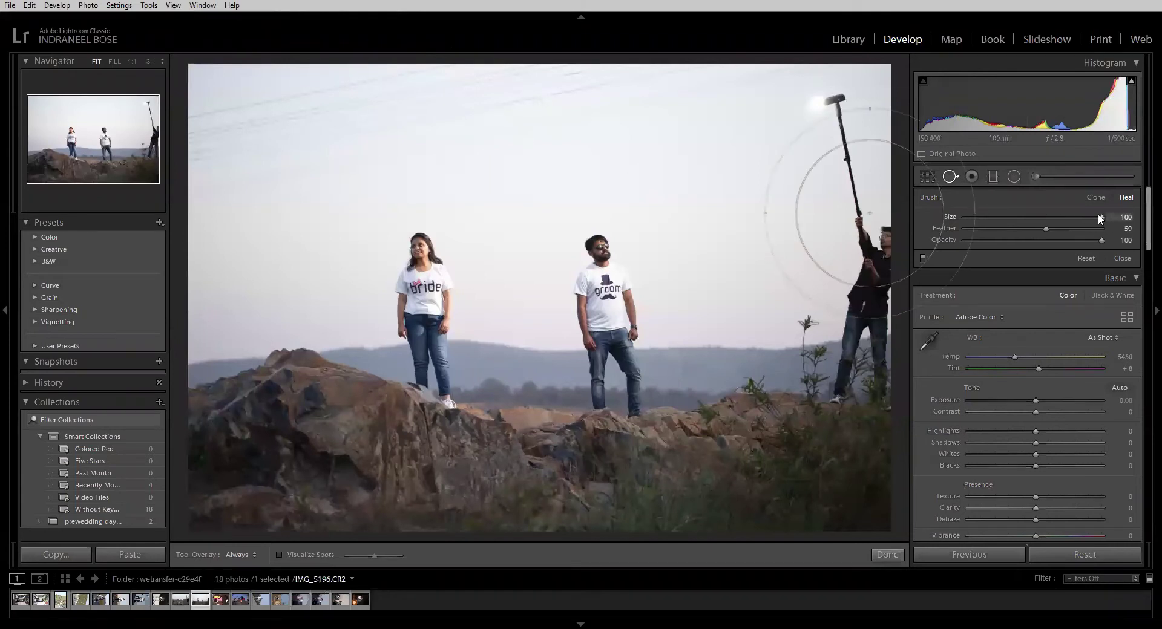
mouse_move(1098, 217)
mouse_down()
mouse_move(1027, 218)
mouse_move(1054, 216)
mouse_up()
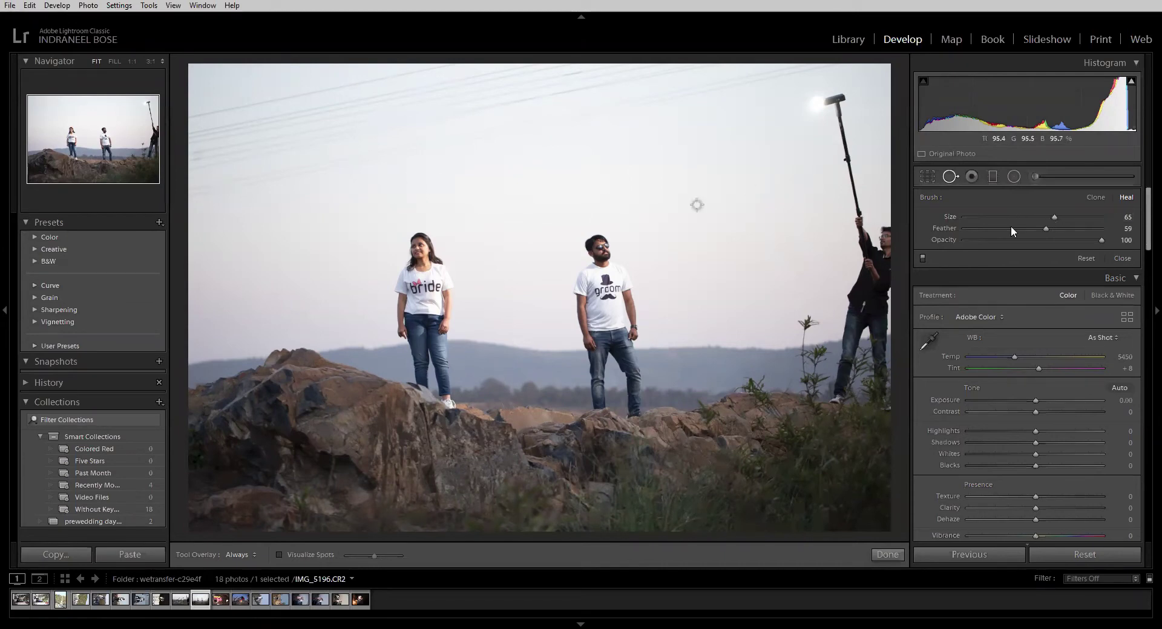
drag(1054, 216, 1069, 218)
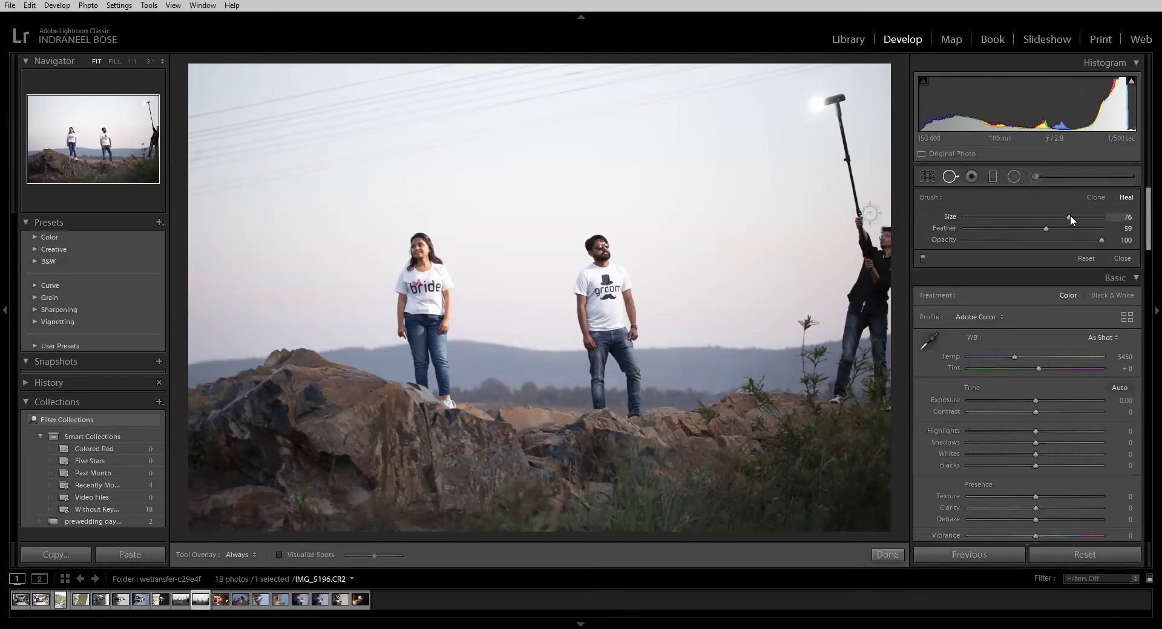
drag(1069, 217, 1070, 216)
- Paint a Heal stroke along the overhead wires across the sky and reposition its source area to the sky below
mouse_move(193, 192)
mouse_down()
mouse_move(475, 131)
mouse_move(643, 113)
mouse_move(808, 67)
mouse_up()
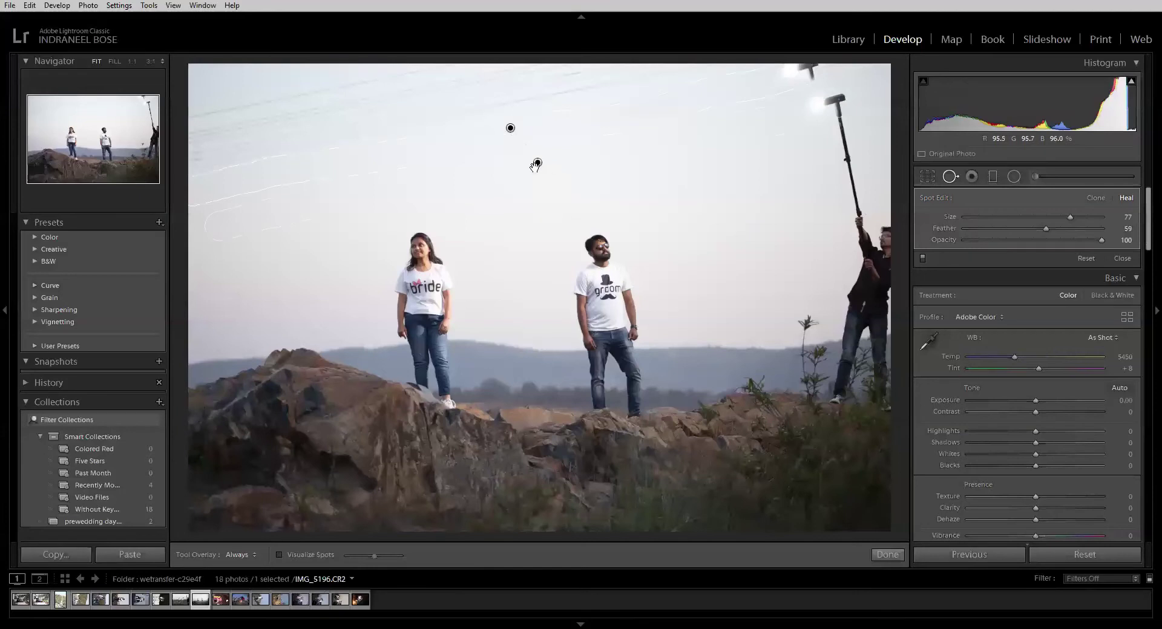
mouse_move(539, 163)
mouse_down()
mouse_move(503, 189)
mouse_move(506, 70)
mouse_move(630, 161)
mouse_up()
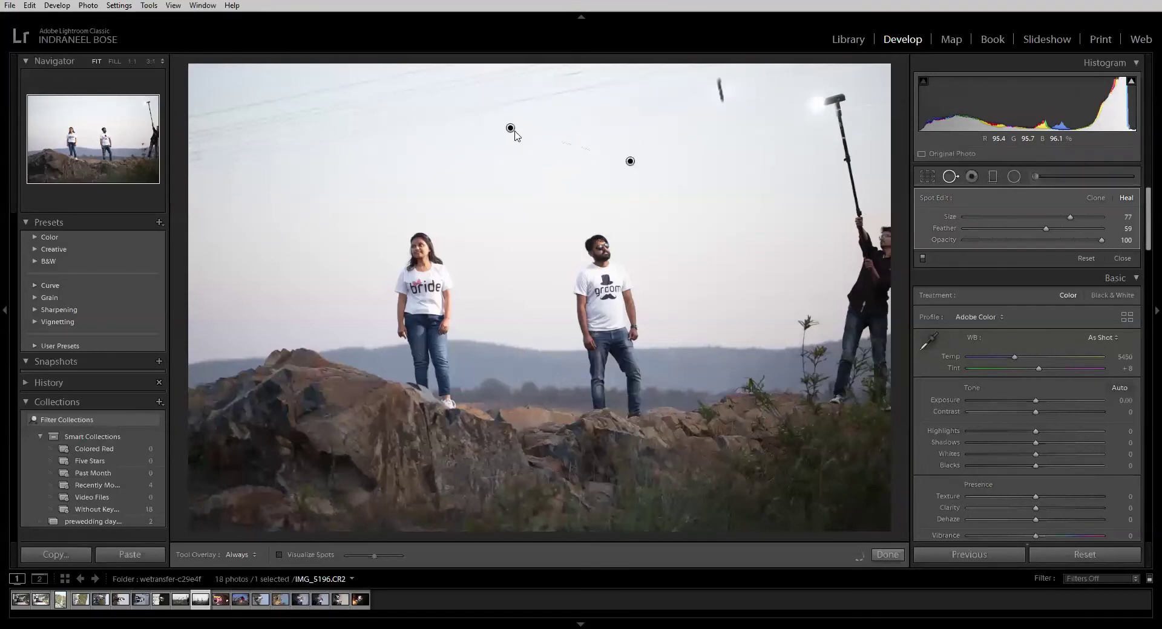
drag(631, 160, 529, 202)
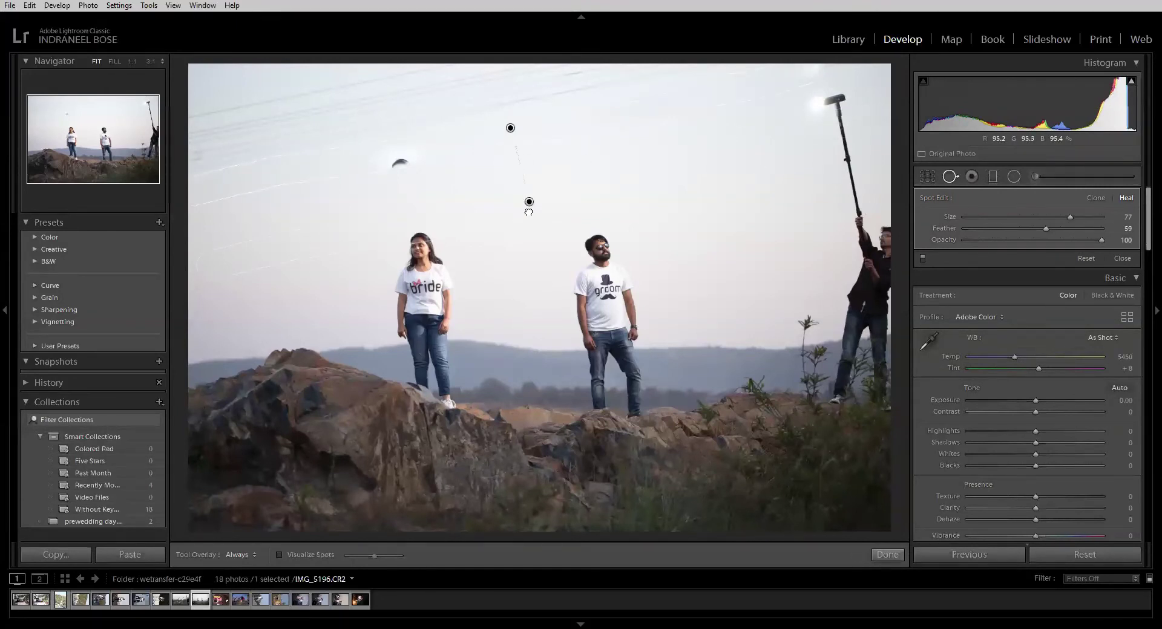
- Refine the first Heal stroke's source area and paint further Heal strokes over the remaining wires in the left part of the sky
drag(521, 191, 502, 159)
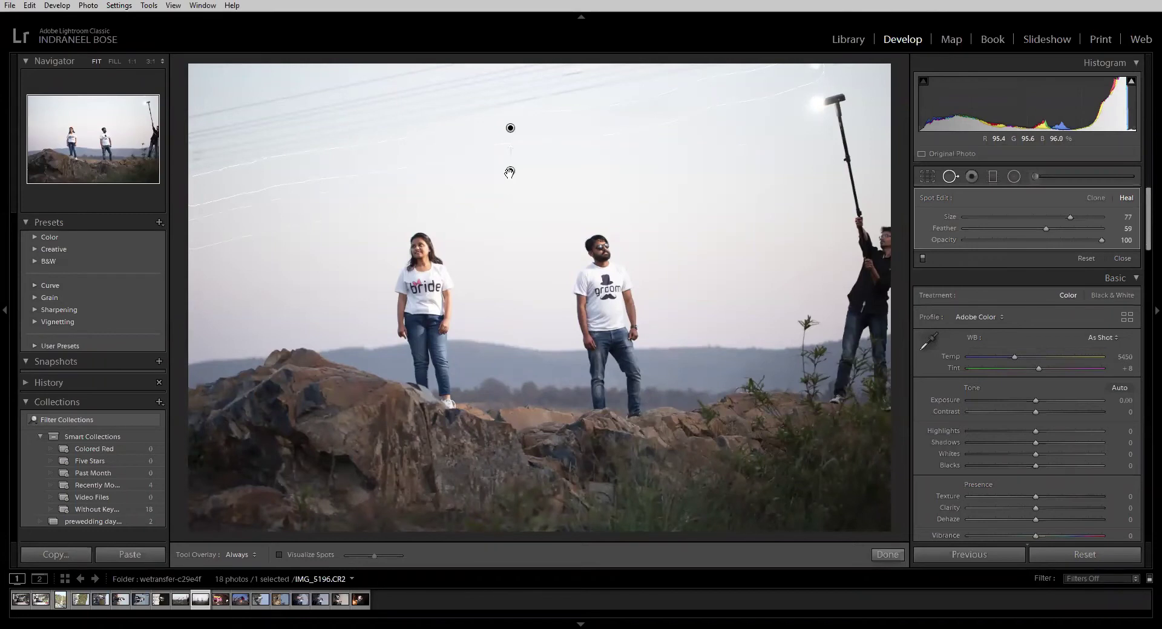
mouse_move(510, 172)
mouse_down()
mouse_move(526, 154)
mouse_move(528, 168)
mouse_up()
mouse_move(657, 64)
mouse_down()
mouse_move(174, 154)
mouse_move(200, 172)
mouse_up()
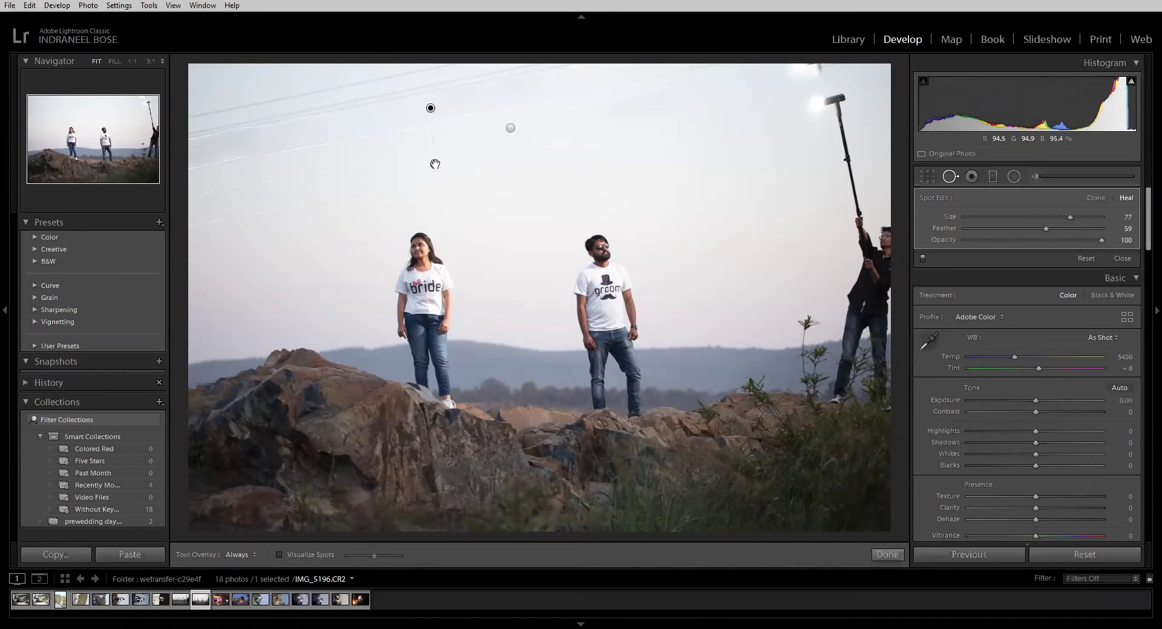
drag(434, 164, 443, 183)
mouse_move(189, 172)
mouse_down()
mouse_move(300, 136)
mouse_move(412, 128)
mouse_up()
mouse_move(193, 138)
mouse_down()
mouse_move(354, 100)
mouse_move(576, 74)
mouse_up()
mouse_move(383, 71)
mouse_down()
mouse_move(179, 120)
mouse_move(199, 119)
mouse_up()
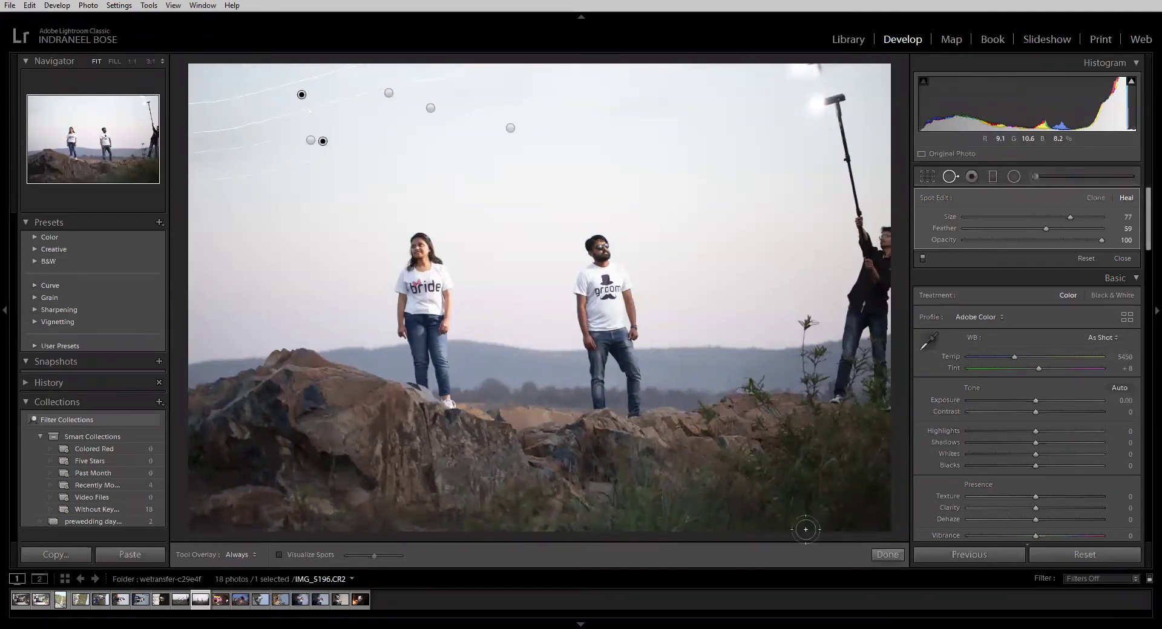
- Briefly show the crop overlay, return to spot removal, and heal the wires in the right part of the sky using clear sky as source
click(928, 177)
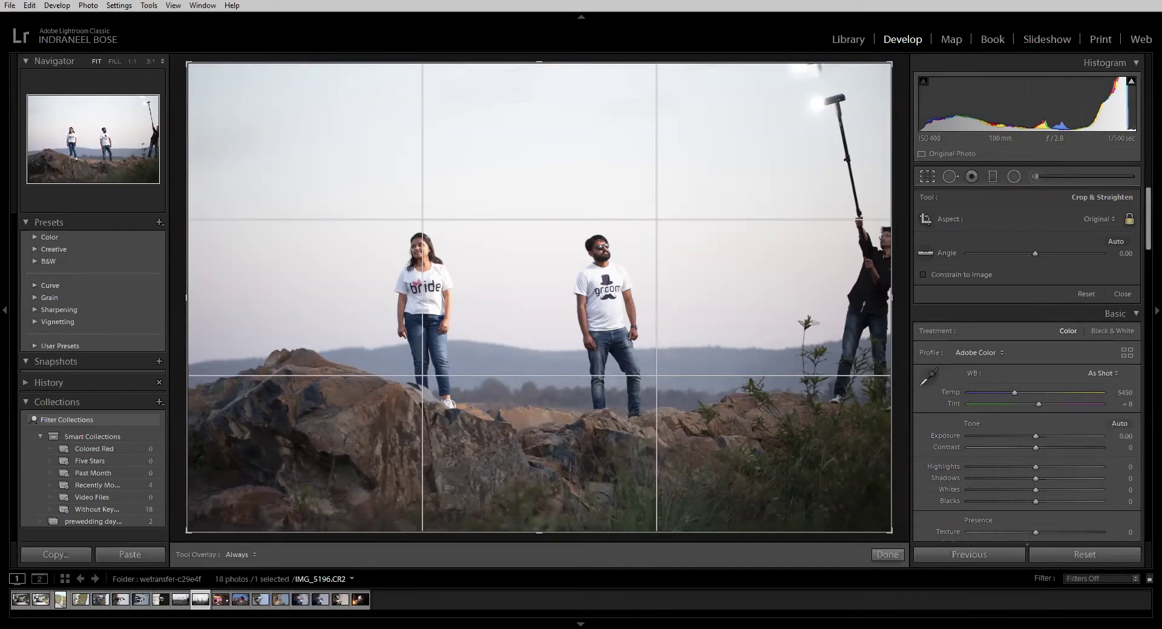
click(950, 176)
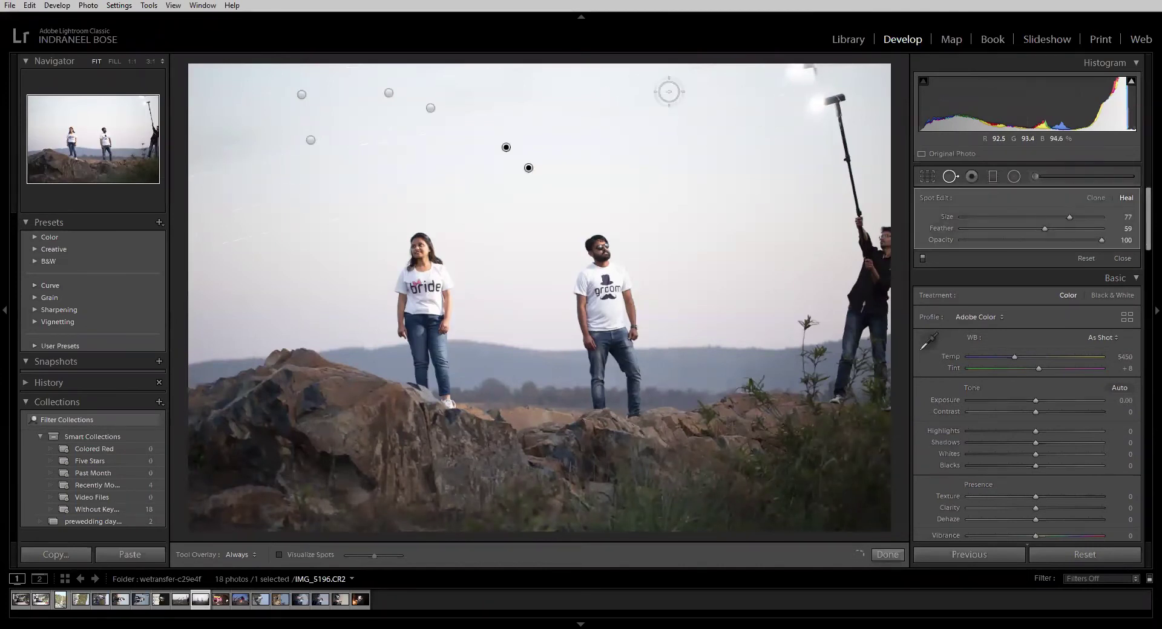
drag(669, 92, 682, 116)
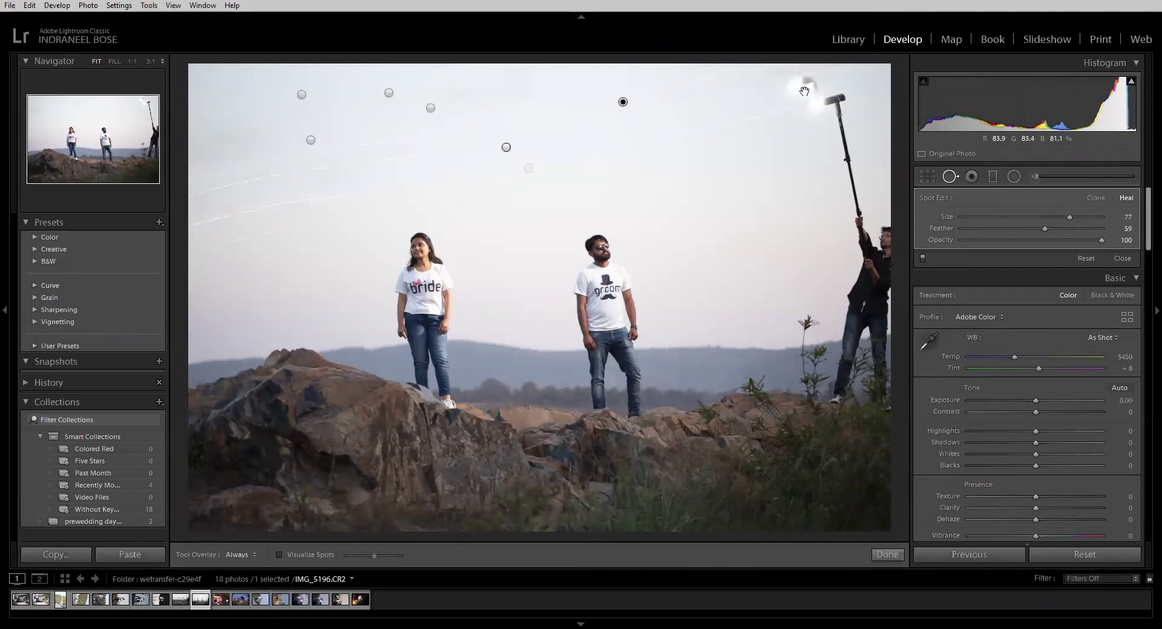
drag(646, 131, 654, 177)
- Paint a Heal stroke over the light and its pole, and place the source area on the clear sky beside it
click(812, 90)
drag(839, 115, 847, 119)
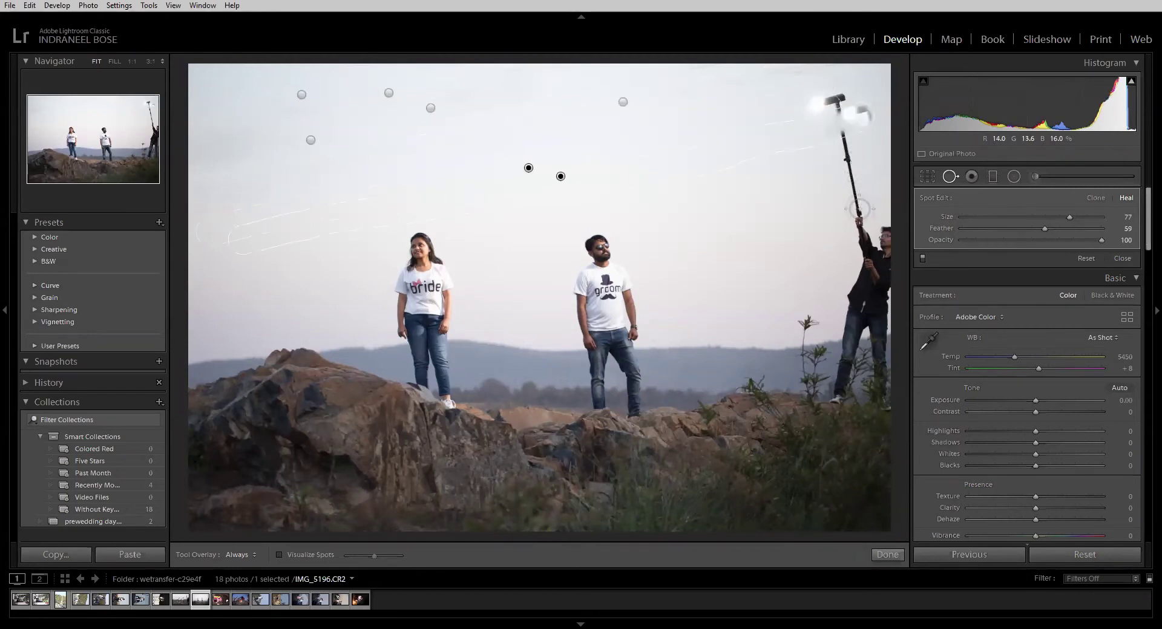
mouse_move(856, 208)
mouse_down()
mouse_move(848, 101)
mouse_move(809, 104)
mouse_move(852, 109)
mouse_move(866, 125)
mouse_move(820, 109)
mouse_move(822, 120)
mouse_move(809, 104)
mouse_move(863, 108)
mouse_move(866, 122)
mouse_move(826, 112)
mouse_move(850, 204)
mouse_up()
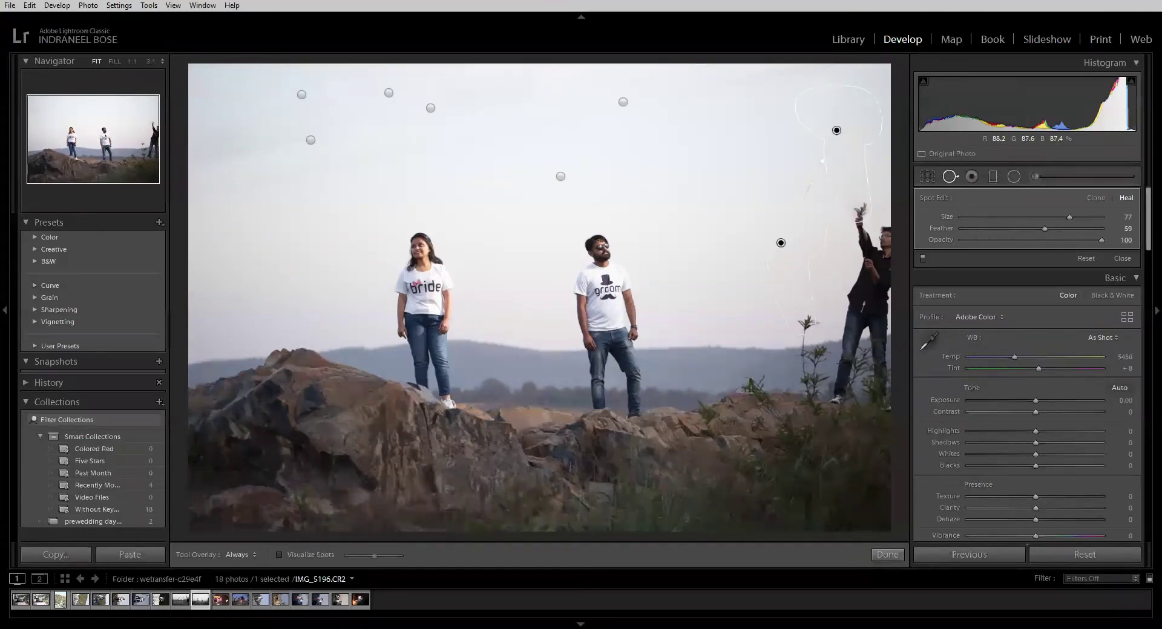
drag(762, 213, 764, 210)
- Try Heal strokes over the upper body of the assistant at the photo's right edge, undoing the first and adjusting the second's source
mouse_move(861, 233)
mouse_down()
mouse_move(889, 249)
mouse_move(872, 248)
mouse_move(861, 284)
mouse_up()
key(ctrl+z)
mouse_move(864, 248)
mouse_down()
mouse_move(861, 216)
mouse_move(865, 244)
mouse_move(880, 235)
mouse_move(887, 322)
mouse_move(841, 326)
mouse_move(863, 254)
mouse_move(858, 277)
mouse_up()
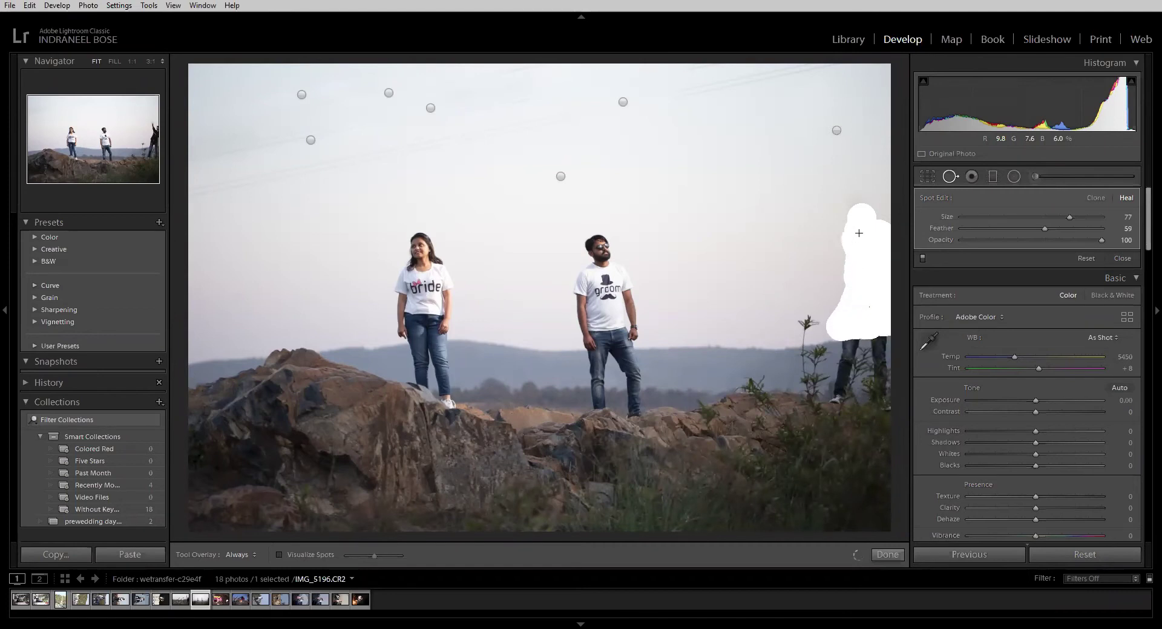
drag(856, 227, 856, 228)
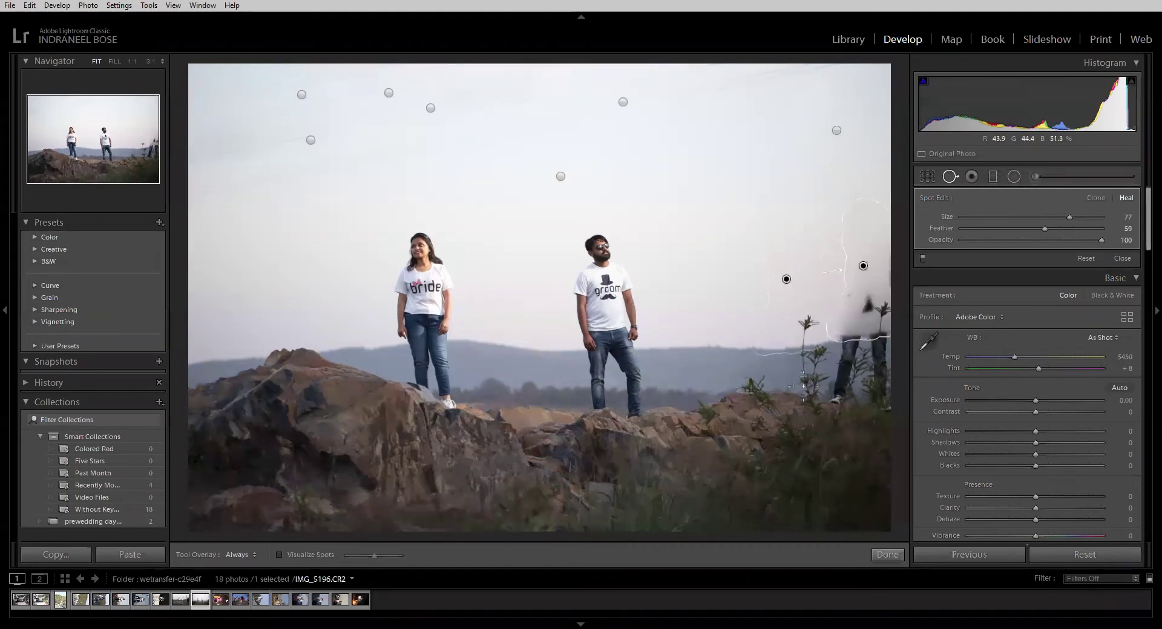
mouse_move(784, 280)
mouse_down()
mouse_move(760, 228)
mouse_move(732, 260)
mouse_move(731, 270)
mouse_move(819, 283)
mouse_move(847, 270)
mouse_move(833, 233)
mouse_move(835, 245)
mouse_move(712, 272)
mouse_move(779, 266)
mouse_up()
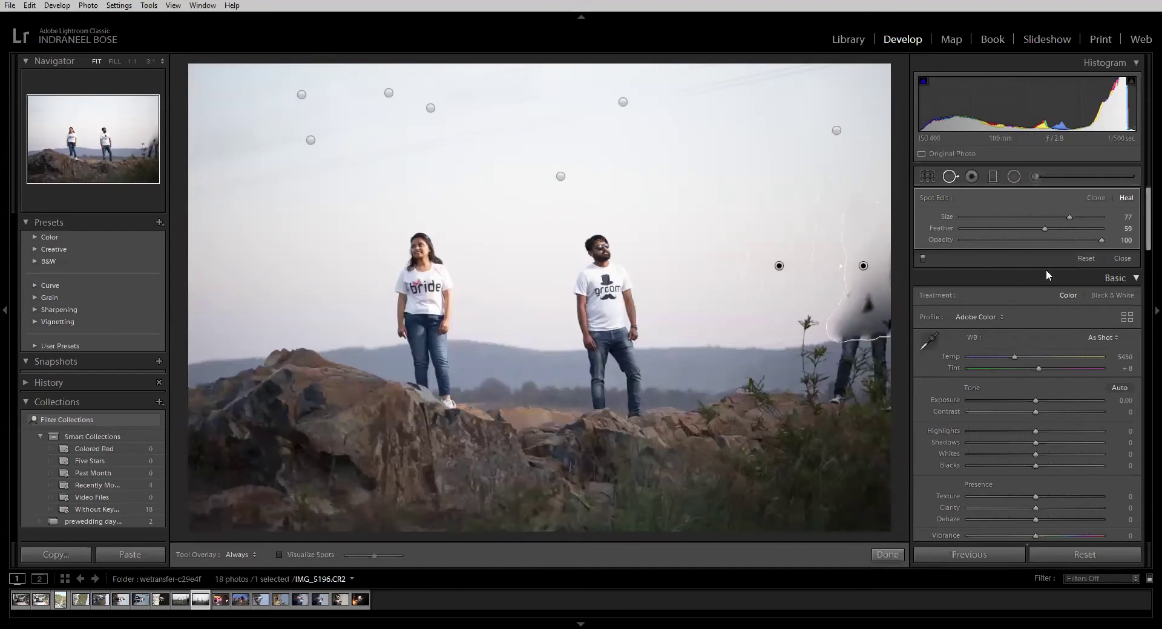
- Try Clone mode on the assistant spot with feather 0 and opacity 100, testing source areas in the neighbouring sky
click(1095, 198)
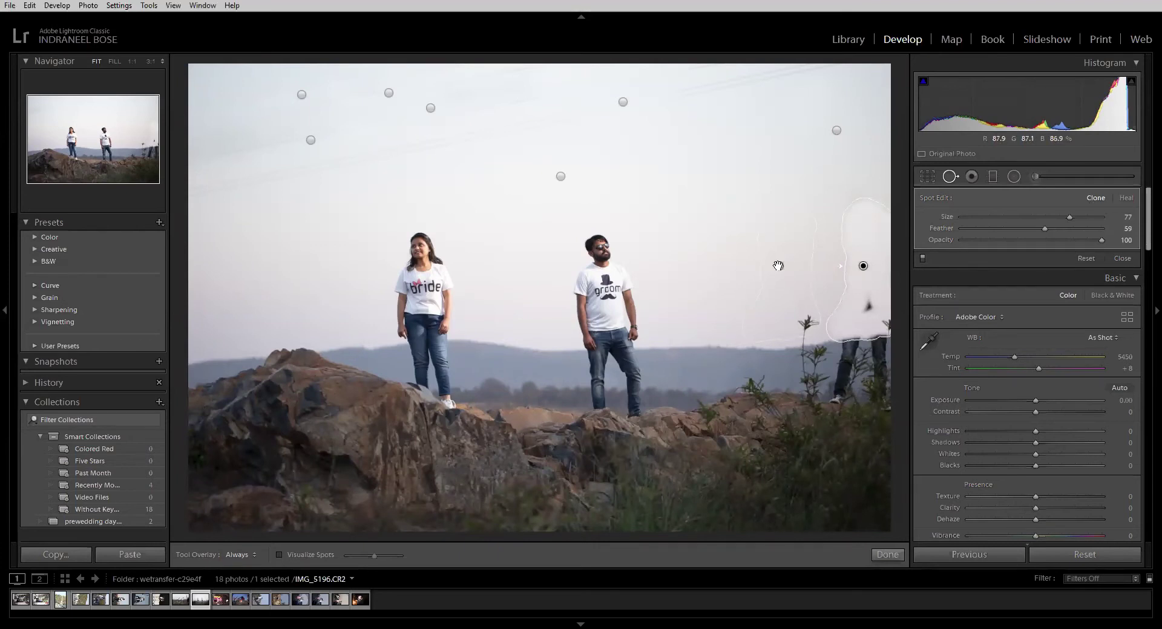
drag(777, 265, 735, 274)
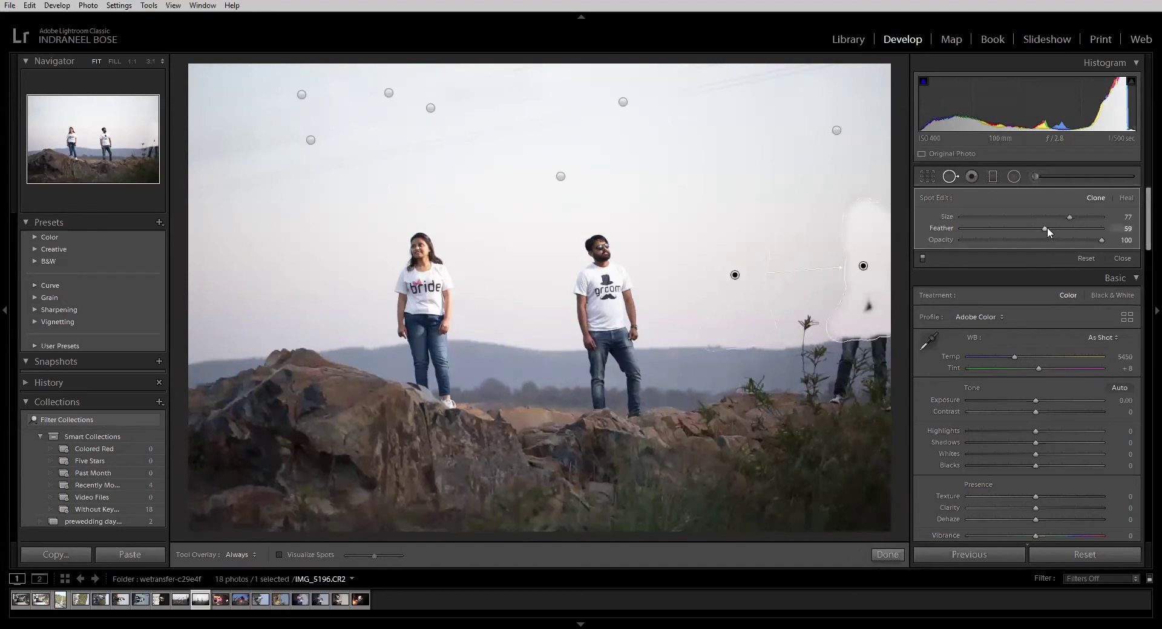
mouse_move(1100, 241)
mouse_down()
mouse_move(1039, 241)
mouse_move(1111, 240)
mouse_up()
mouse_move(1042, 228)
mouse_down()
mouse_move(1115, 235)
mouse_move(928, 223)
mouse_up()
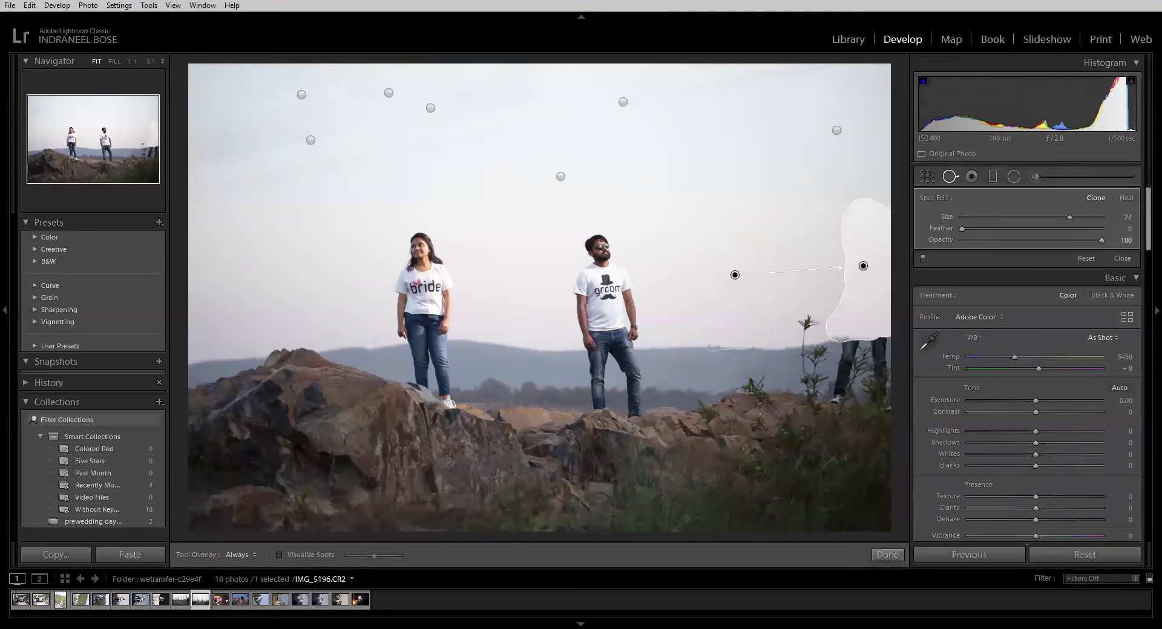
mouse_move(746, 275)
mouse_down()
mouse_move(817, 270)
mouse_move(807, 267)
mouse_up()
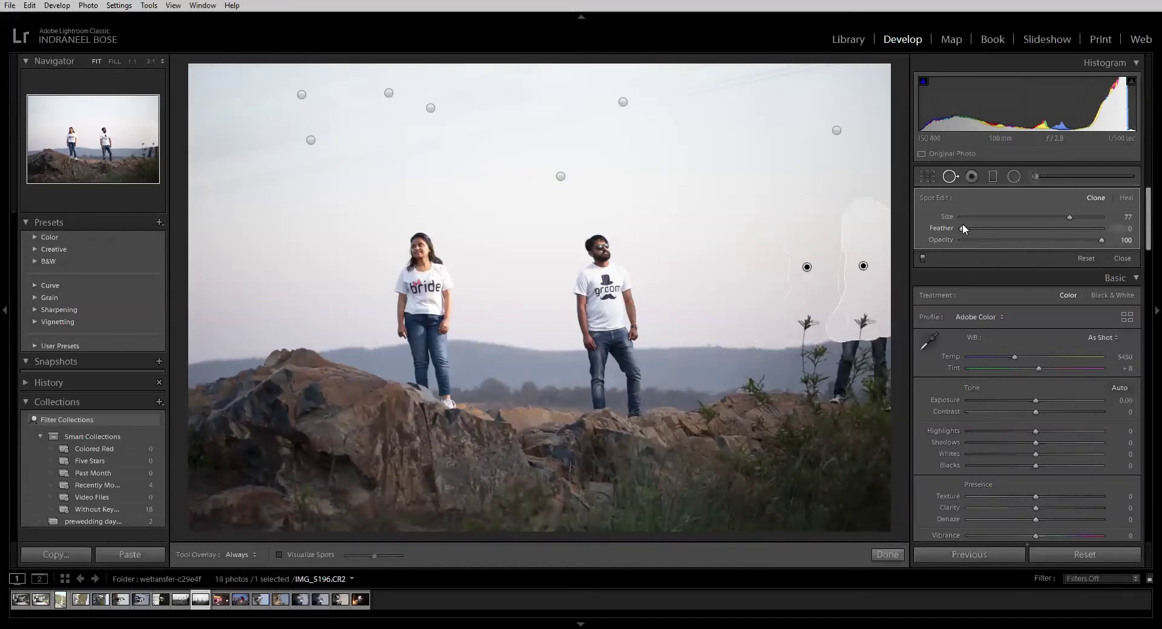
- Try a feather of 89 on the cloned spot, and undo the latest feather and source changes
drag(962, 228, 1084, 230)
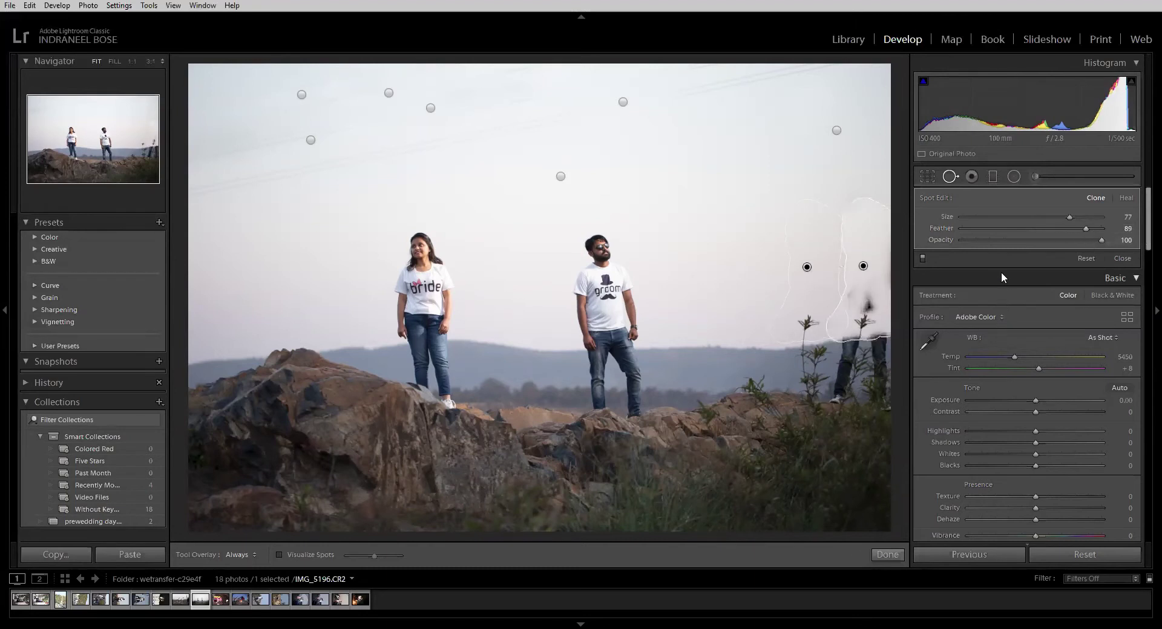
key(ctrl+z)
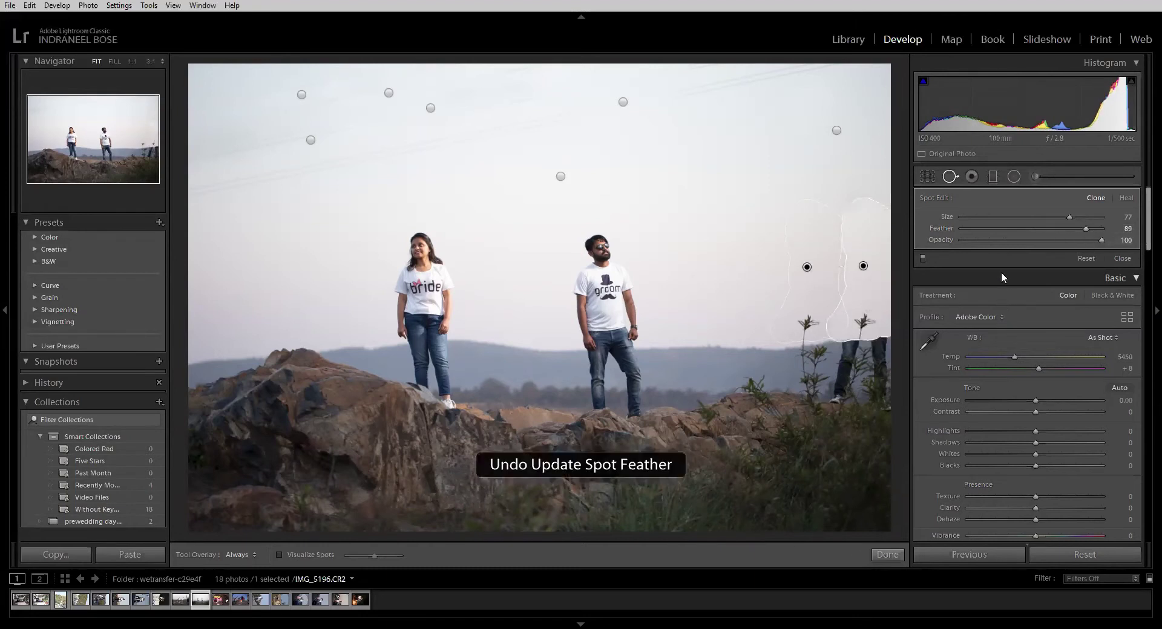
key(ctrl+z)
key(ctrl+z)
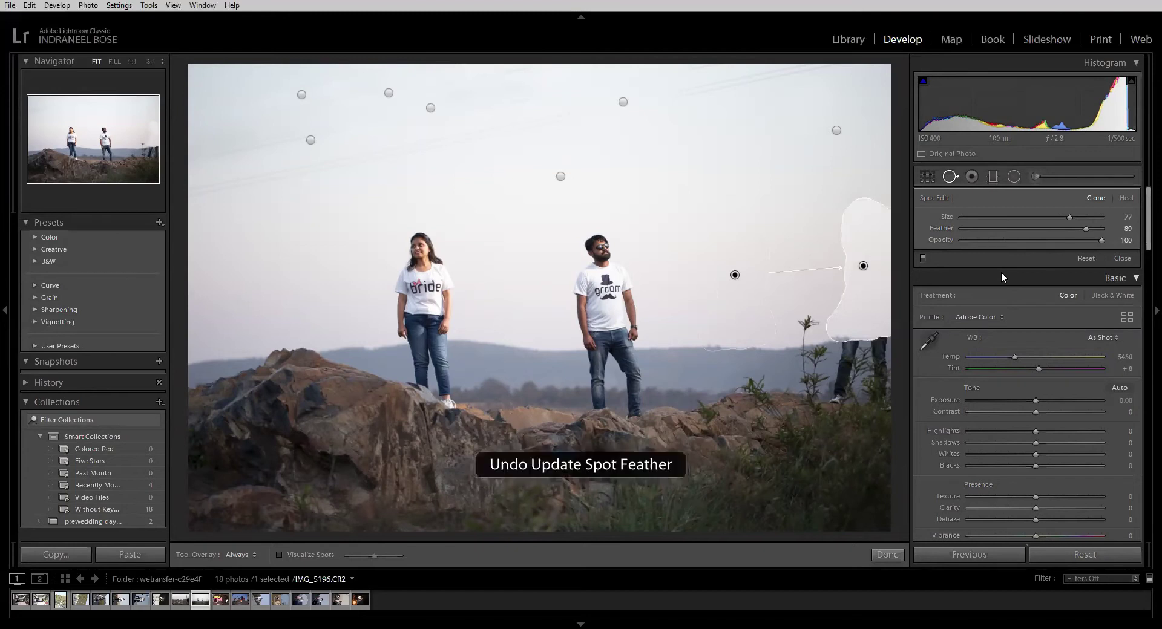
- Switch the assistant spot back to Heal, move its source closer, and set the feather to 47
click(1126, 199)
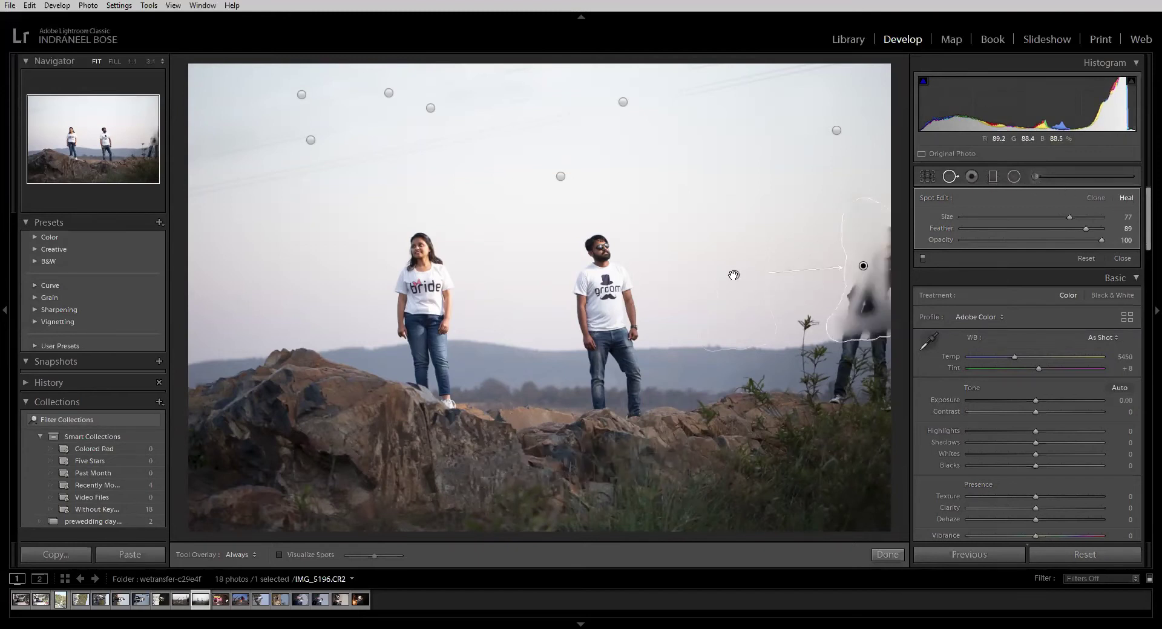
drag(733, 275, 803, 269)
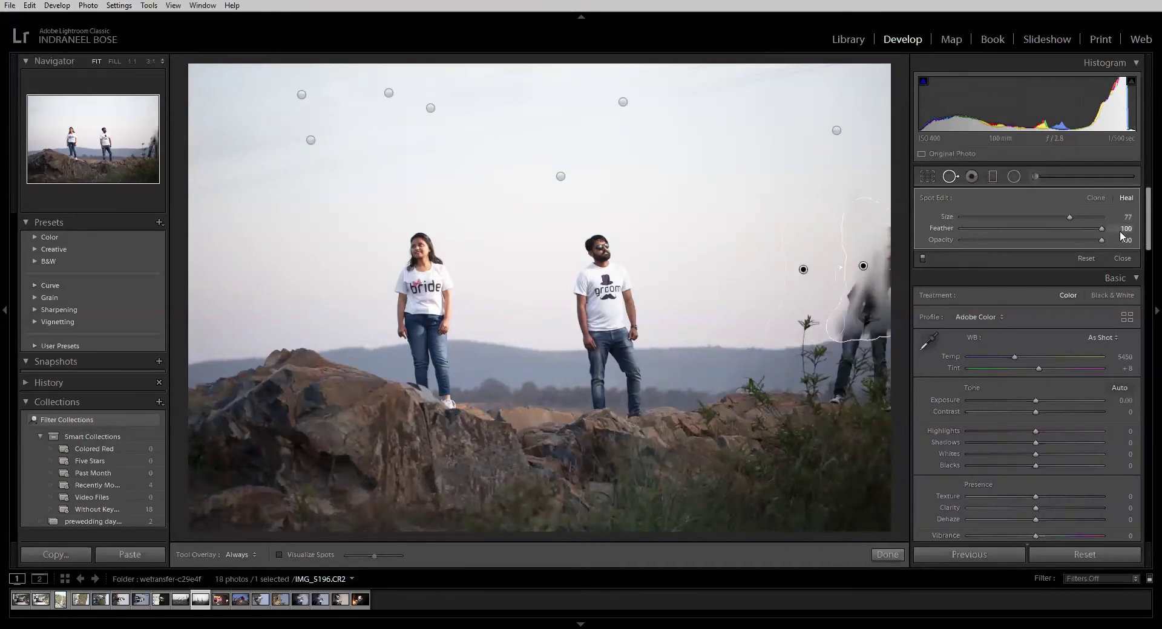
drag(1120, 230, 1021, 231)
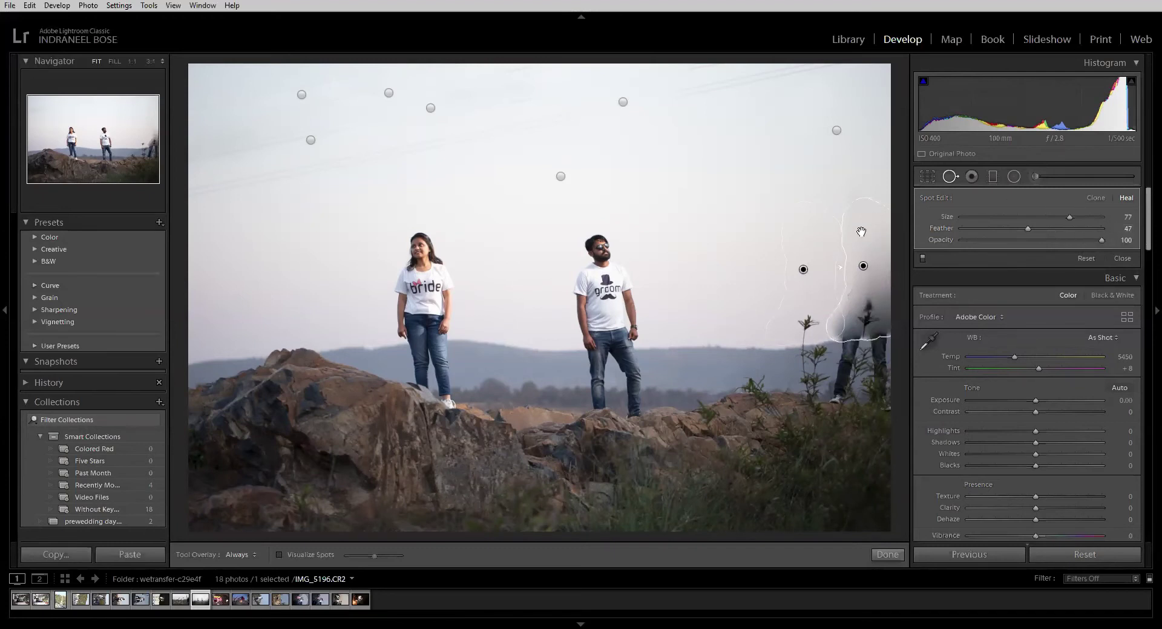
- Try shifting the healed spot off the assistant, and undo all edits back to before that spot was painted
drag(863, 266, 825, 250)
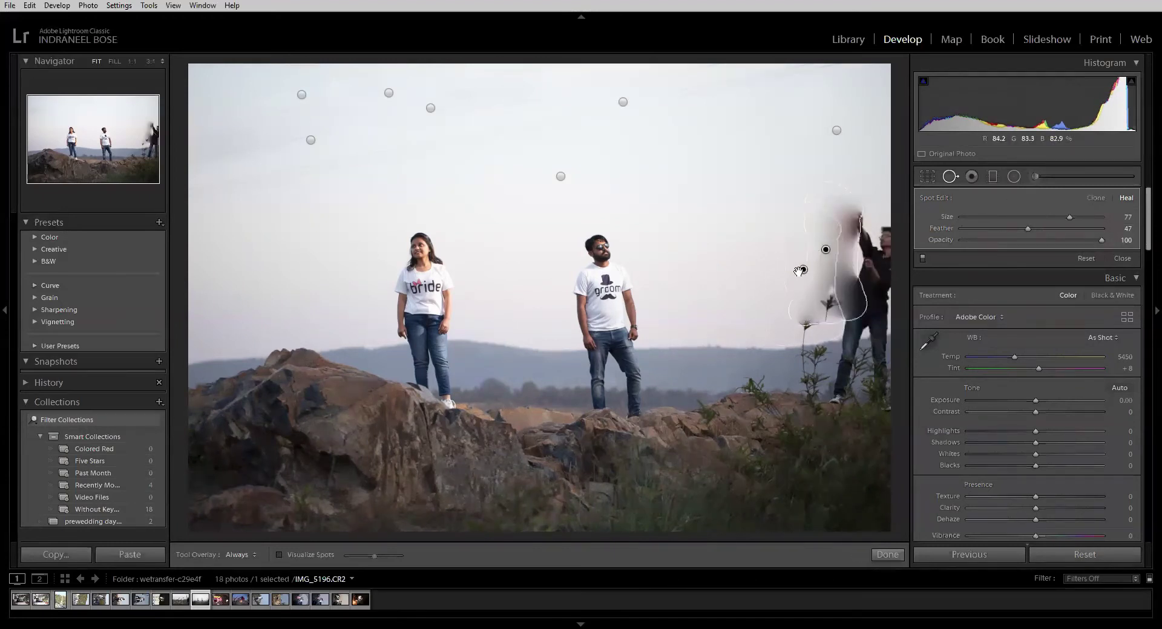
key(ctrl+z)
key(ctrl+z)
key(ctrl+z)
key(ctrl+z)
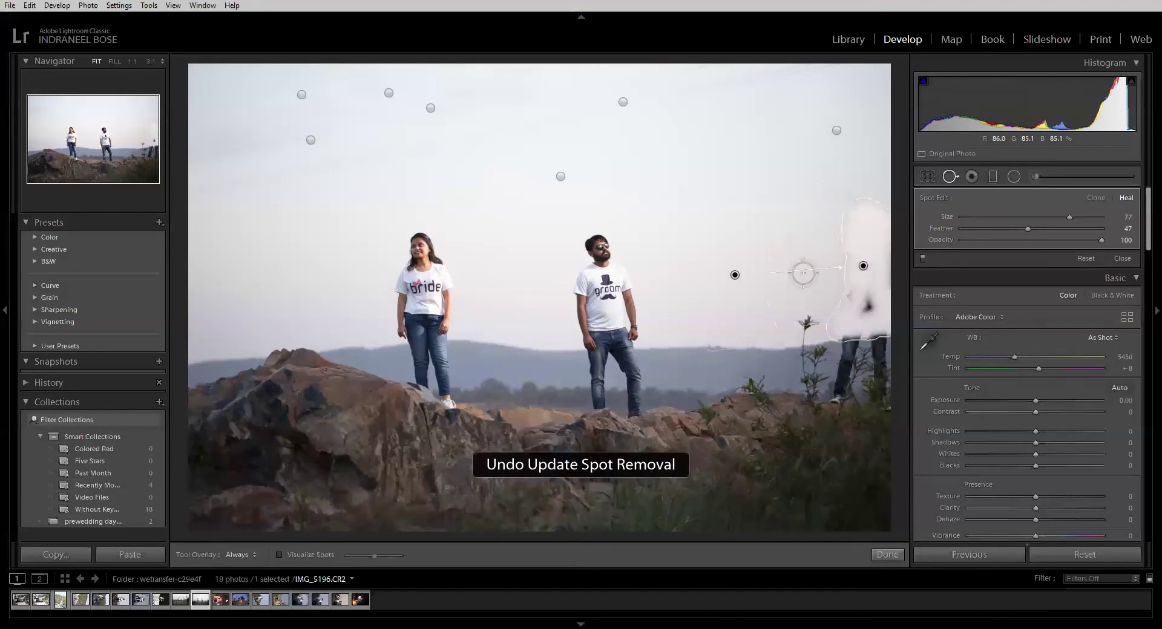
key(ctrl+z)
key(ctrl+z)
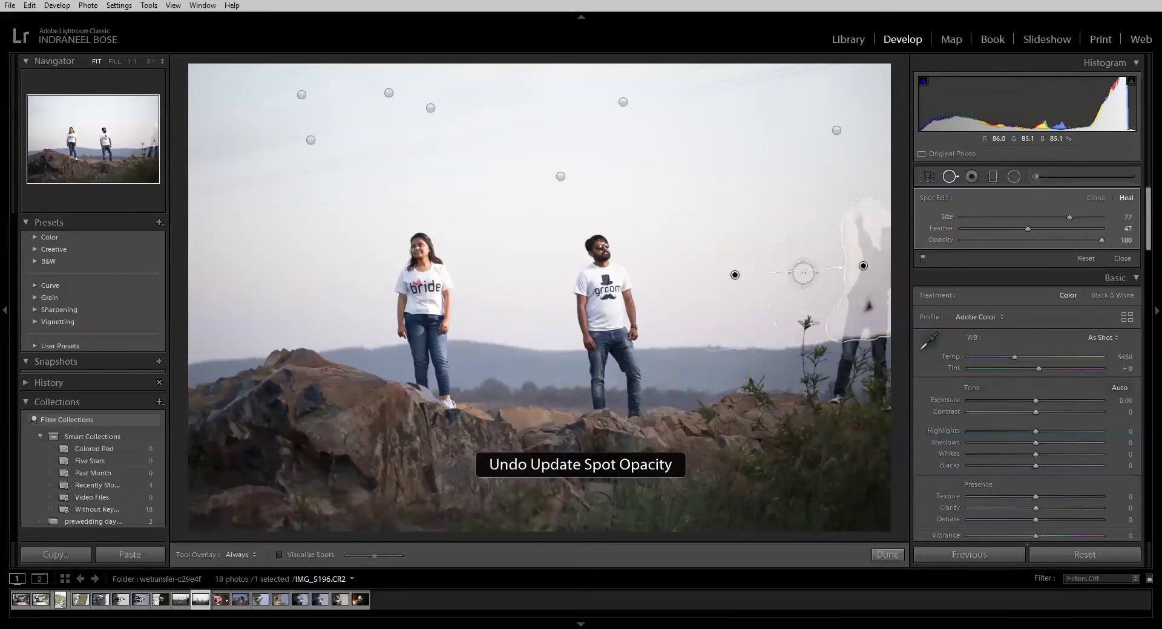
key(ctrl+z)
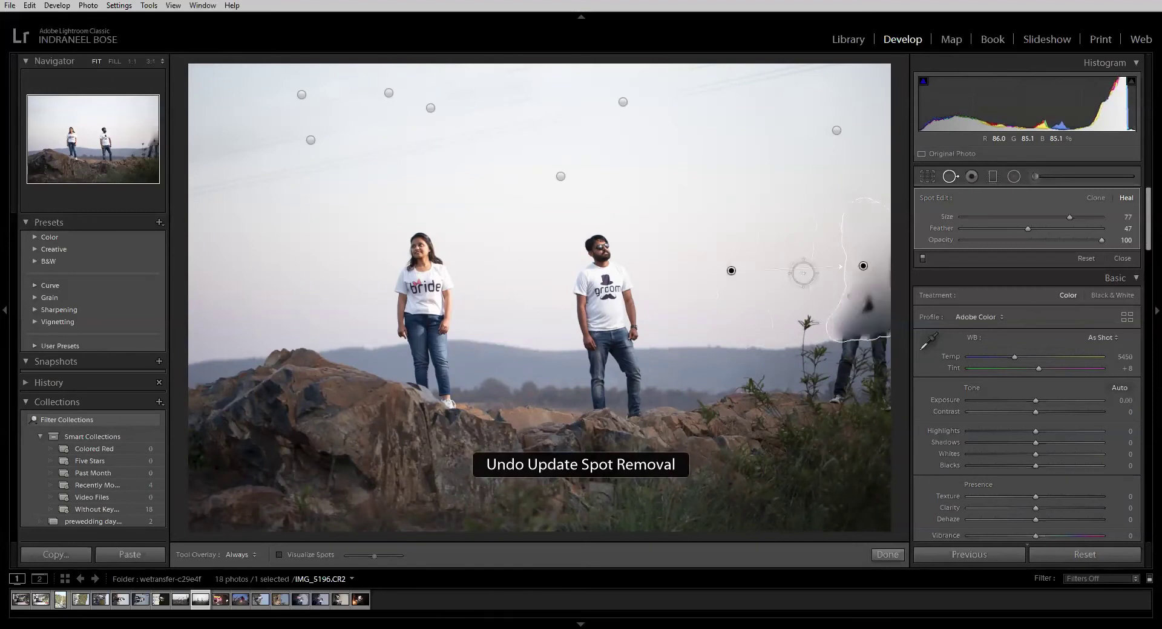
key(ctrl+z)
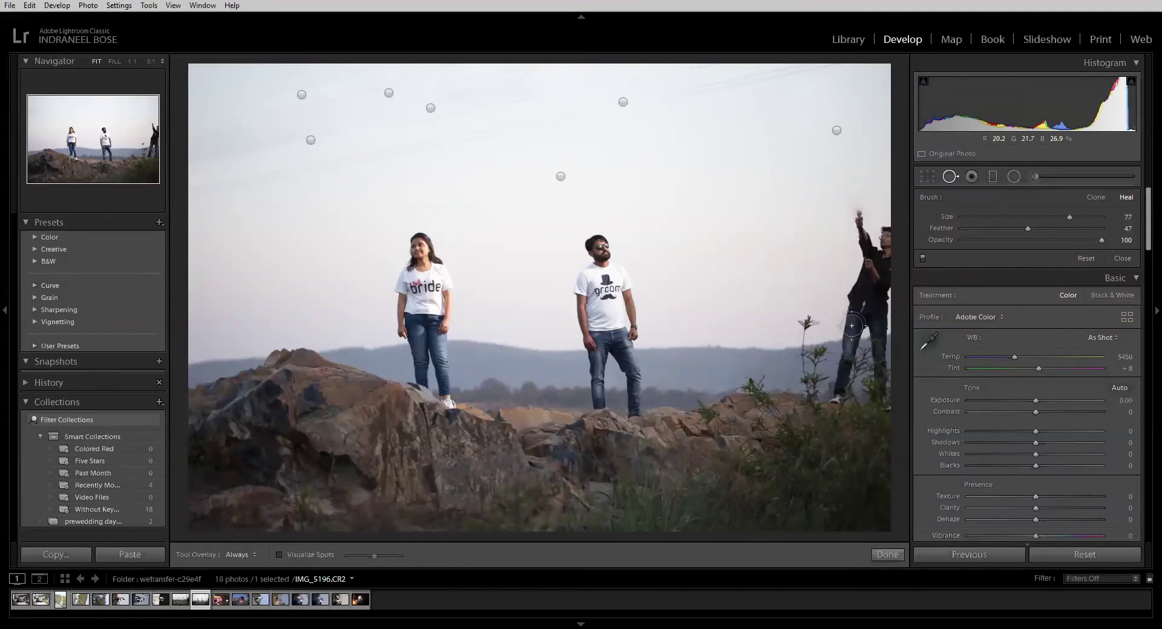
- Paint separate Heal strokes over the assistant's upper body and legs, sourcing them from the nearby sky and the distant hills above the rocks
mouse_move(850, 328)
mouse_down()
mouse_move(885, 315)
mouse_move(861, 210)
mouse_move(890, 239)
mouse_move(889, 290)
mouse_move(855, 293)
mouse_move(851, 316)
mouse_up()
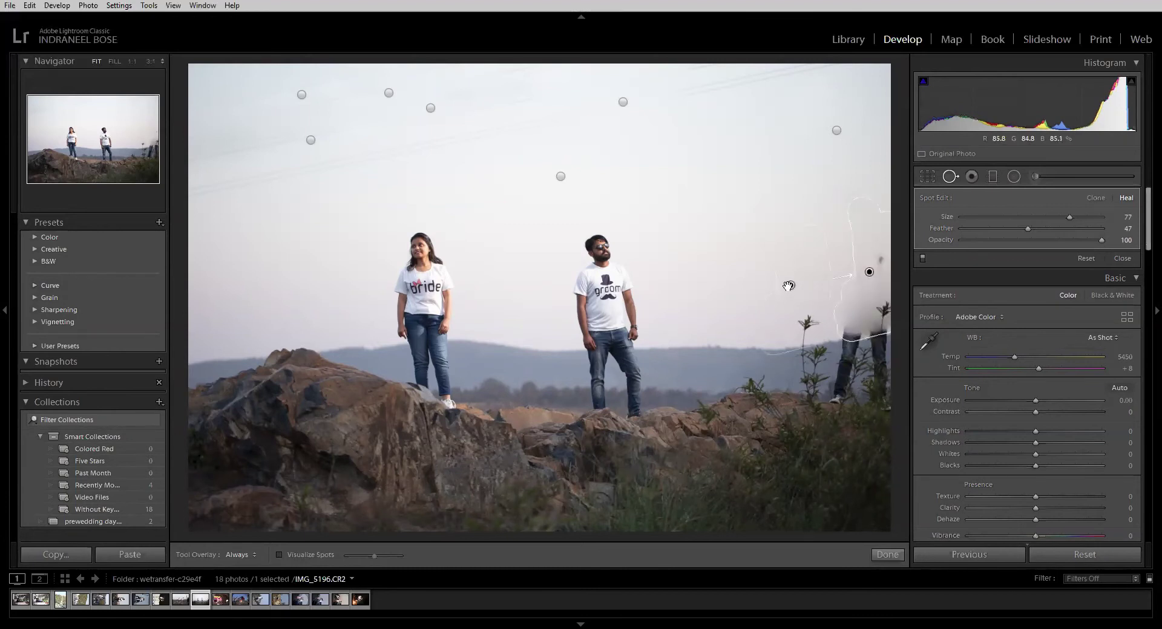
drag(788, 286, 787, 260)
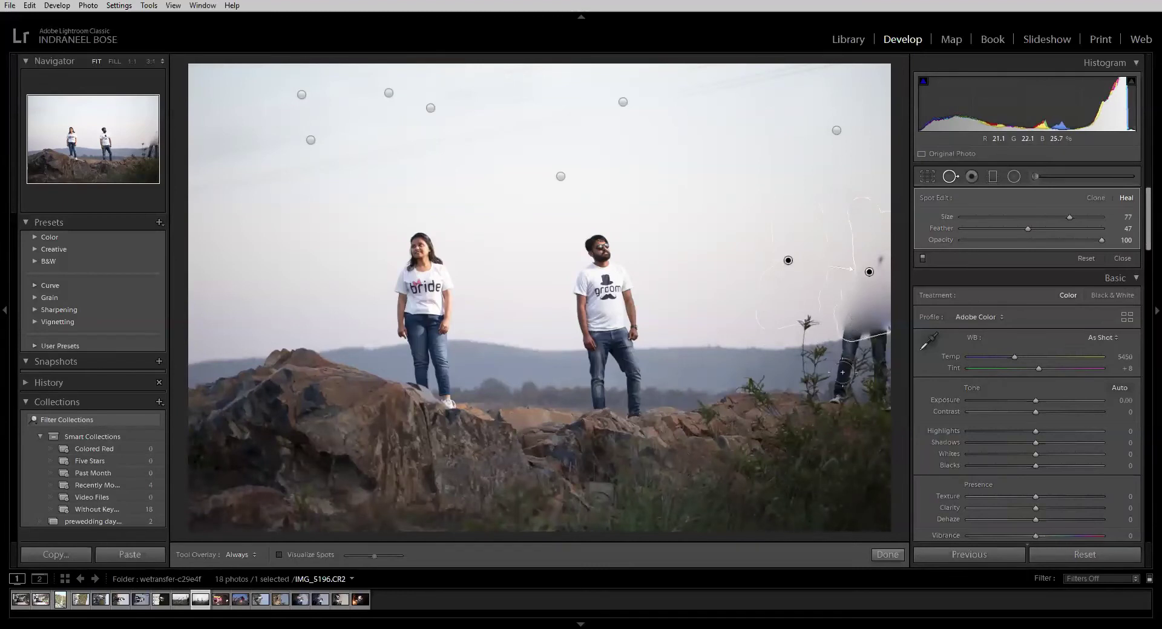
mouse_move(838, 390)
mouse_down()
mouse_move(859, 334)
mouse_move(863, 353)
mouse_move(885, 360)
mouse_move(887, 341)
mouse_up()
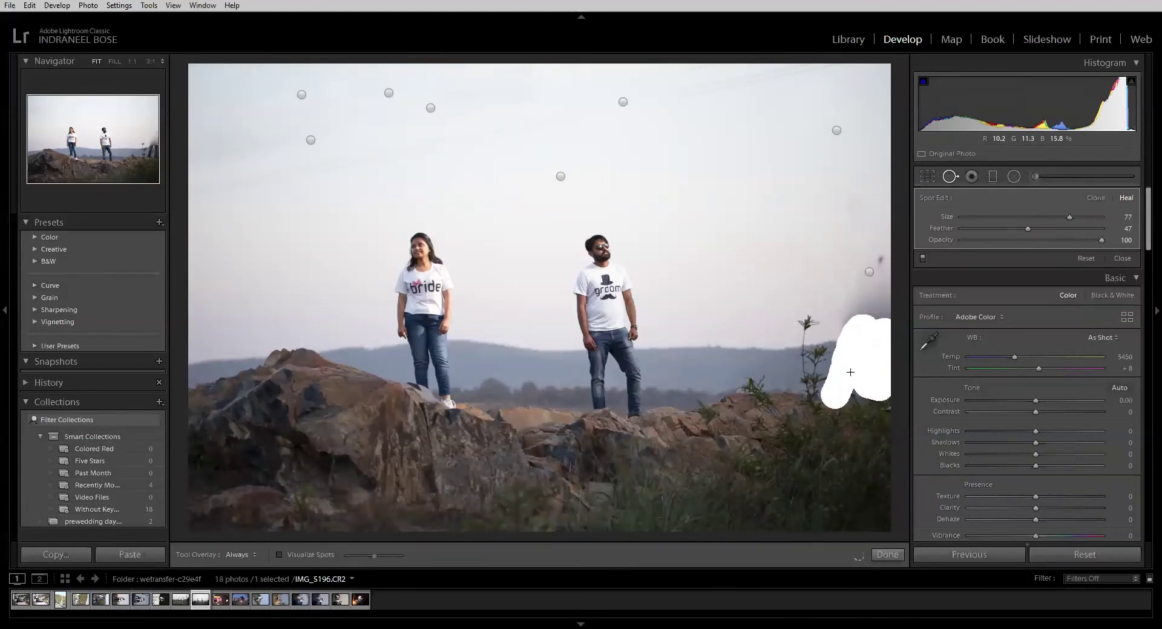
drag(889, 388, 888, 390)
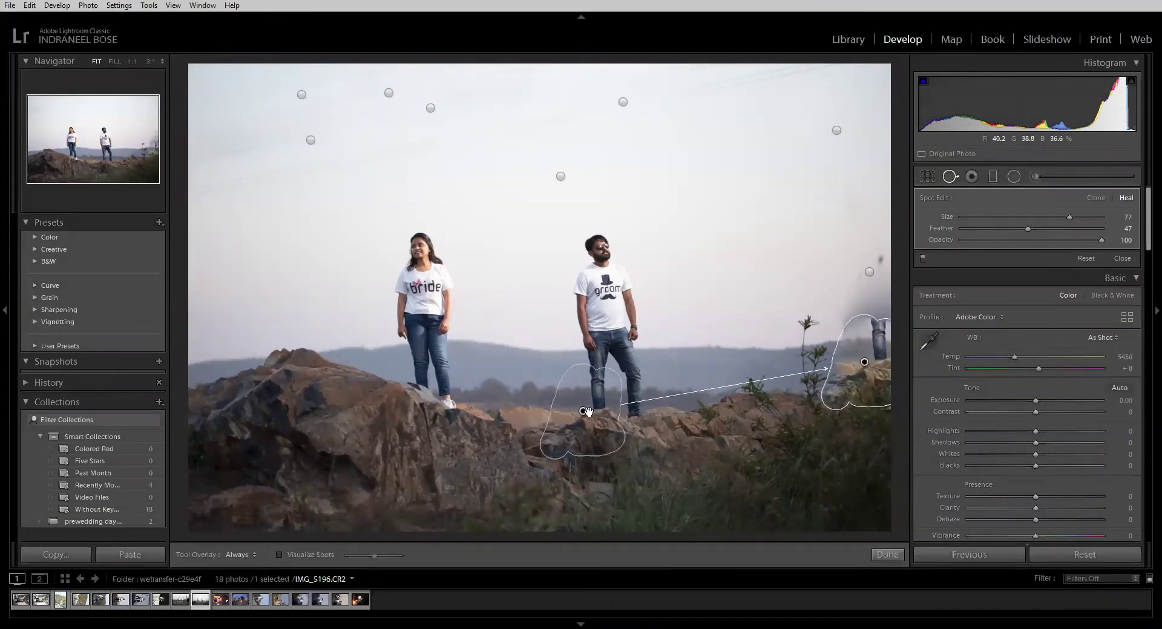
mouse_move(580, 411)
mouse_down()
mouse_move(605, 418)
mouse_move(678, 371)
mouse_move(700, 373)
mouse_up()
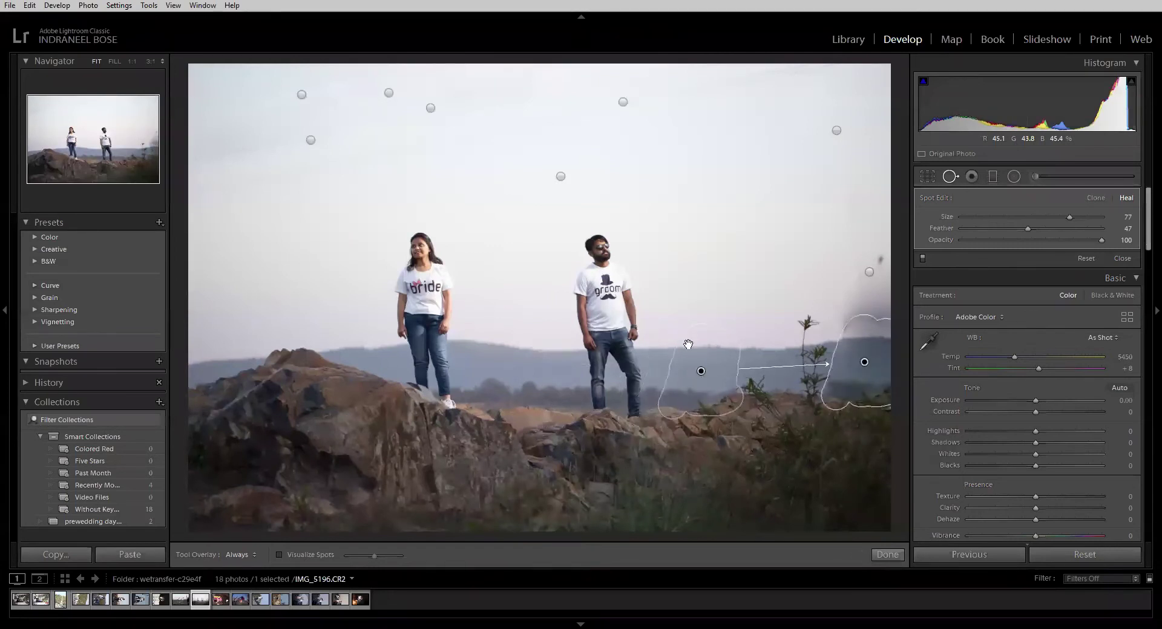
- Try moving the heal spot on the assistant's upper body, undo the move, and finish spot removal
click(869, 272)
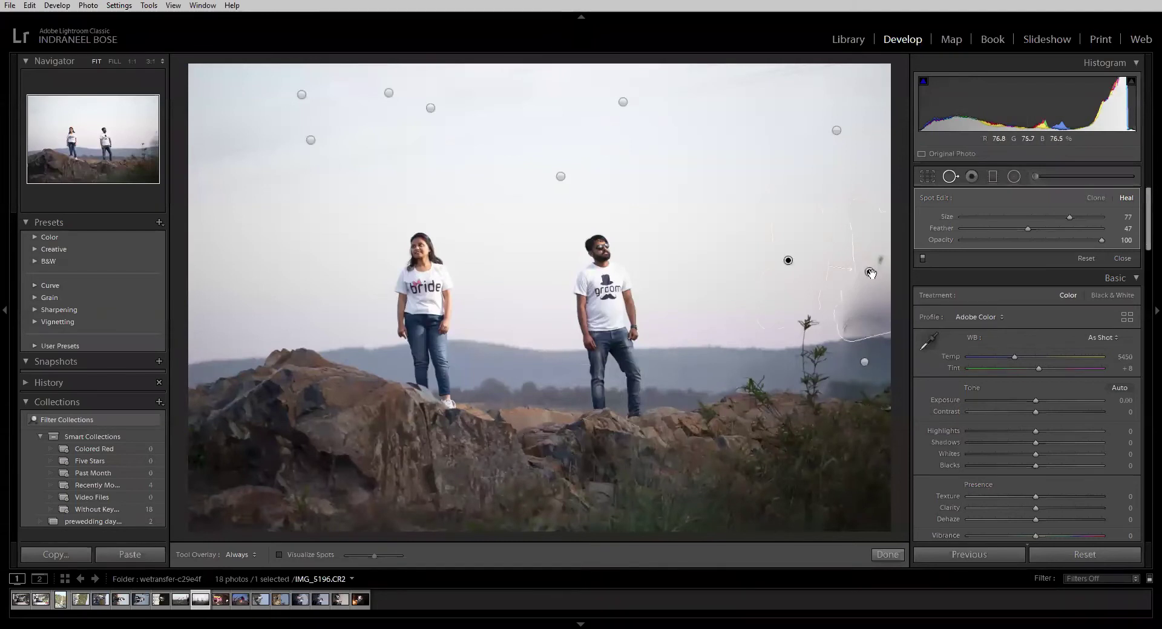
mouse_move(881, 254)
mouse_down()
mouse_move(879, 265)
mouse_move(828, 234)
mouse_move(858, 266)
mouse_up()
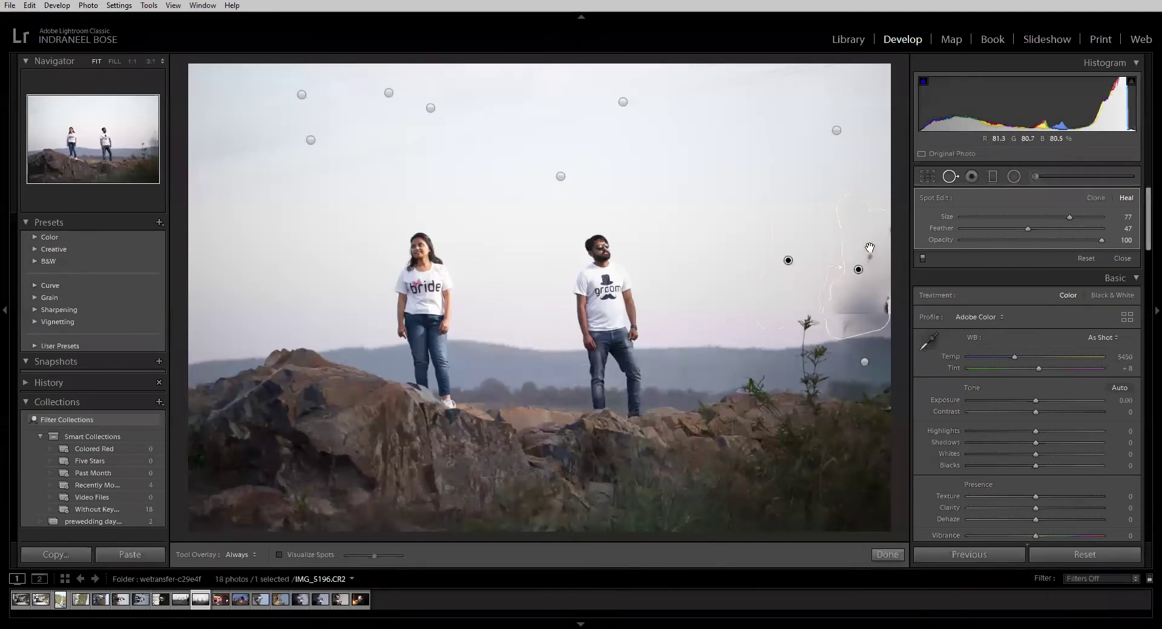
key(ctrl+z)
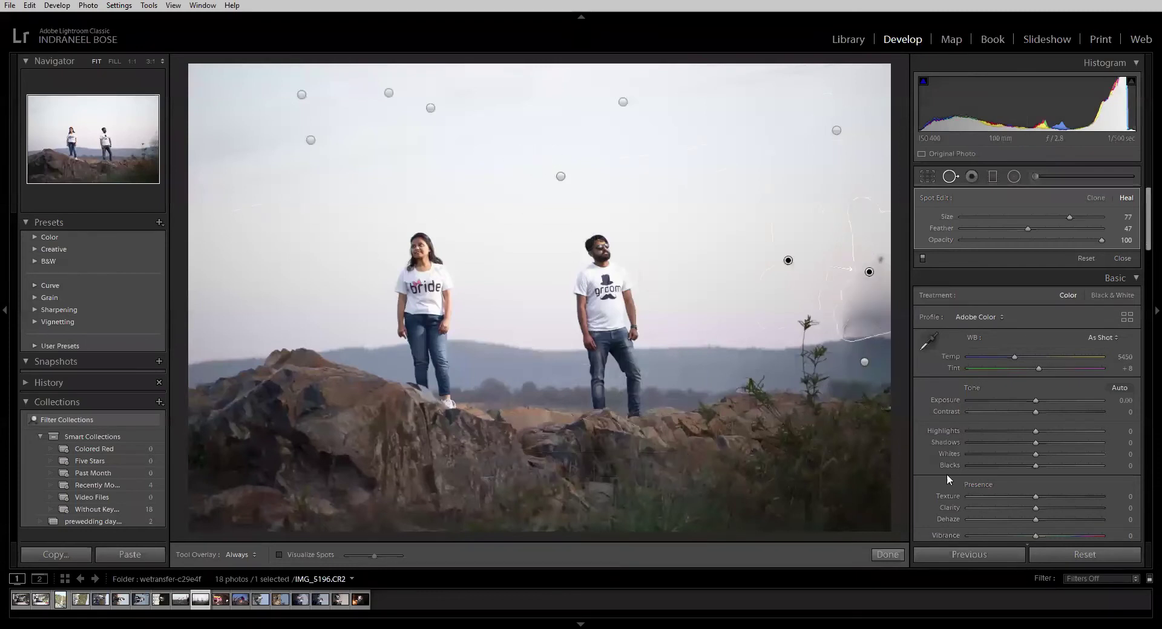
click(881, 554)
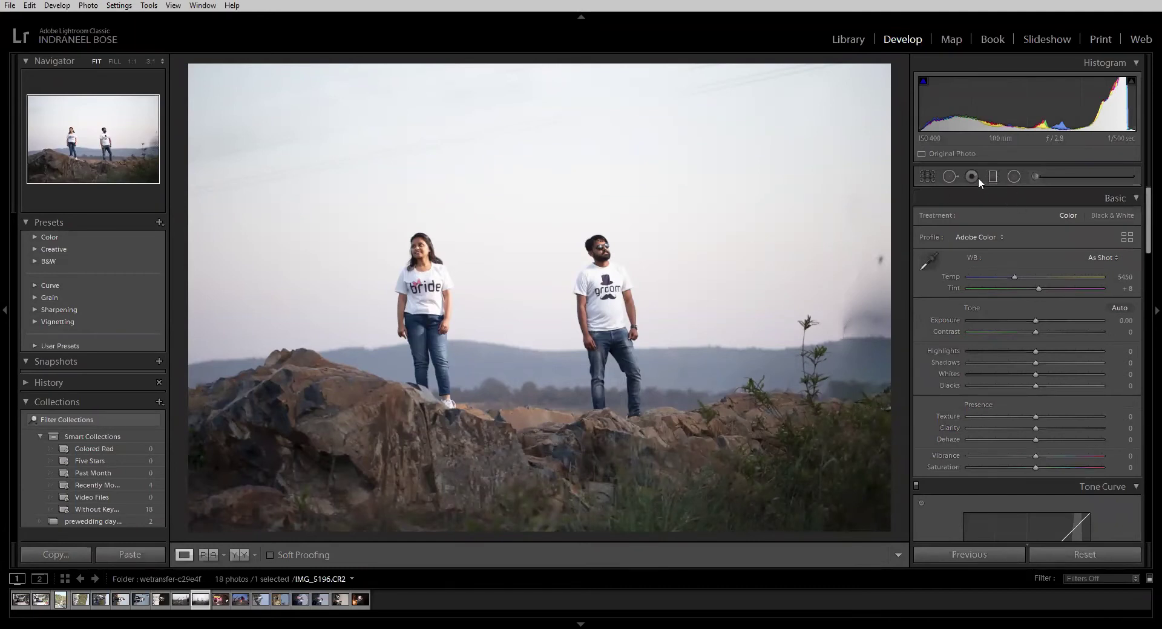
- Reopen spot removal and try repositioning the heal spot over the assistant's upper body and reducing its size to 41
click(949, 176)
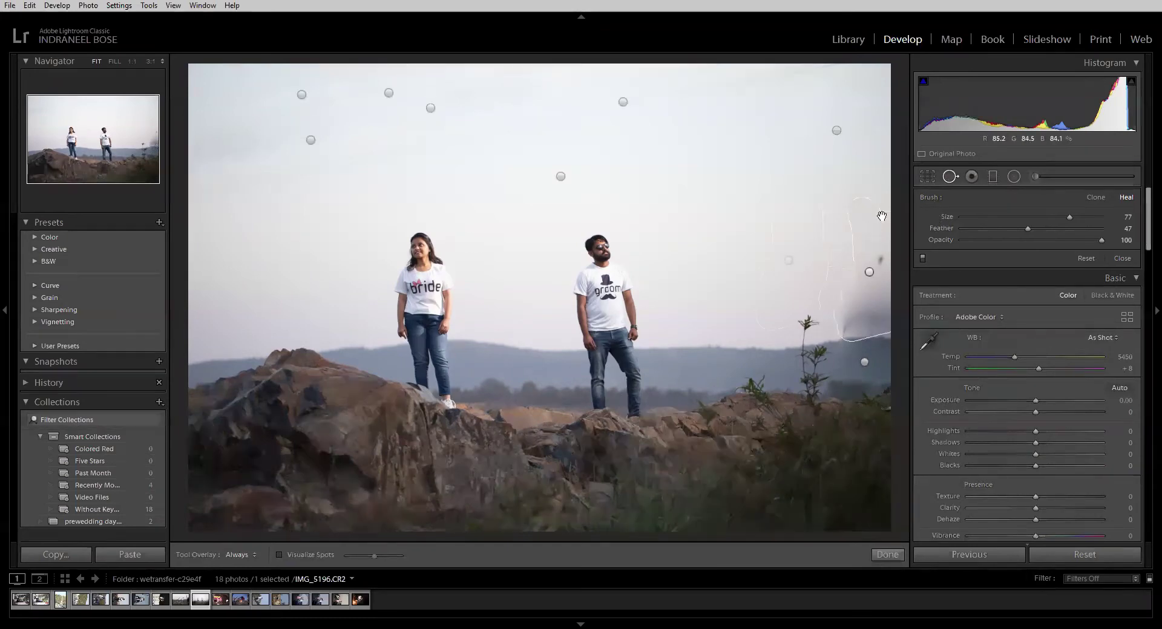
key(ctrl+z)
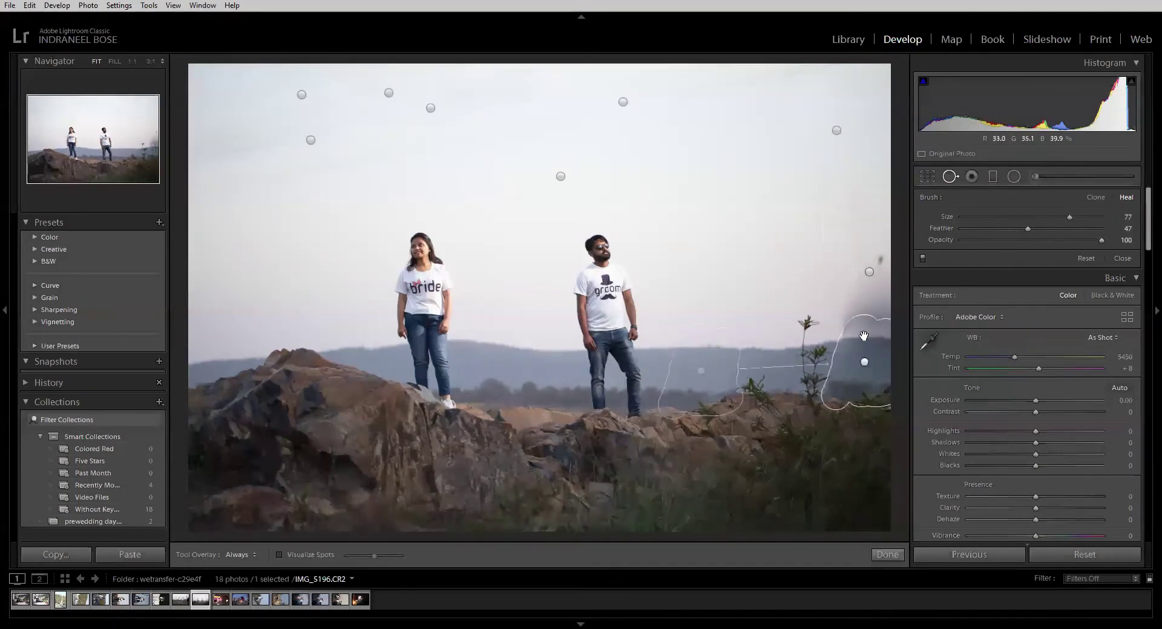
click(951, 176)
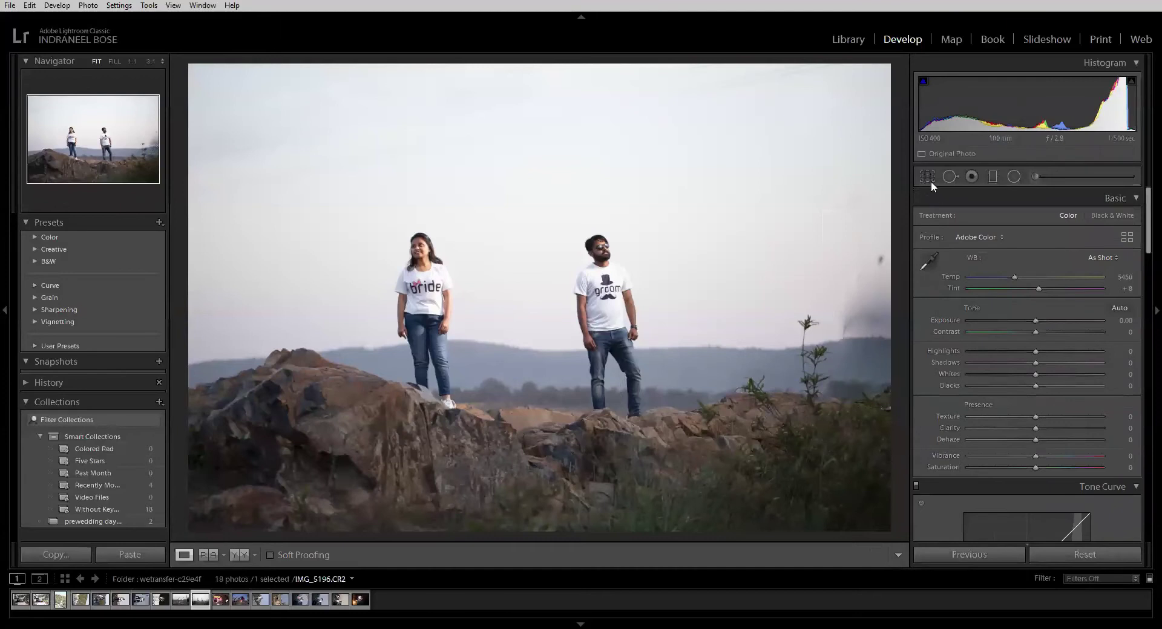
click(947, 178)
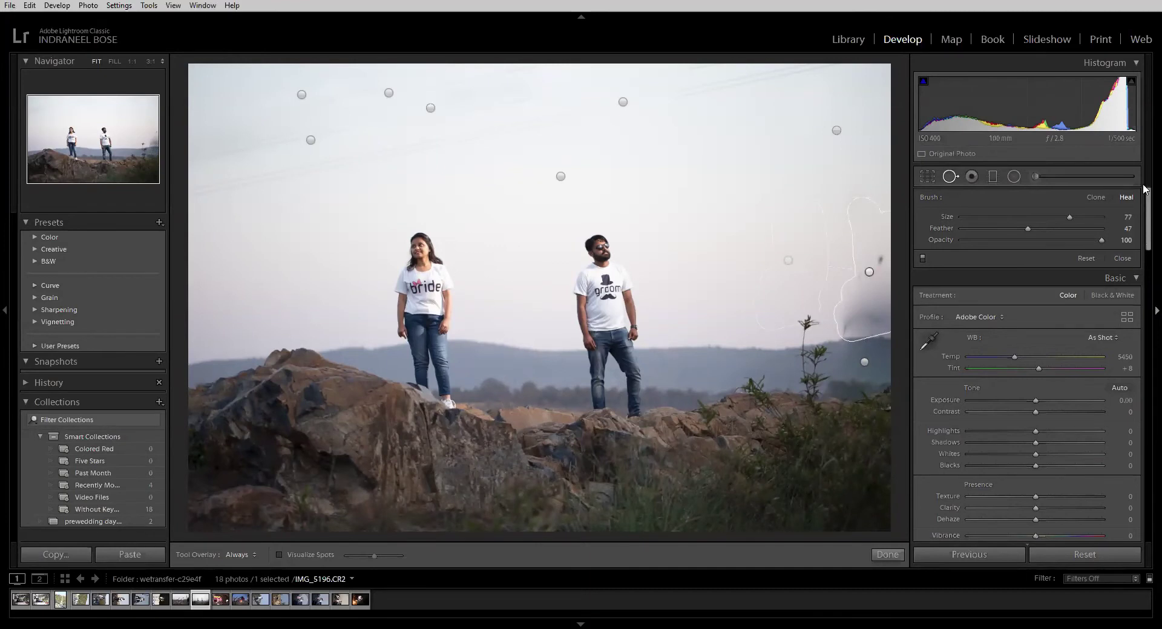
click(1094, 197)
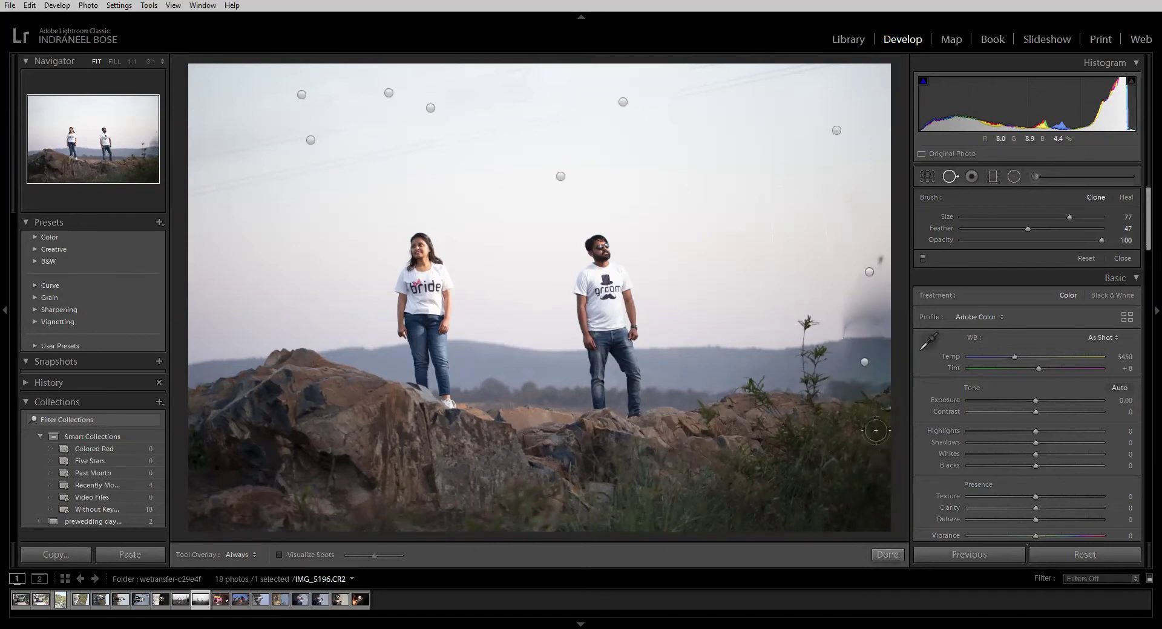
alt+click(869, 272)
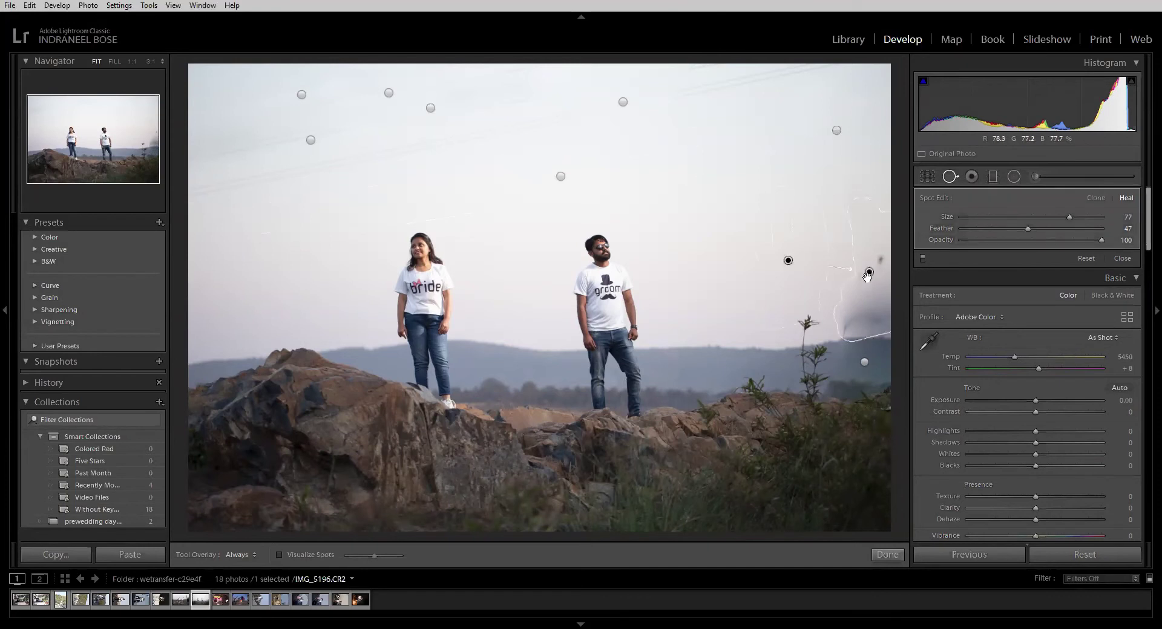
drag(861, 234, 865, 271)
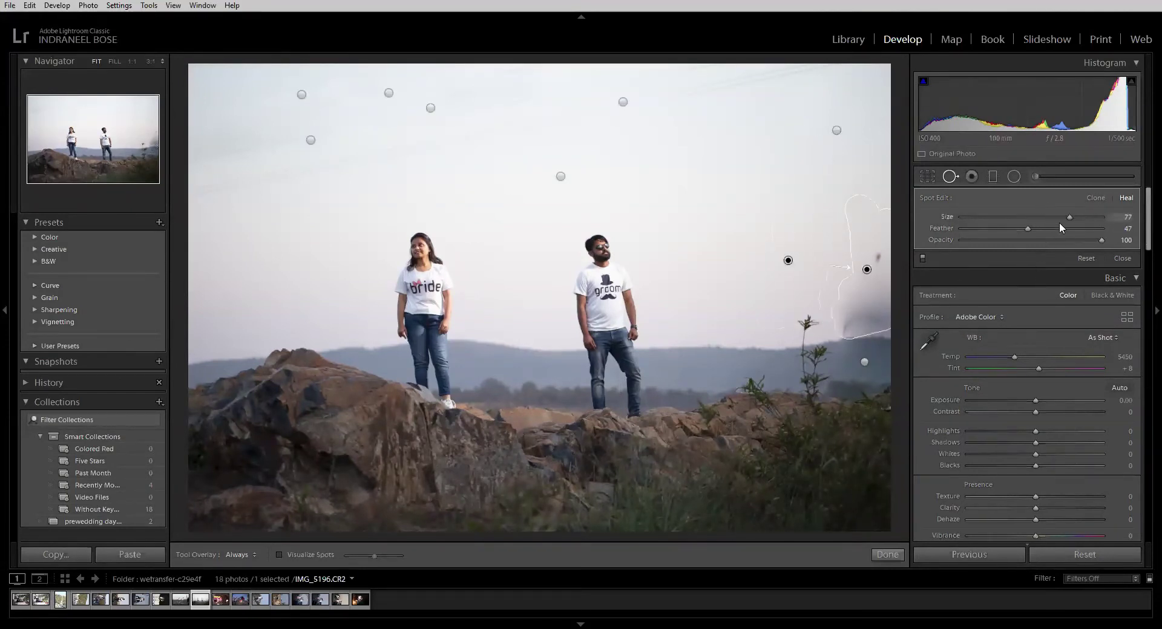
drag(1069, 217, 1019, 216)
mouse_move(868, 270)
mouse_down()
mouse_move(855, 296)
mouse_move(867, 282)
mouse_up()
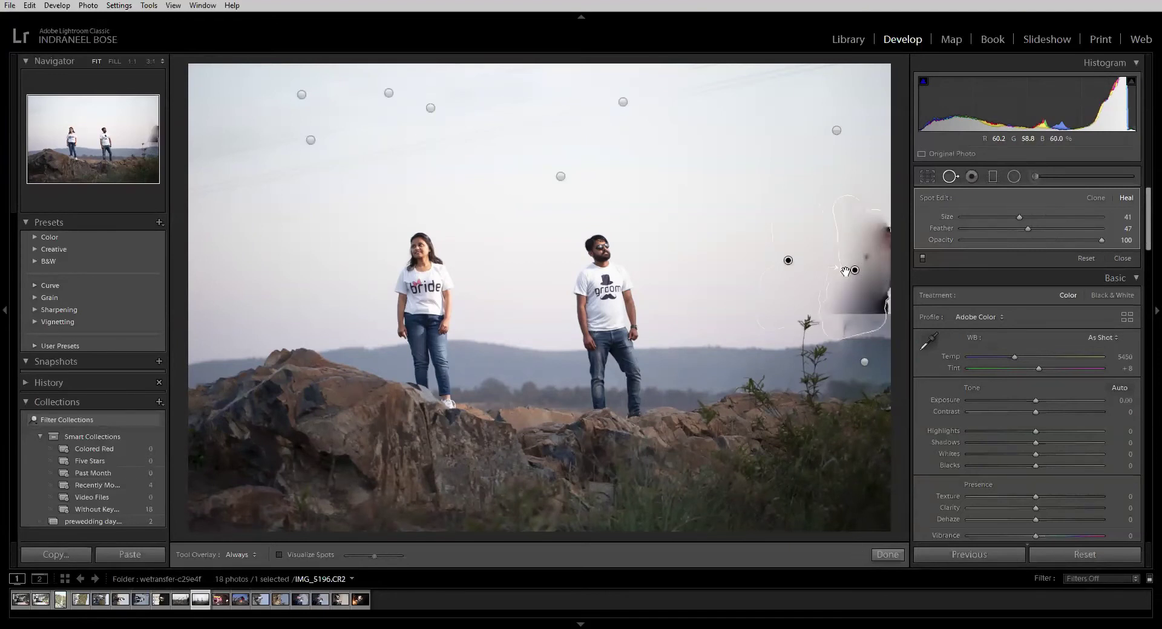
- Delete the two heal spots covering the assistant's upper body and legs
right_click(854, 271)
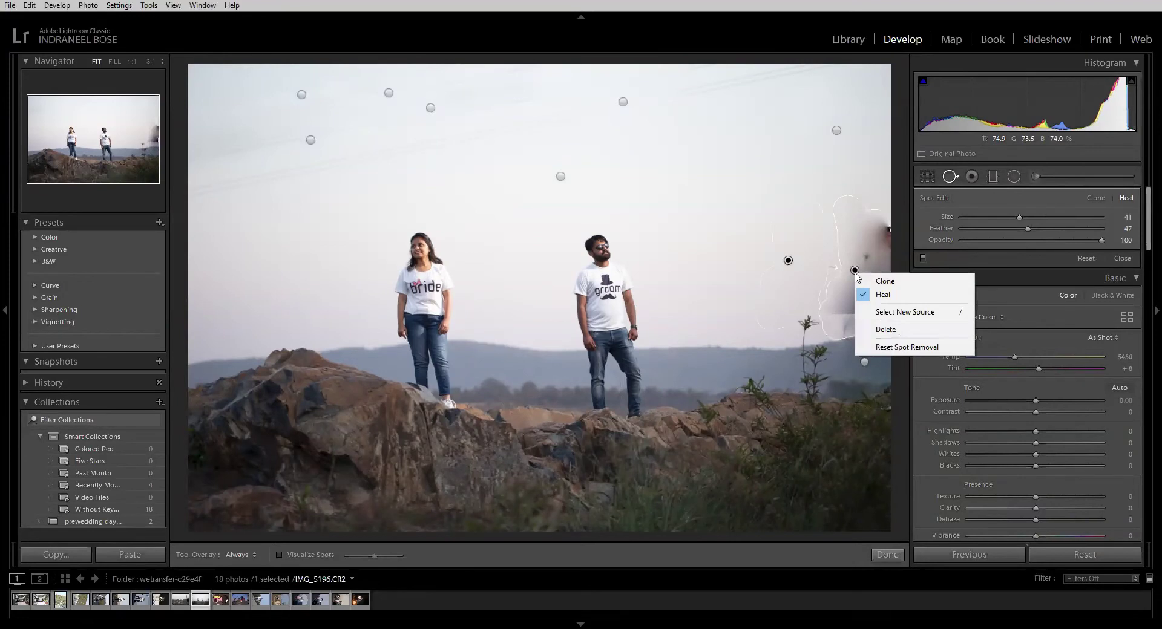
click(886, 329)
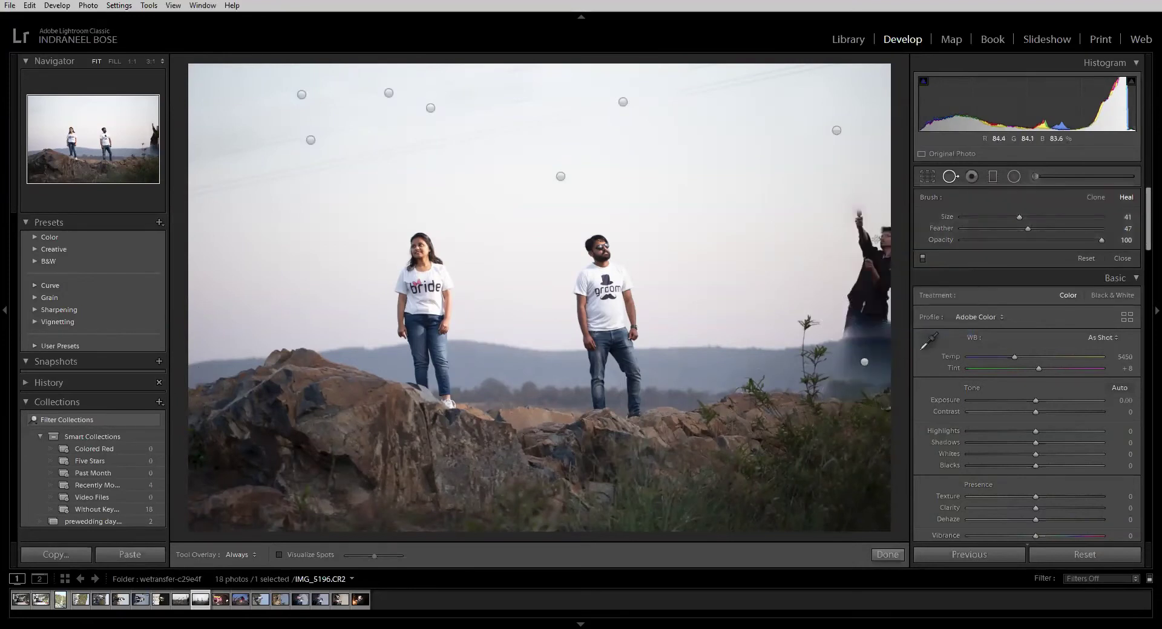
click(836, 130)
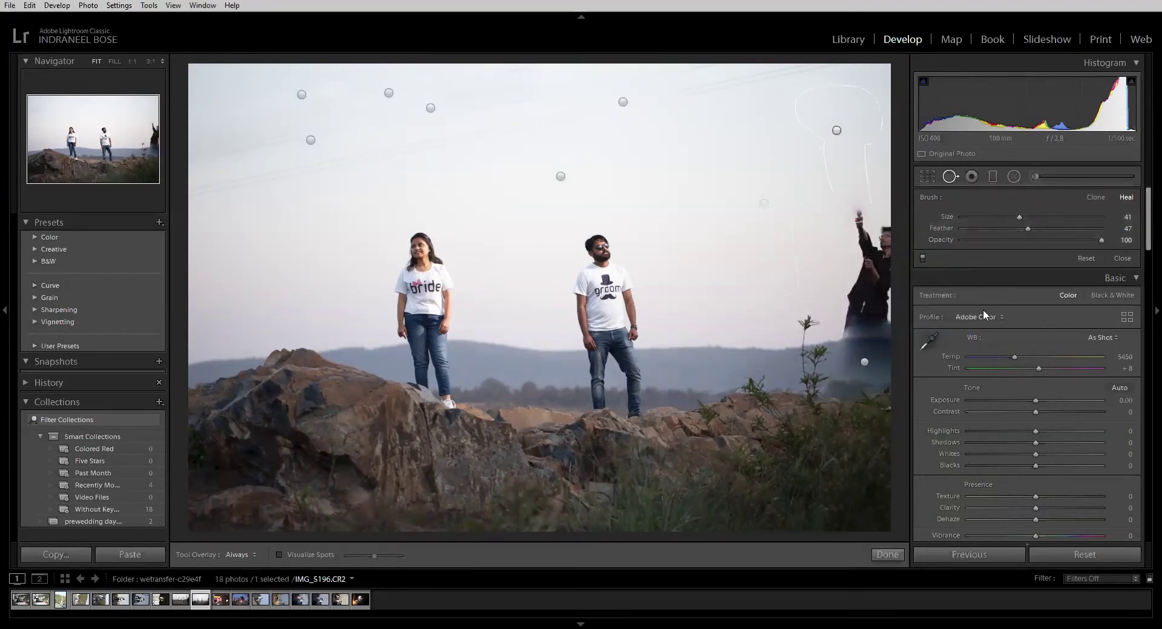
right_click(864, 362)
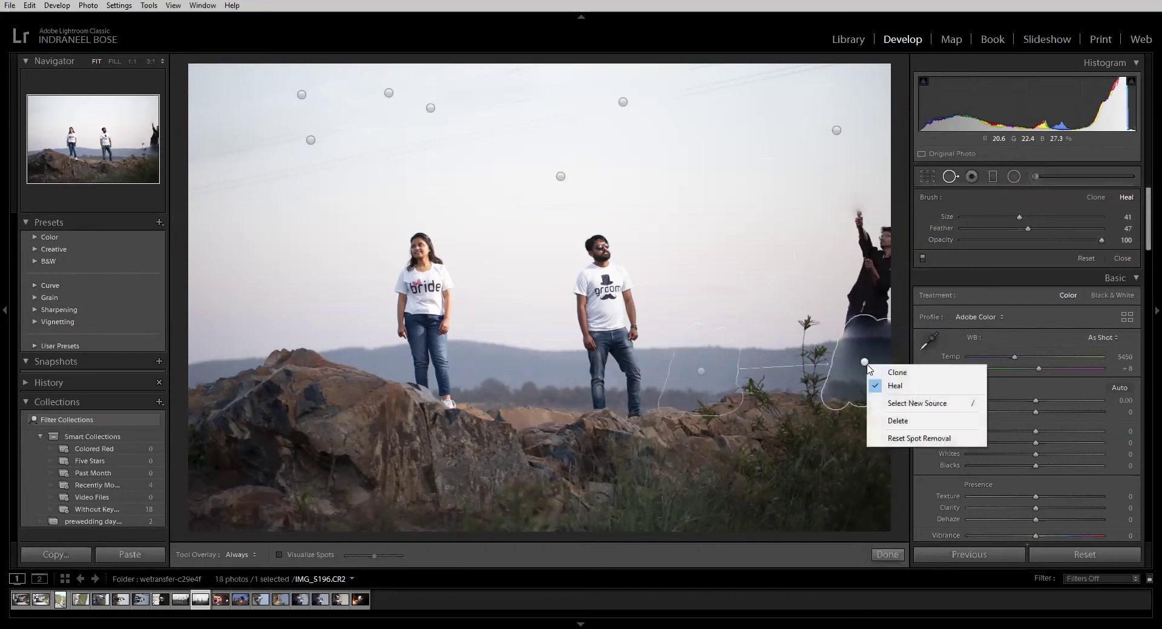
click(905, 420)
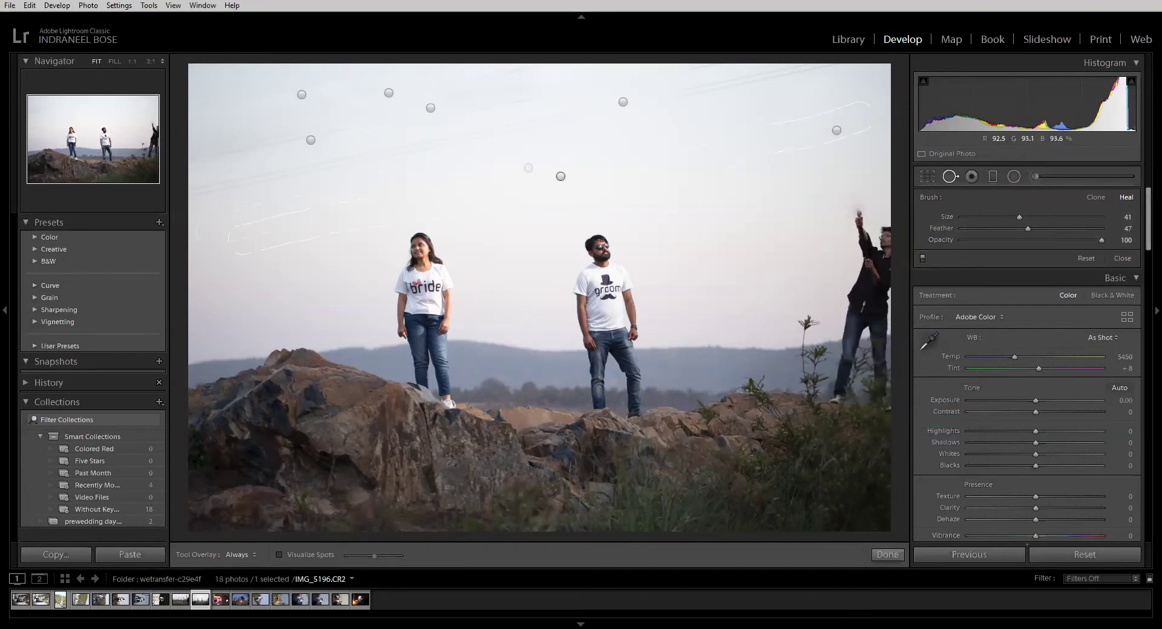
- Paint one continuous Heal spot over the assistant's whole body with size 78 and feather 47, and finish spot removal
scroll(823, 196, up, 8)
click(860, 216)
mouse_move(860, 258)
mouse_down()
mouse_move(858, 212)
mouse_move(861, 238)
mouse_move(879, 227)
mouse_move(880, 244)
mouse_move(855, 275)
mouse_move(838, 386)
mouse_move(878, 280)
mouse_up()
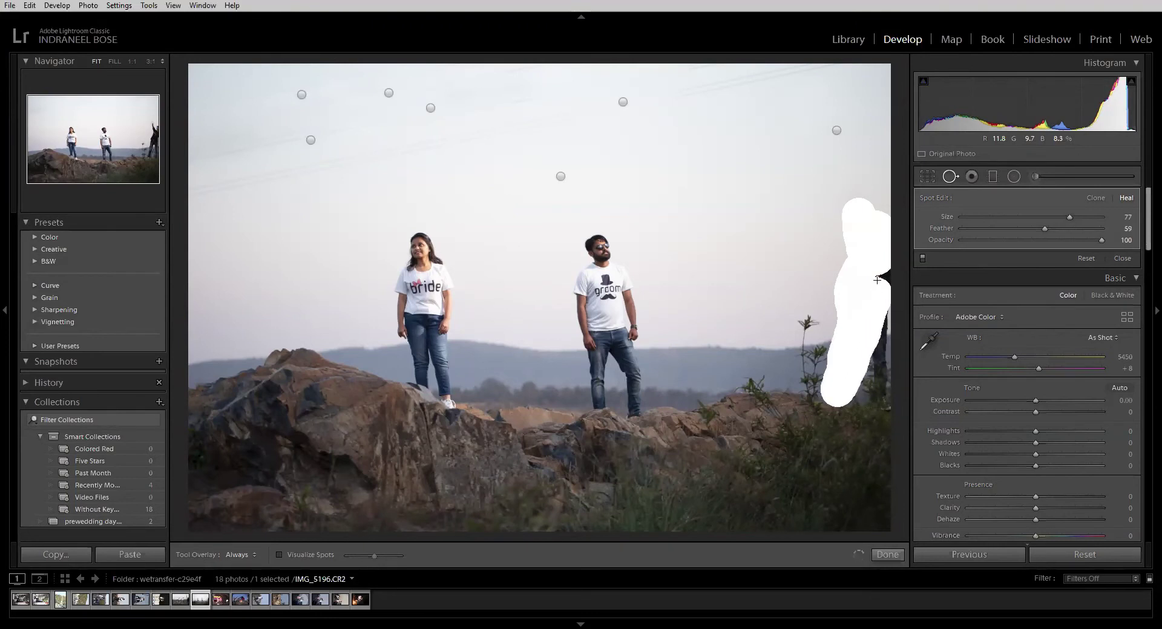
mouse_move(879, 330)
mouse_down()
mouse_move(874, 397)
mouse_move(853, 392)
mouse_up()
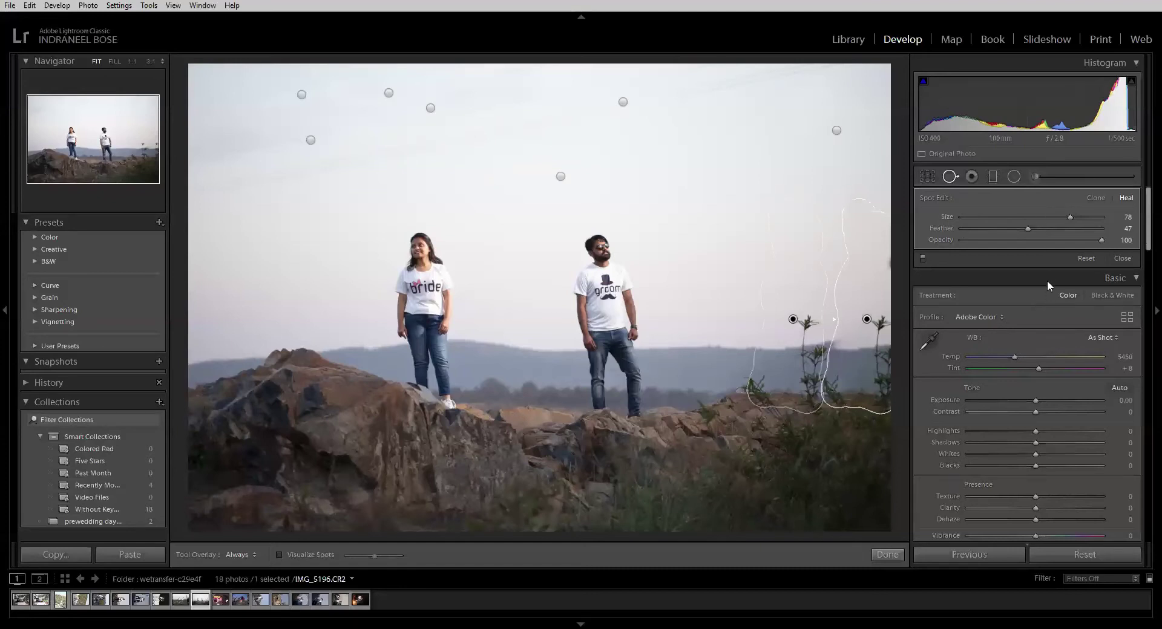
click(881, 554)
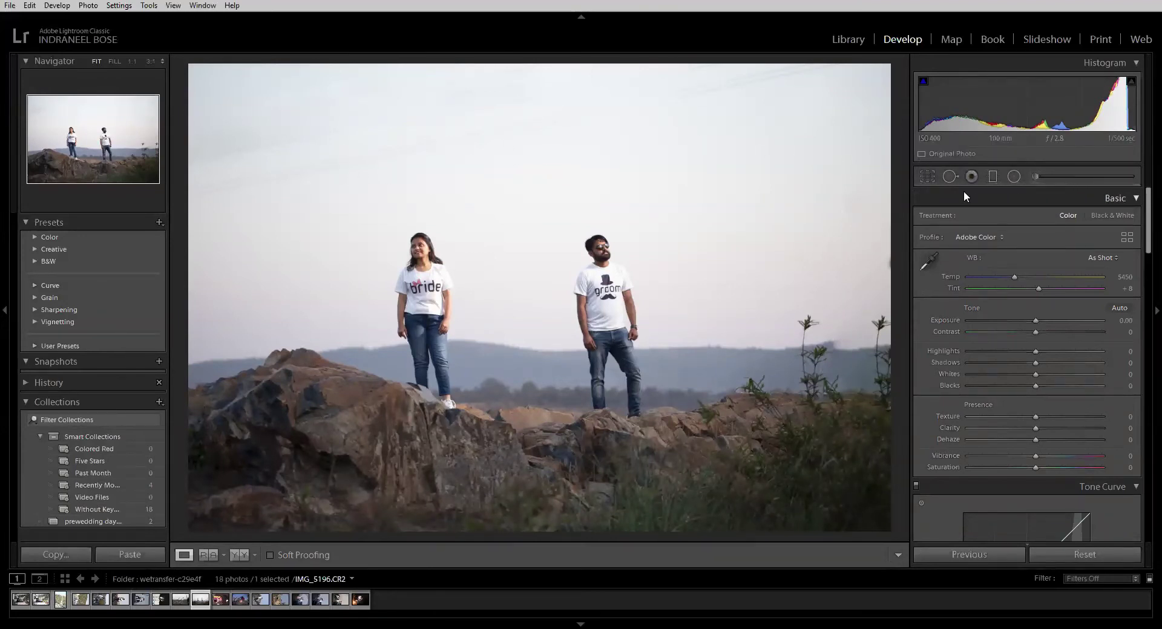
- Try healing the faint wire across the sky above the woman with another Heal stroke, and finish spot removal
click(949, 176)
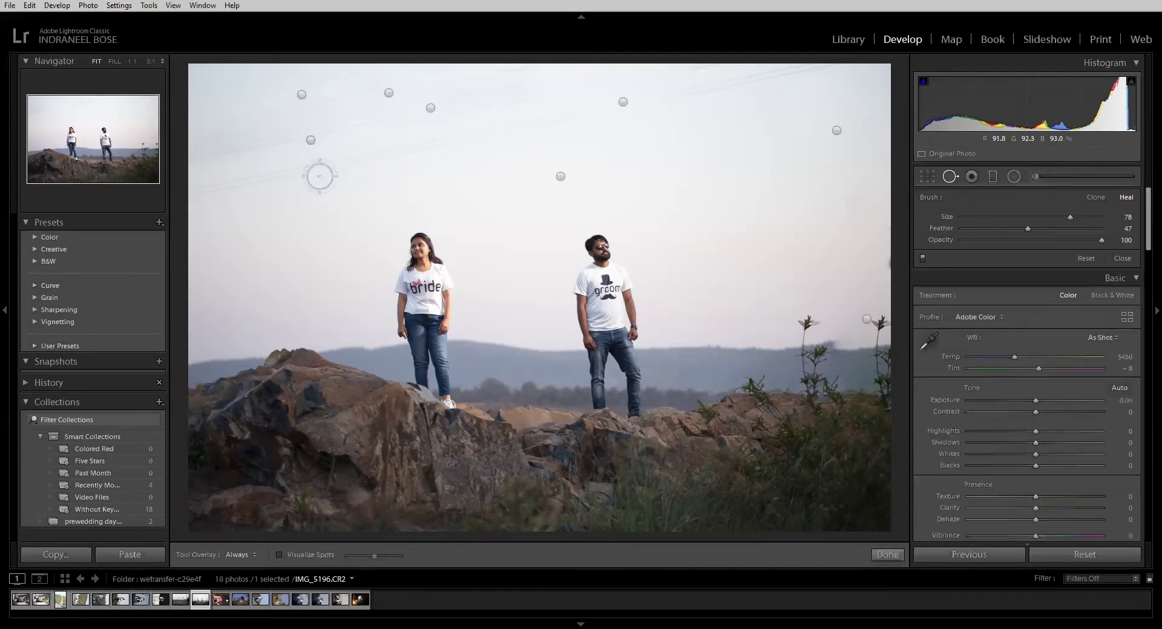
drag(319, 176, 210, 194)
drag(181, 194, 181, 194)
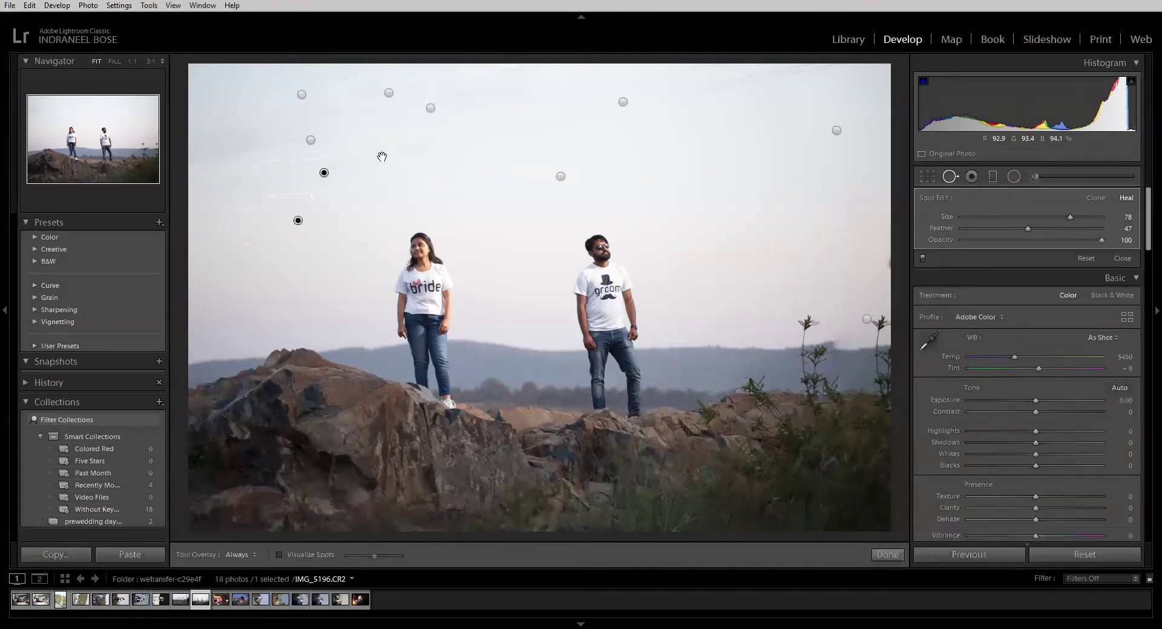
click(417, 148)
click(538, 135)
click(543, 120)
click(885, 554)
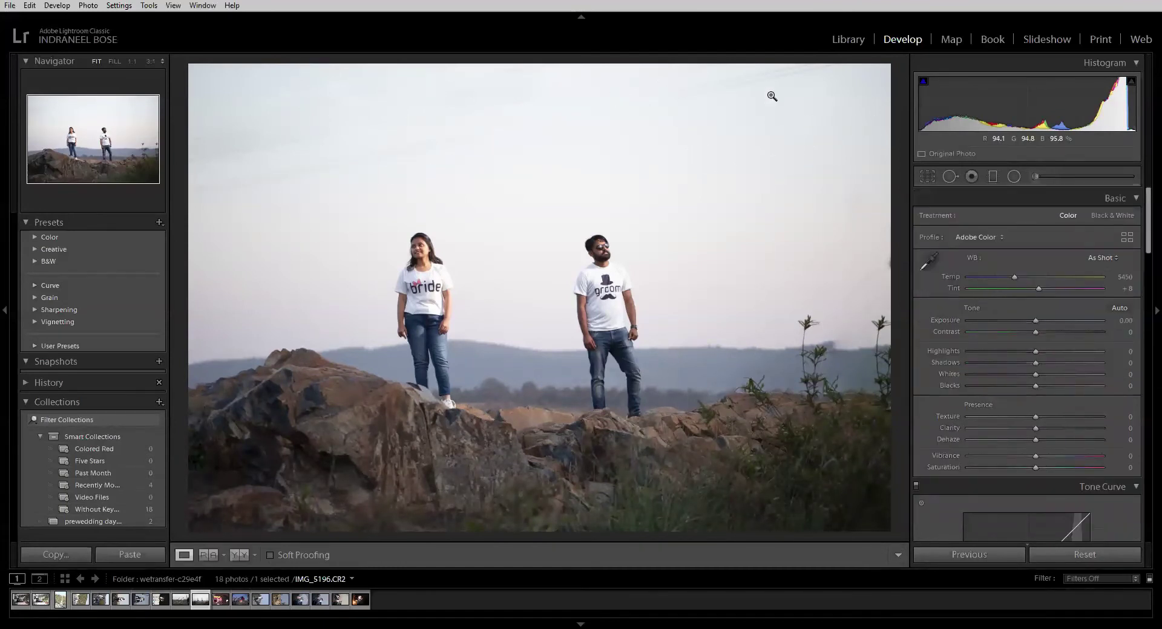
- Reopen spot removal and delete the three heal spots in the sky above and around the man's head
click(950, 177)
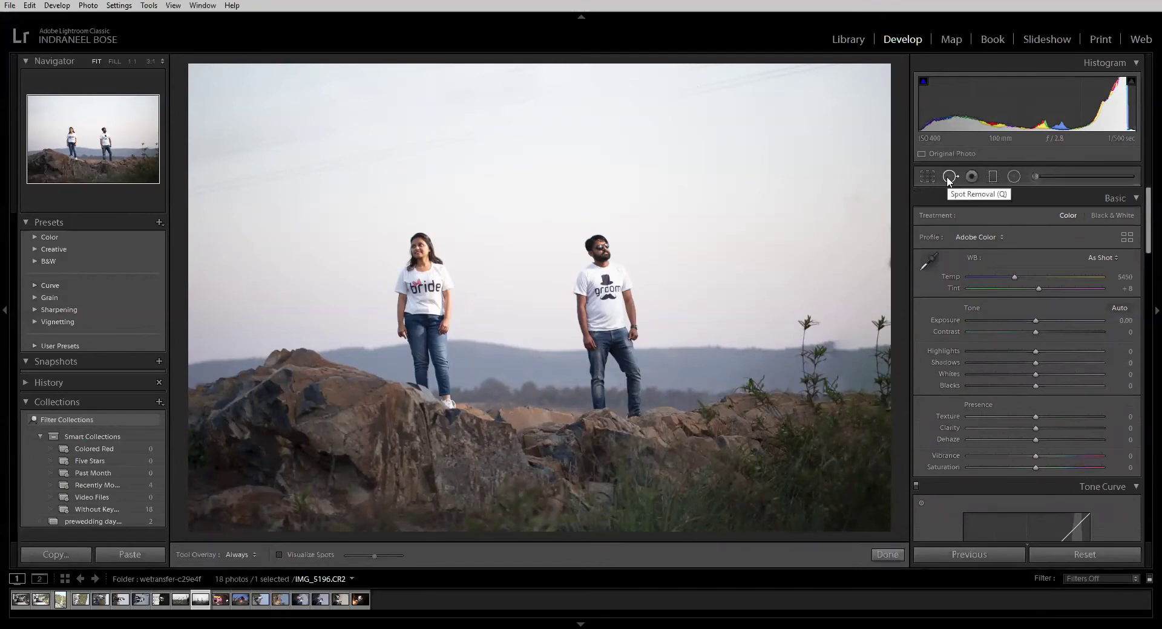
click(622, 102)
key(Delete)
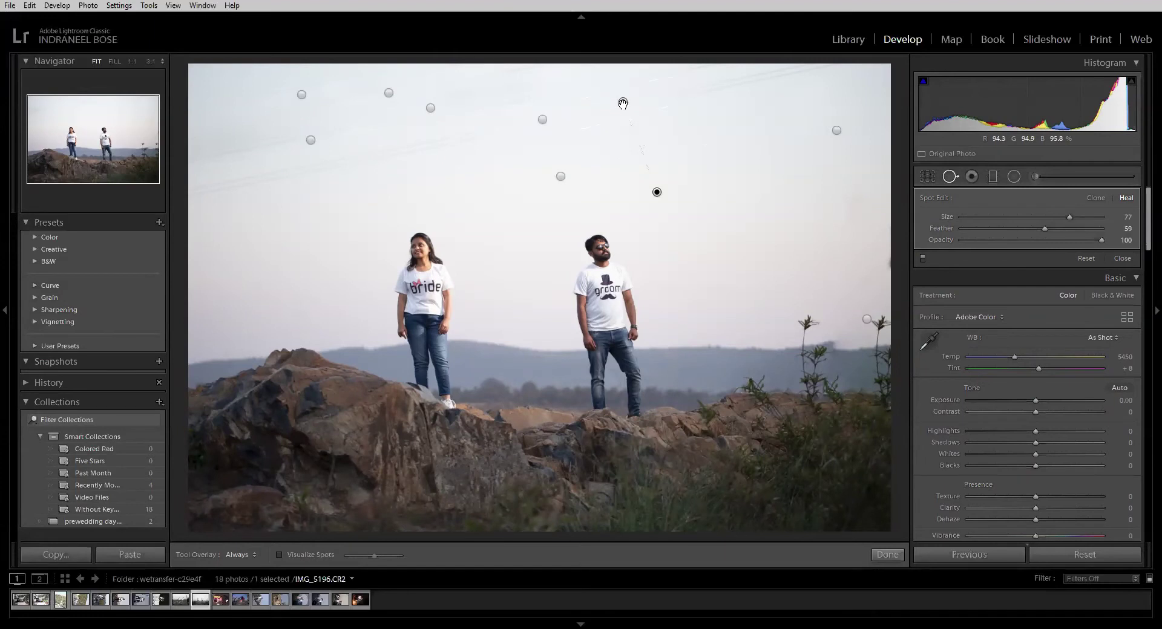
click(622, 102)
right_click(643, 106)
click(673, 161)
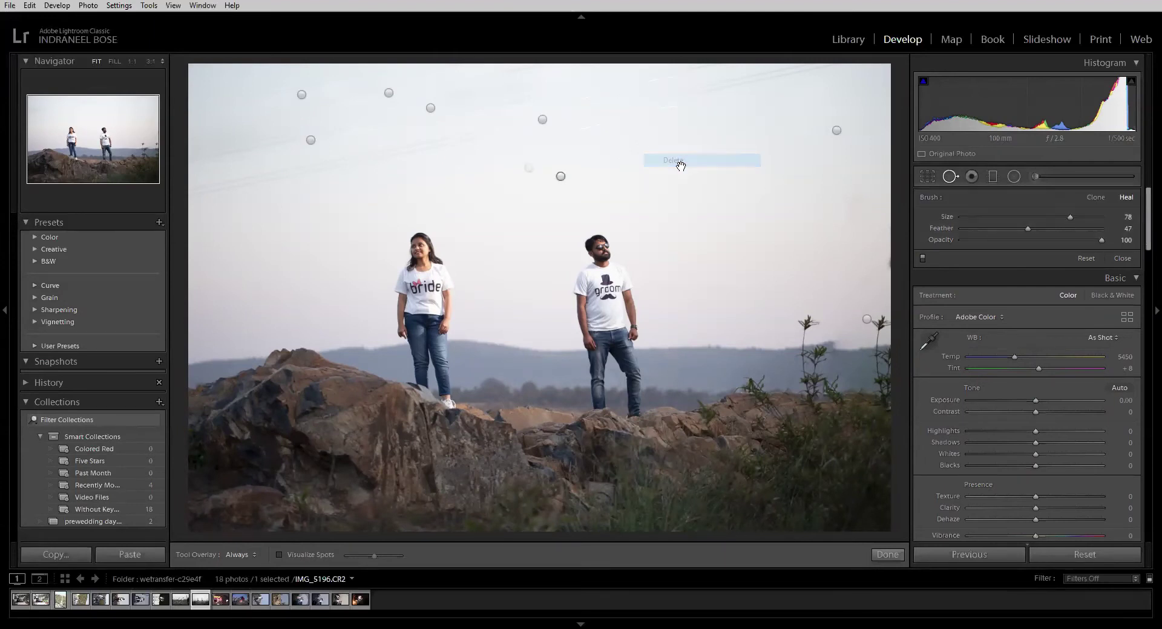
right_click(534, 120)
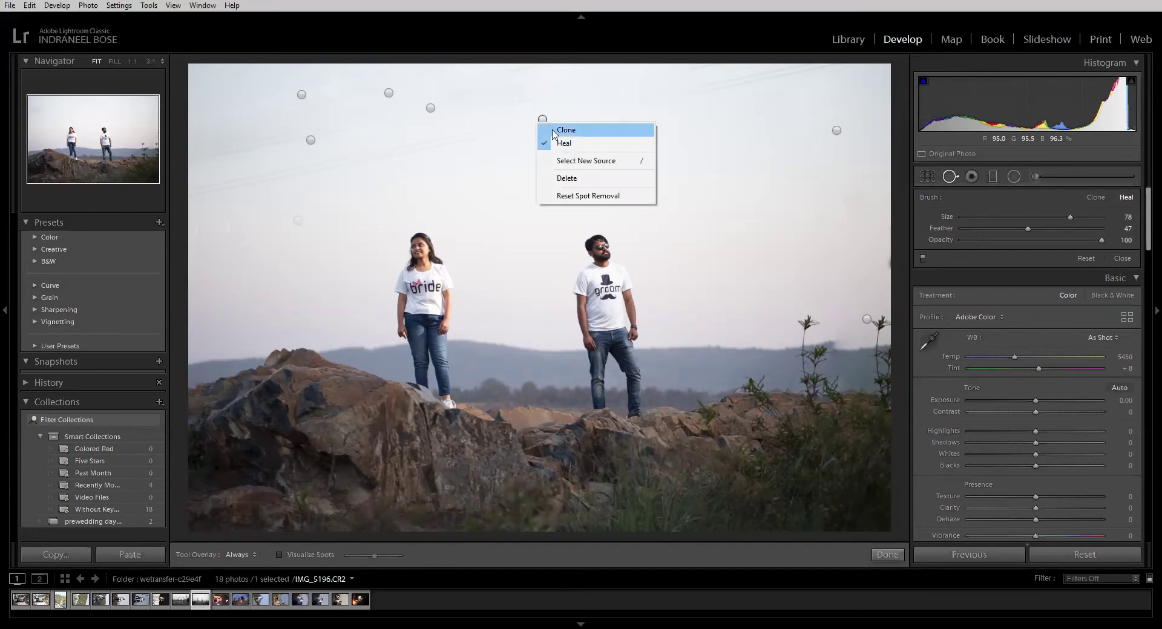
click(569, 177)
right_click(559, 177)
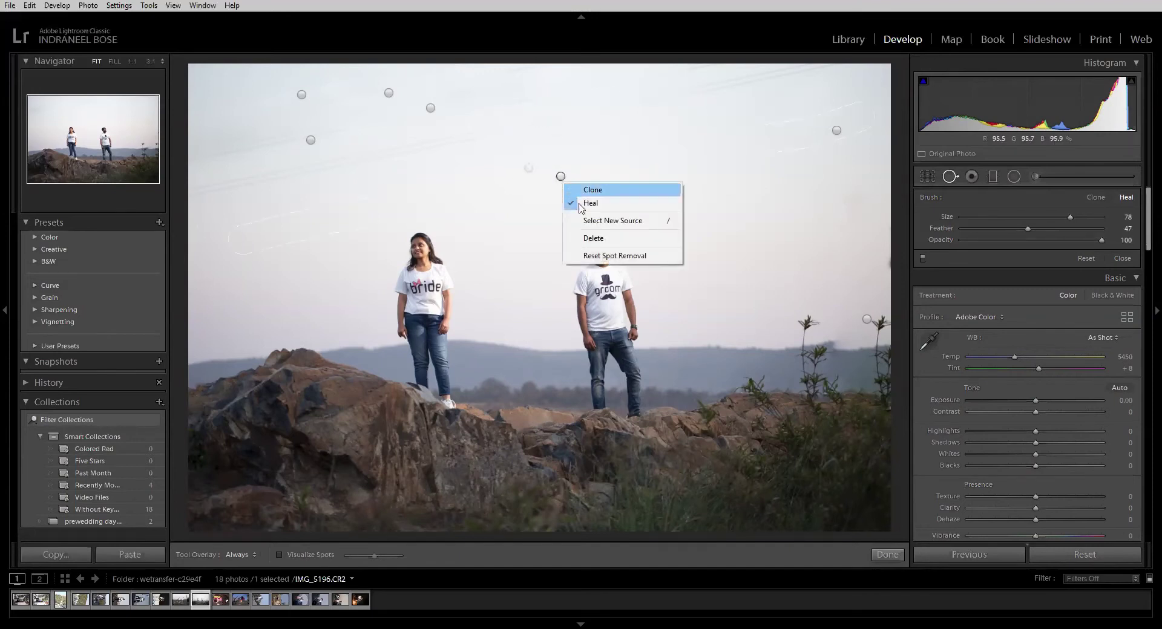
click(596, 238)
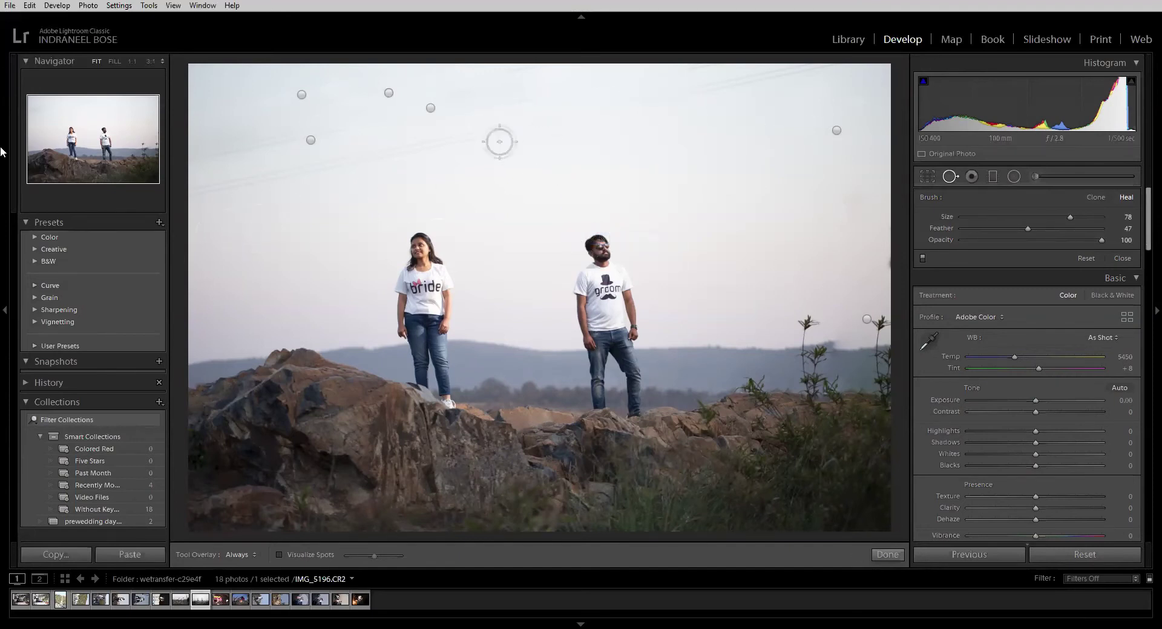
- Leave spot removal and return to the Library module
click(430, 108)
click(861, 38)
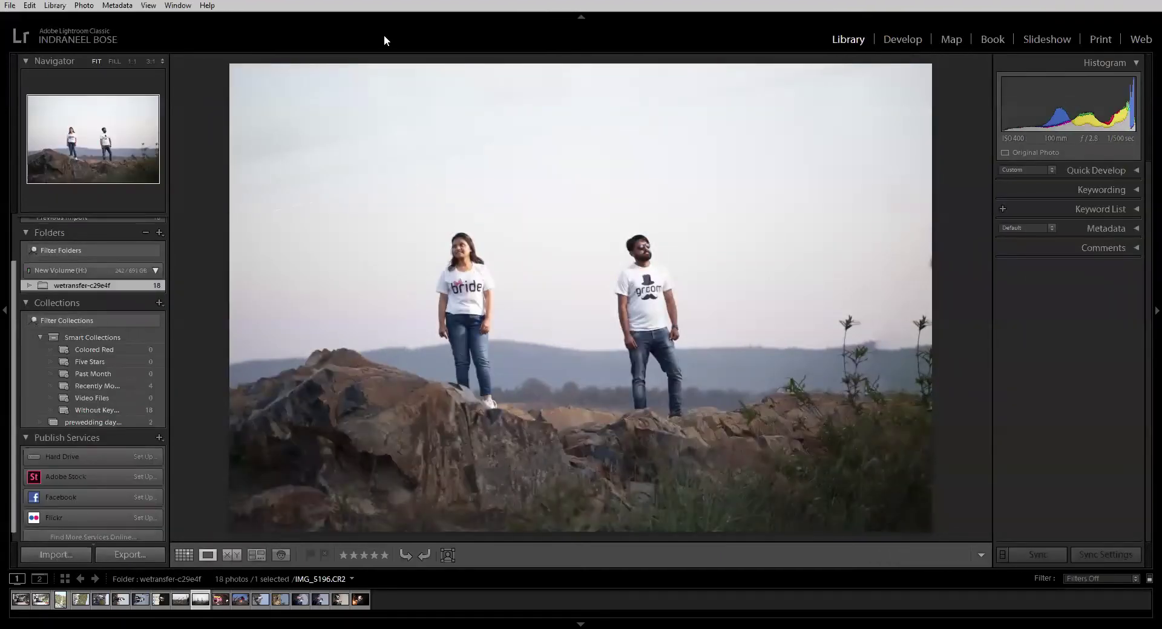
click(10, 5)
click(421, 6)
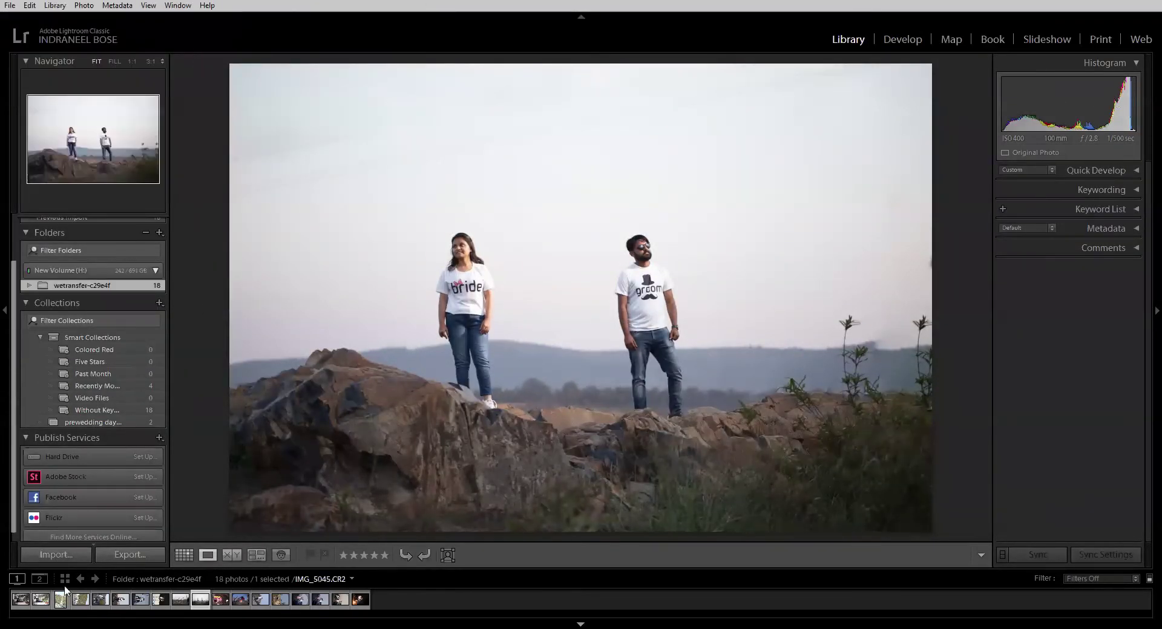
- Start a photo import and expand the list of source drives
click(60, 555)
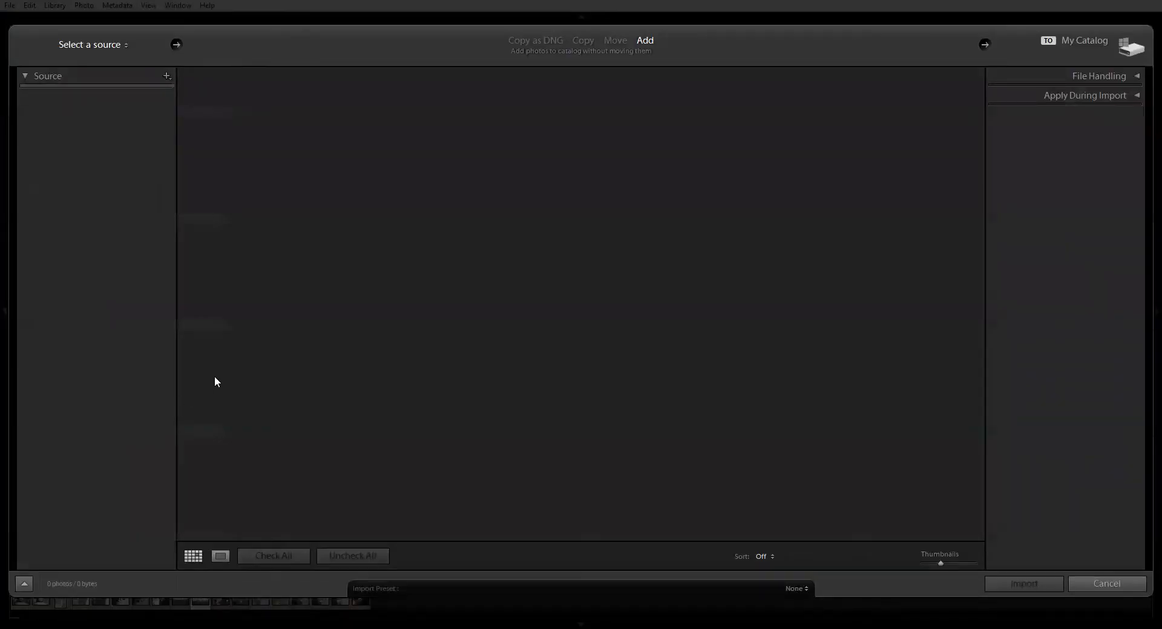
click(165, 77)
click(146, 73)
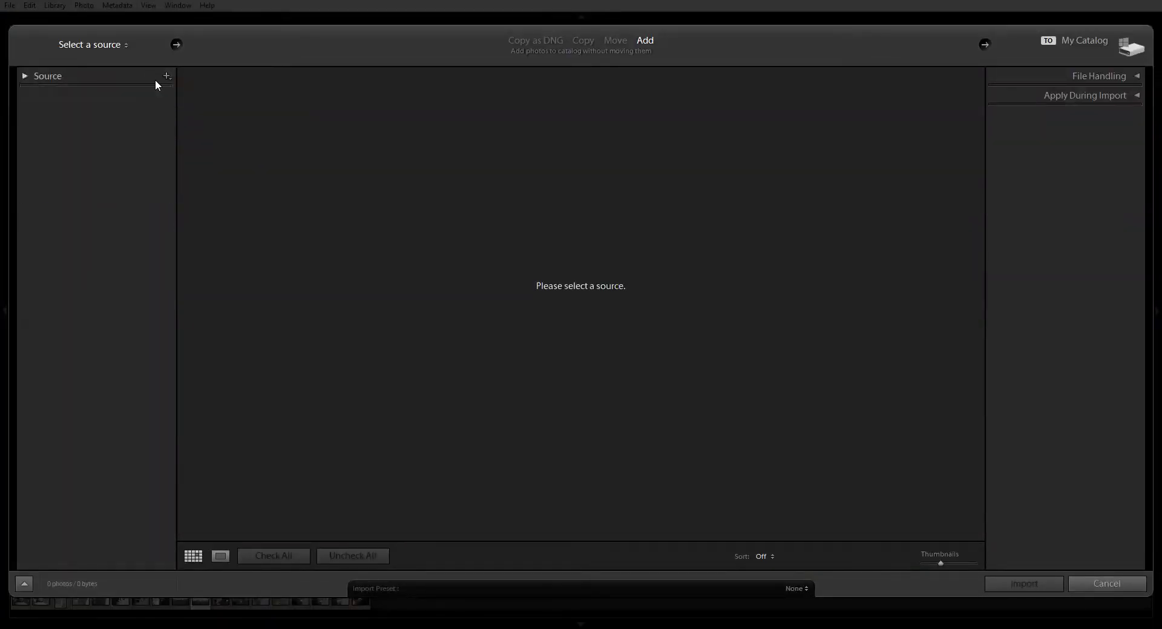
click(166, 76)
click(27, 77)
click(25, 78)
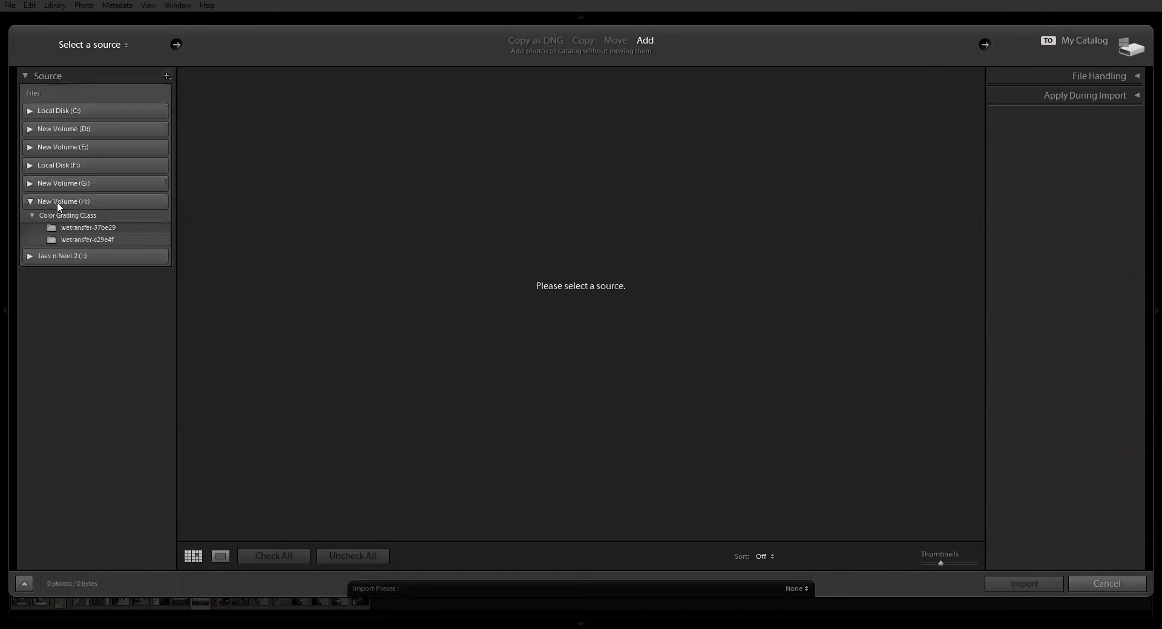
- Choose the NEF subfolder inside New folder (7) on Local Disk (F:) as the import source
click(28, 165)
scroll(87, 279, down, 2)
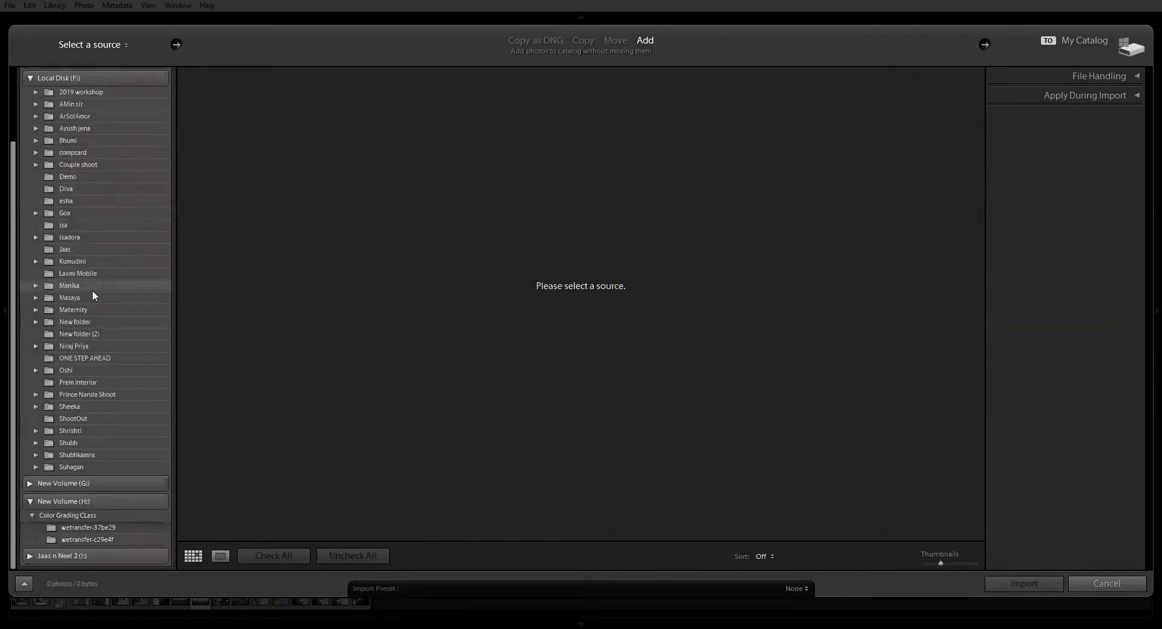
click(36, 261)
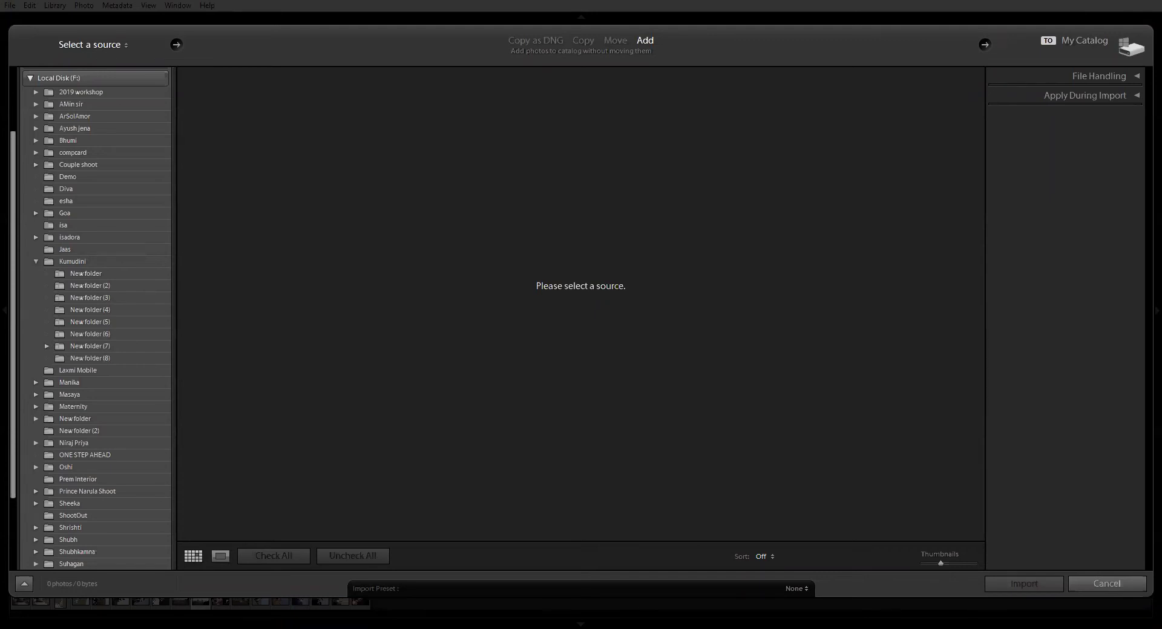
click(99, 345)
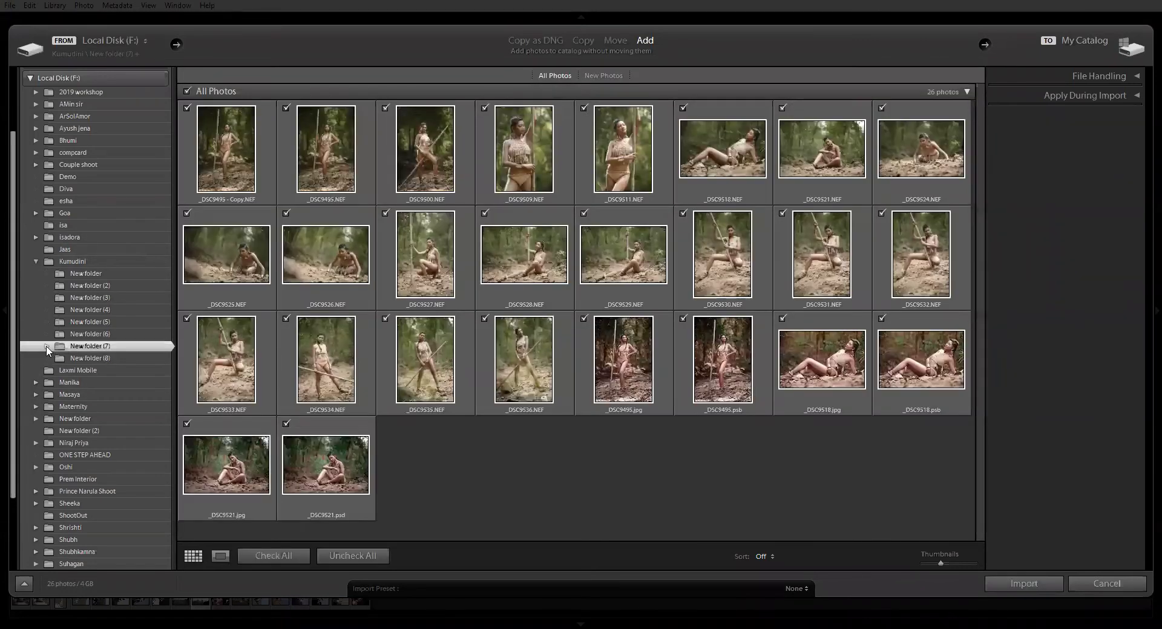
click(48, 349)
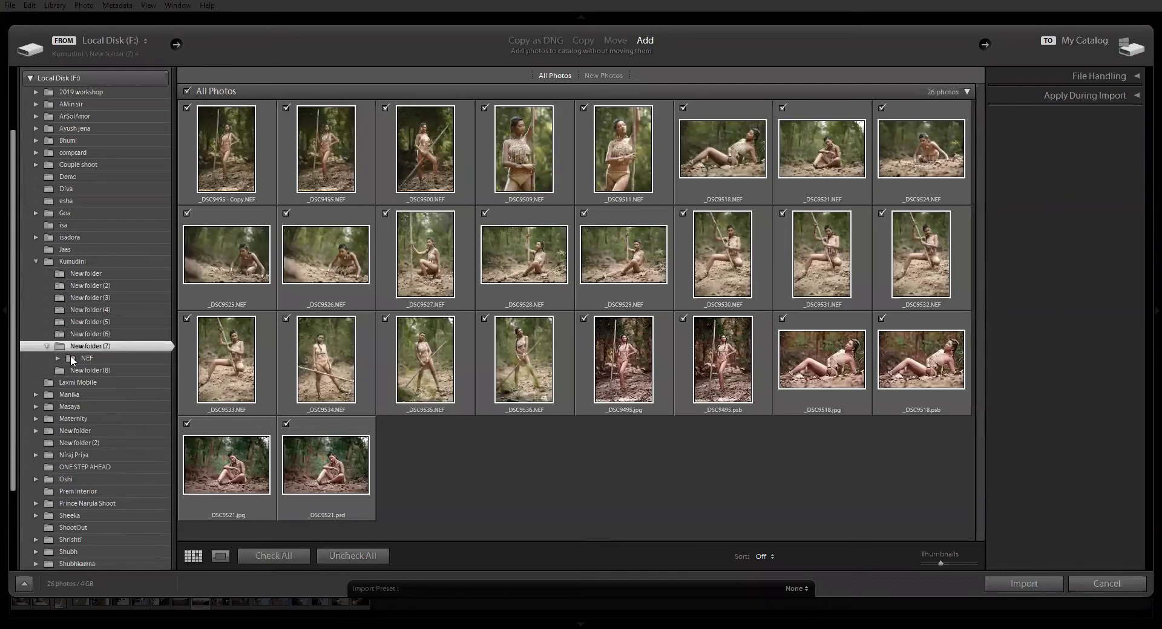
click(63, 358)
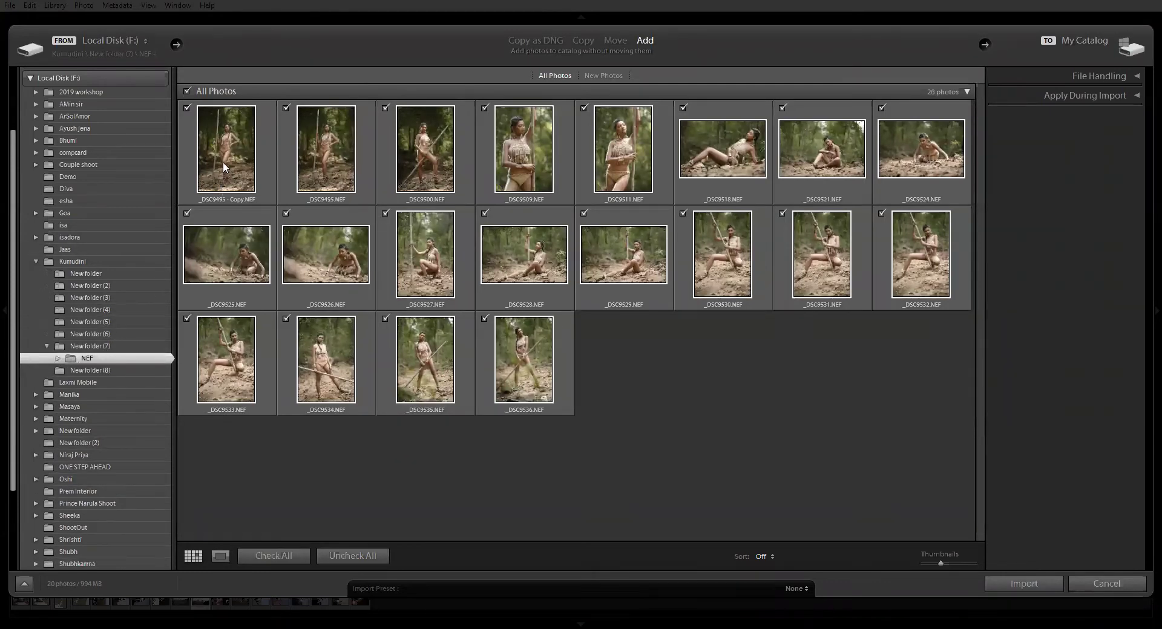
- Import only _DSC9495.NEF into the catalog, leaving every other photo in the folder unchecked
click(355, 553)
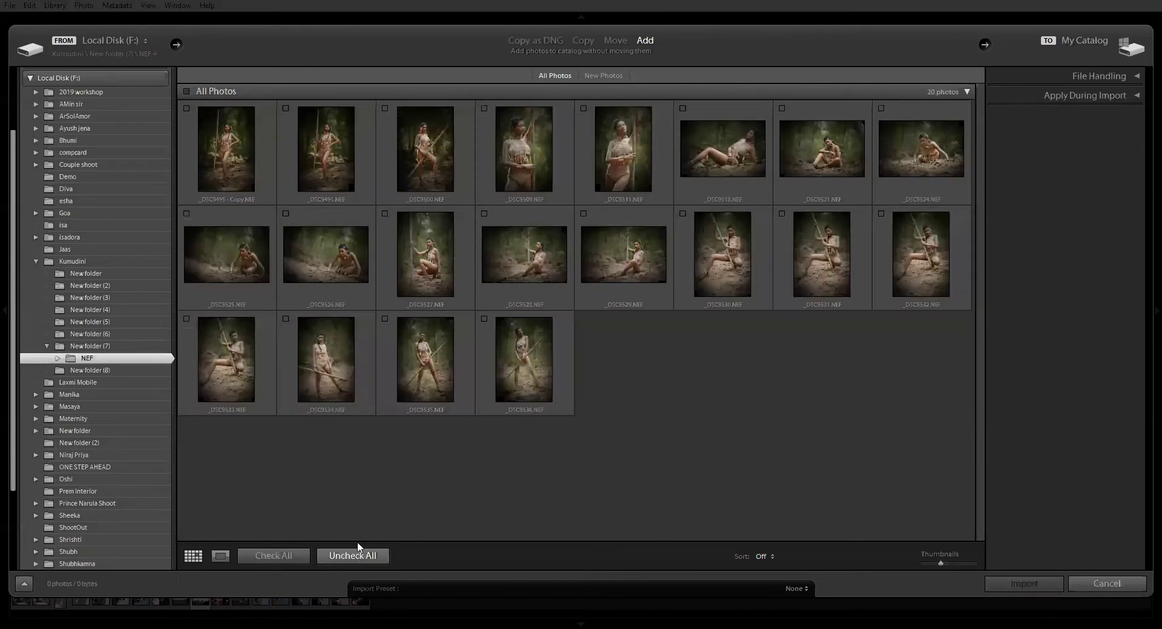
click(285, 109)
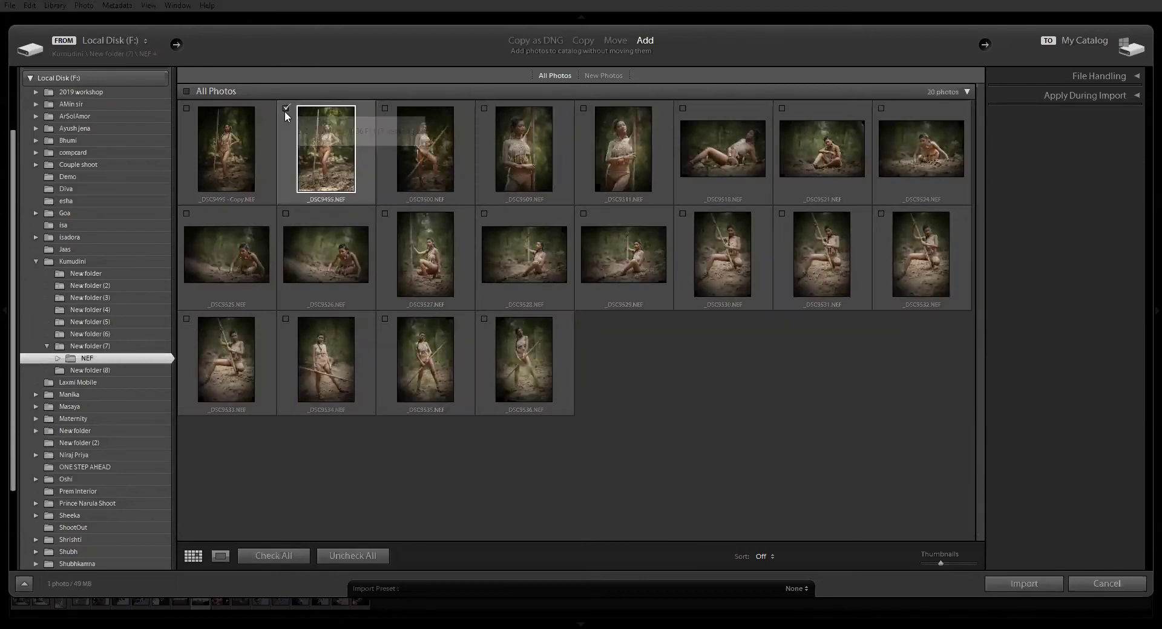
click(281, 563)
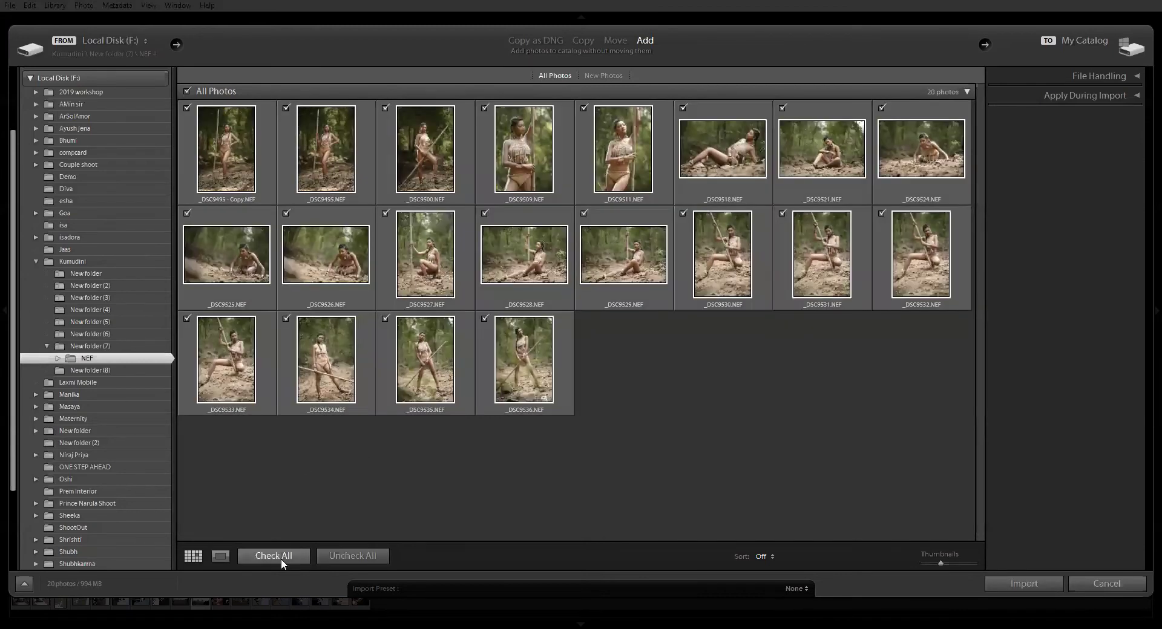
click(341, 556)
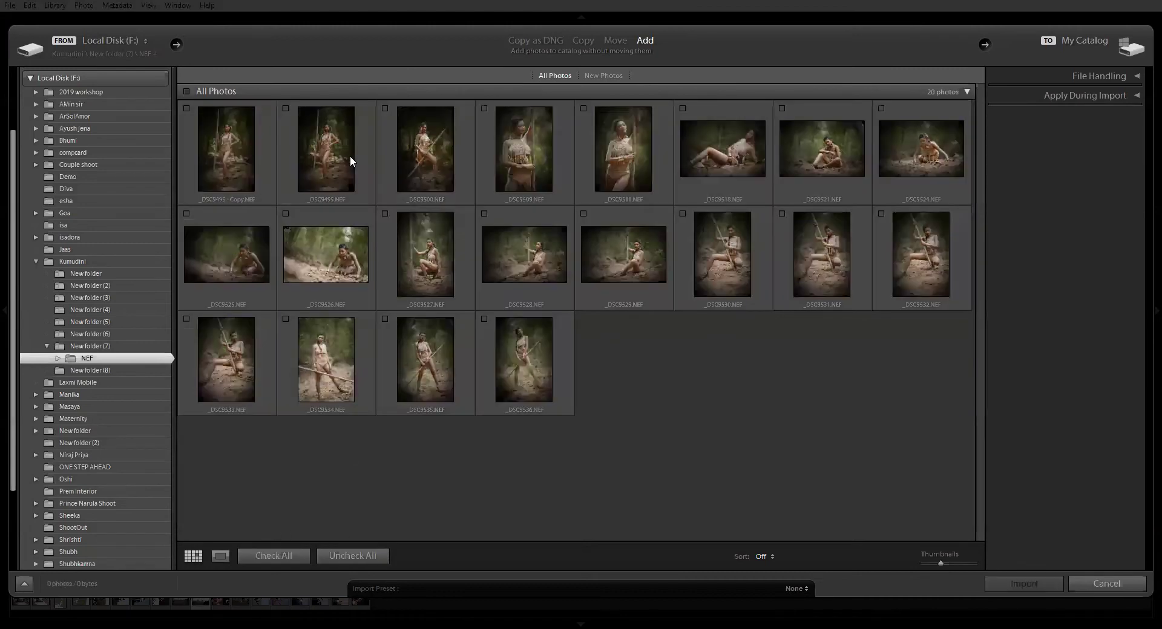
click(286, 108)
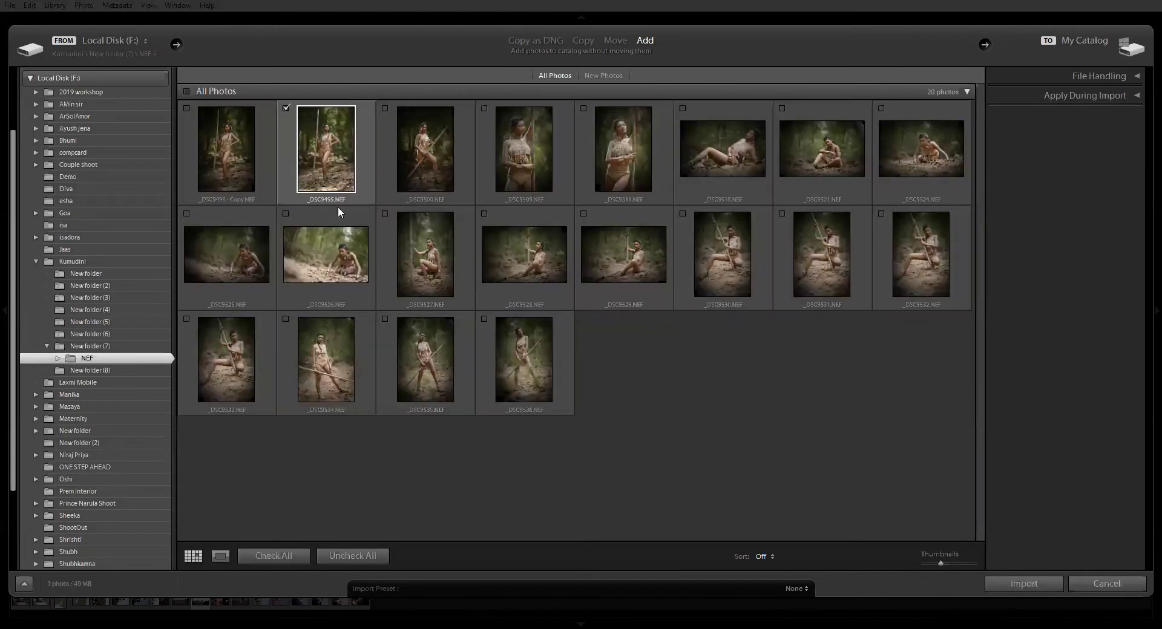
double_click(337, 183)
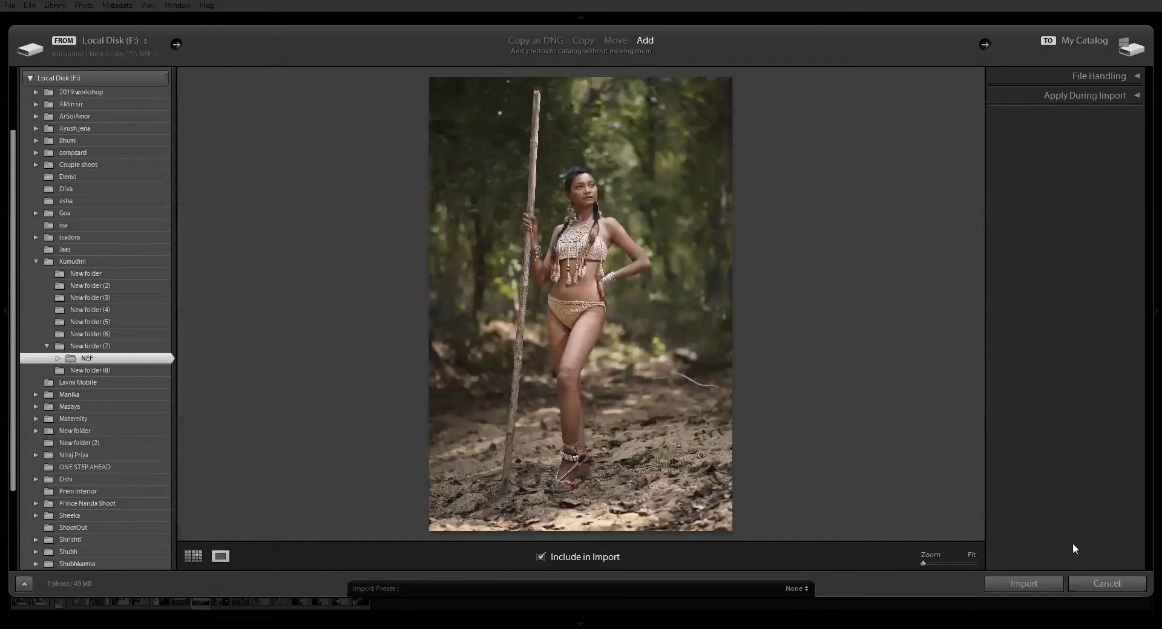
click(1033, 579)
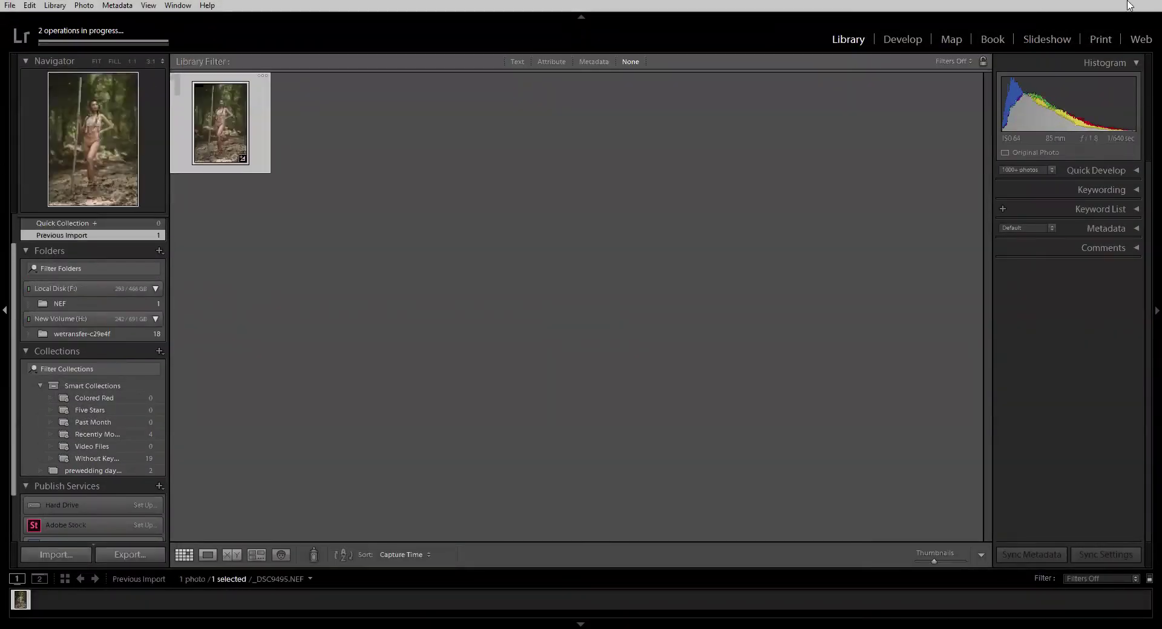
- Open the imported photo in the Develop module and examine the model's face at 1:1
click(902, 39)
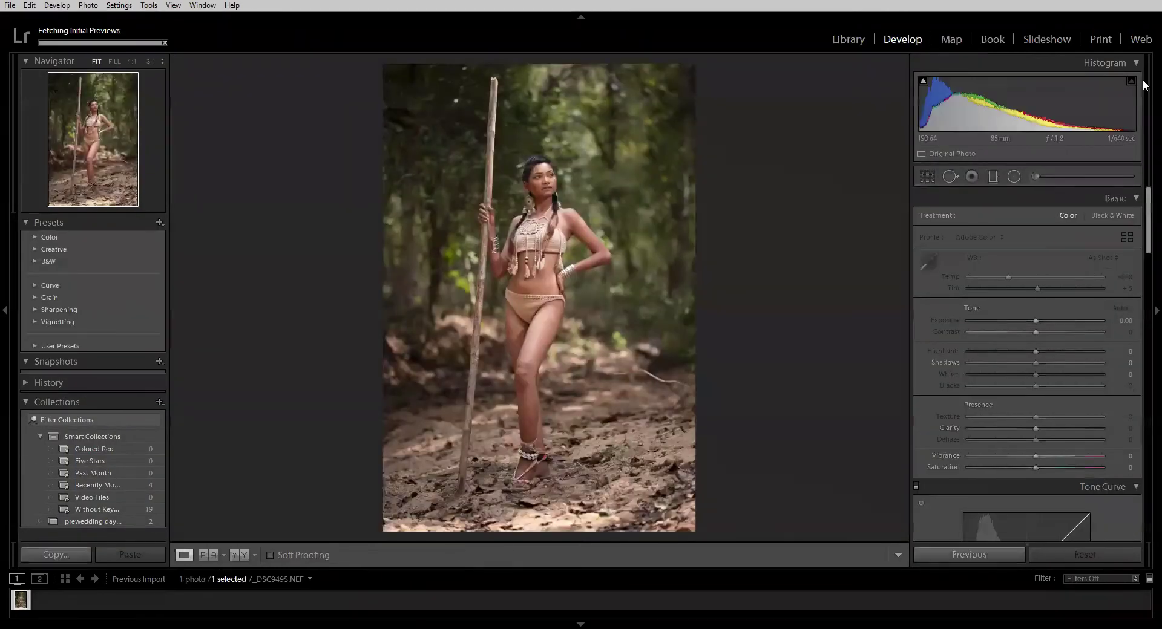
key(ctrl+=)
key(ctrl+=)
key(ctrl+=)
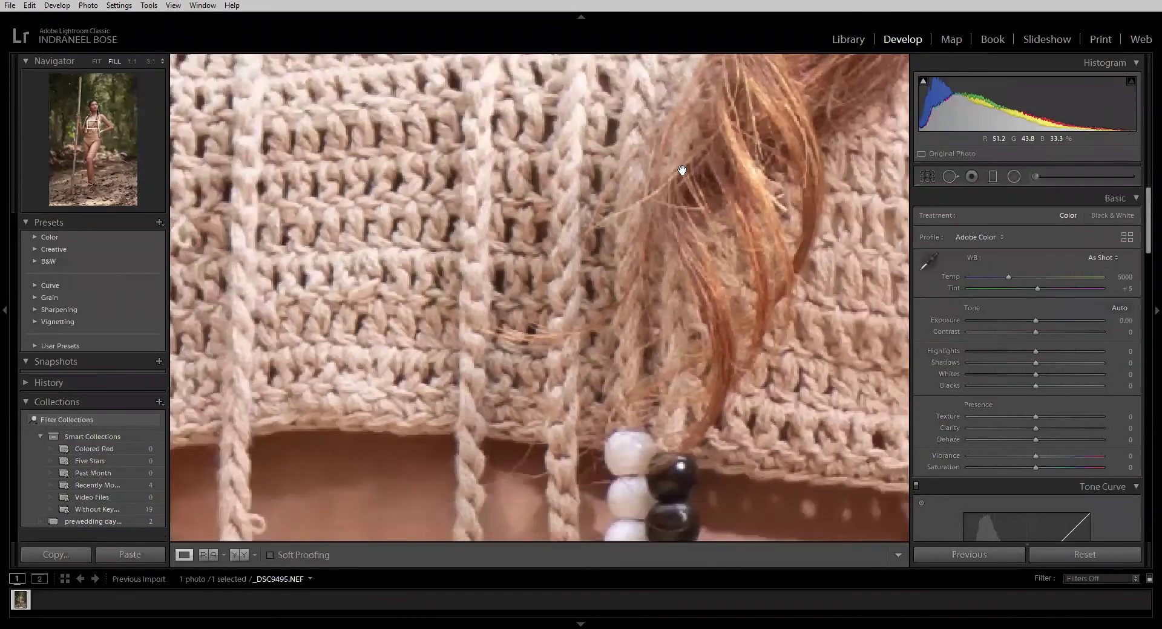
click(682, 170)
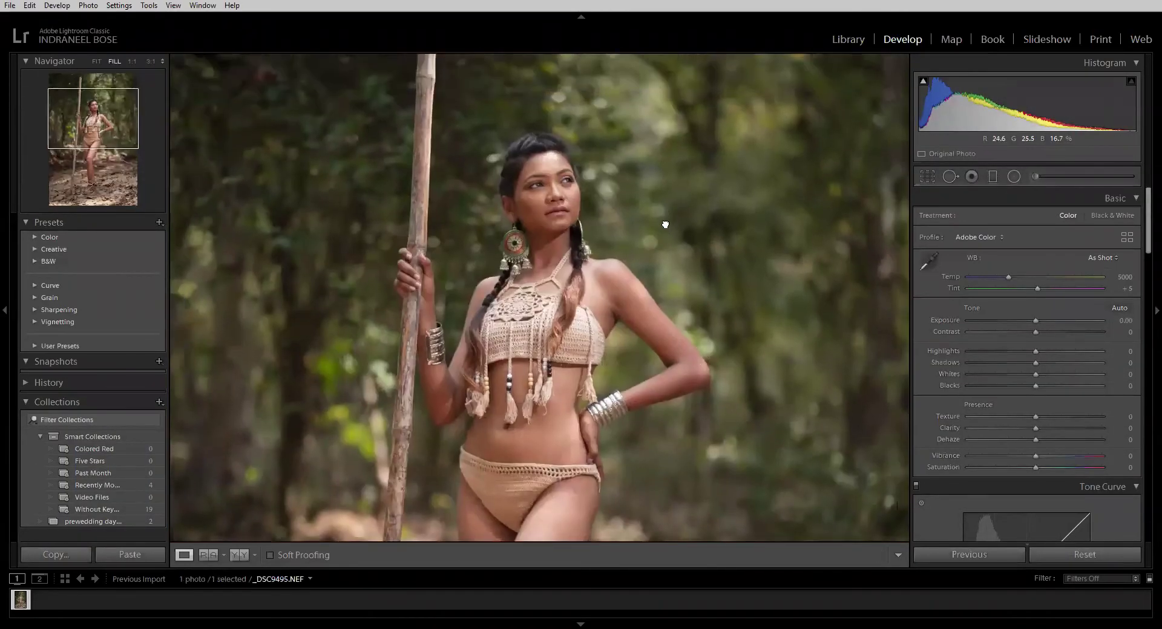
click(667, 226)
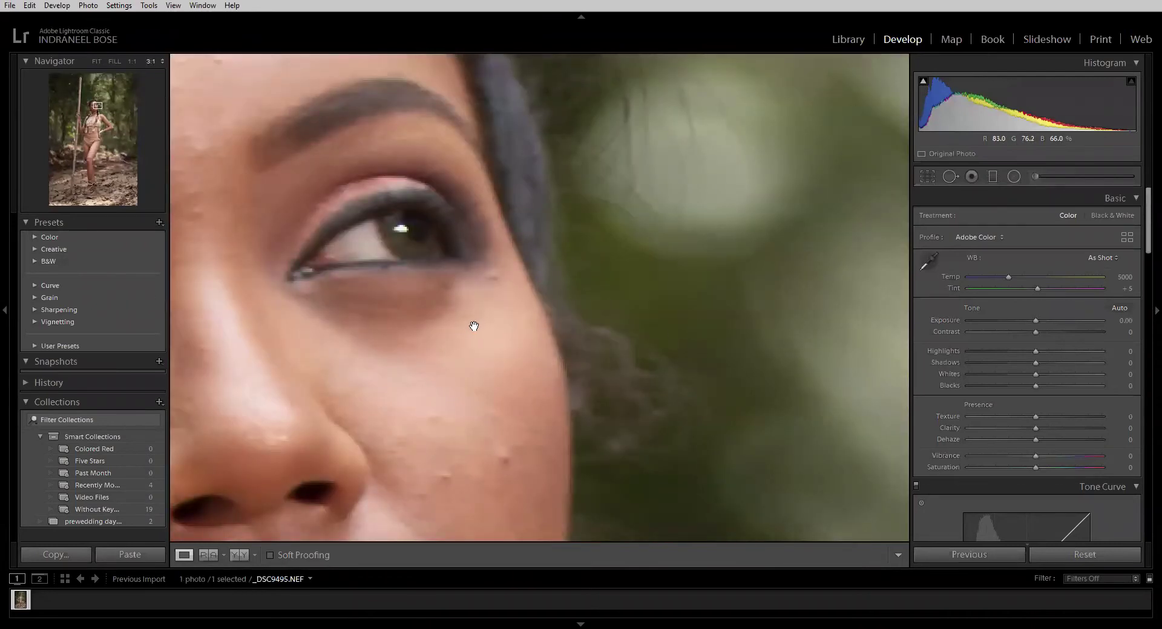
key(ctrl+minus)
key(ctrl+minus)
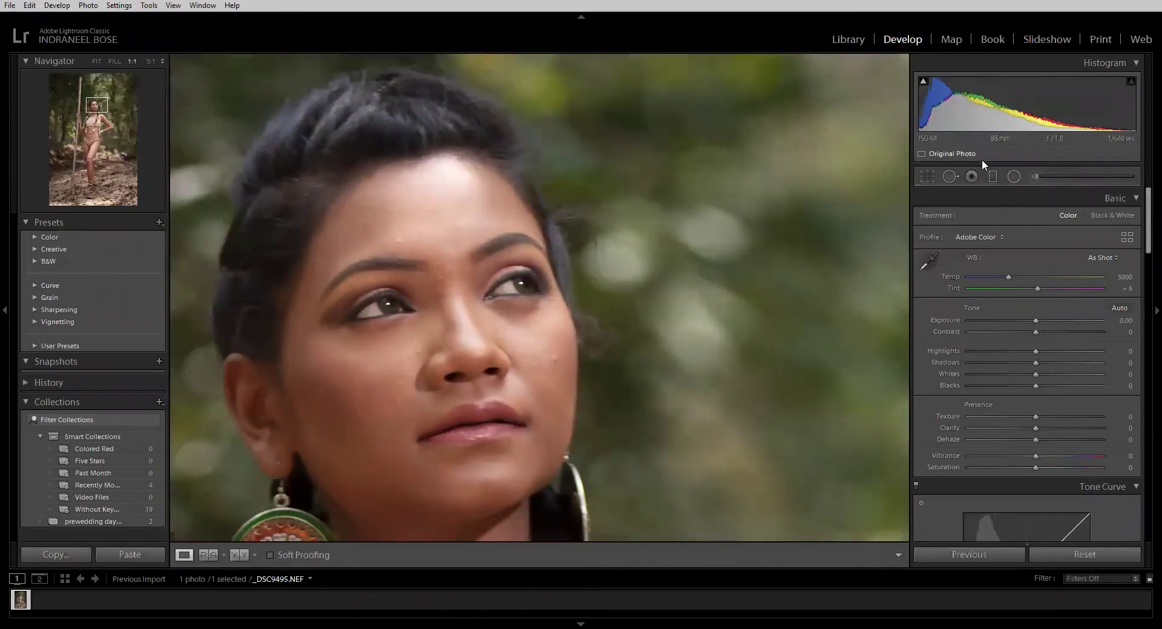
- Heal the blemishes on the model's left cheek with Spot Removal at size 13 and the one beside her eye at size 10
click(950, 176)
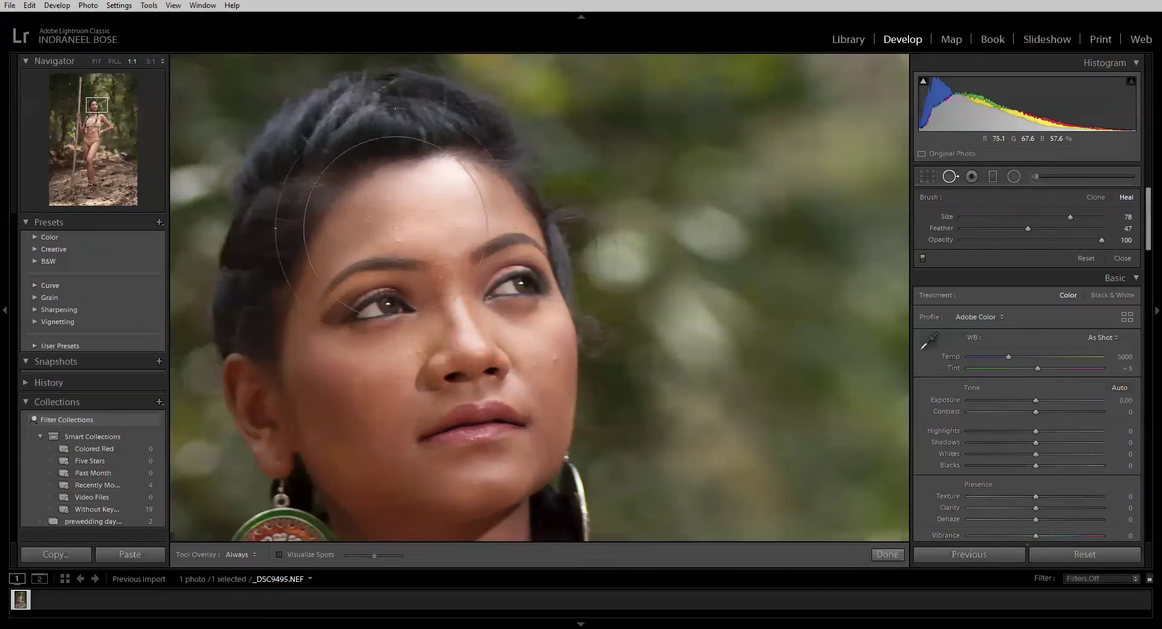
scroll(401, 230, down, 1)
scroll(400, 230, down, 10)
key(ctrl+equal)
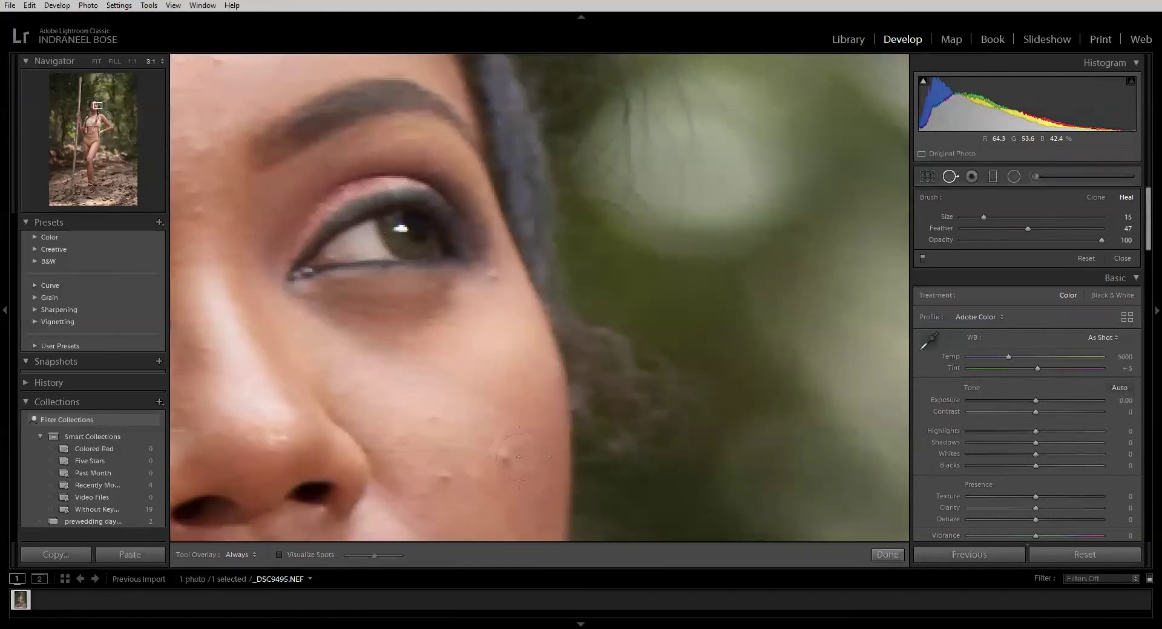
click(505, 463)
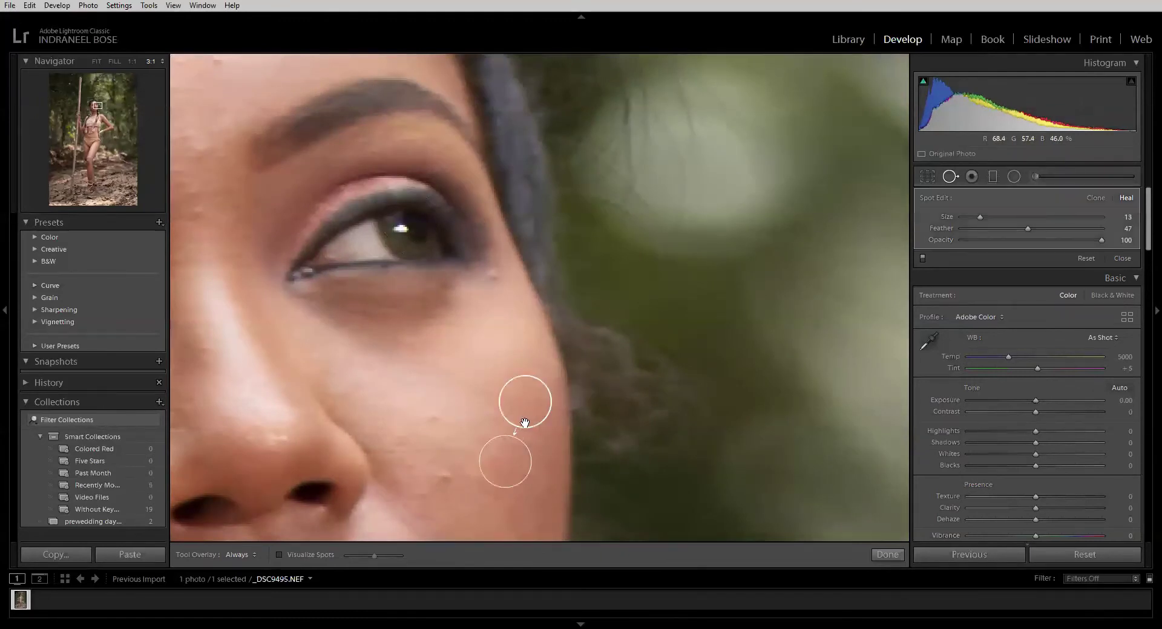
click(435, 422)
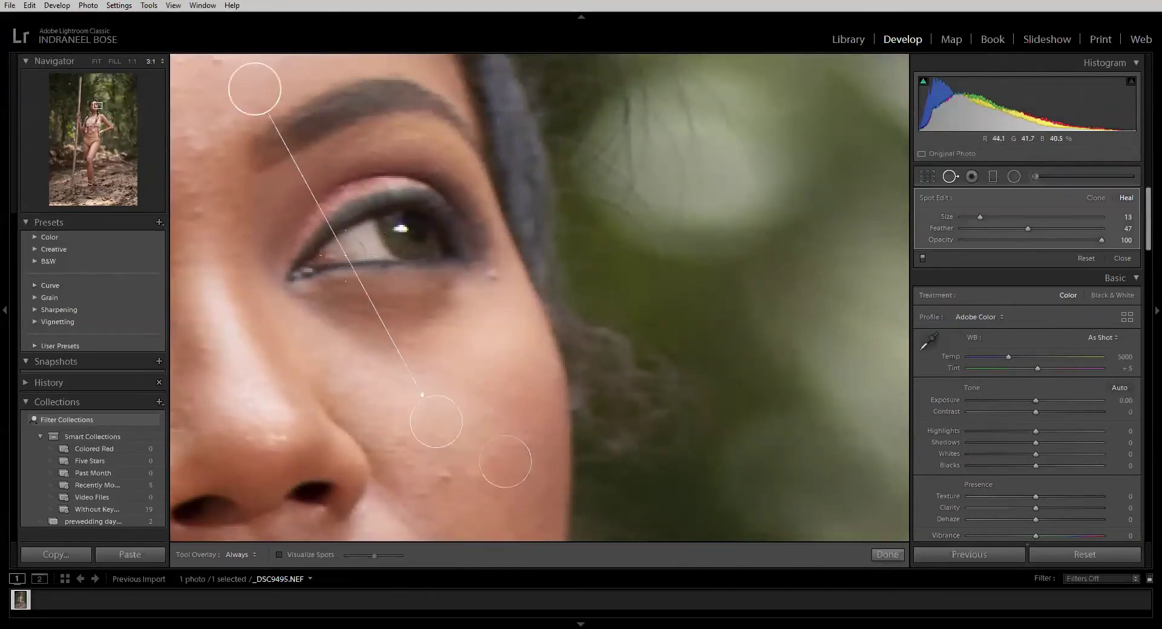
click(442, 479)
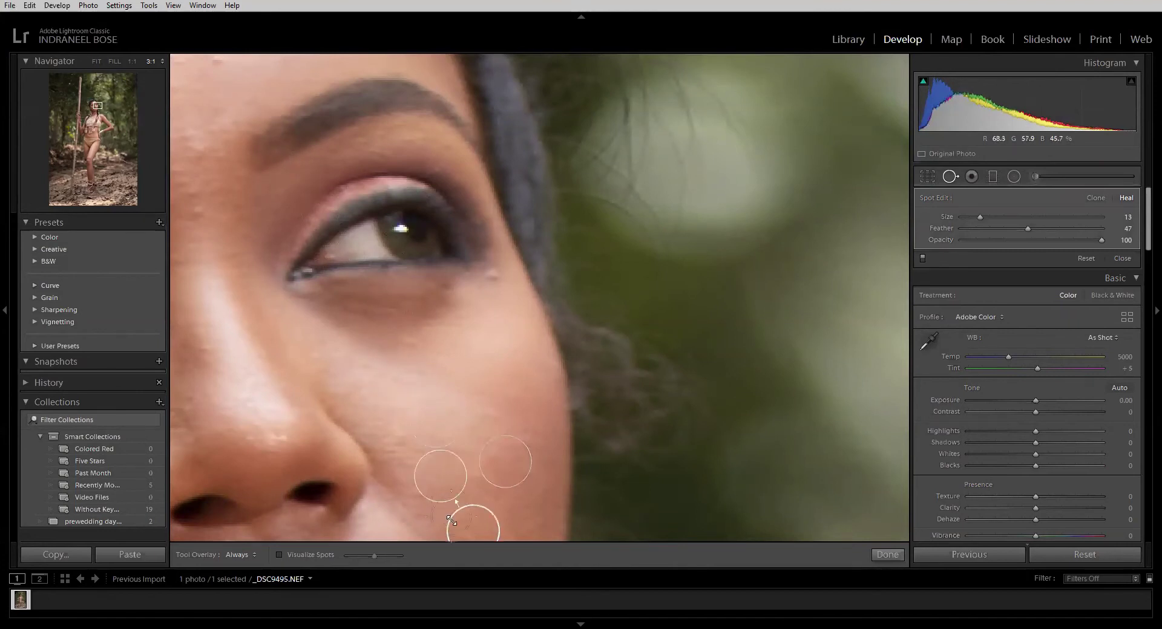
click(491, 274)
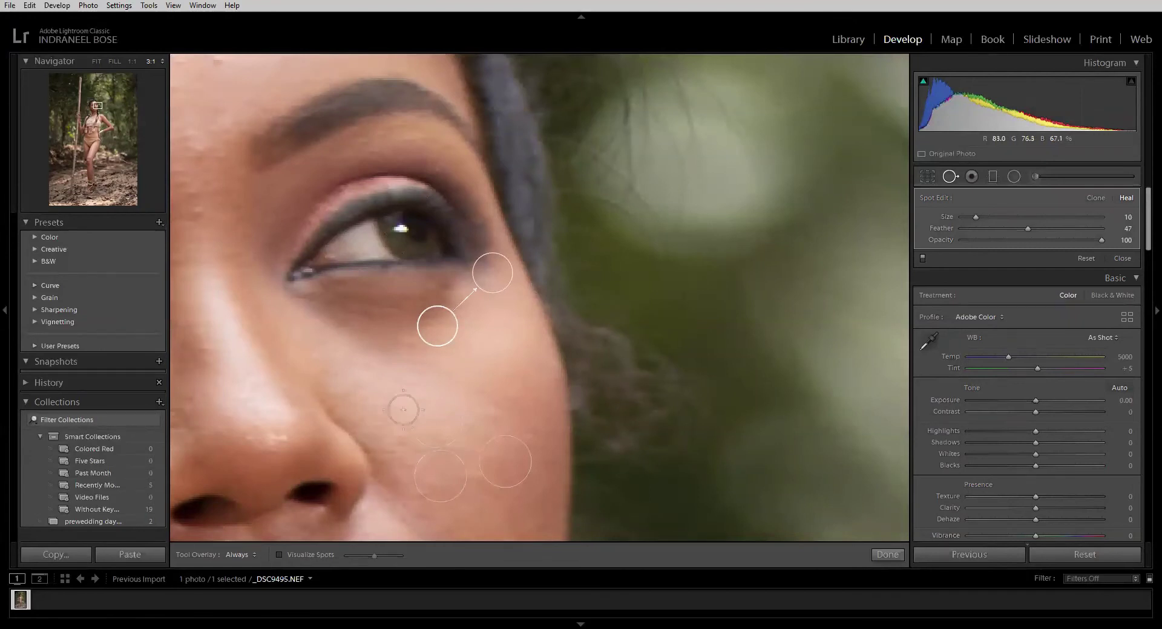
- Heal the blemishes between the eyebrows and on the model's right cheek beside the nose, using spot sizes 10 and 9
drag(397, 413, 633, 412)
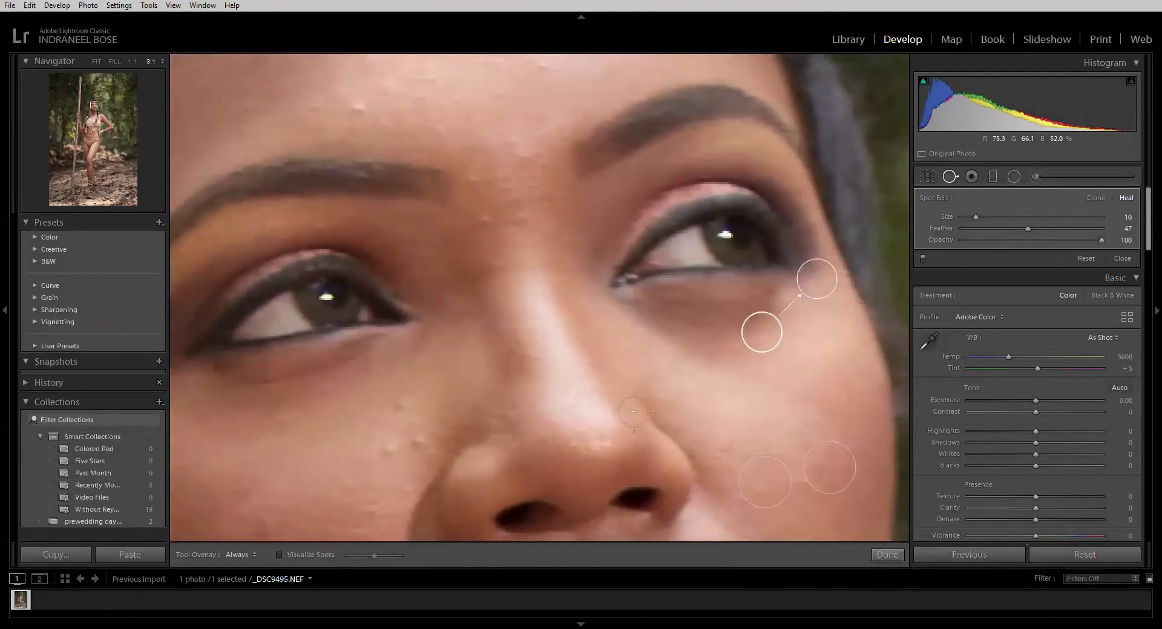
click(482, 219)
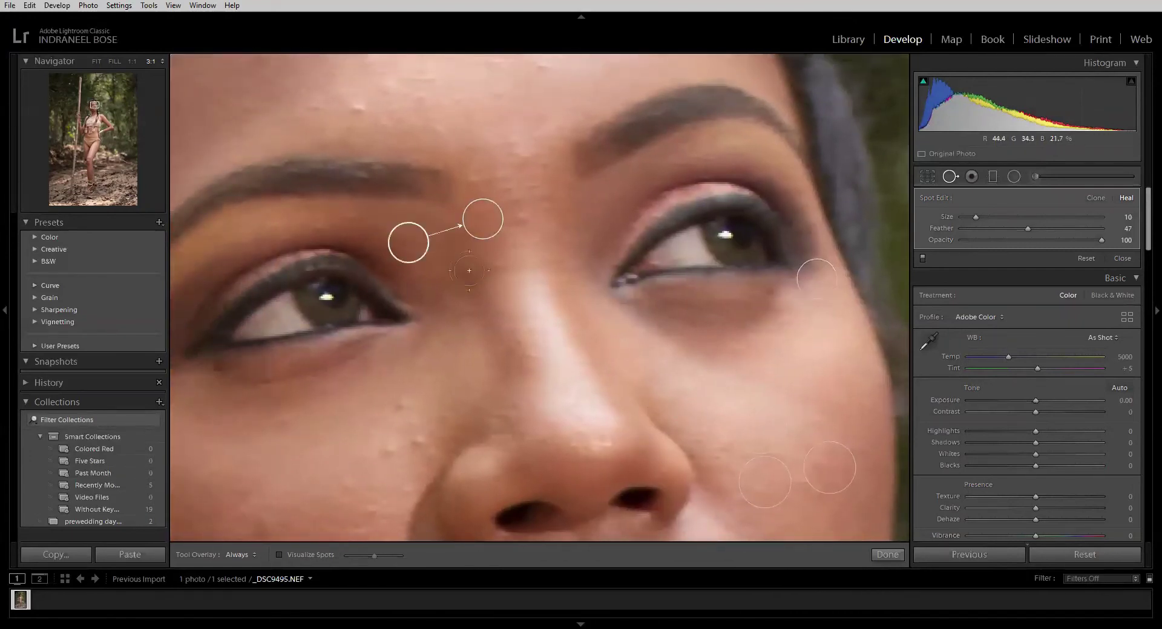
click(524, 219)
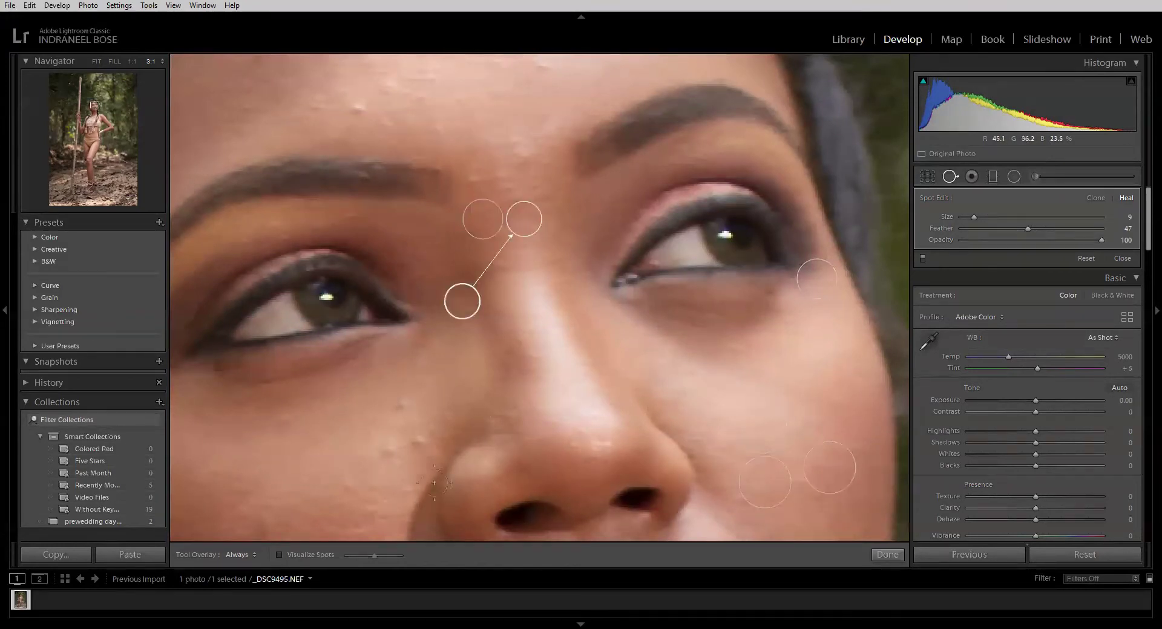
click(419, 441)
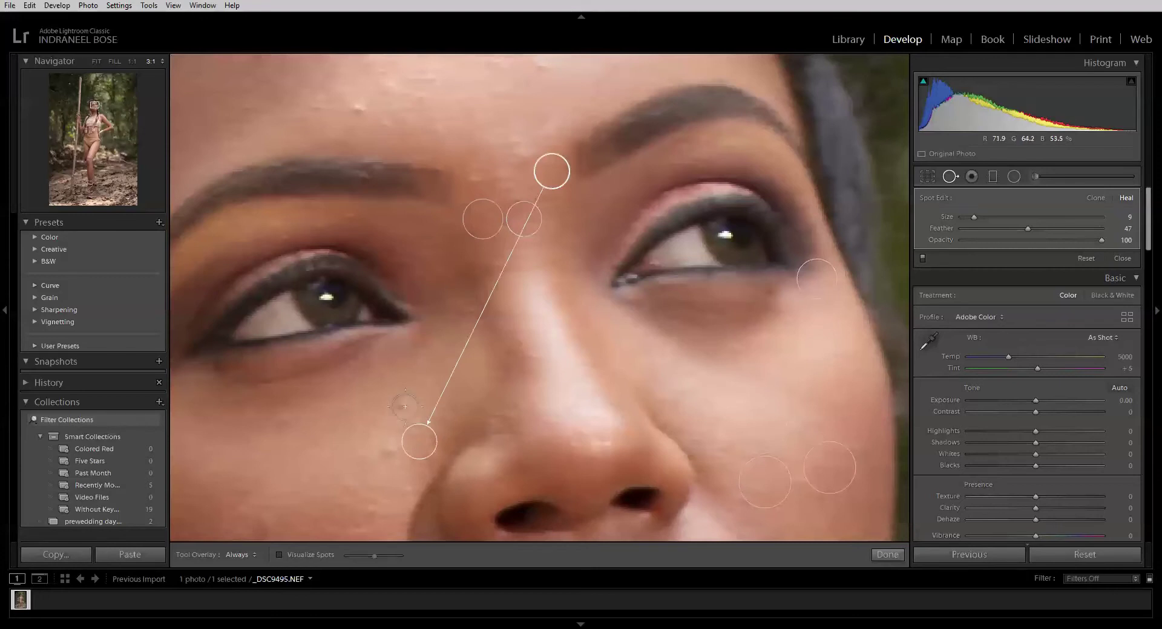
click(403, 409)
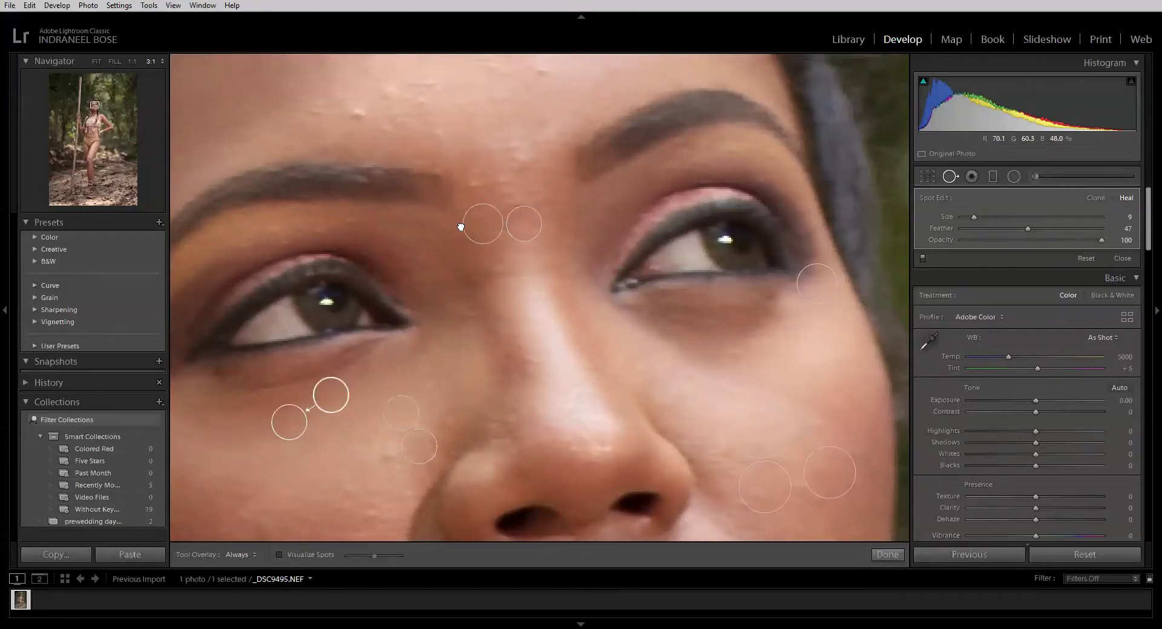
- Heal the bumps across the model's forehead above the eyebrows with size 9 spots
drag(461, 226, 614, 430)
click(557, 411)
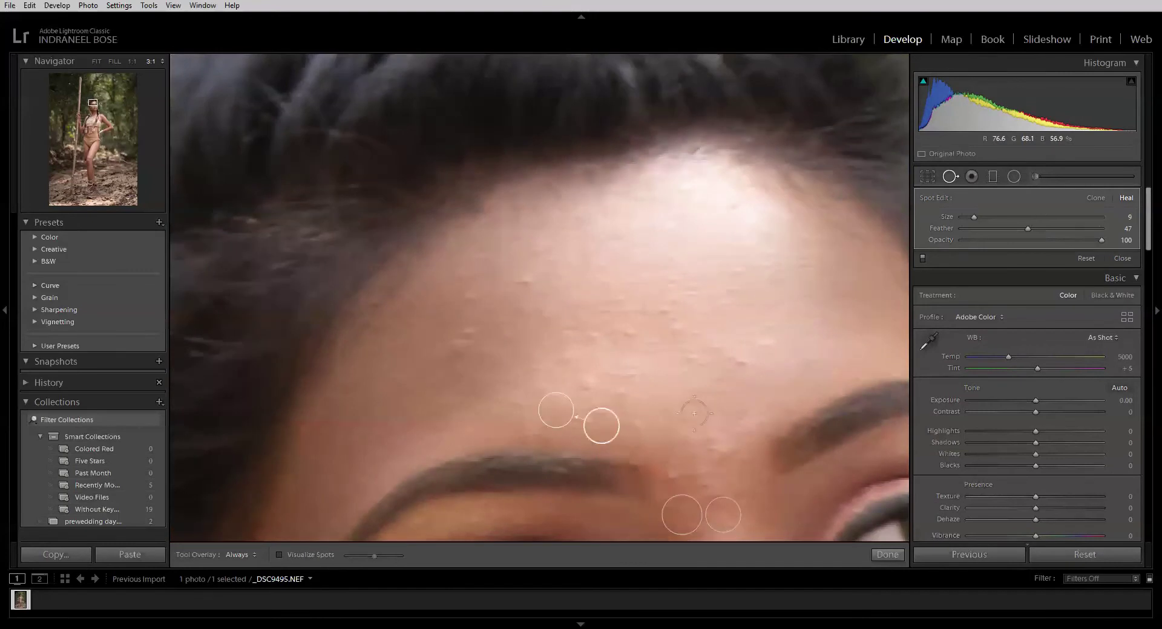
click(470, 331)
click(525, 278)
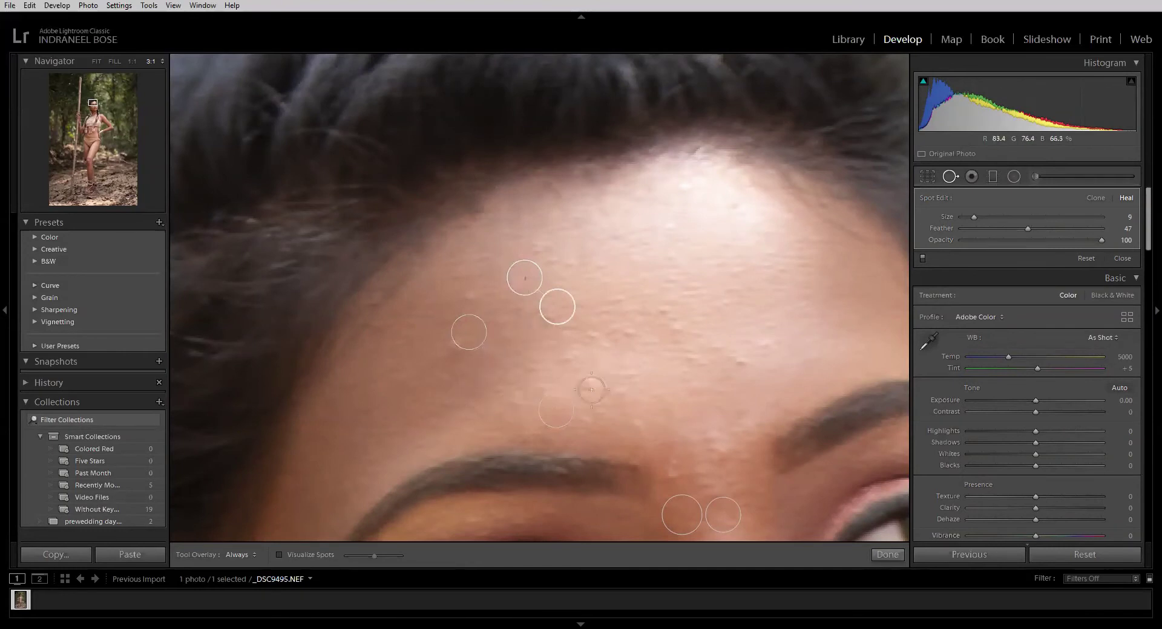
click(514, 407)
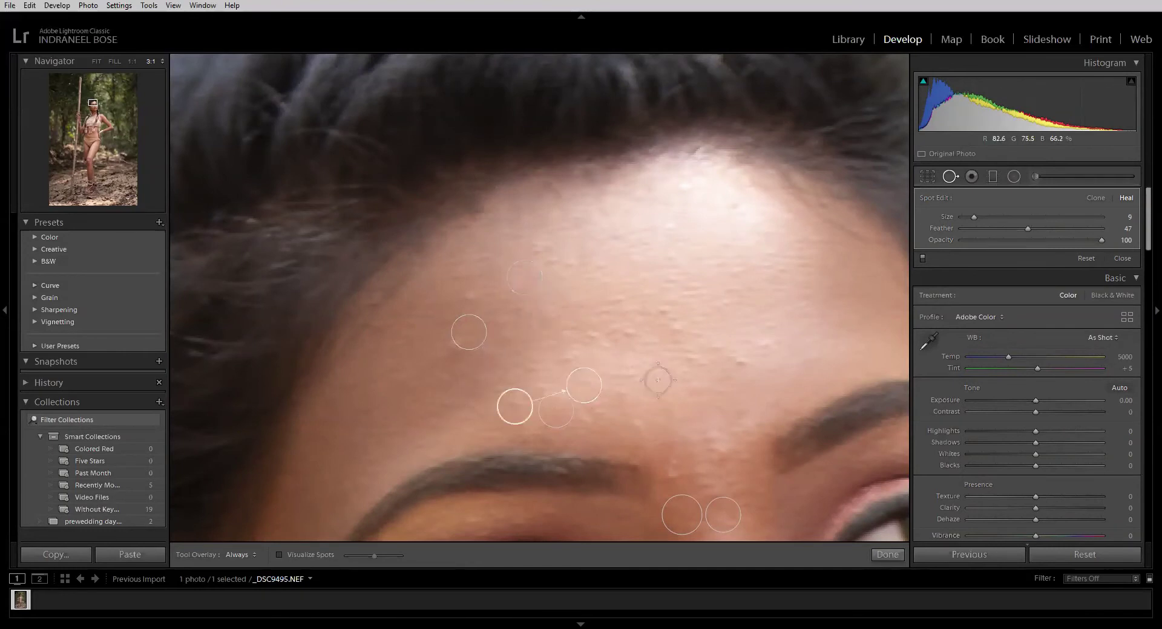
click(738, 361)
mouse_move(665, 312)
mouse_down()
mouse_move(627, 371)
mouse_move(630, 303)
mouse_move(630, 389)
mouse_move(612, 303)
mouse_move(619, 372)
mouse_move(536, 361)
mouse_move(720, 366)
mouse_move(802, 327)
mouse_move(629, 362)
mouse_up()
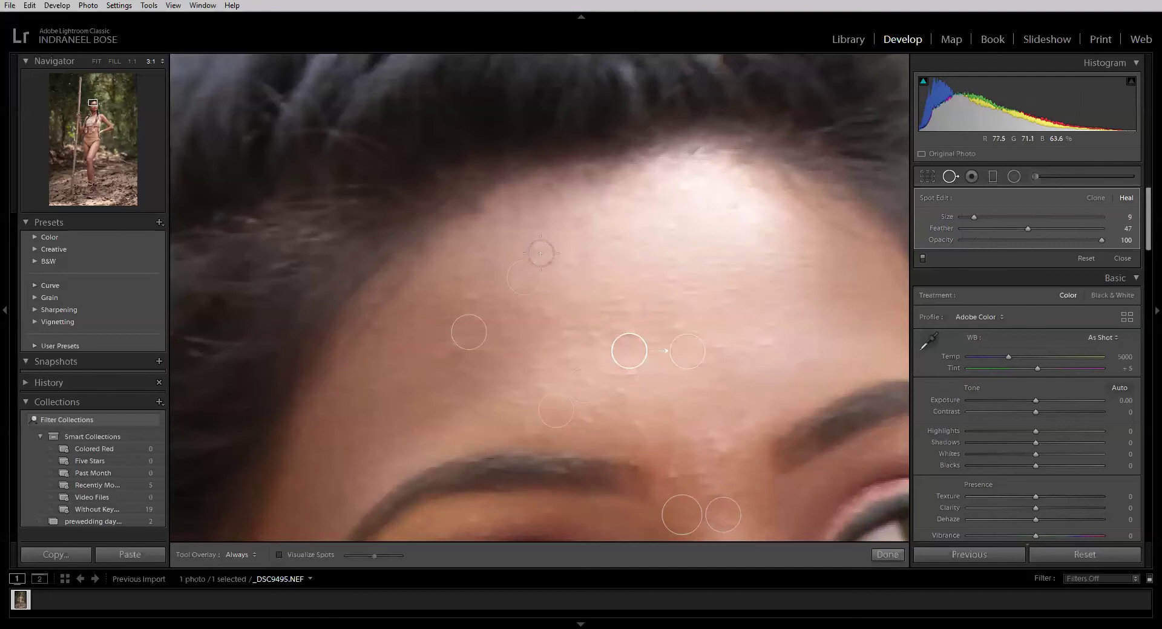
click(682, 187)
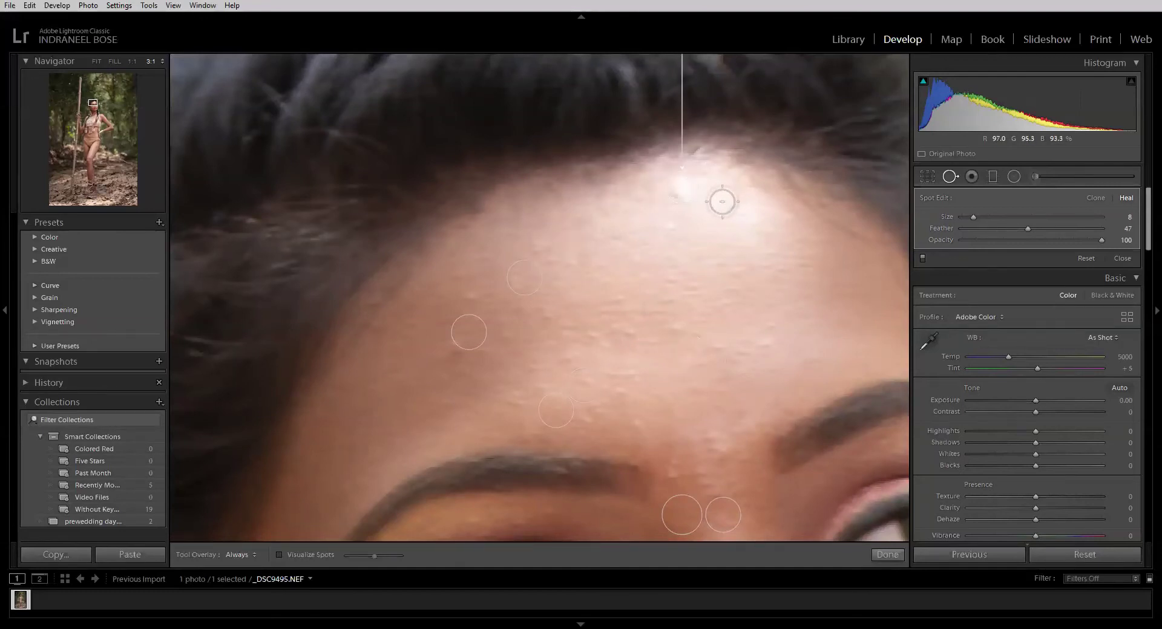
key(ctrl+minus)
key(ctrl+minus)
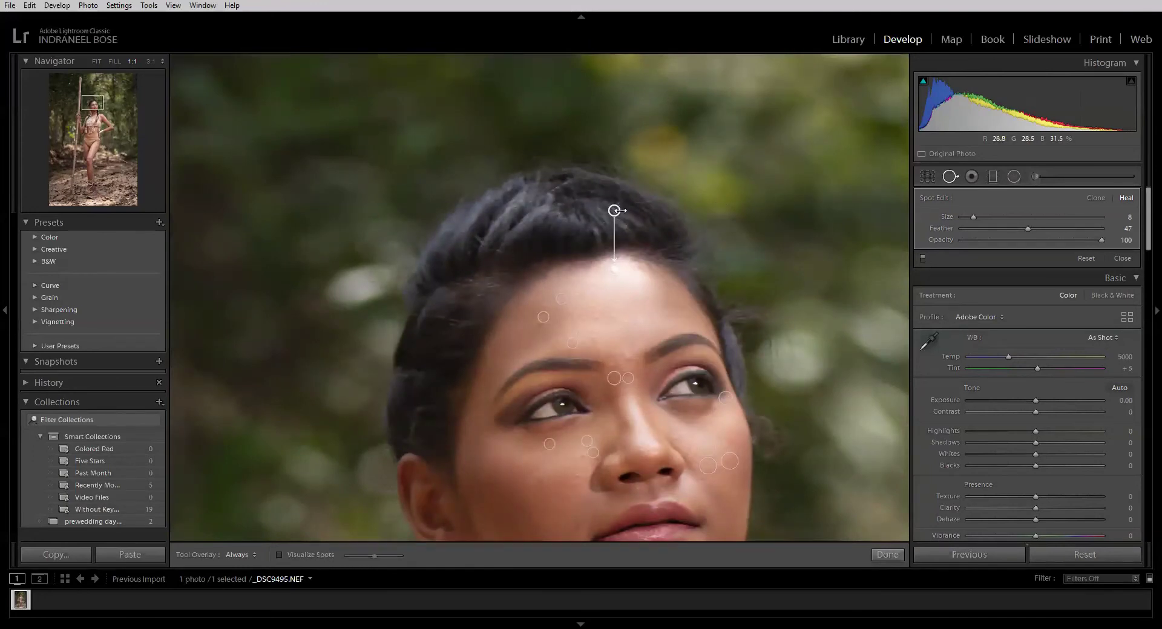
key(ctrl+equal)
key(ctrl+equal)
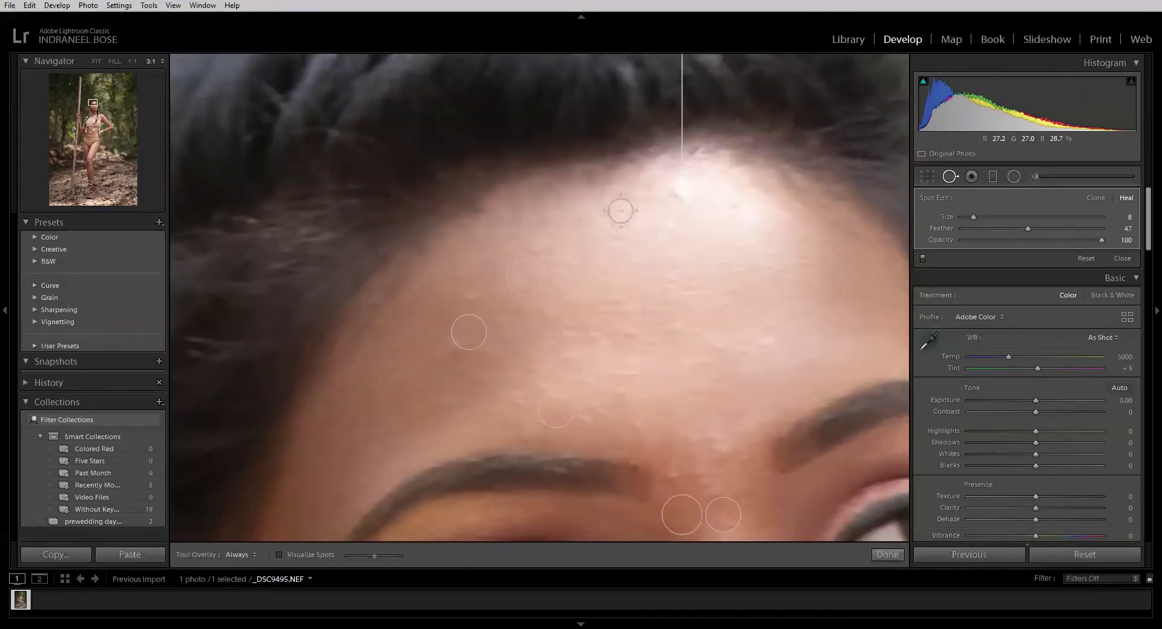
key(ctrl+minus)
key(ctrl+minus)
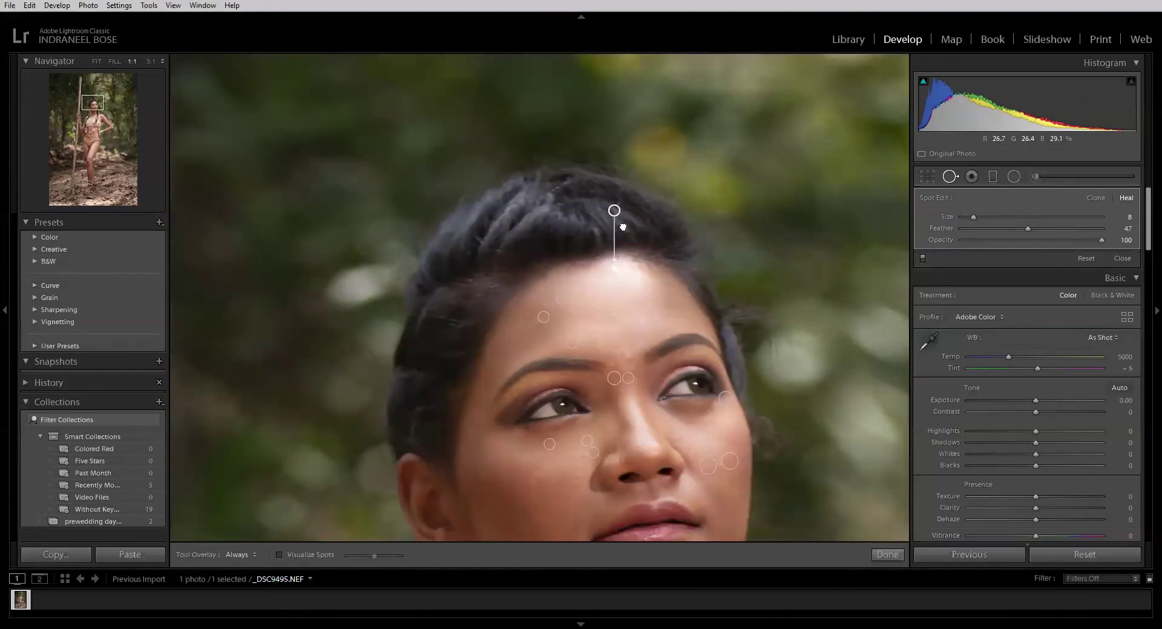
key(Delete)
- Heal the bumps on the middle of the forehead and above the inner end of the model's right eyebrow with size 8 spots
key(ctrl+equal)
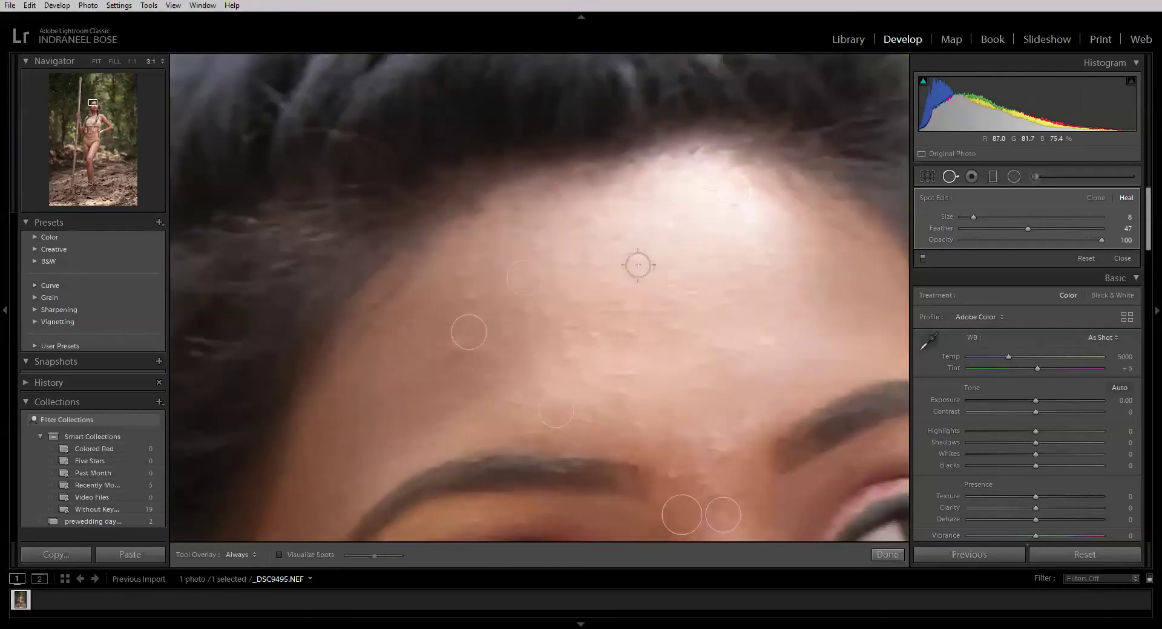
click(630, 332)
drag(673, 342, 666, 321)
click(636, 421)
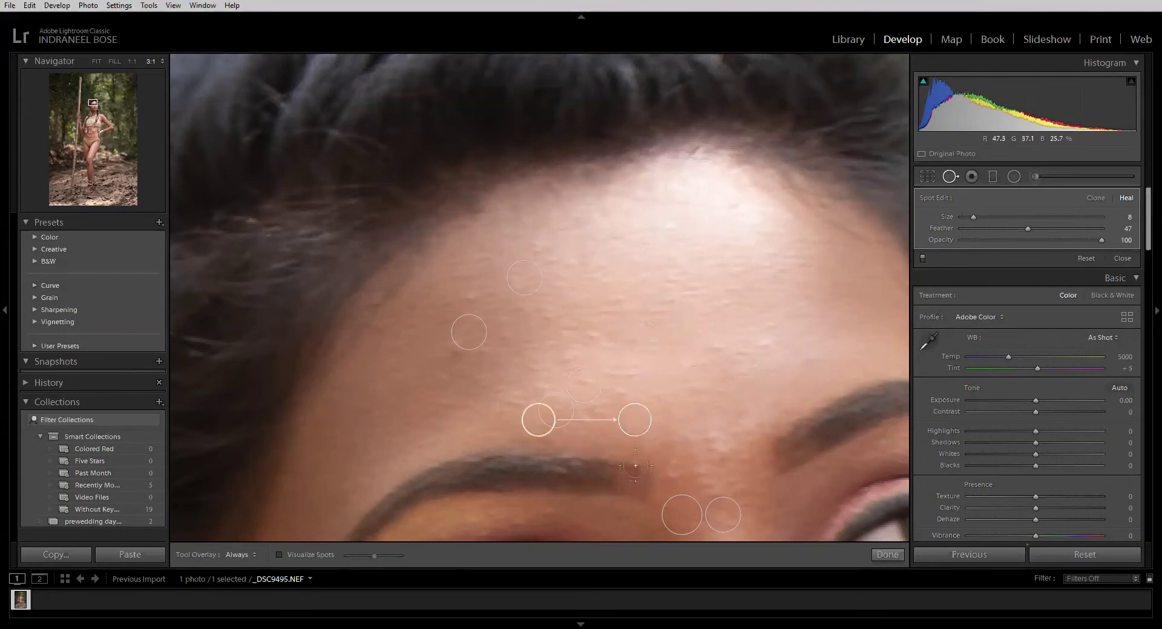
- Heal the blemishes across the model's right cheek, from beside the nose down to the lower cheek, with size 8 spots
drag(562, 428, 532, 164)
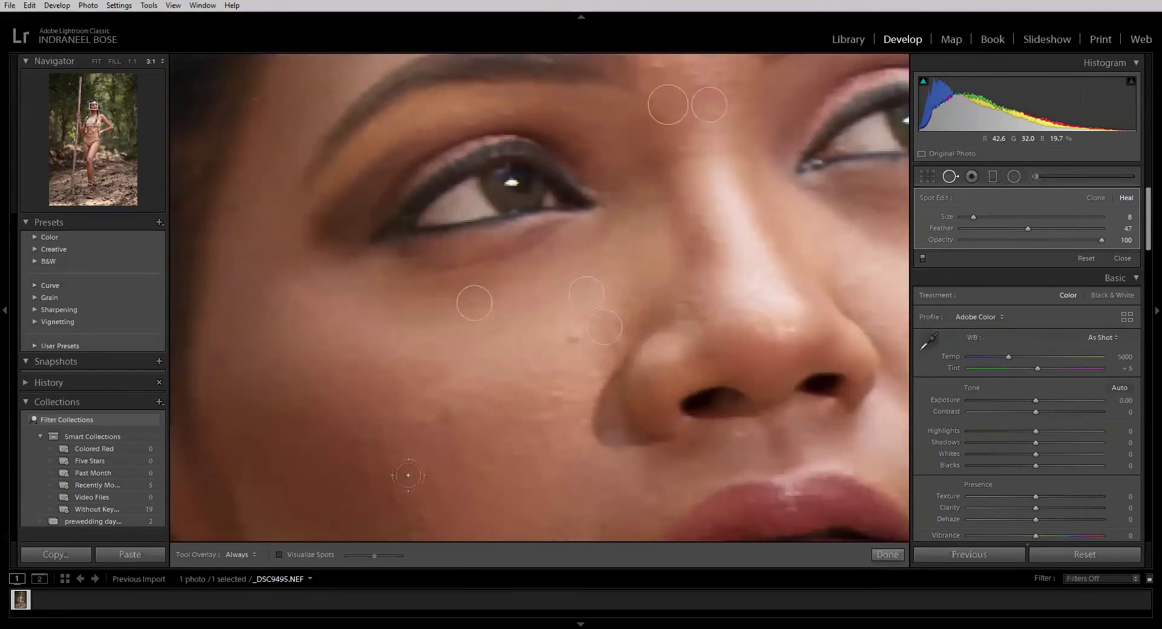
click(571, 337)
click(422, 398)
click(446, 414)
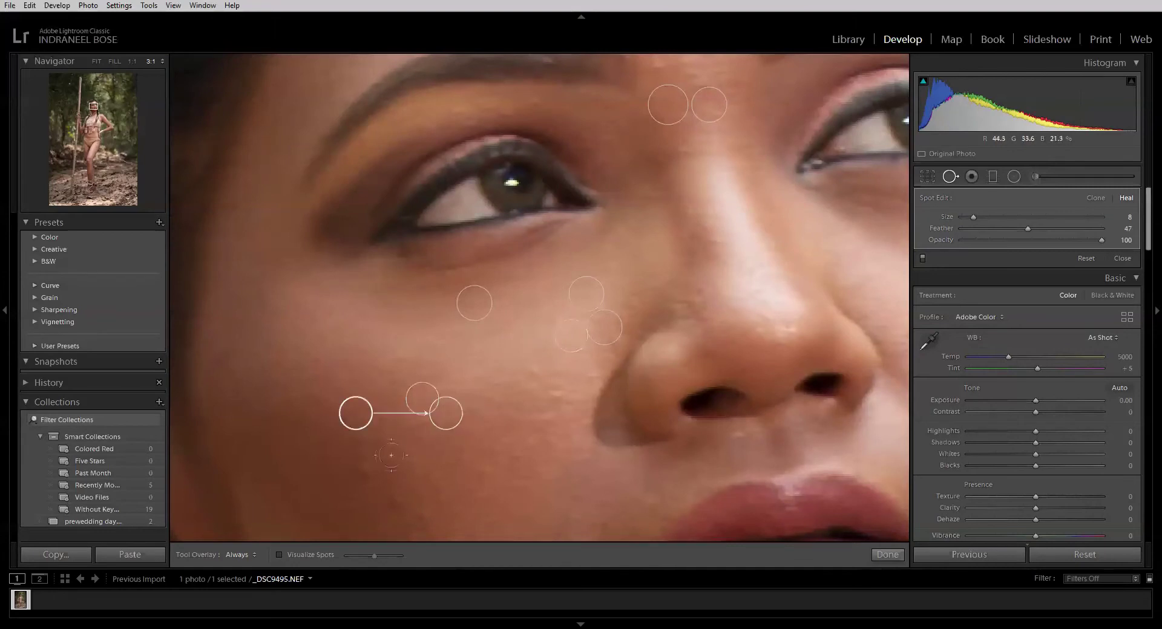
click(374, 457)
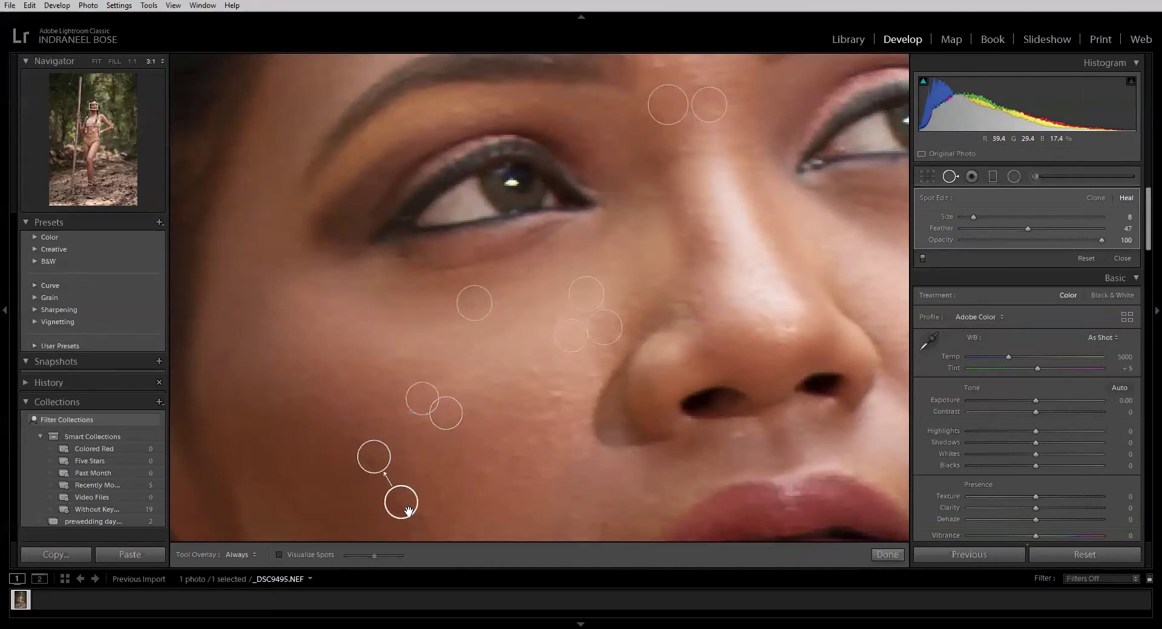
drag(400, 506, 356, 514)
click(423, 533)
click(555, 394)
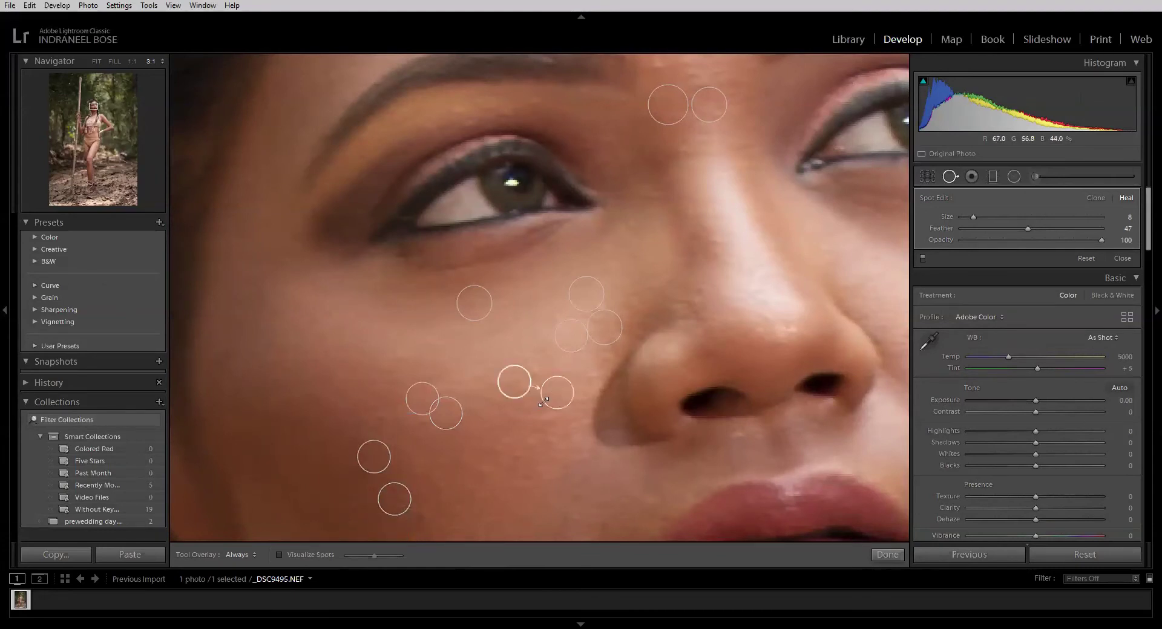
- Heal the blemishes on the side of the nose, under the nostrils and beside the corner of the mouth with size 8 spots
click(696, 298)
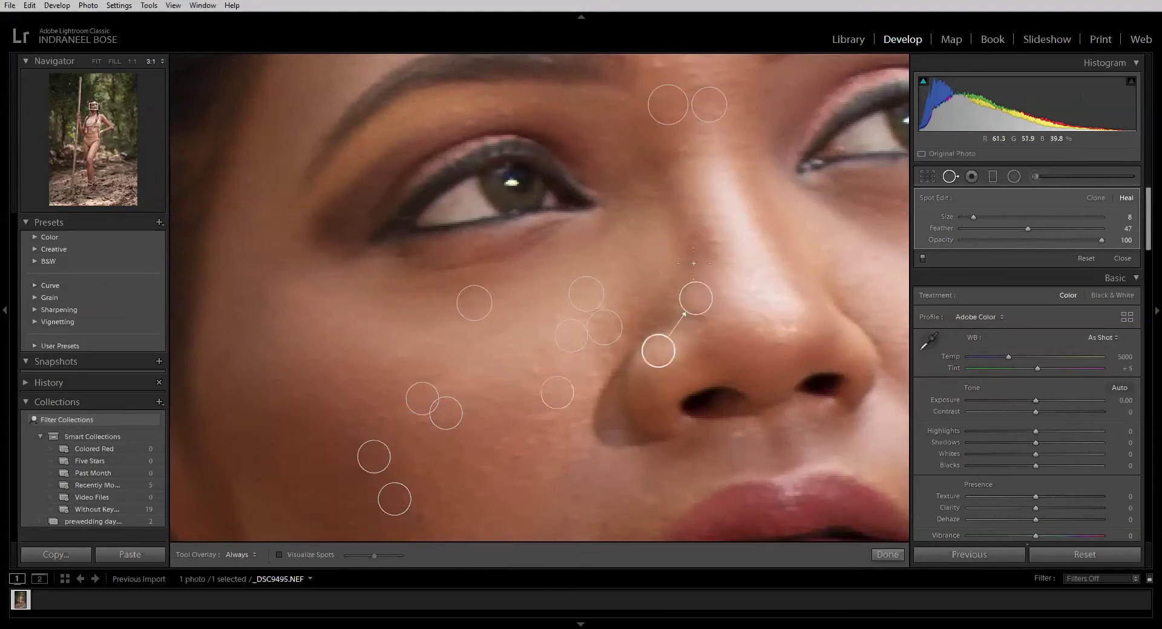
click(696, 244)
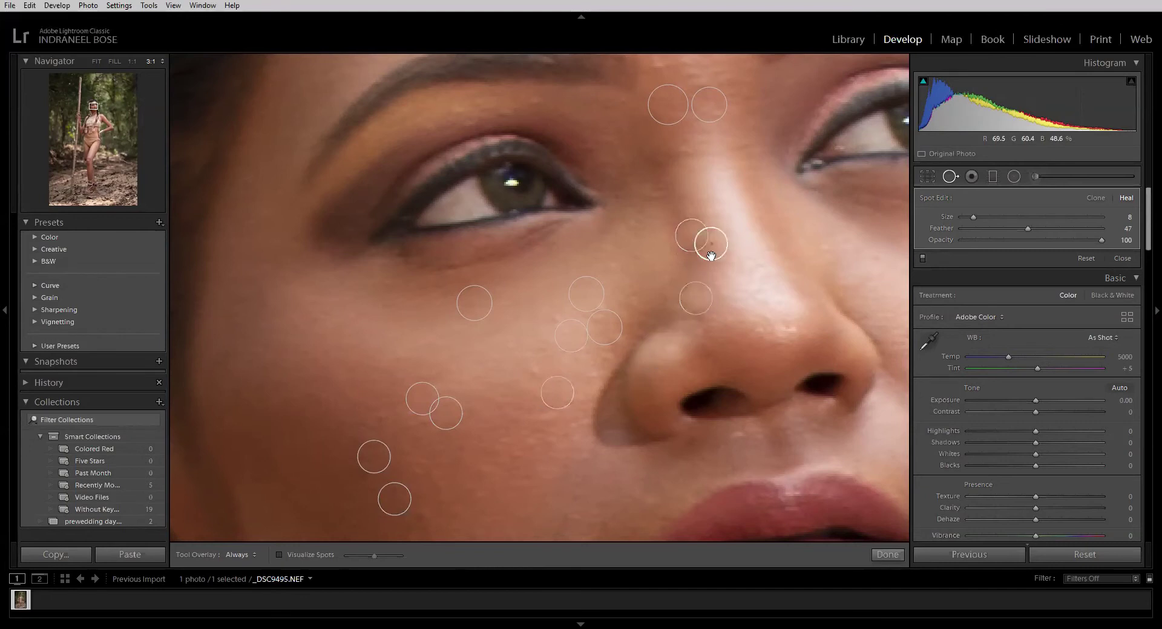
click(736, 433)
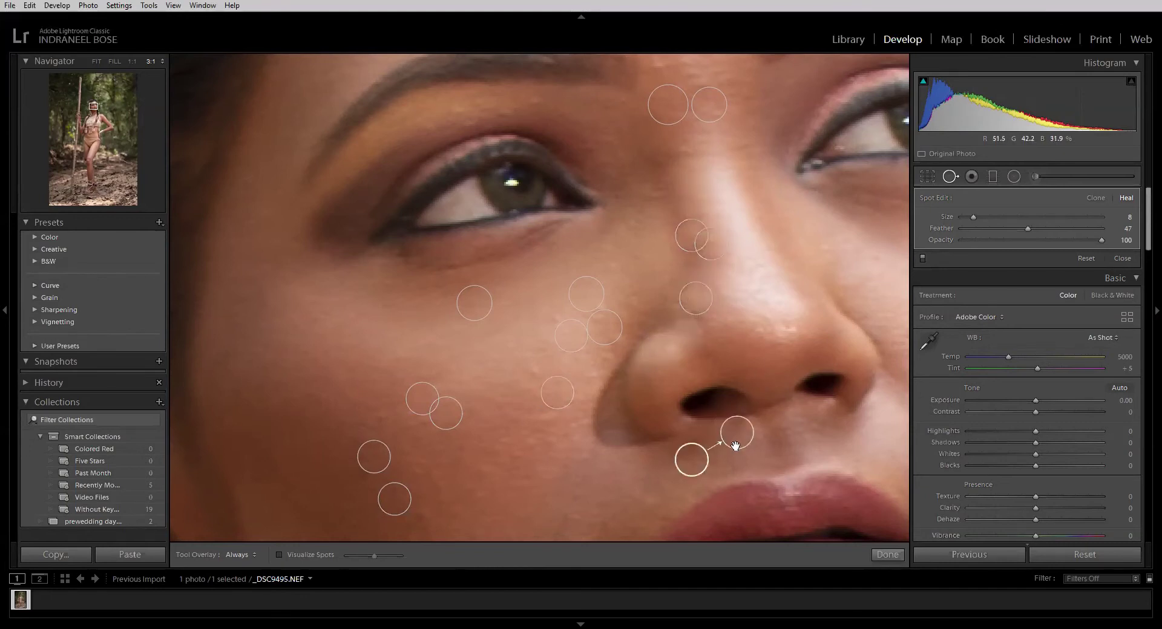
click(648, 500)
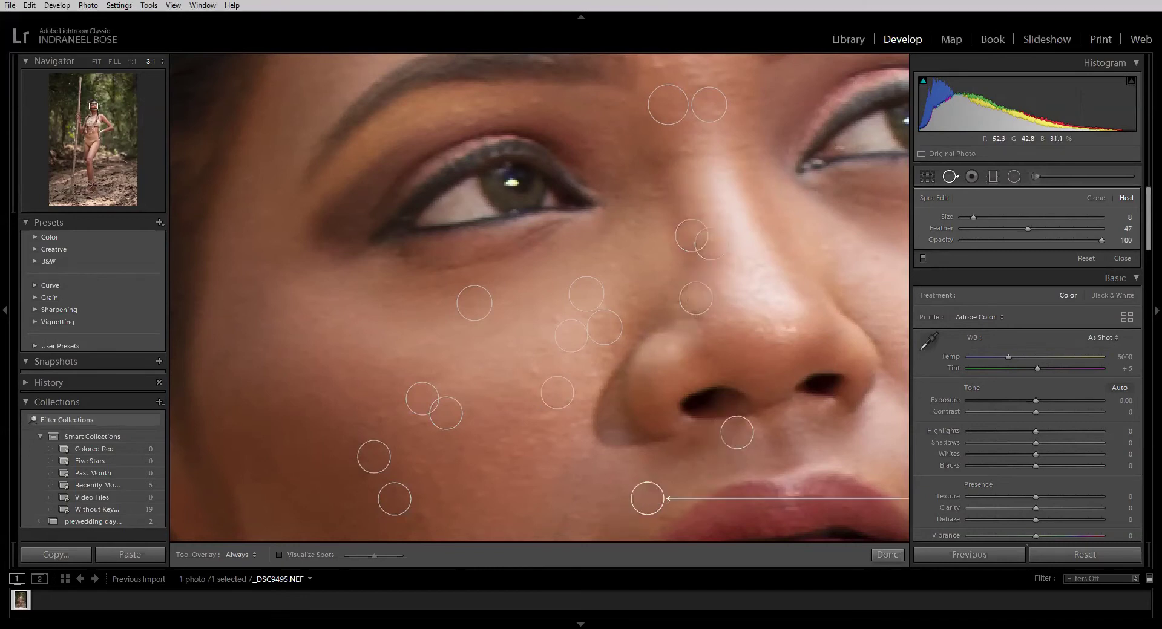
- Heal the white speck and the dark crease at the model's left underarm with size 8 spots and a short stroke
key(z)
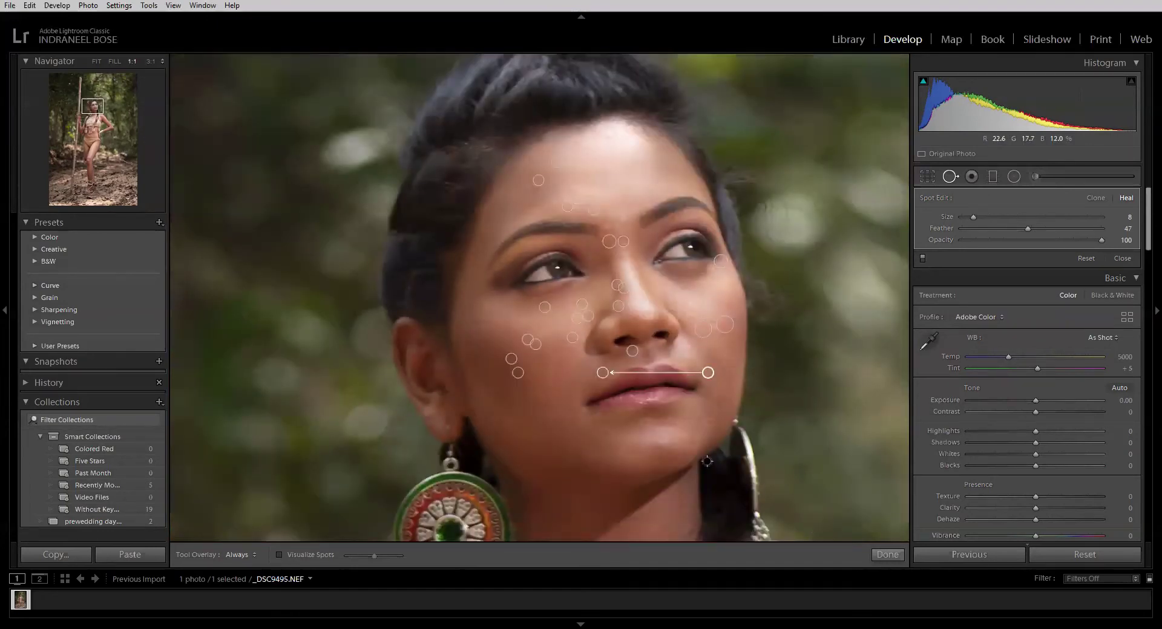
drag(837, 372, 182, 260)
key(z)
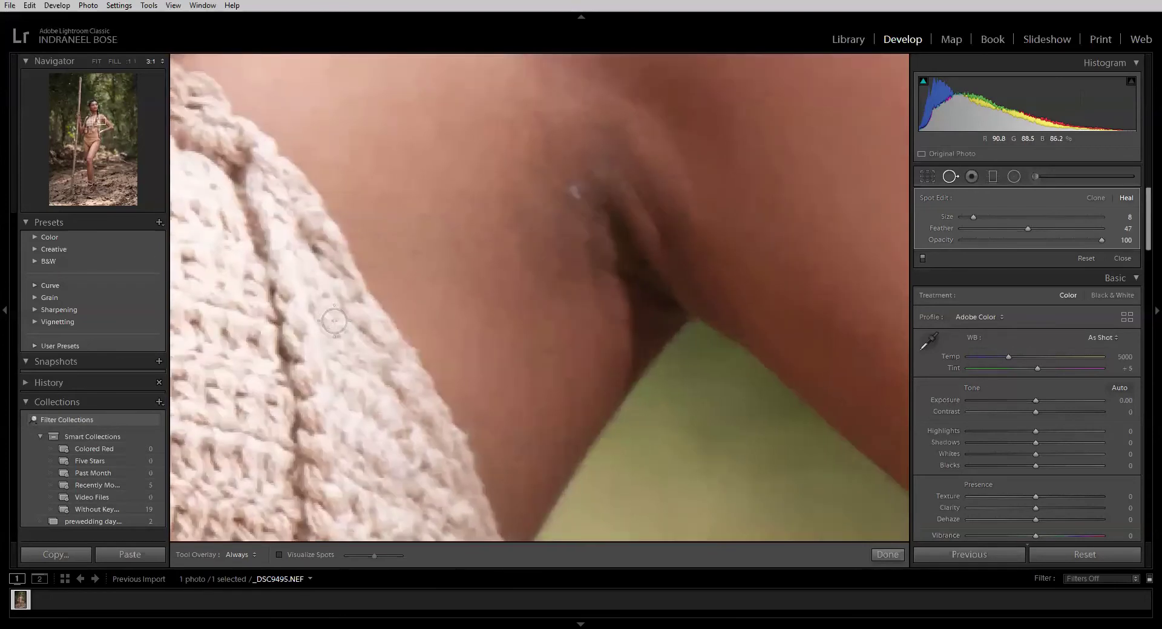
click(571, 191)
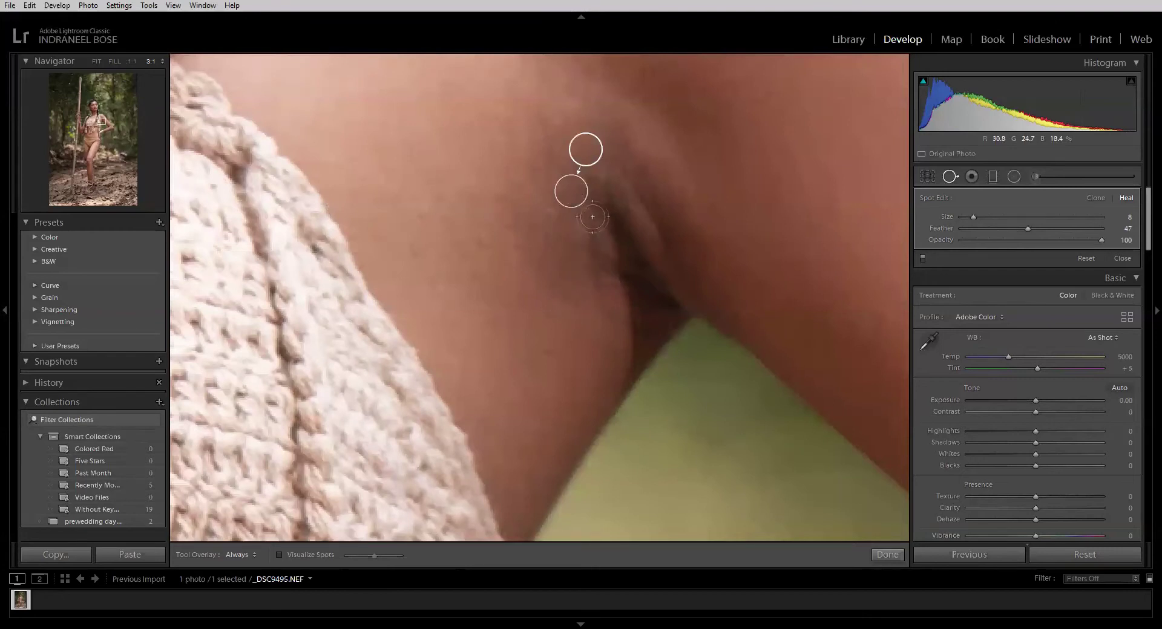
drag(594, 209, 599, 289)
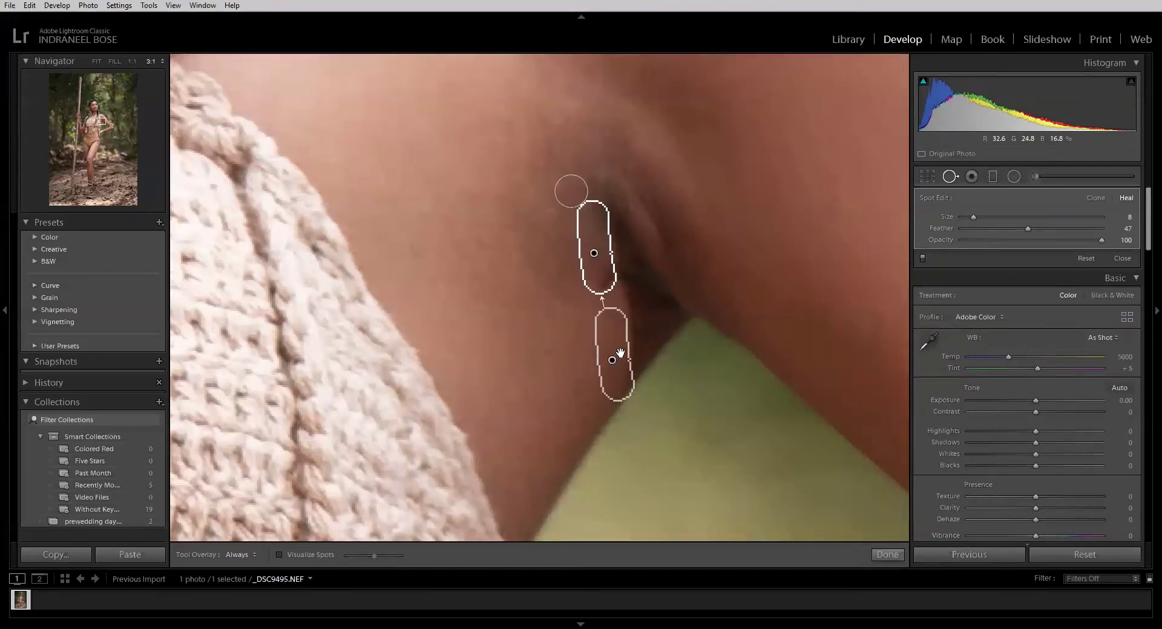
click(548, 211)
- Heal the diagonal mark on the model's abdomen near her left hand with a size 8 stroke
scroll(647, 442, down, 5)
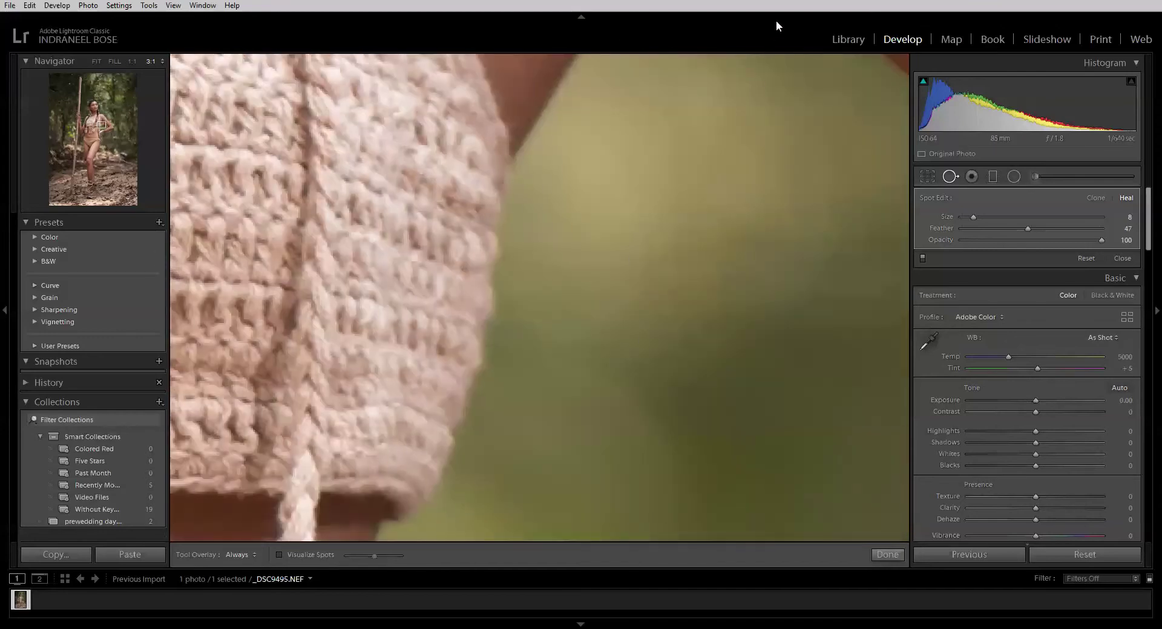
scroll(656, 295, down, 6)
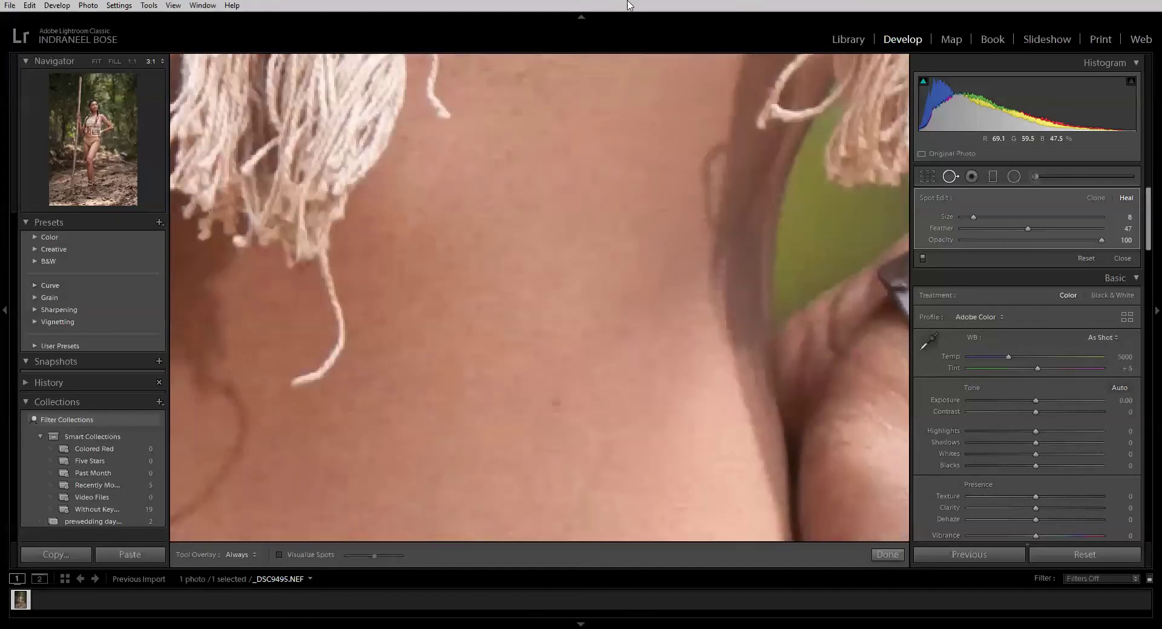
scroll(601, 241, down, 4)
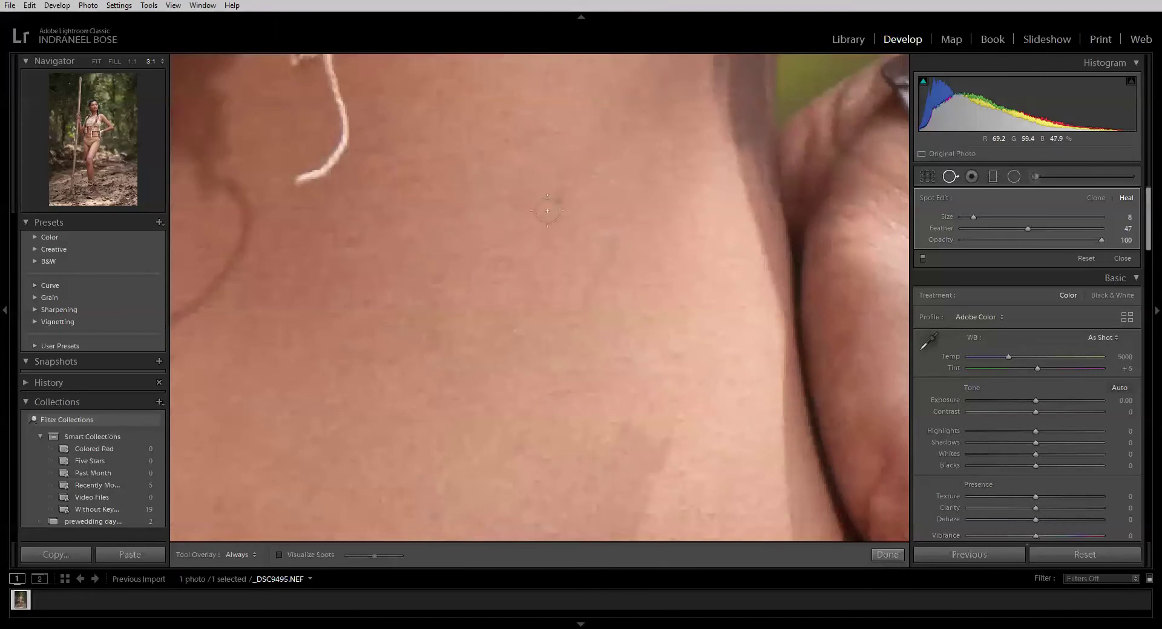
drag(609, 236, 557, 357)
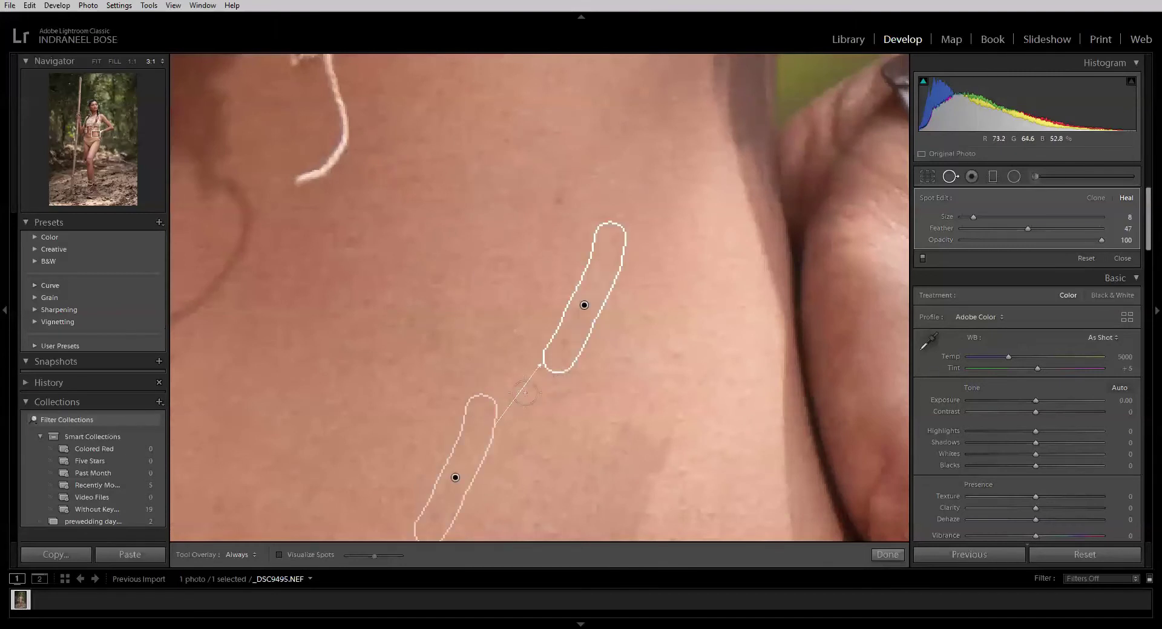
- Heal the pale stretch marks on the upper part of the model's left thigh, below the bikini bottom, with size 8 strokes
scroll(622, 407, down, 6)
key(ctrl+minus)
key(ctrl+minus)
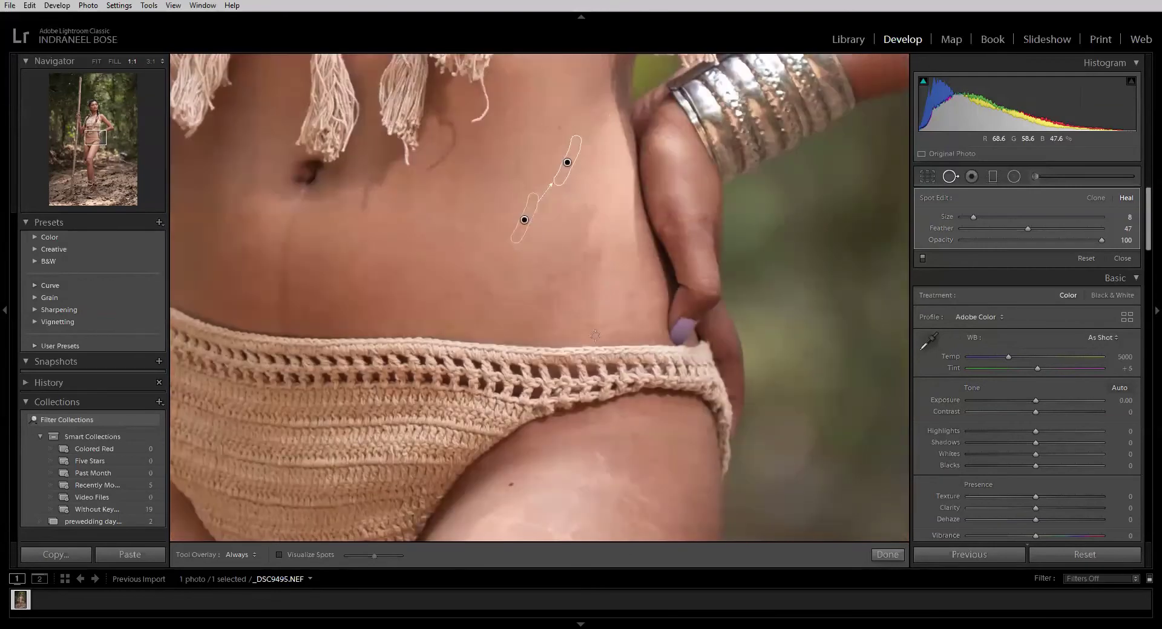
scroll(599, 242, down, 6)
key(z)
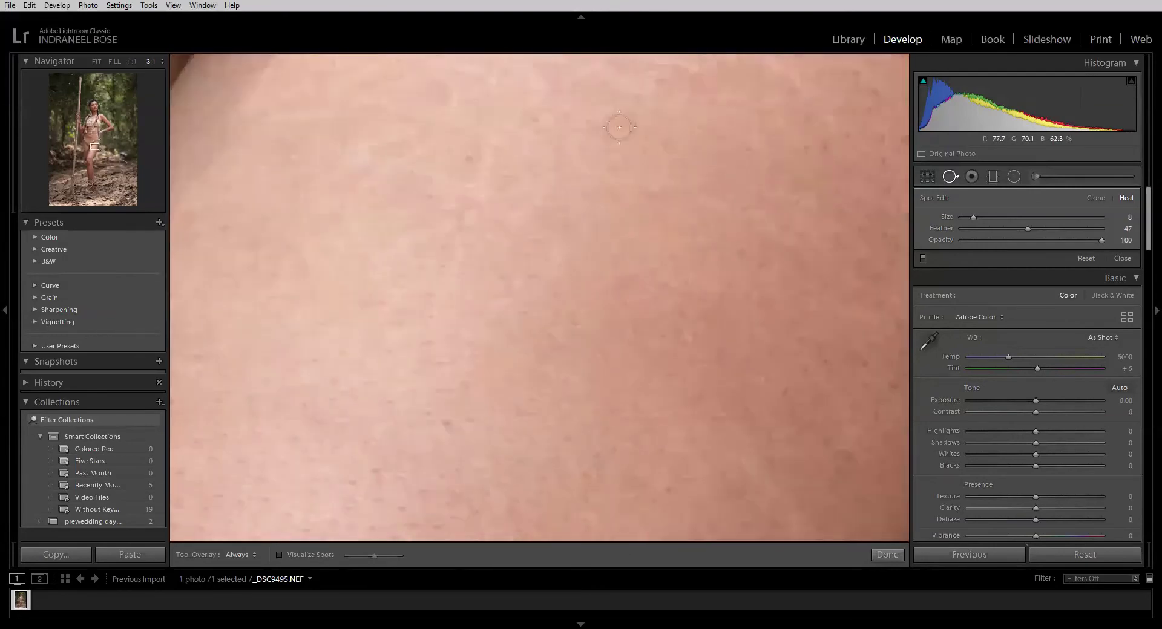
key(z)
drag(624, 229, 619, 331)
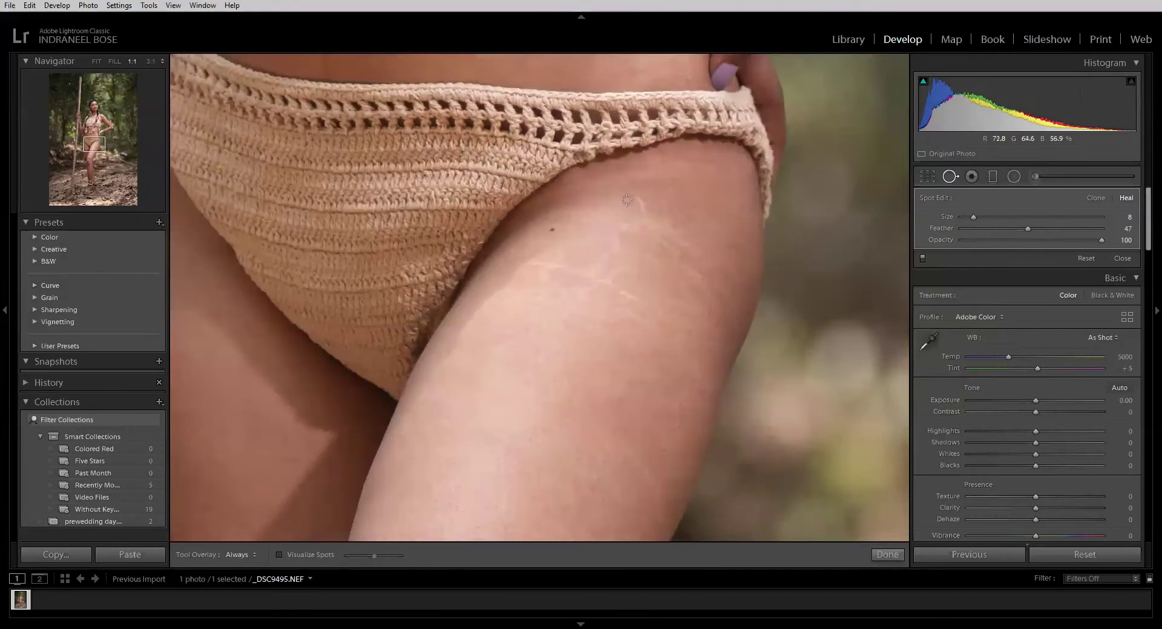
drag(638, 195, 648, 231)
mouse_move(530, 263)
mouse_down()
mouse_move(579, 269)
mouse_move(677, 315)
mouse_up()
drag(616, 249, 623, 231)
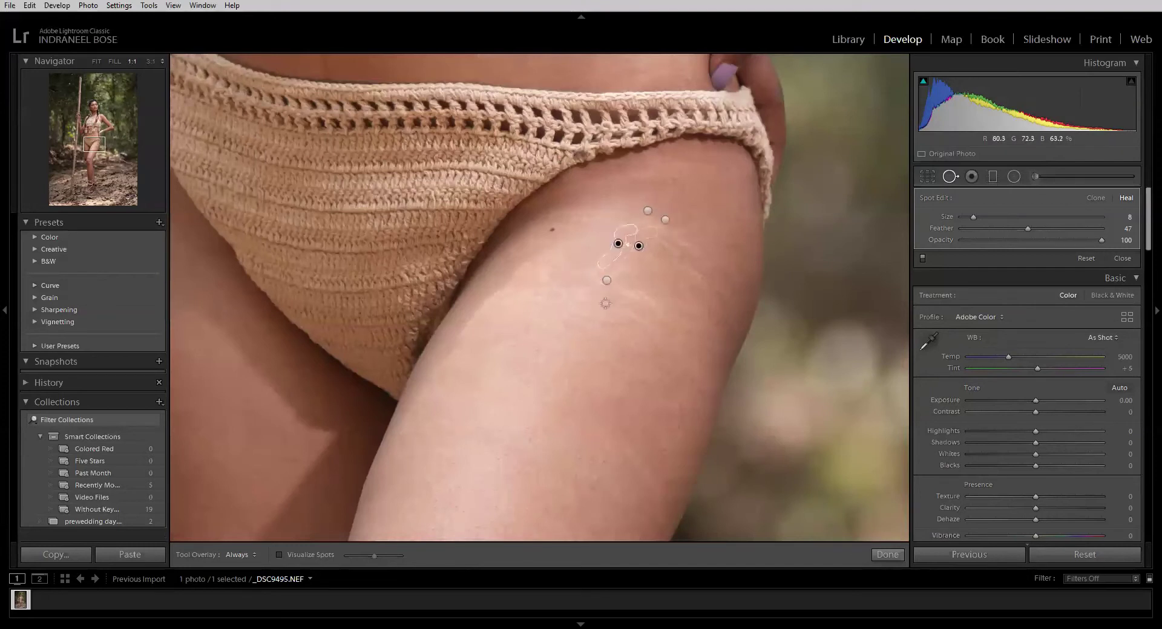
- Heal the remaining pale streaks across the middle and inner side of the left thigh with size 8 strokes and finish Spot Removal
mouse_move(592, 298)
mouse_down()
mouse_move(582, 290)
mouse_move(651, 319)
mouse_up()
click(627, 311)
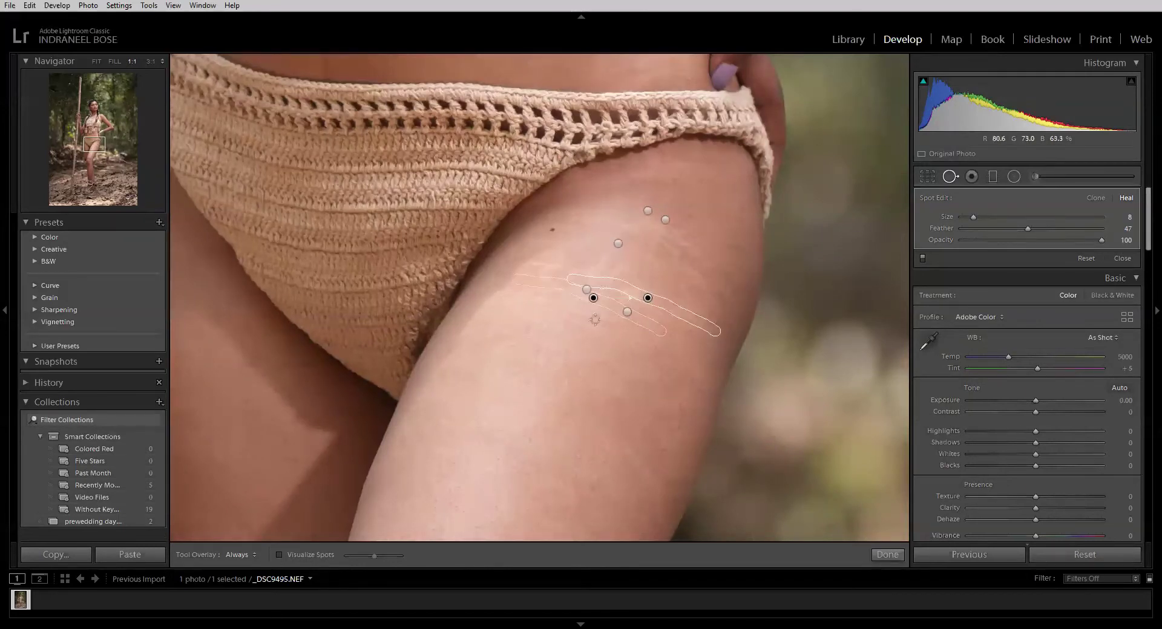
mouse_move(497, 315)
mouse_down()
mouse_move(543, 322)
mouse_move(492, 297)
mouse_up()
drag(592, 268, 532, 268)
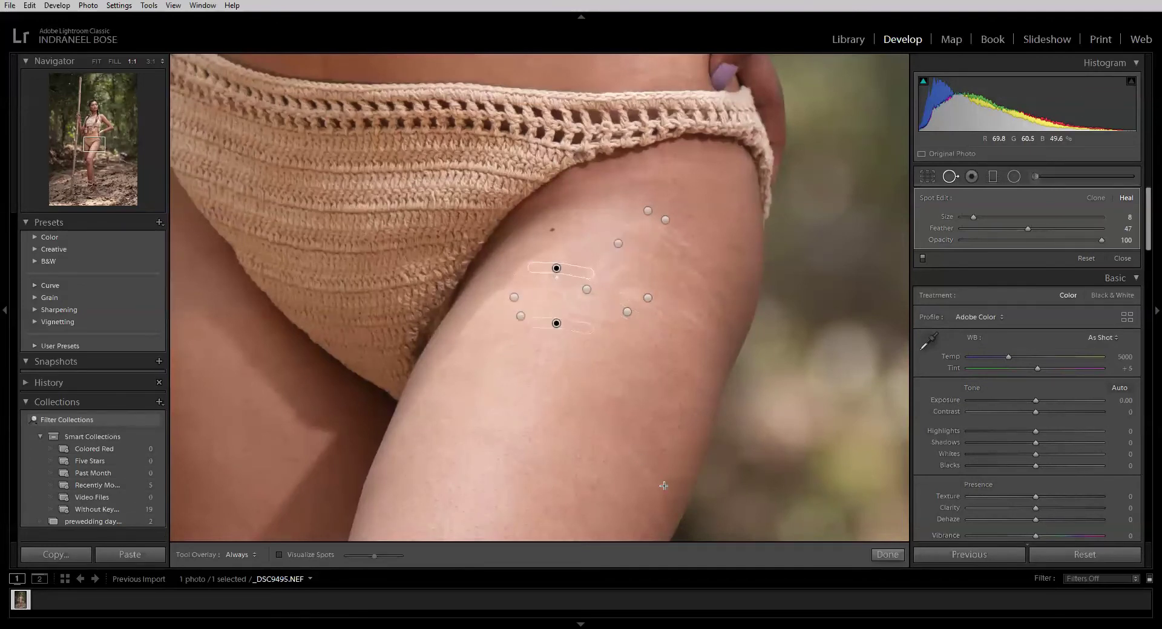
drag(664, 485, 617, 441)
drag(696, 252, 663, 238)
click(618, 244)
drag(542, 472, 575, 495)
click(887, 555)
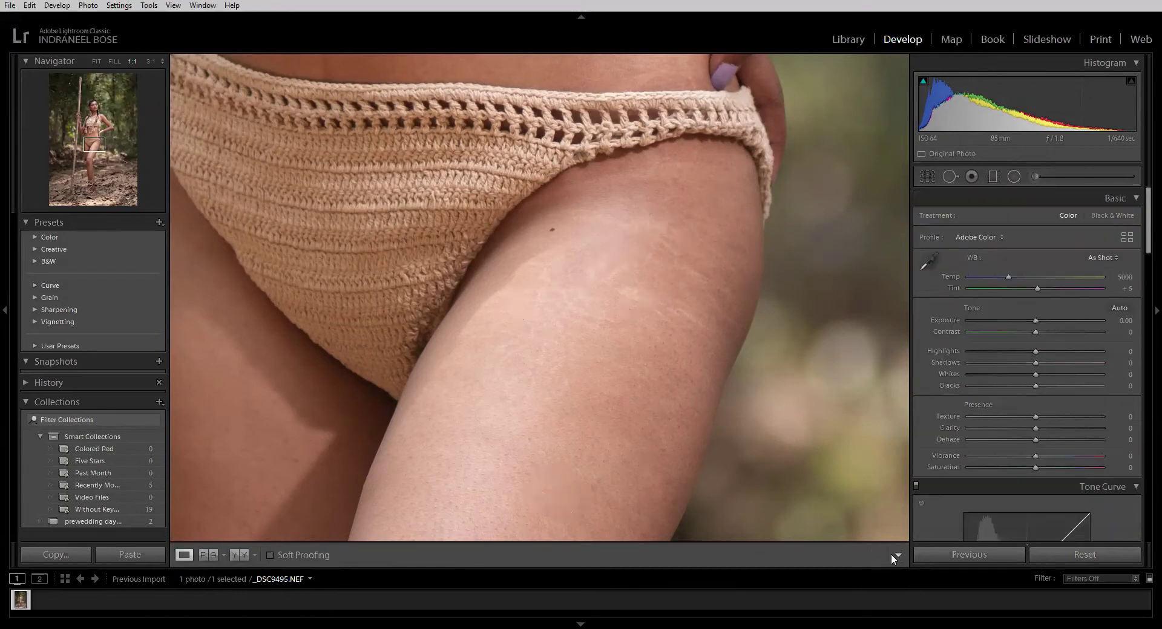
right_click(594, 306)
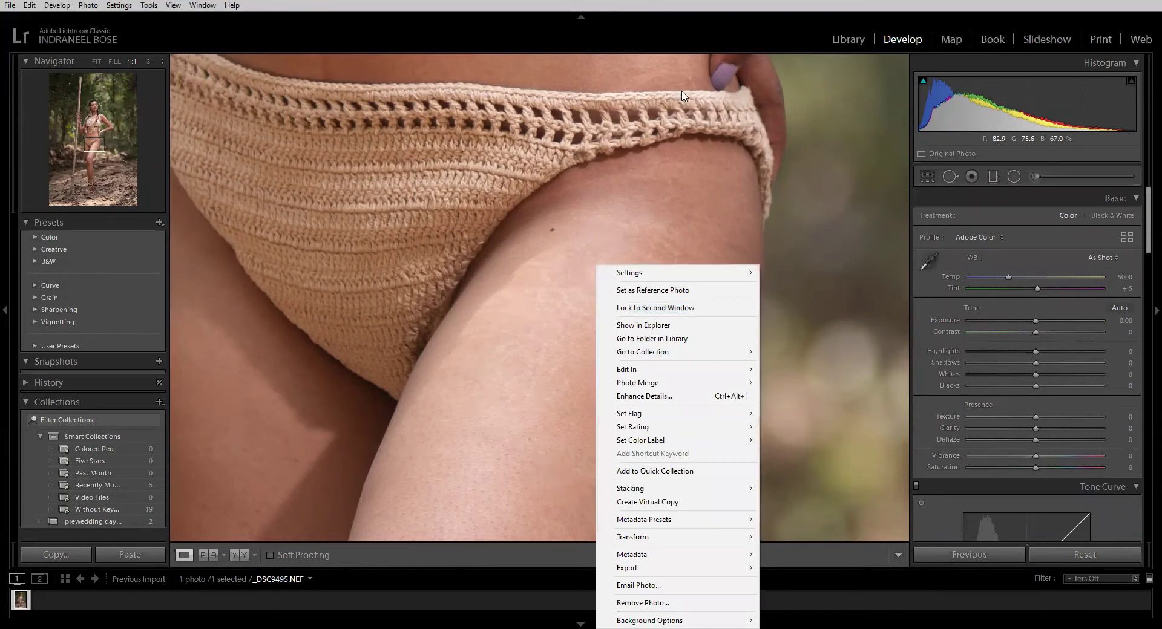
click(664, 187)
click(664, 207)
- Heal the light creases above and the marks below the kneecap of the model's front leg with size 8 Spot Removal strokes
click(661, 208)
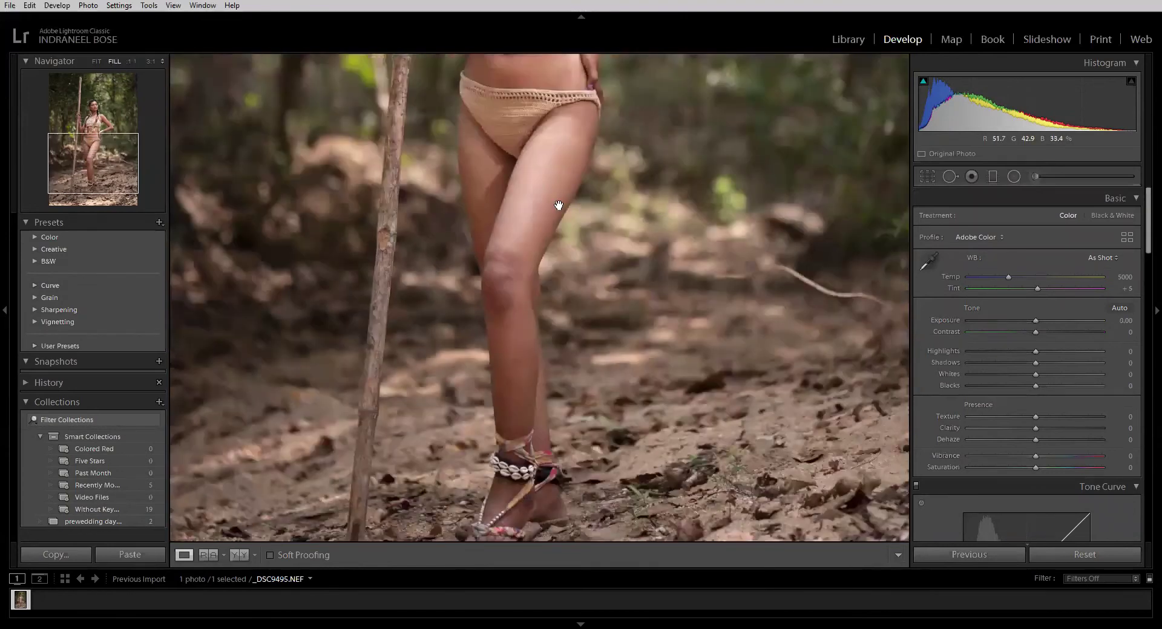
click(560, 241)
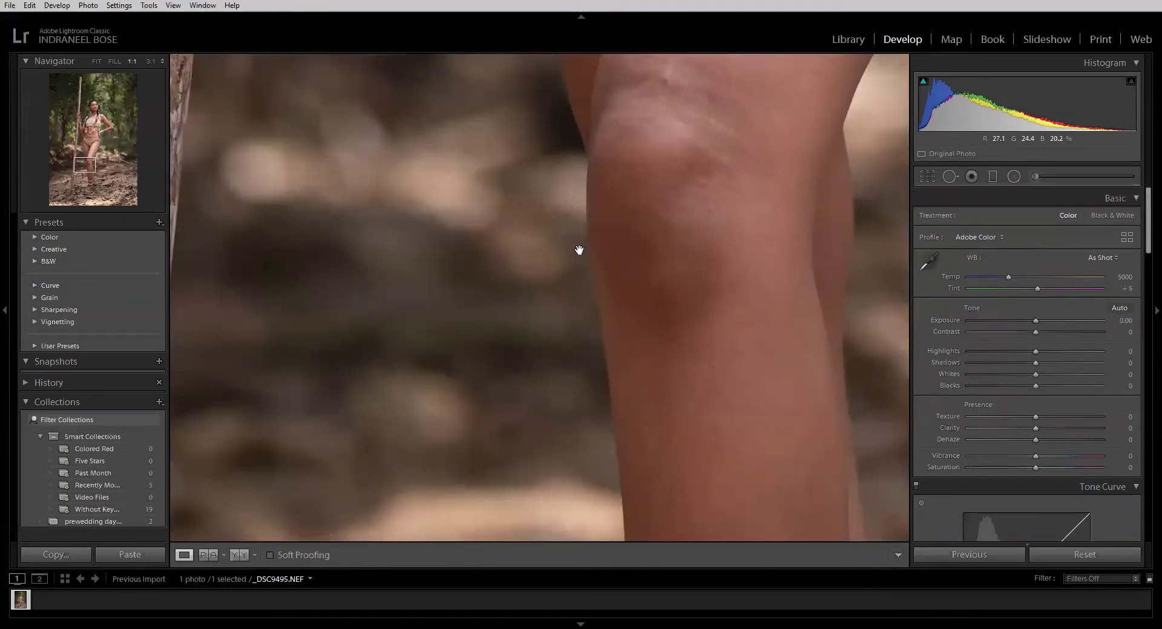
click(949, 176)
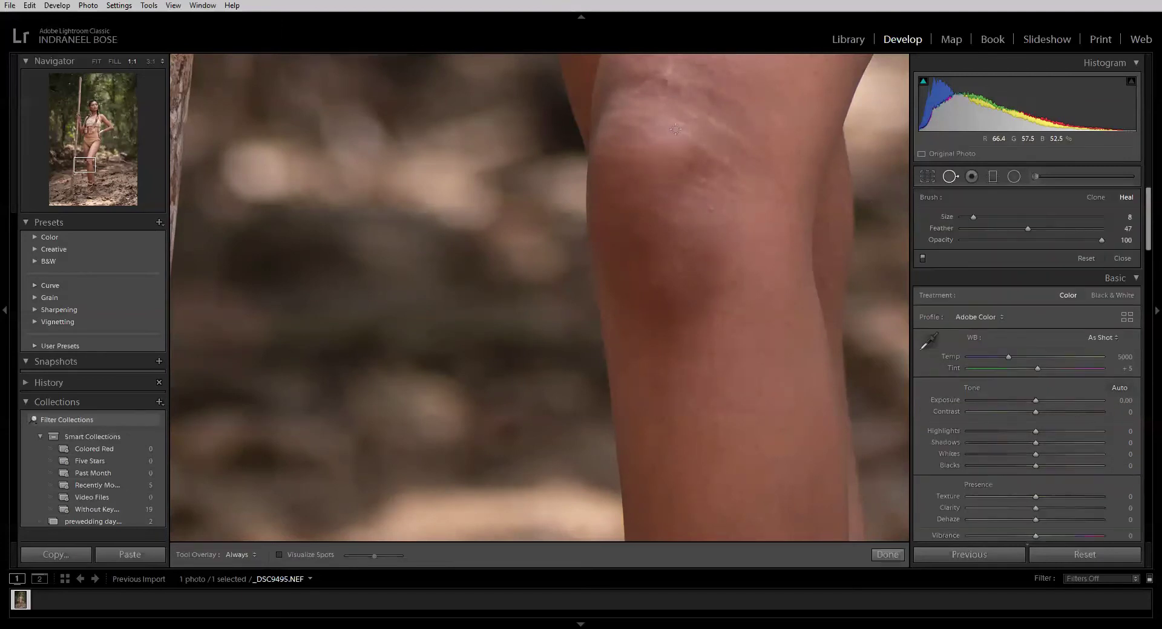
drag(675, 129, 730, 160)
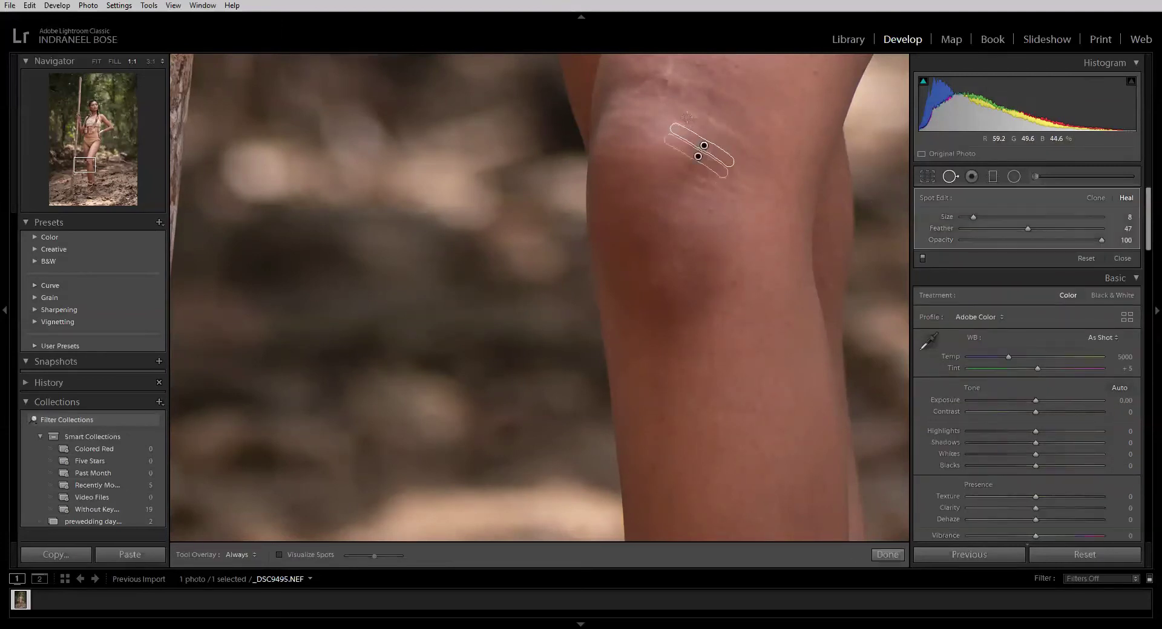
mouse_move(706, 124)
mouse_down()
mouse_move(682, 112)
mouse_move(763, 159)
mouse_up()
drag(652, 280, 658, 294)
drag(671, 255, 689, 277)
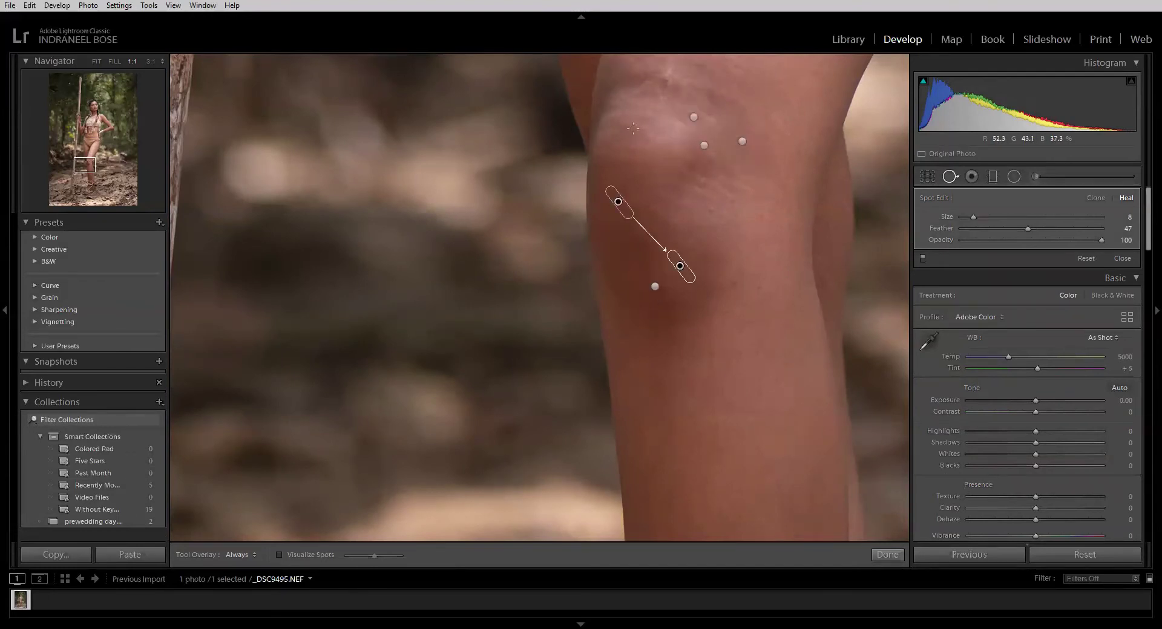
- Heal the remaining light creases over and below the kneecap with size 8 strokes and finish Spot Removal
drag(659, 102, 630, 104)
drag(667, 58, 668, 76)
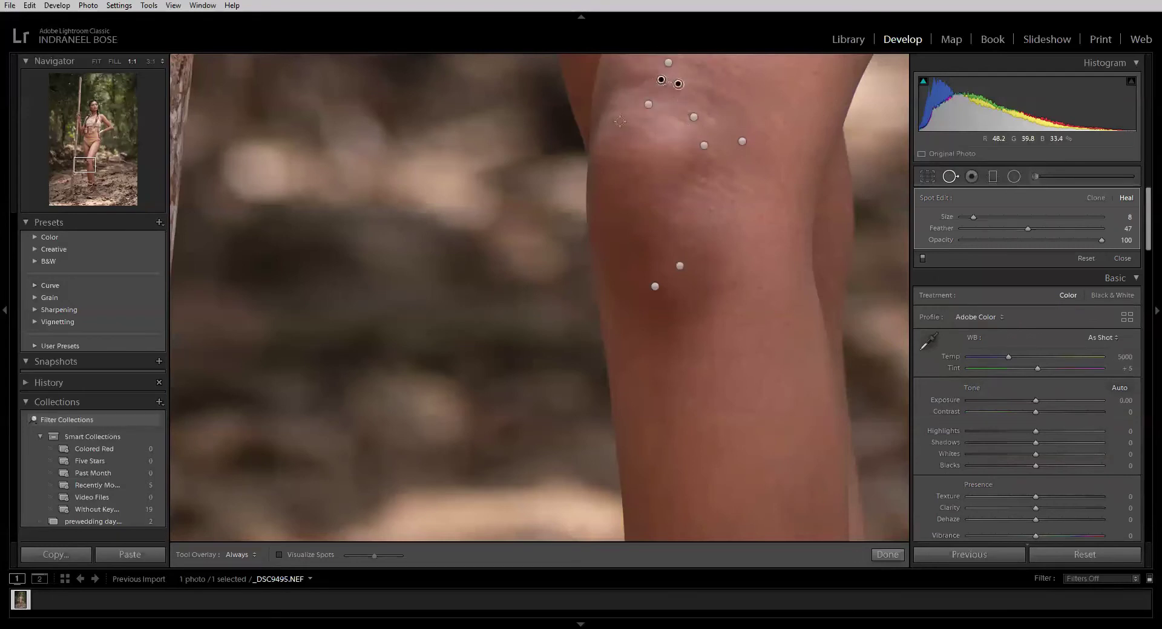
drag(644, 144, 610, 133)
drag(680, 180, 729, 203)
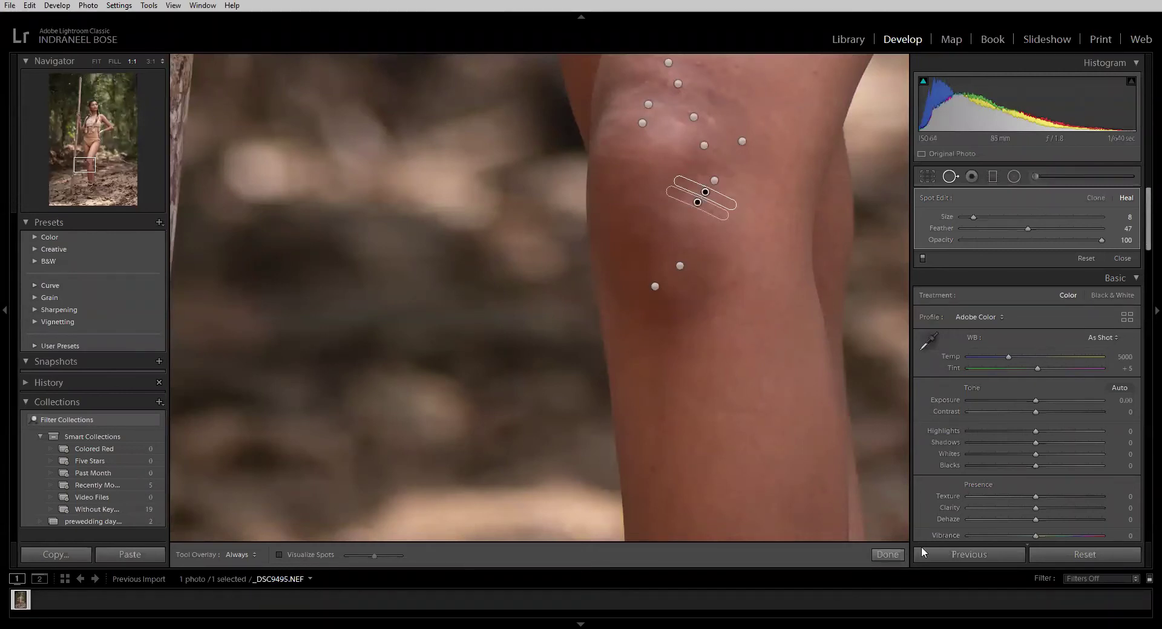
click(898, 554)
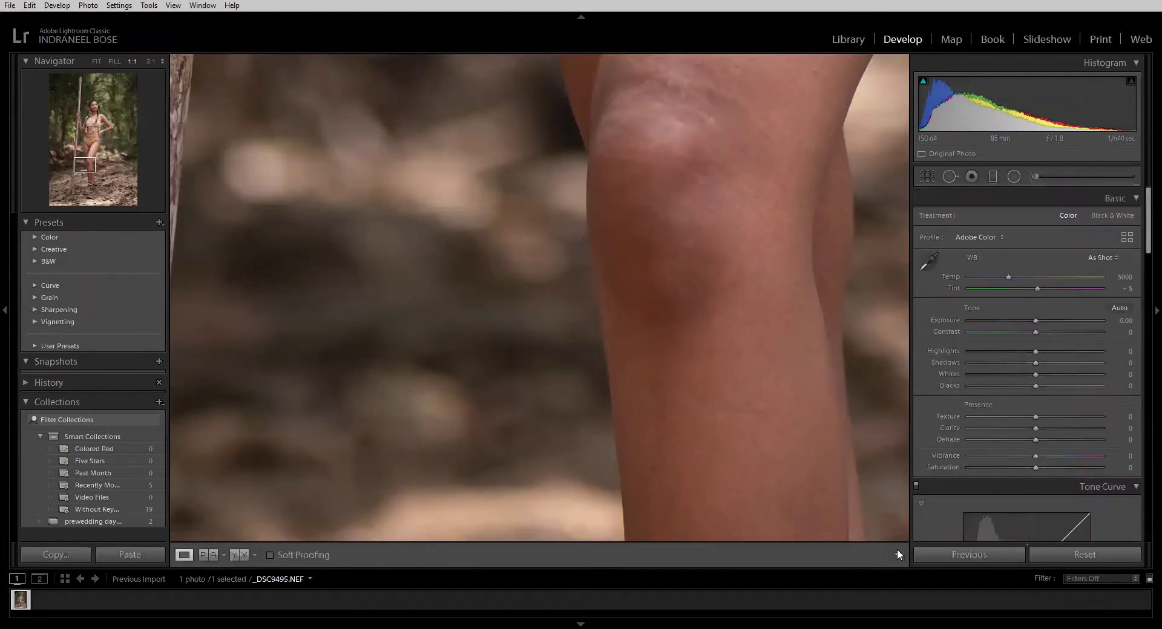
- Compare the retouched photo with its original side by side and examine the model's face at 1:1
click(712, 352)
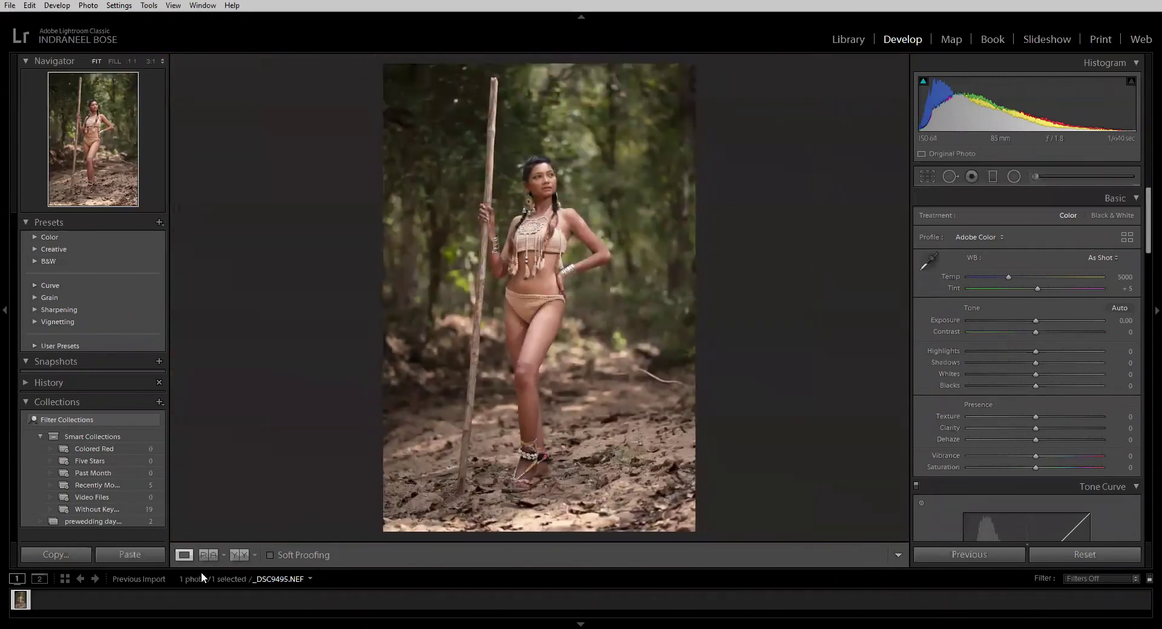
click(239, 555)
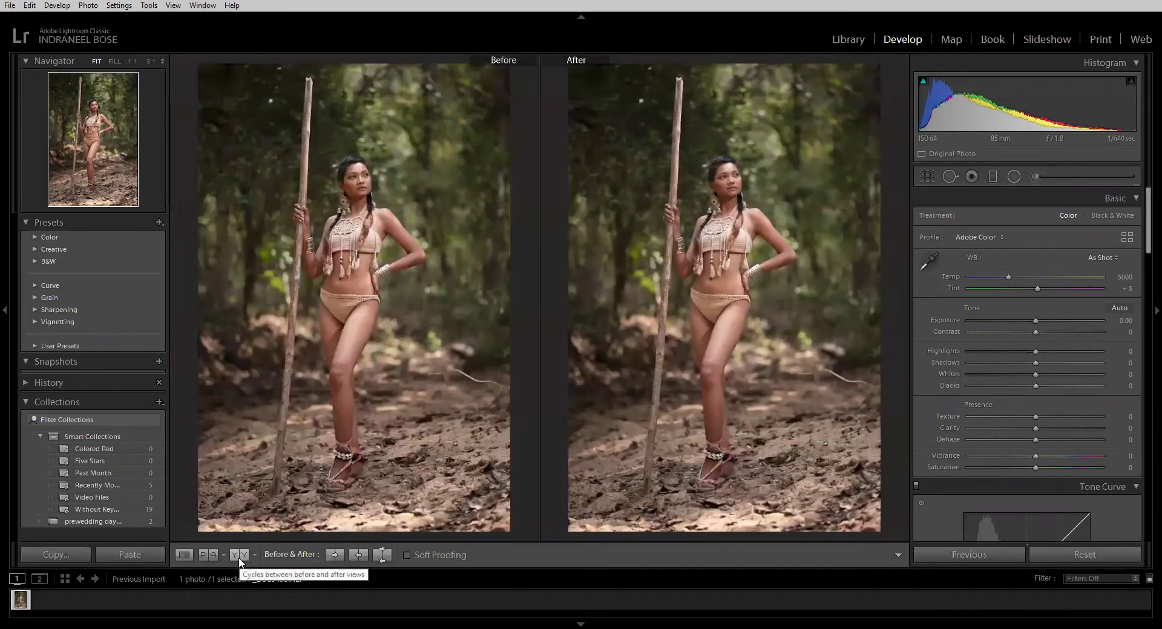
click(313, 482)
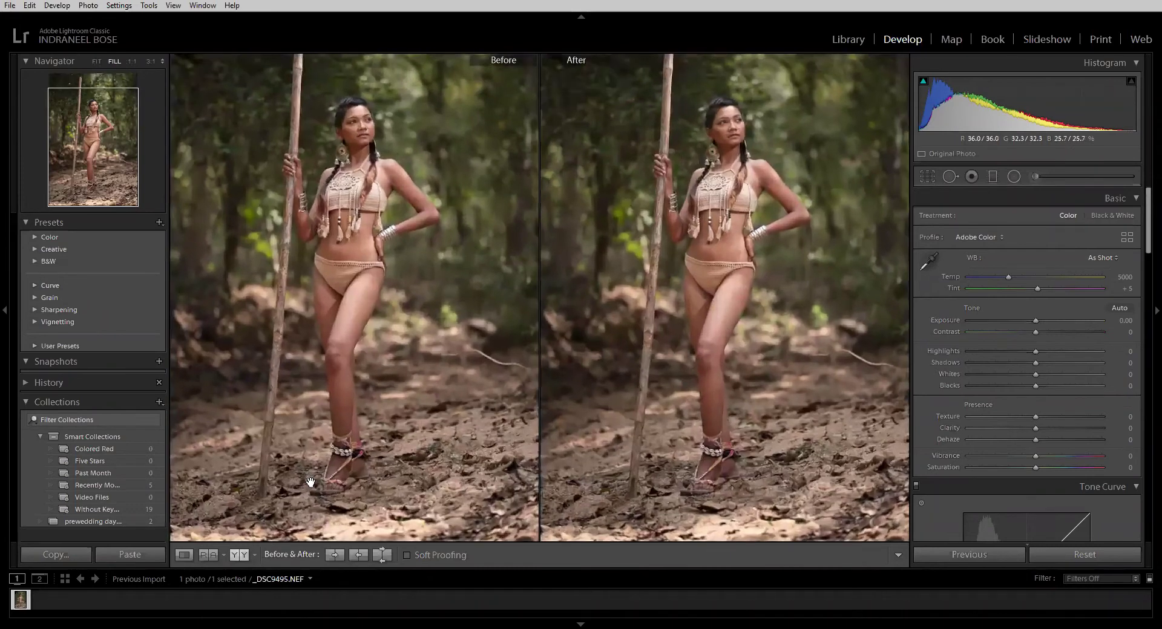
click(737, 236)
click(742, 225)
drag(763, 138, 745, 428)
drag(735, 188, 668, 474)
drag(672, 187, 669, 424)
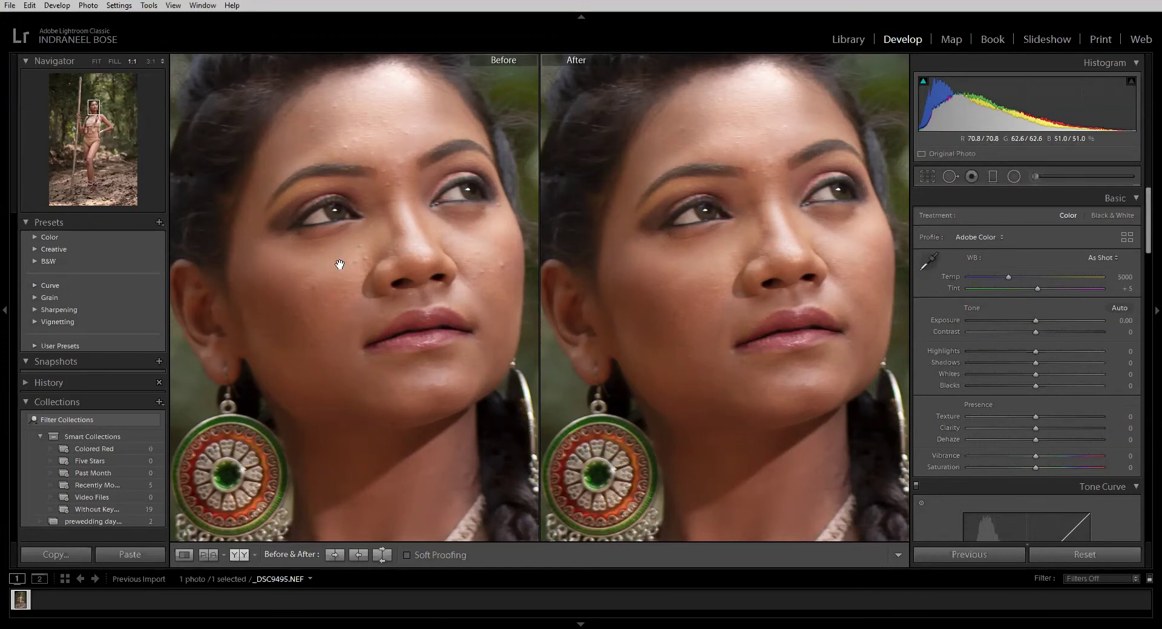
- Cycle the face close-up through the Before & After layouts, including the split views, and return to Loupe view
click(189, 554)
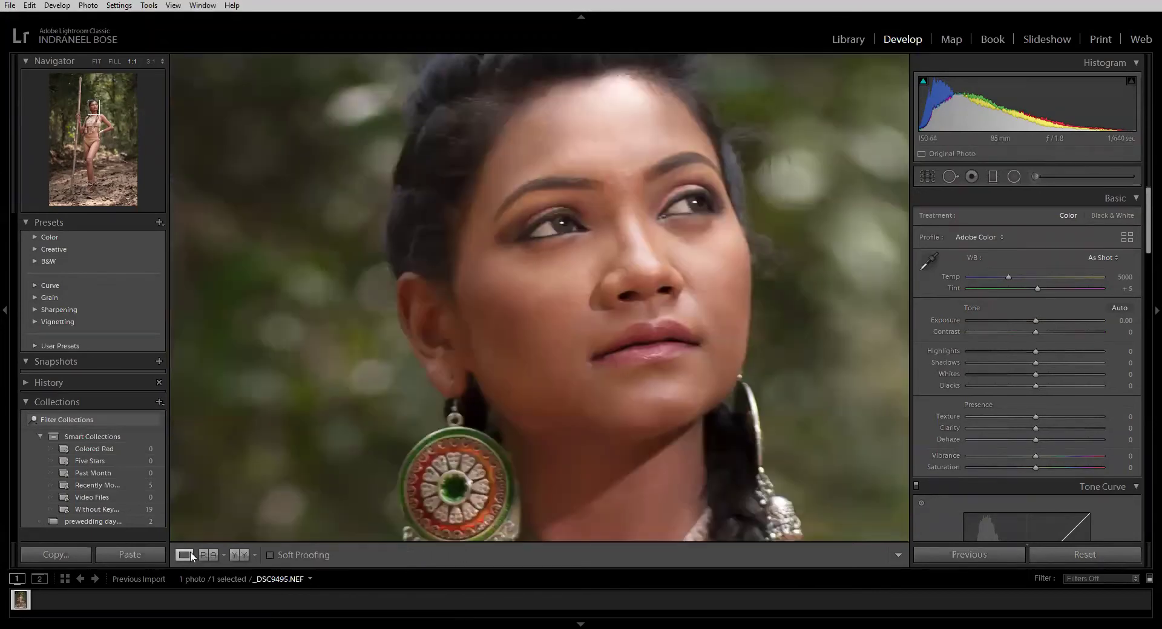
click(237, 554)
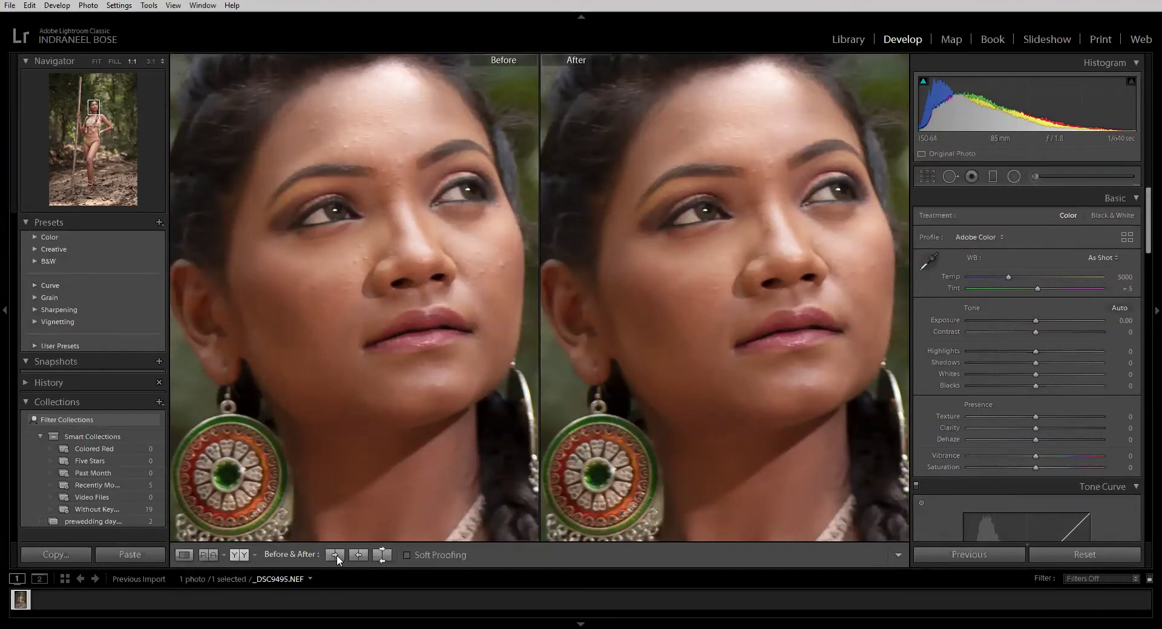
click(244, 554)
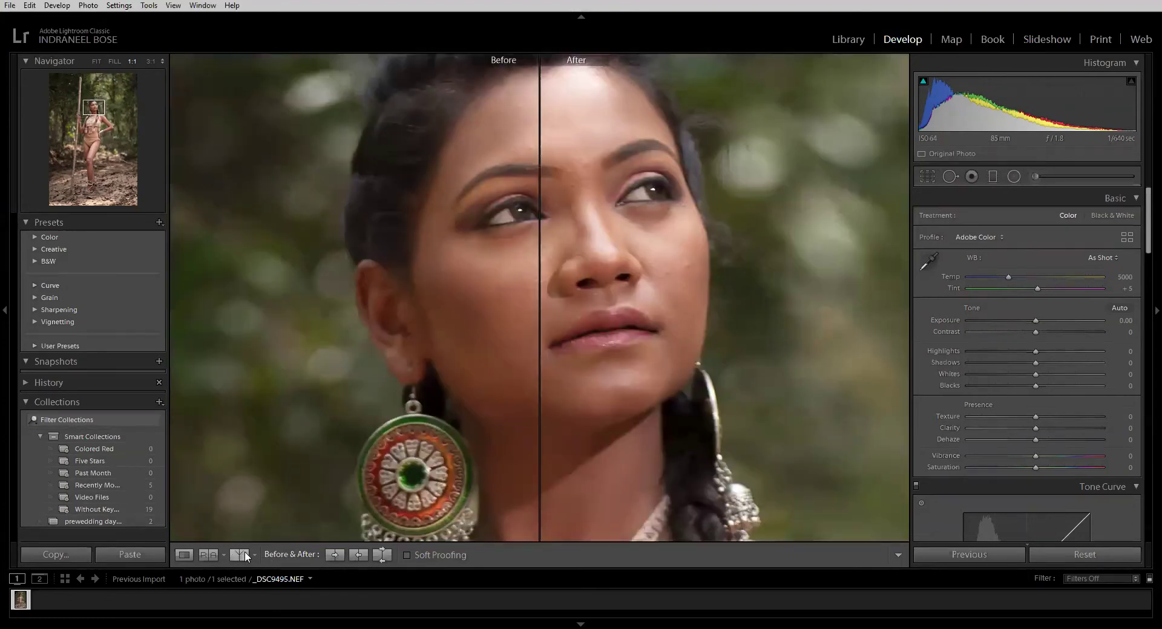
click(244, 555)
click(244, 555)
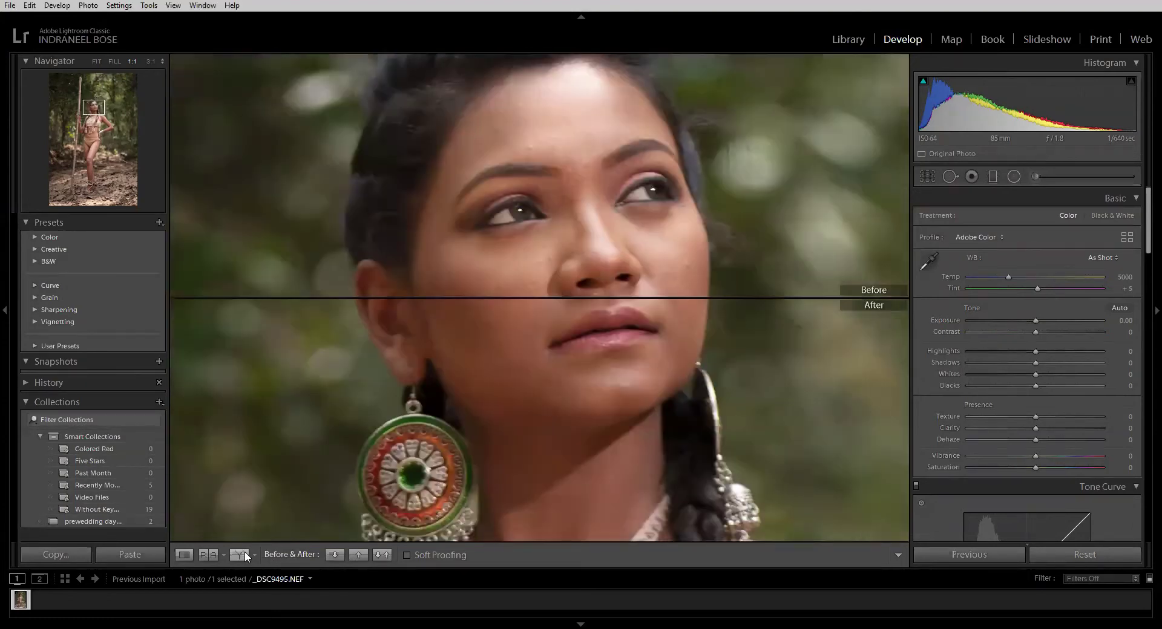
click(244, 555)
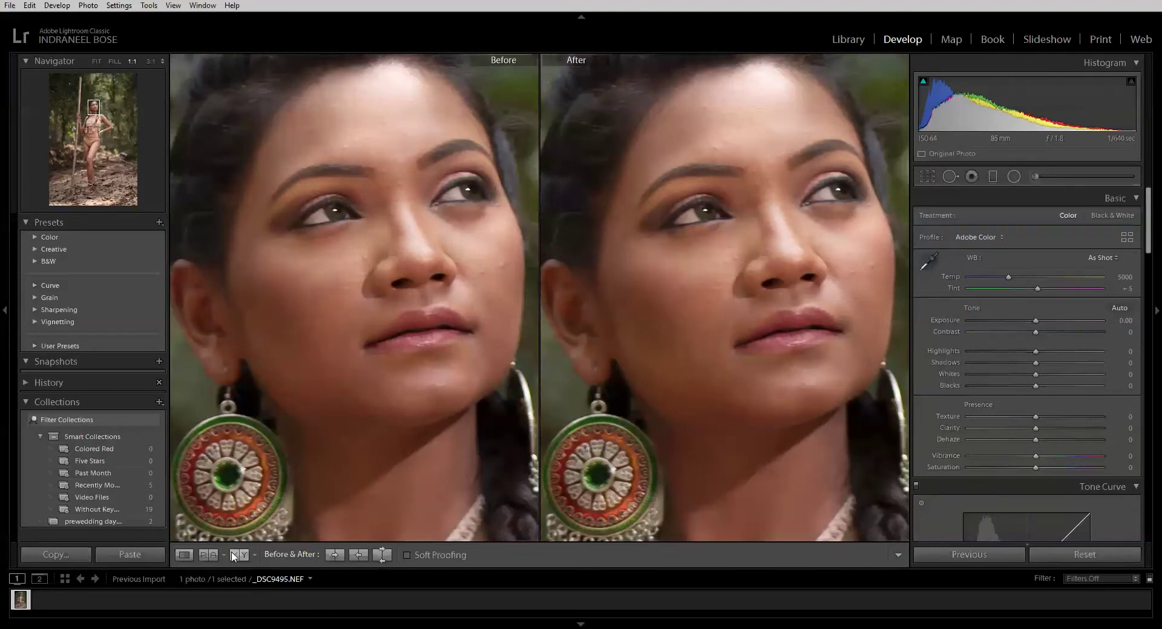
click(184, 555)
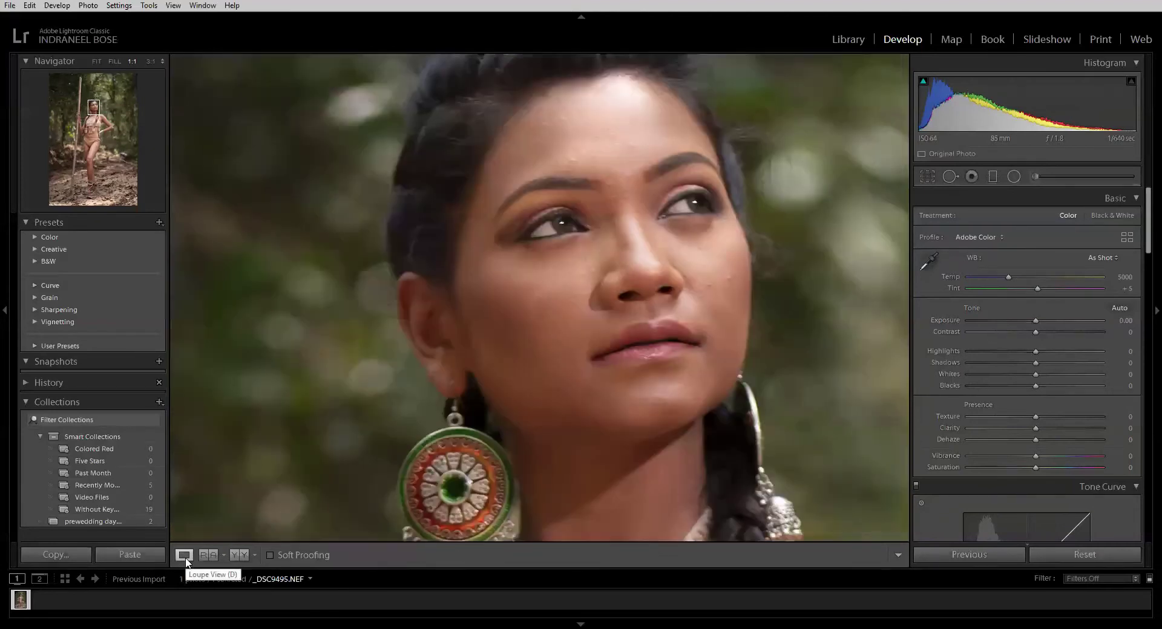
- Remove the thin branch on the ground beside the model's legs with a size 76 Heal stroke, sampling the ground just below it
key(z)
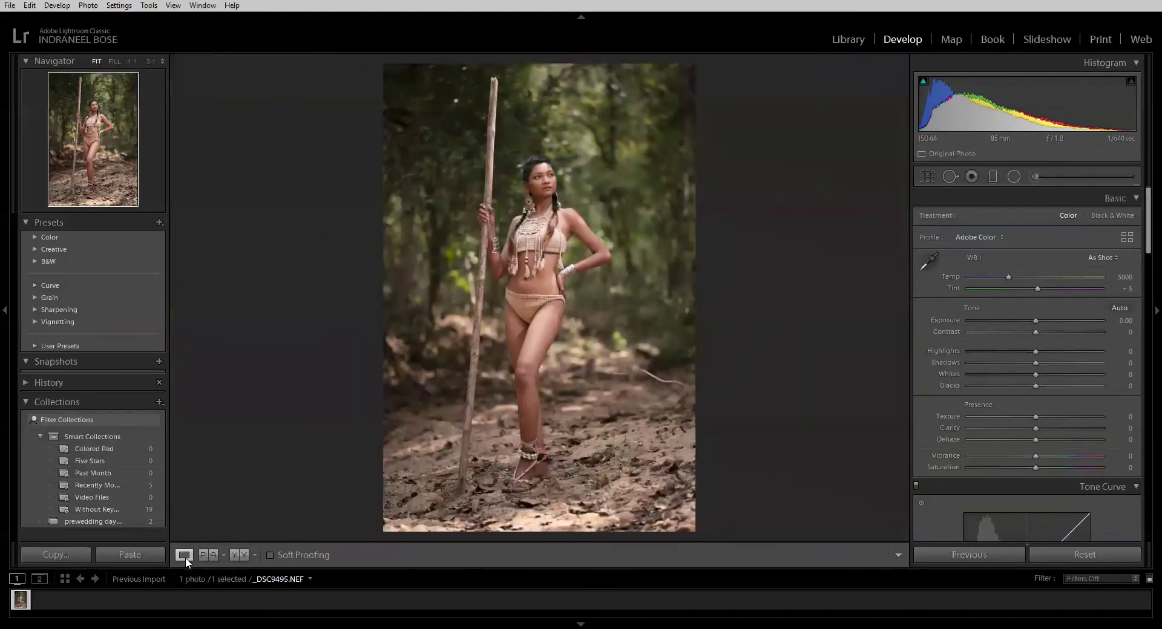
key(ctrl+equal)
click(553, 327)
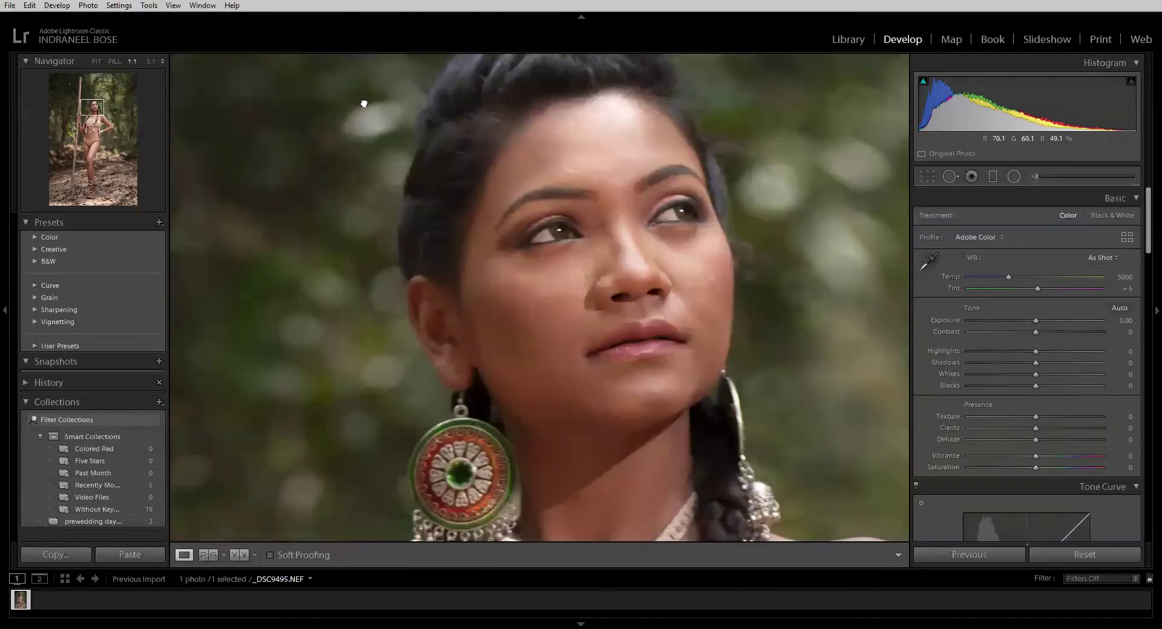
drag(726, 424, 363, 182)
click(514, 272)
click(660, 314)
click(470, 264)
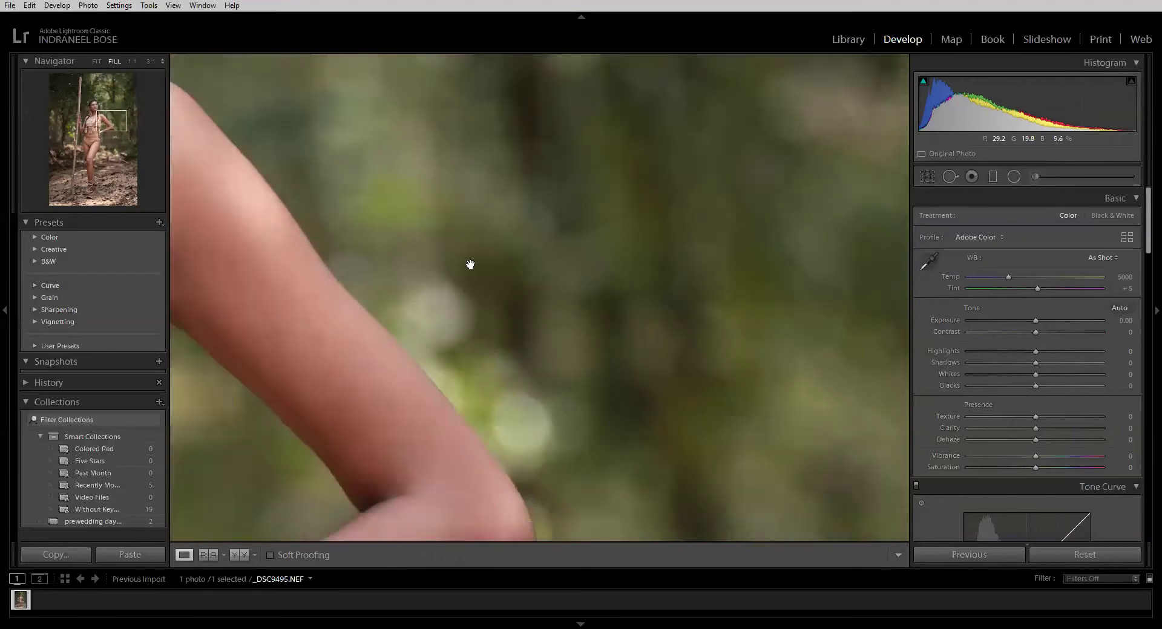
scroll(377, 177, down, 5)
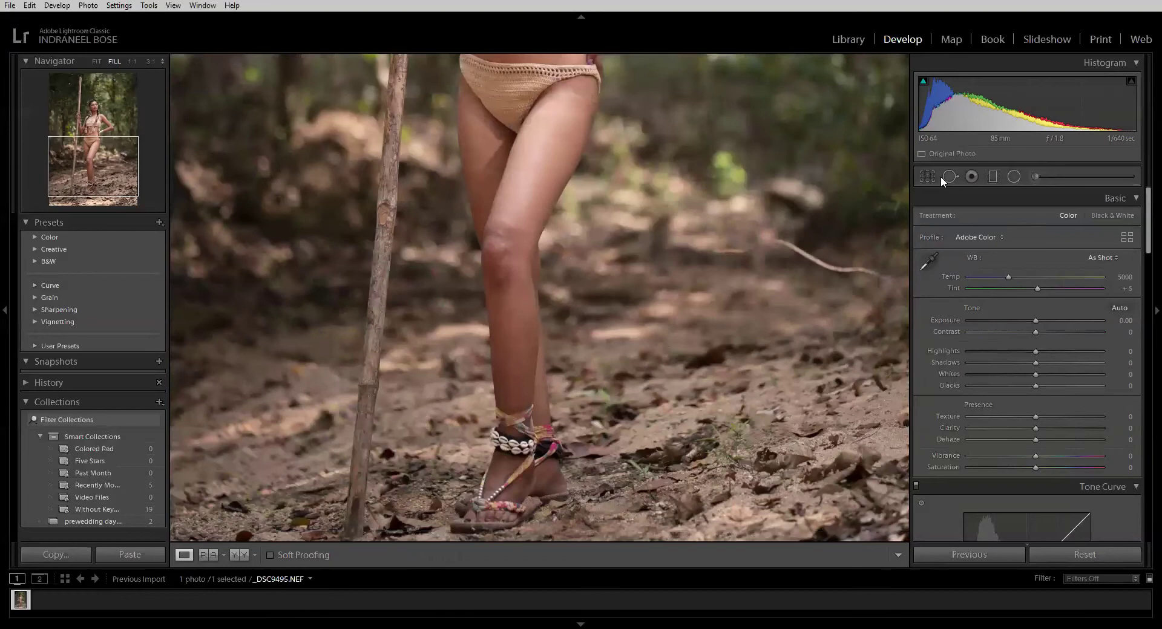
click(948, 176)
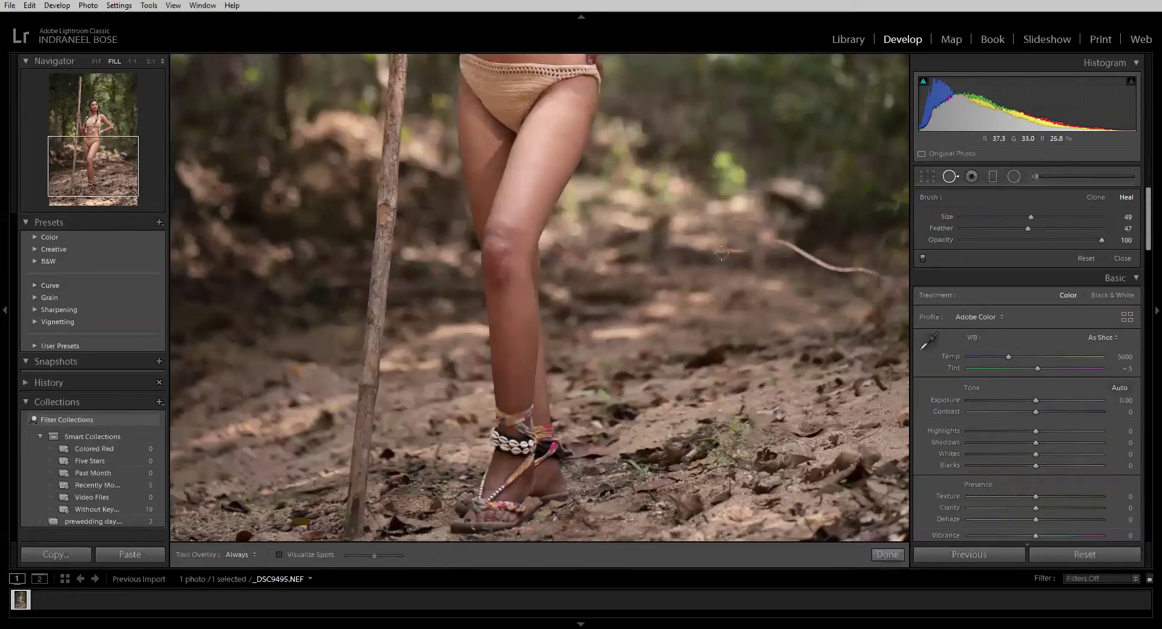
scroll(717, 252, up, 5)
mouse_move(709, 251)
mouse_down()
mouse_move(786, 247)
mouse_move(848, 266)
mouse_move(899, 294)
mouse_move(907, 326)
mouse_up()
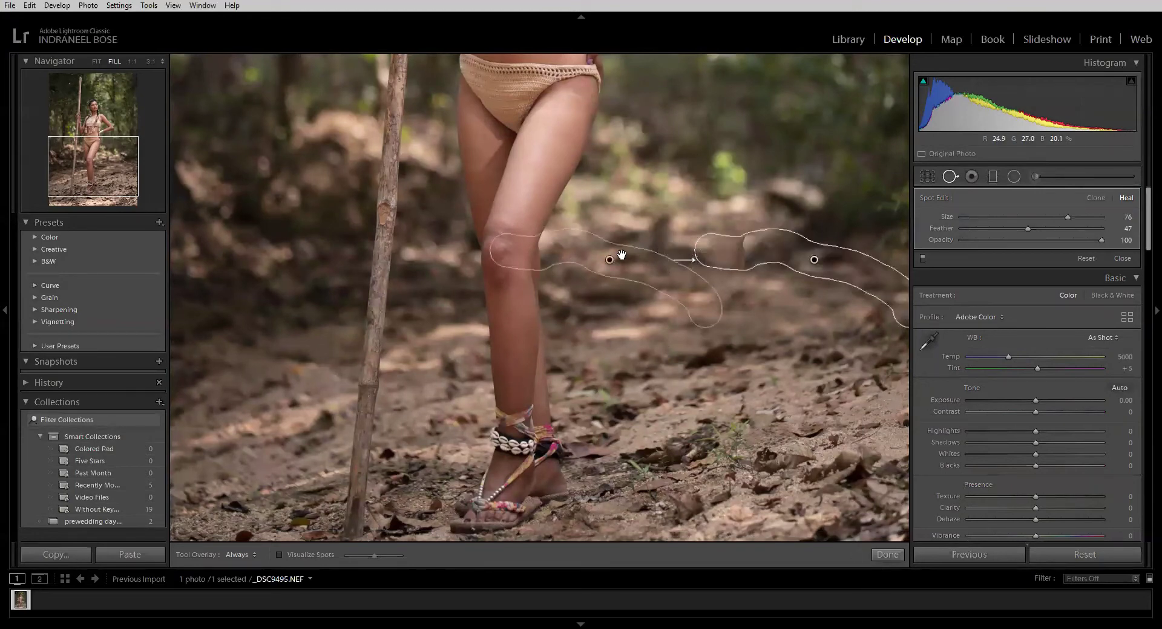
mouse_move(608, 259)
mouse_down()
mouse_move(701, 309)
mouse_move(790, 329)
mouse_move(789, 339)
mouse_move(777, 306)
mouse_up()
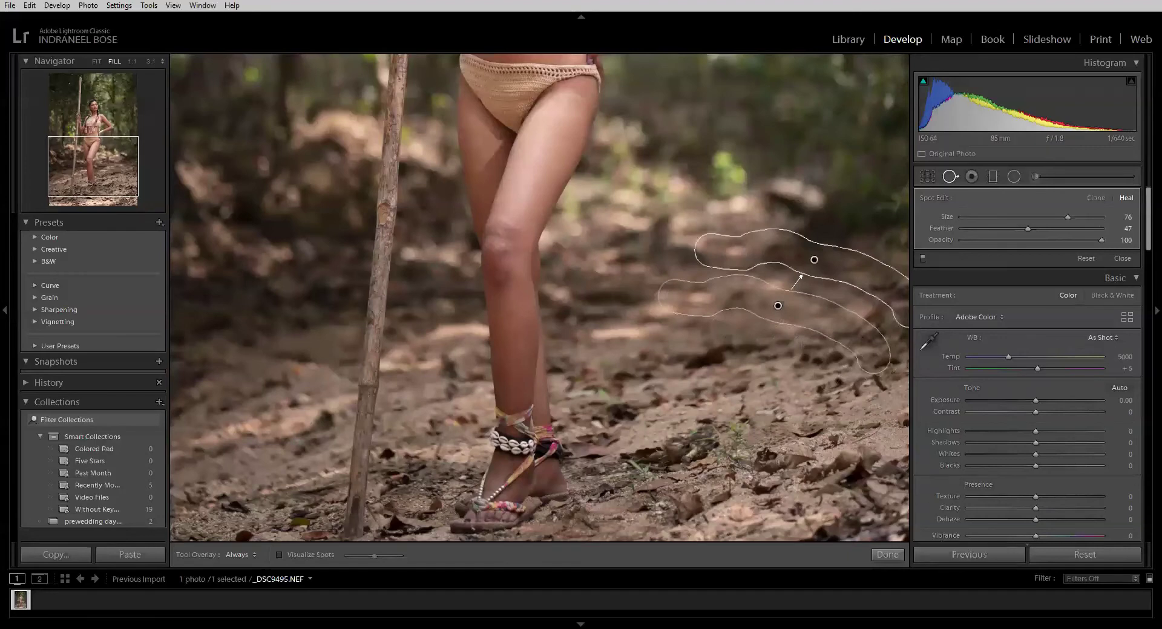
click(887, 554)
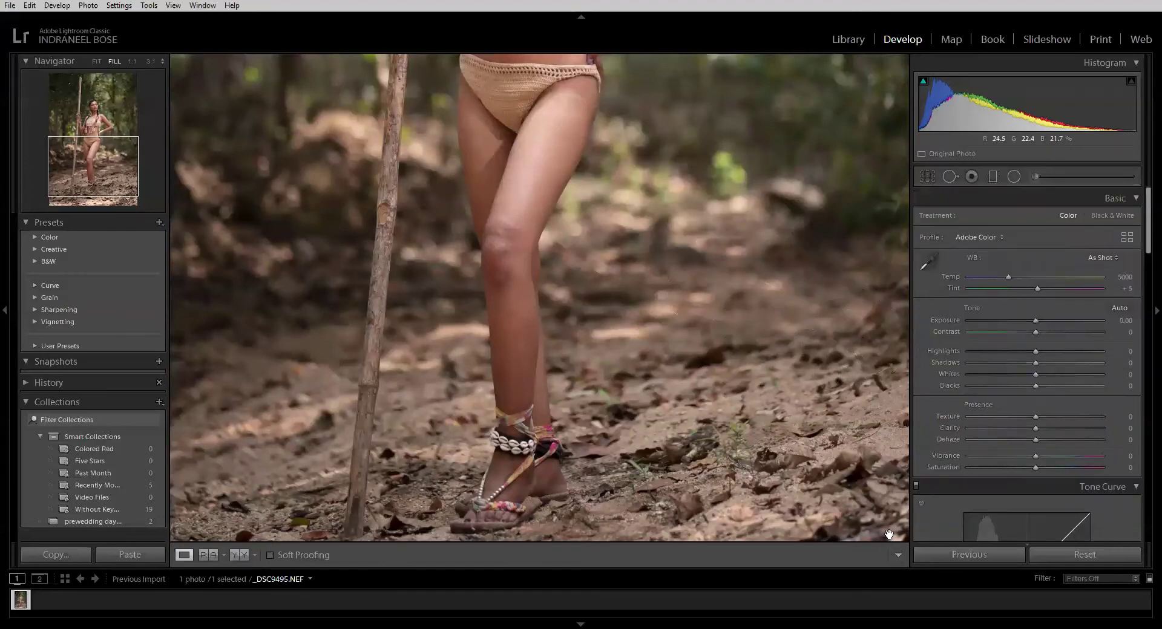
- Reset all Develop adjustments of the portrait _DSC9495.NEF
click(901, 481)
click(1107, 556)
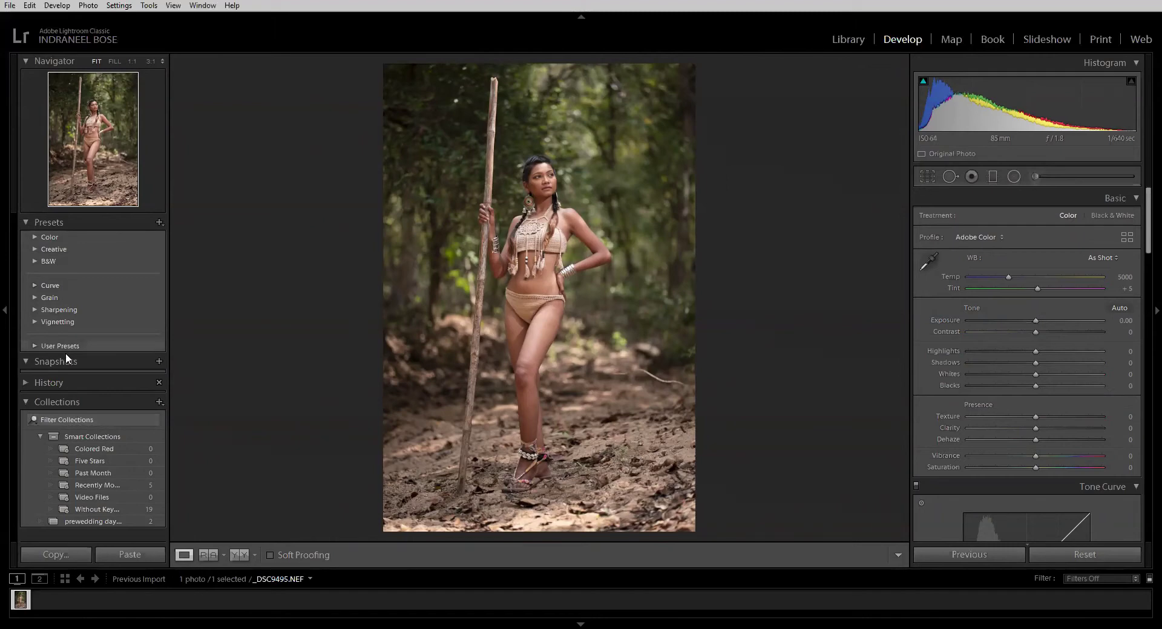
- Open the couple-on-the-rocks photo IMG_5811.CR2 from the wetransfer-c29e4f folder in the Library's Loupe view
click(853, 39)
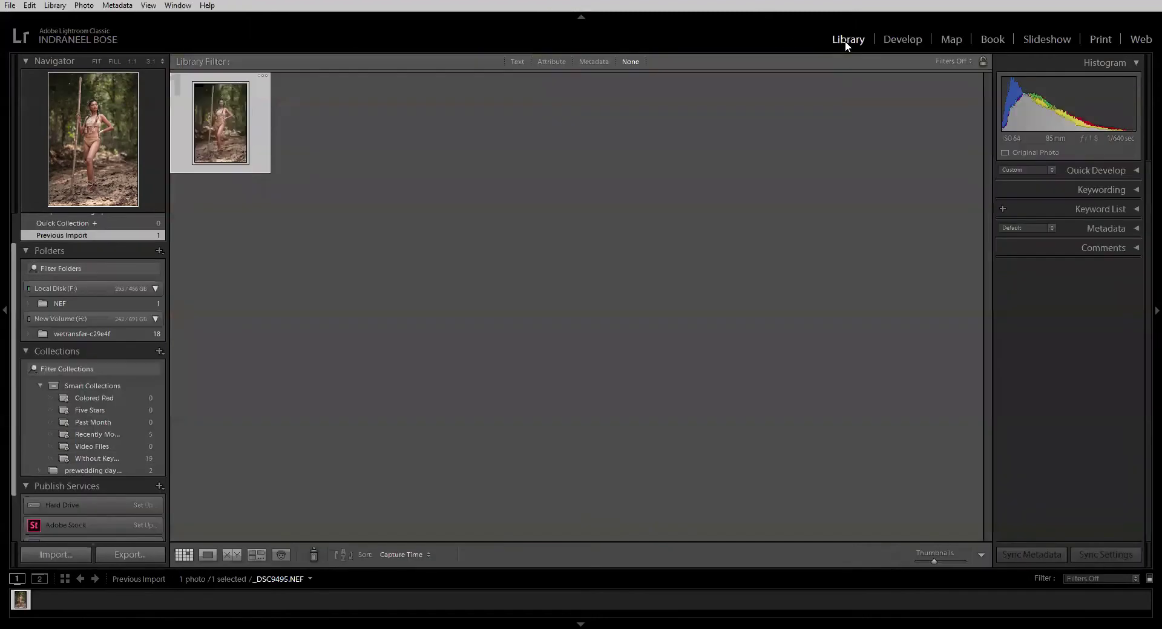
click(78, 334)
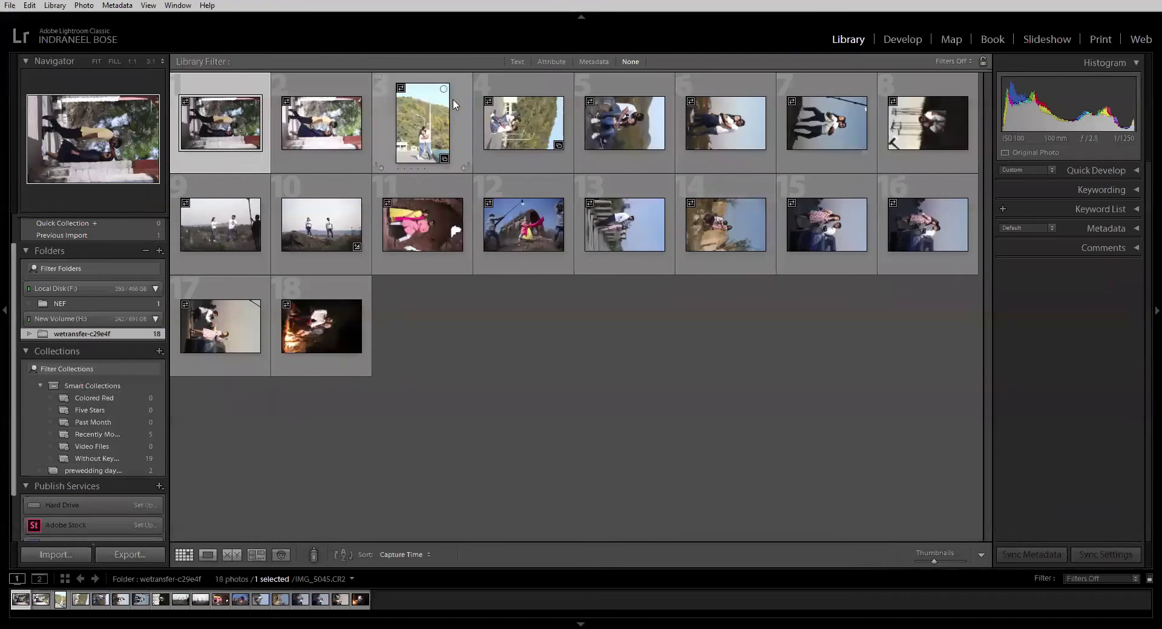
double_click(723, 233)
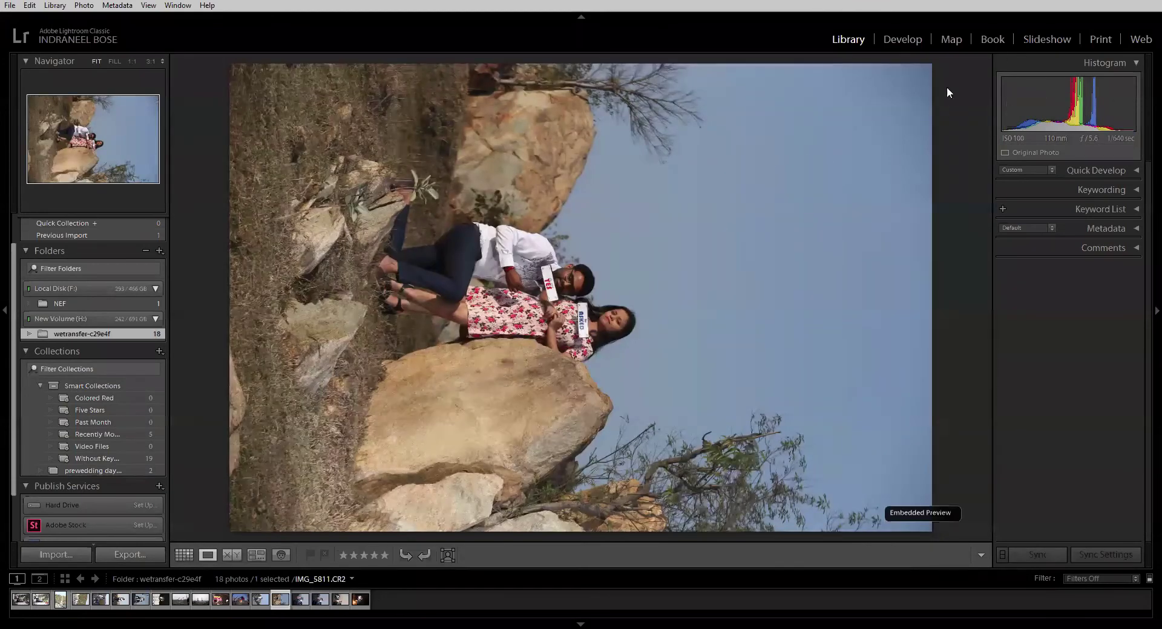
- Rotate the couple photo counterclockwise so that it stands upright
right_click(494, 408)
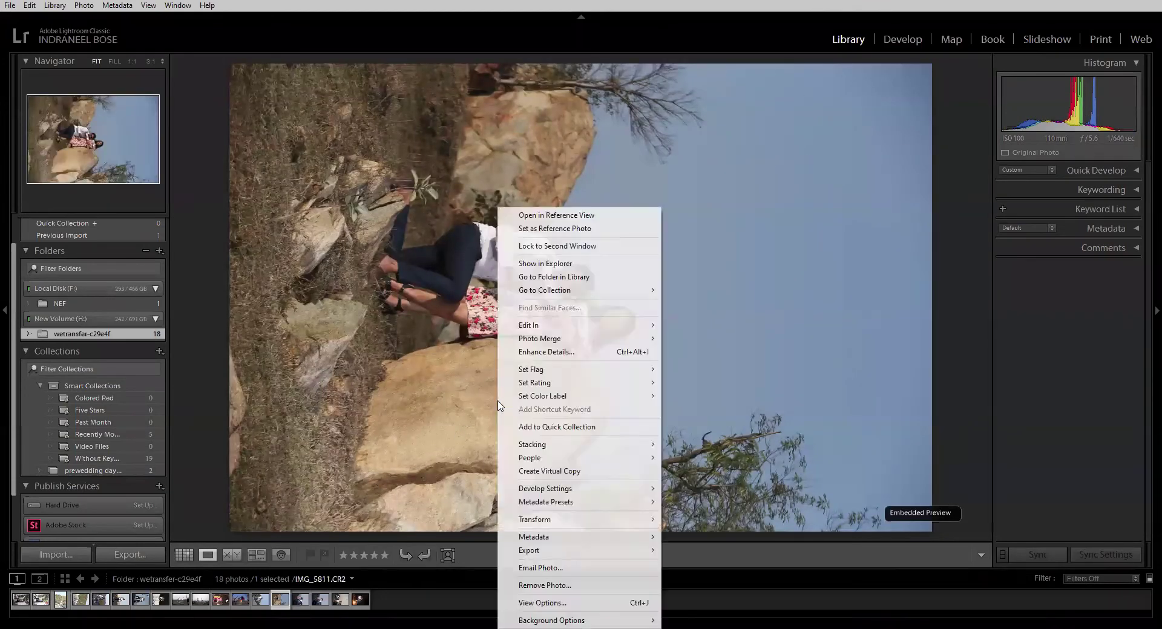
mouse_move(590, 506)
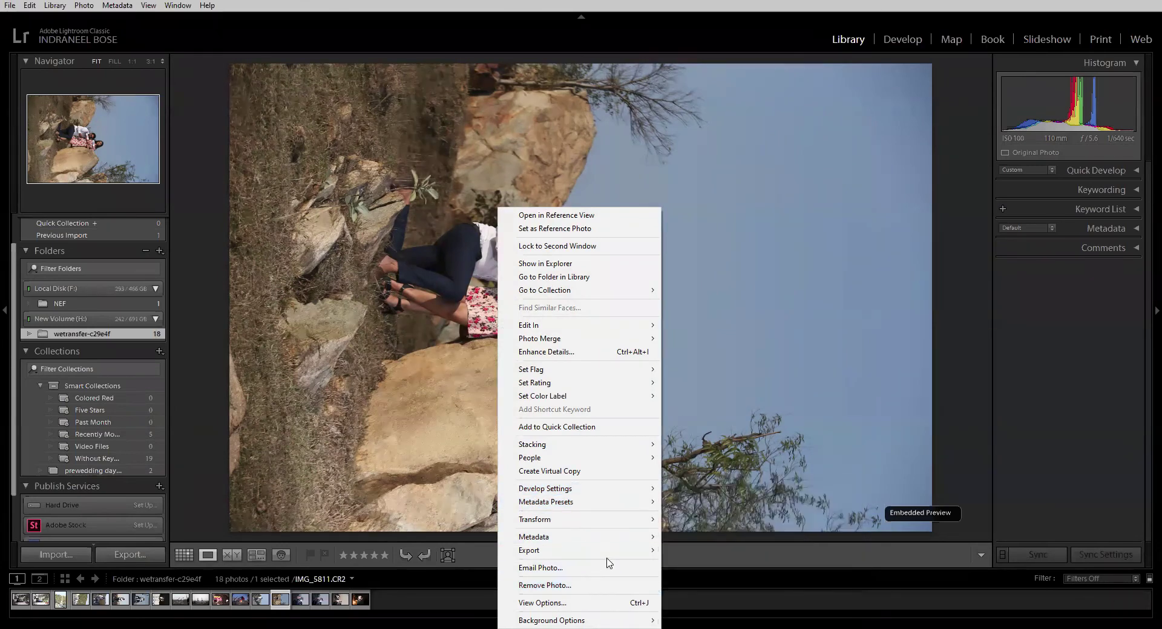
mouse_move(624, 520)
click(684, 522)
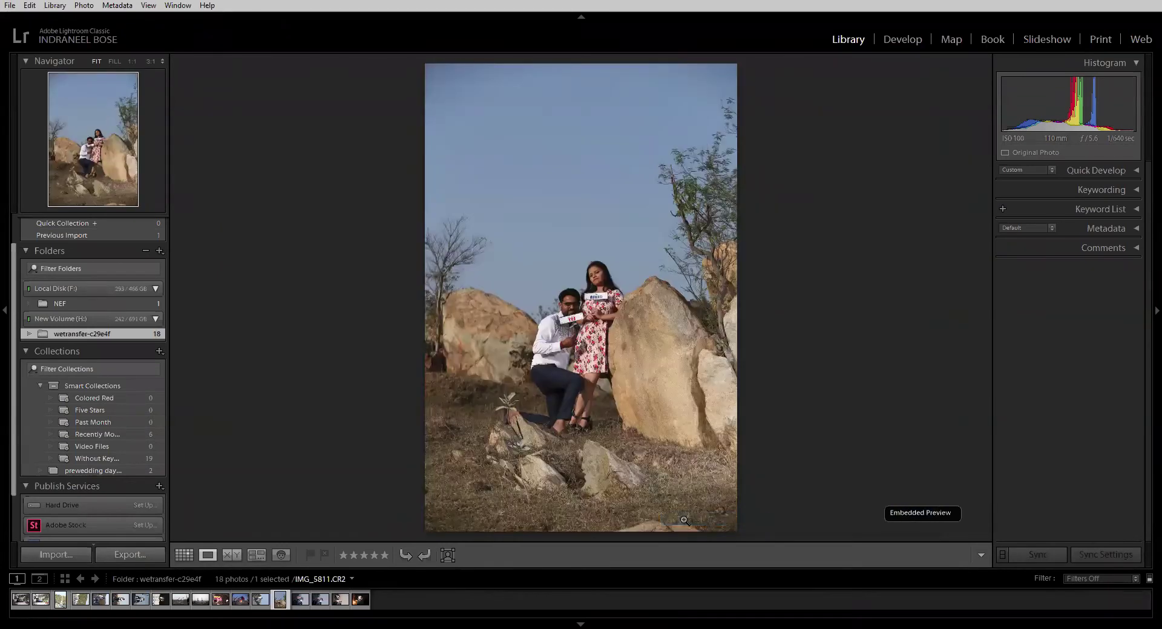
- Add a Graduated Filter in the Develop module, running from the top of the sky down to just above the couple's heads
click(912, 41)
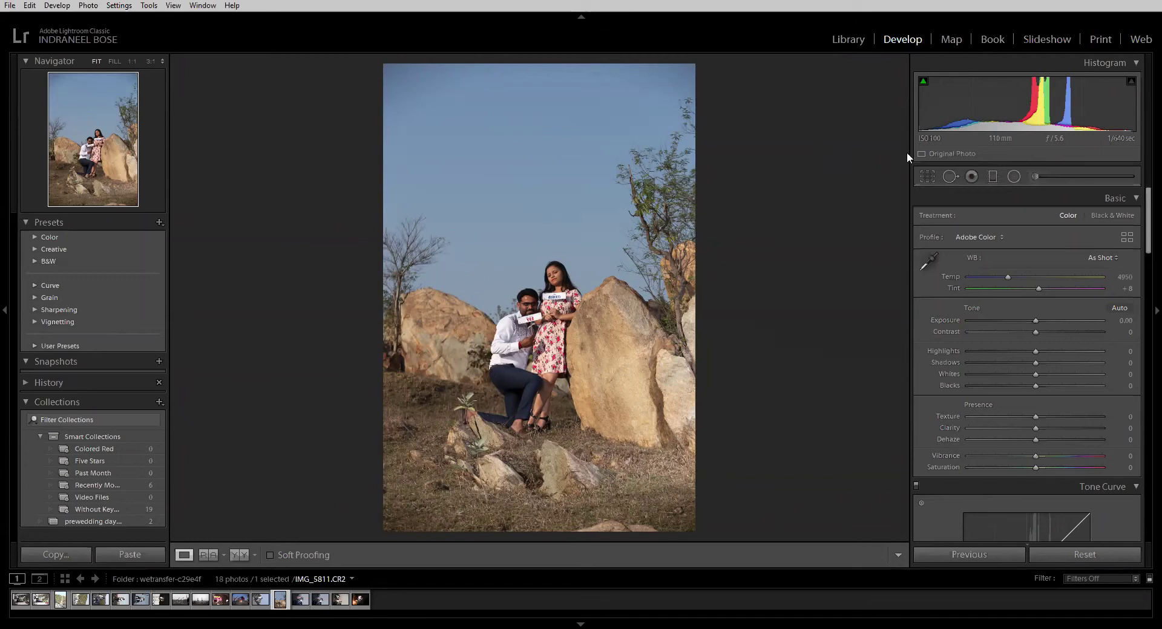
click(992, 176)
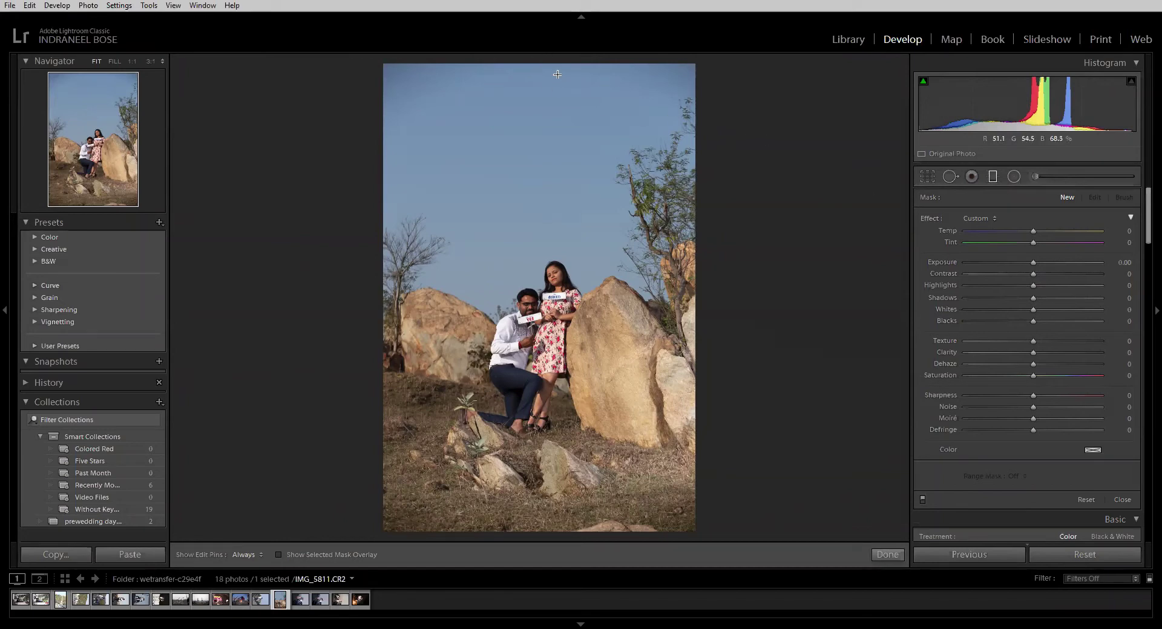
drag(557, 82, 554, 255)
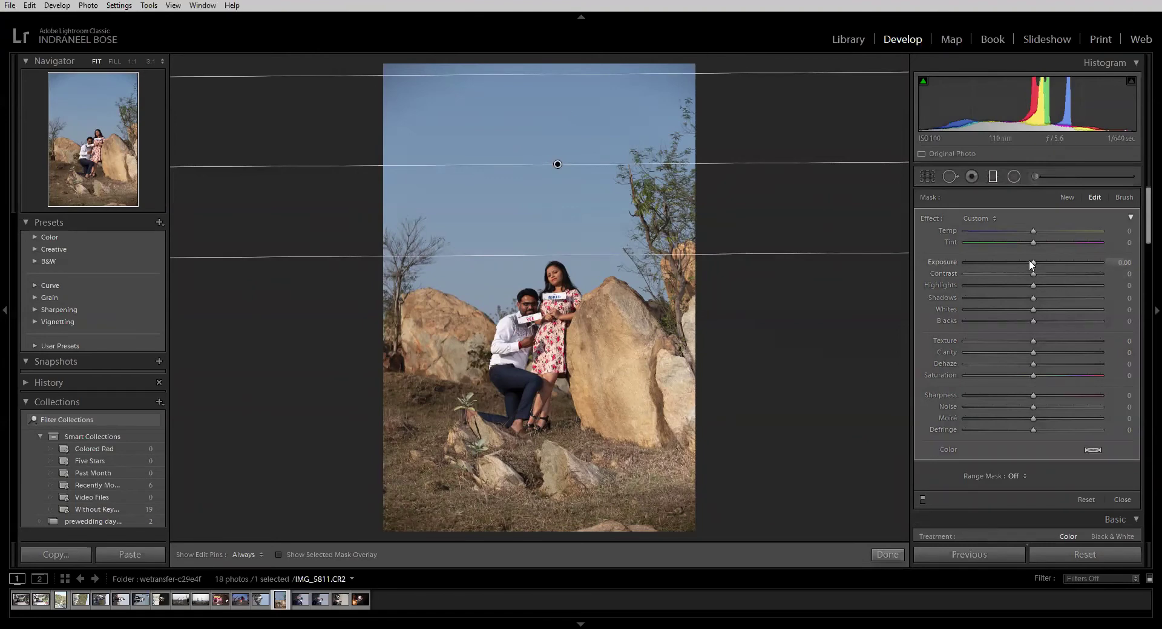
- Try Exposure 1.50, Highlights 23, Whites -50, Texture 39 and Dehaze 54 on the sky filter, and reset its effect sliders
drag(1032, 265, 1070, 363)
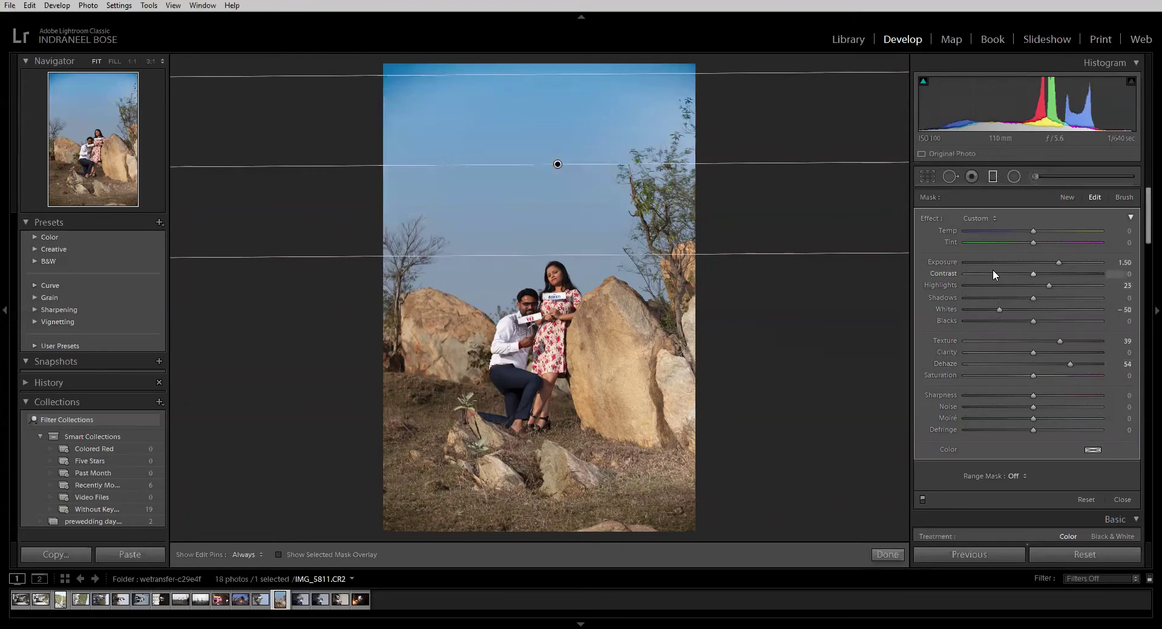
double_click(932, 218)
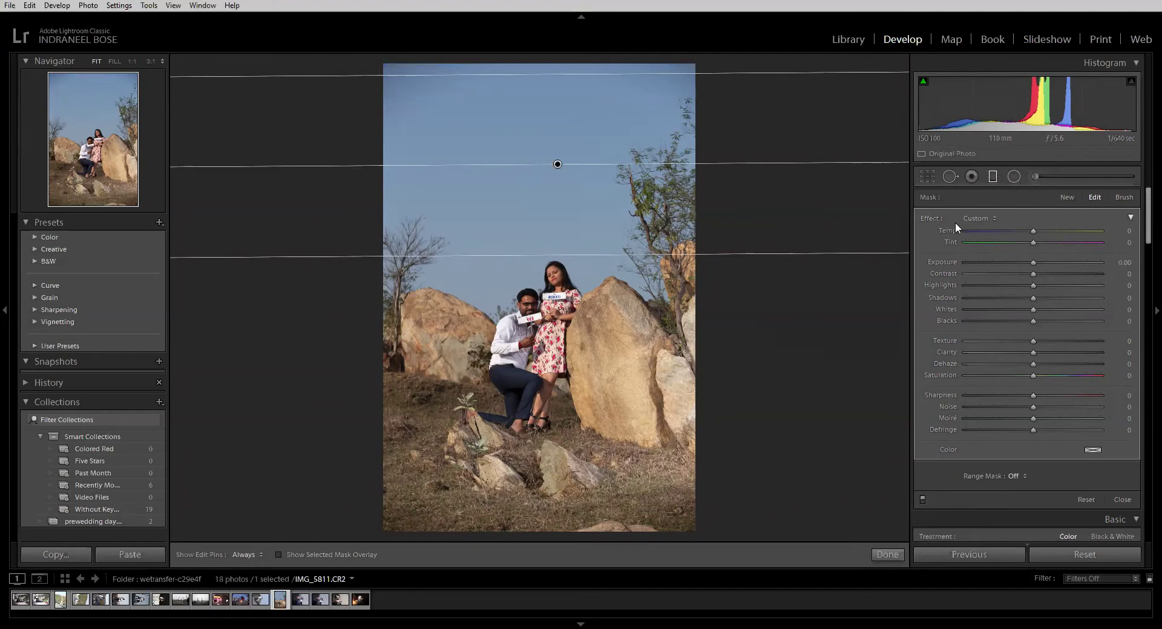
- Apply the Temp effect preset to the sky's graduated filter
click(983, 219)
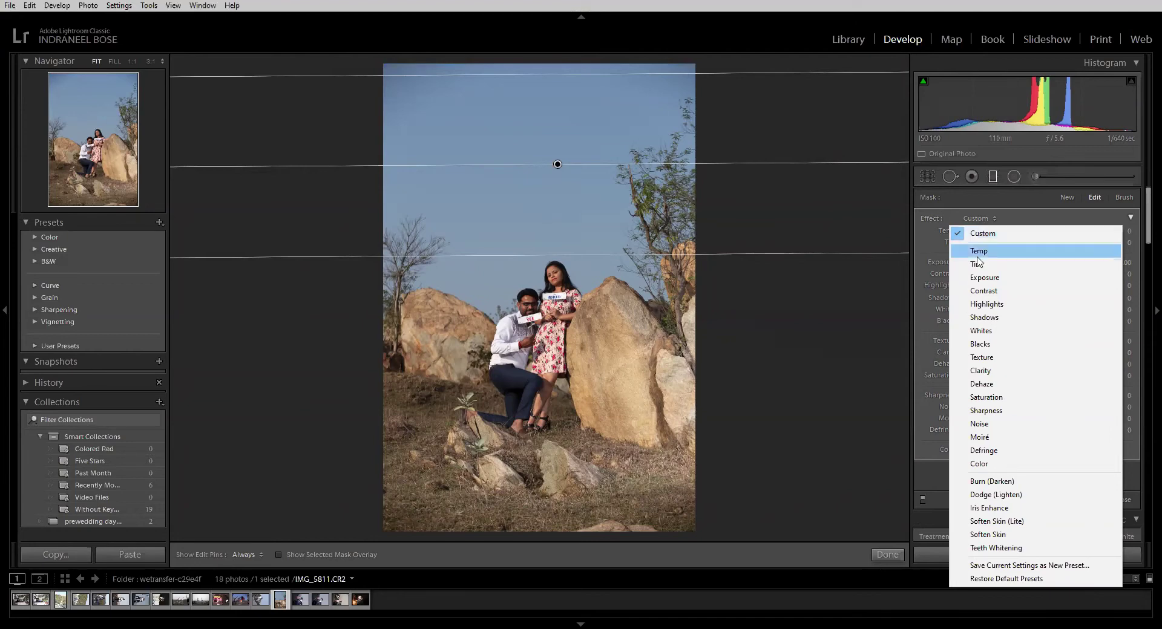
click(979, 250)
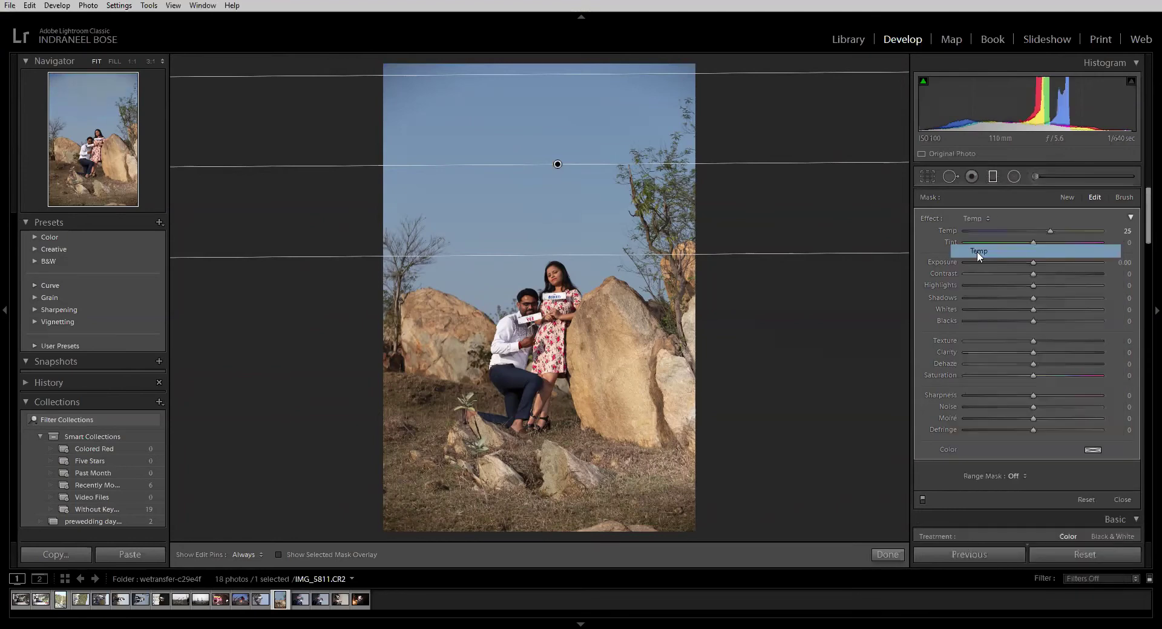
- Try the Tint, Contrast and Color effect presets in turn on the sky's graduated filter
click(980, 218)
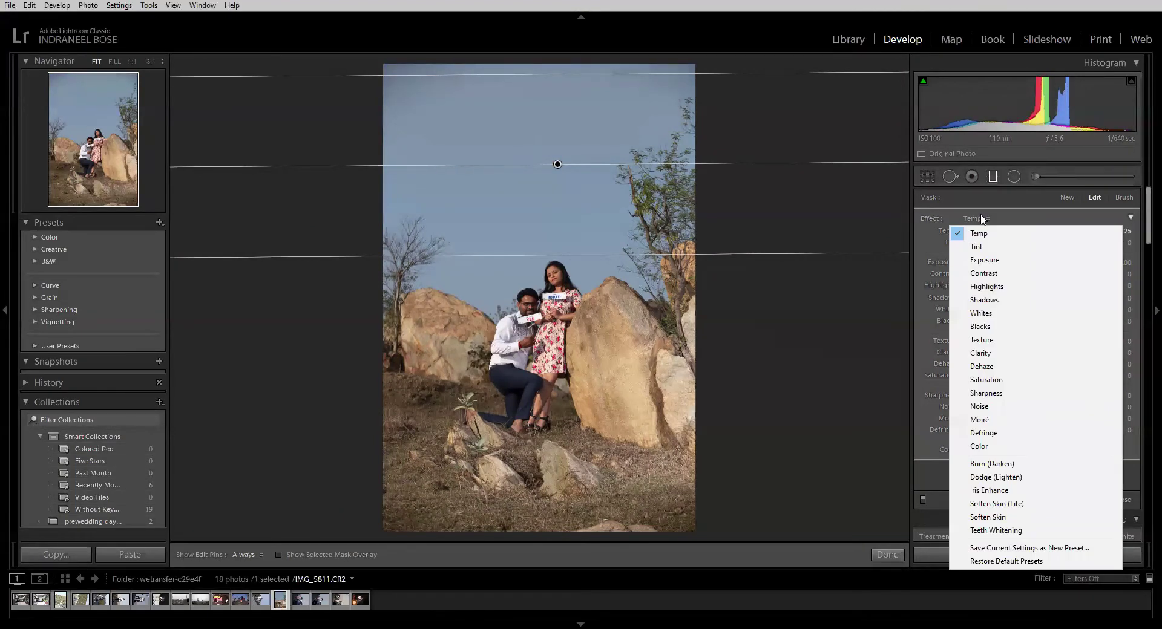
click(977, 245)
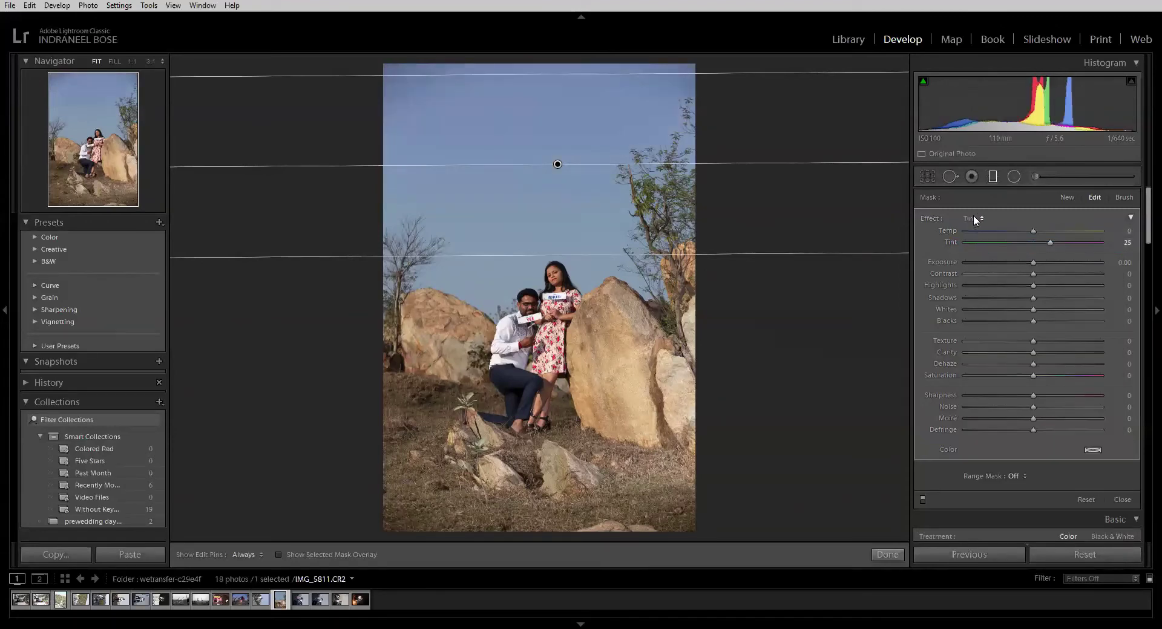
click(973, 216)
click(988, 273)
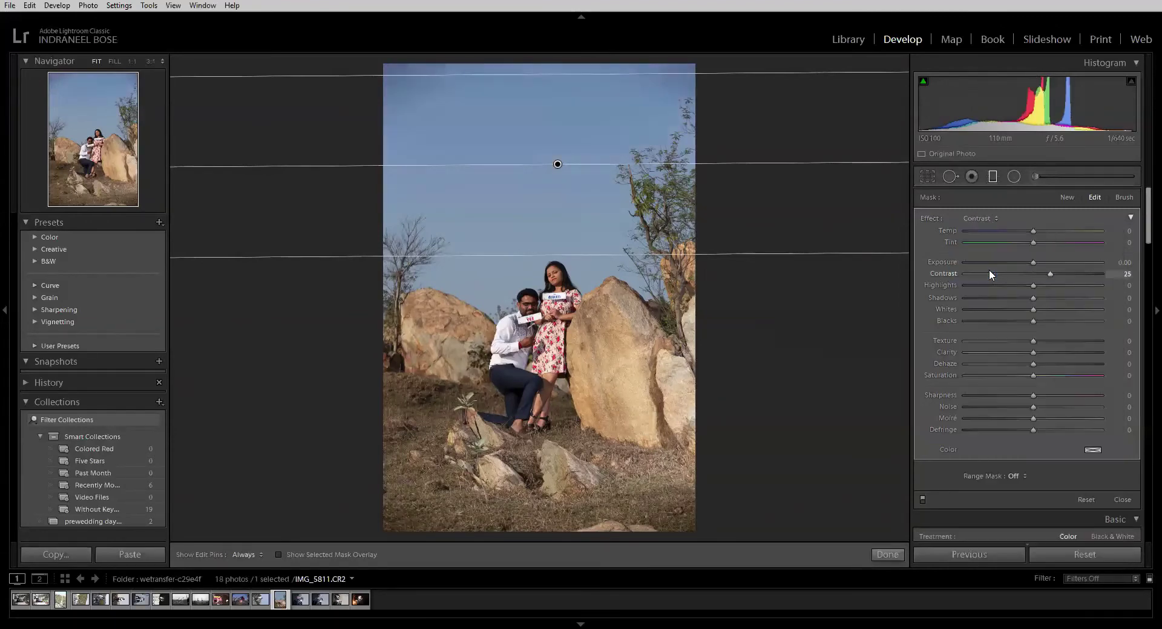
click(979, 218)
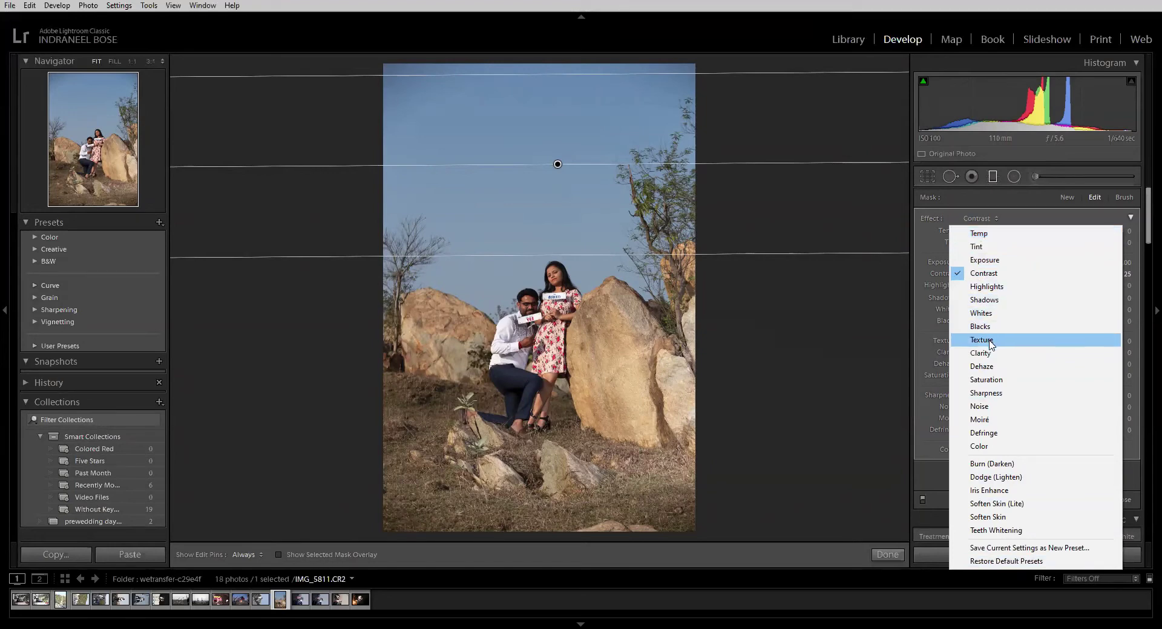
click(985, 445)
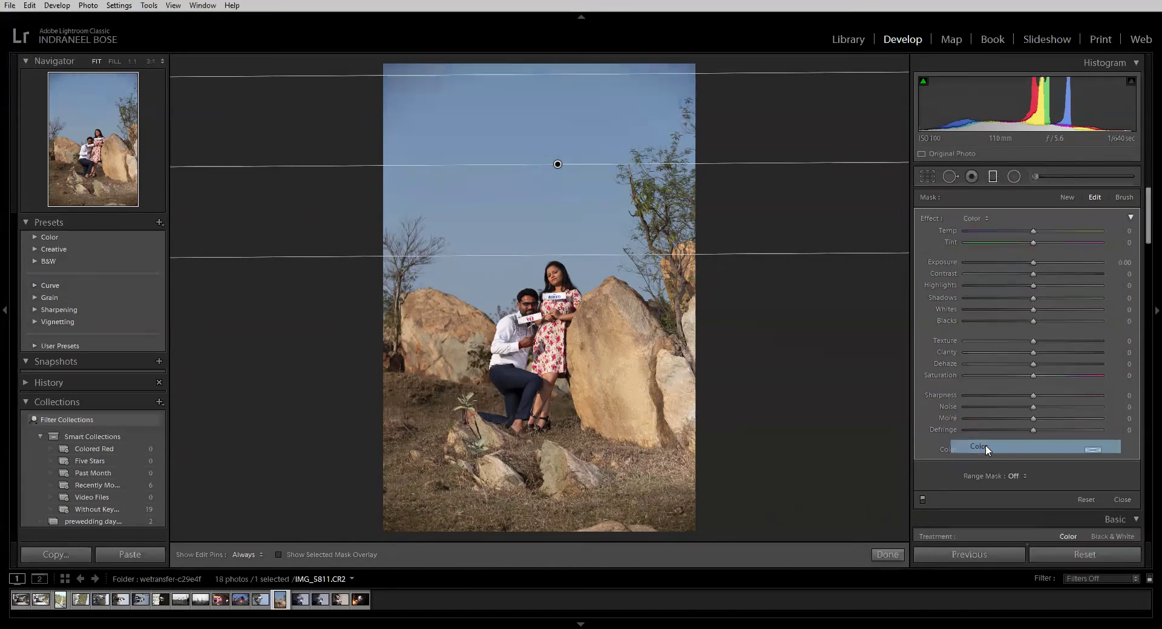
- Restore the default effect presets of the Graduated Filter and choose the Temp effect
click(965, 223)
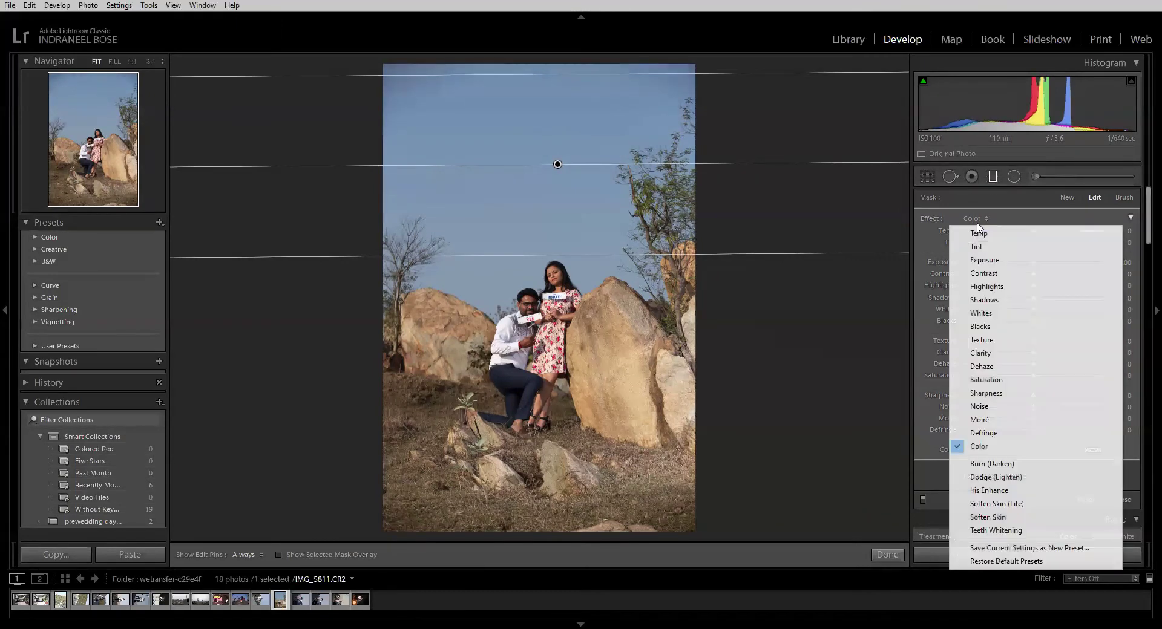
click(1020, 563)
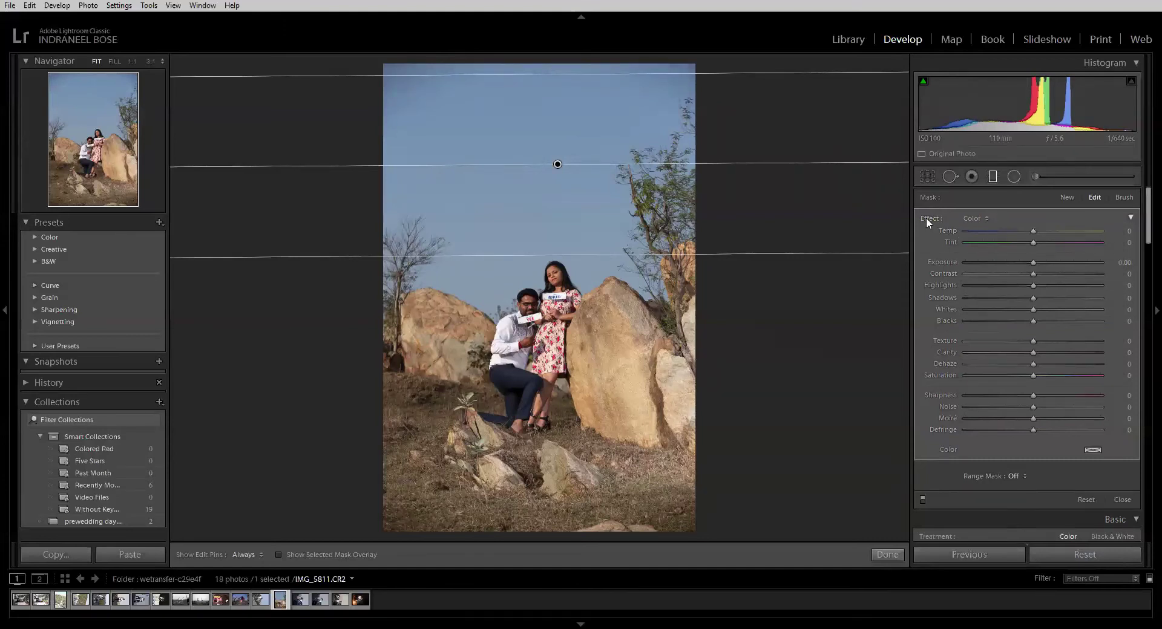
click(974, 222)
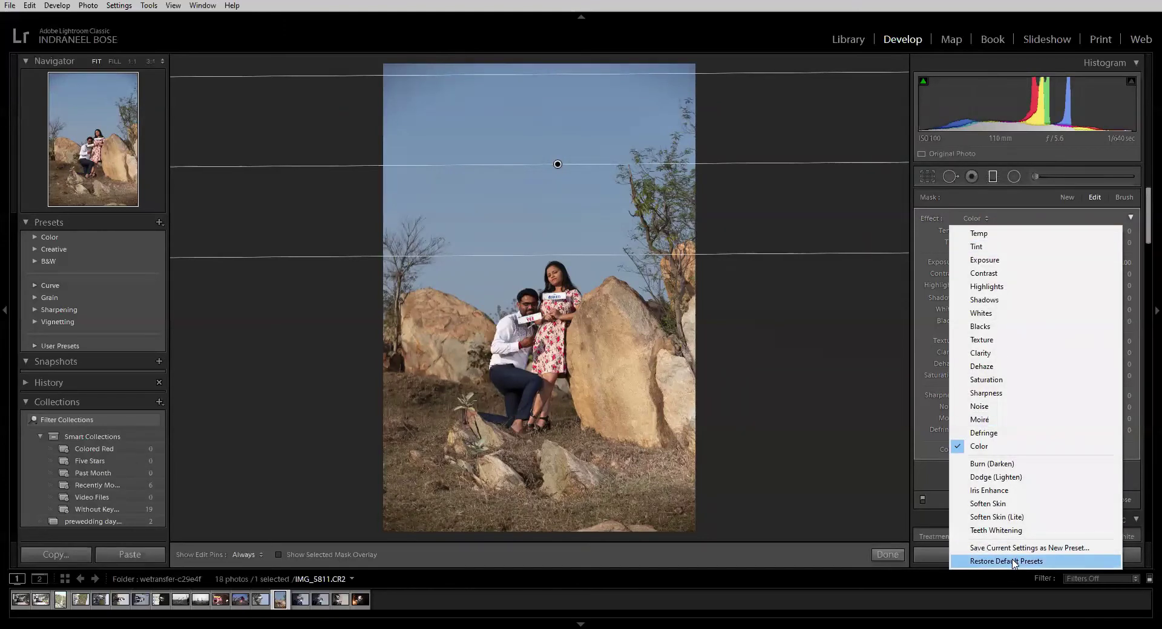
click(1014, 562)
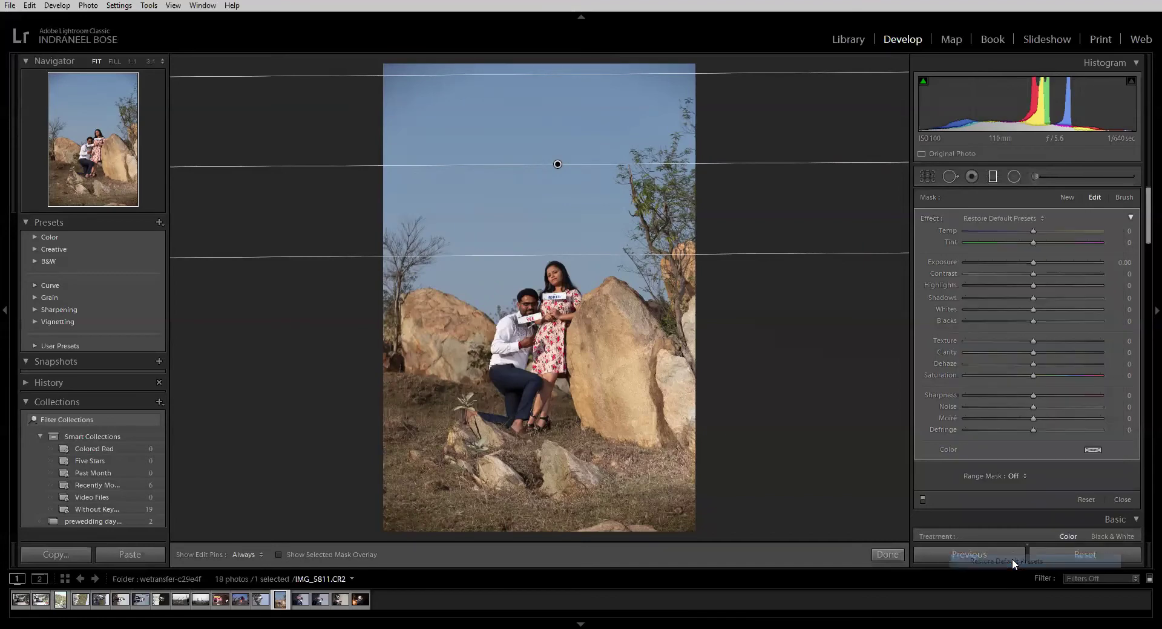
click(974, 219)
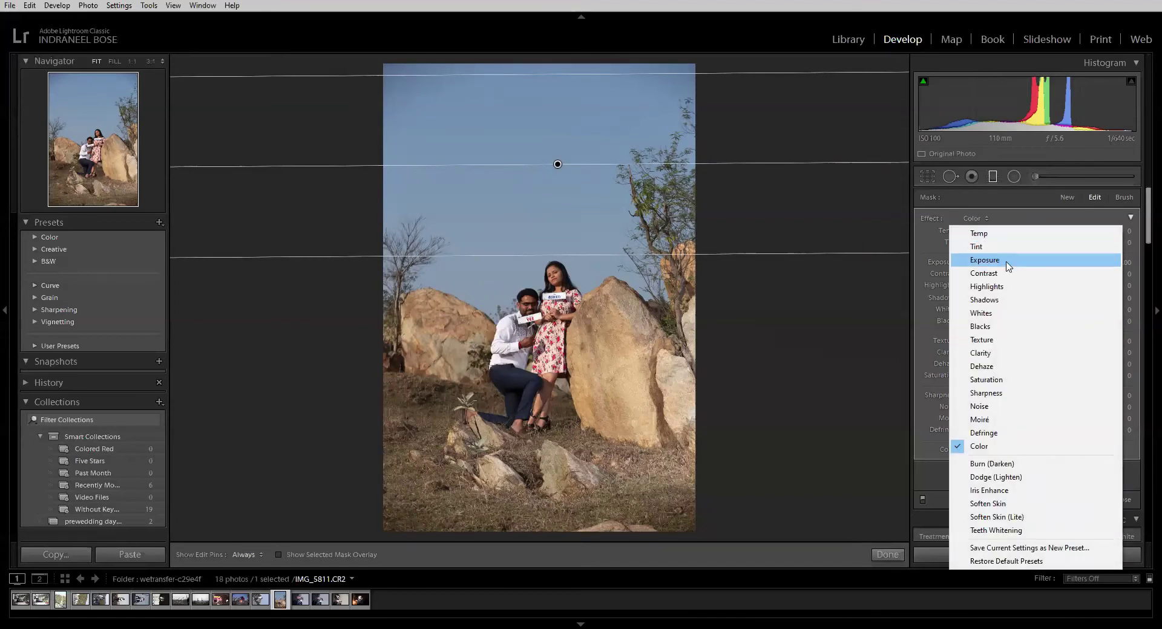
click(1004, 236)
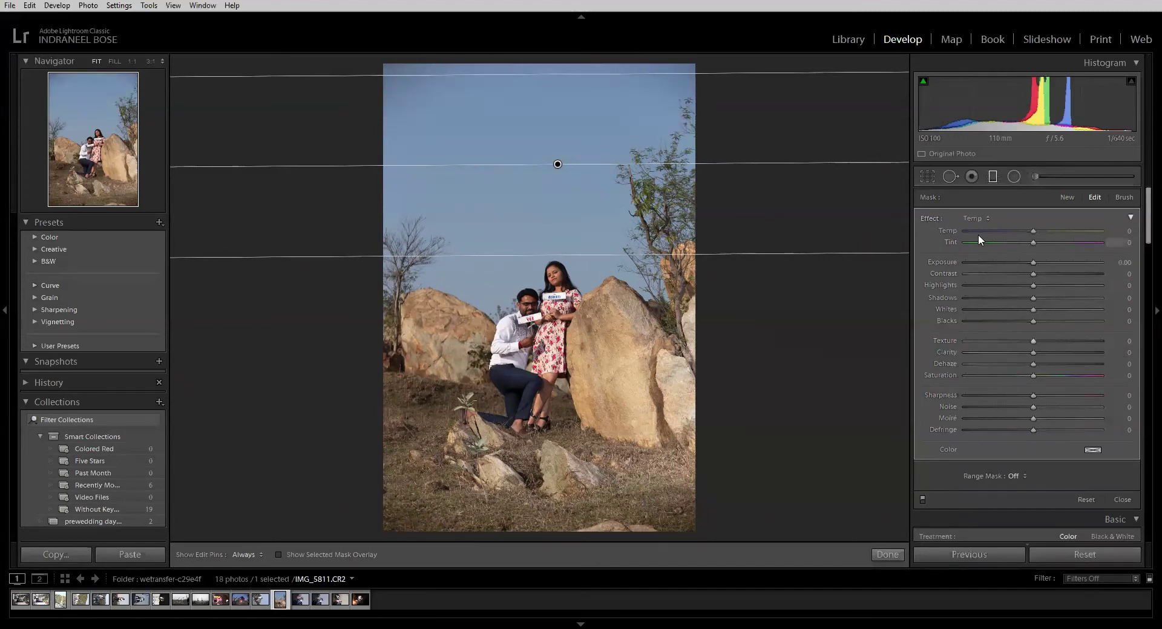
click(974, 219)
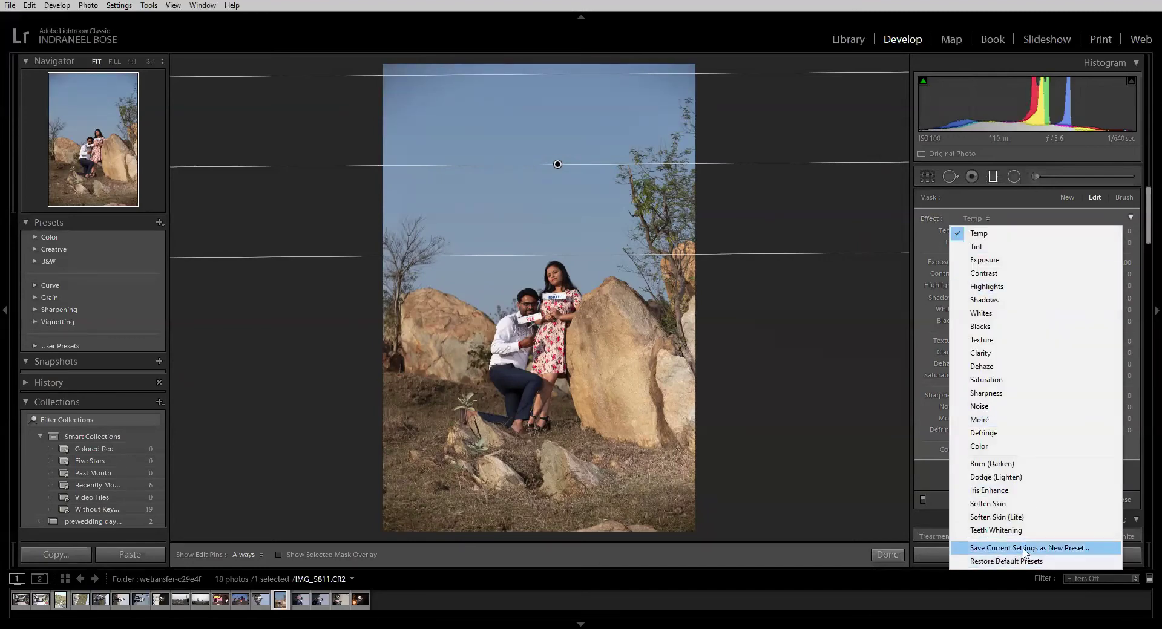
click(1024, 548)
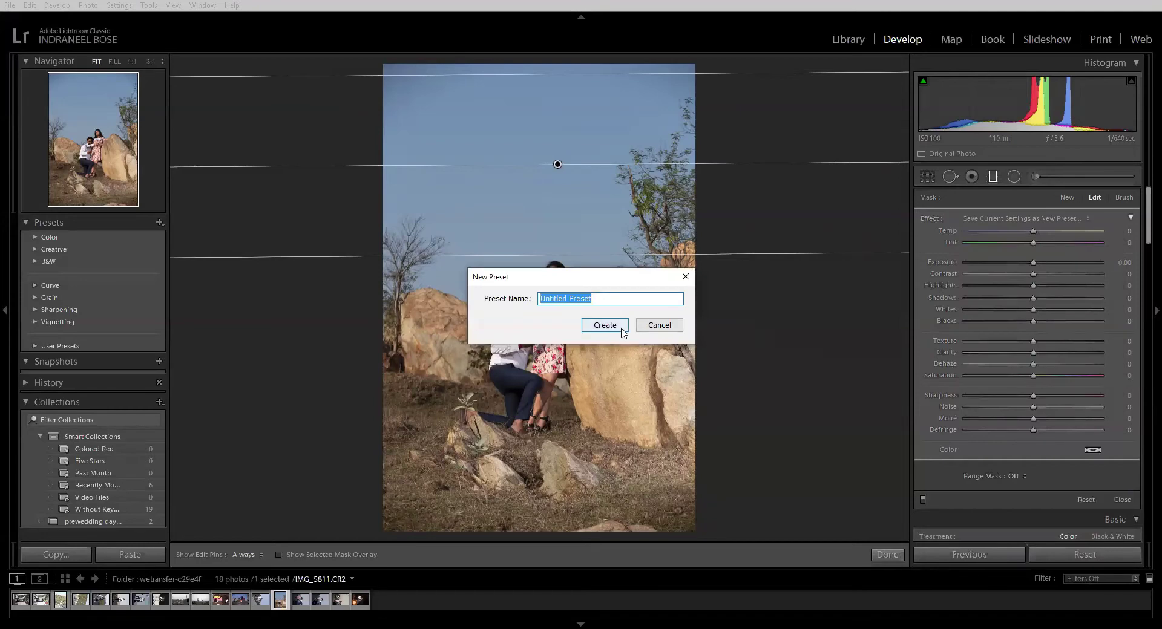
click(653, 328)
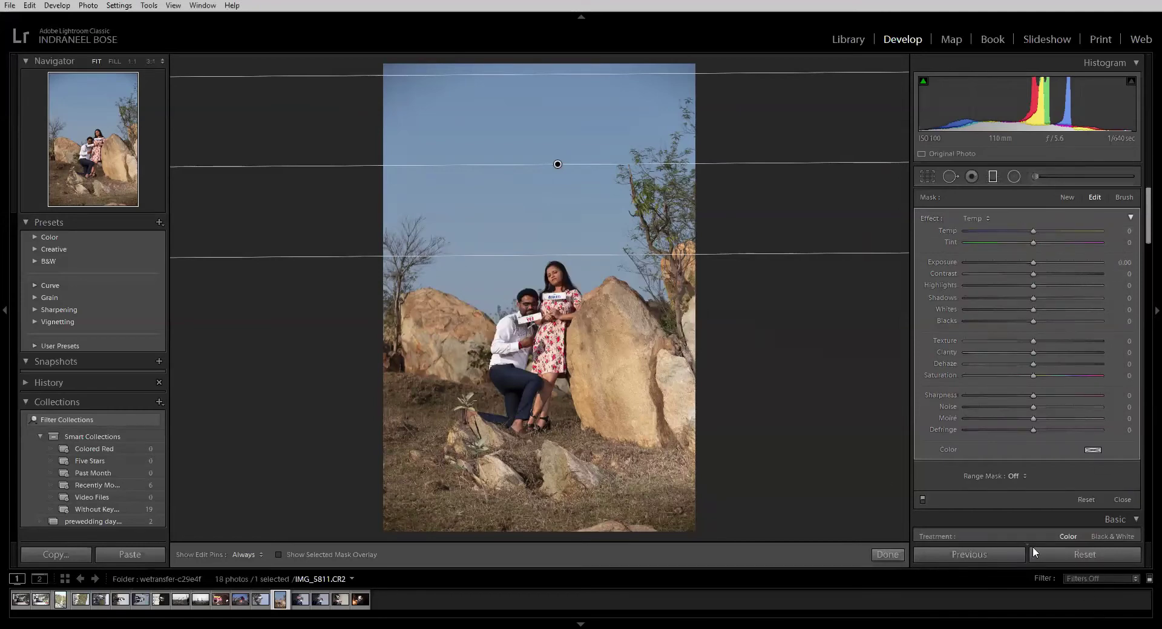
- Reset all develop adjustments of the couple photo and close the Graduated Filter tool
click(1091, 558)
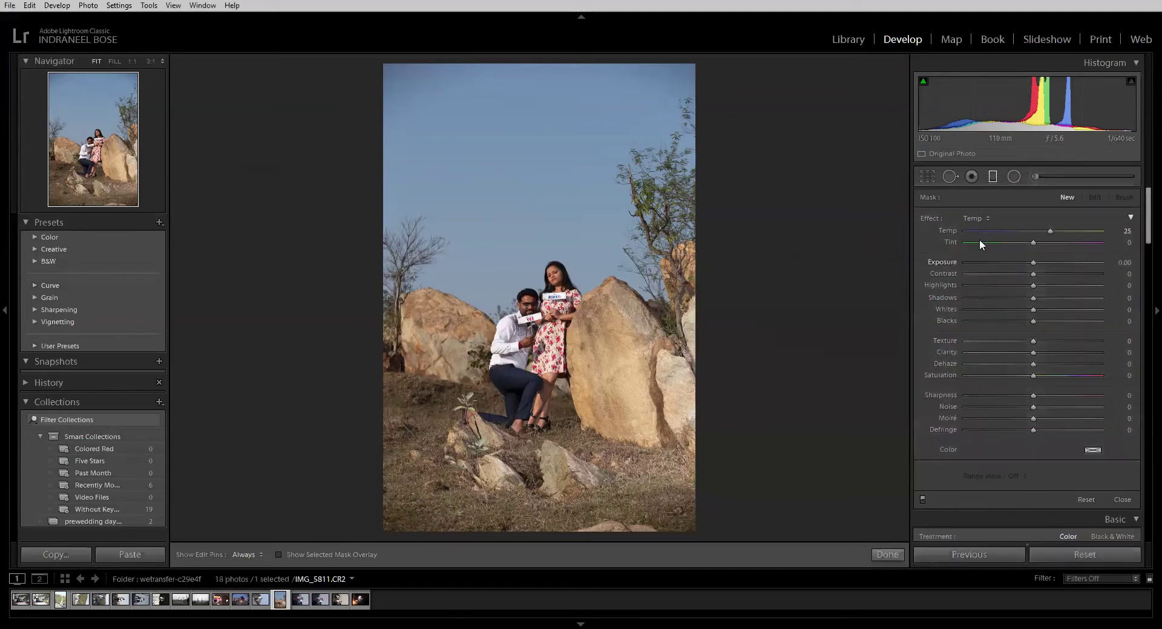
click(979, 220)
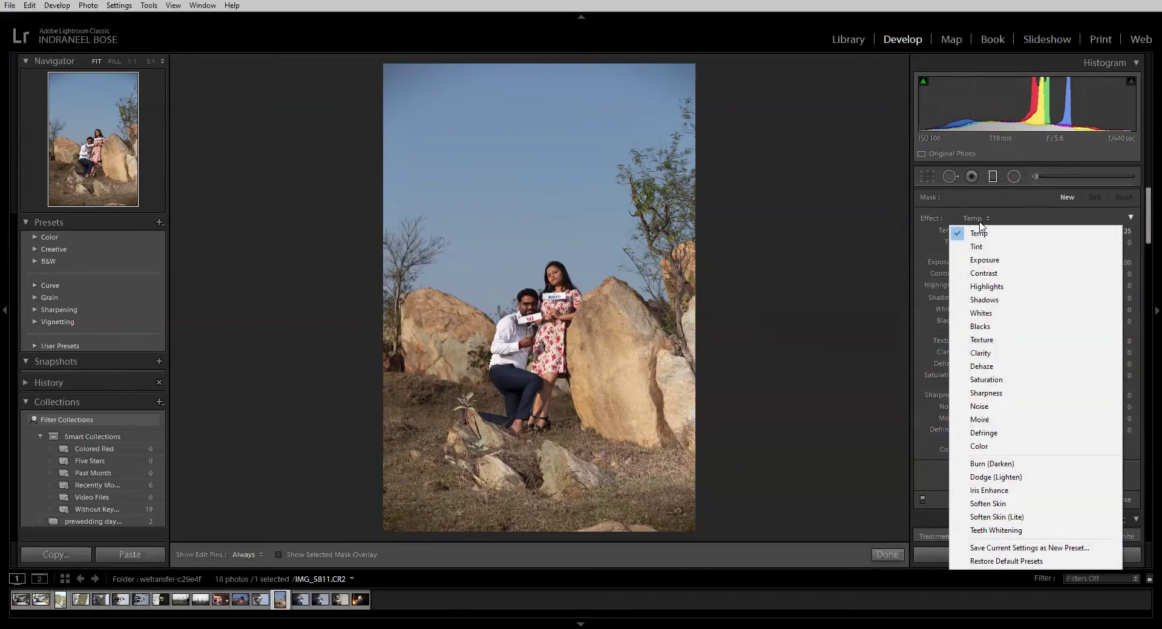
click(903, 239)
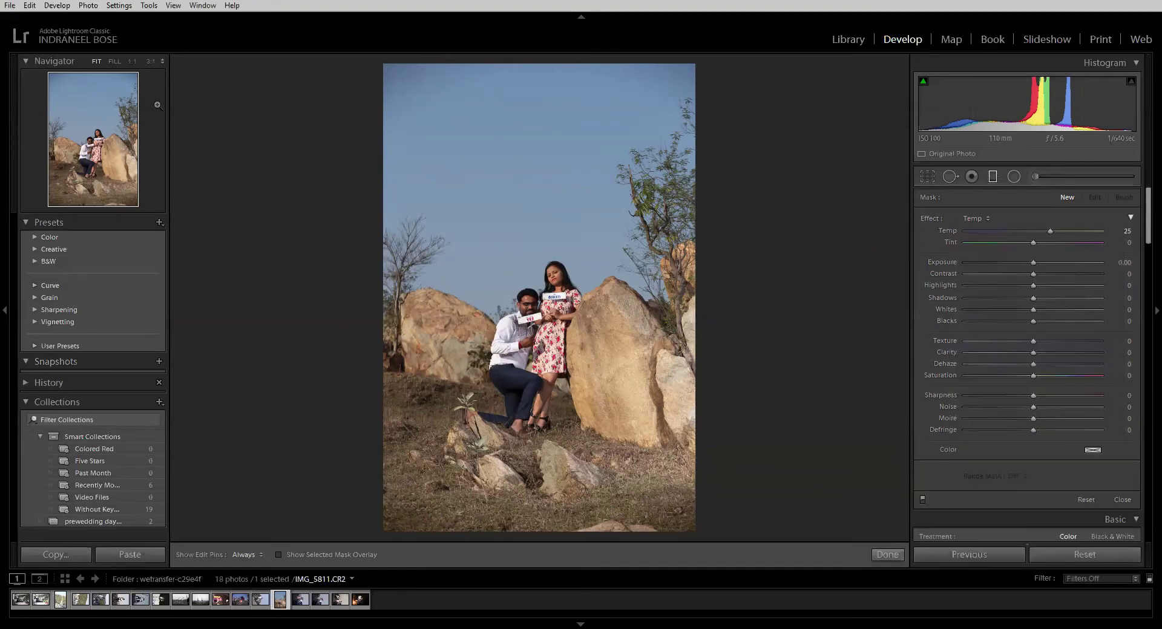
key(m)
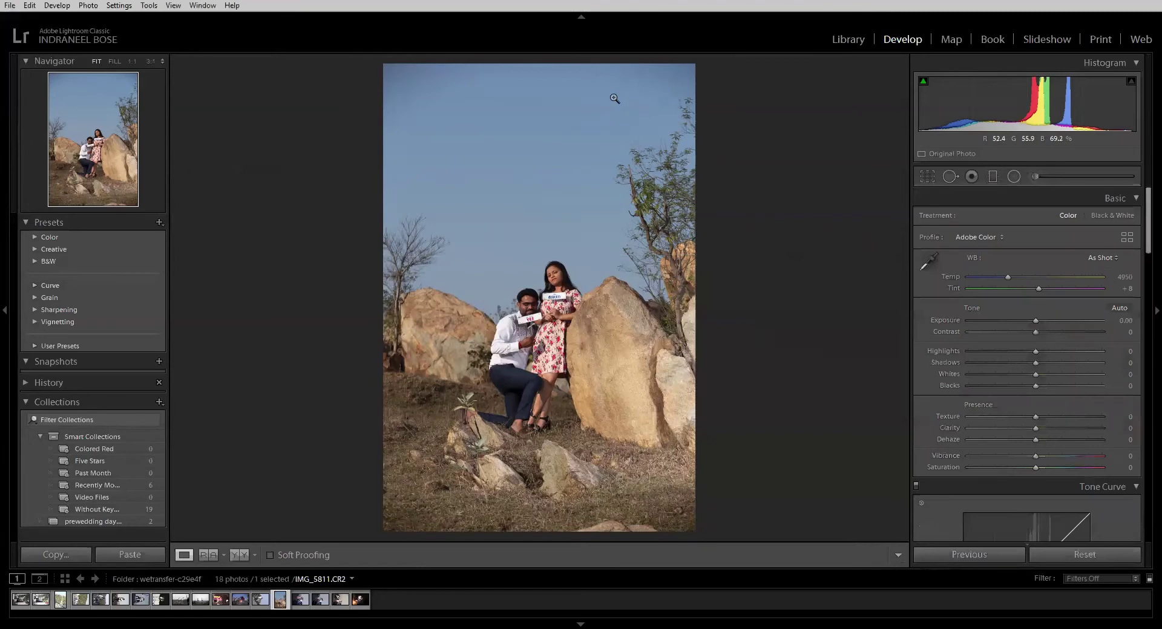
- Add a Graduated Filter from the top of the sky down to the couple's feet and set its Temp to -30
click(992, 176)
drag(563, 77, 565, 435)
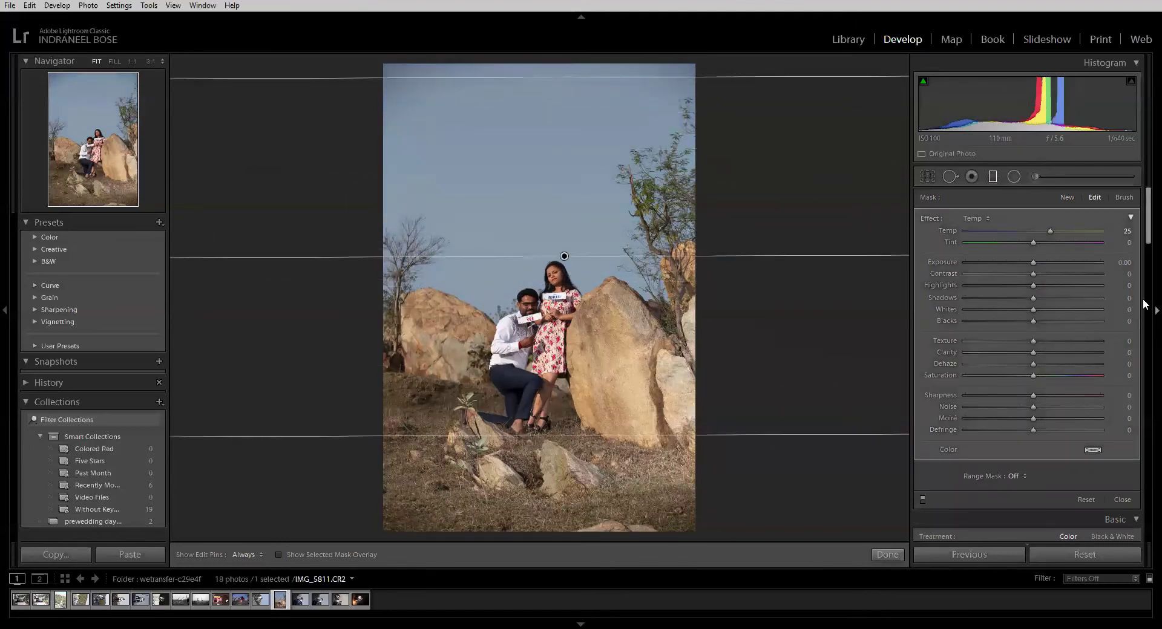
scroll(1023, 470, down, 10)
scroll(1023, 470, up, 8)
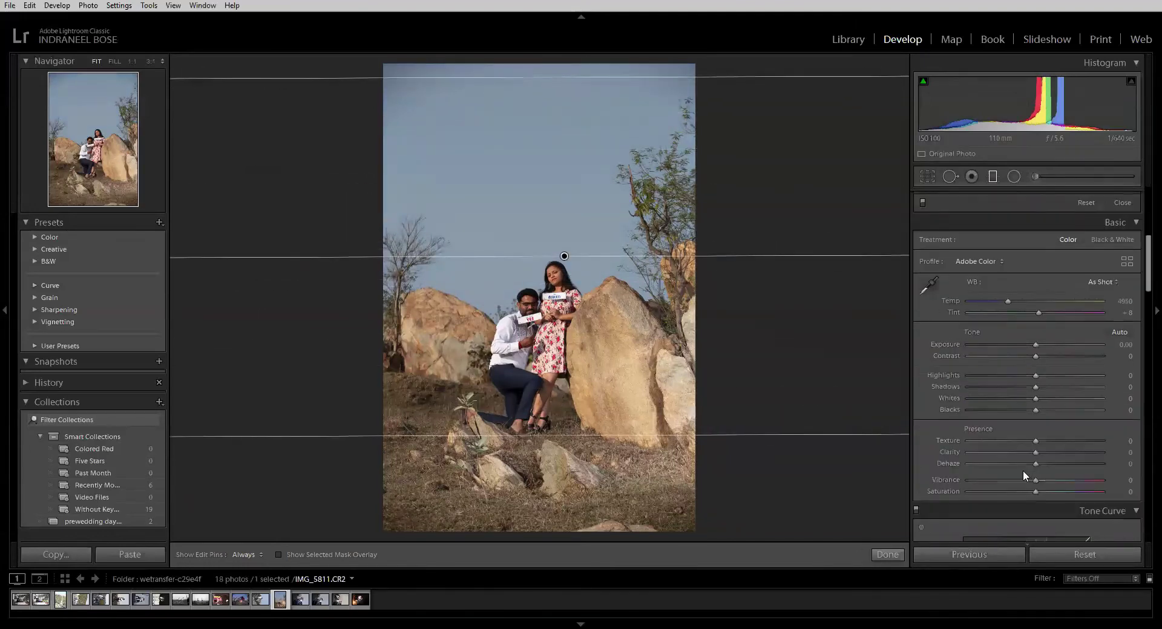
scroll(1038, 224, up, 2)
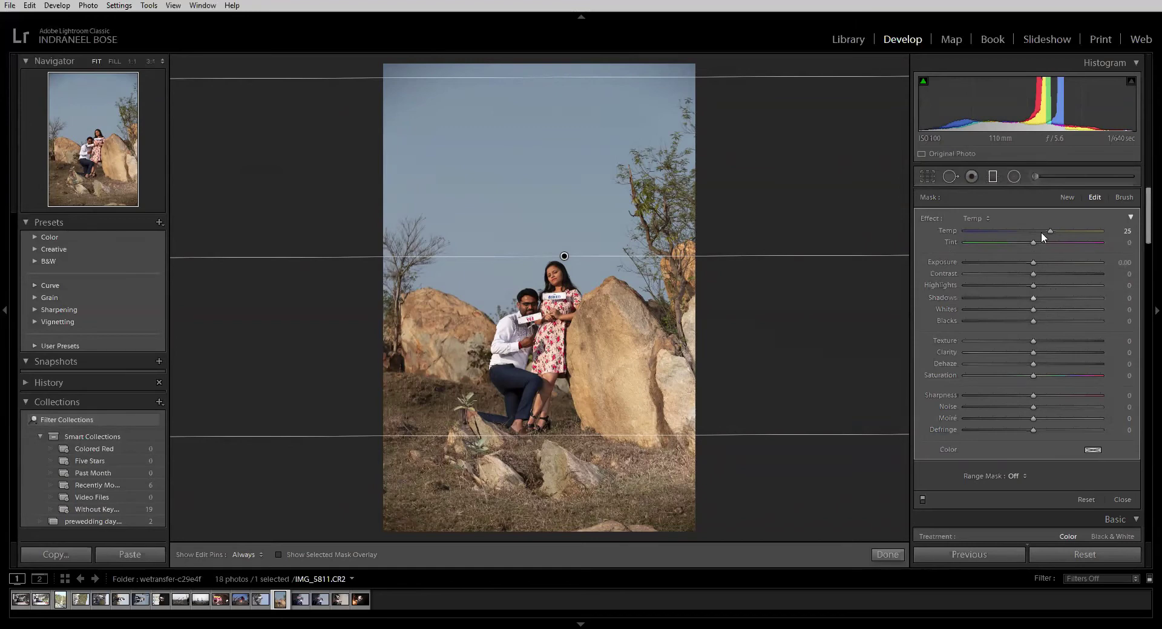
drag(1051, 230, 1015, 242)
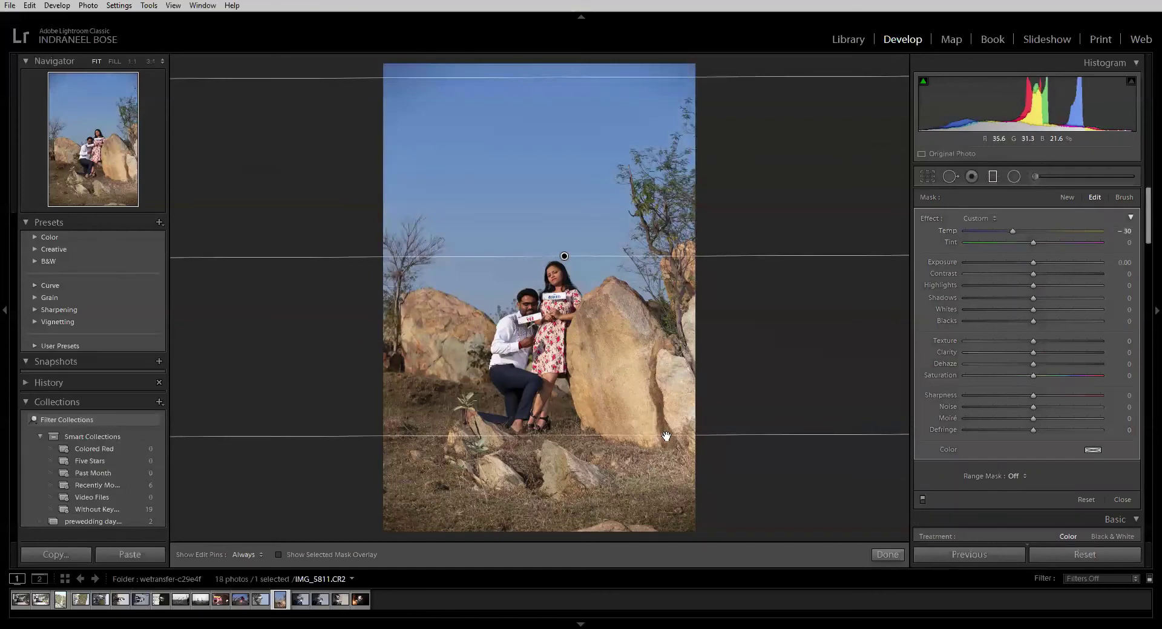
- Try a shorter gradient ending at the couple's waists, and extend its lower boundary back down to just below their feet
drag(615, 78, 614, 74)
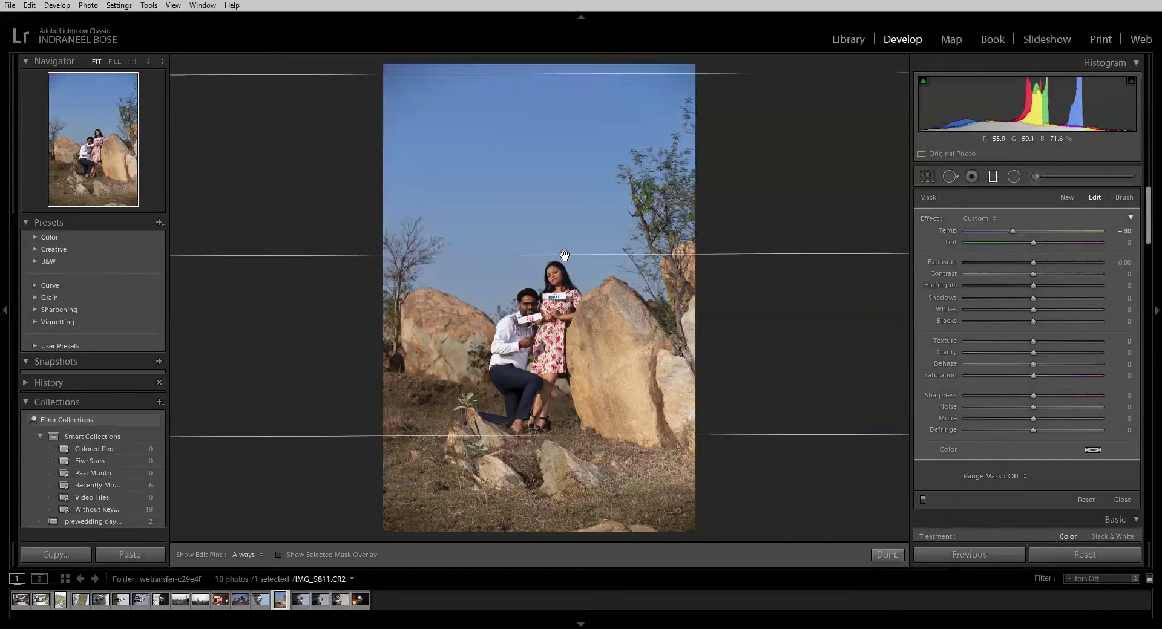
mouse_move(564, 254)
mouse_down()
mouse_move(565, 264)
mouse_move(566, 255)
mouse_up()
drag(607, 440, 617, 314)
drag(619, 297, 624, 326)
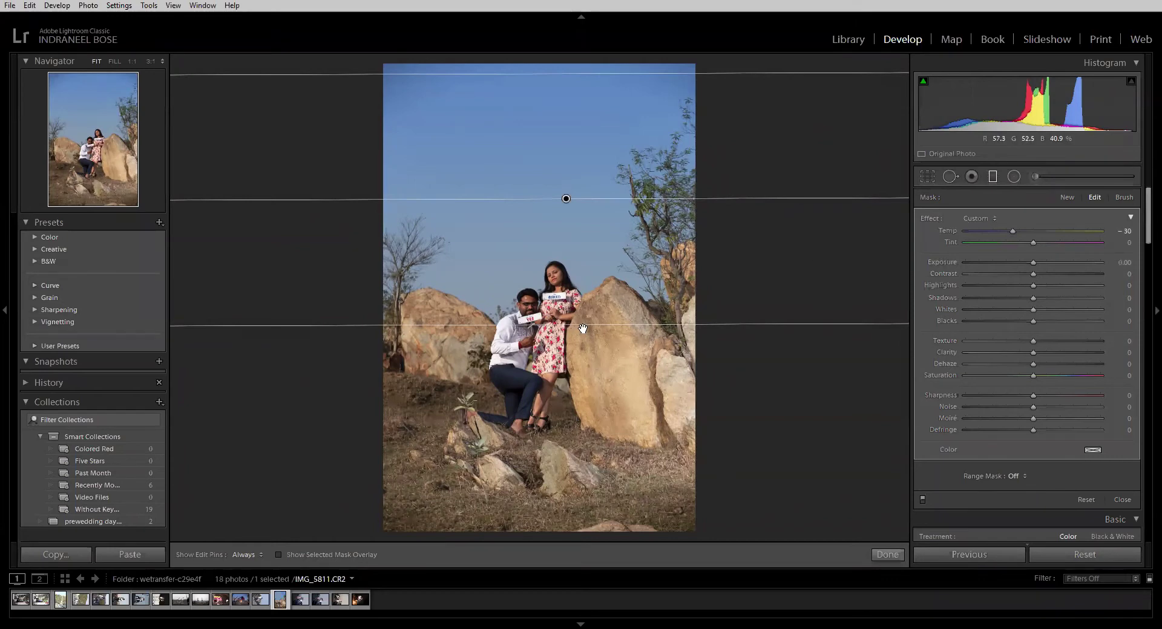
drag(584, 331, 587, 442)
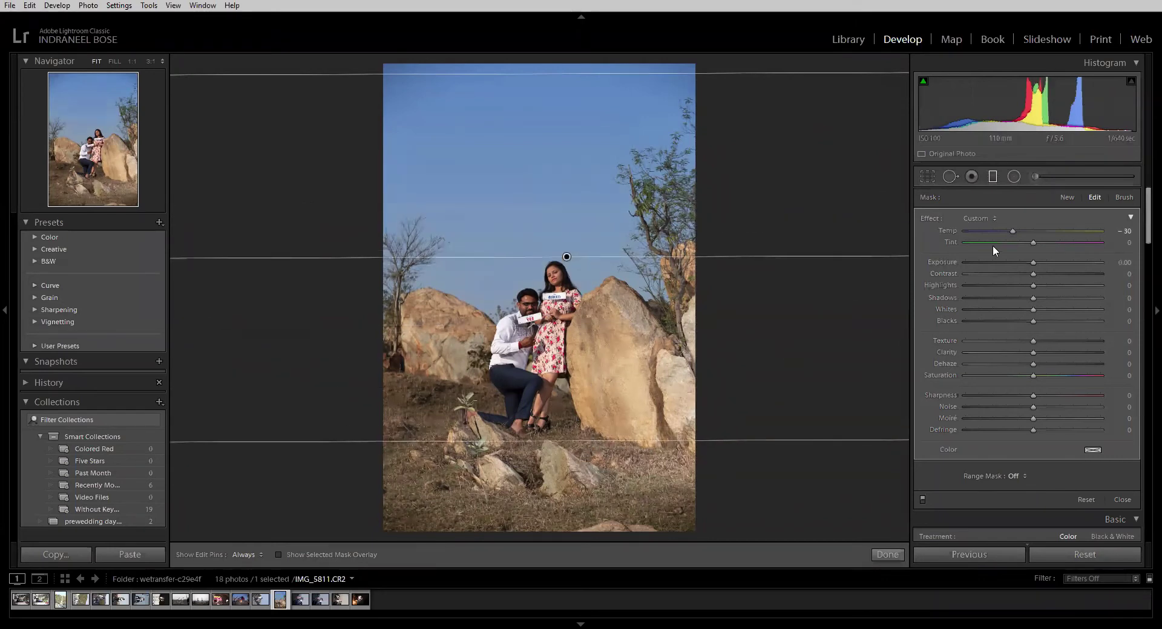
- Try Exposure -2.39 with the gradient's upper boundary above the photo and different lower boundaries, and reset the graduated filter
drag(1034, 266, 991, 267)
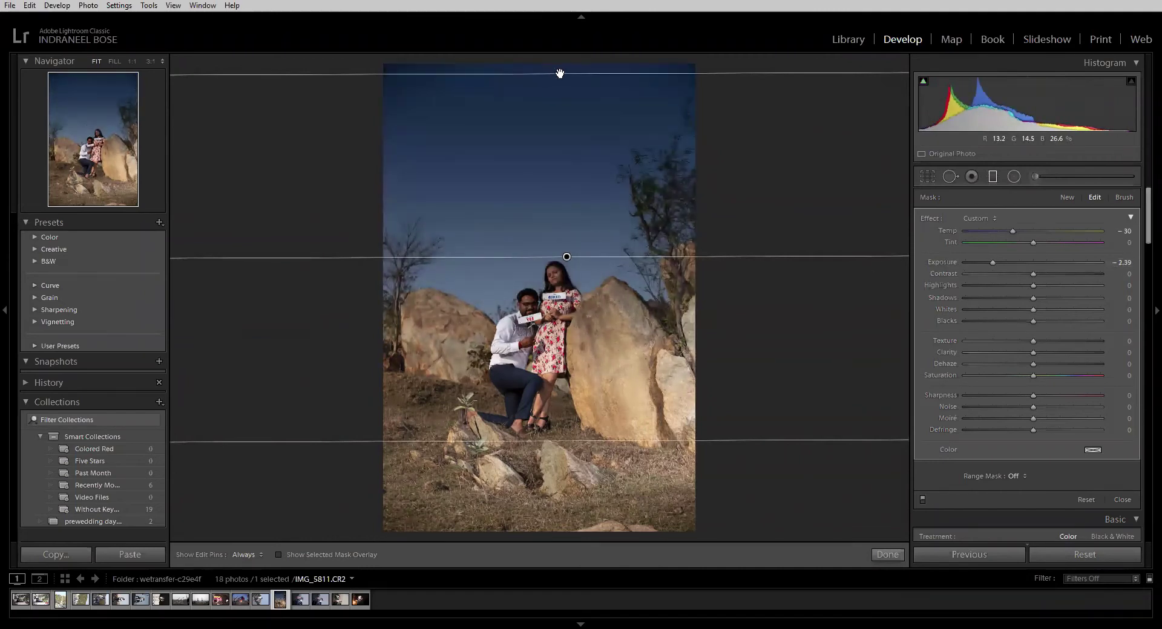
drag(560, 73, 561, 44)
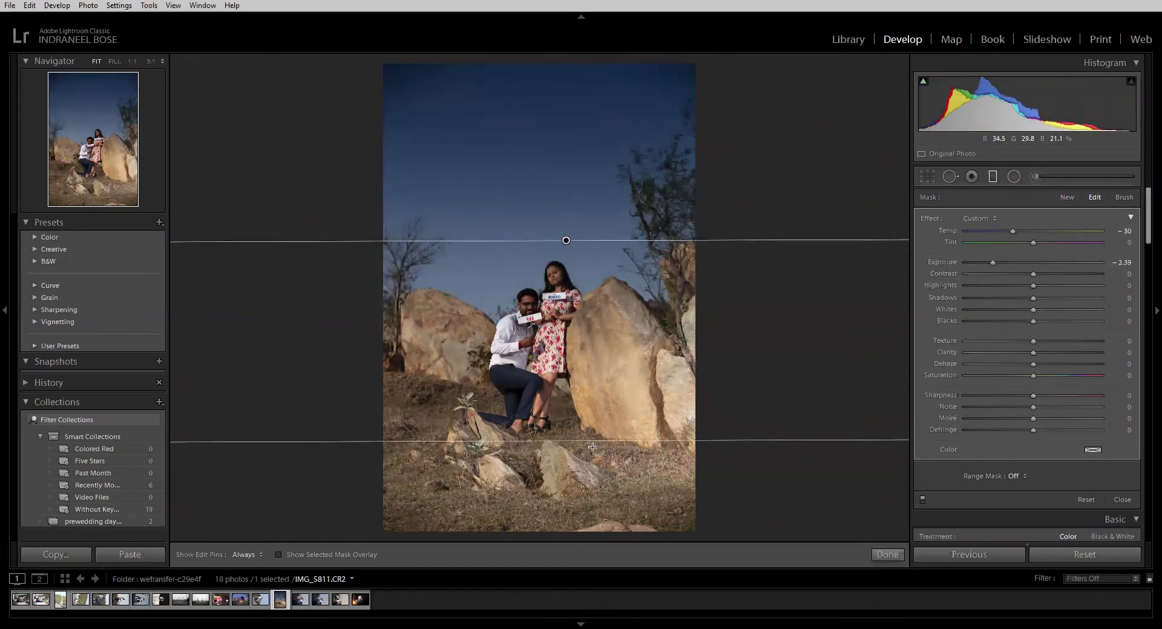
drag(593, 447, 668, 482)
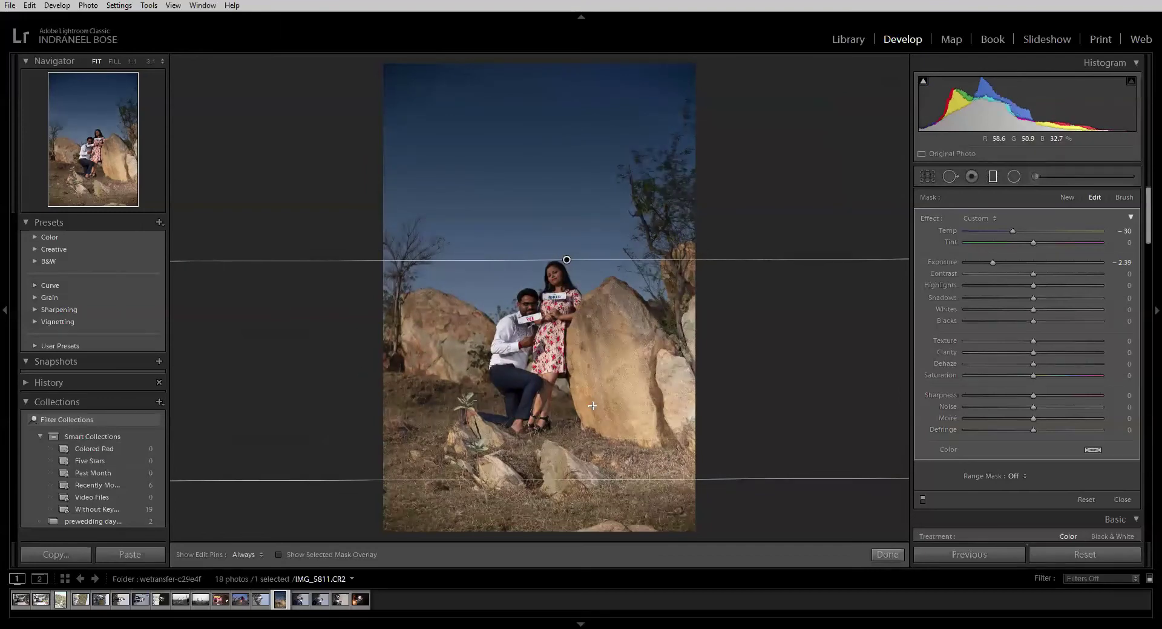
drag(605, 480, 655, 363)
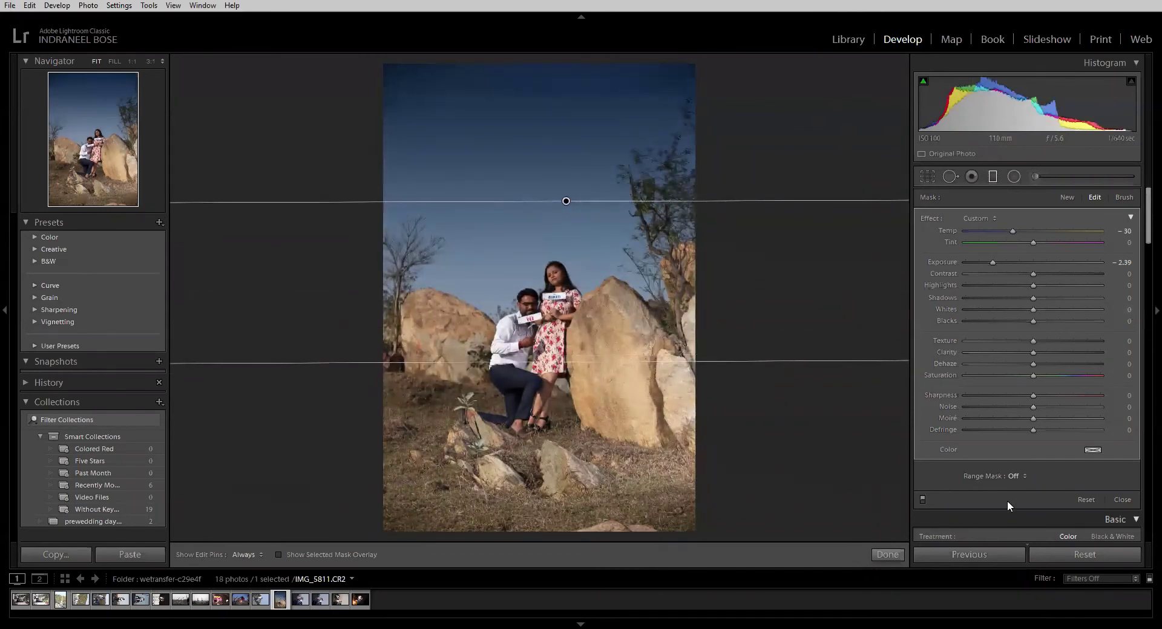
click(1086, 501)
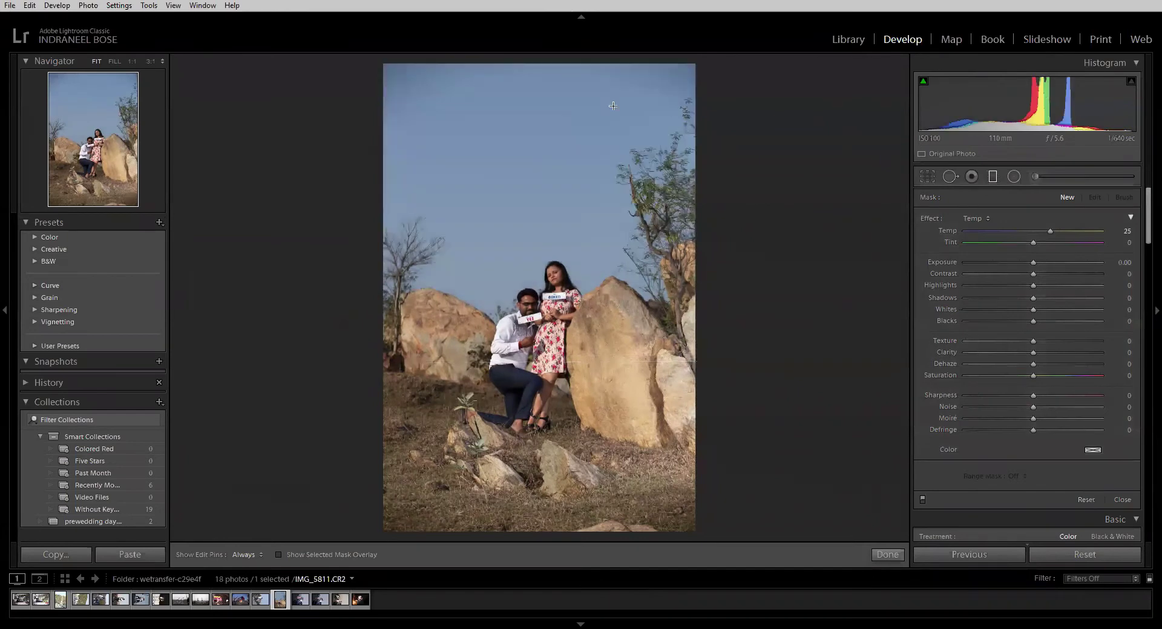
- Add a new Graduated Filter over the sky with Temp -100, and extend its lower boundary down to the couple's feet
drag(532, 66, 550, 262)
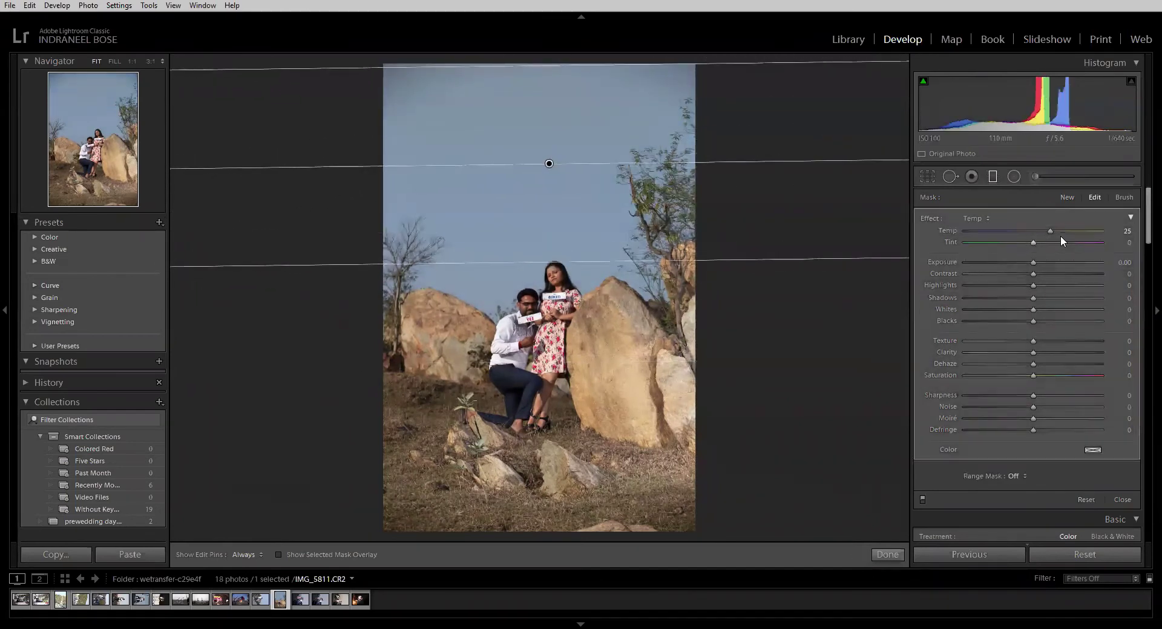
drag(1050, 231, 948, 239)
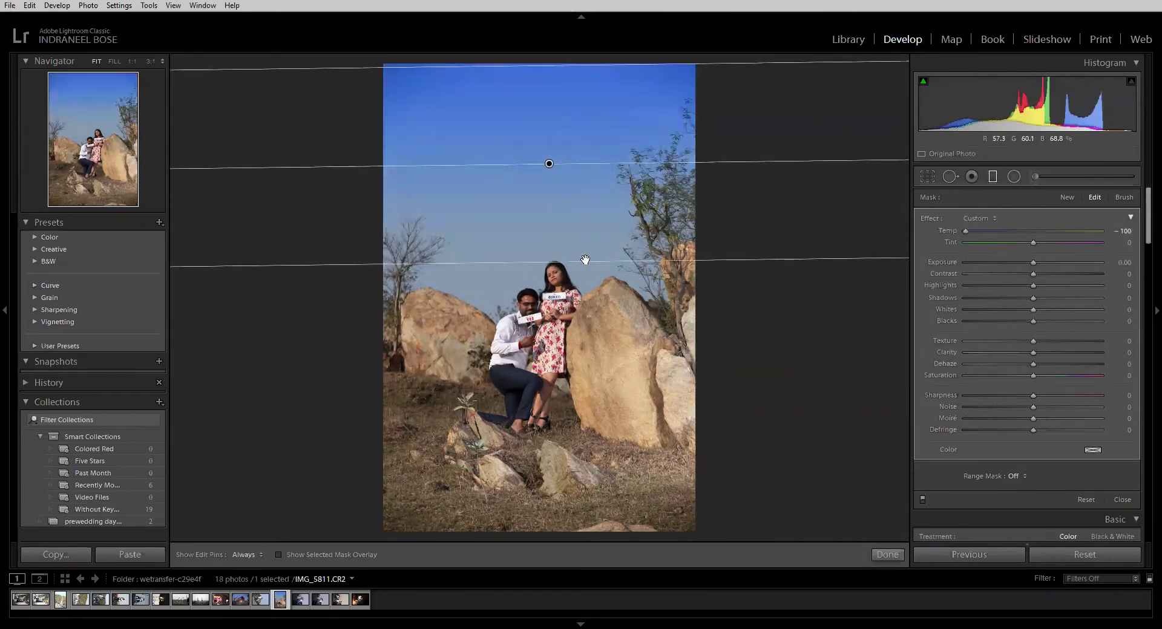
drag(586, 261, 639, 426)
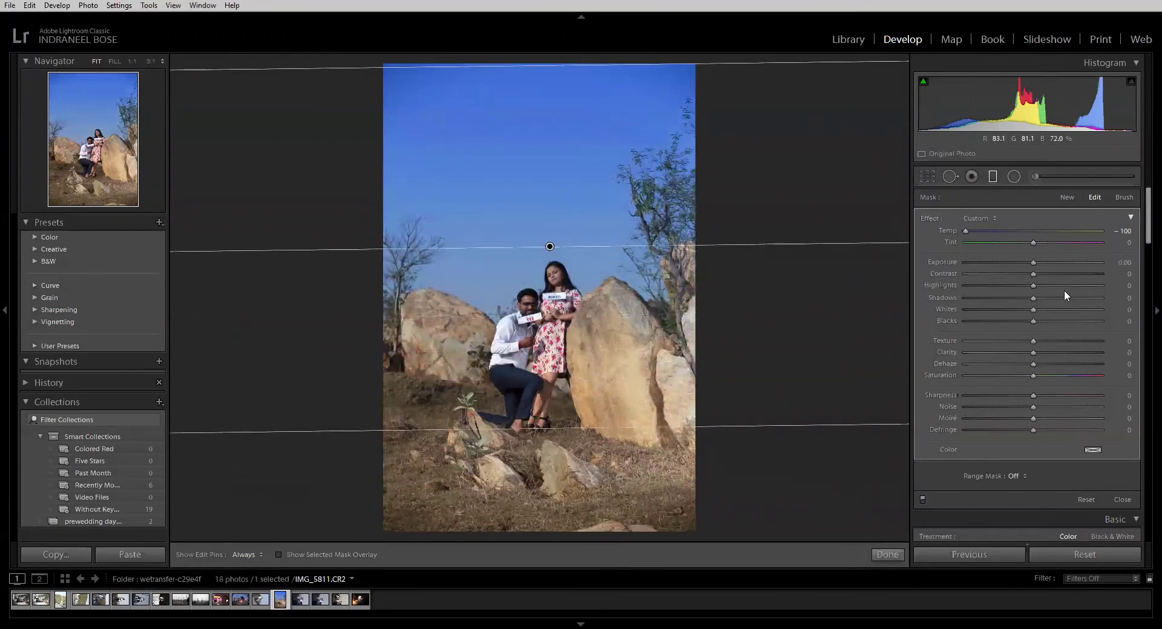
- Set the sky filter's Exposure to 1.18, Tint to -68, Contrast to 82 and Highlights to 77
drag(1034, 263, 990, 241)
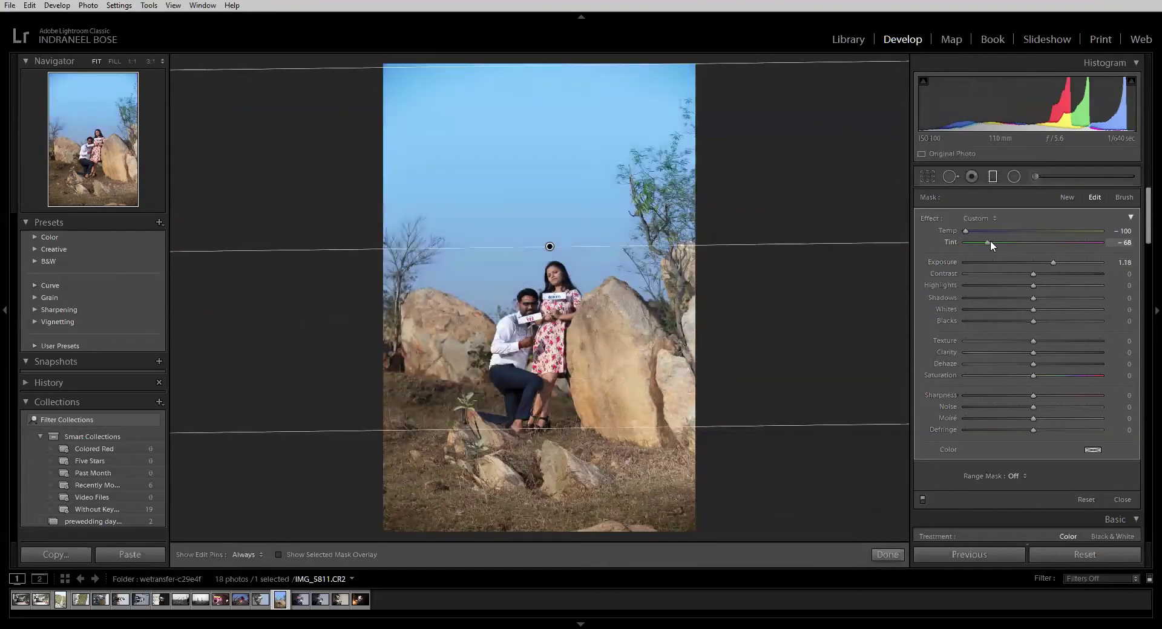
drag(1032, 273, 1084, 288)
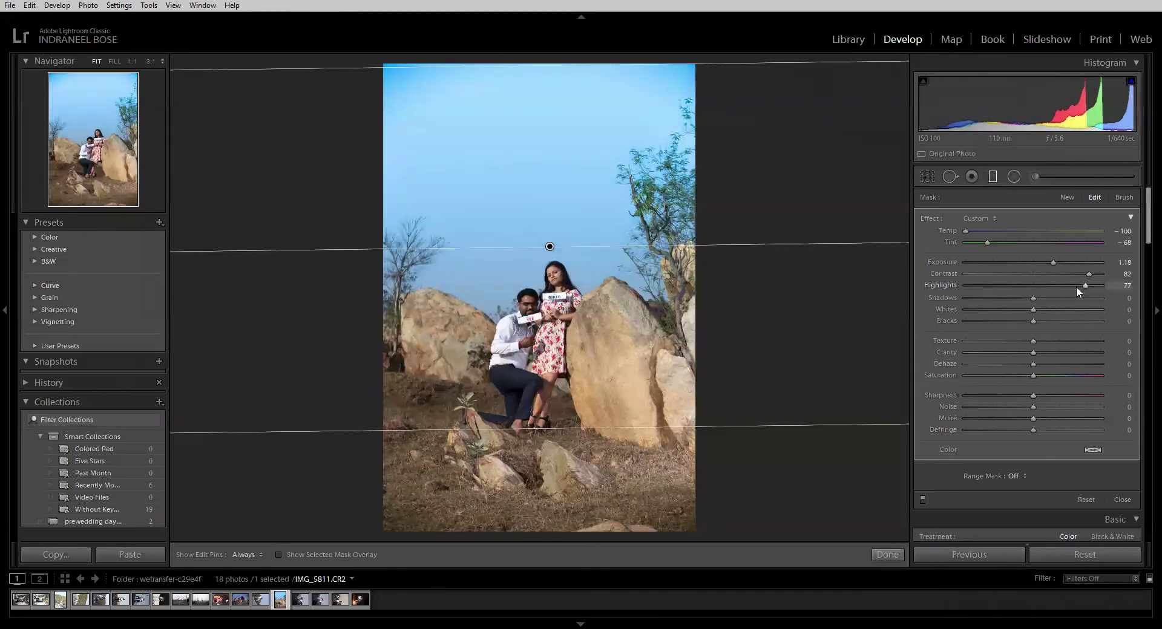
- Set the sky filter's Shadows to -100, Whites to -60, Blacks to -100 and Texture to 100, and inspect the couple and rocks up close
drag(1032, 296, 952, 300)
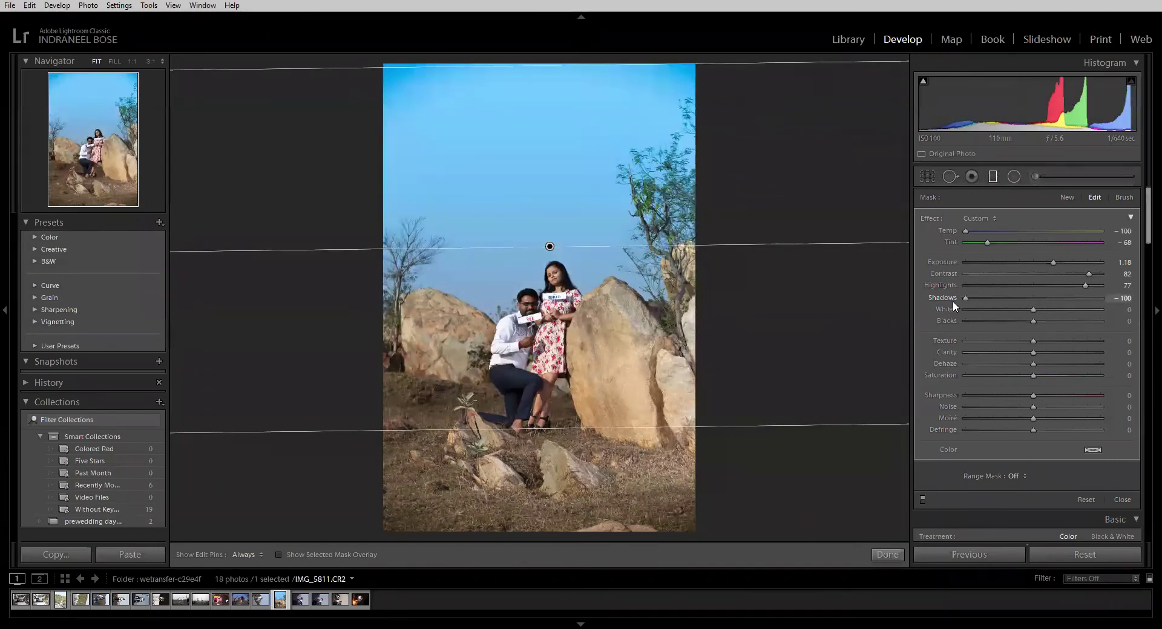
drag(1032, 310, 954, 321)
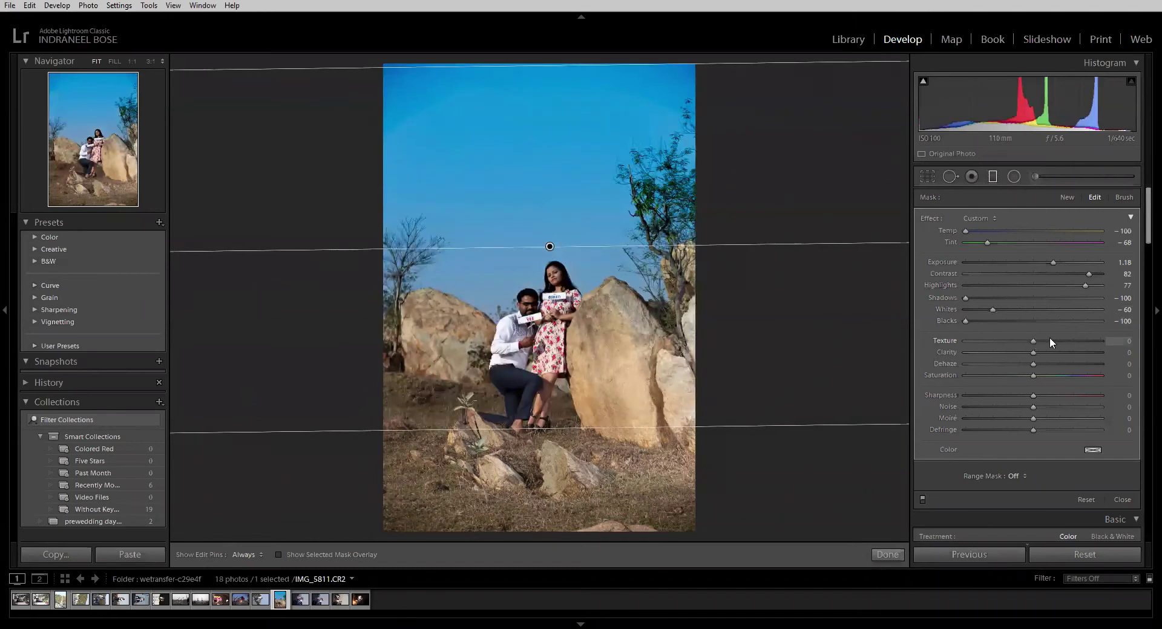
drag(1050, 340, 1103, 340)
key(z)
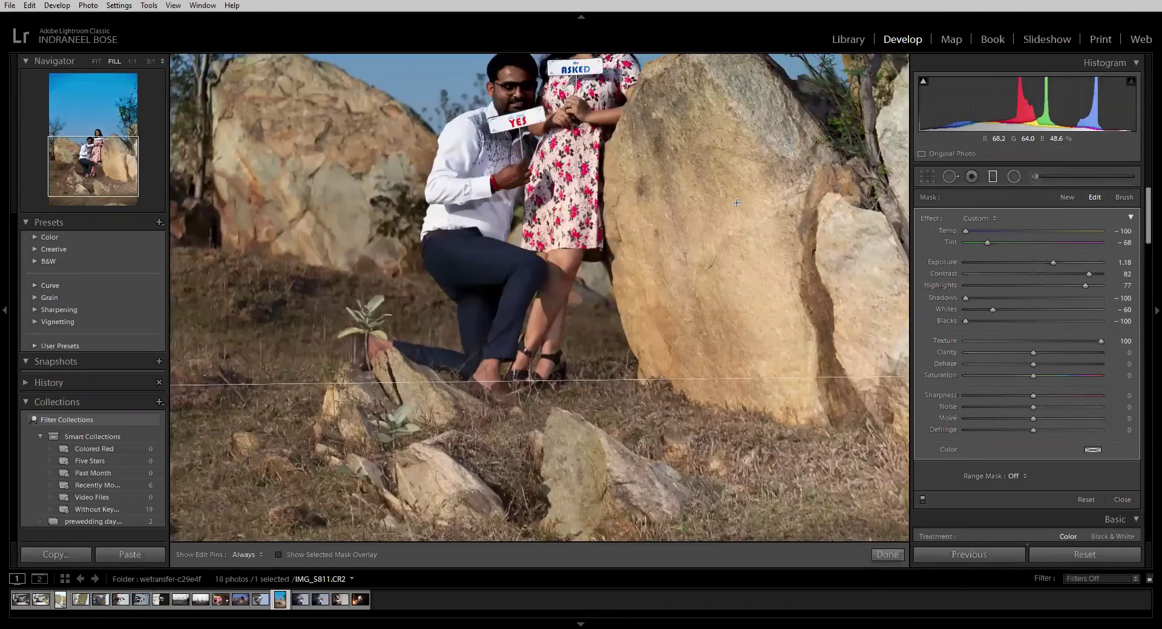
scroll(779, 195, up, 5)
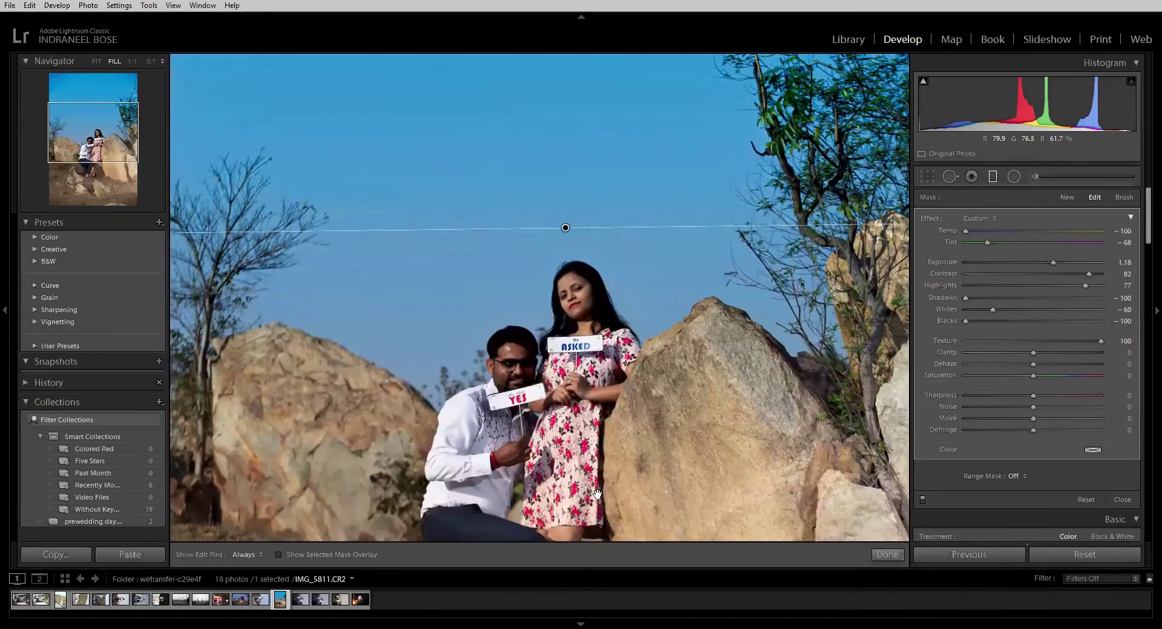
- Reset all the photo's edits, and draw a diagonal Graduated Filter across the large rock with every effect slider zeroed
click(1085, 554)
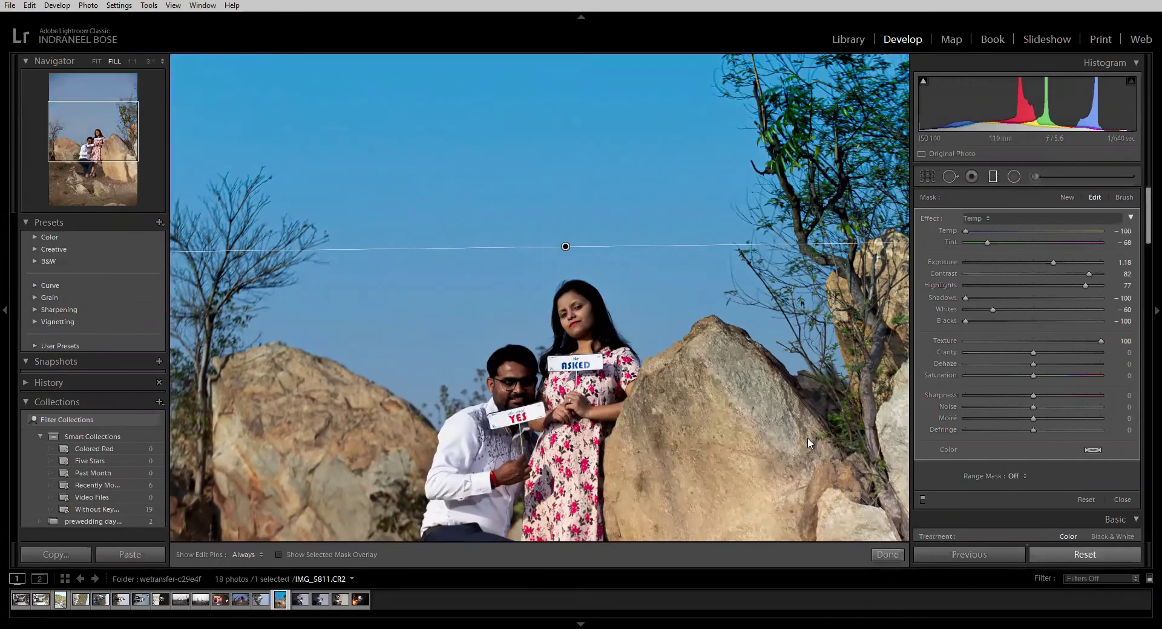
mouse_move(653, 335)
mouse_down()
mouse_move(803, 471)
mouse_move(1016, 550)
mouse_up()
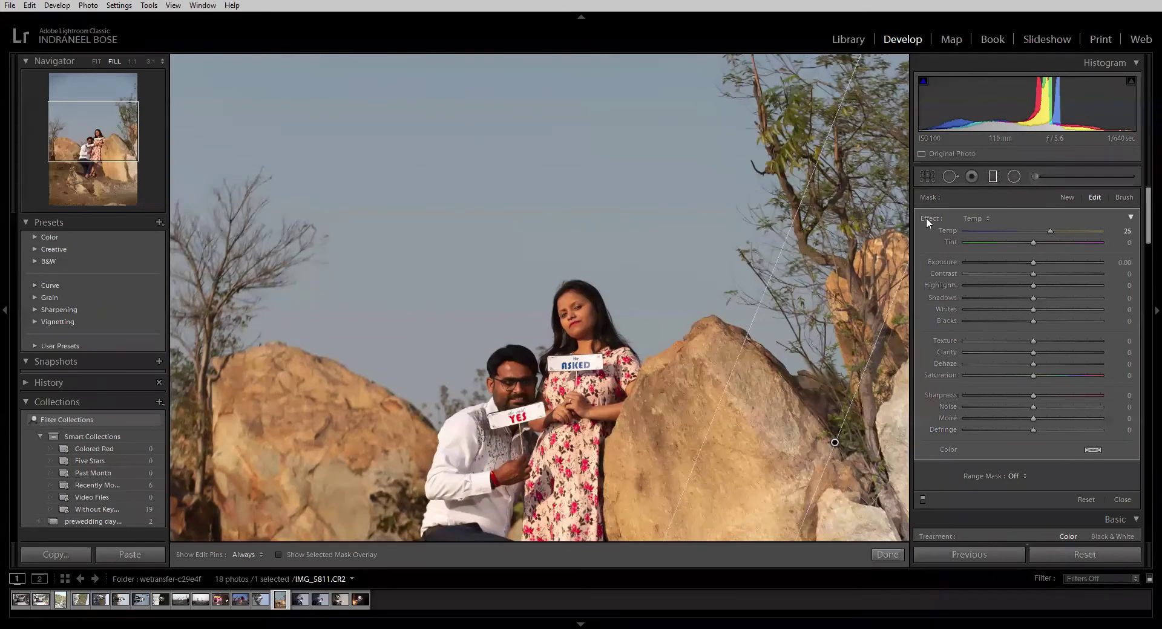
click(969, 219)
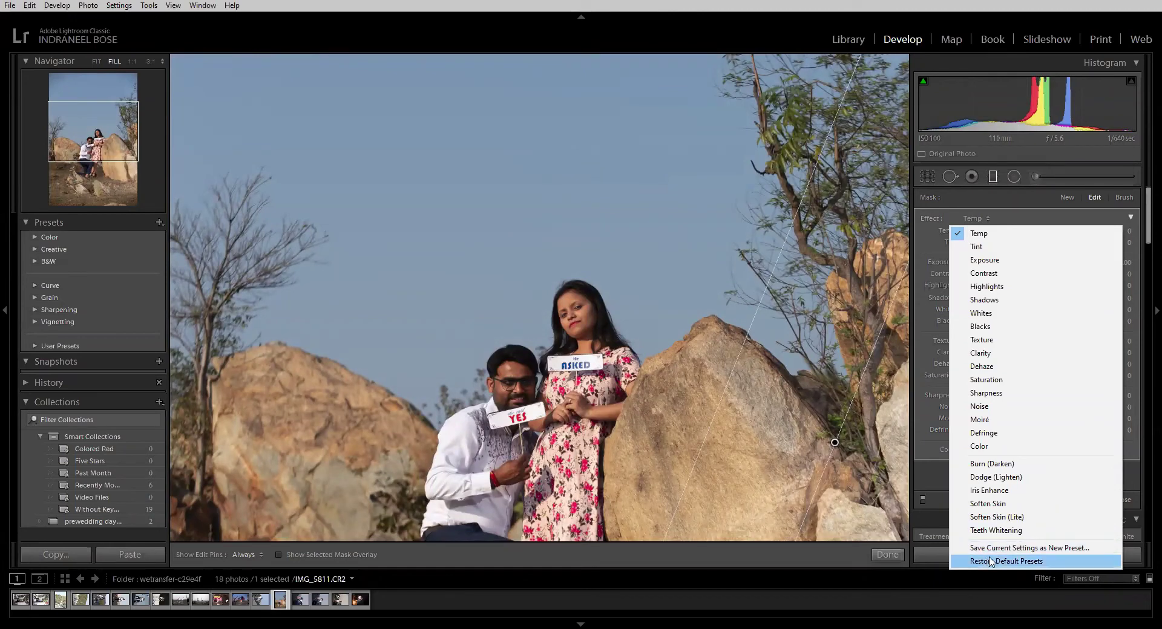
click(530, 5)
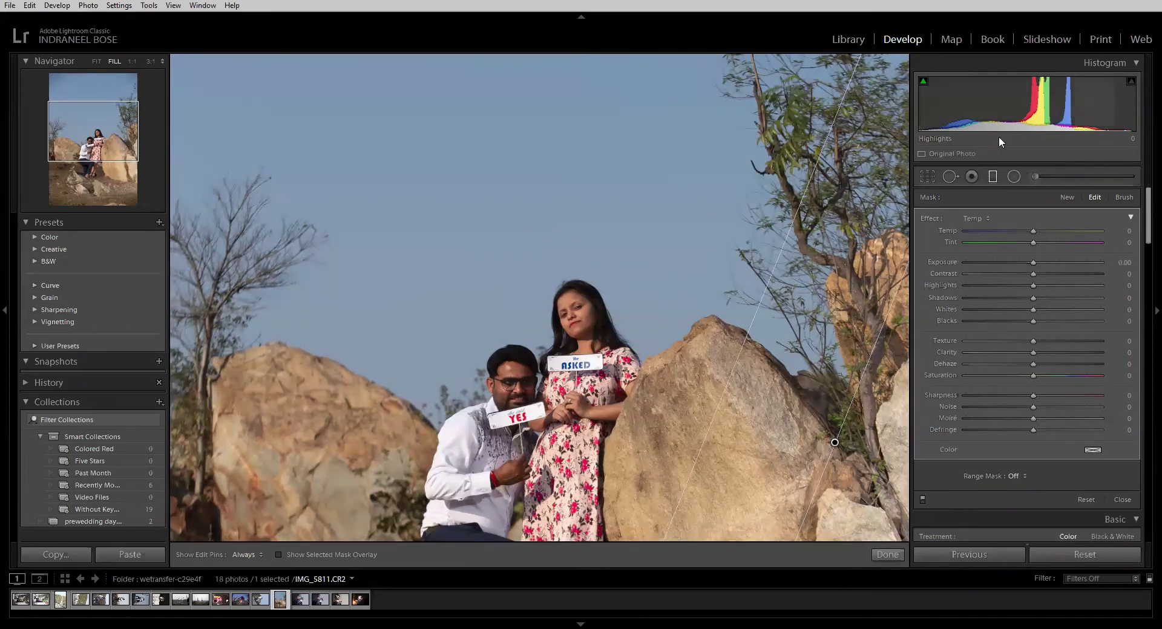
click(993, 176)
click(992, 176)
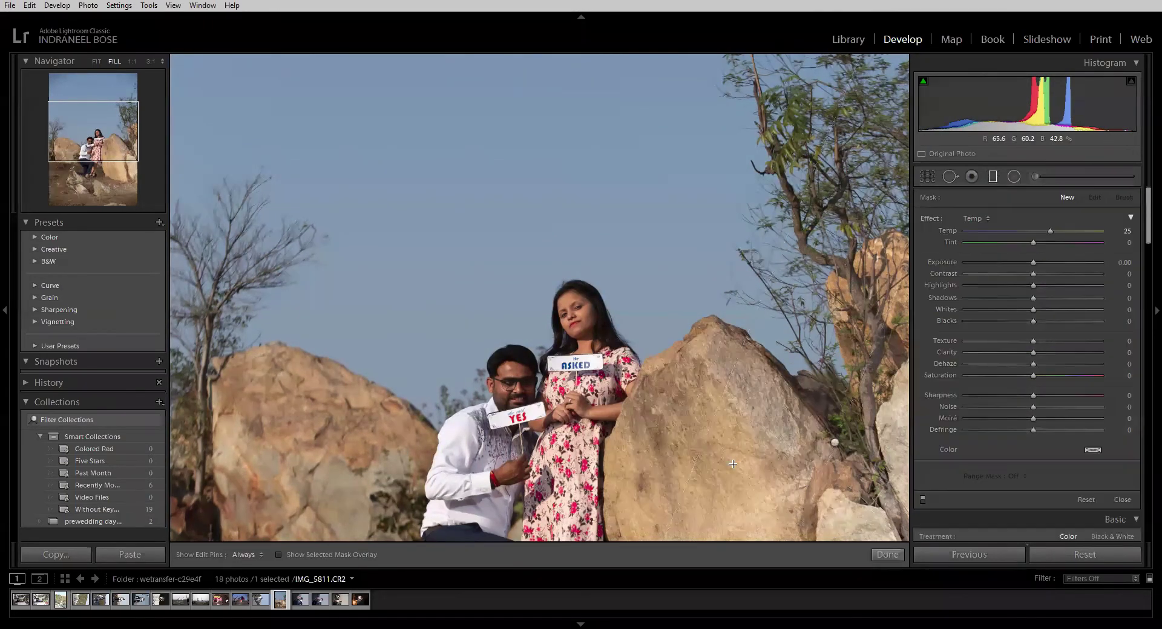
click(835, 442)
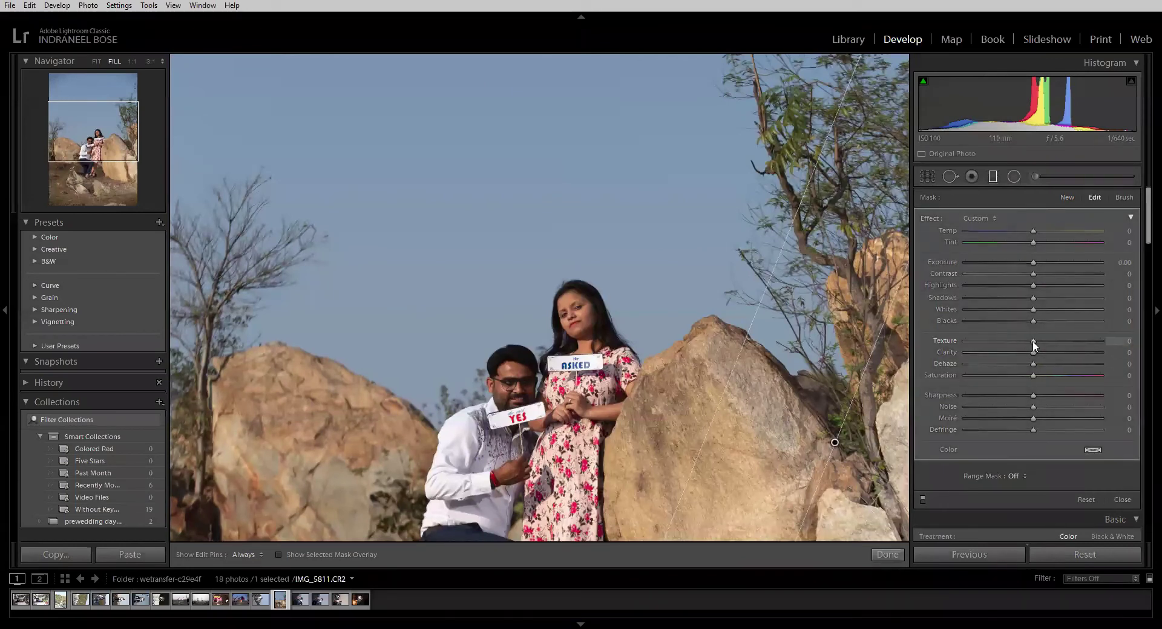
- Try Texture 100 and 87 on the rock filter, inspecting the rock surface at 1:1, and undo both adjustments
drag(1055, 342, 1100, 345)
key(z)
drag(714, 375, 189, 30)
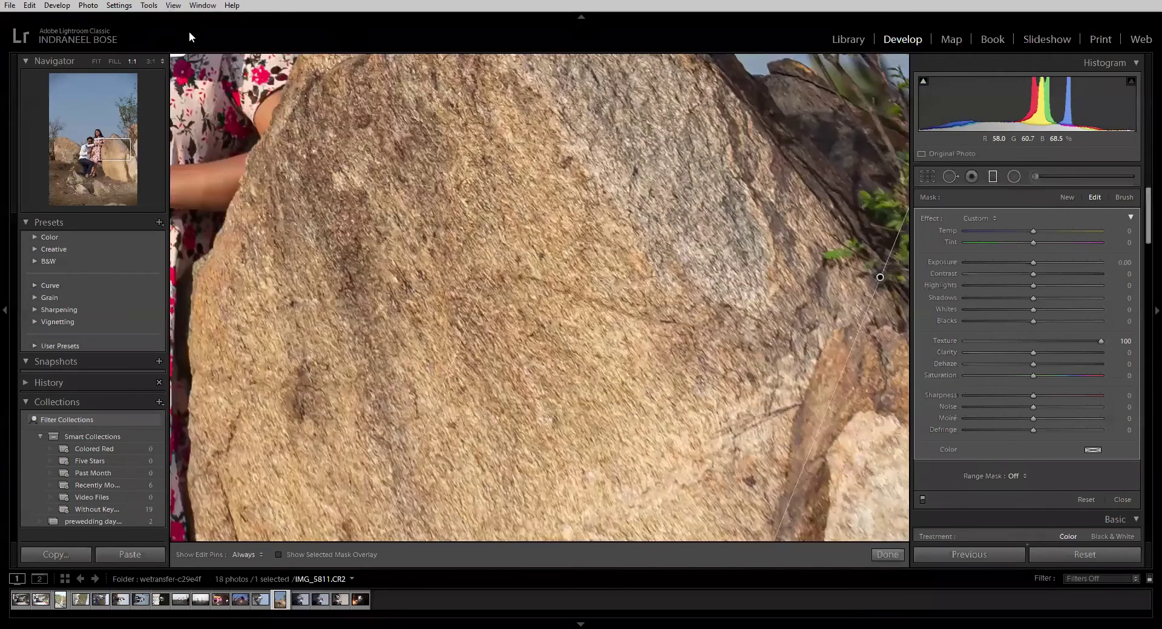
mouse_move(1098, 342)
mouse_down()
mouse_move(1014, 343)
mouse_move(1085, 349)
mouse_up()
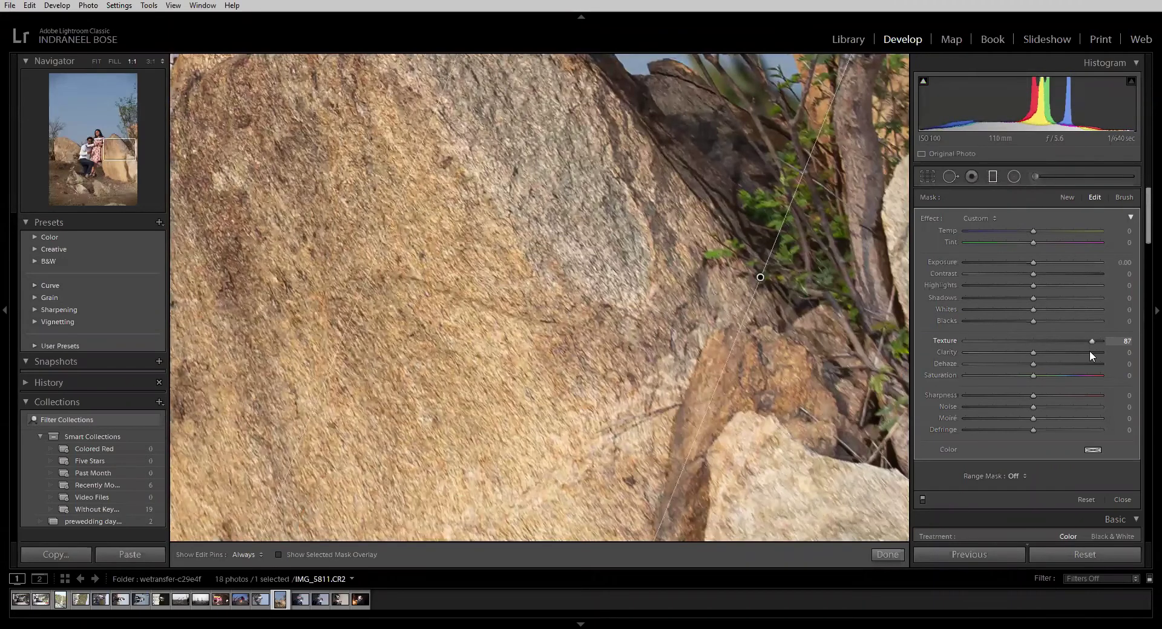
key(ctrl+z)
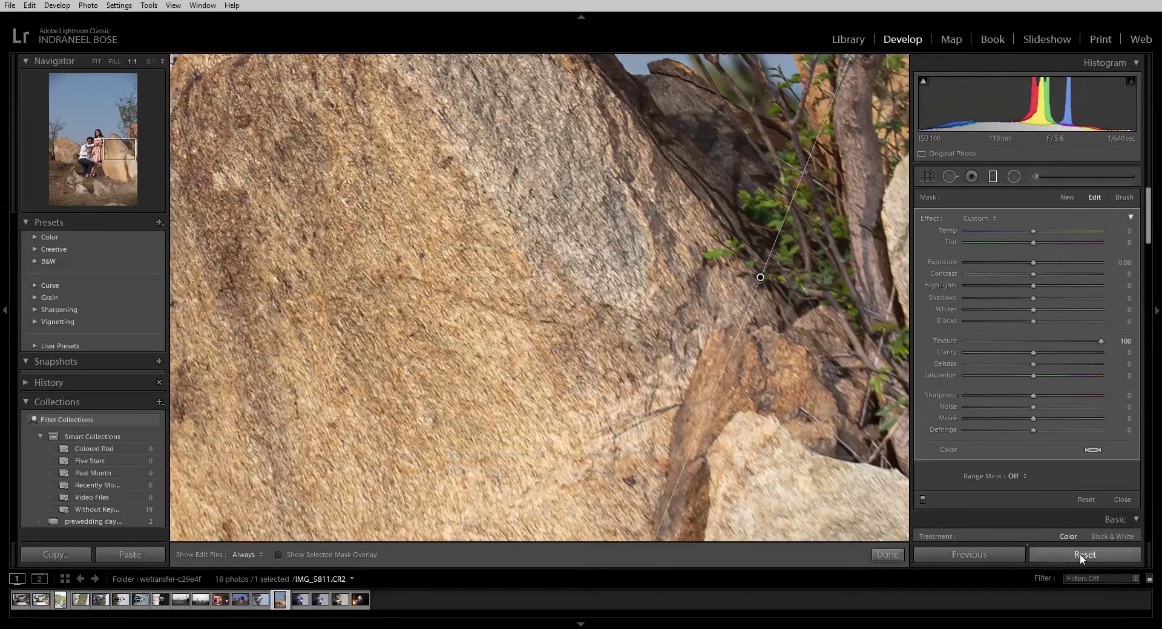
key(ctrl+z)
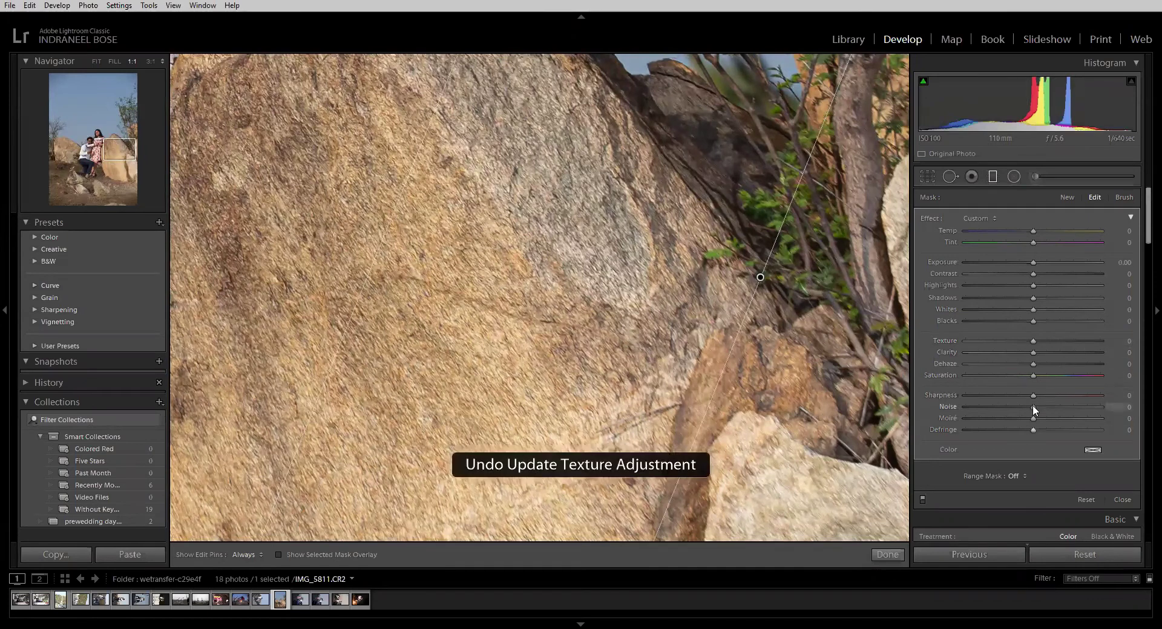
- Try Sharpness 85 and then Texture 100 on the rock filter at 1:1, undoing each adjustment
drag(1038, 394, 1091, 390)
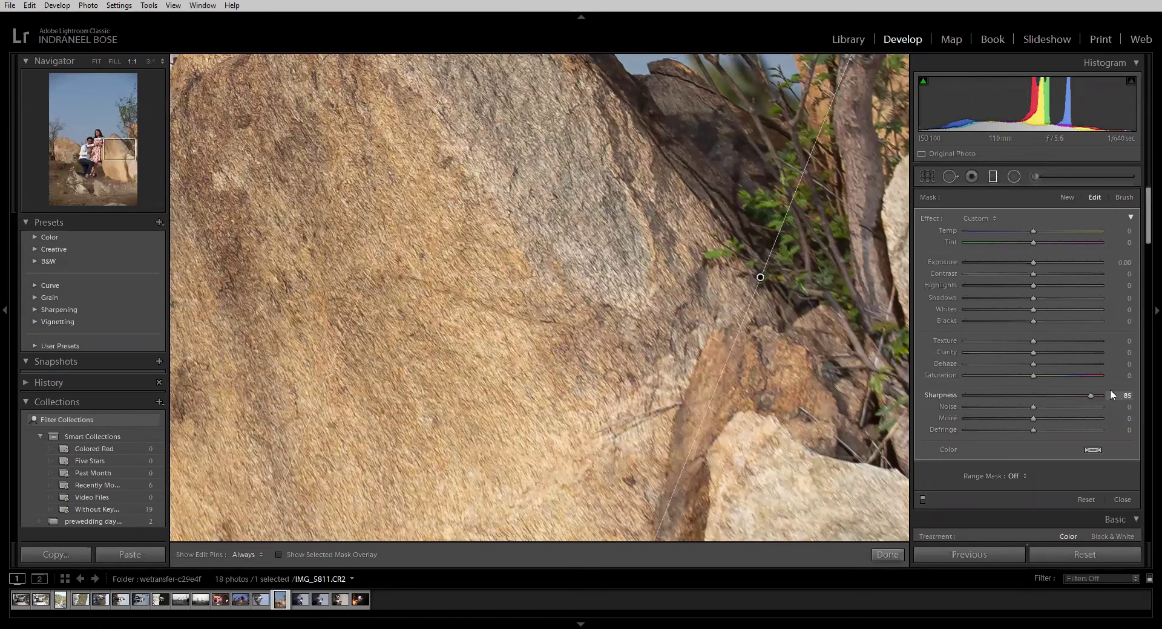
key(ctrl+z)
drag(1036, 340, 1116, 343)
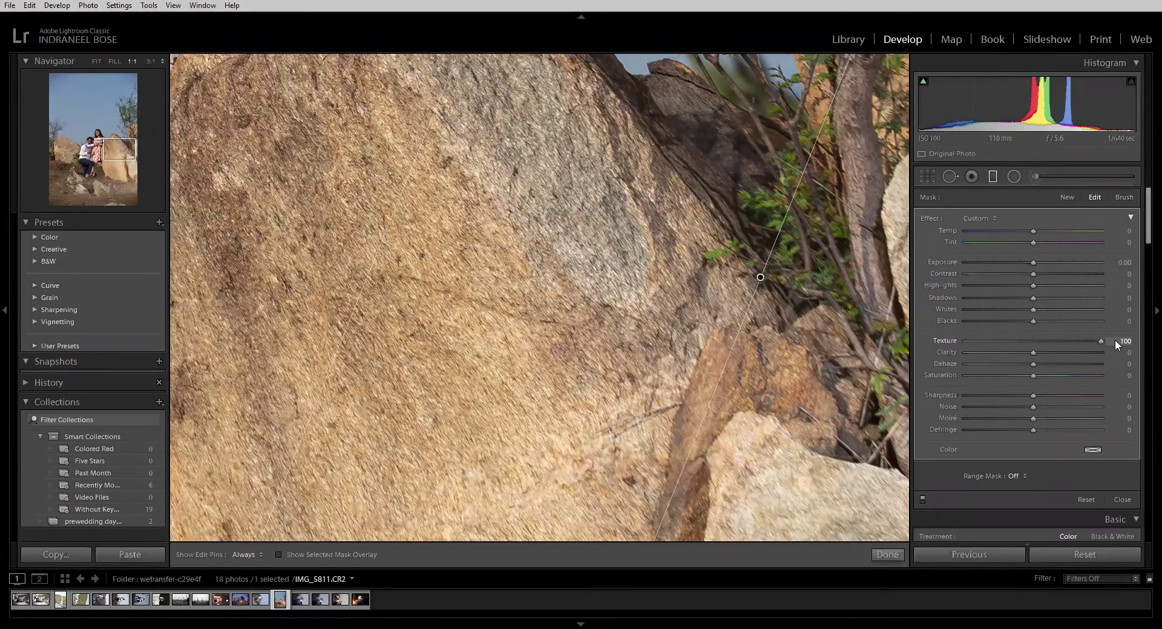
key(ctrl+z)
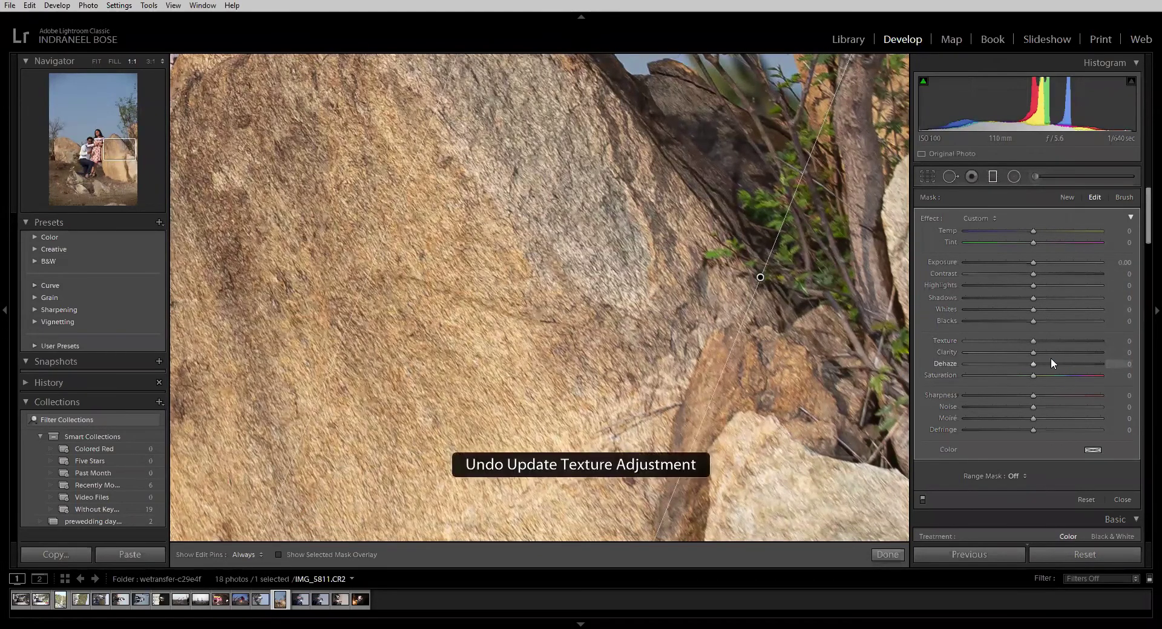
- Compare Clarity 100 with Texture 100 on the rock filter, both close up and with the couple in view, undoing each adjustment
drag(1037, 352, 1119, 358)
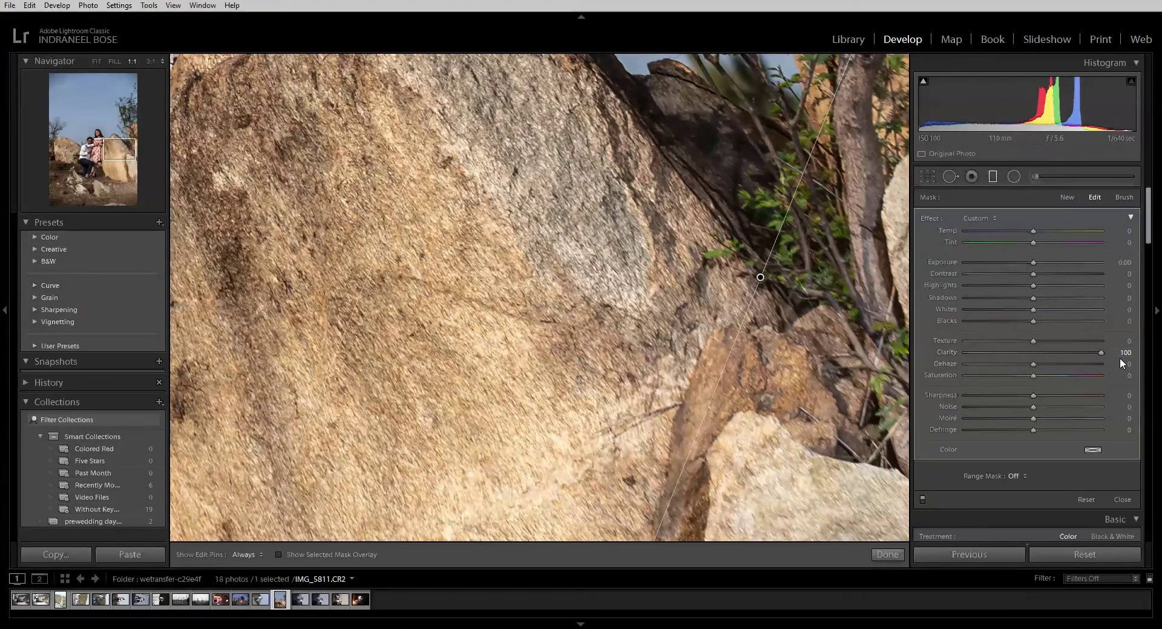
key(z)
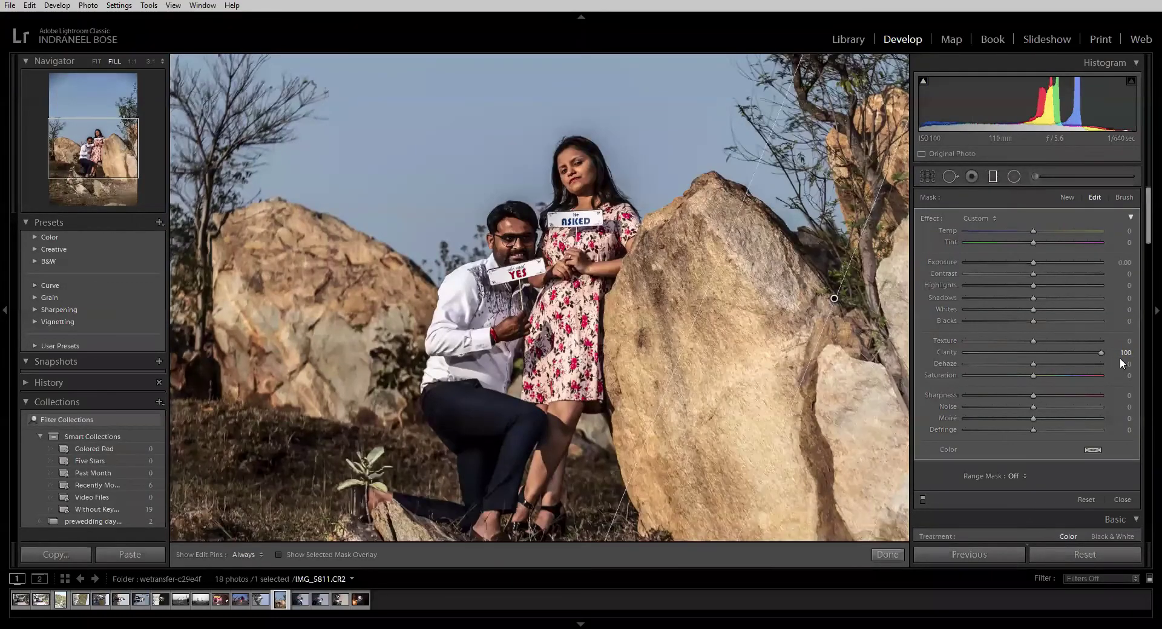
key(ctrl+z)
drag(1035, 340, 1116, 343)
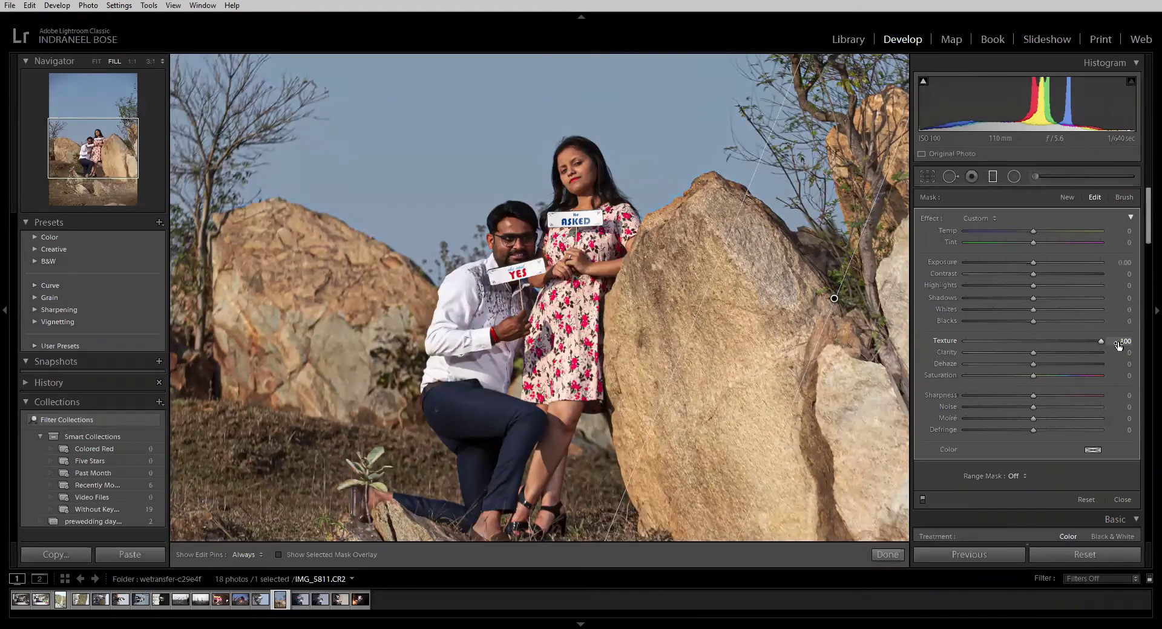
key(ctrl+z)
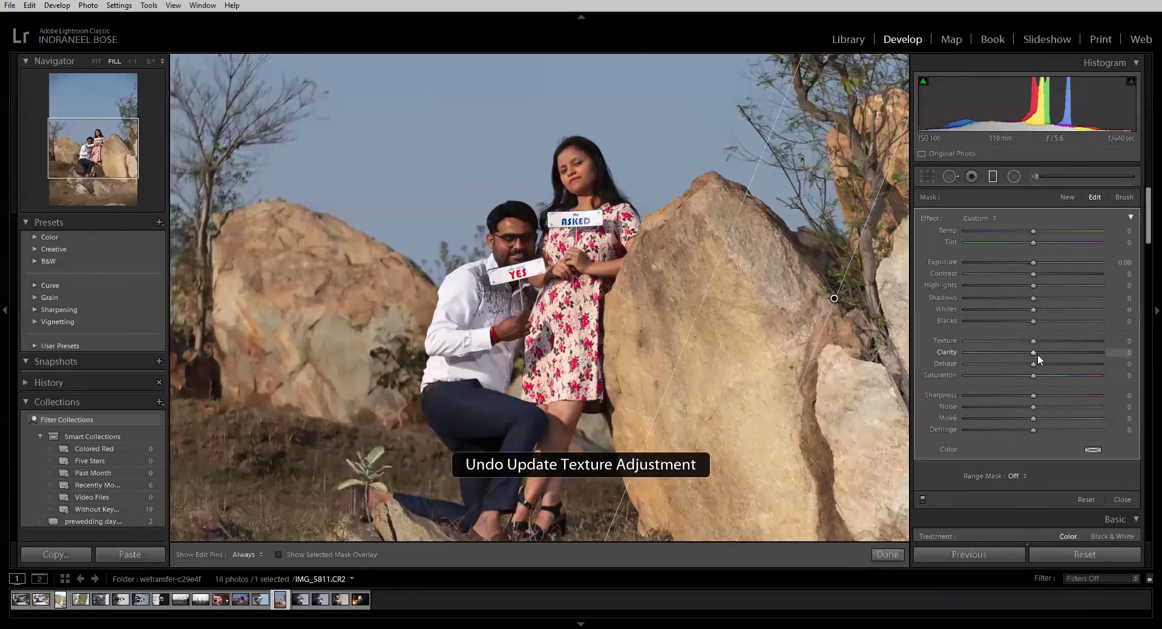
drag(1037, 353, 1122, 357)
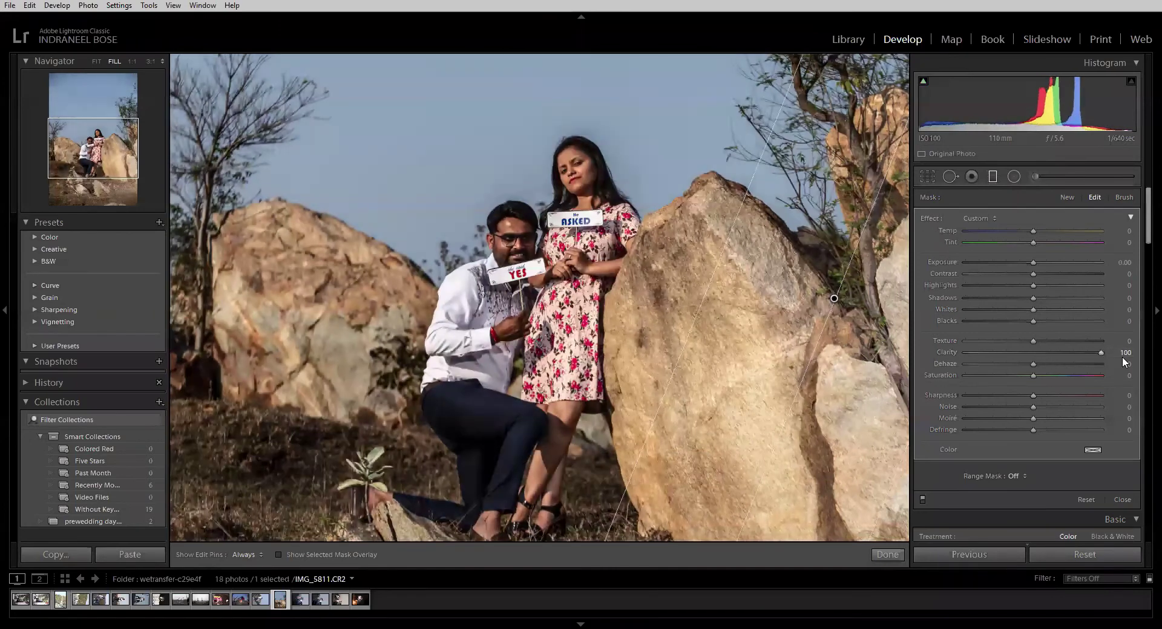
key(ctrl+z)
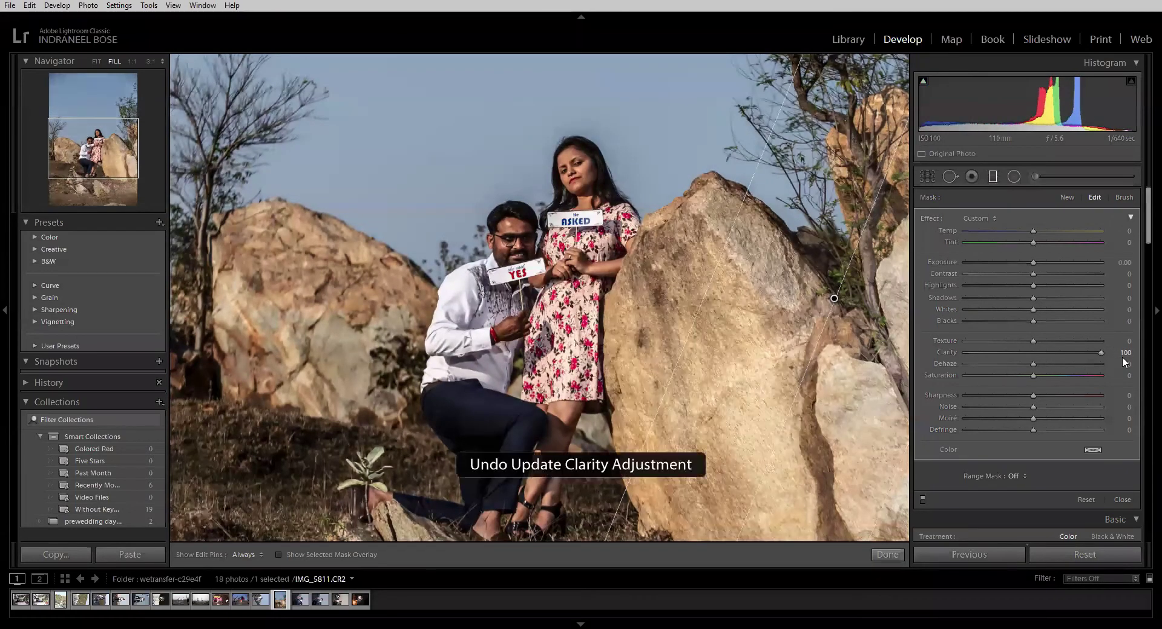
- Reset the photo's edits, and draw a new sideways Graduated Filter across the large rock with its effect sliders zeroed
drag(746, 282, 792, 335)
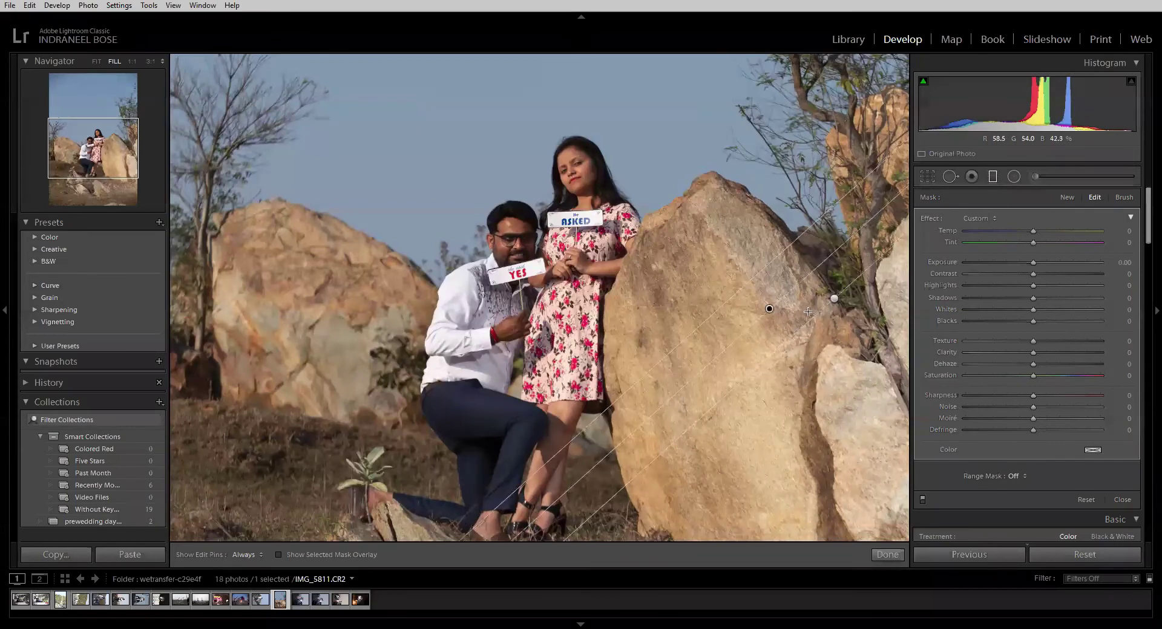
click(1056, 554)
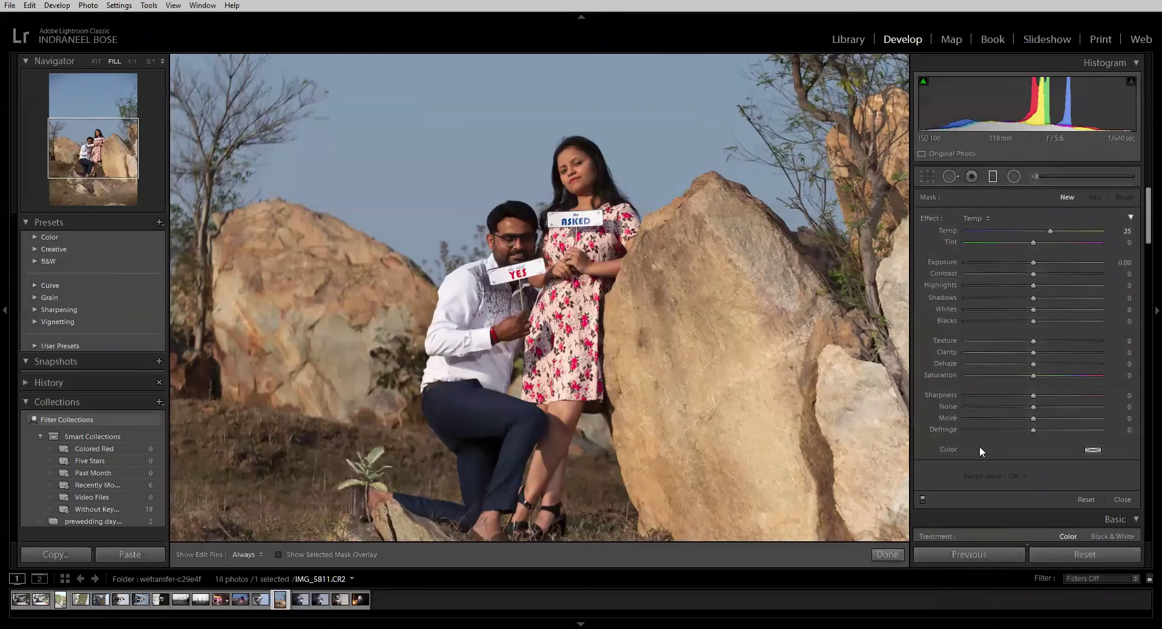
click(1014, 176)
click(992, 176)
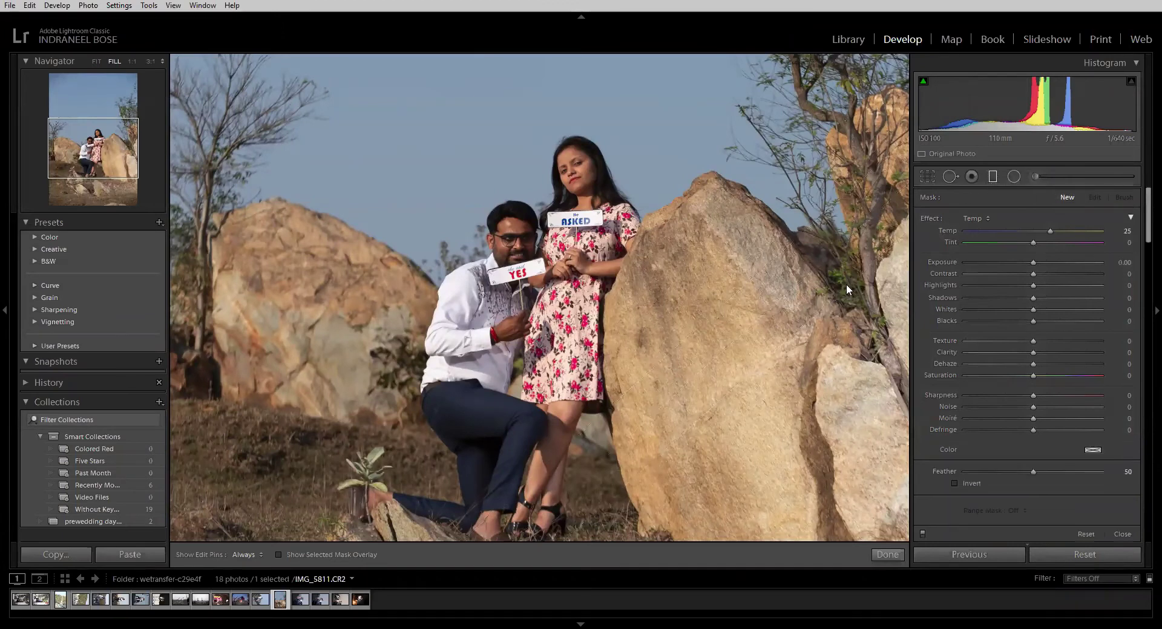
drag(826, 321, 683, 330)
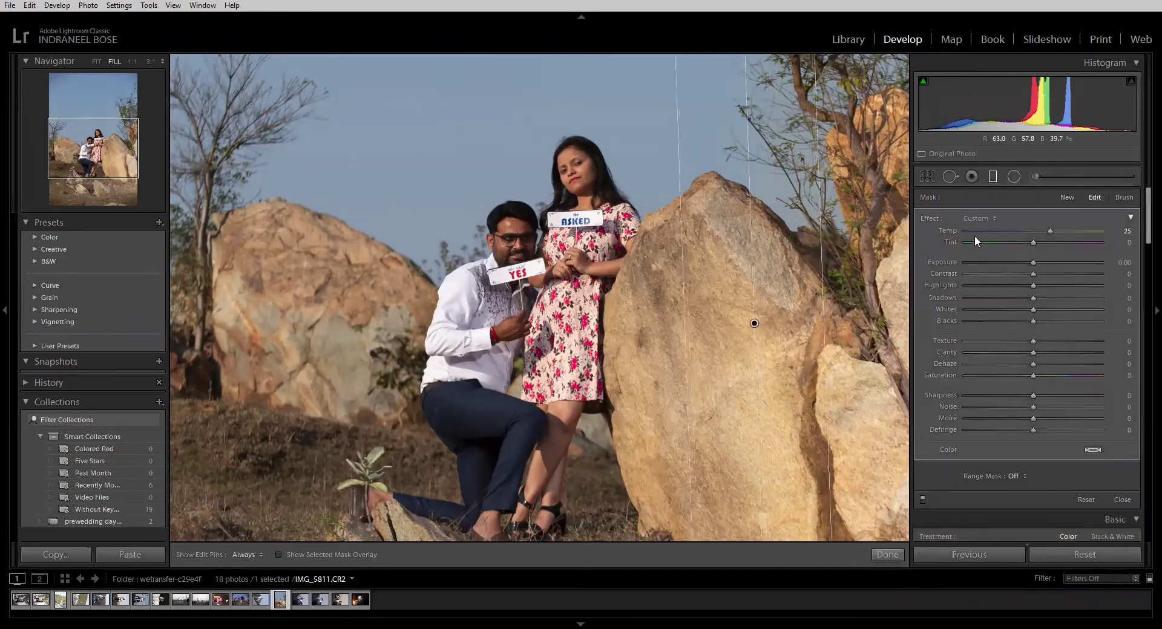
double_click(935, 219)
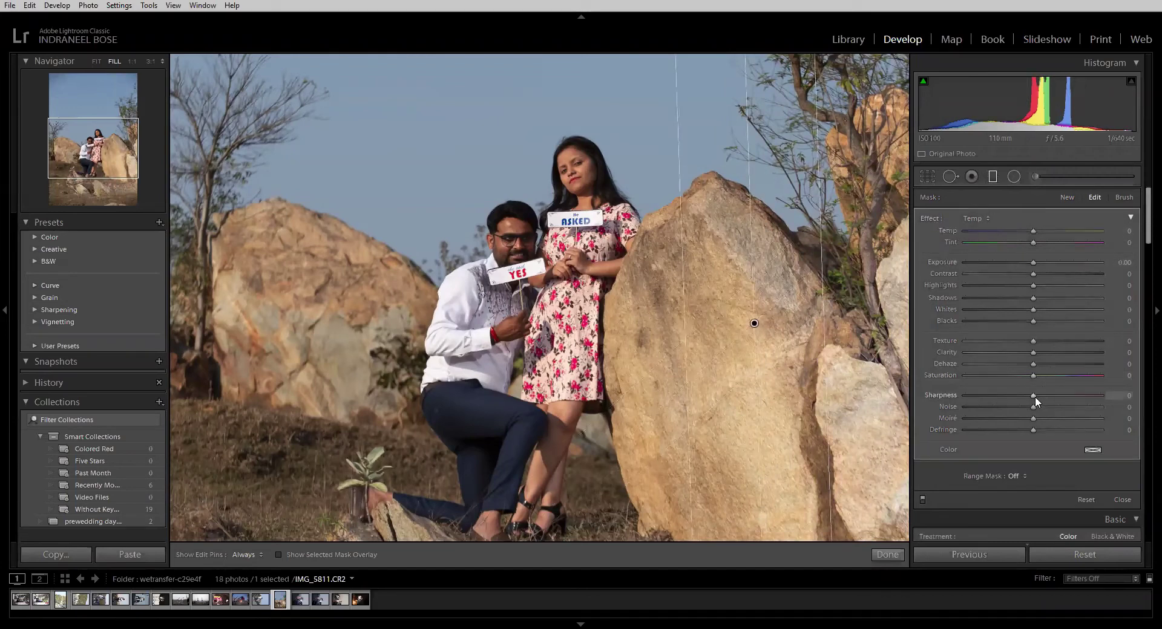
- Set the rock filter's Texture to -10 and Clarity to 86, and widen its gradient outward to both sides of the large rock
drag(1033, 339, 1101, 342)
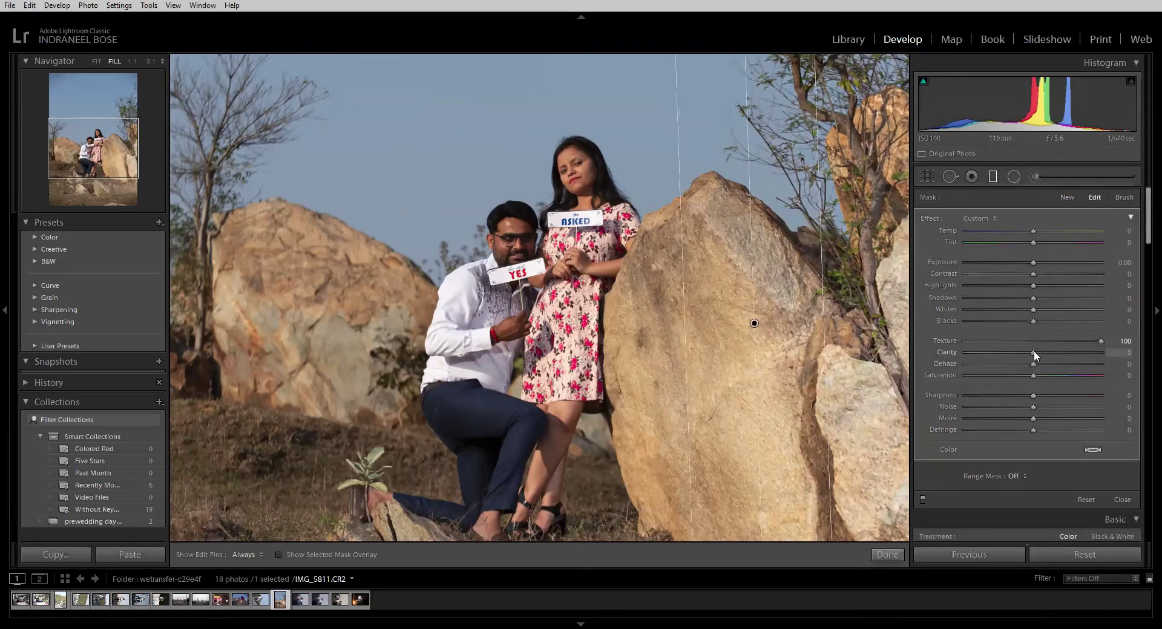
mouse_move(1033, 352)
mouse_down()
mouse_move(1090, 352)
mouse_move(1017, 354)
mouse_move(1098, 356)
mouse_move(1025, 341)
mouse_up()
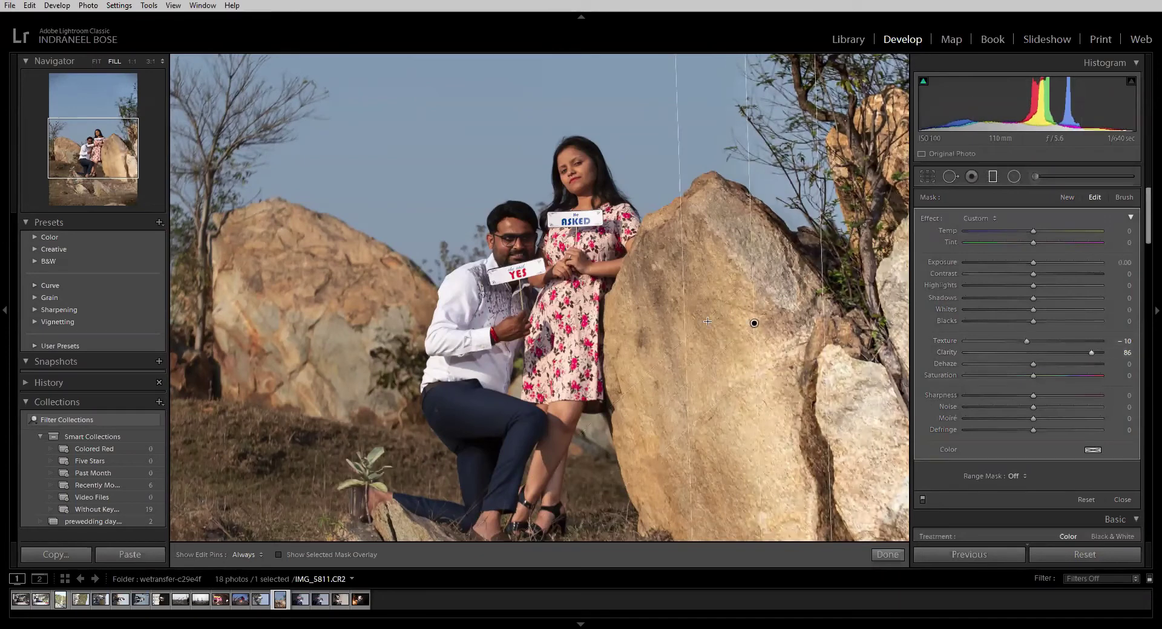
drag(684, 309, 640, 316)
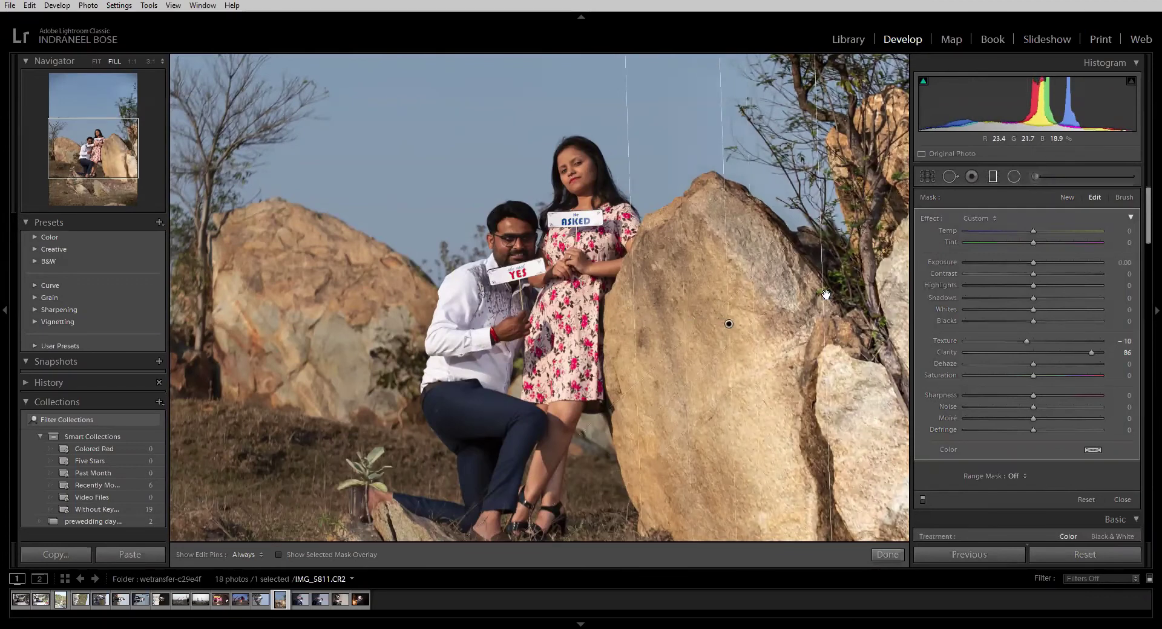
drag(826, 295, 896, 297)
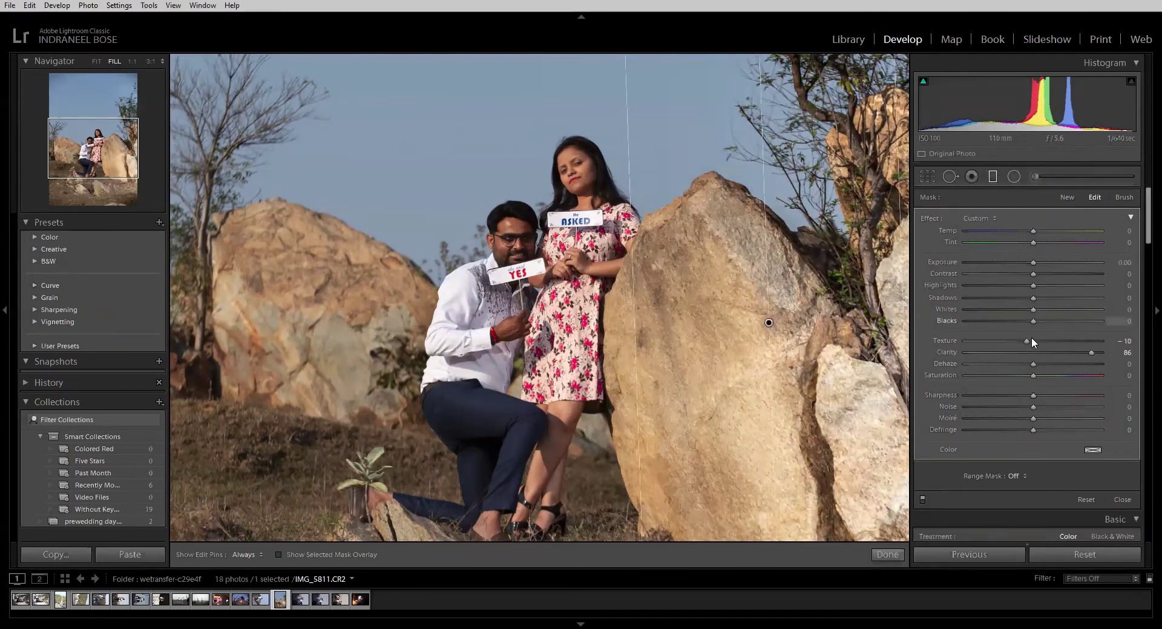
- Set the rock filter's Clarity and Texture to 100, and extend its left boundary past the couple to the kneeling man's back
mouse_move(1116, 351)
mouse_down()
mouse_move(1003, 351)
mouse_move(1116, 351)
mouse_up()
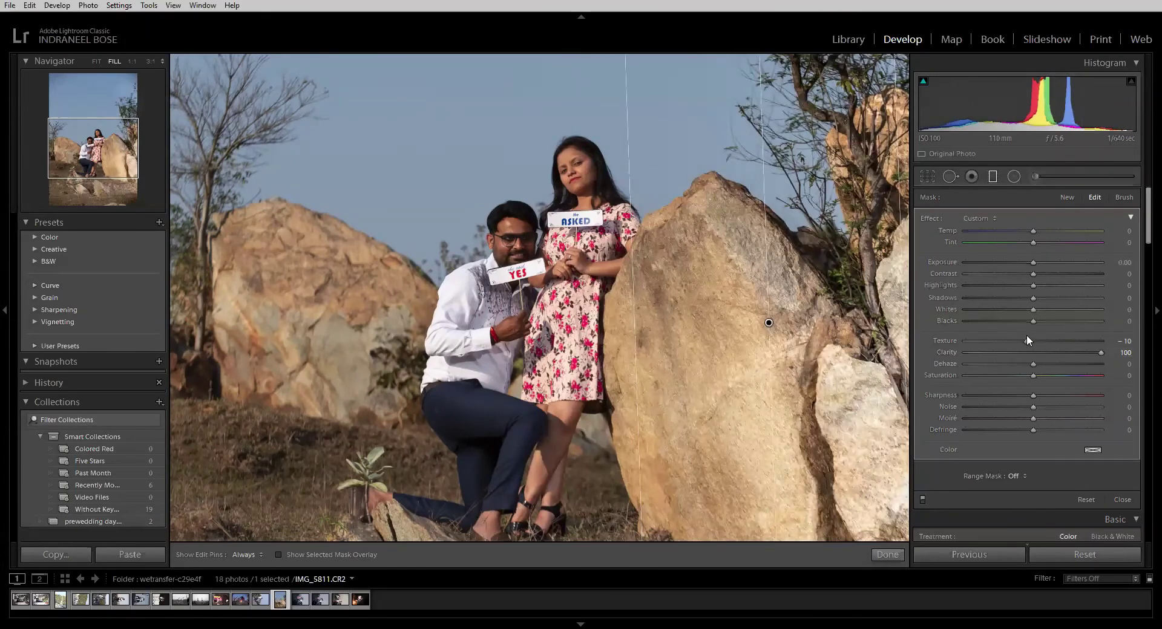
drag(1082, 343, 1134, 344)
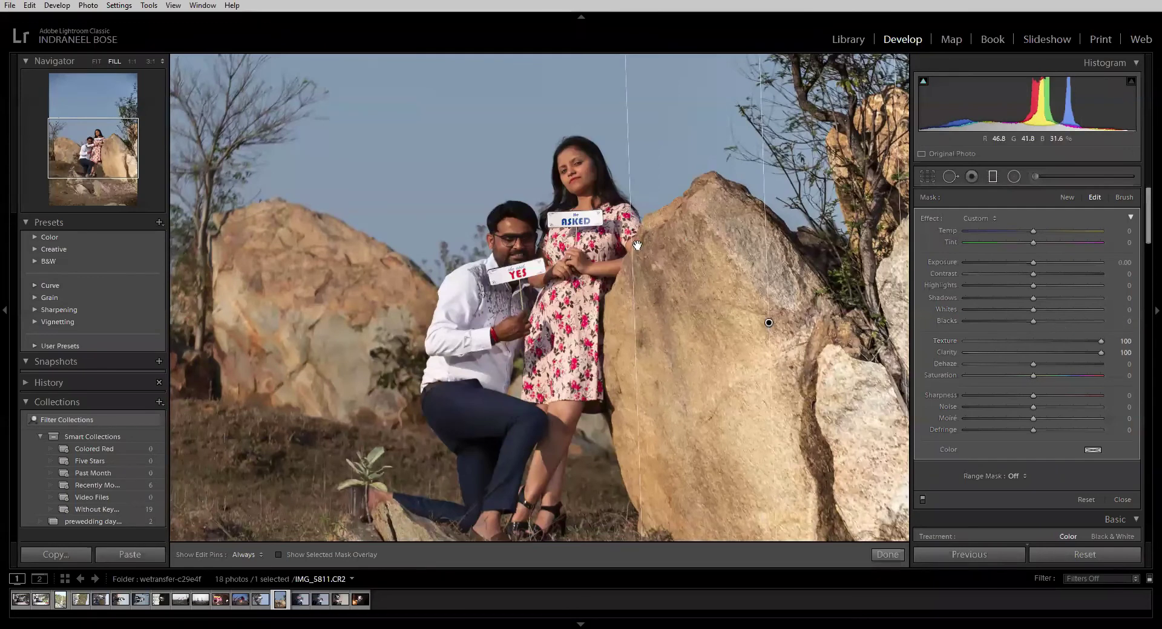
drag(630, 245, 661, 249)
drag(527, 262, 424, 316)
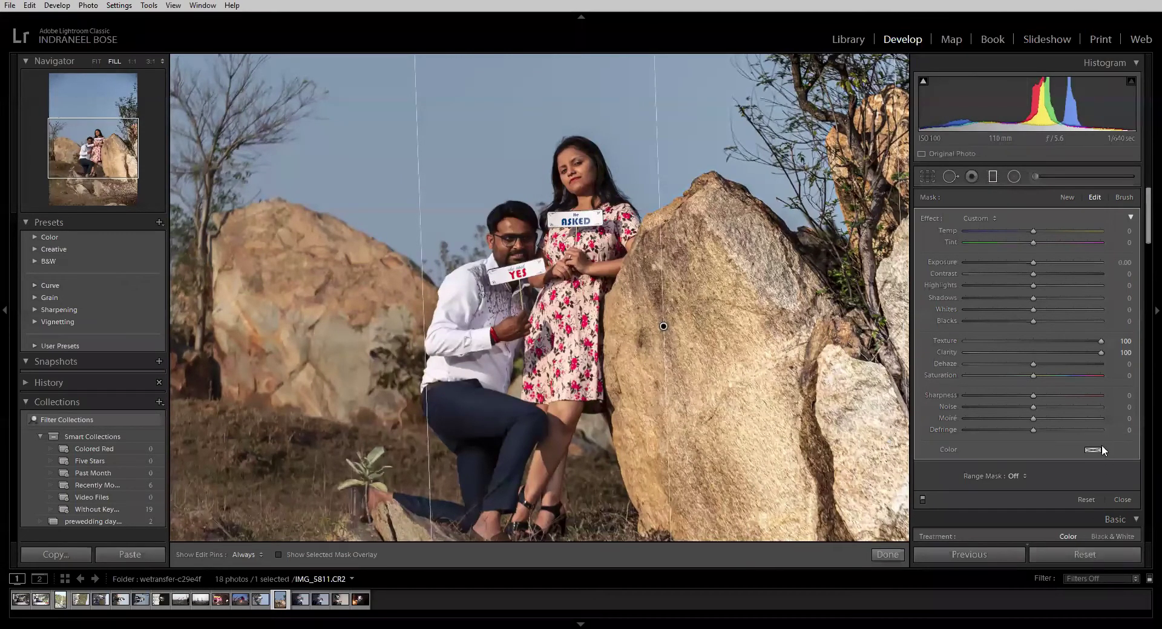
- Try Dehaze 57 on the rock filter, lower it to 5, and inspect the rock's surface close up
click(1038, 364)
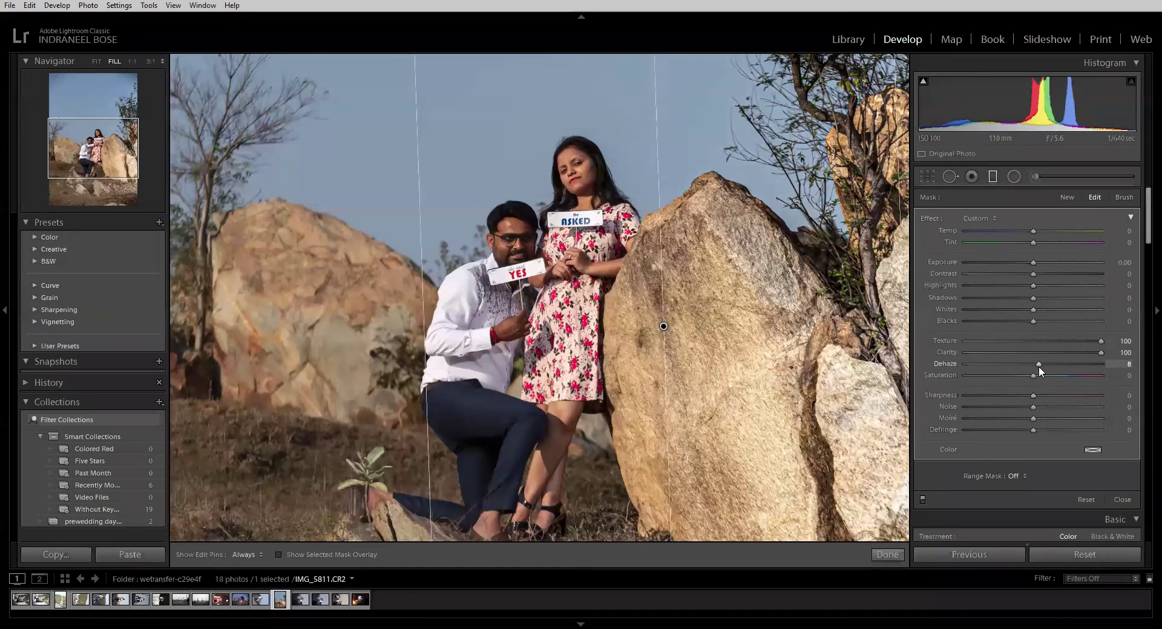
drag(1039, 365, 1074, 375)
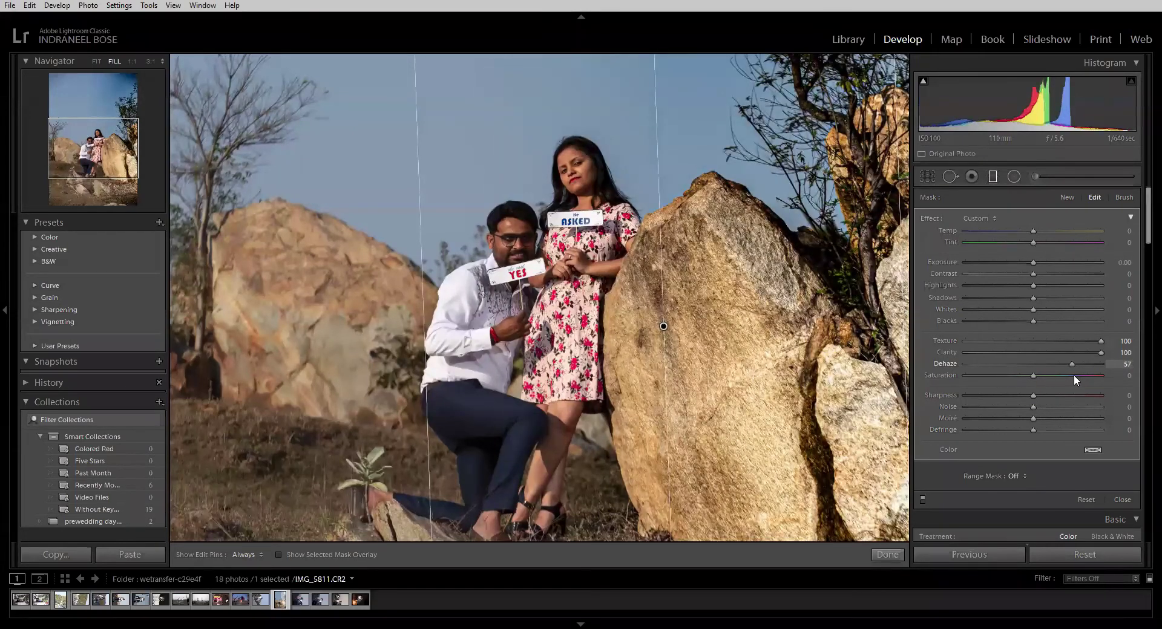
key(ctrl+z)
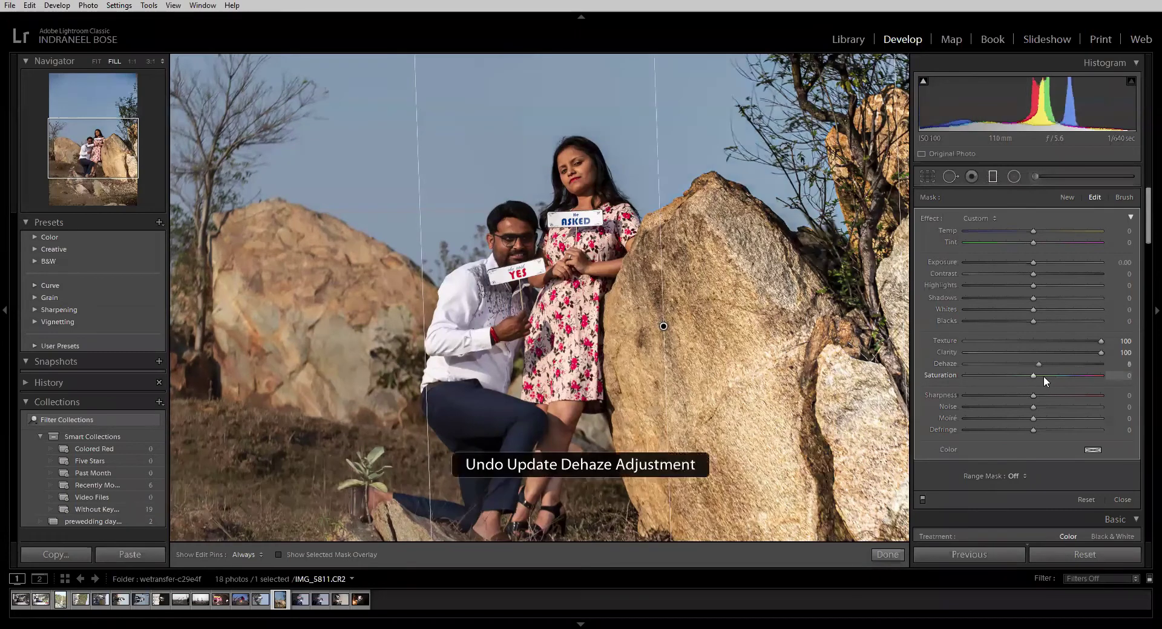
mouse_move(1031, 375)
mouse_down()
mouse_move(1114, 365)
mouse_move(944, 369)
mouse_move(1038, 369)
mouse_up()
key(ctrl+z)
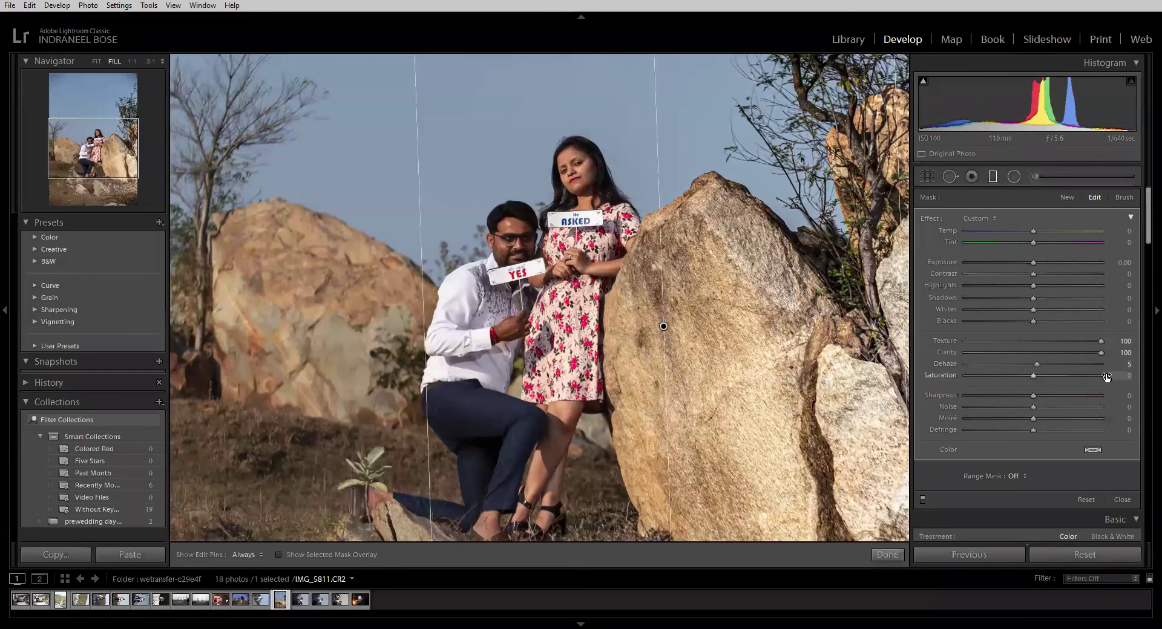
key(z)
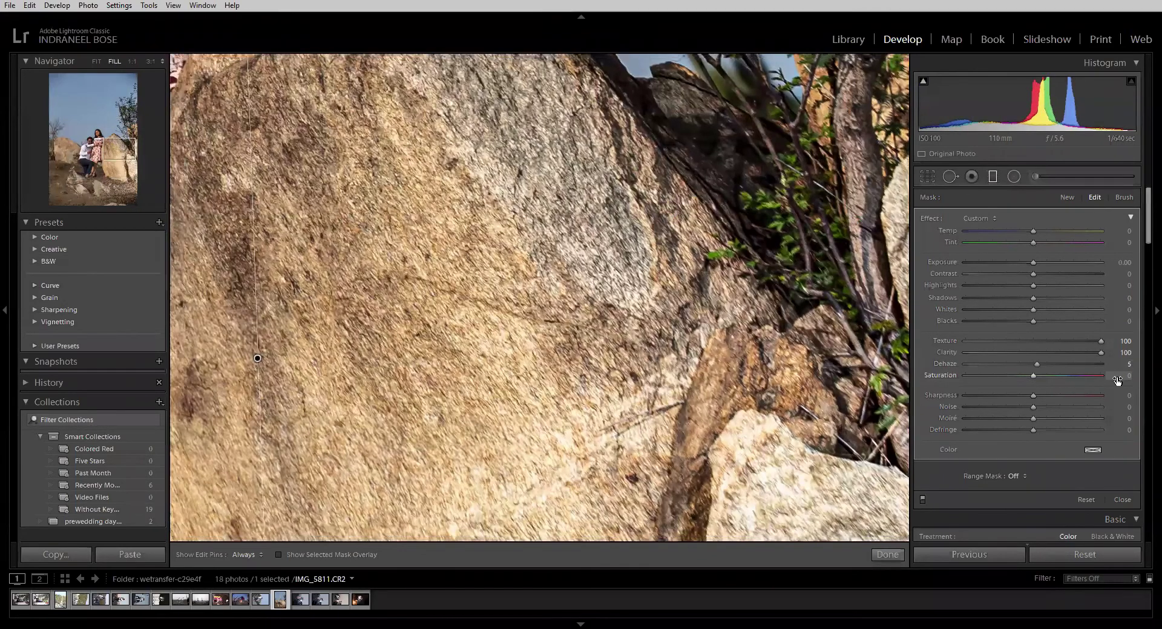
key(z)
- Reset the photo's edits and zero the Graduated Filter's effect sliders
click(1093, 550)
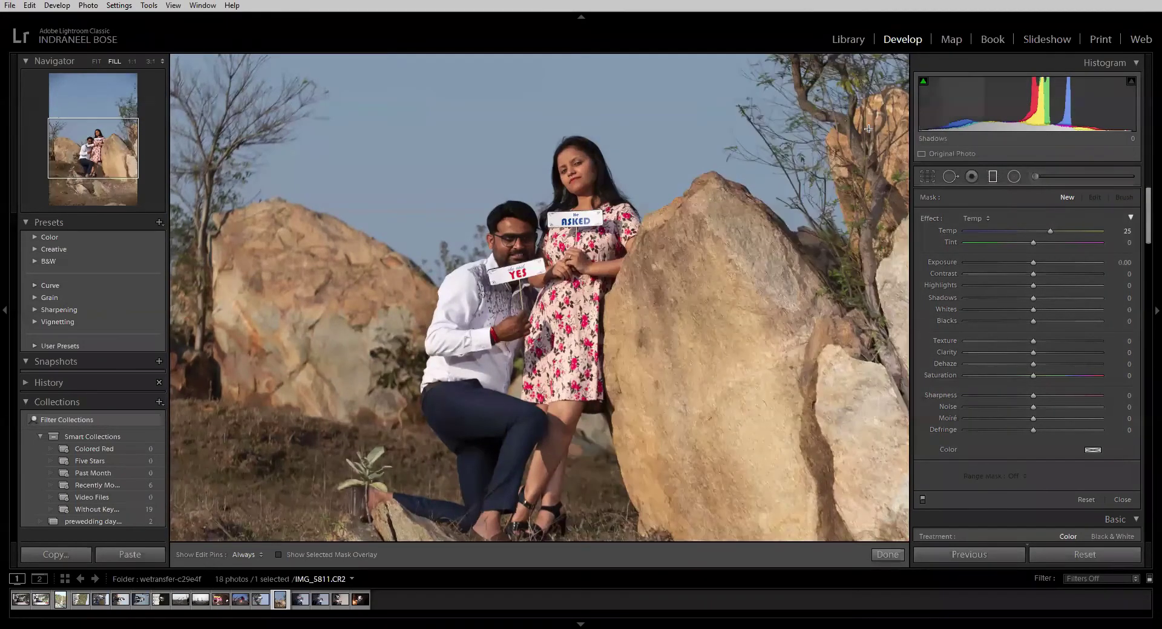
double_click(937, 221)
- Review the filter's effect presets, and start saving the current settings as a new preset but cancel it
click(975, 219)
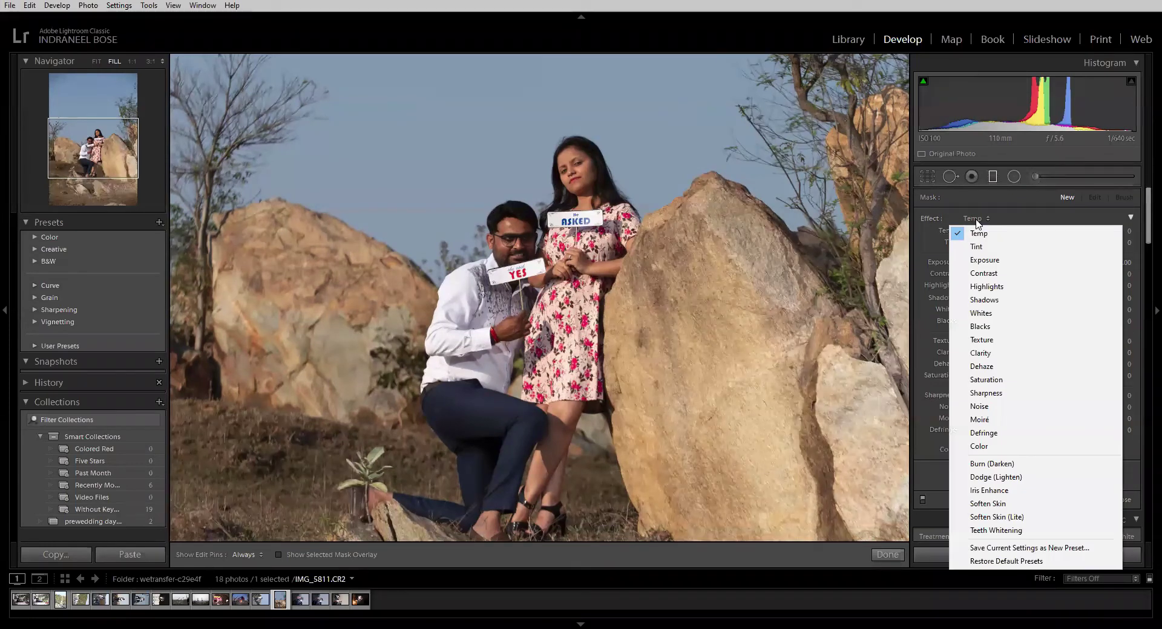
click(1036, 561)
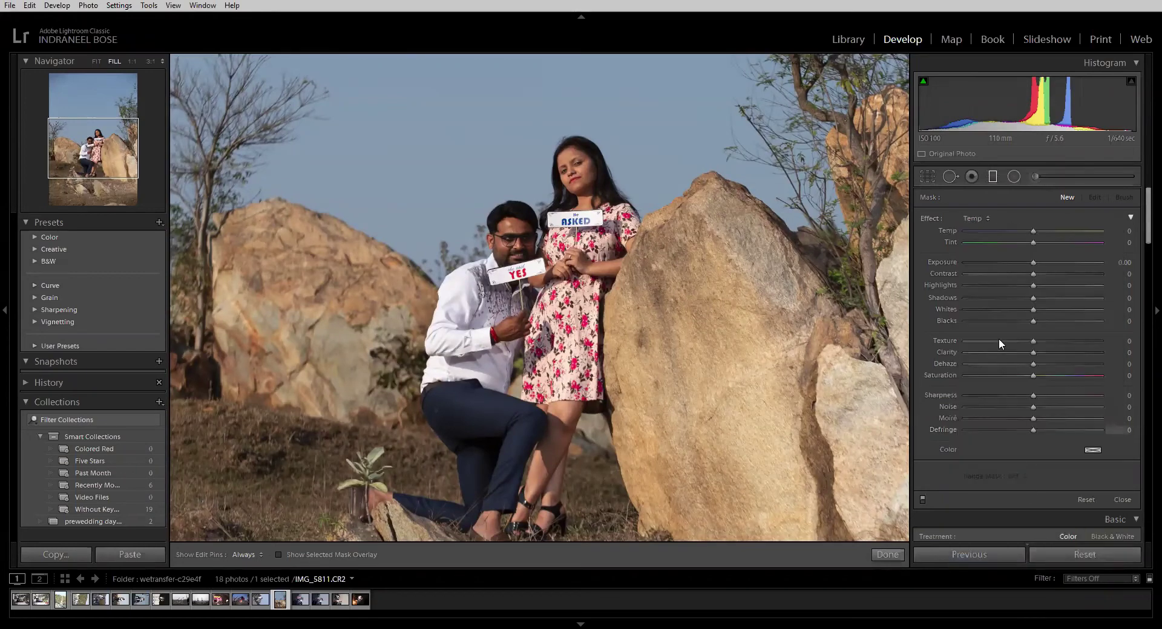
click(975, 219)
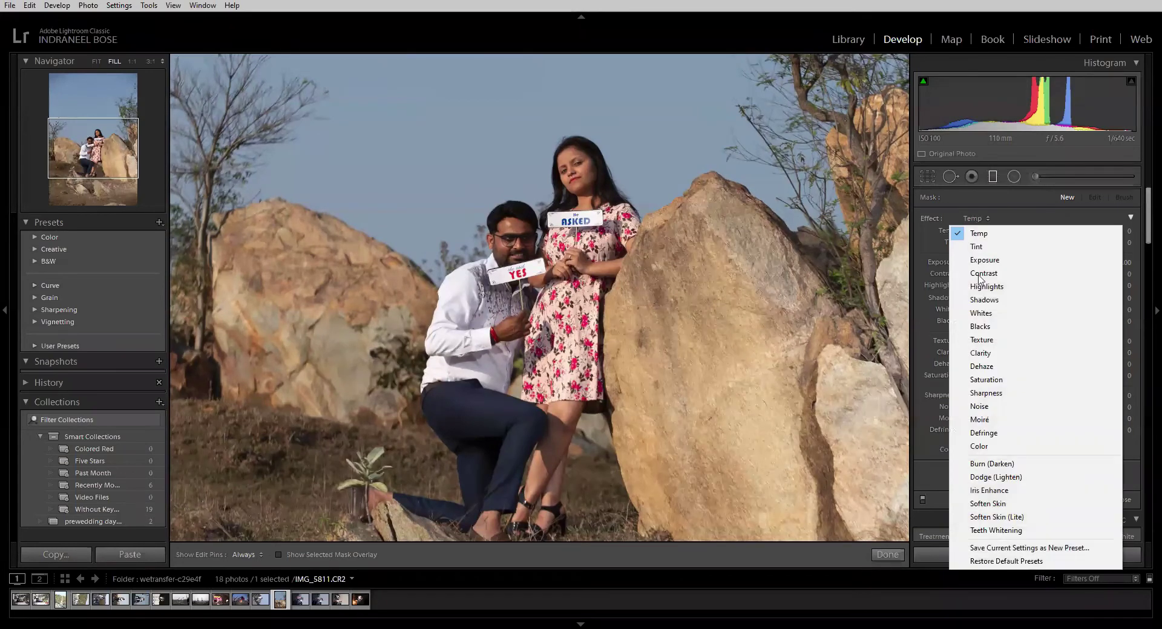
click(1020, 548)
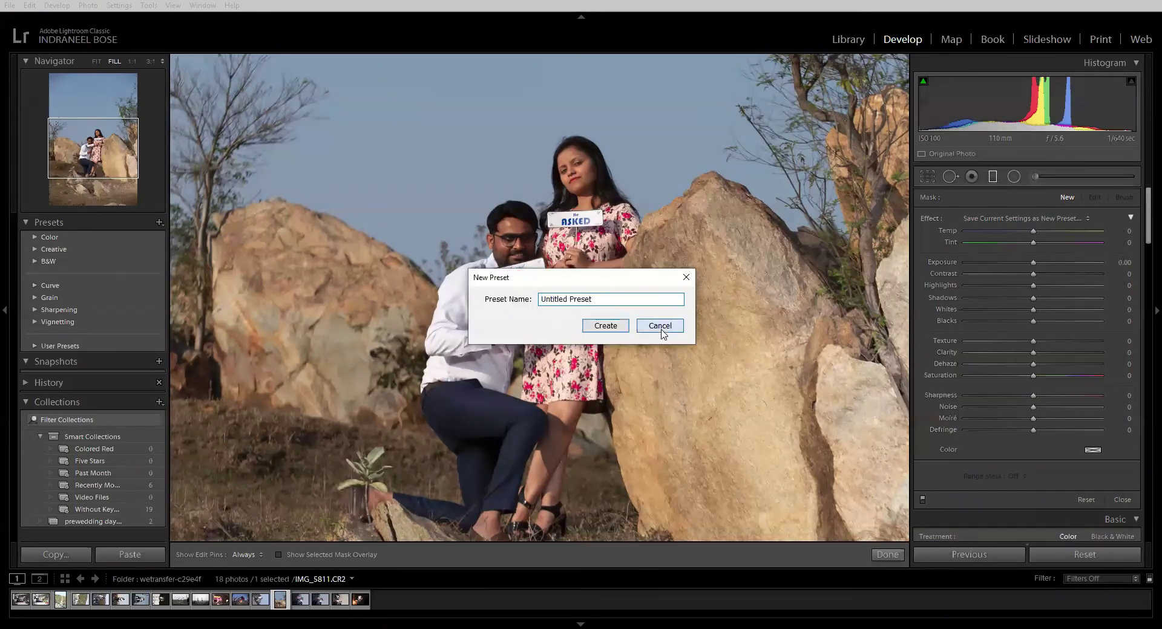
click(662, 330)
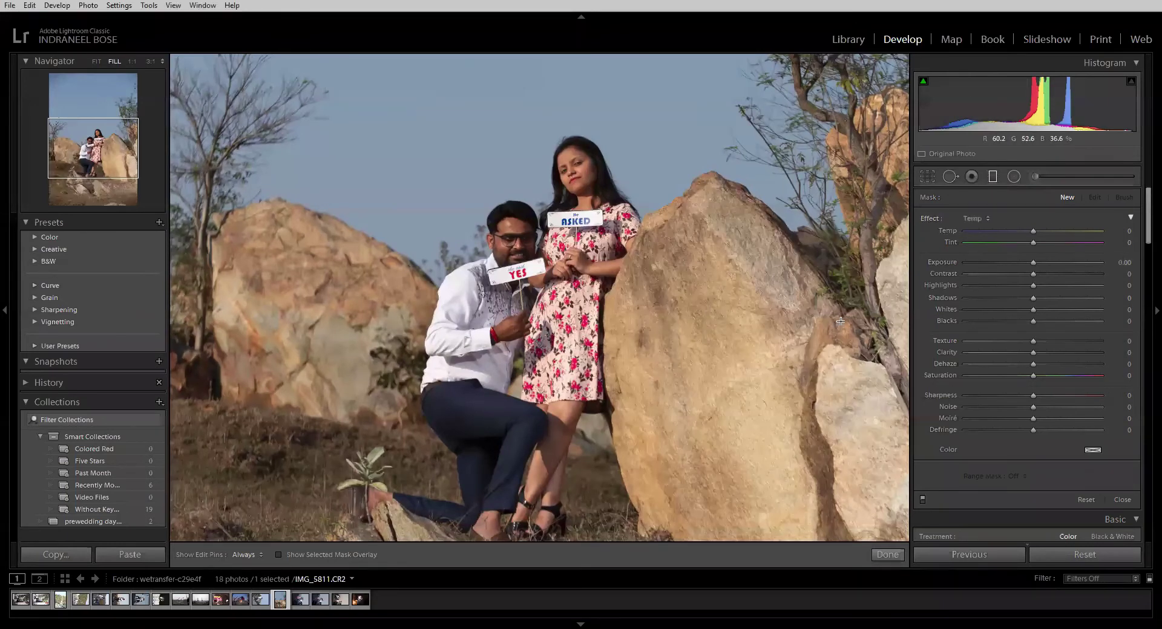
- Draw a sideways Graduated Filter across the large rock with Texture 91, trying blue, yellow and red colour tints
drag(693, 341, 659, 346)
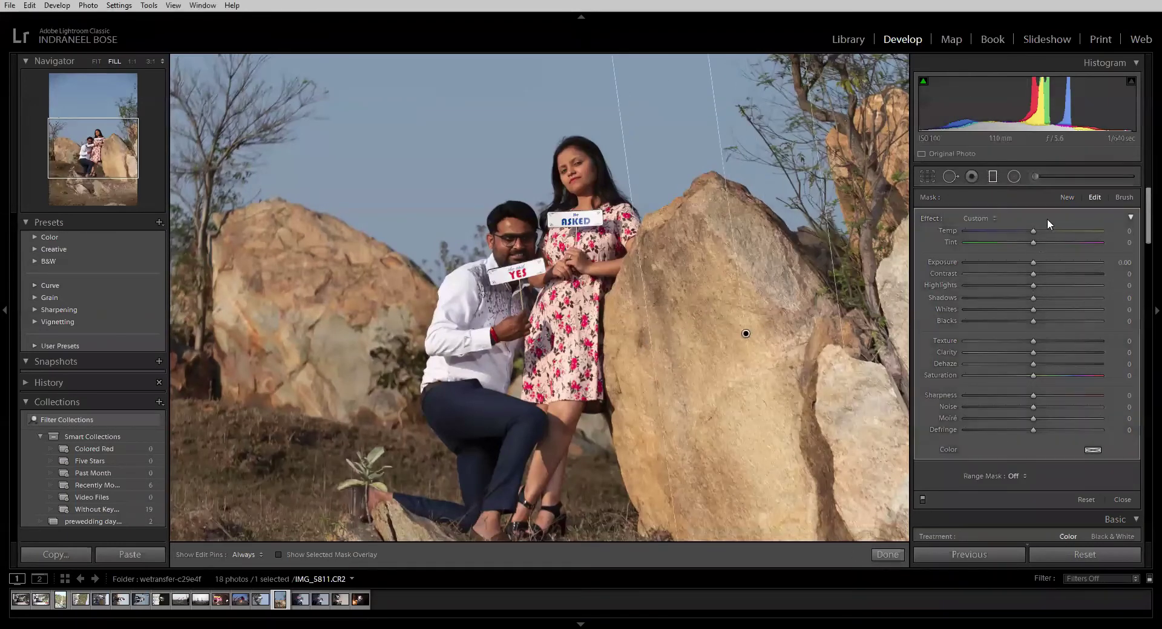
drag(1043, 340, 1096, 340)
click(1092, 449)
click(991, 460)
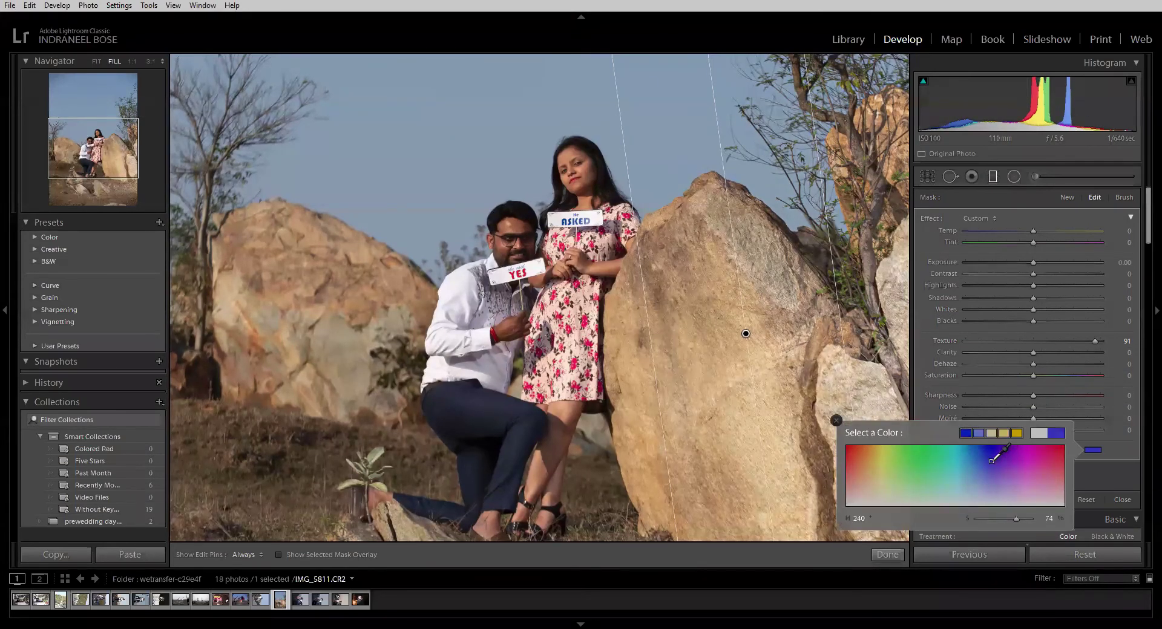
click(876, 459)
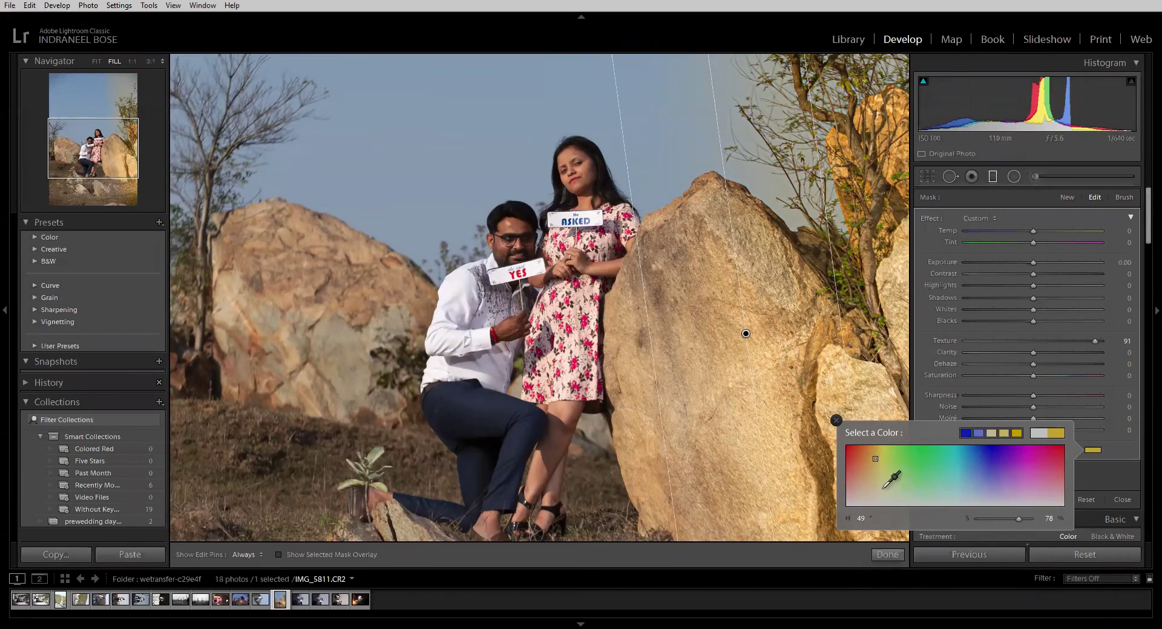
click(1053, 452)
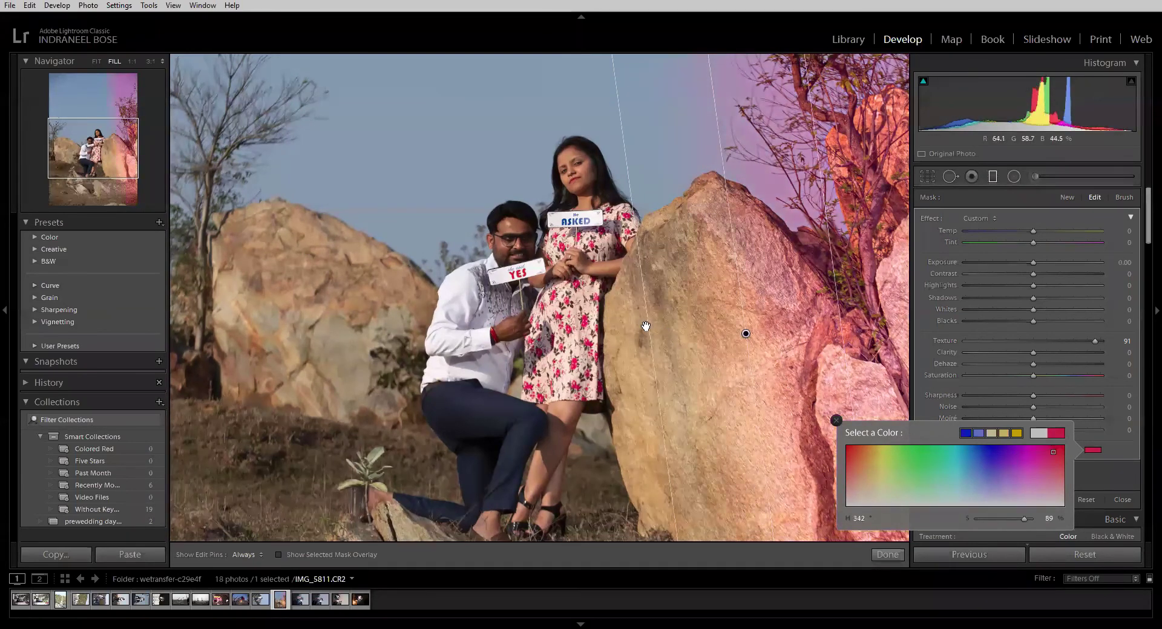
- Move the red-tinted filter past the couple to the kneeling man's back, and clear its colour tint
drag(645, 325, 520, 327)
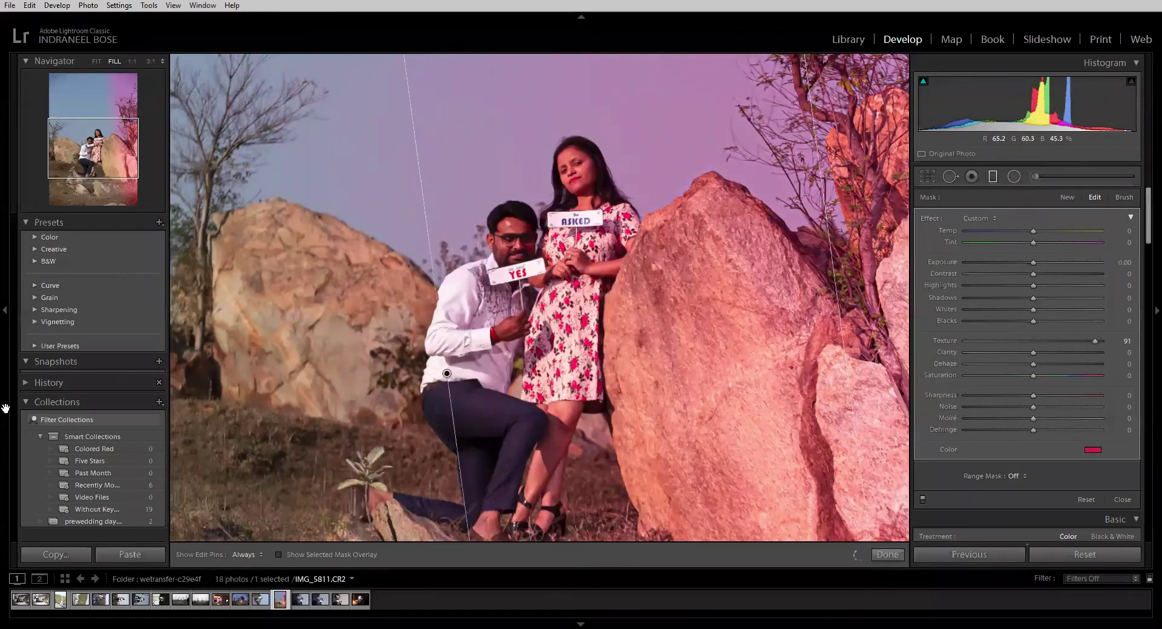
drag(683, 342, 422, 377)
click(1096, 451)
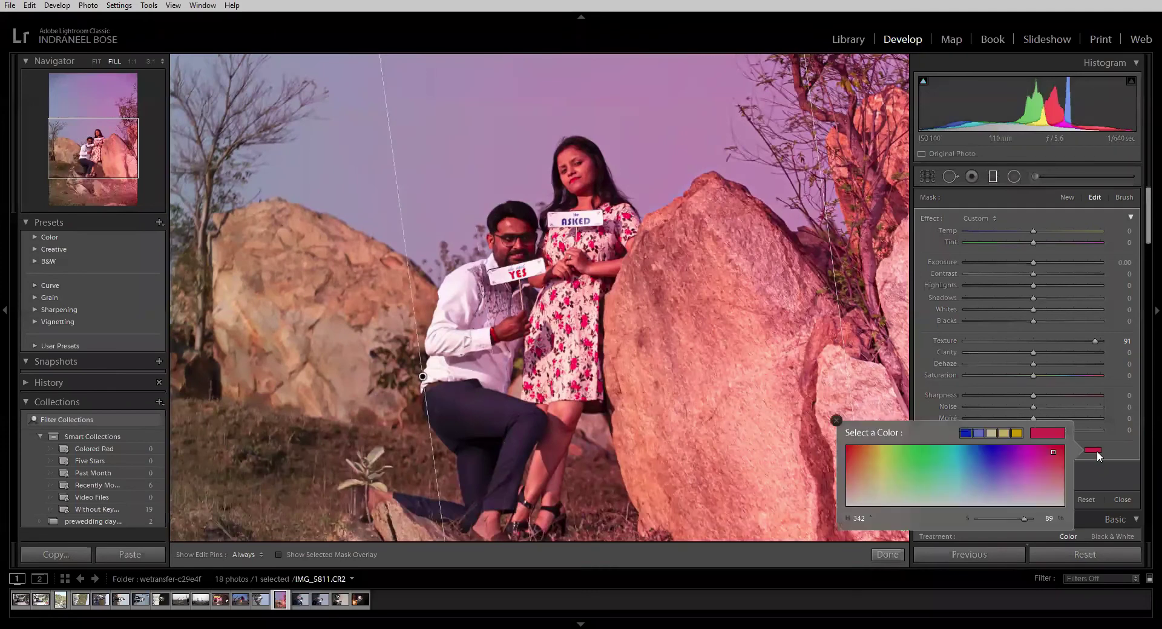
mouse_move(944, 502)
mouse_down()
mouse_move(760, 550)
mouse_move(804, 552)
mouse_move(863, 493)
mouse_move(840, 513)
mouse_up()
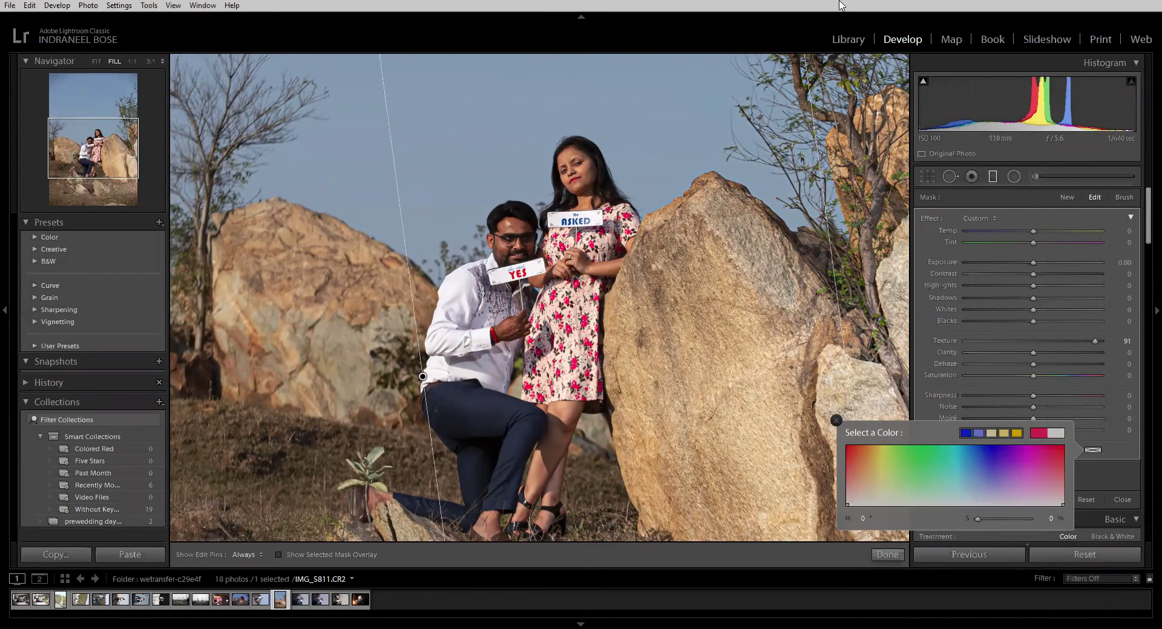
key(Escape)
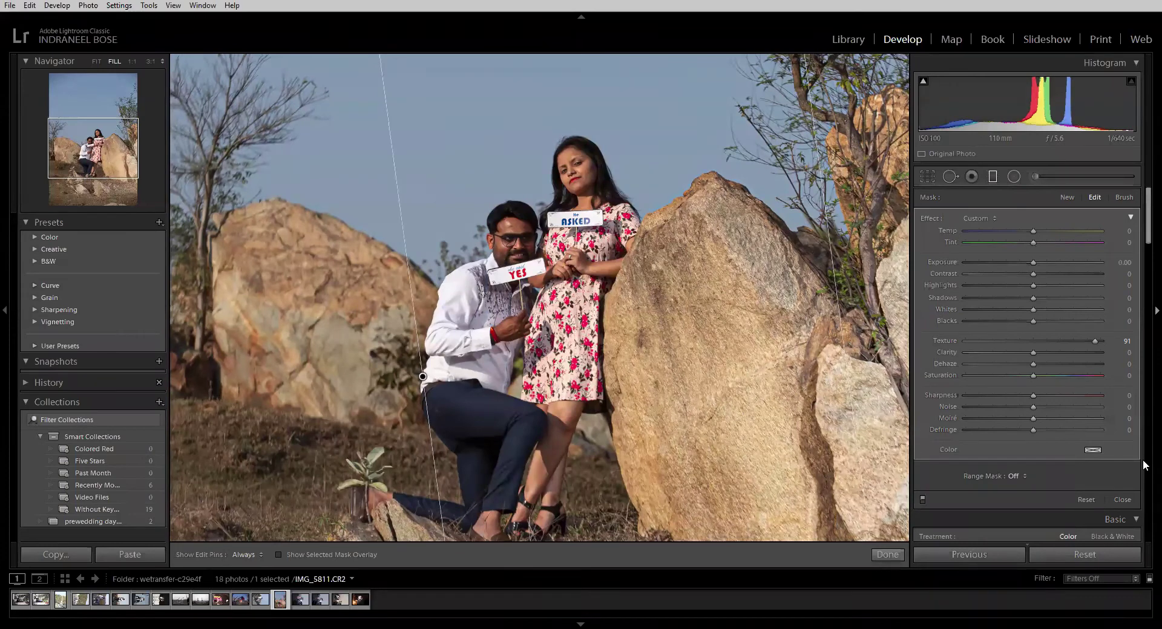
- Reset the photo's edits and draw a slanted Graduated Filter down the sky, trying Temp -100 and undoing it
click(1098, 558)
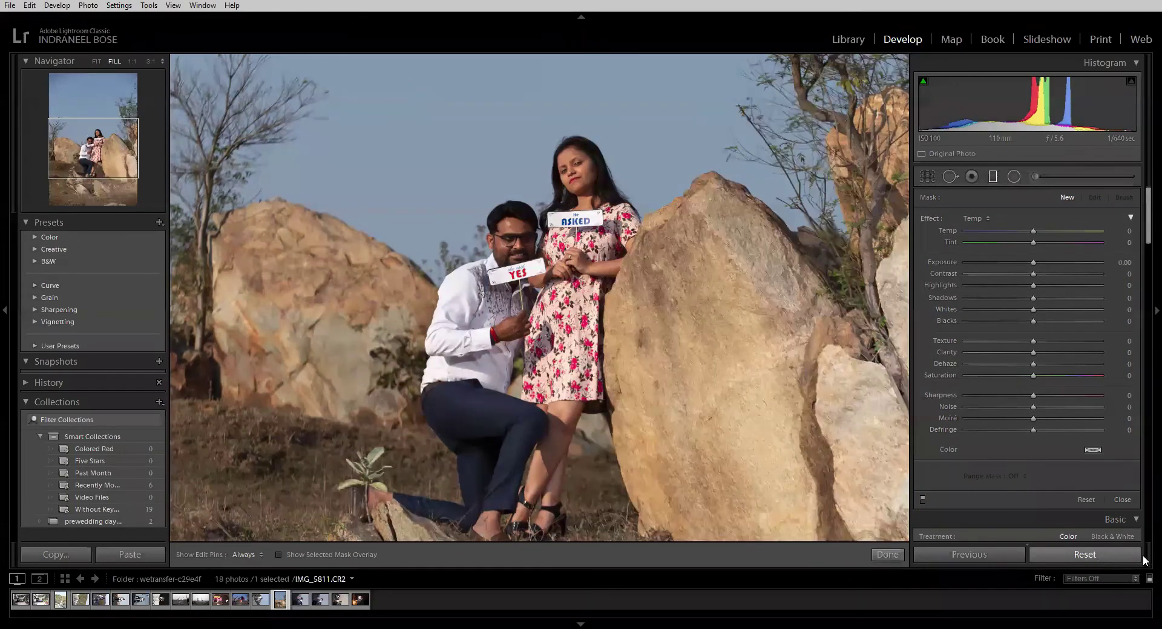
drag(453, 72, 490, 231)
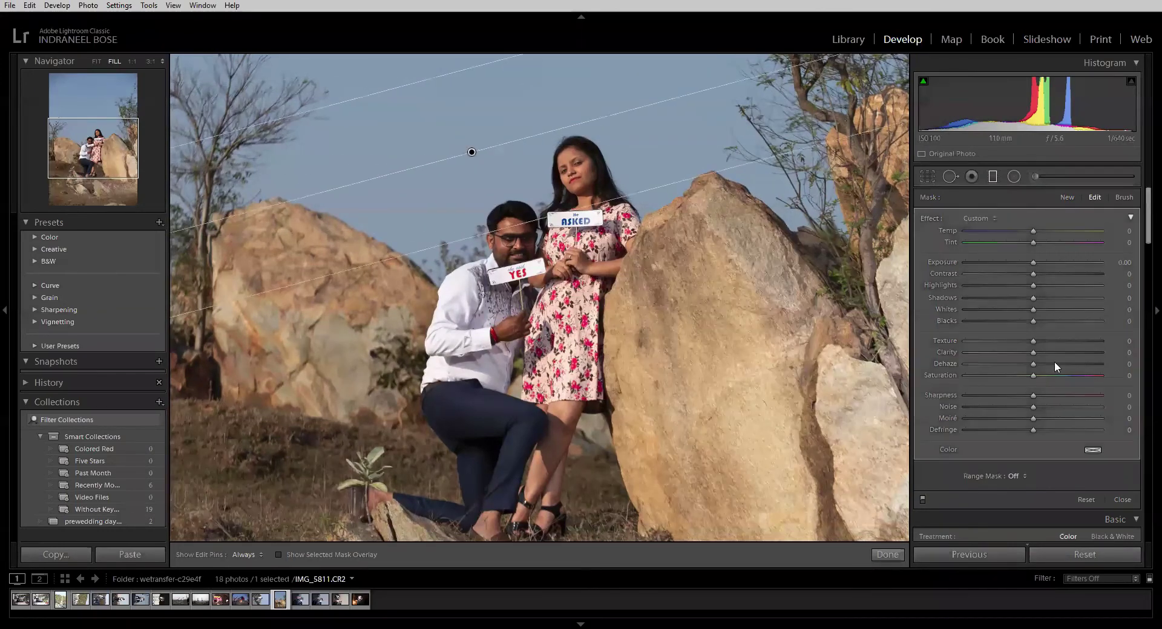
drag(1031, 231, 926, 242)
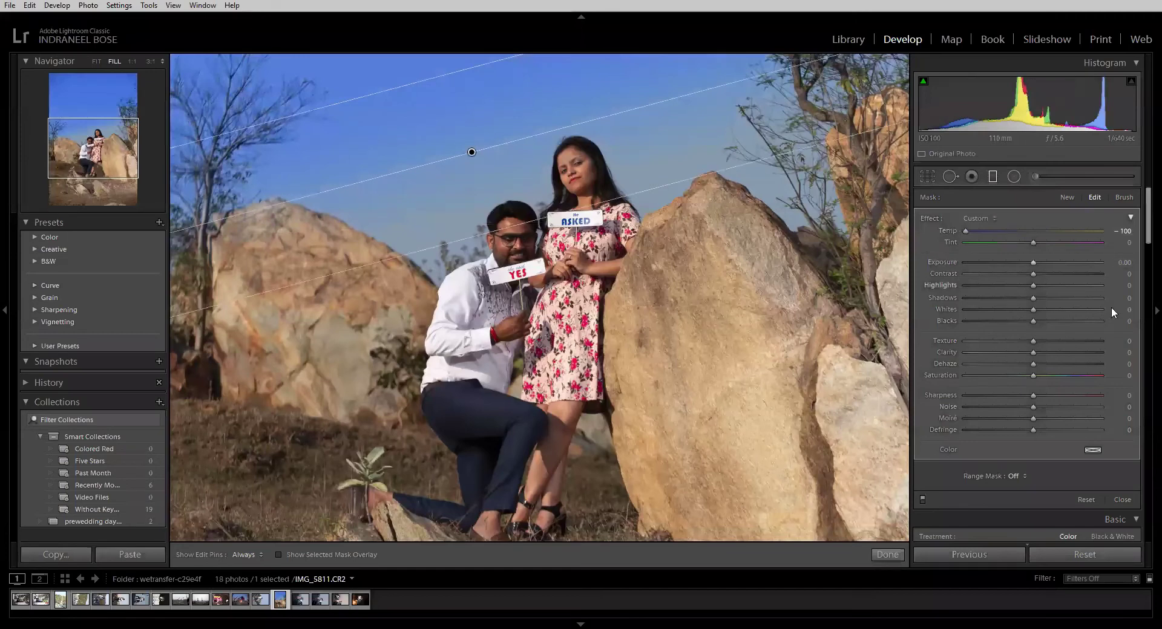
key(ctrl+z)
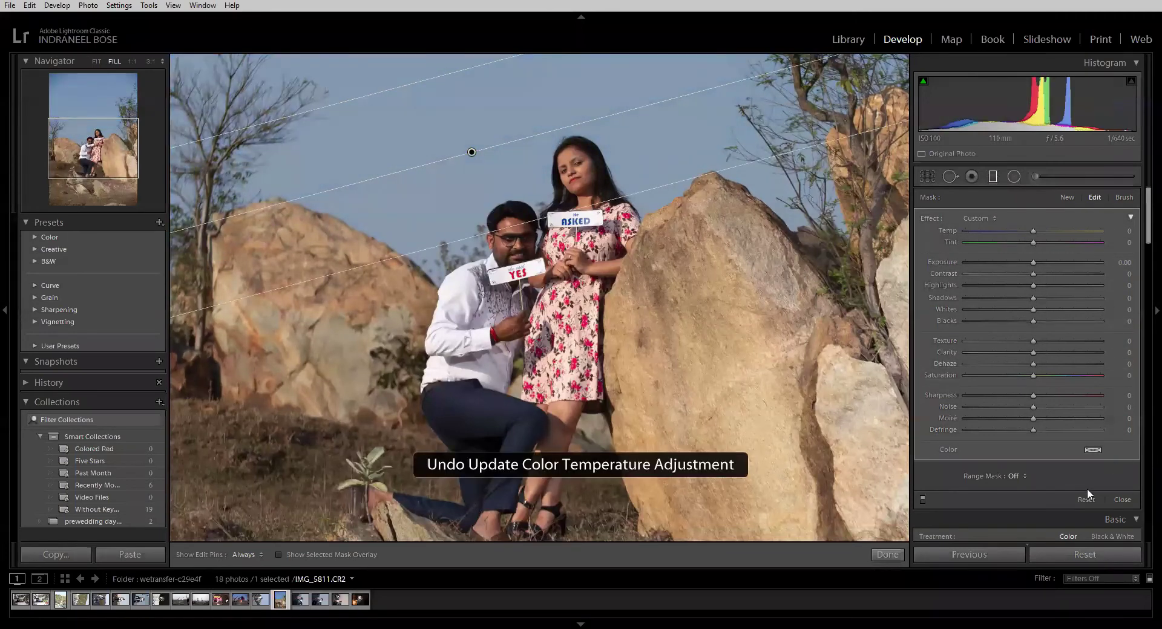
- Tint the sky filter blue and change it to orange at hue 21, saturation 94, shifting the filter slightly downward
click(1093, 450)
click(974, 449)
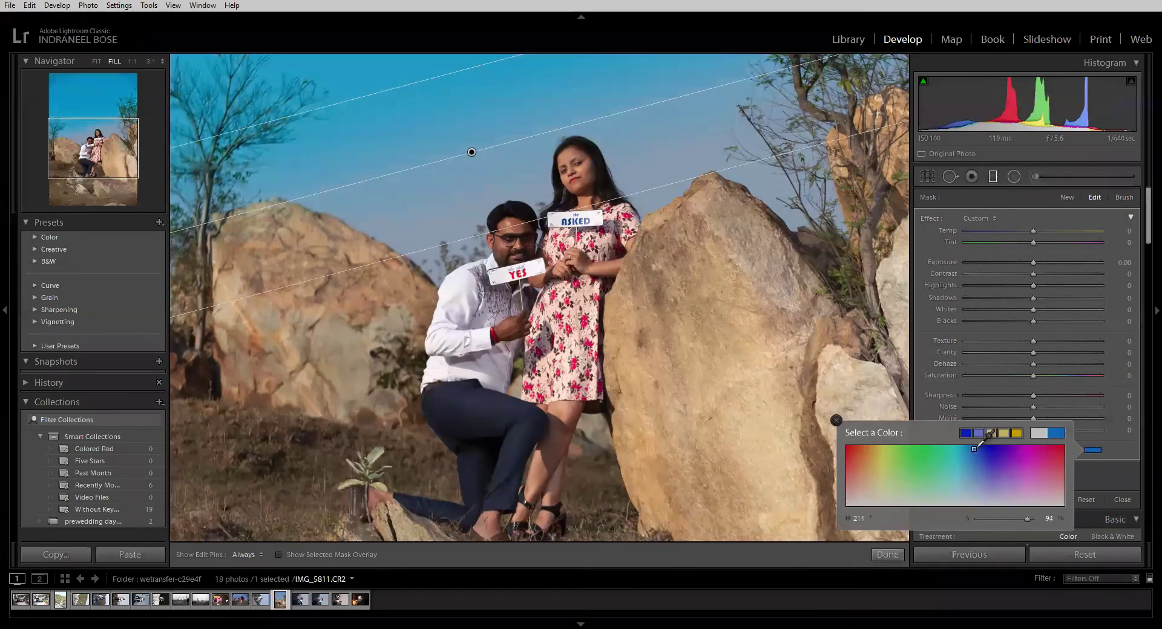
mouse_move(976, 448)
mouse_down()
mouse_move(1019, 458)
mouse_move(858, 449)
mouse_up()
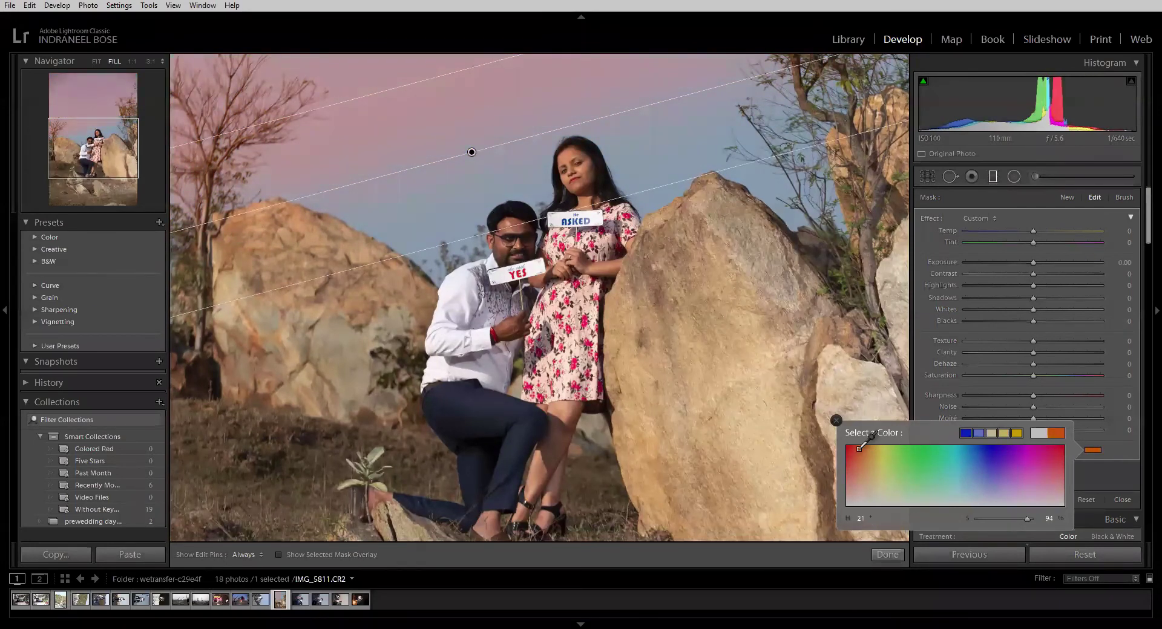
click(597, 207)
mouse_move(598, 207)
mouse_down()
mouse_move(658, 335)
mouse_move(605, 209)
mouse_up()
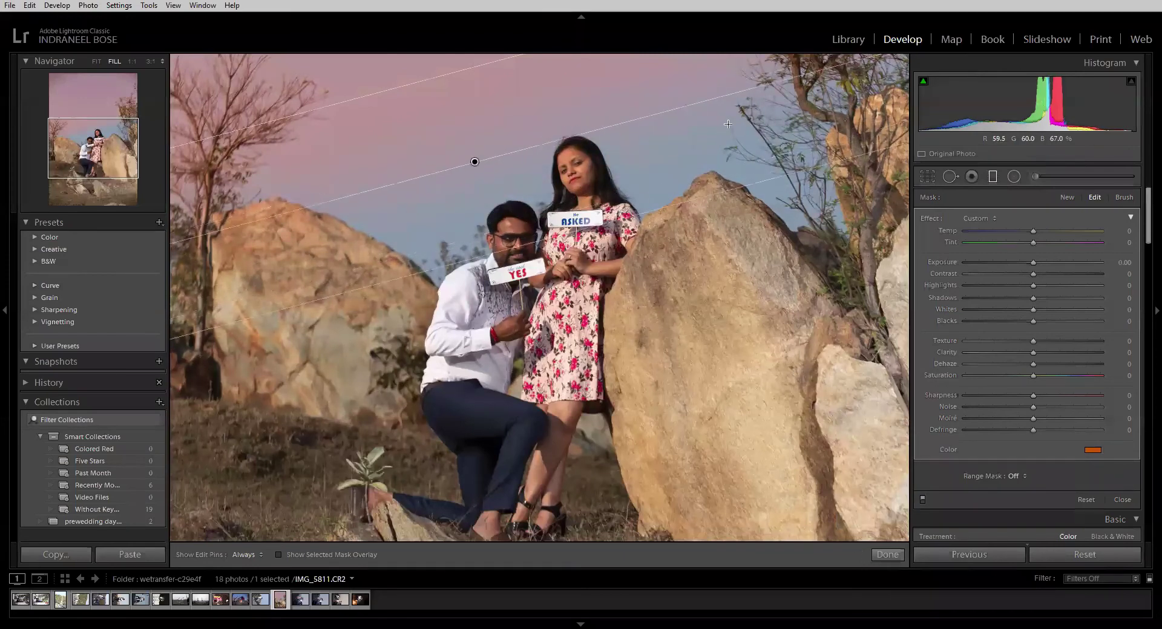
- Add diagonal orange-tinted Graduated Filters from both sides of the sky, and clear the tint of the one over the smaller rock
drag(793, 106, 588, 258)
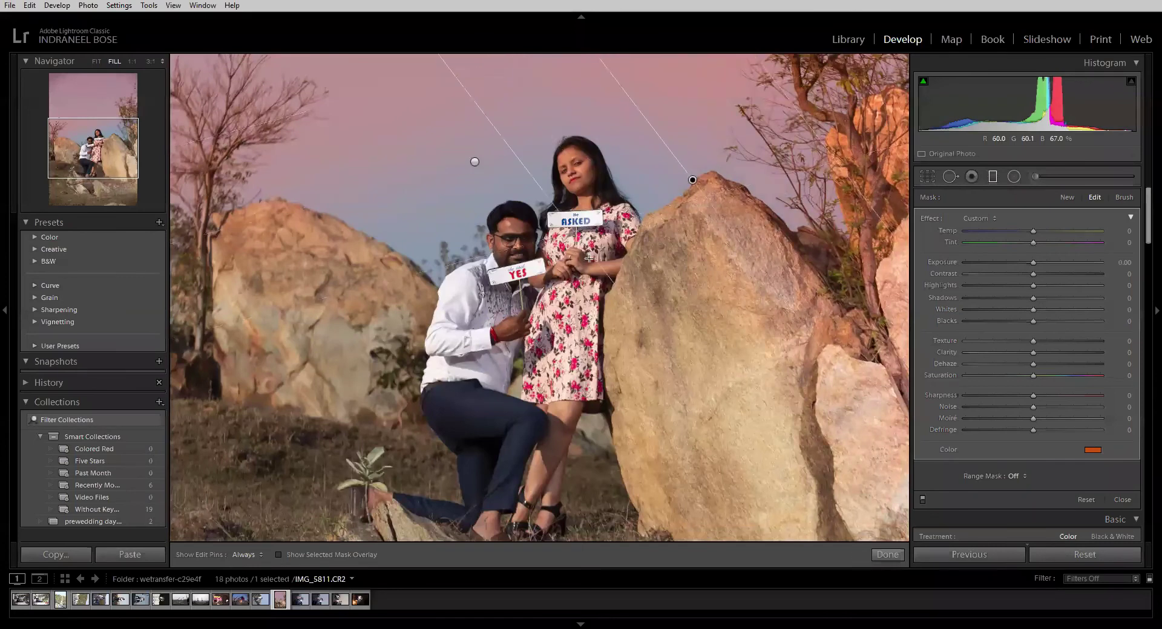
drag(328, 172, 532, 310)
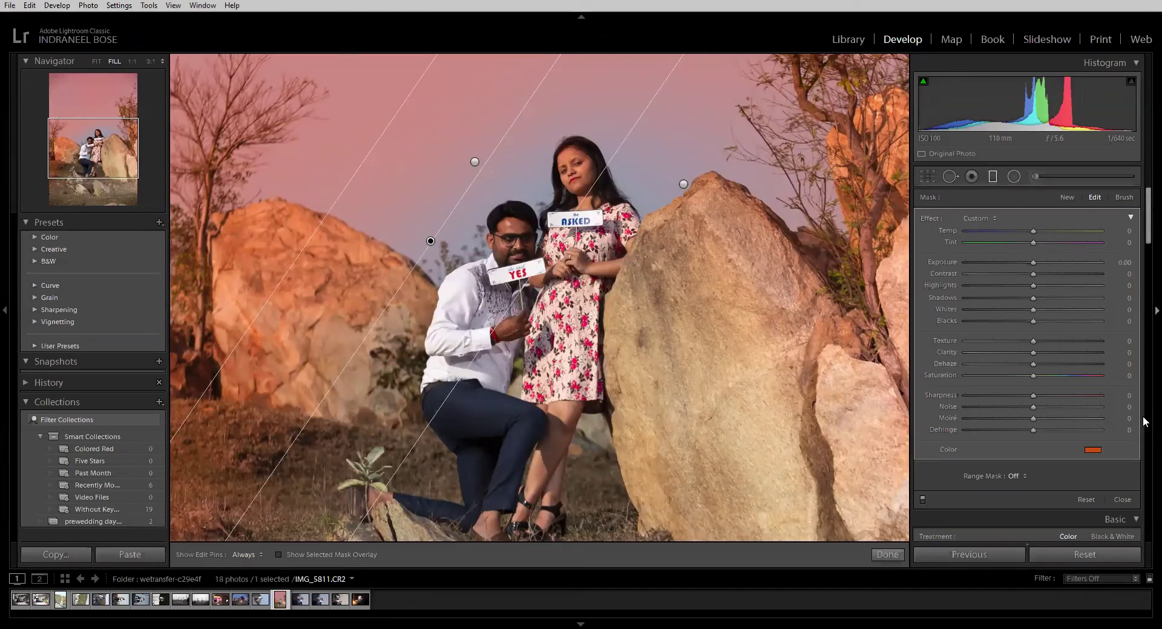
click(1093, 450)
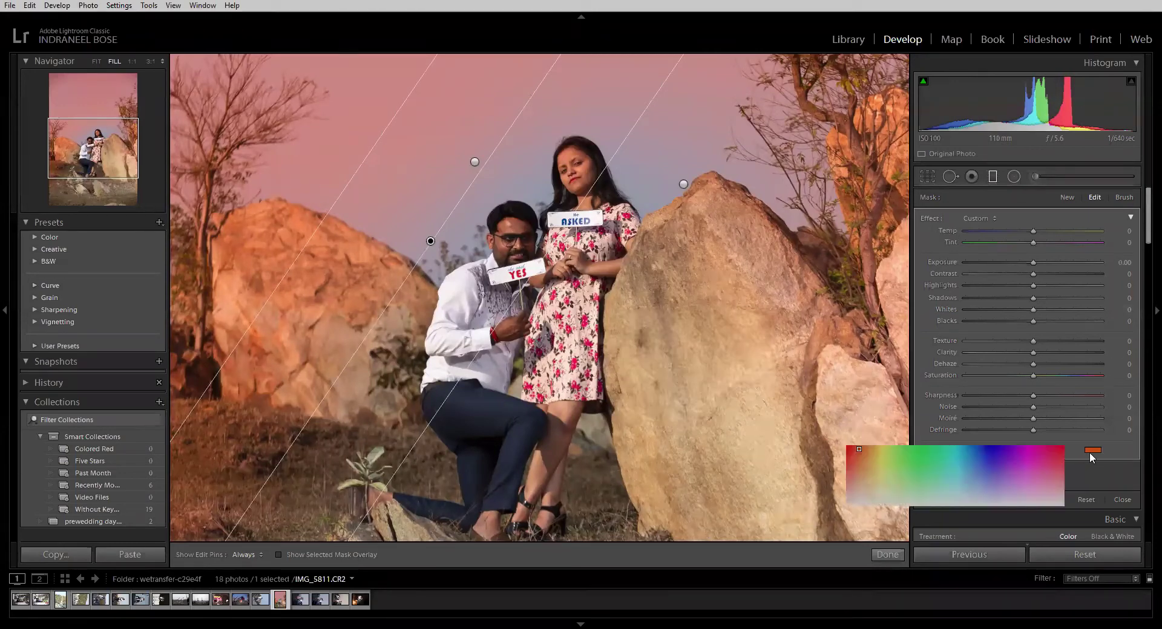
mouse_move(866, 496)
mouse_down()
mouse_move(789, 547)
mouse_move(843, 508)
mouse_up()
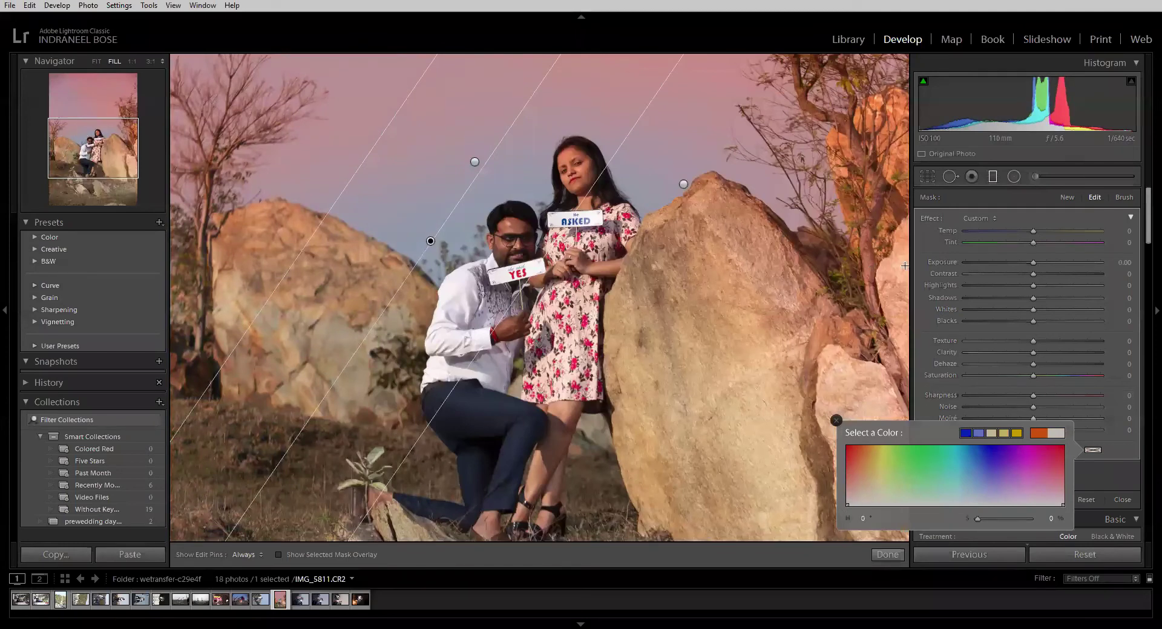
- Reset the photo's edits, and draw a nearly level Graduated Filter down the sky over the couple's heads with Temp -100
click(1084, 555)
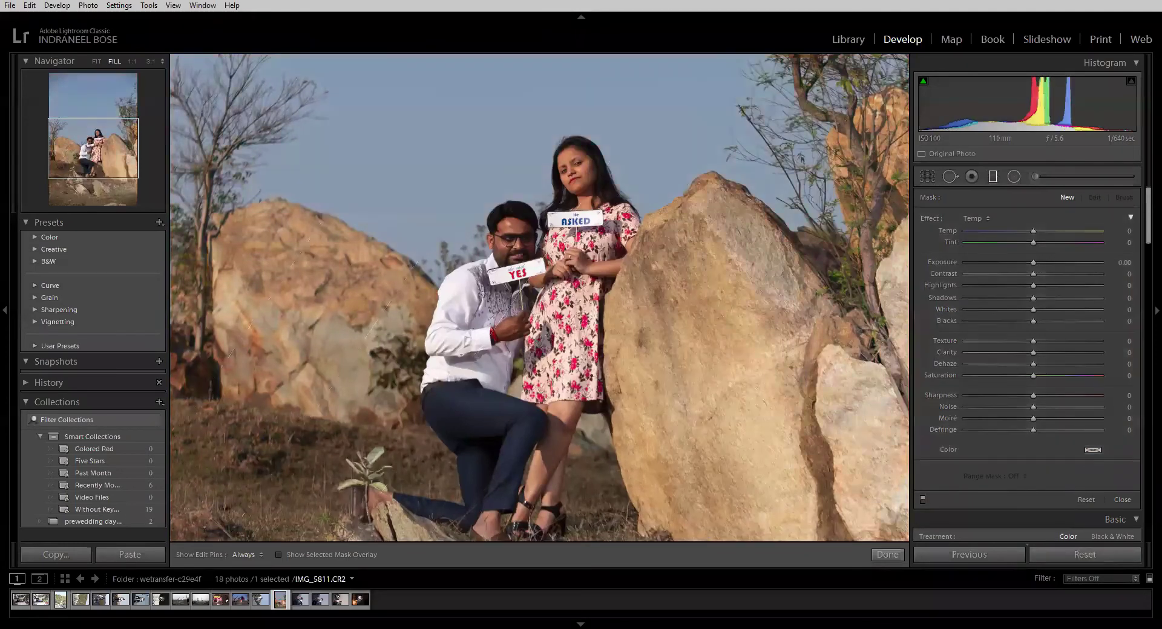
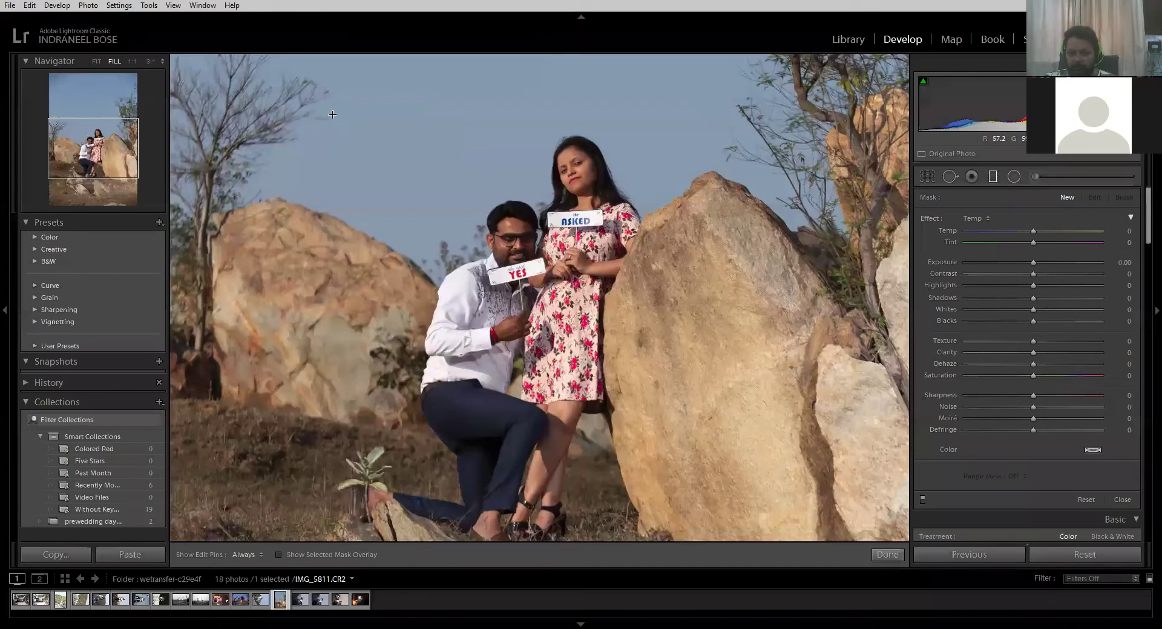
drag(582, 71, 576, 252)
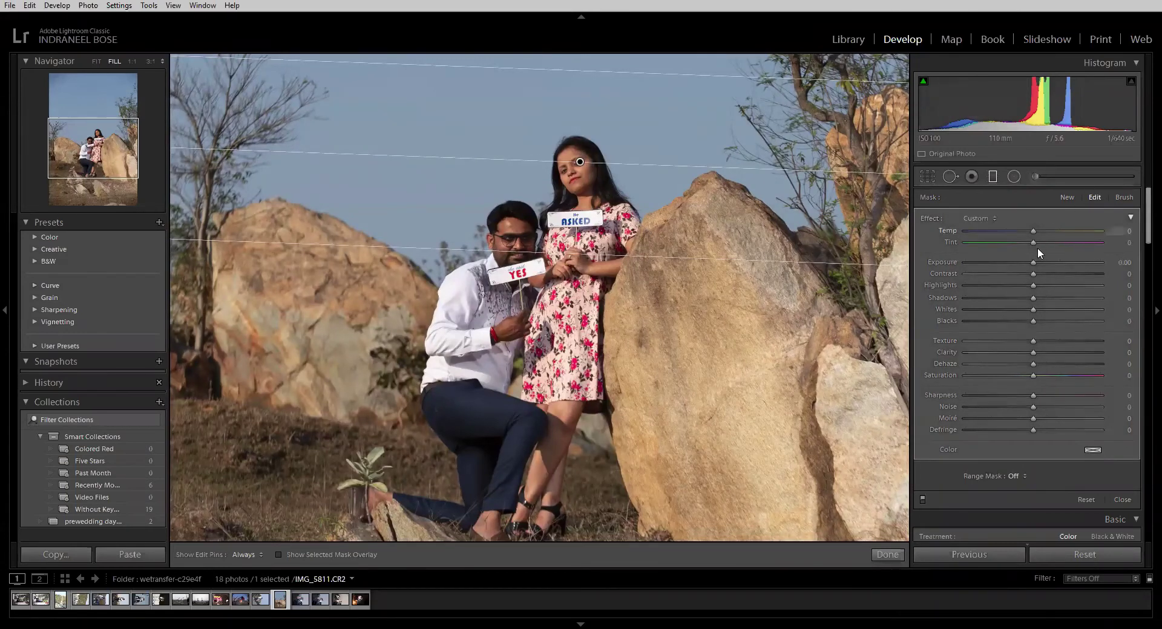
drag(1035, 230, 937, 242)
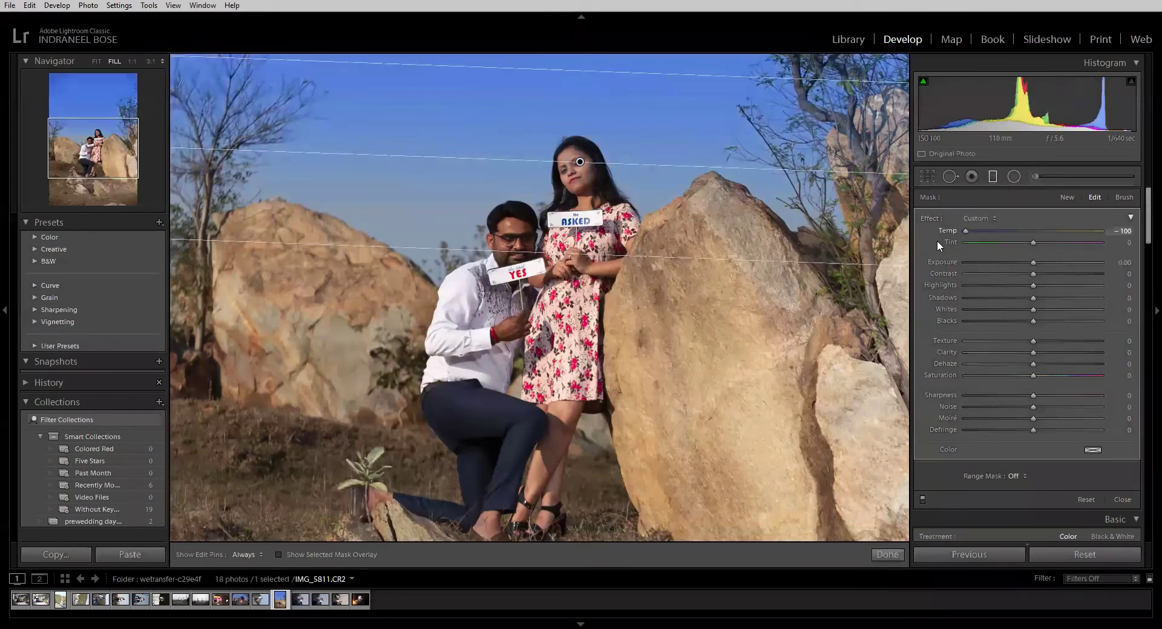
- Apply a Color range mask to the sky filter, sampling the large rock's colour and setting Amount to 100
click(1016, 476)
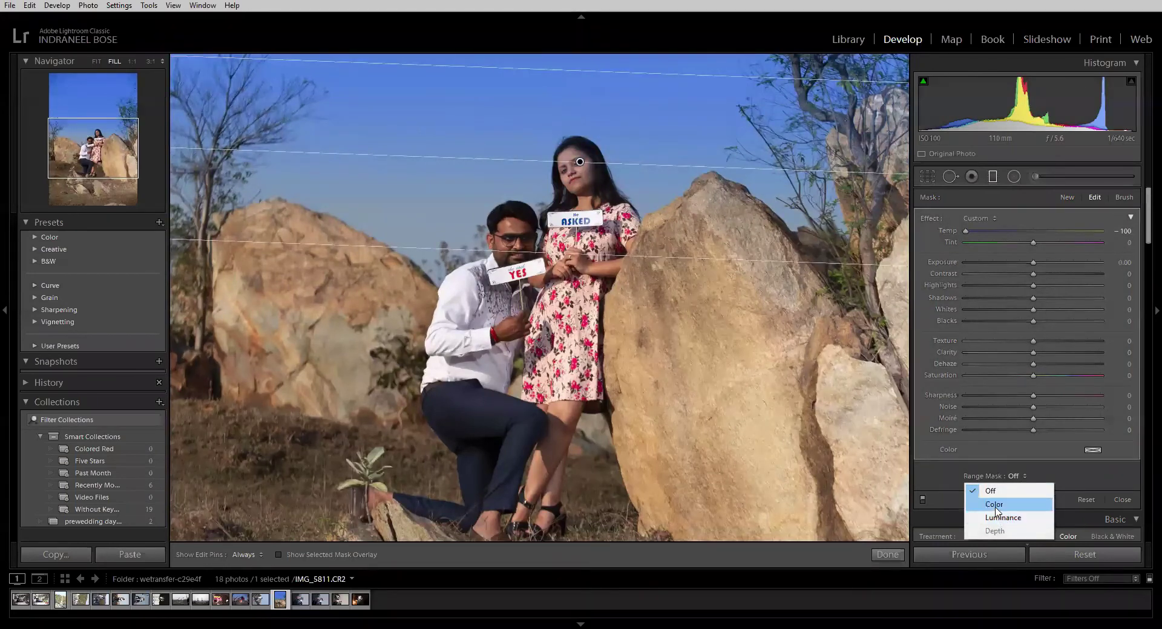
click(995, 506)
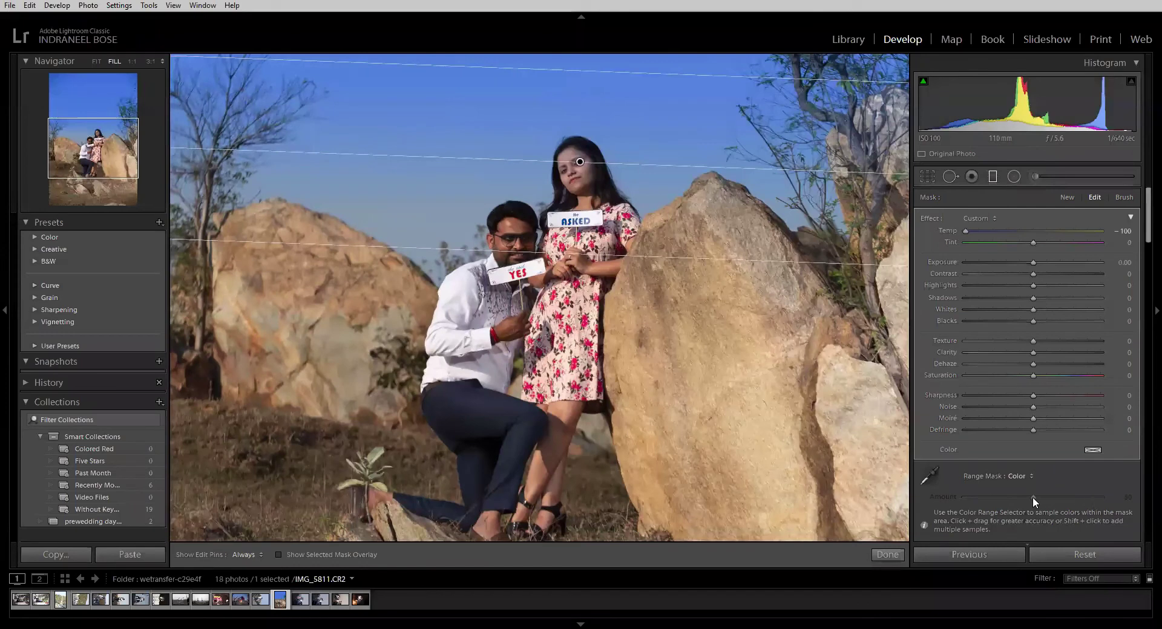
click(930, 477)
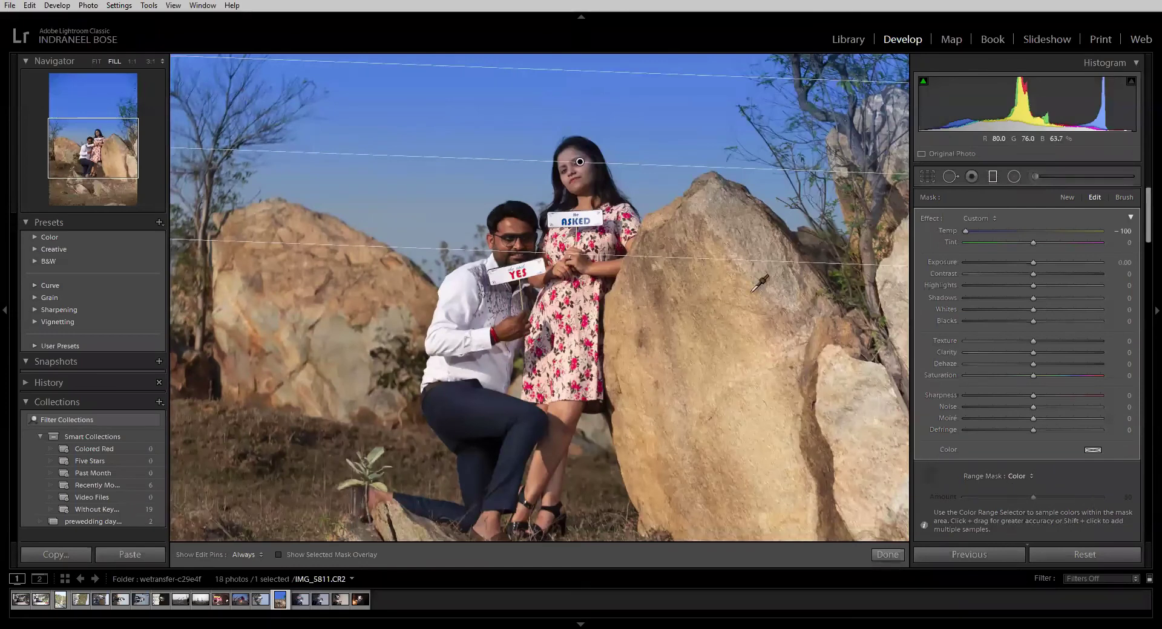
click(740, 243)
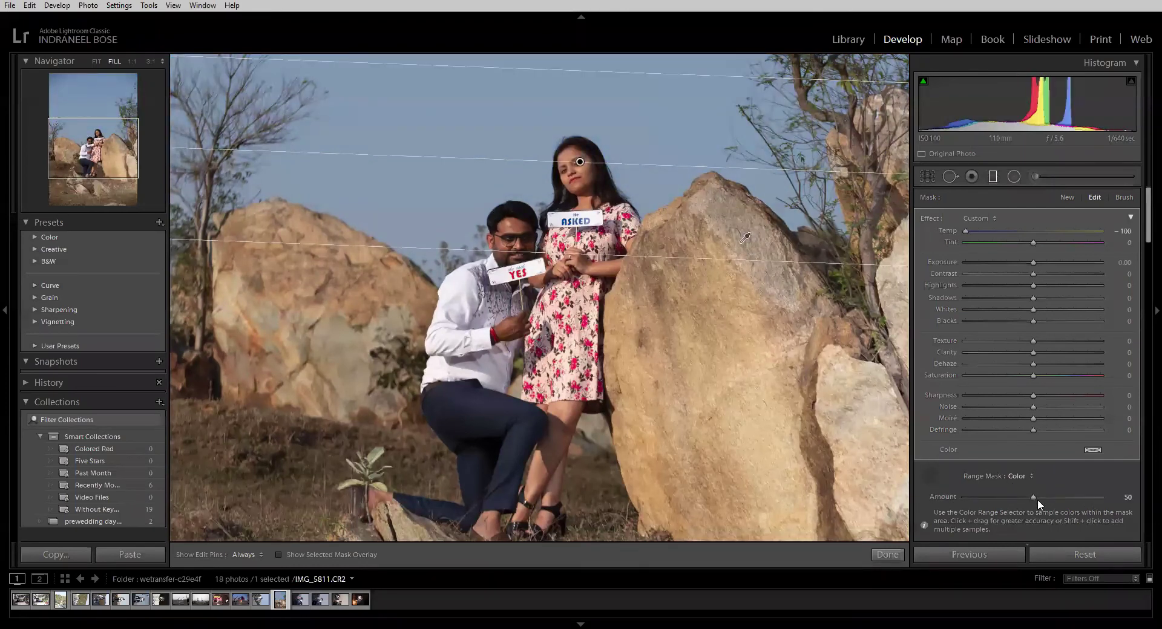
drag(1035, 498, 1114, 510)
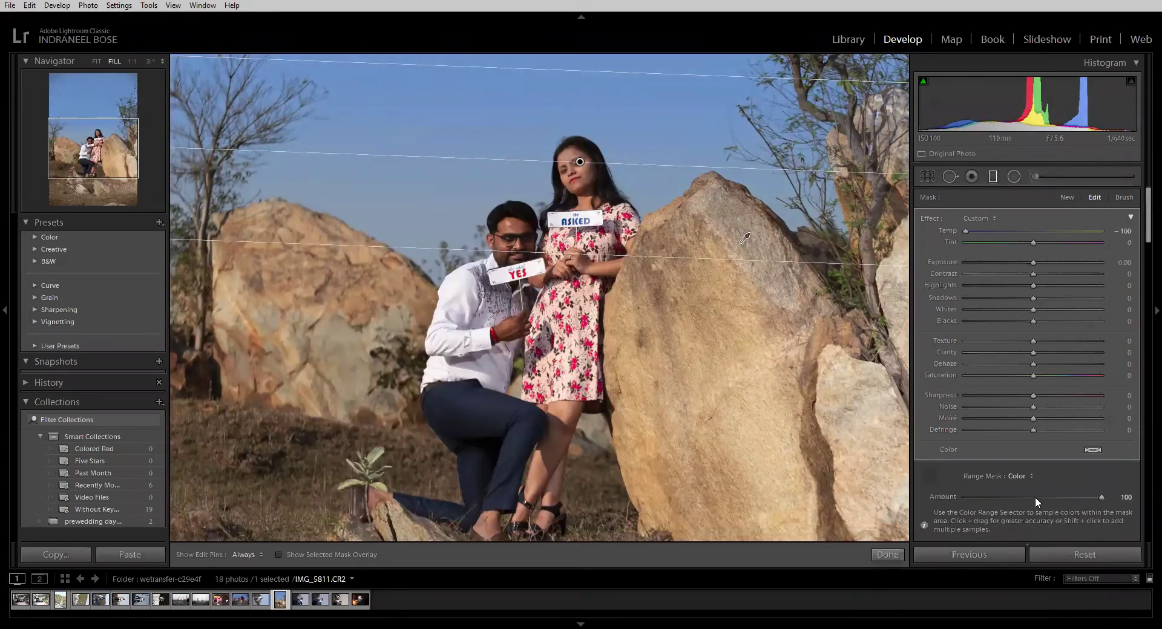
- Try a Luminance range mask on the sky filter and switch the Range Mask off
click(1022, 476)
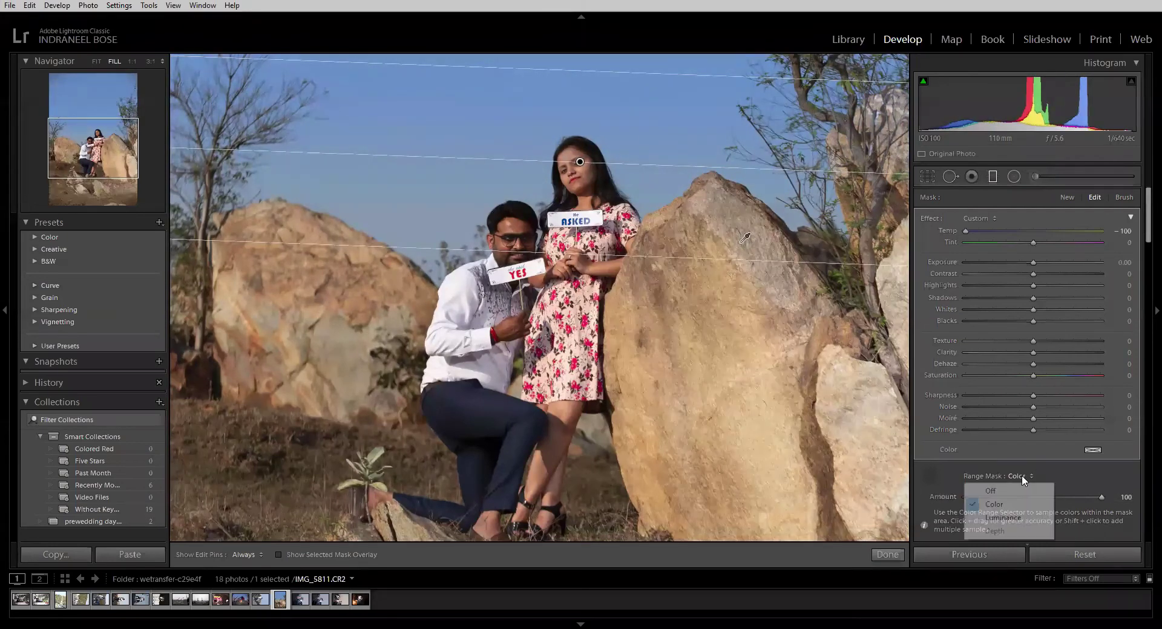
click(1005, 518)
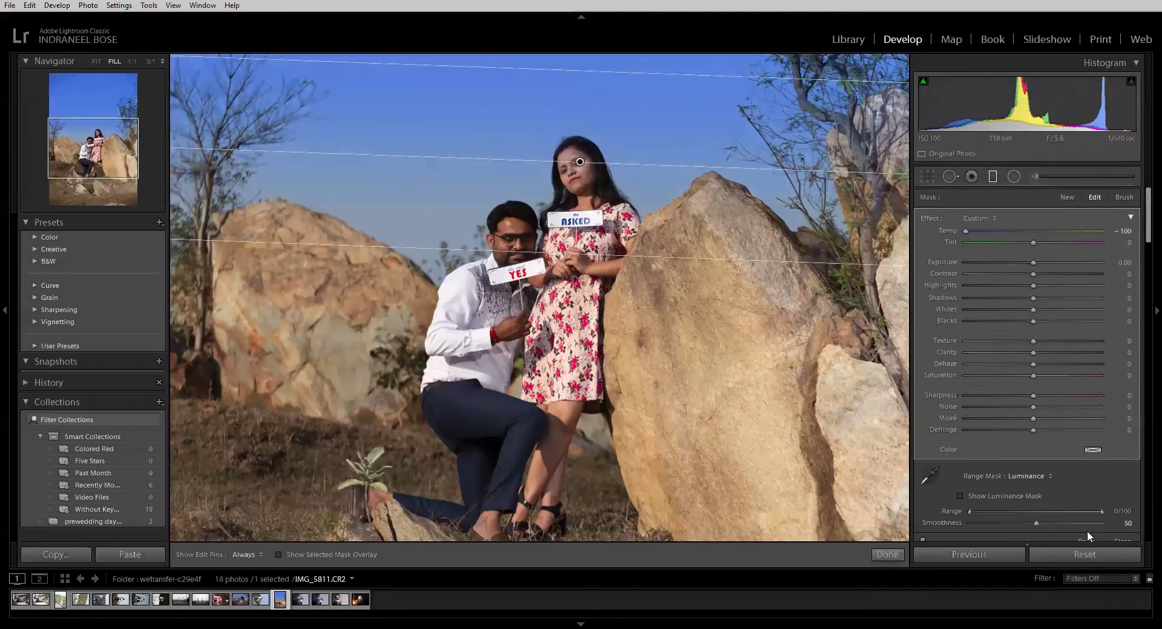
scroll(992, 502, down, 2)
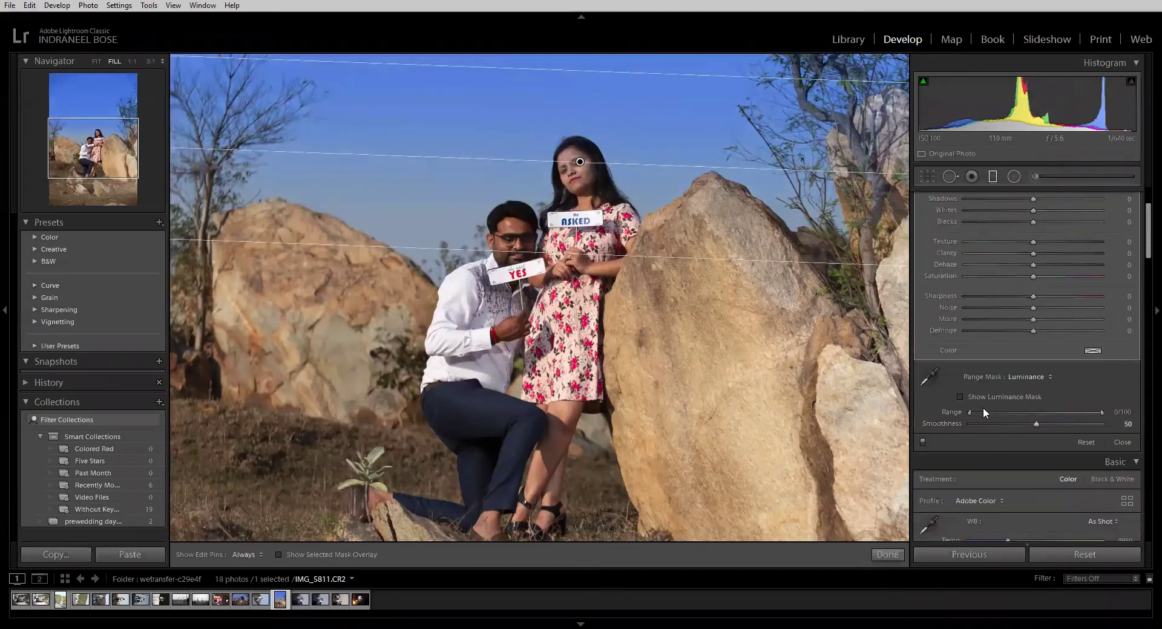
click(1023, 378)
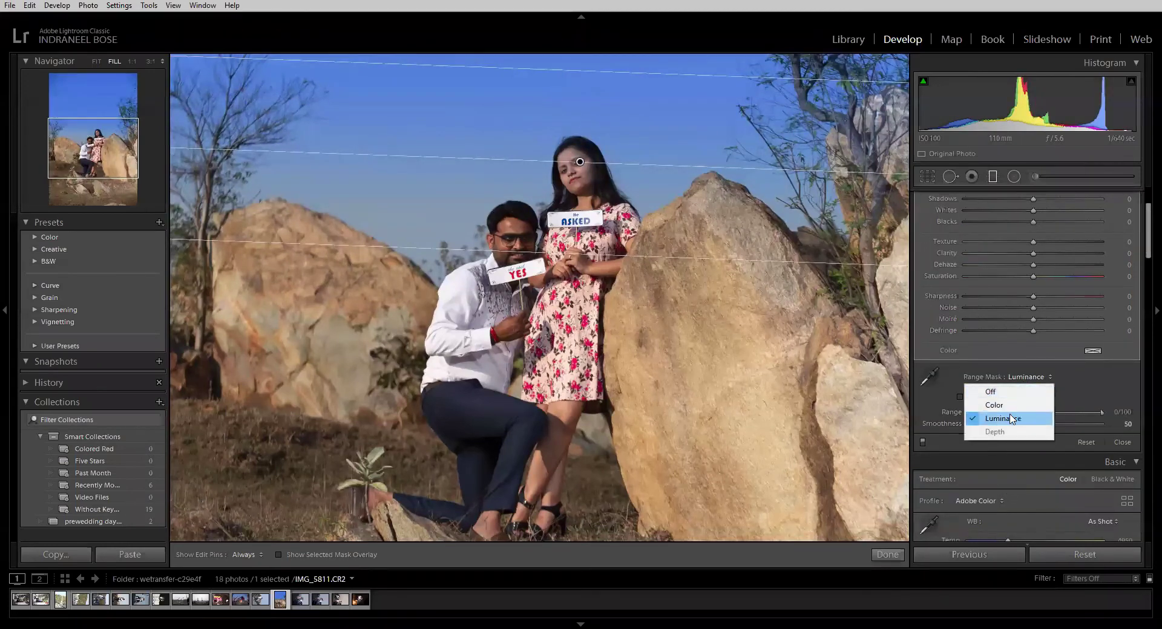
click(989, 391)
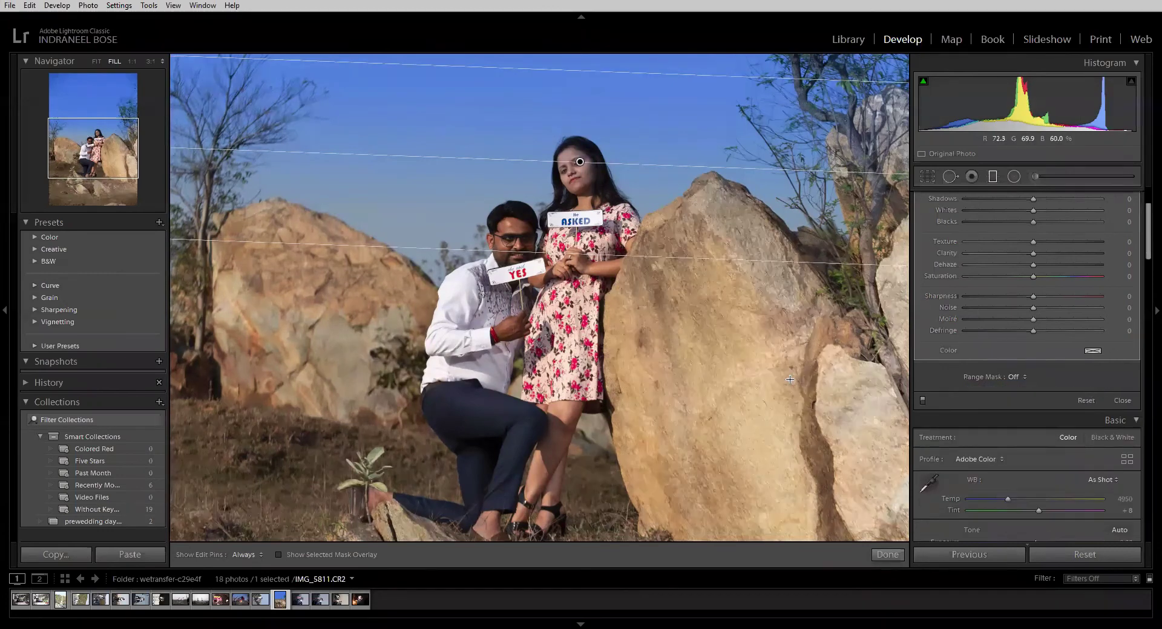
scroll(938, 379, up, 3)
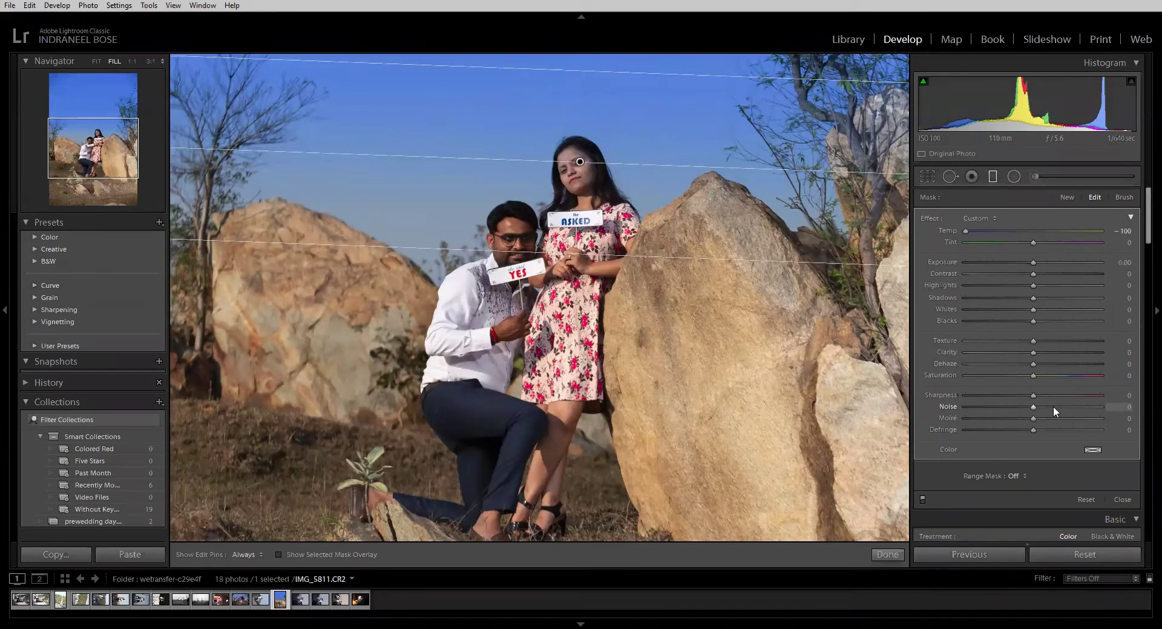
- Switch the Range Mask back to Color with Amount 100, and extend the filter's lower boundary slightly downward
click(1013, 477)
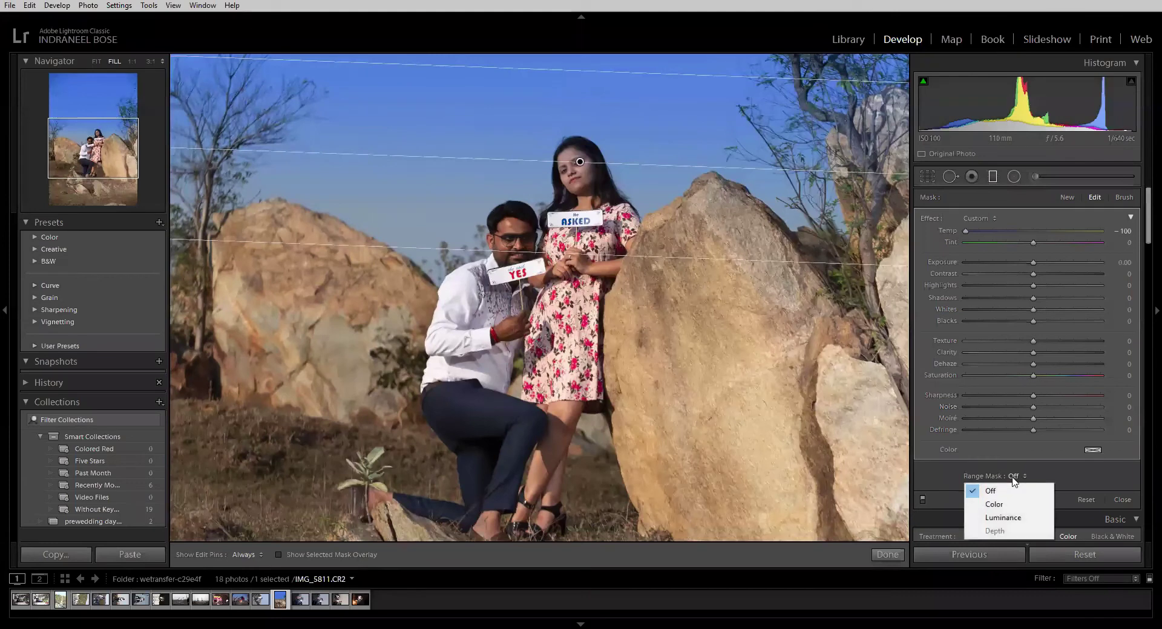
click(994, 504)
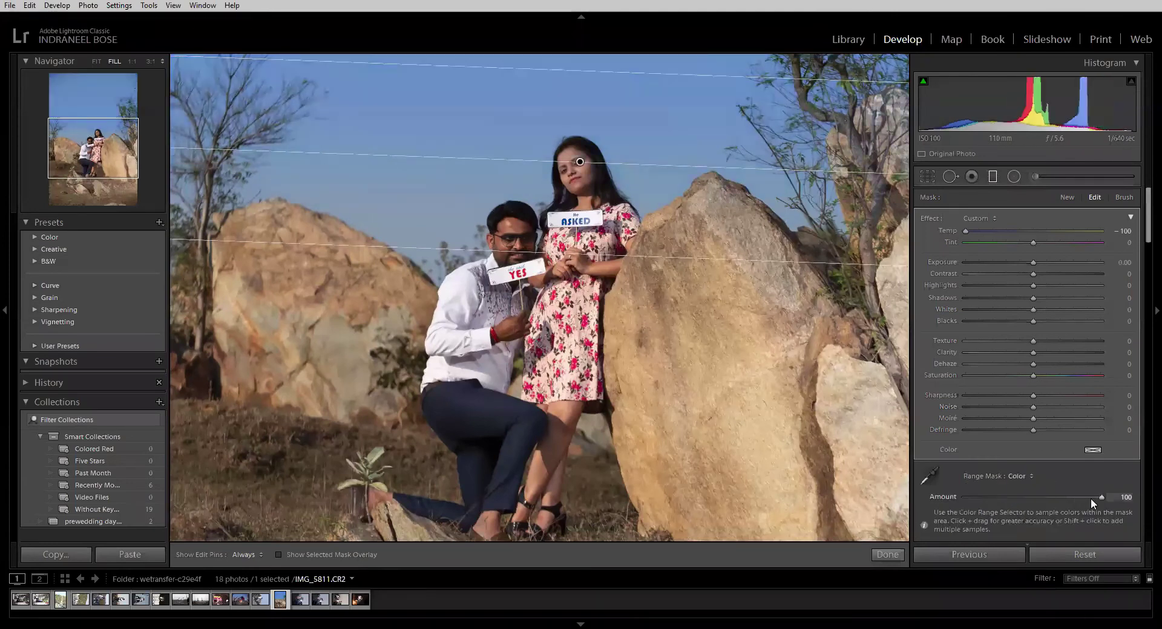
mouse_move(1100, 496)
mouse_down()
mouse_move(1003, 499)
mouse_move(1119, 505)
mouse_move(997, 502)
mouse_move(1109, 507)
mouse_up()
mouse_move(590, 254)
mouse_down()
mouse_move(591, 463)
mouse_move(591, 268)
mouse_up()
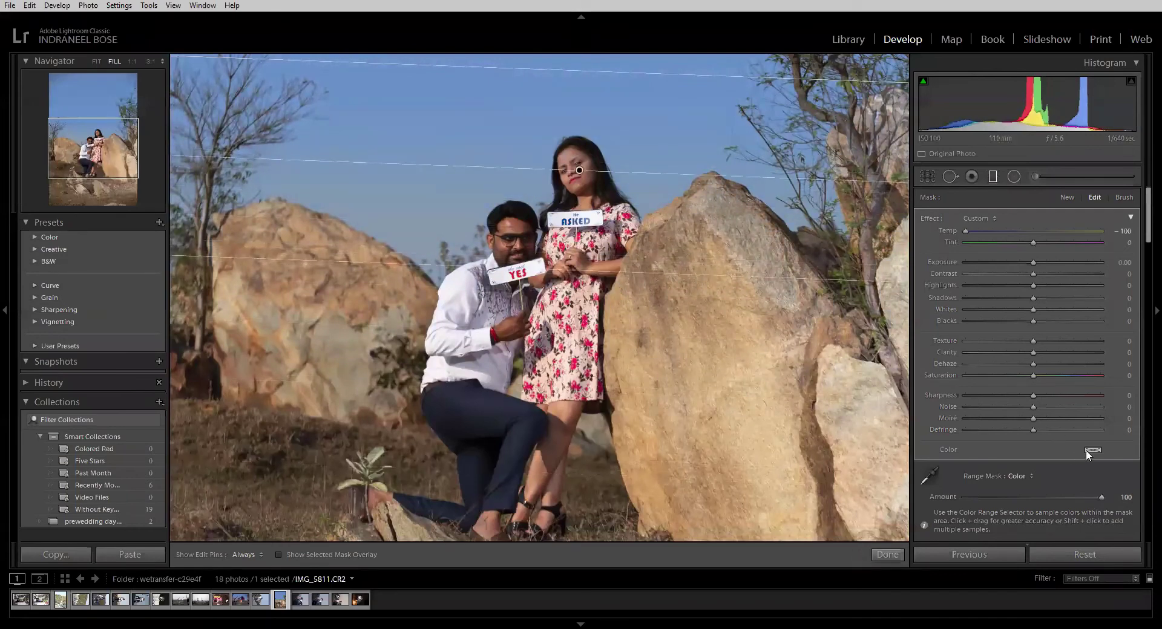
- Tint the sky filter blue with hue 212 and saturation 100
click(1092, 451)
click(1017, 433)
click(979, 433)
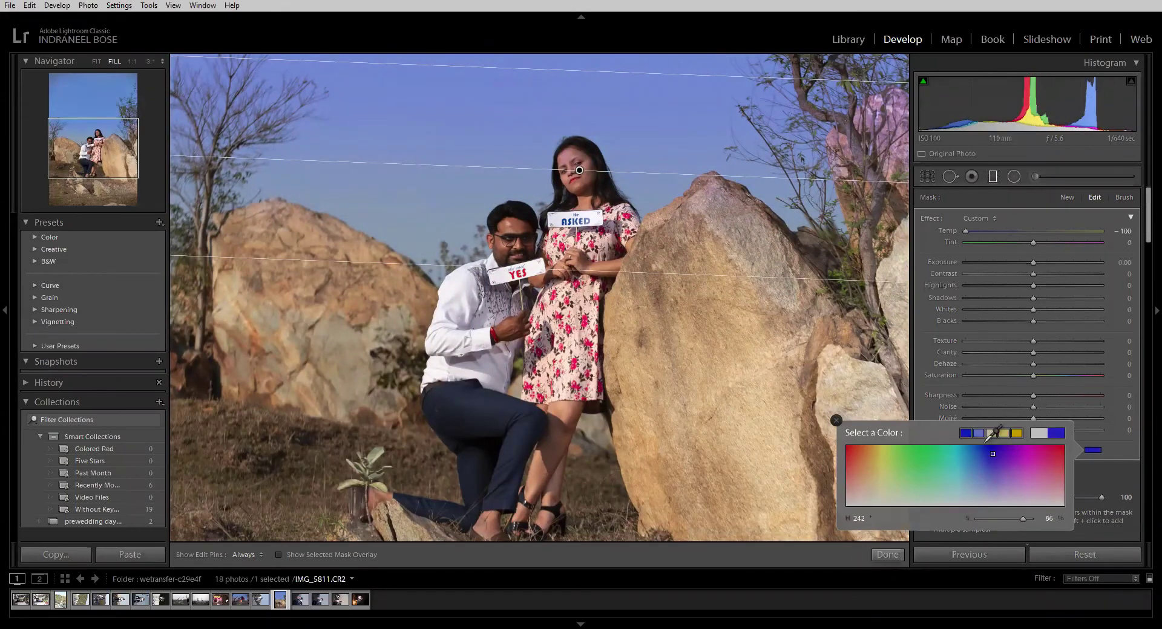
click(974, 446)
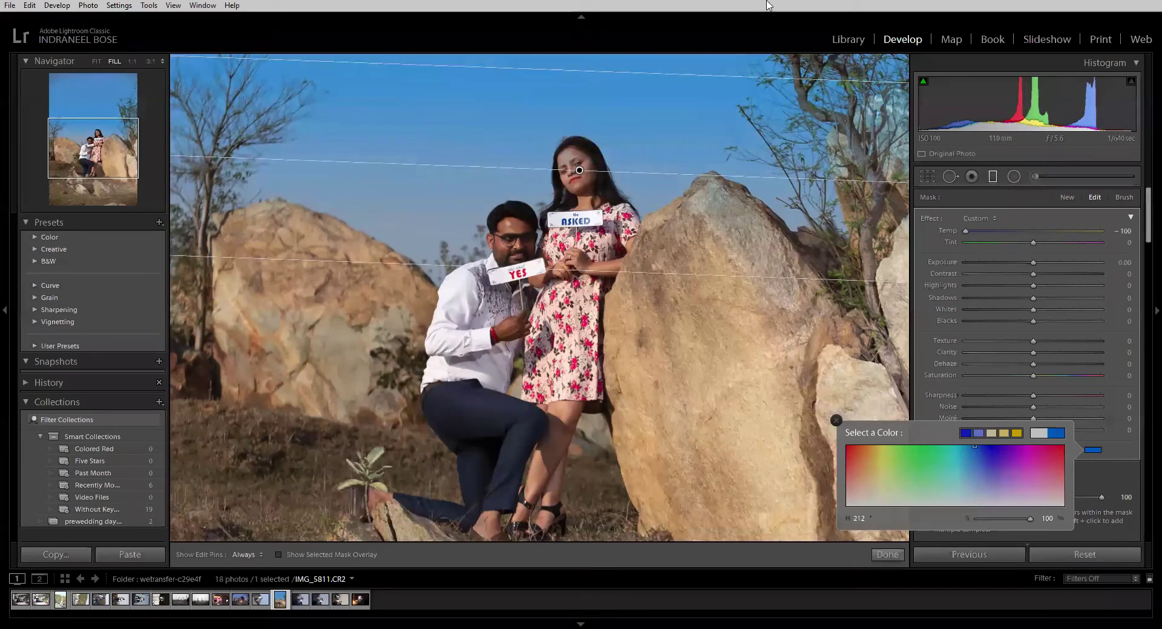
key(Return)
- Change the sky filter's Range Mask to Luminance and display the luminance mask
click(1019, 477)
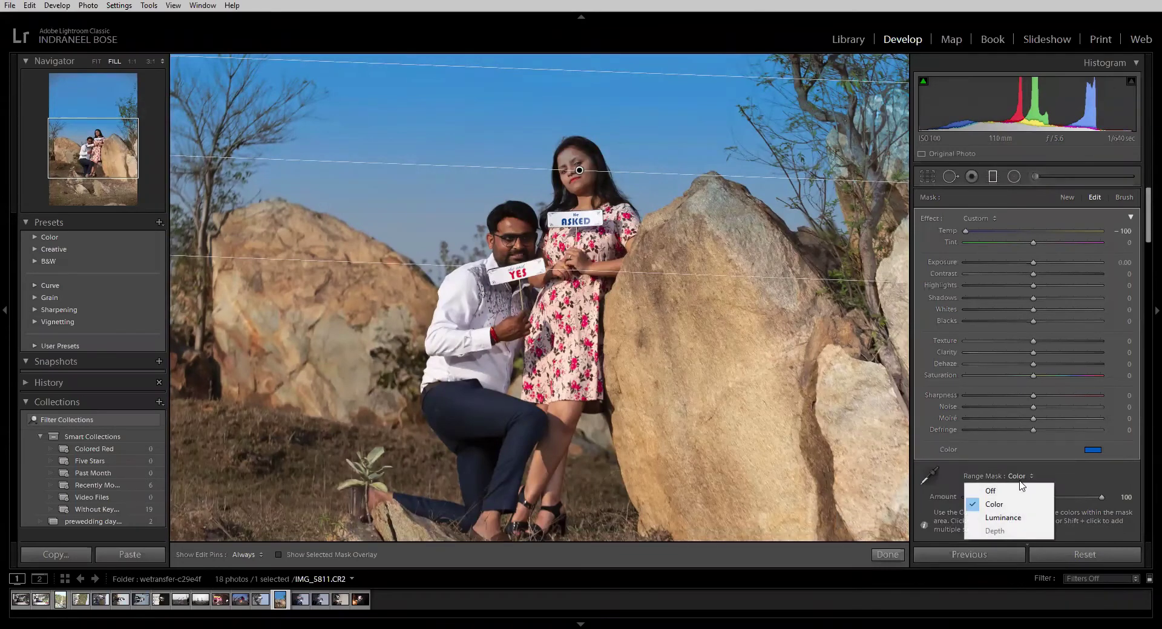
click(1008, 518)
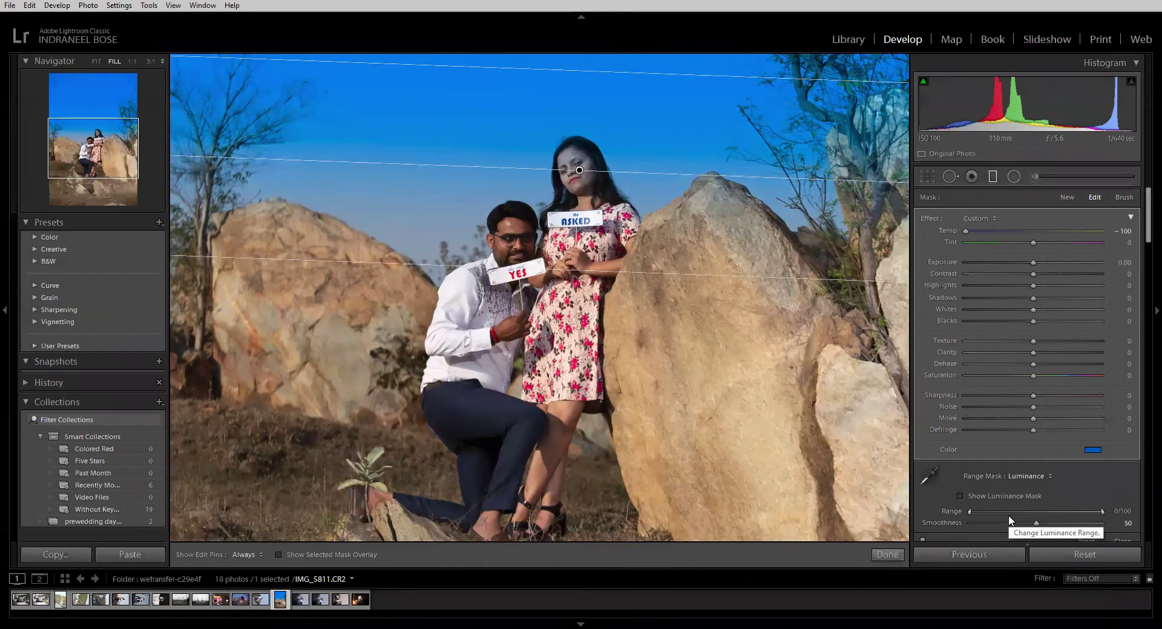
click(959, 497)
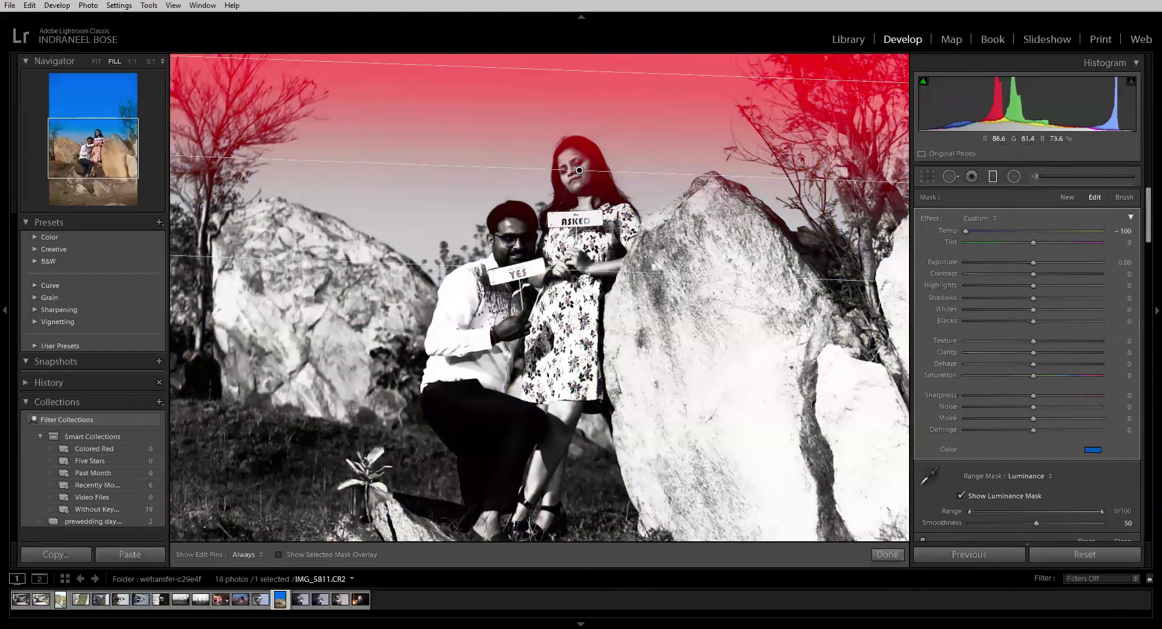
- Reshape and rotate the filter so it slopes down toward the large rock through the woman's face, and hide the luminance mask
drag(589, 277, 627, 309)
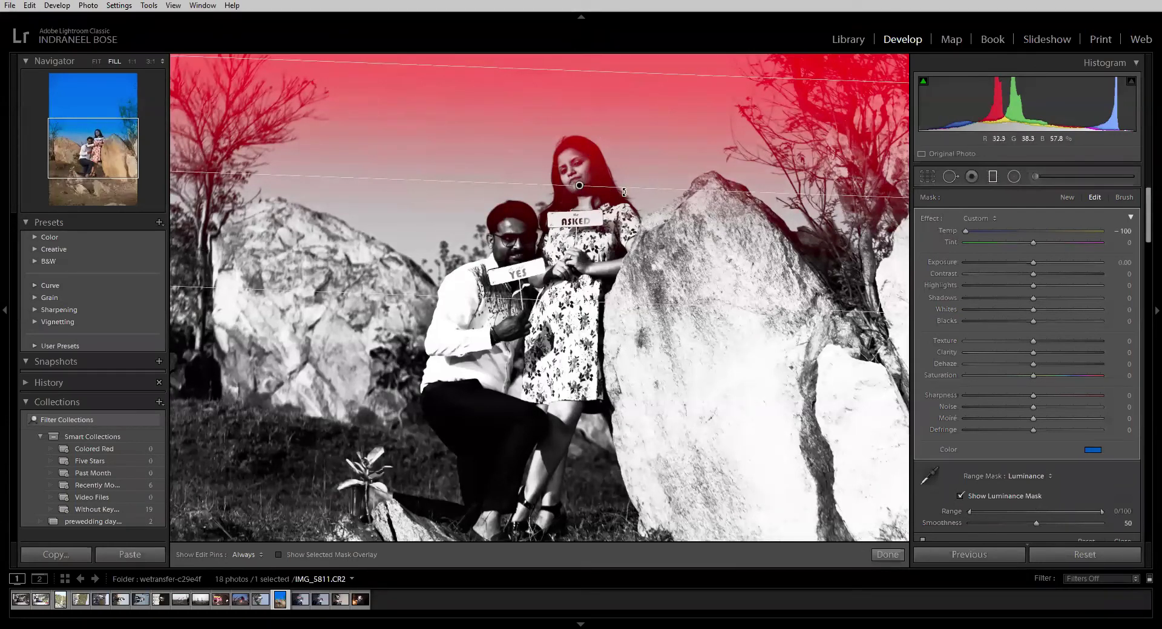
drag(625, 188, 621, 166)
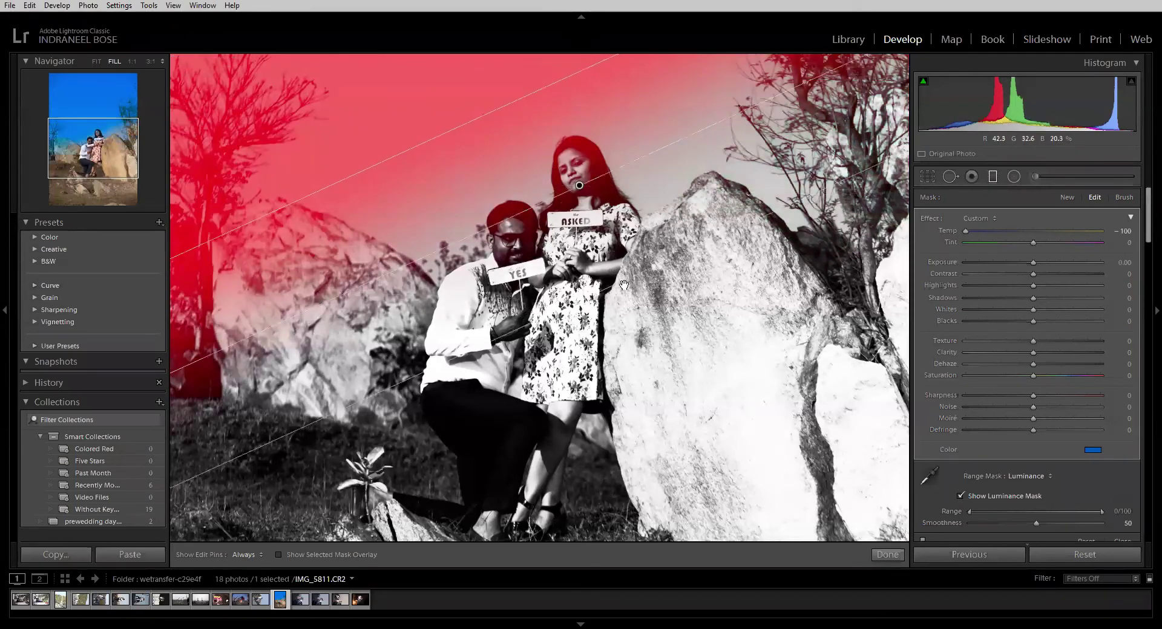
drag(625, 285, 658, 212)
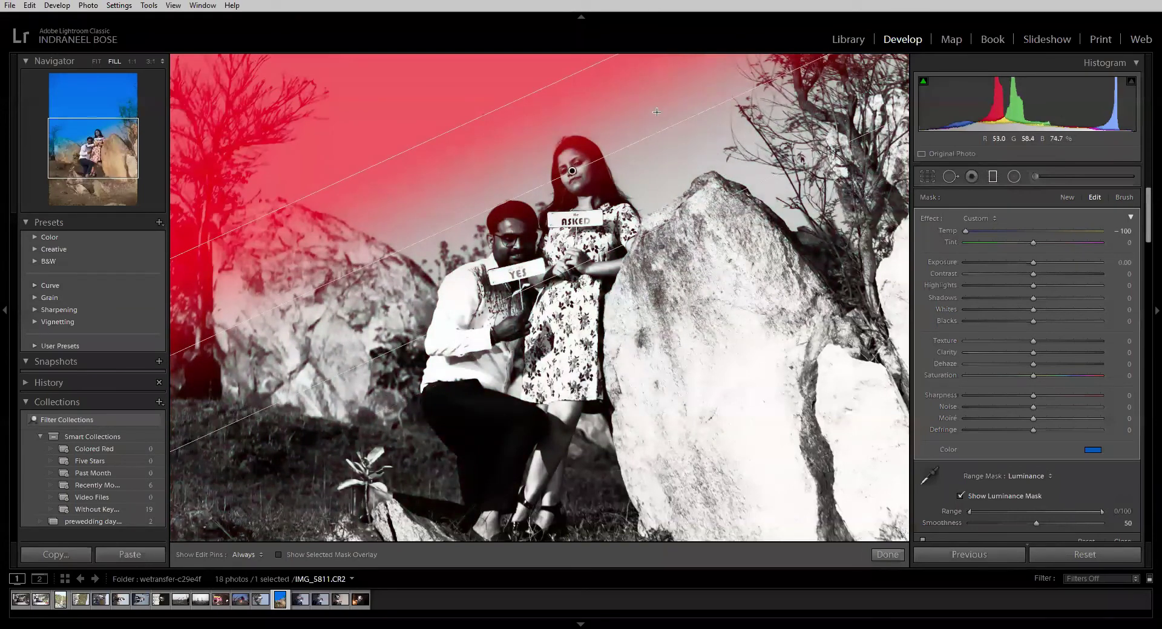
drag(579, 168, 666, 184)
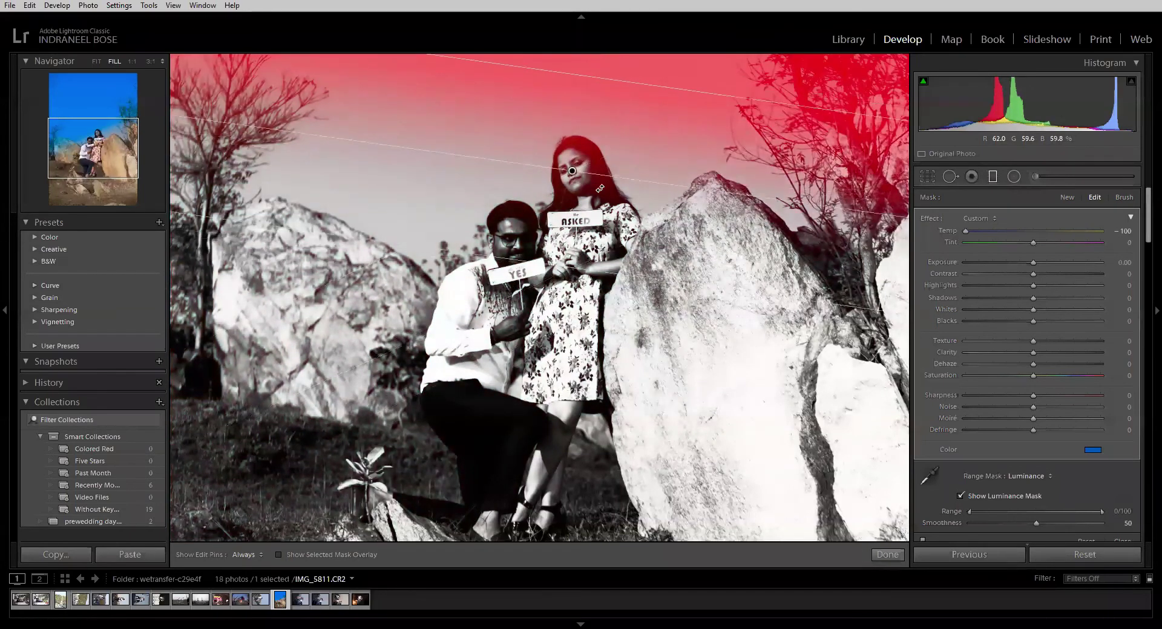
click(964, 495)
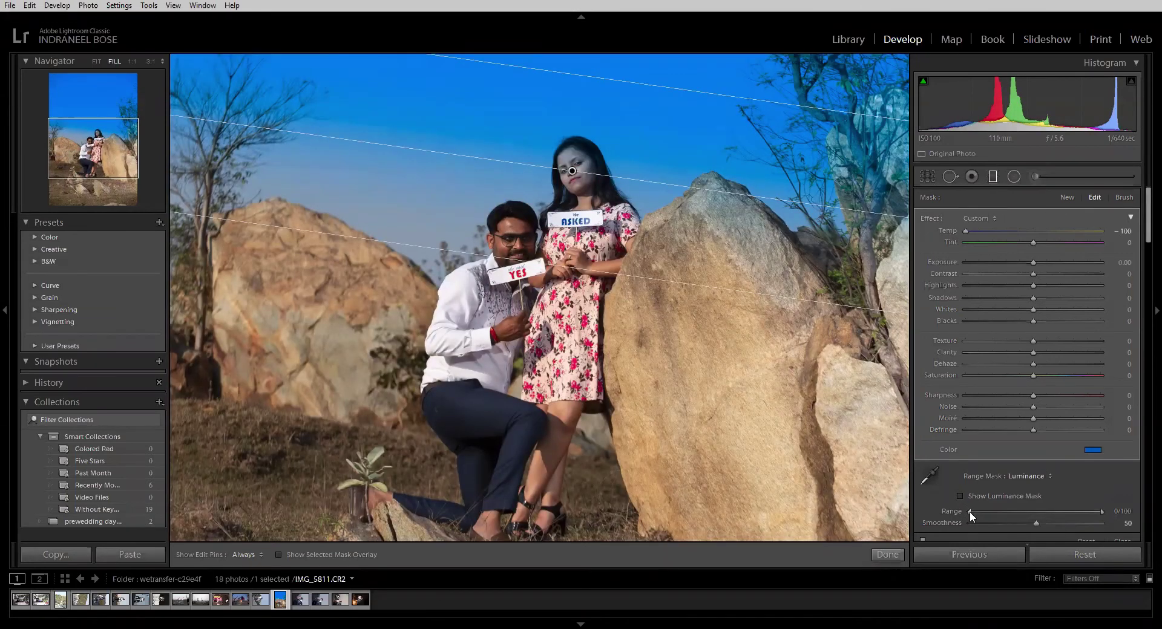
- Try a luminance Range of 24/100, set Smoothness to 93, and bring the Range to 1/100
drag(969, 511, 1001, 524)
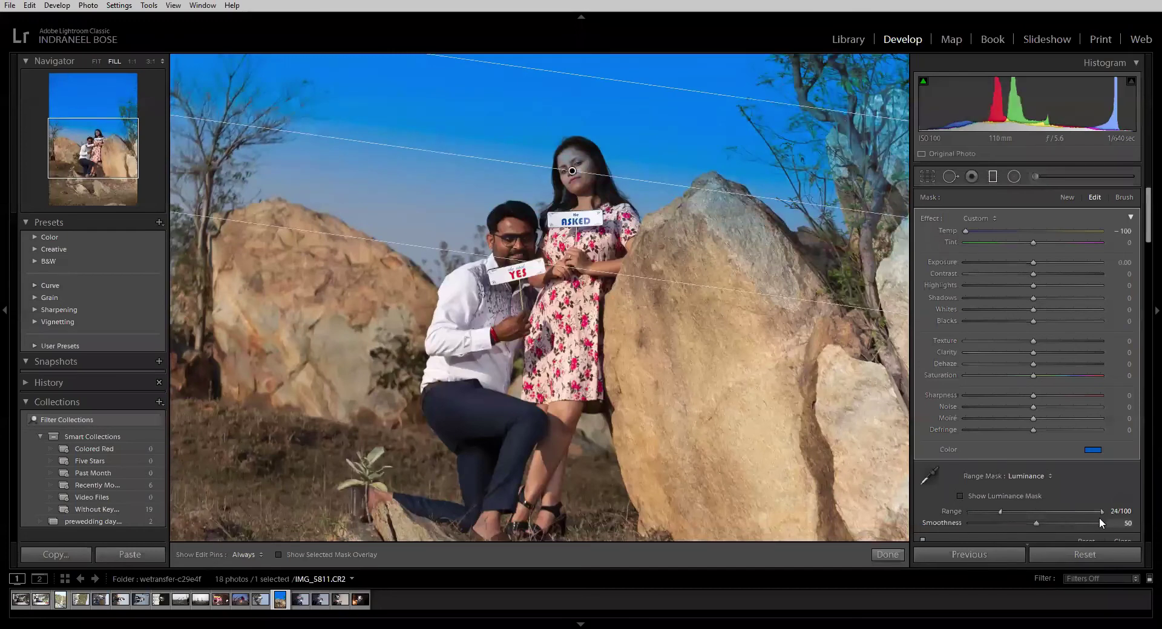
mouse_move(1099, 510)
mouse_down()
mouse_move(1028, 517)
mouse_move(1108, 513)
mouse_up()
drag(1039, 522, 1093, 532)
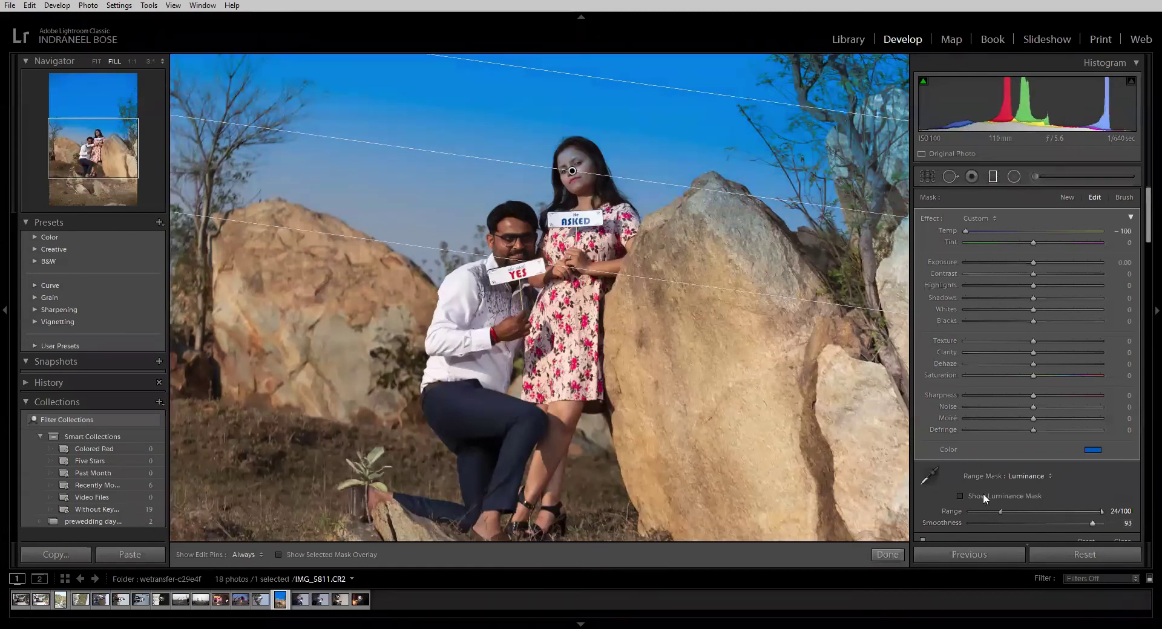
drag(1005, 510, 969, 510)
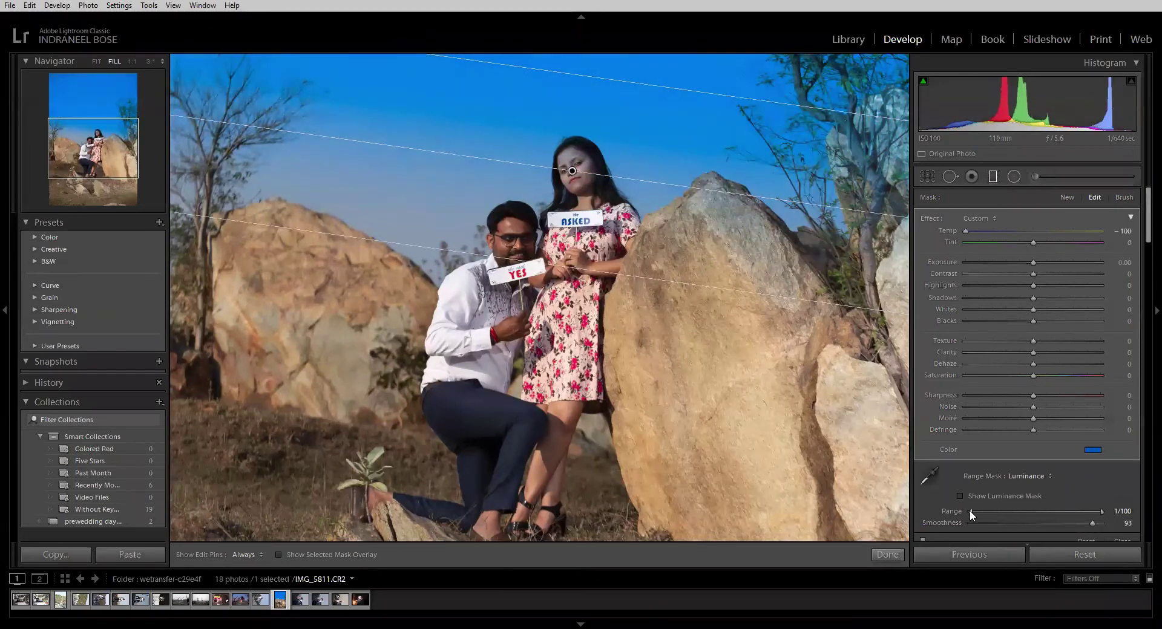
- Remove the blue tint from the sky filter by setting its colour saturation to 0
click(1095, 449)
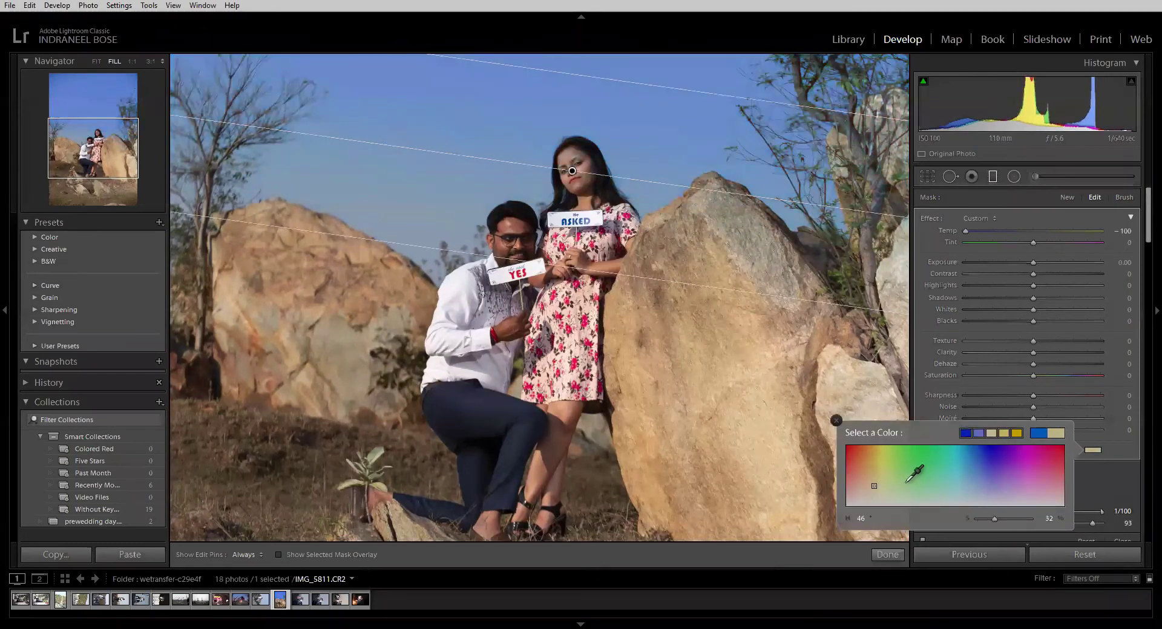
drag(870, 482, 845, 506)
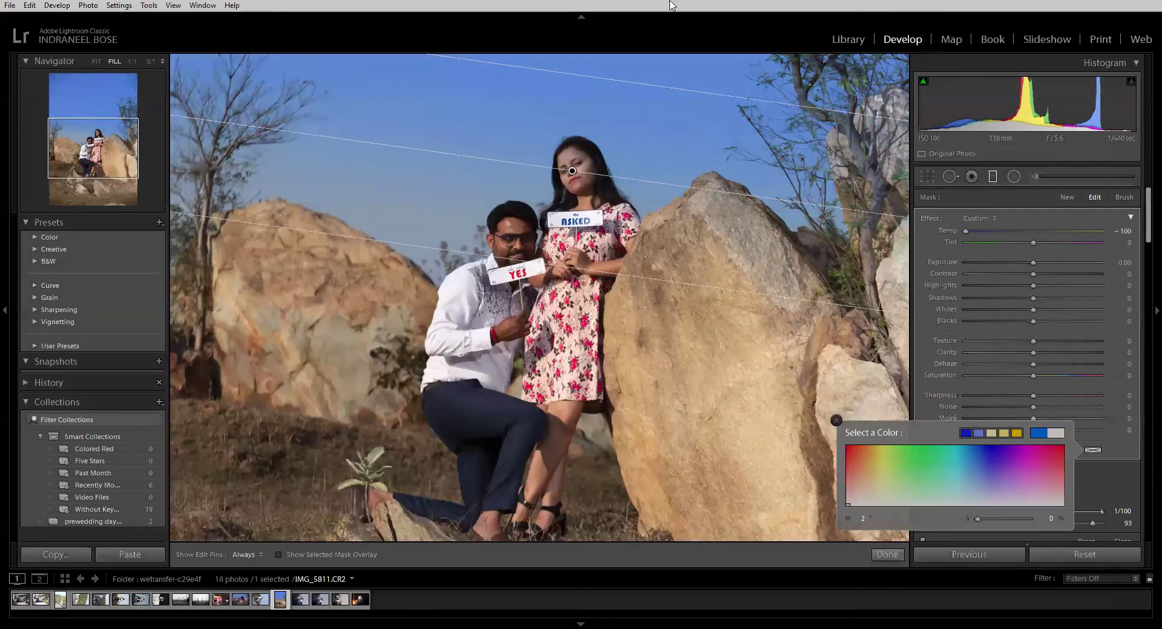
key(Escape)
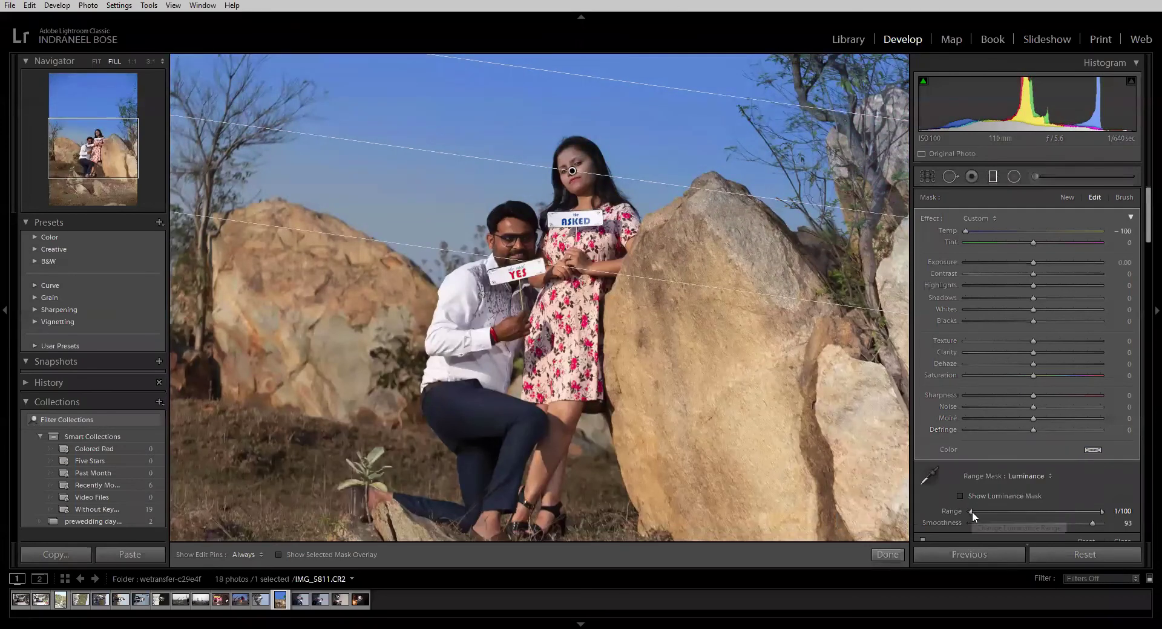
- Set the sky filter's Temp to -66 and Exposure to -0.93, and narrow its luminance Range to 44/67
drag(970, 511, 968, 511)
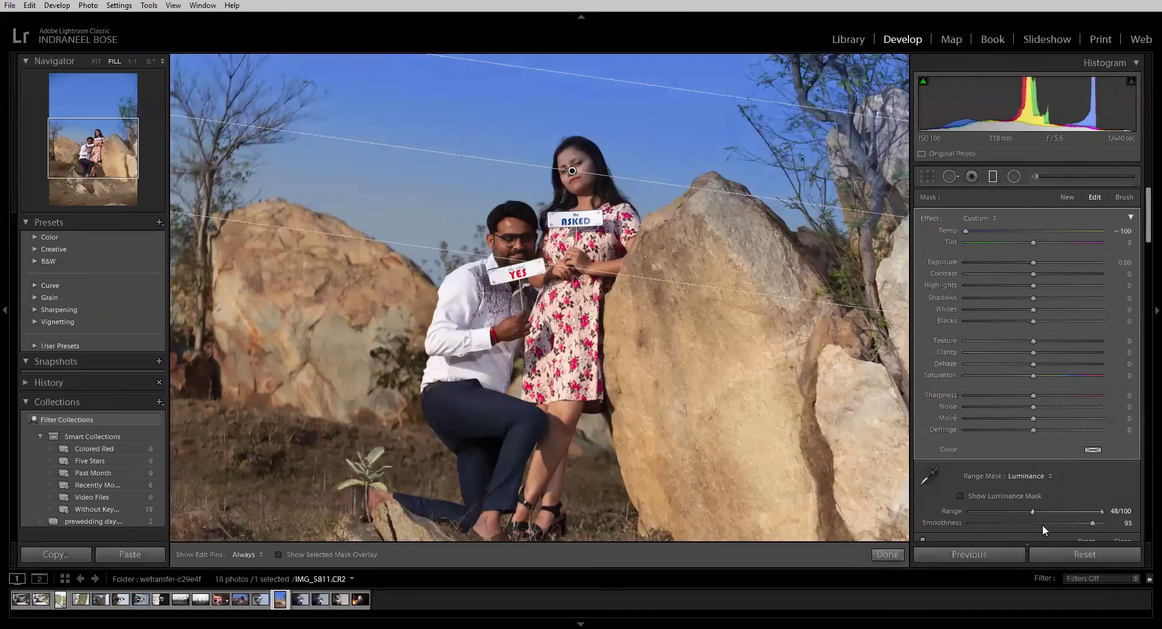
drag(969, 230, 1017, 267)
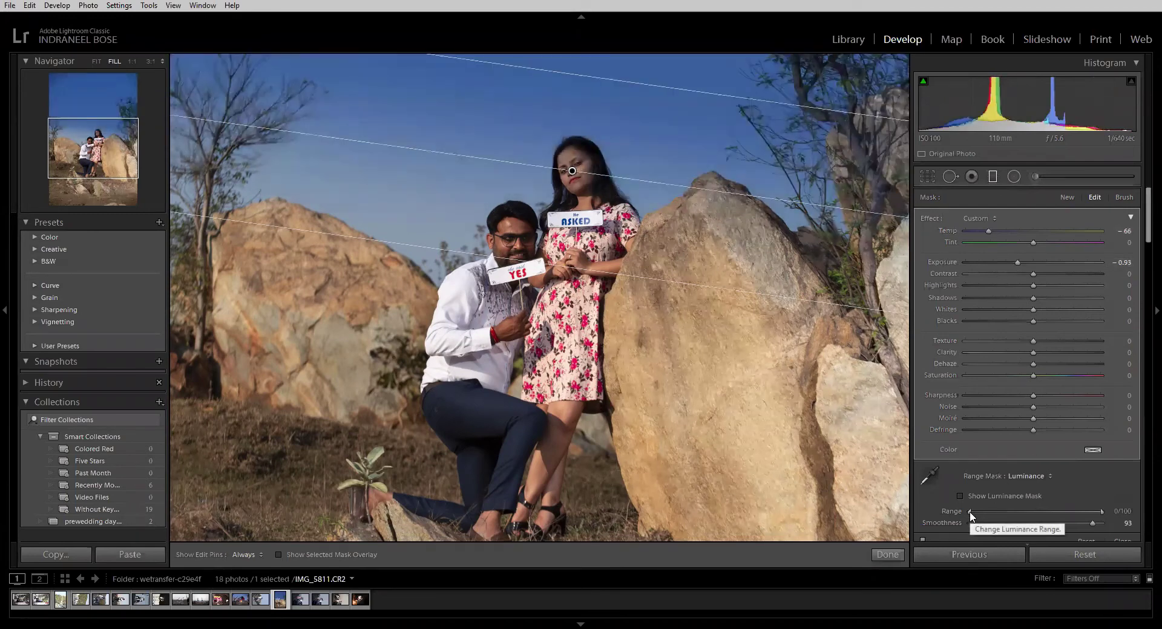
mouse_move(970, 511)
mouse_down()
mouse_move(1039, 510)
mouse_move(949, 511)
mouse_up()
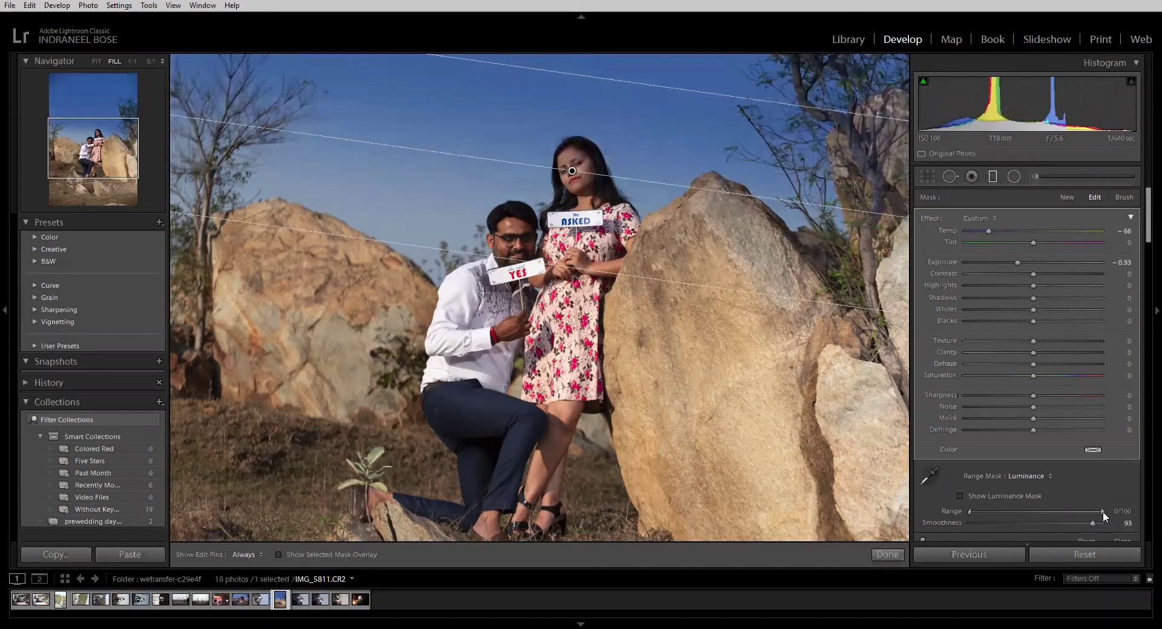
drag(1100, 511, 1129, 513)
drag(967, 511, 1025, 517)
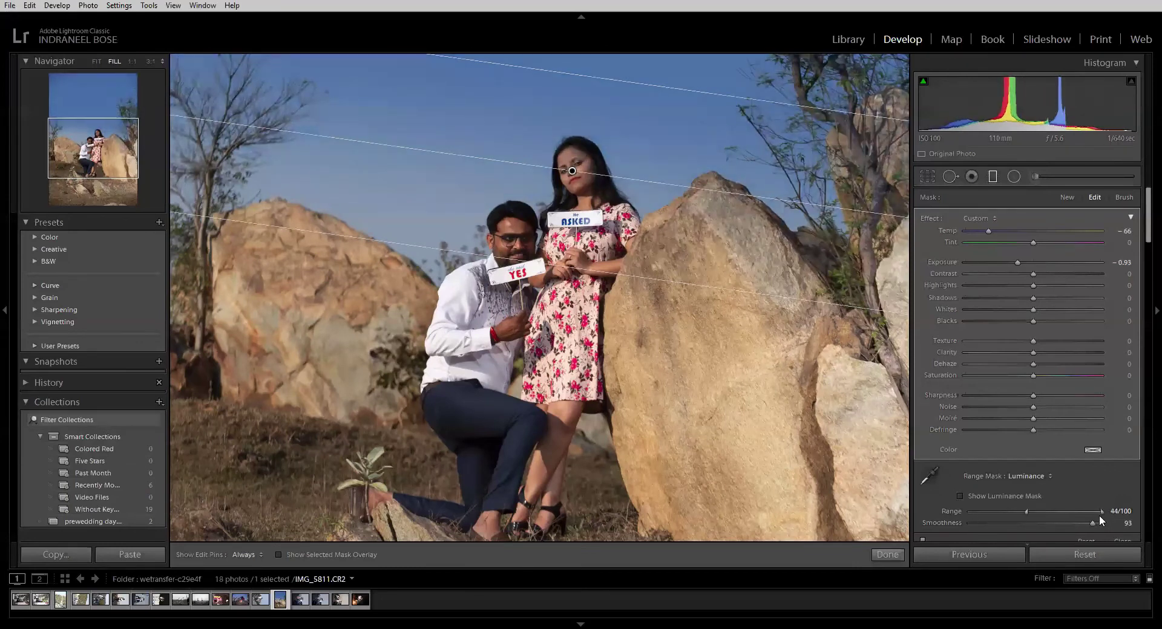
drag(1100, 512, 1058, 514)
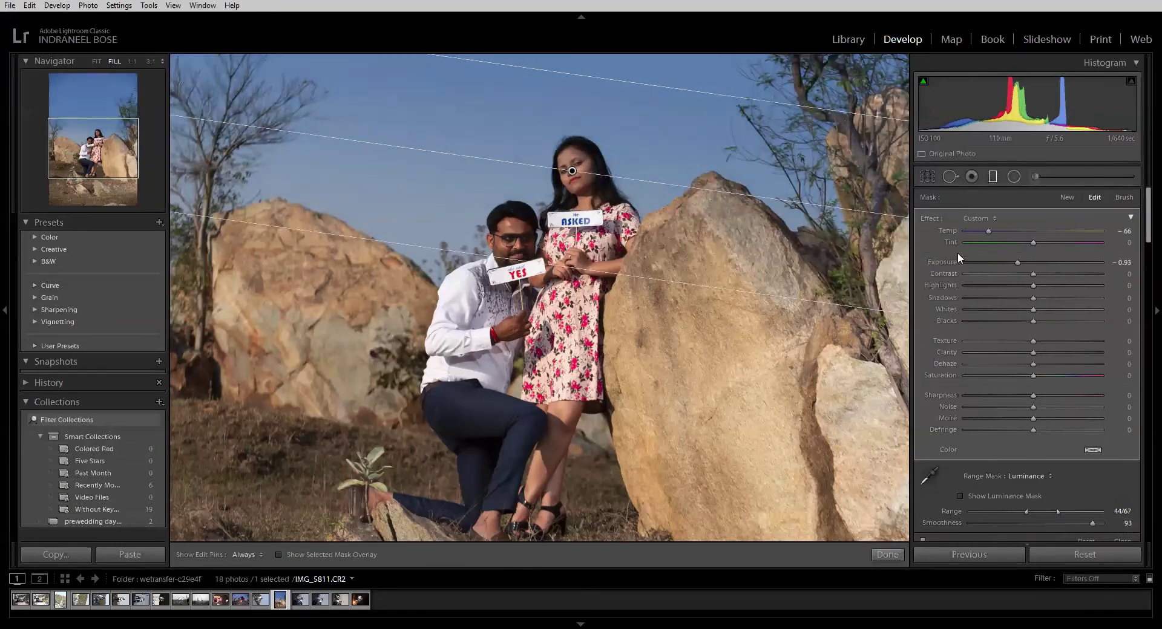
- Set the sky filter's Temp to -100, show the luminance mask, and widen its Range to 4/100
drag(979, 231, 964, 232)
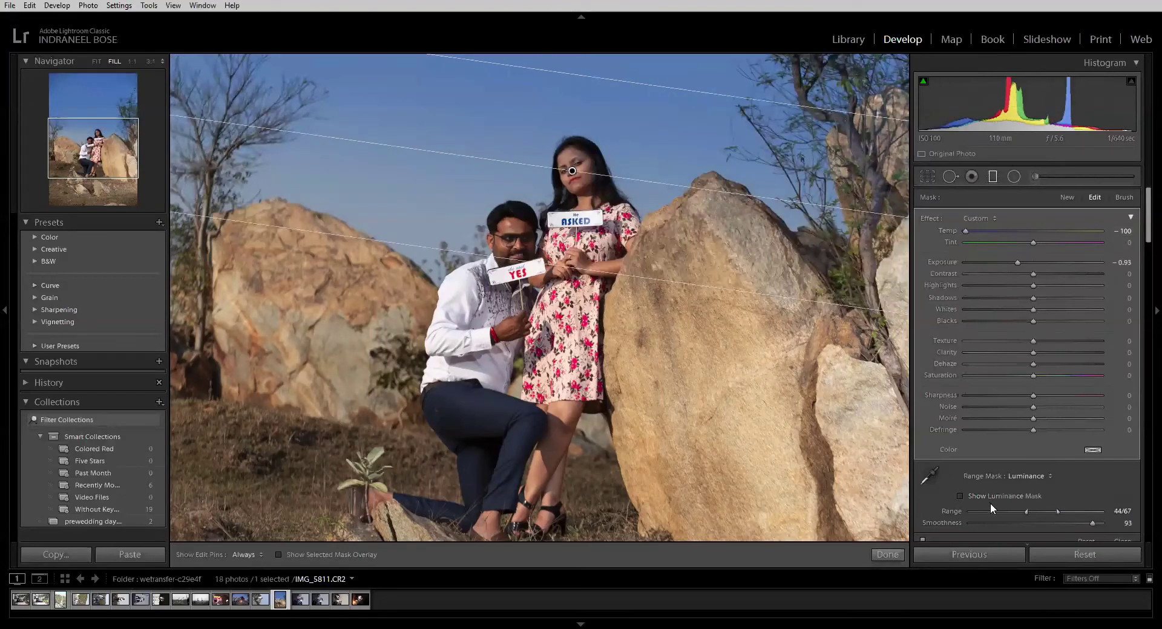
click(958, 497)
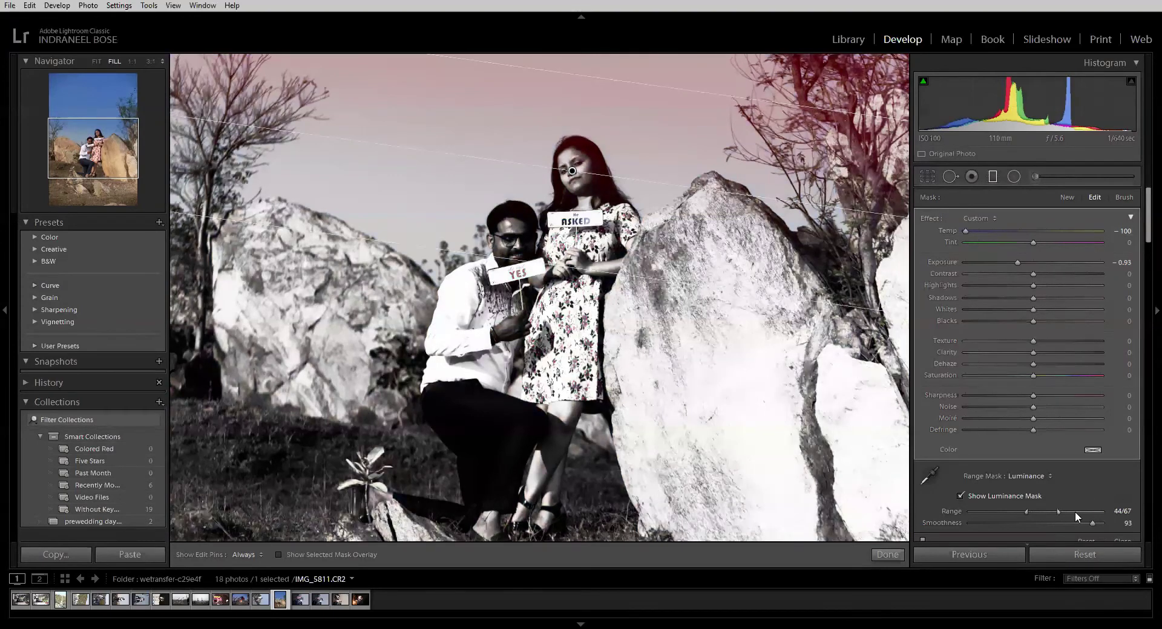
drag(1060, 510, 1107, 517)
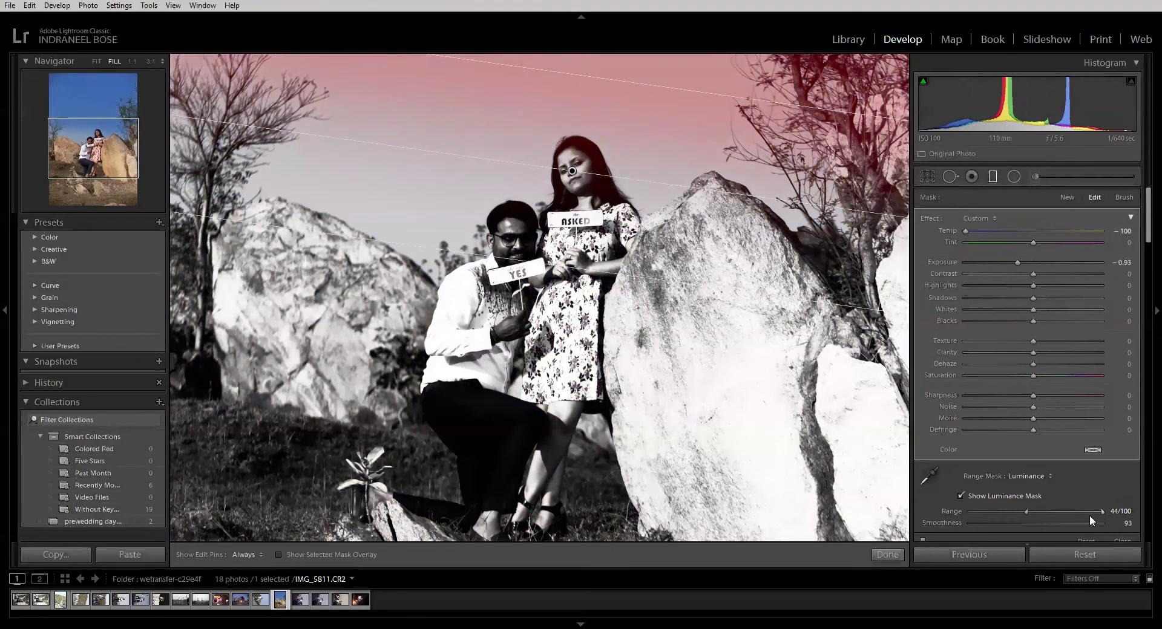
drag(996, 510, 973, 509)
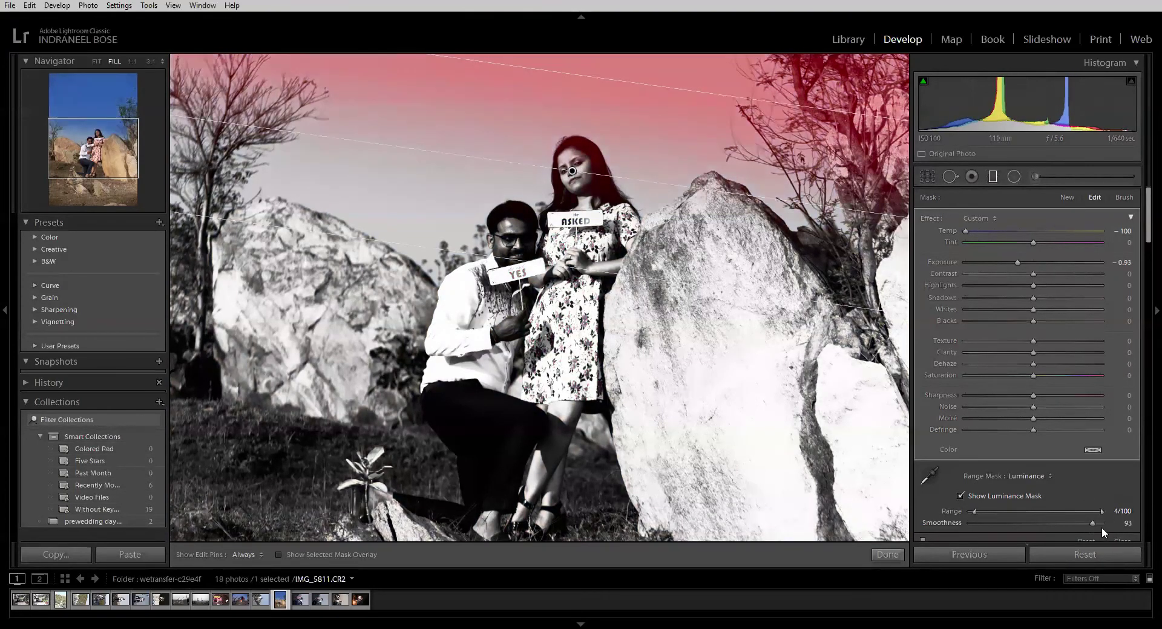
- Try Smoothness 12 with a luminance Range of 31/61, hide the mask, and set Smoothness to 100 and Range to 6/85
drag(1089, 524, 982, 525)
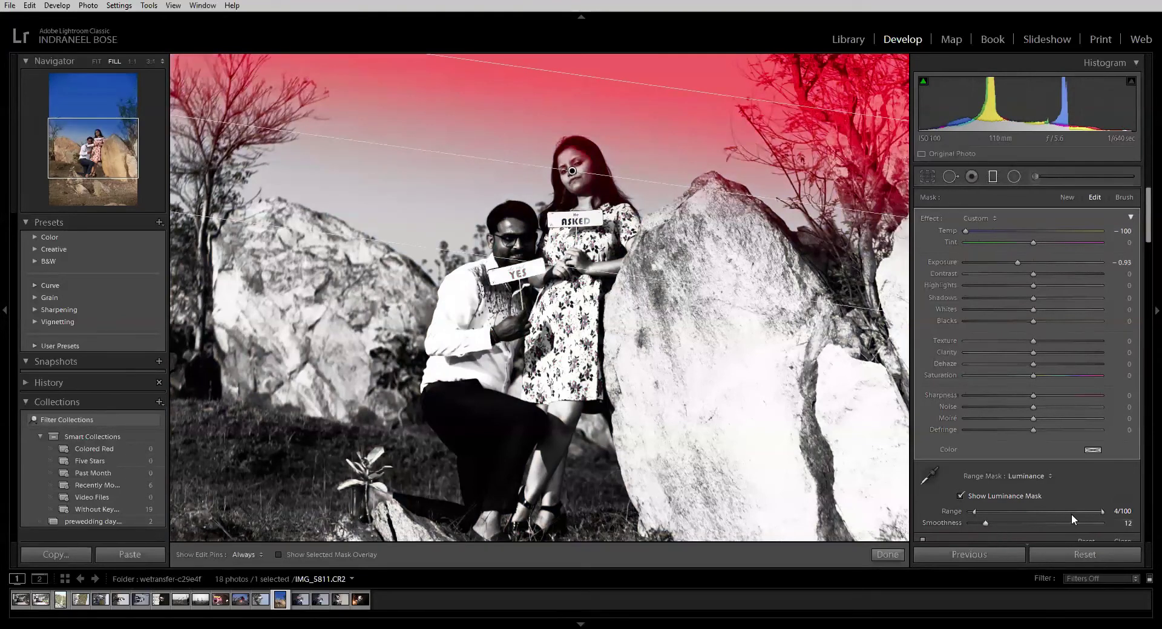
drag(1100, 512, 1011, 511)
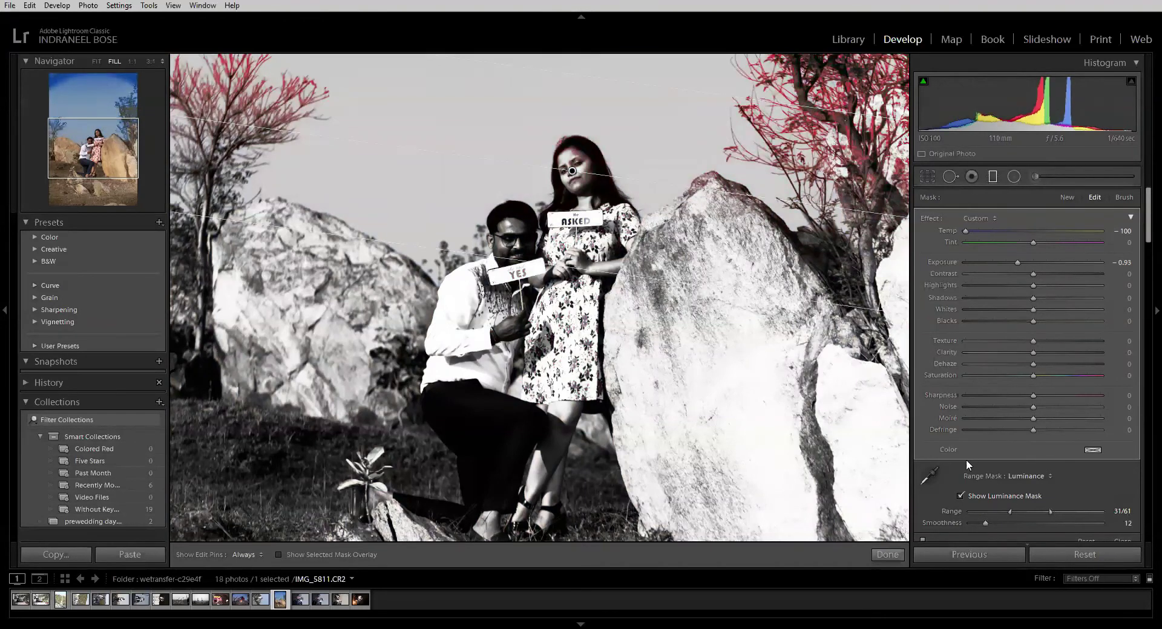
click(961, 496)
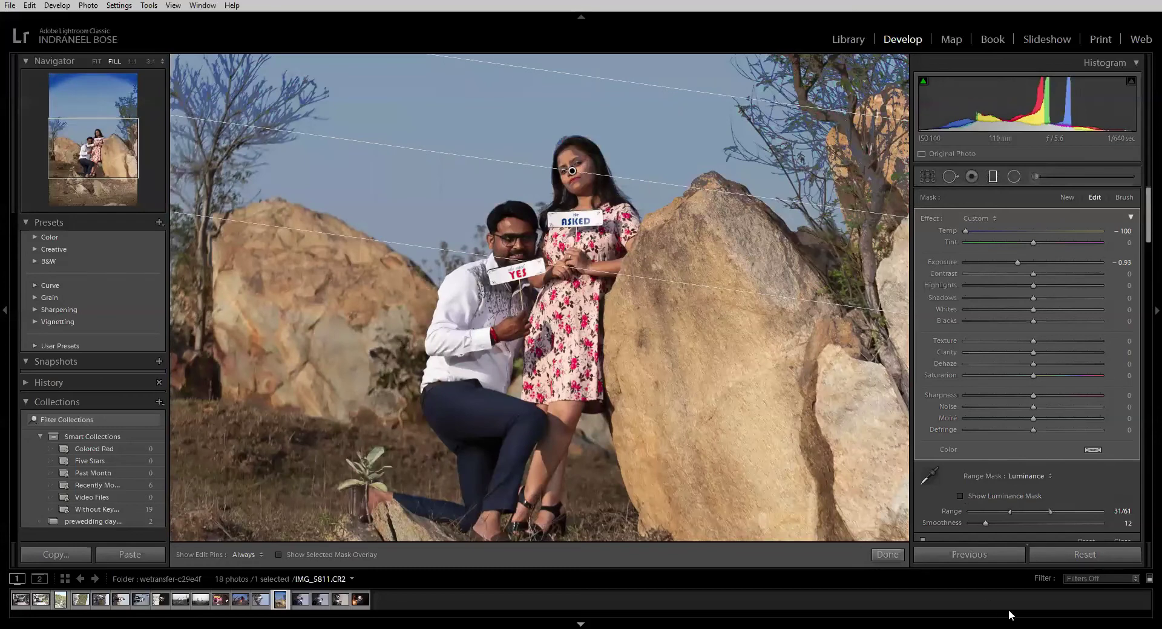
drag(1033, 532, 1114, 532)
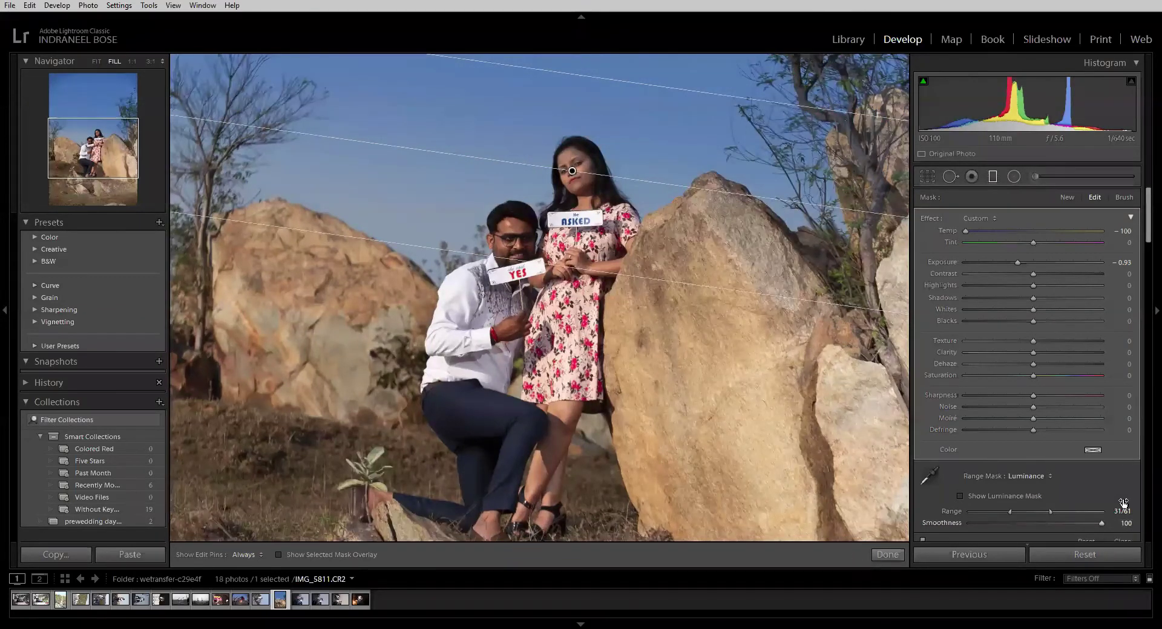
drag(1052, 511, 976, 512)
- Switch the sky filter's Range Mask to Color, turn it Off for comparison, and set it back to Color
click(1014, 477)
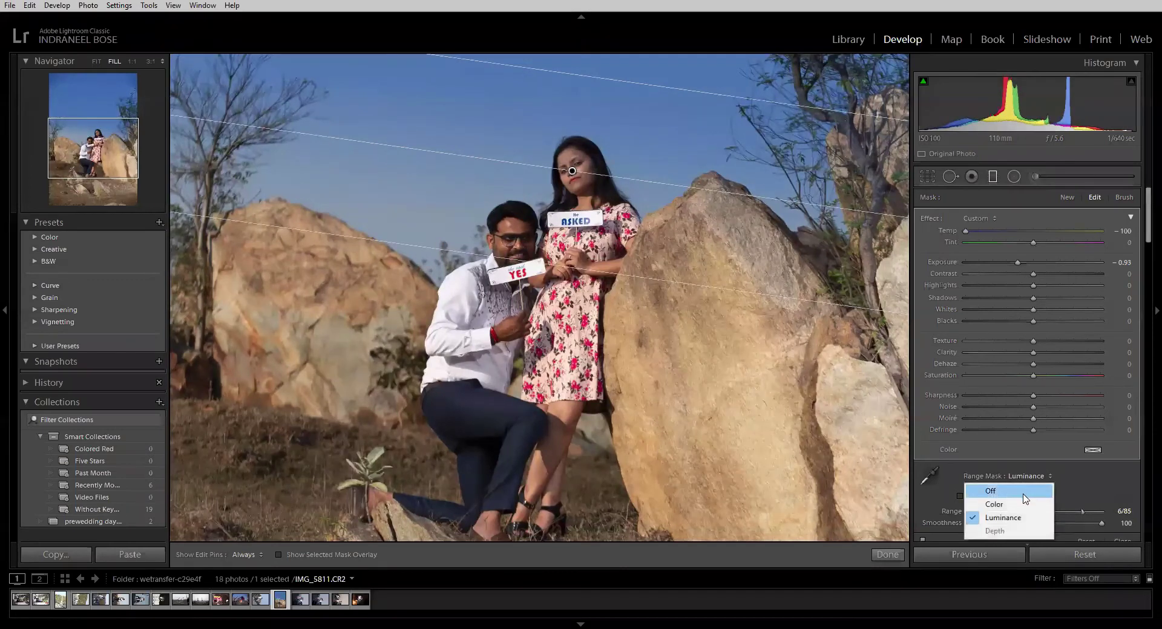
click(1002, 503)
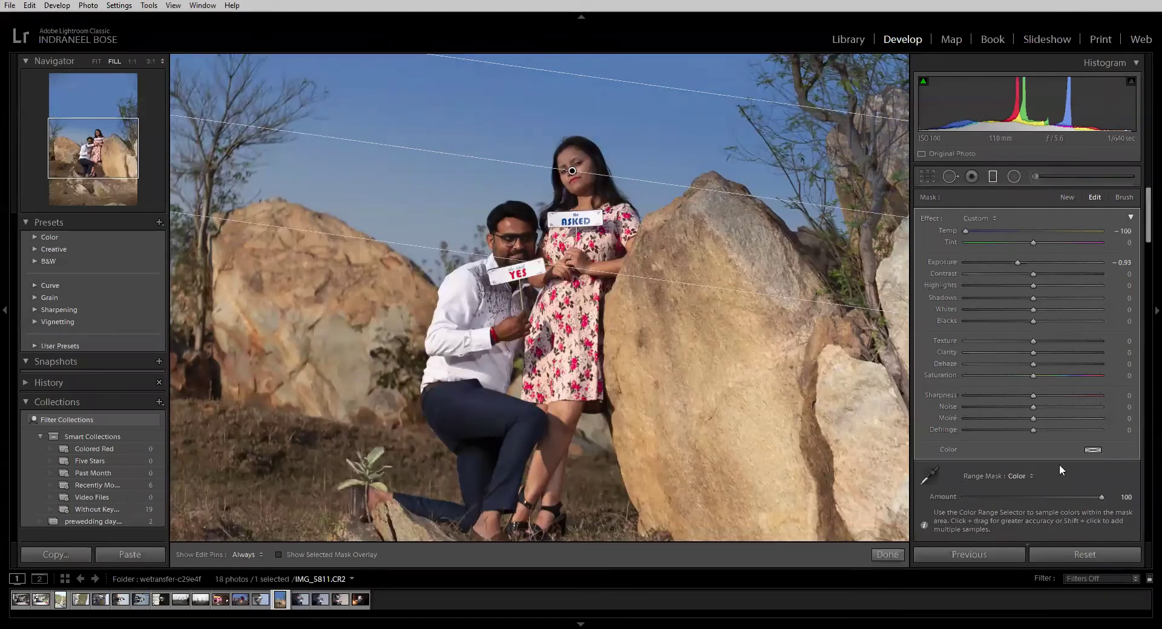
click(1092, 451)
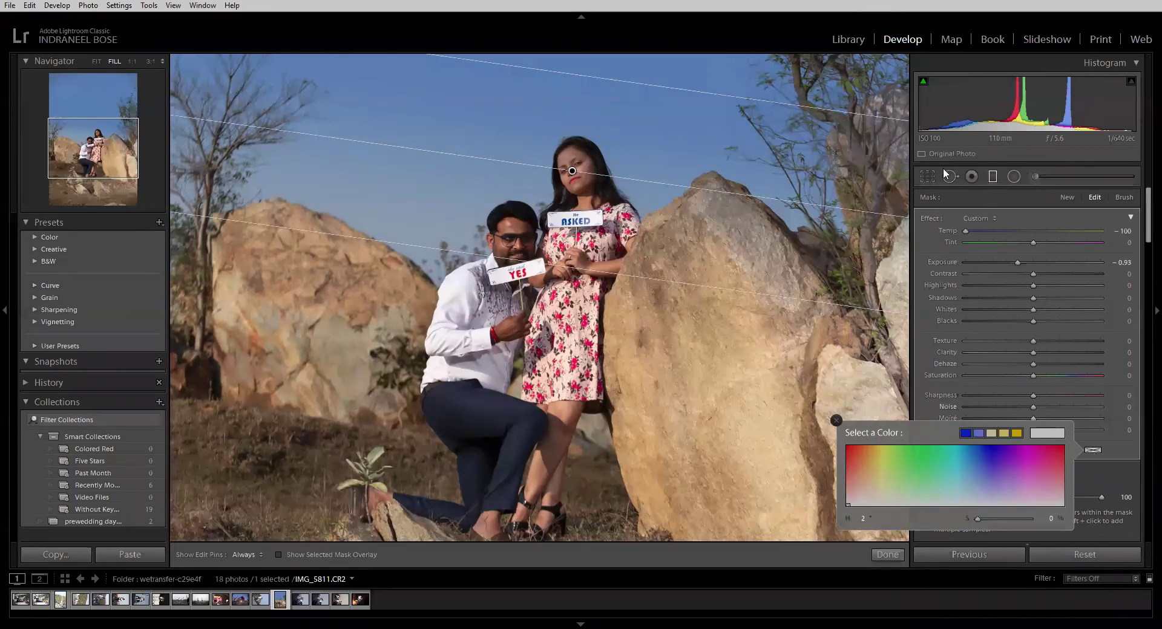
key(Escape)
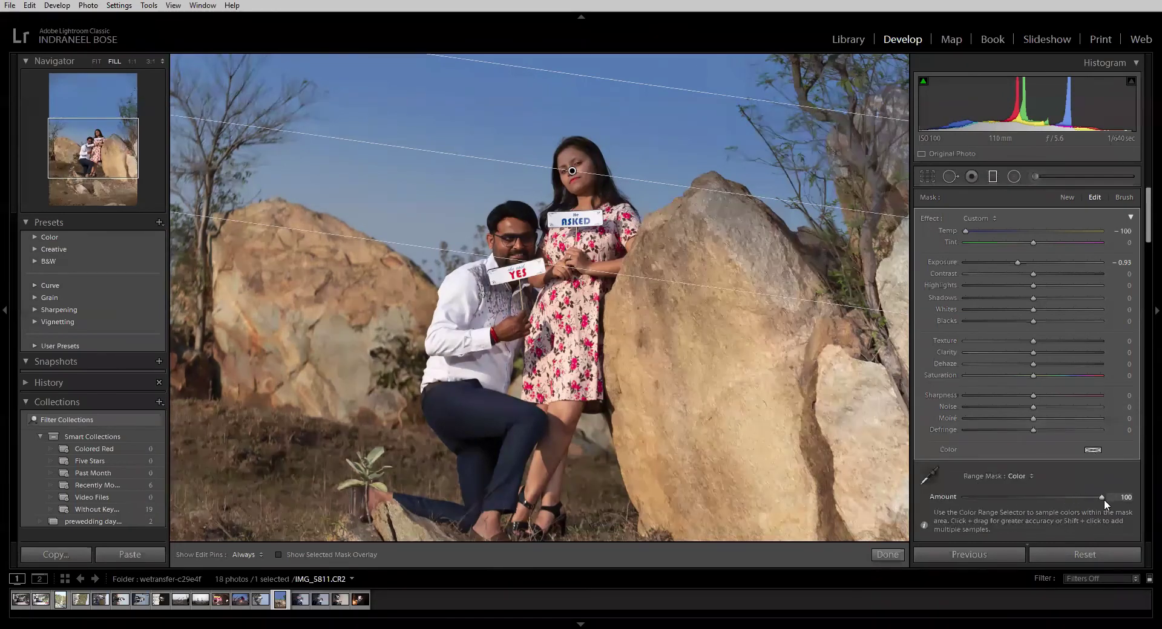
click(1017, 479)
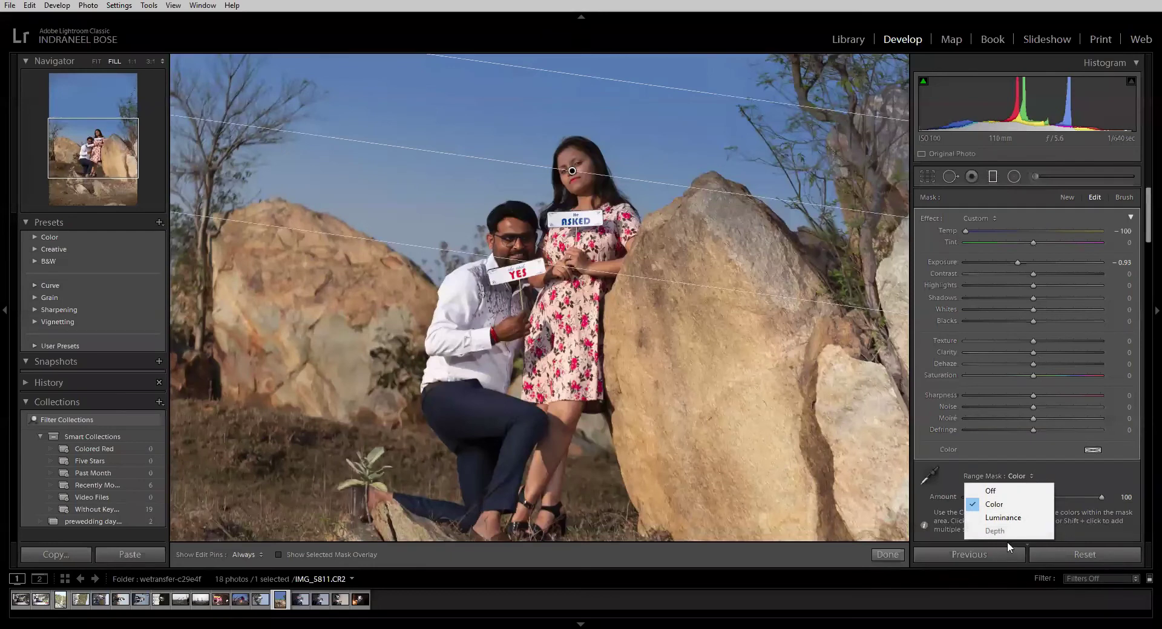
click(1002, 492)
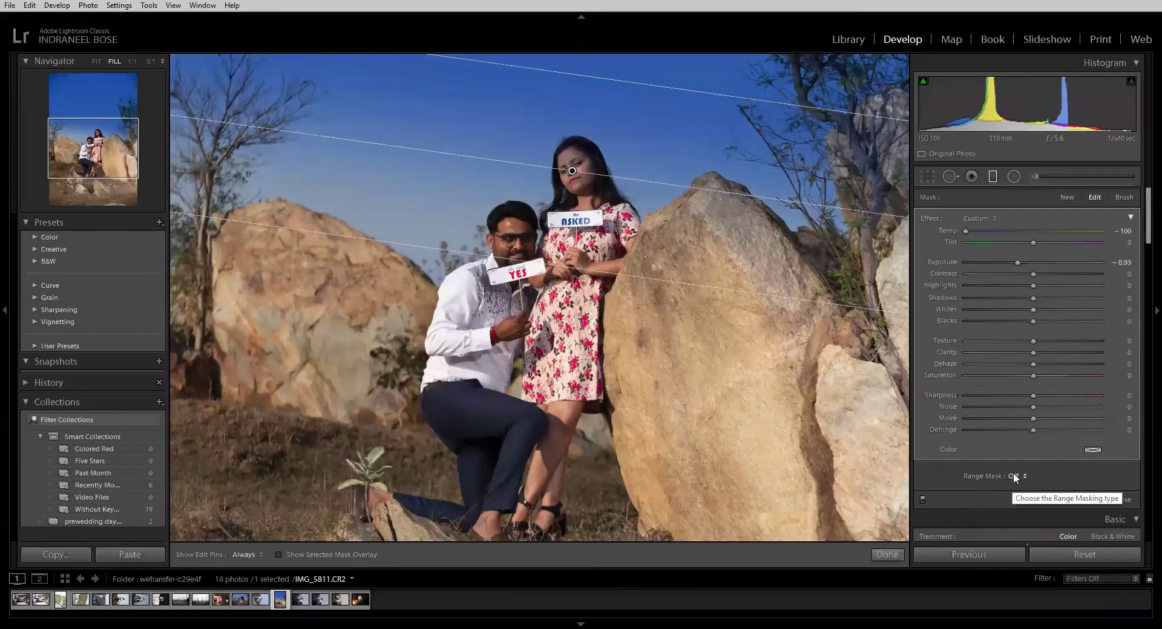
click(1014, 477)
click(997, 505)
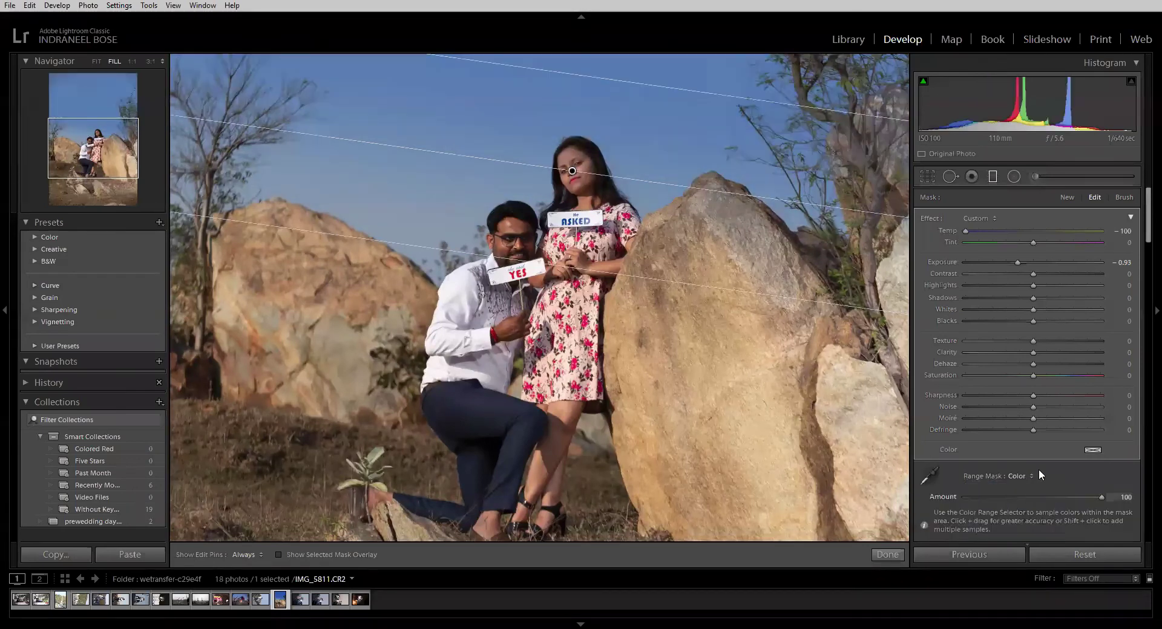
- Tint the sky filter red with hue 347 and saturation 100, and set Sharpness to 88 and the Range Mask Amount to 95
click(1092, 451)
click(1025, 465)
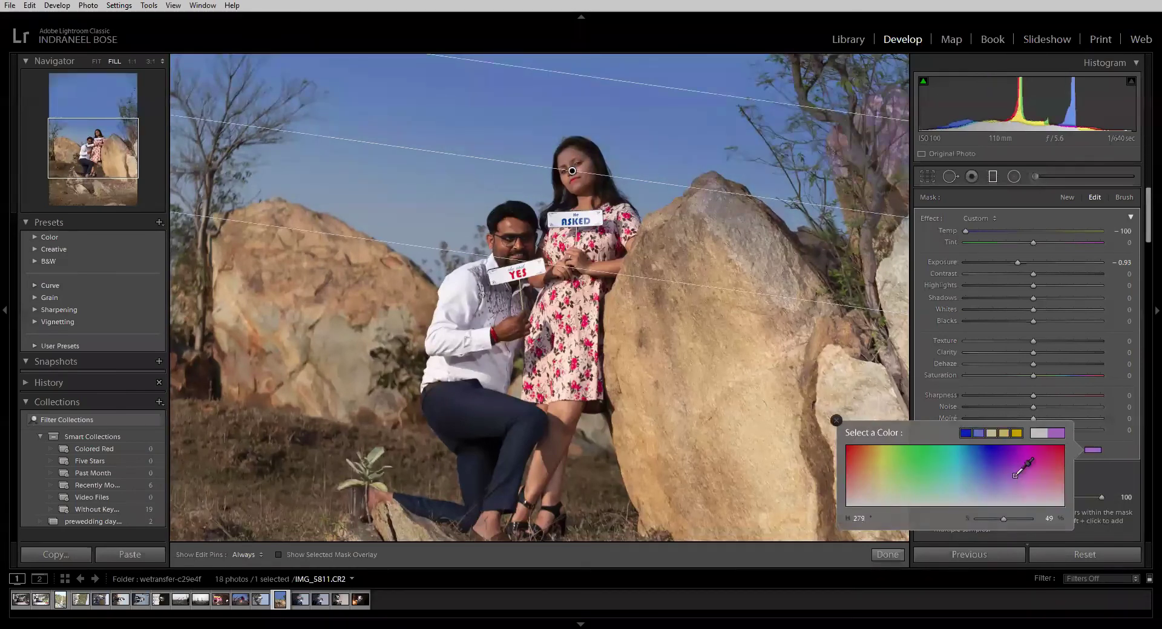
click(1056, 434)
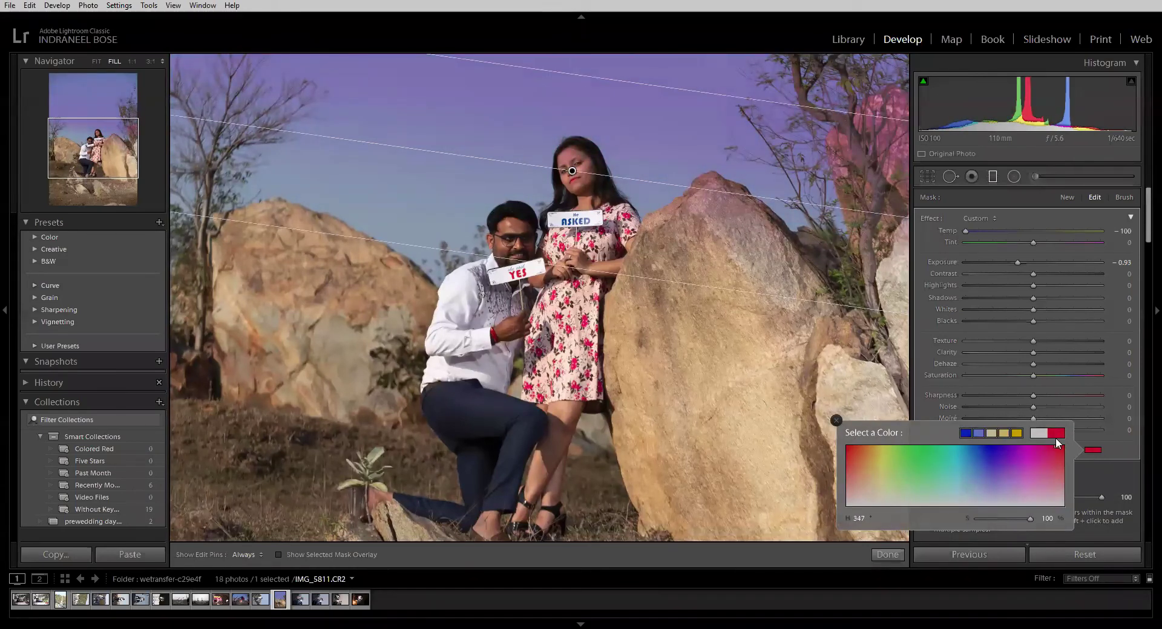
click(1092, 398)
mouse_move(1102, 498)
mouse_down()
mouse_move(961, 514)
mouse_move(1092, 507)
mouse_up()
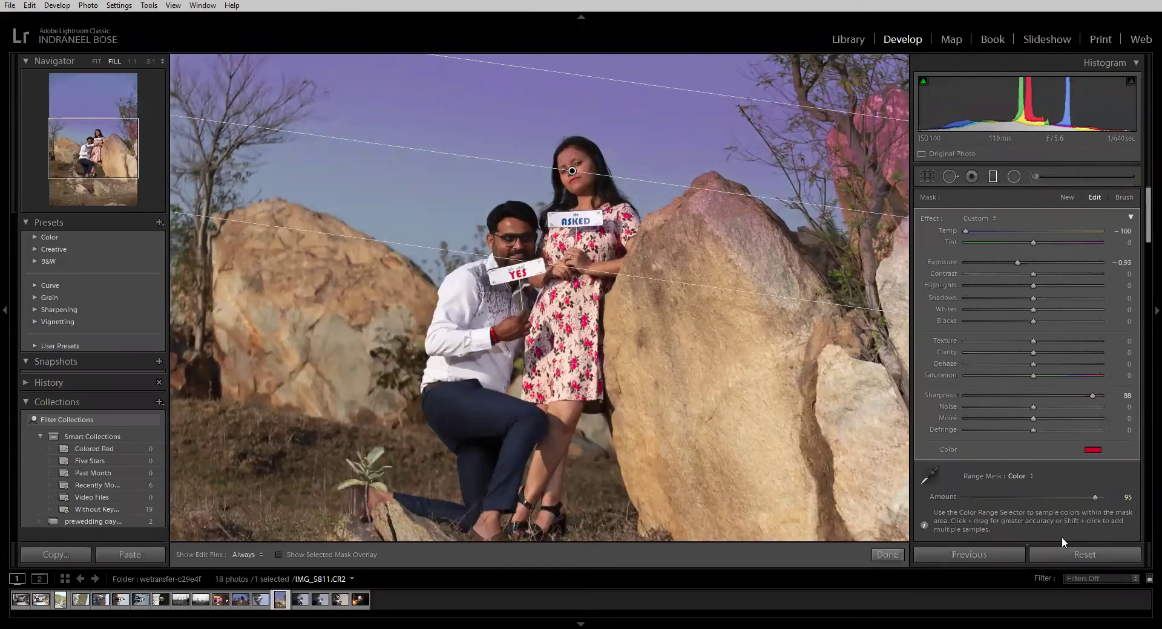
- Reset all of the photo's Develop settings and close the Graduated Filter tool
click(1086, 556)
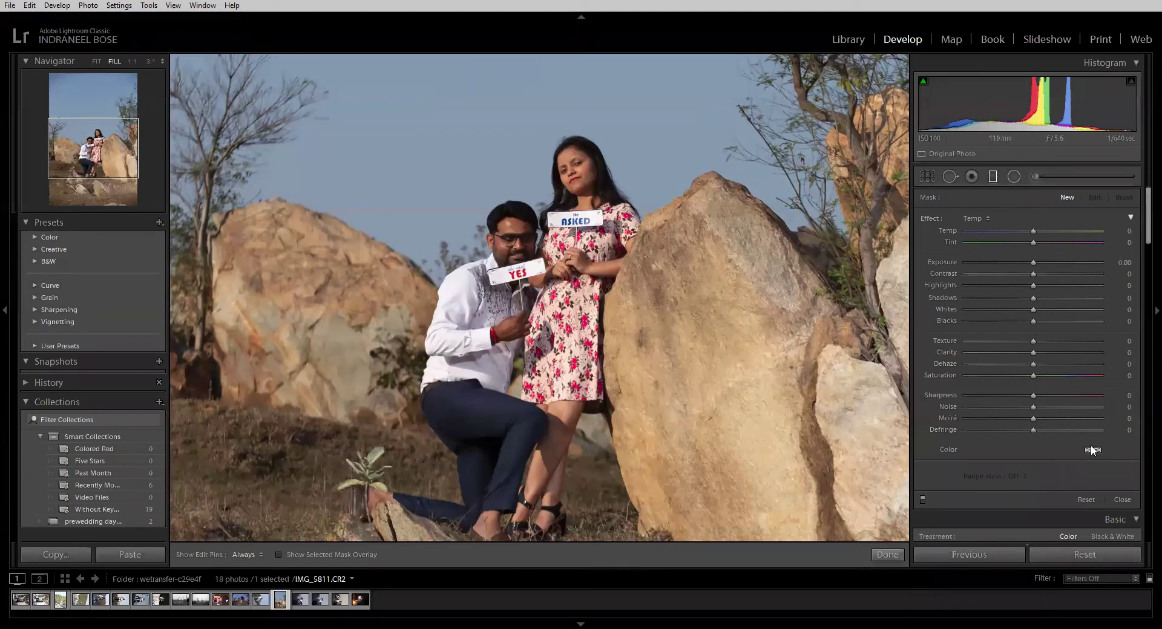
click(993, 177)
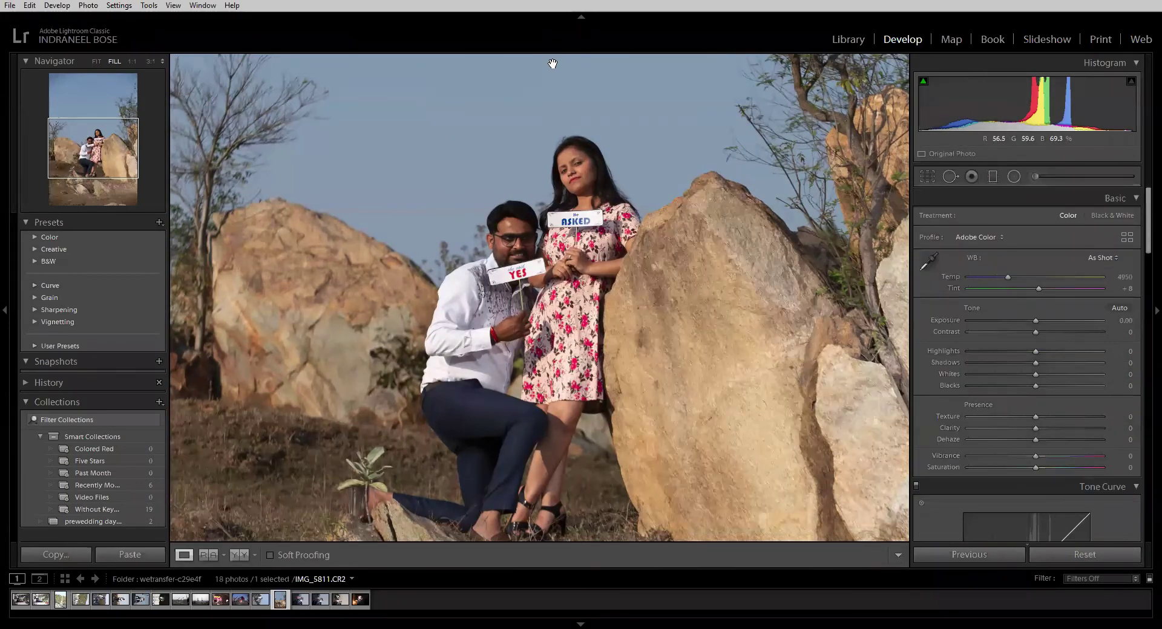
- Draw a nearly horizontal graduated filter from the upper sky down to the YES sign and open its colour picker
click(991, 176)
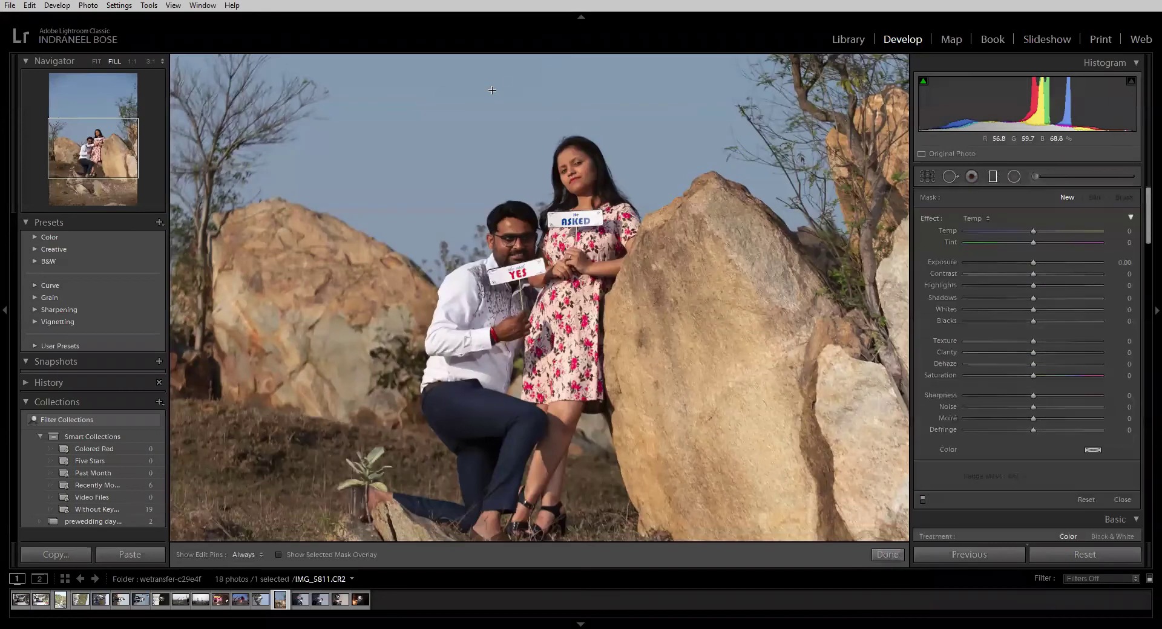
drag(539, 64, 539, 275)
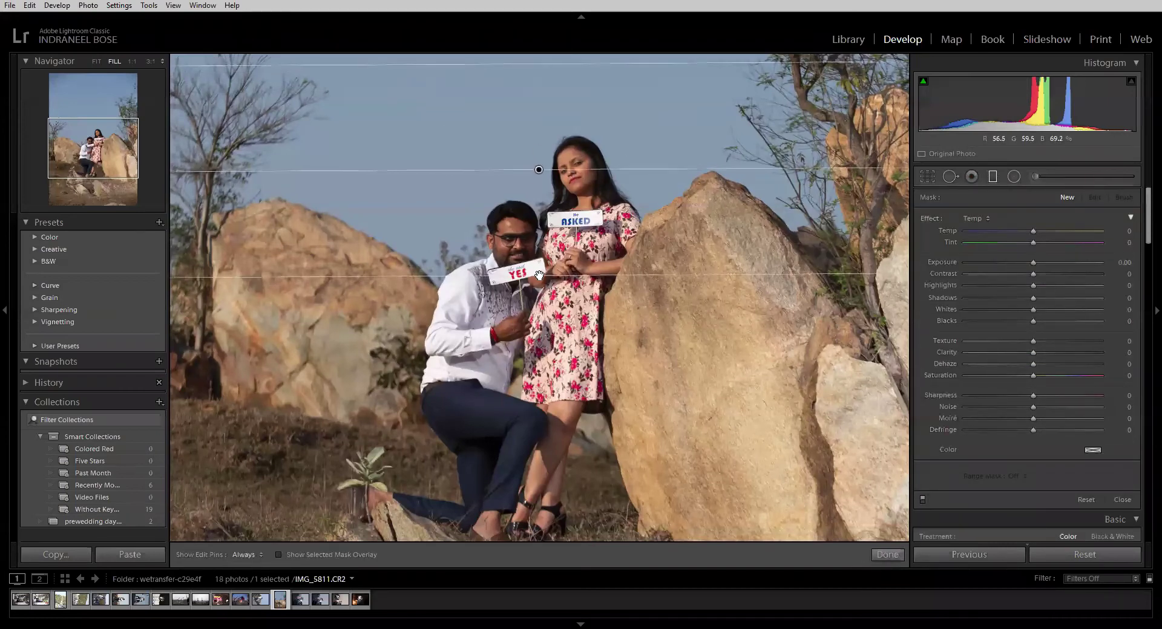
click(1092, 450)
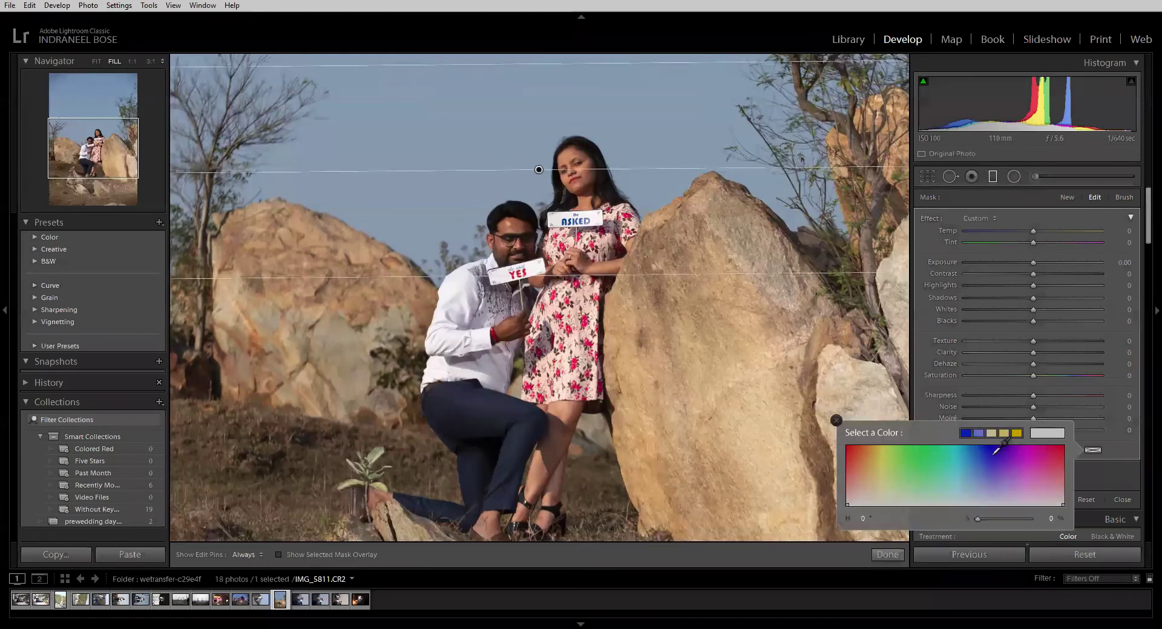
- Tint the graduated filter over the sky green, then try an exposure increase and undo it
mouse_move(1002, 449)
mouse_down()
mouse_move(1056, 484)
mouse_move(1068, 460)
mouse_move(906, 458)
mouse_up()
click(495, 5)
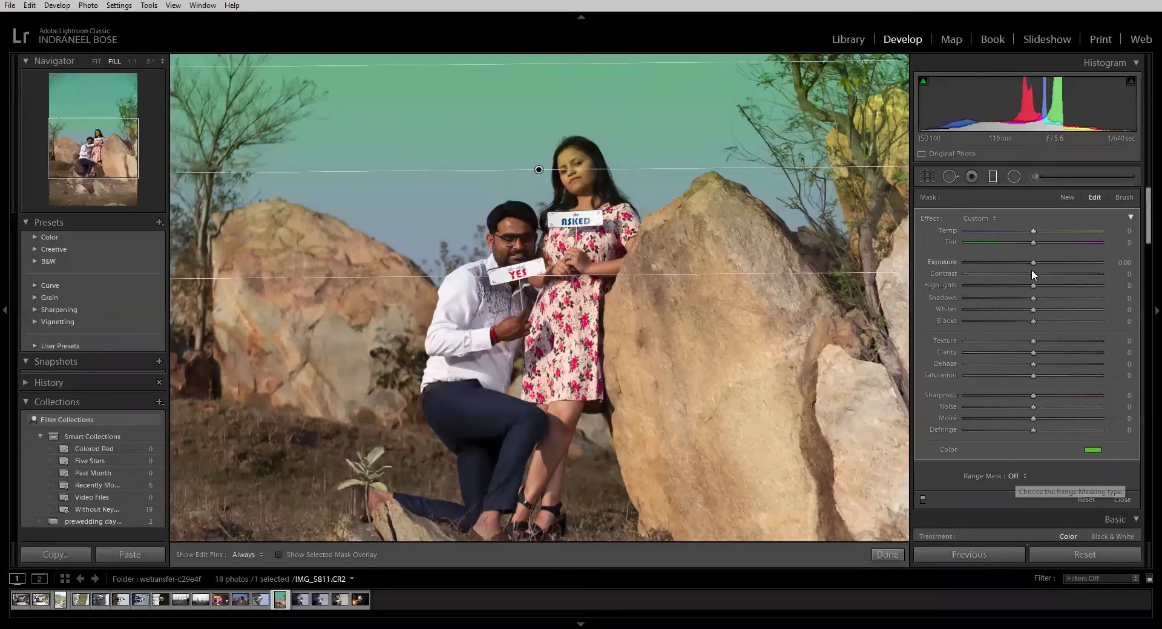
mouse_move(1033, 264)
mouse_down()
mouse_move(995, 266)
mouse_move(1062, 266)
mouse_move(994, 264)
mouse_move(1051, 263)
mouse_up()
key(ctrl+z)
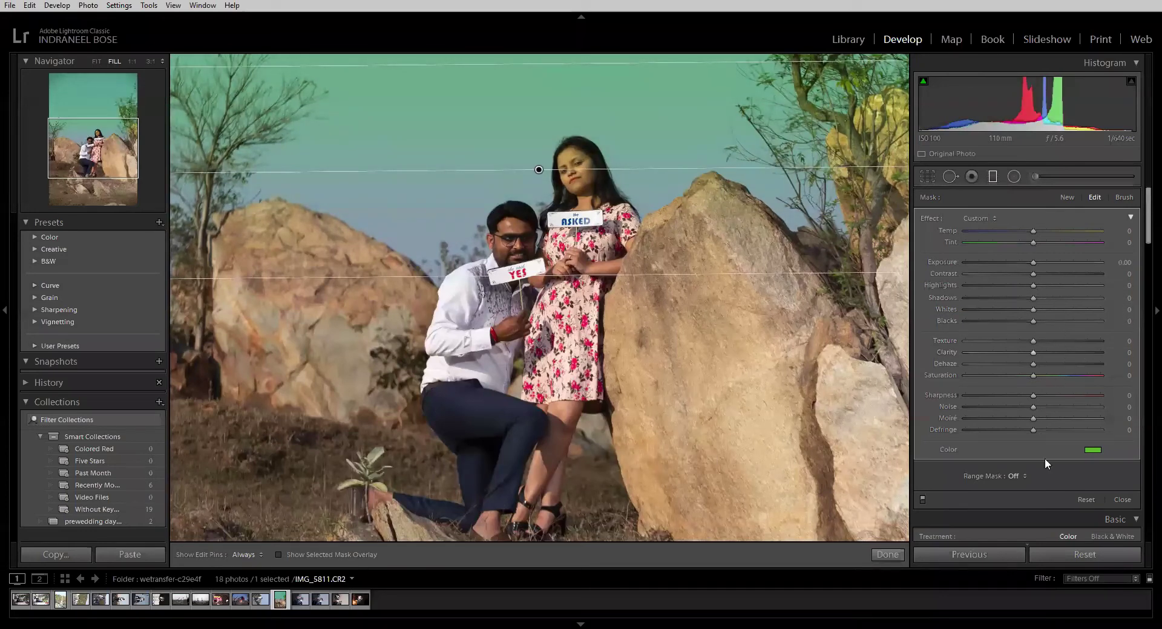
- Set the graduated filter's range mask to Color and remove the filter's green tint
click(1017, 475)
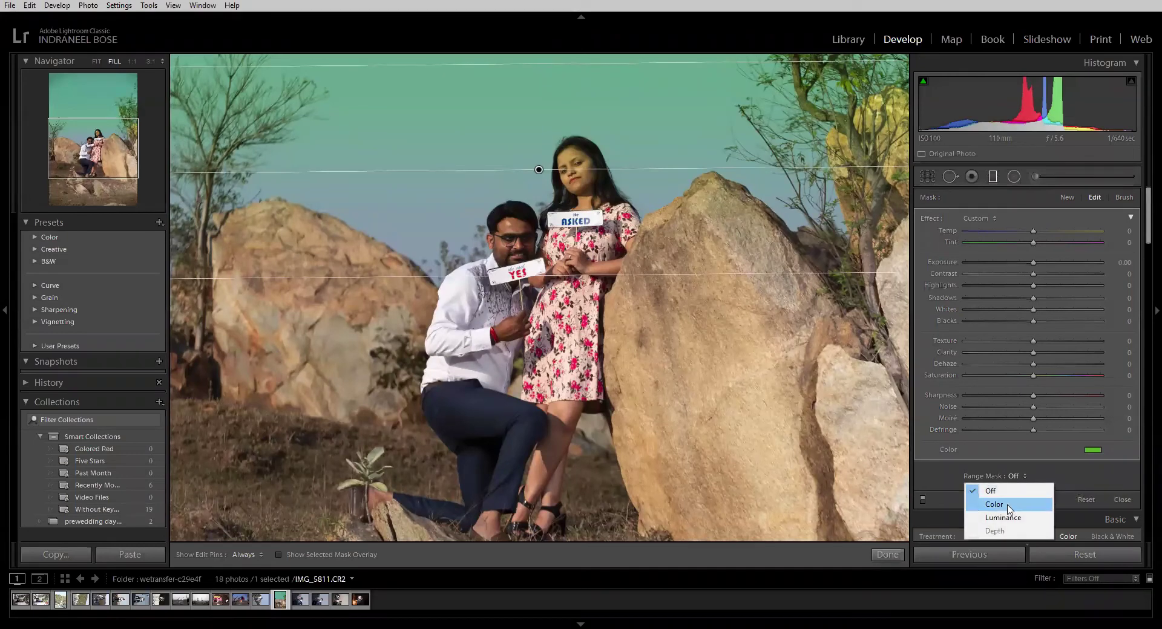
click(1007, 504)
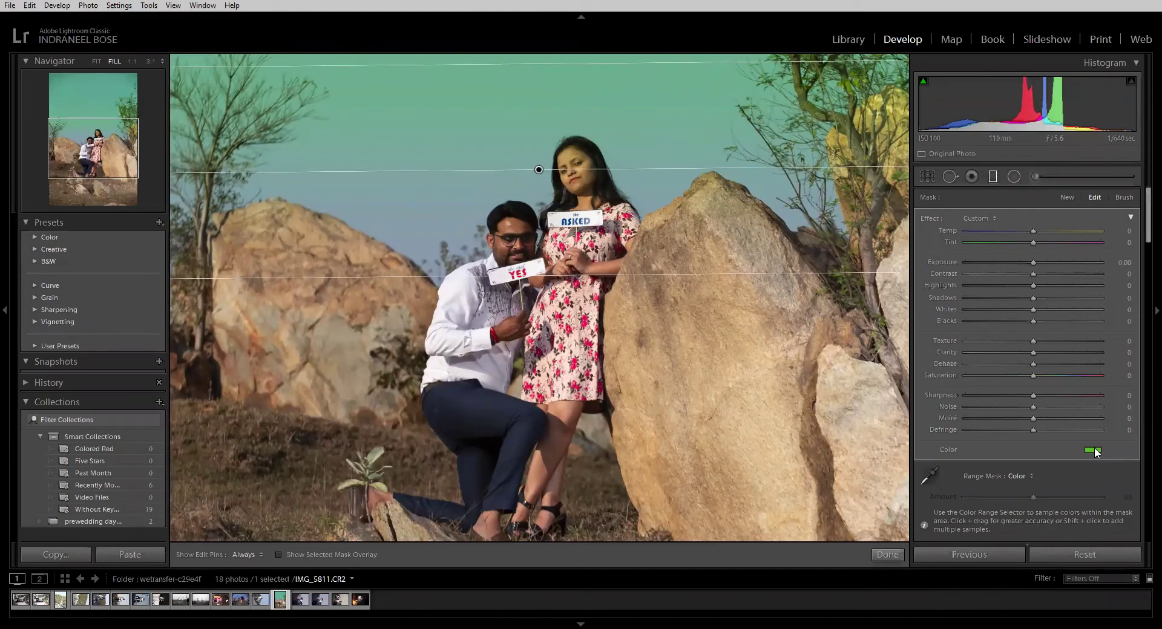
click(1093, 450)
drag(862, 487, 829, 519)
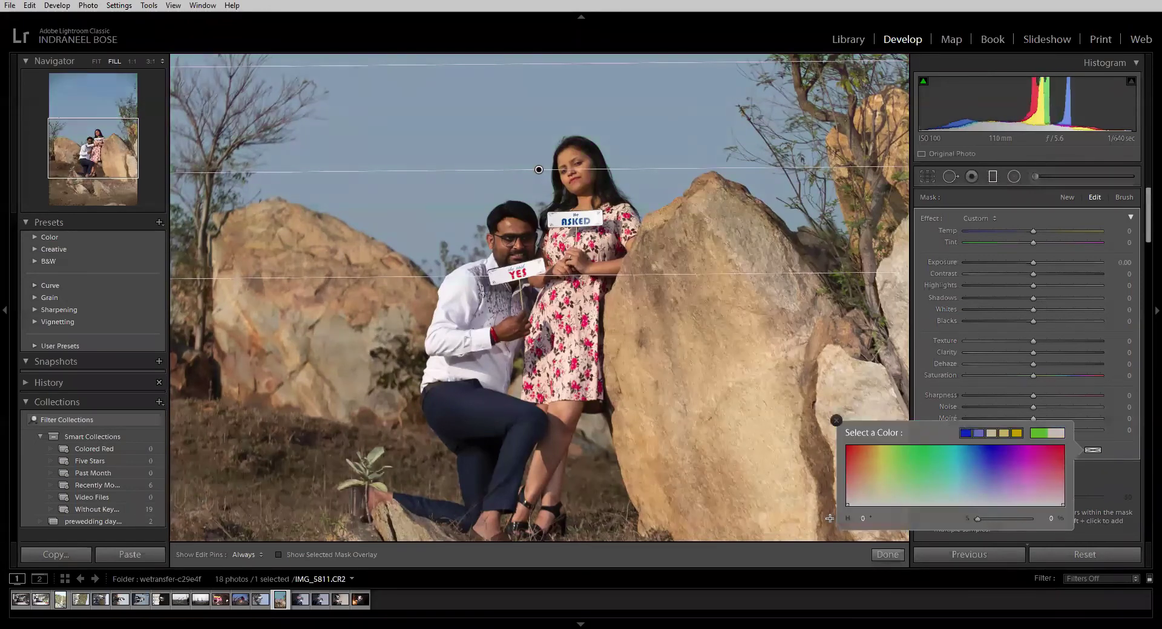
click(1125, 484)
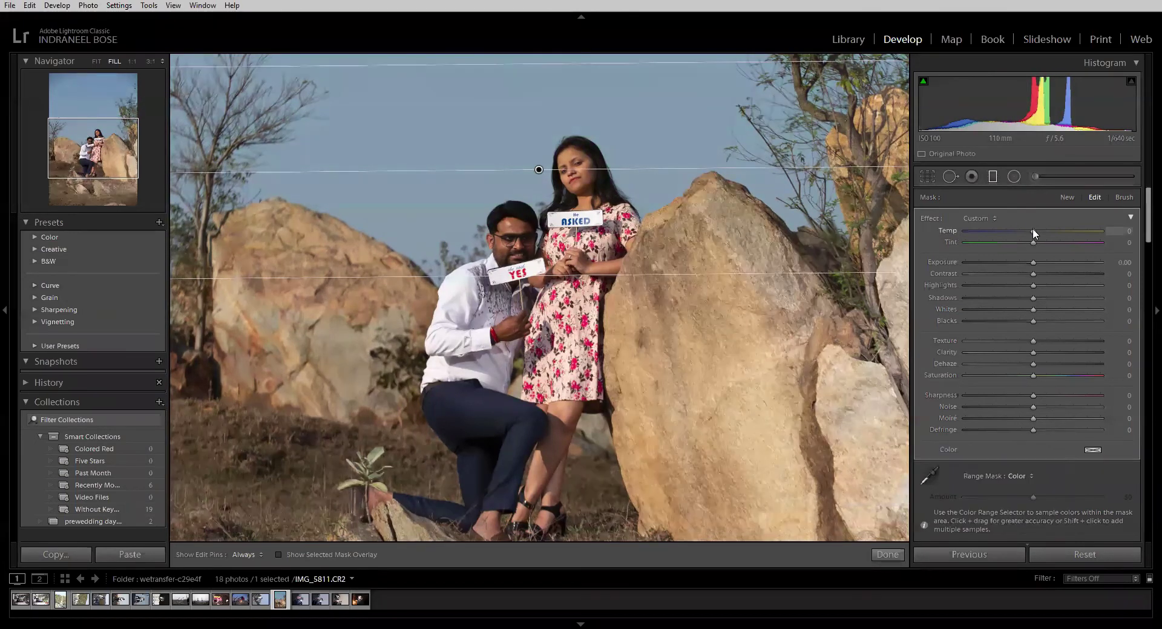
- Set the graduated filter's Temp to -100 and give it a teal-green color tint
drag(1033, 232, 949, 278)
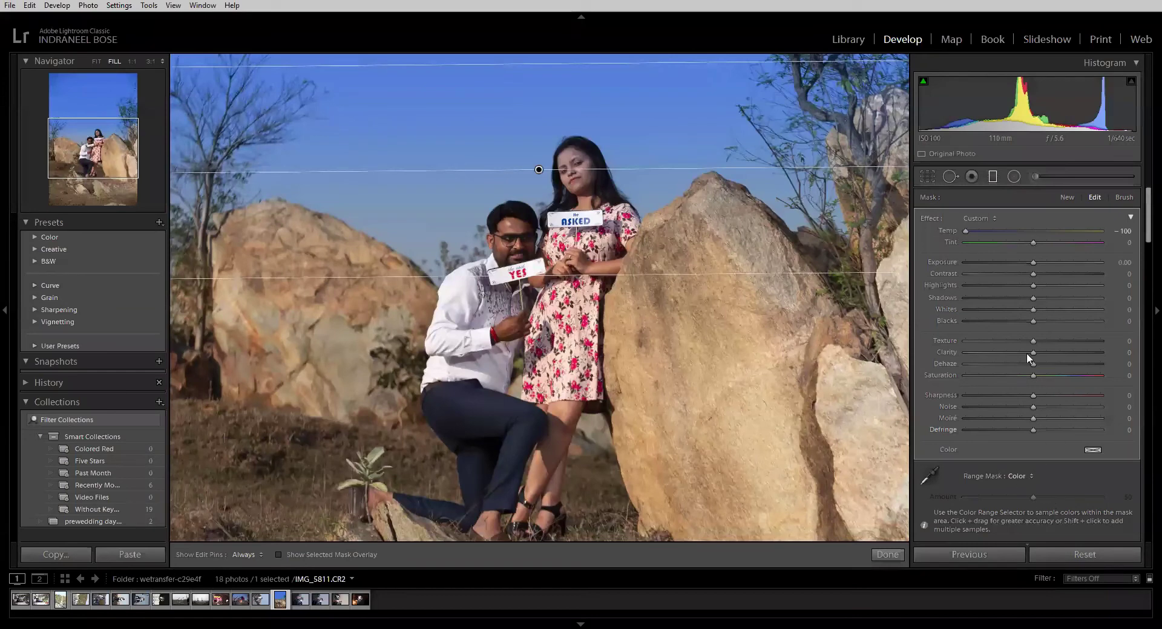
mouse_move(967, 229)
mouse_down()
mouse_move(1047, 233)
mouse_move(949, 238)
mouse_up()
click(1092, 451)
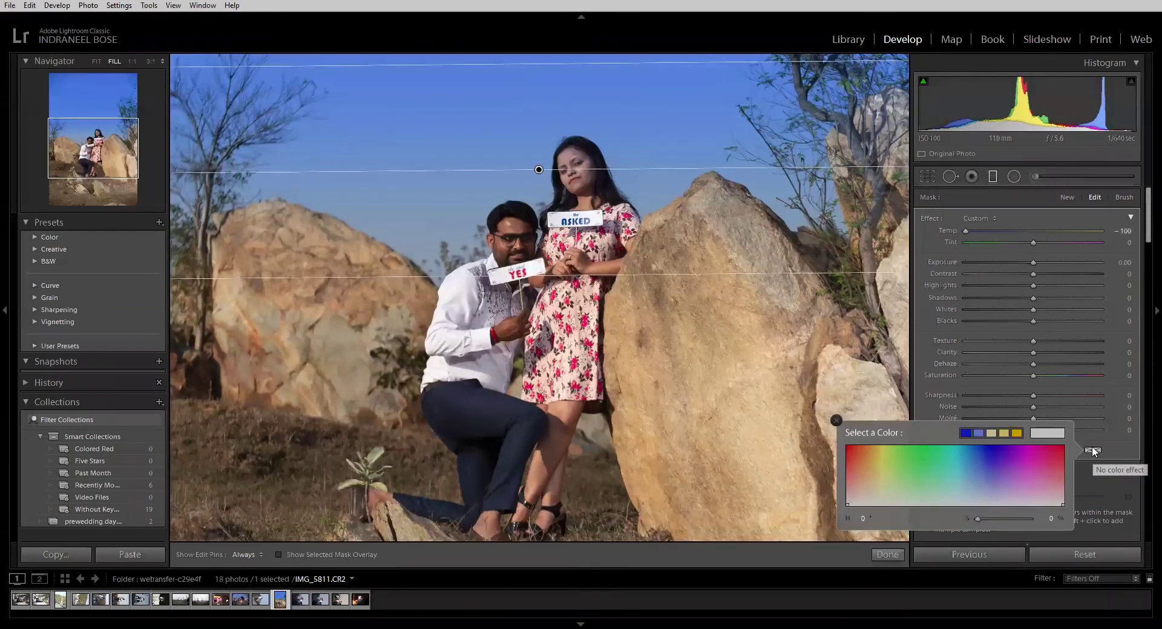
click(944, 447)
click(1136, 478)
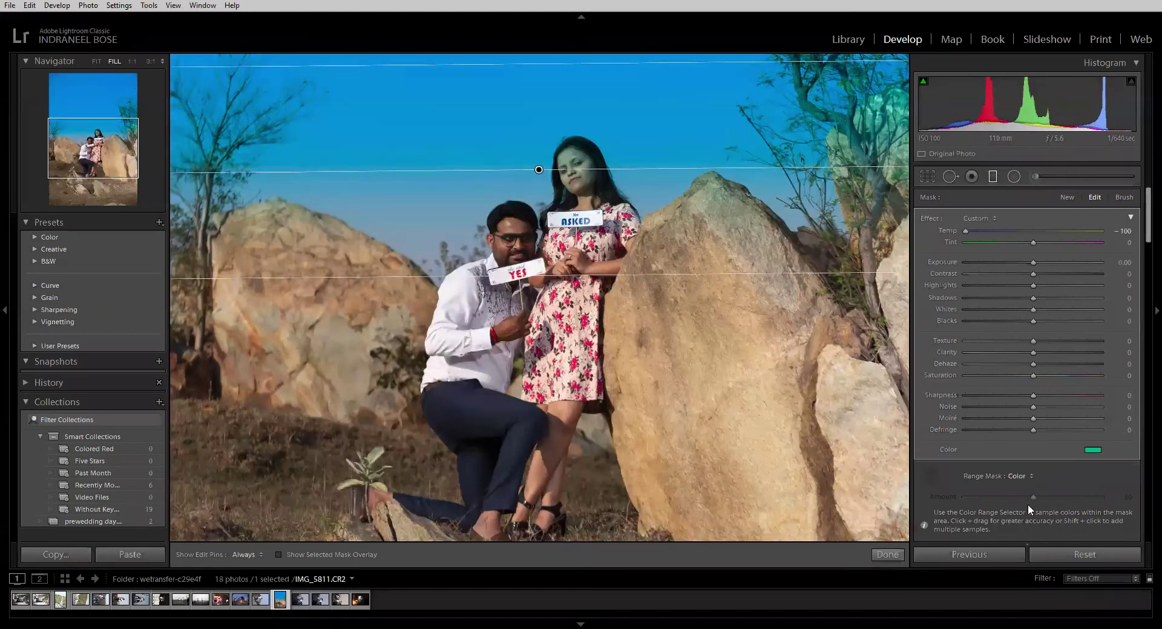
- Switch the graduated filter's range mask off and back to Color
click(1020, 477)
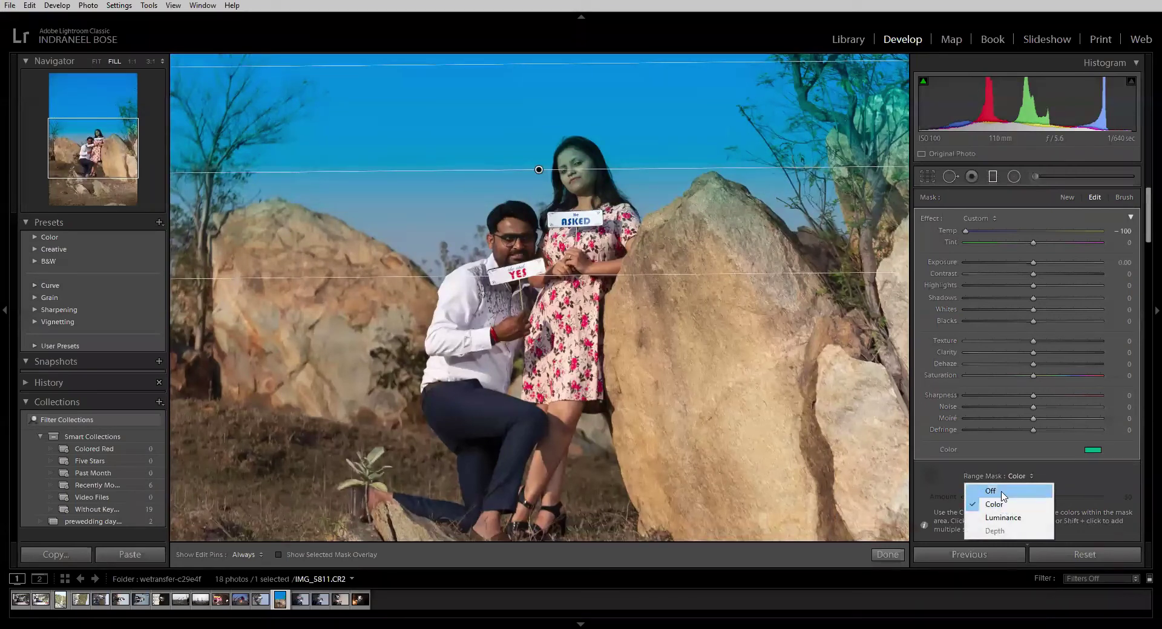
click(1019, 482)
click(1021, 477)
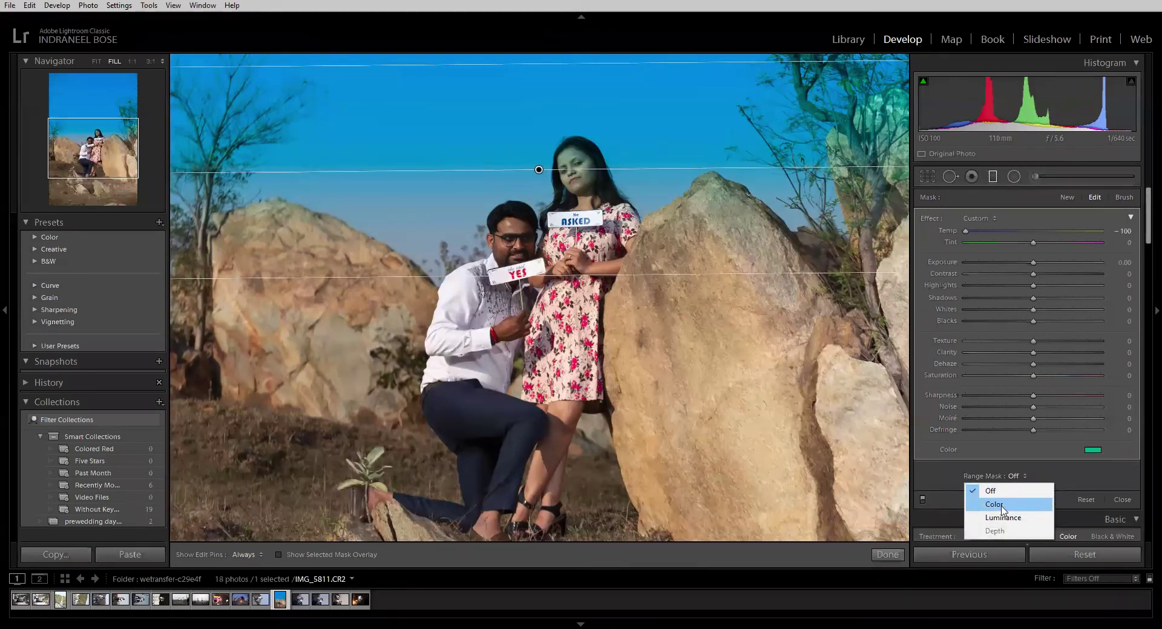
click(1079, 500)
click(1024, 477)
click(1014, 503)
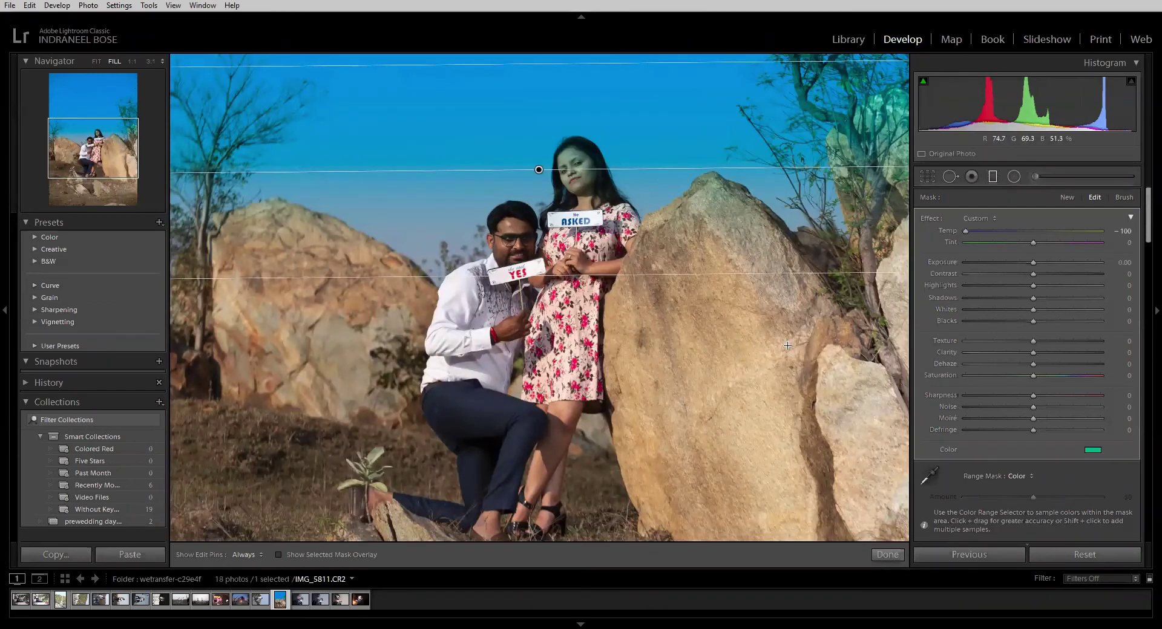
- Sample the blue sky above the large rock for the color range mask and set its Amount to 36
click(930, 478)
click(711, 139)
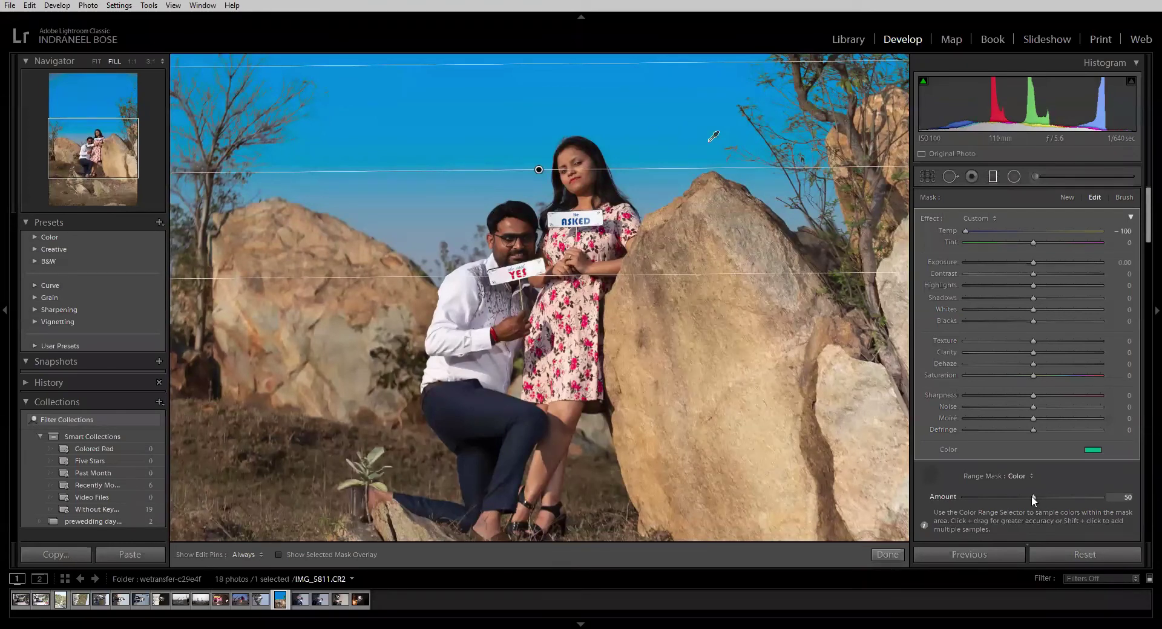
drag(1031, 496, 1014, 474)
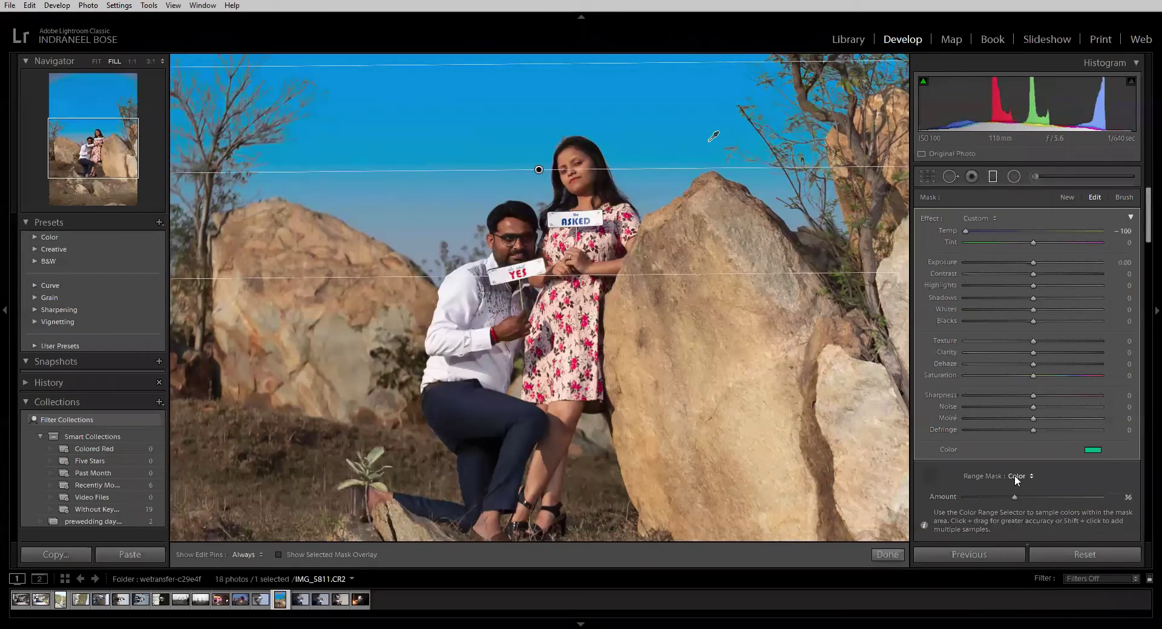
- Change the range mask to Luminance, with Smoothness 59 and a range of 44/100
click(1016, 476)
click(1000, 513)
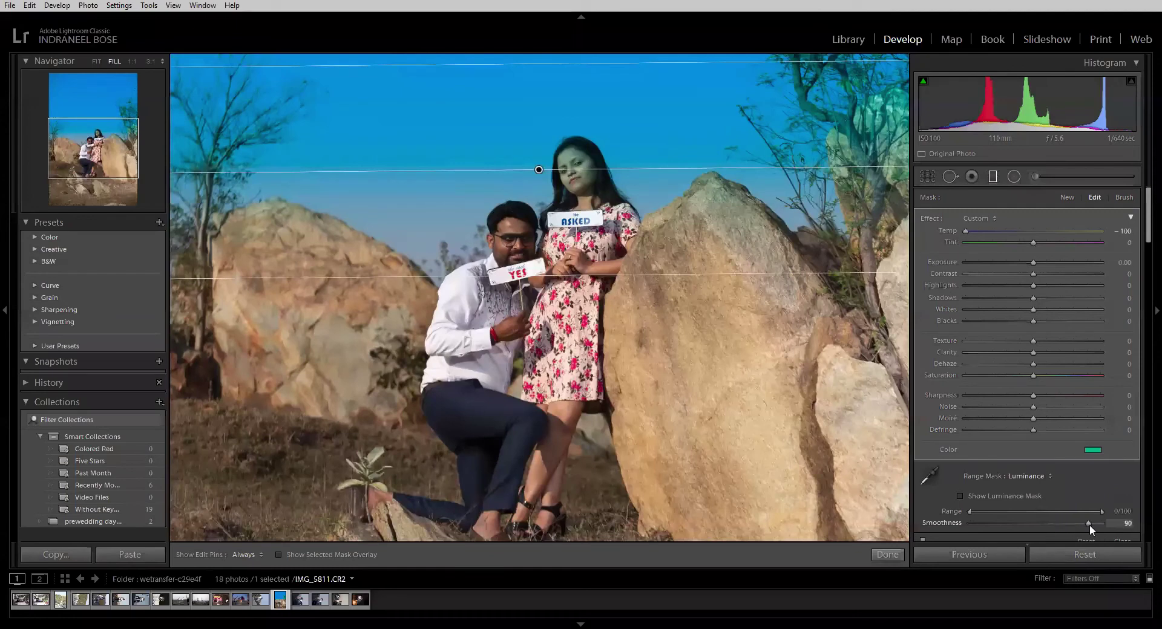
drag(967, 518, 1042, 524)
drag(969, 511, 1029, 512)
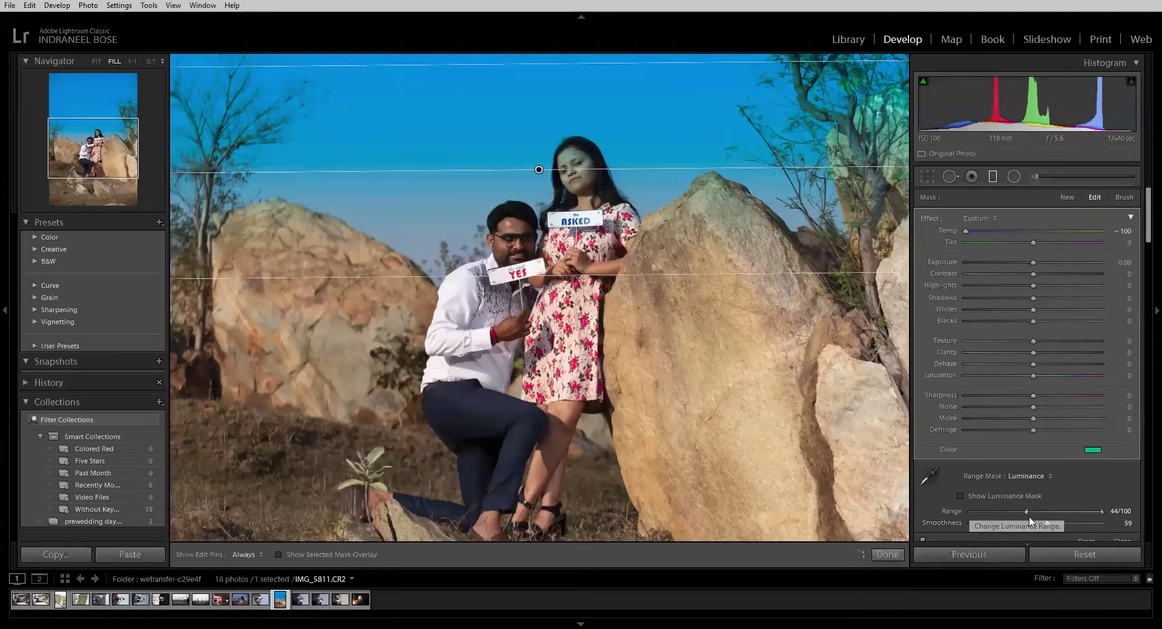
- Try luminance ranges of 15/100, 0/100 and 66/100, and narrow the range to 28/69
drag(1102, 511, 1136, 520)
drag(1013, 511, 934, 508)
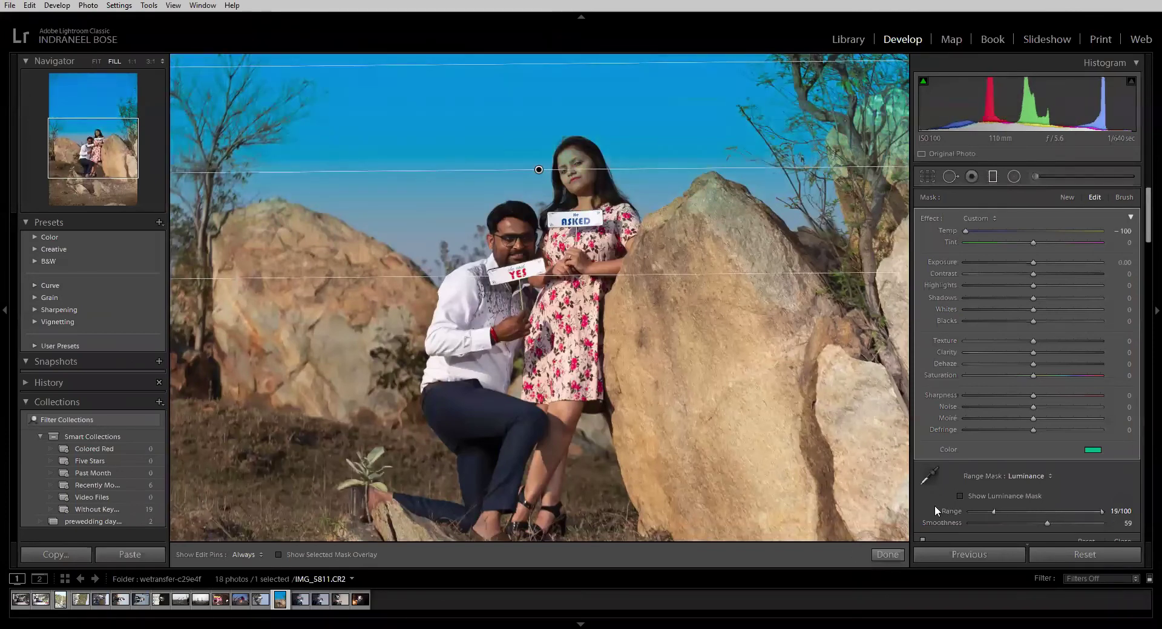
mouse_move(1103, 511)
mouse_down()
mouse_move(990, 503)
mouse_move(1103, 517)
mouse_up()
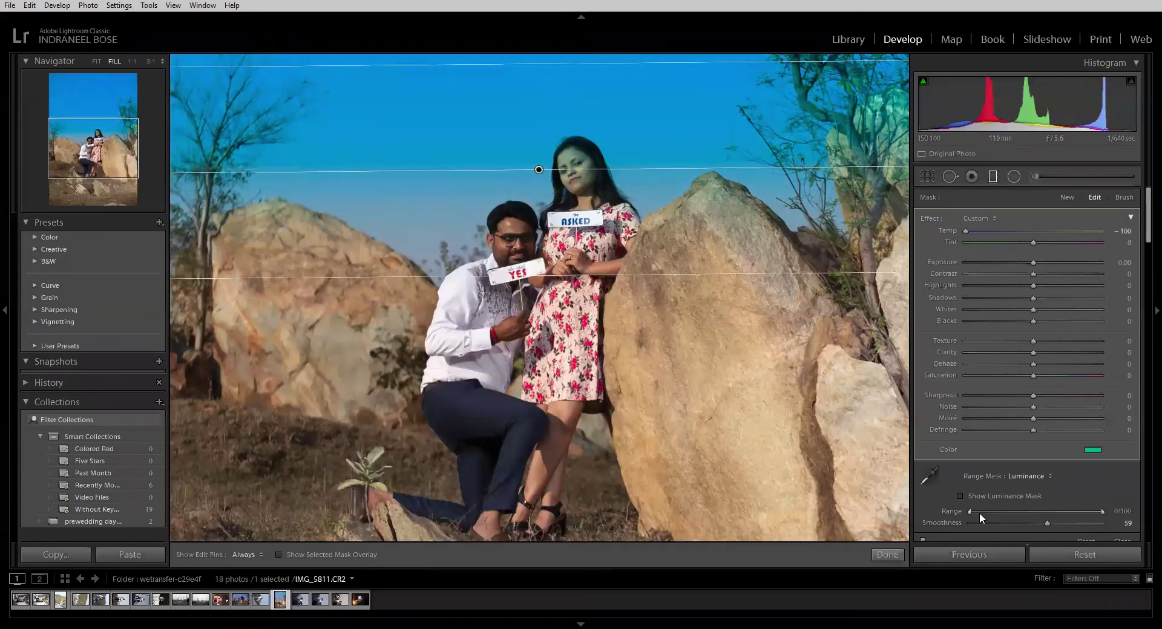
drag(969, 512, 1056, 519)
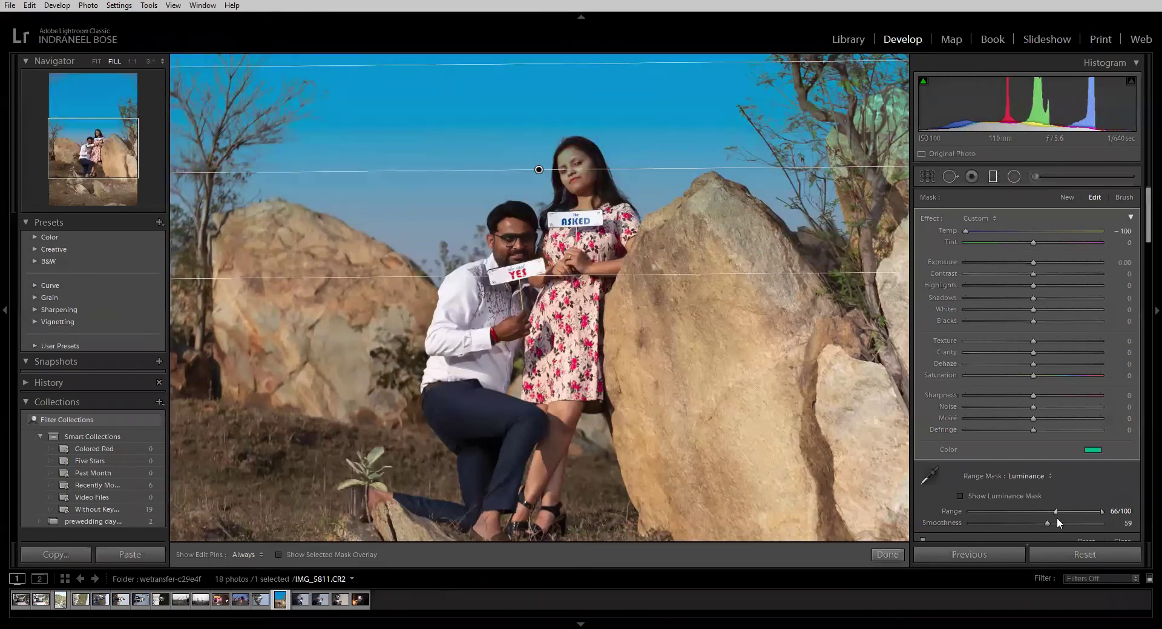
drag(1056, 518, 1007, 514)
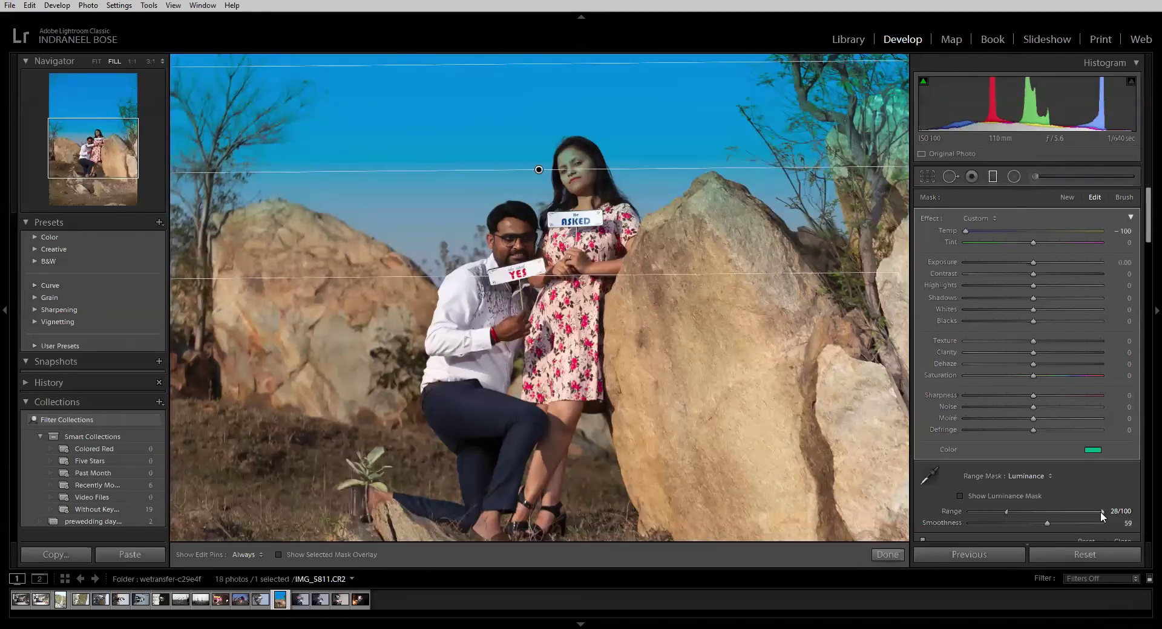
drag(1100, 511, 1060, 516)
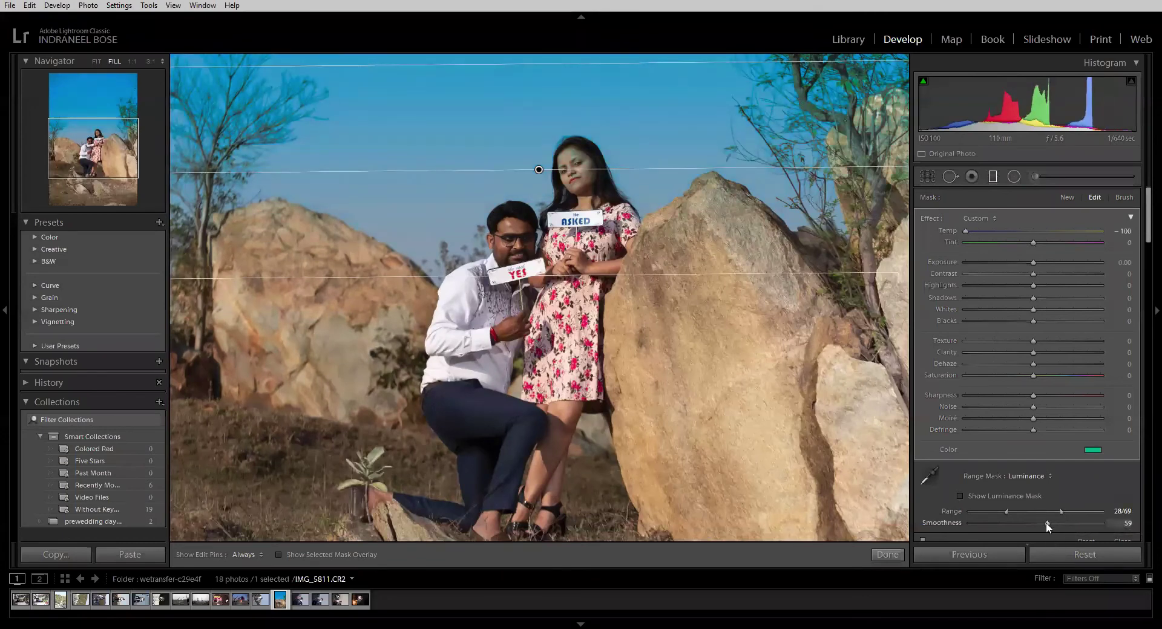
- Try Smoothness 0 and 100 on the luminance mask, widen its range to 14/100, and display the mask
drag(1046, 522, 947, 521)
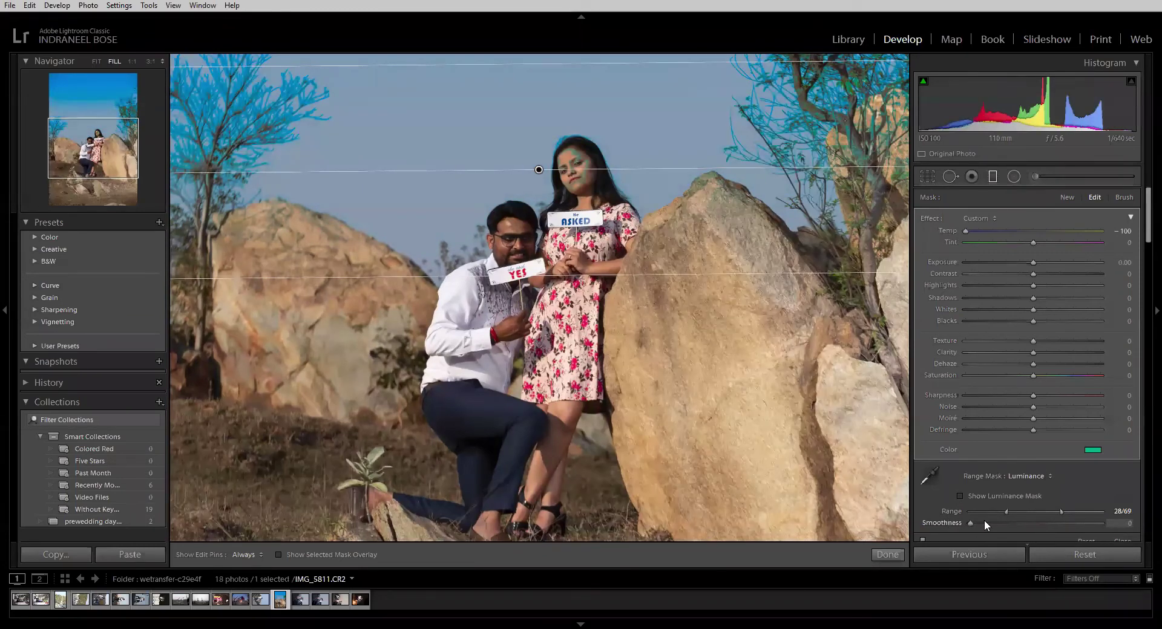
drag(984, 524, 1079, 531)
drag(1102, 533, 1117, 521)
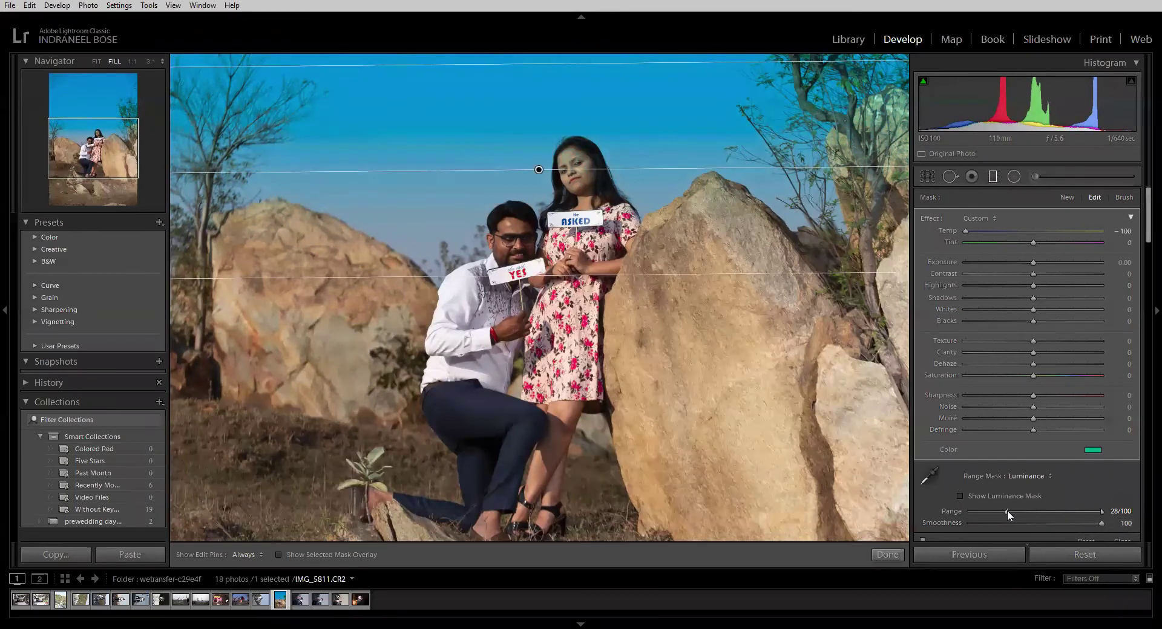
drag(1007, 511, 987, 512)
click(961, 496)
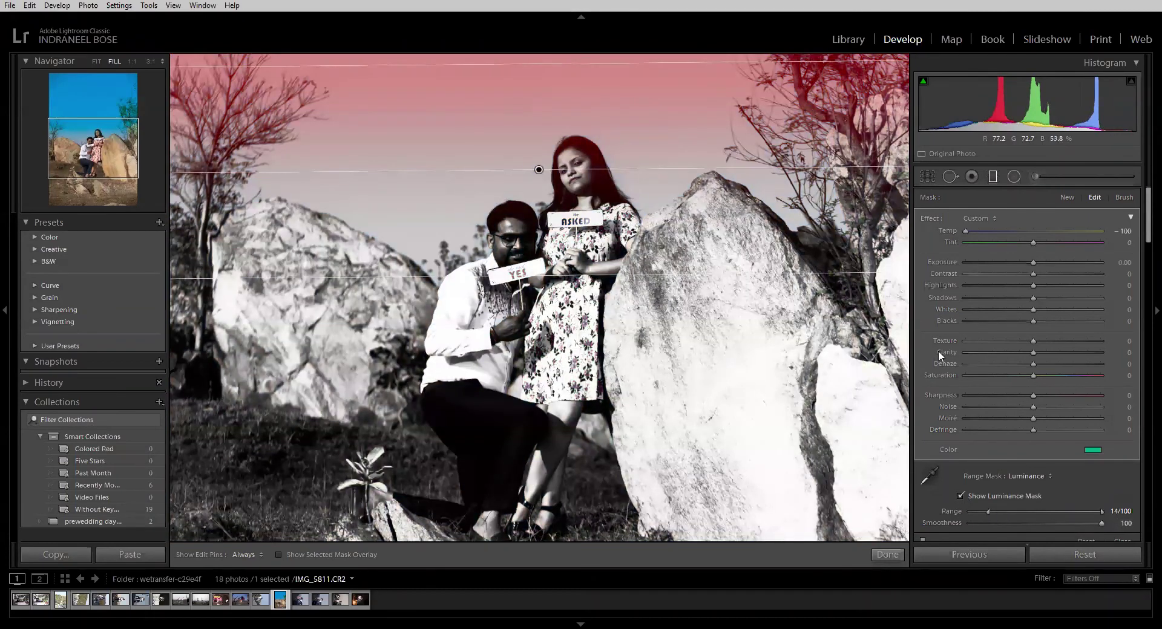
- Remove the teal-green color tint from the graduated filter
click(1092, 452)
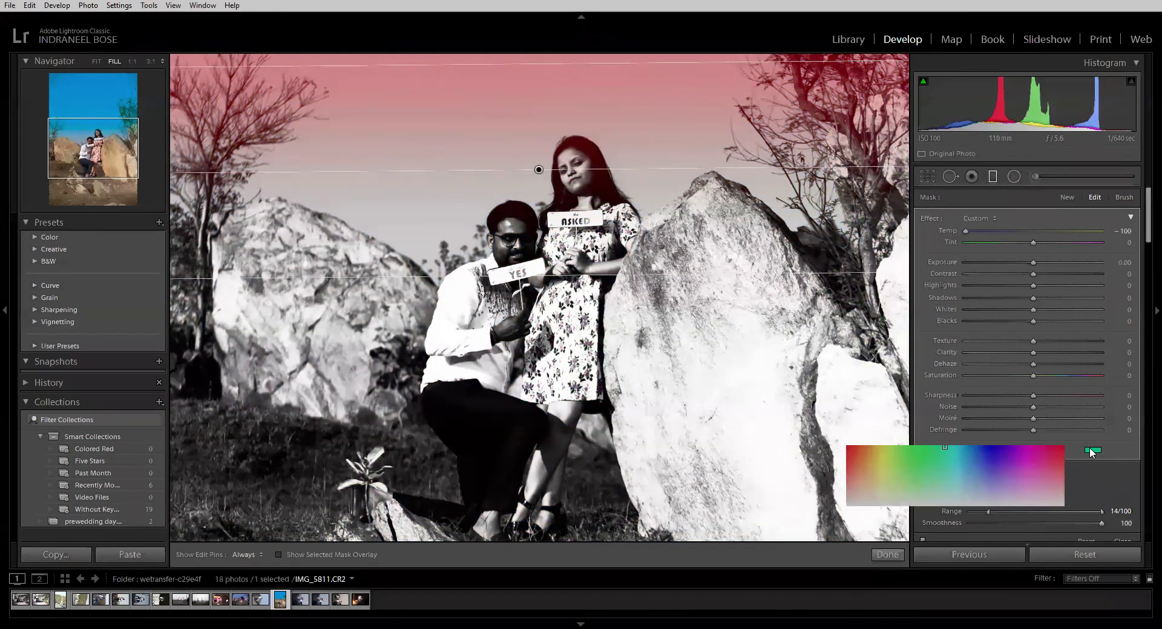
click(871, 479)
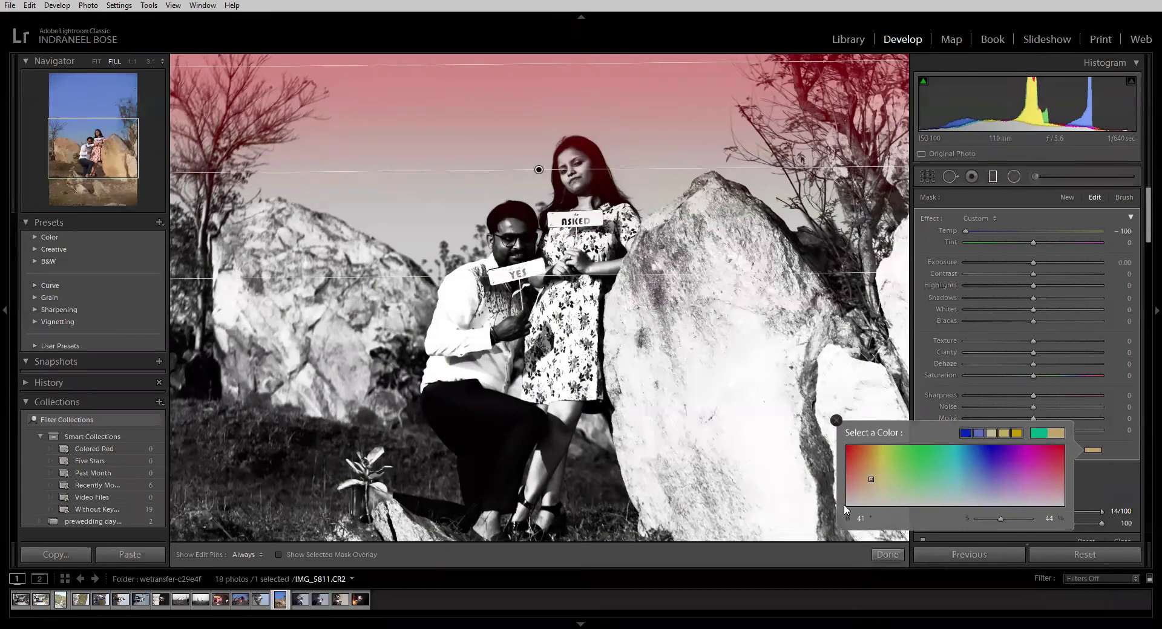
click(847, 503)
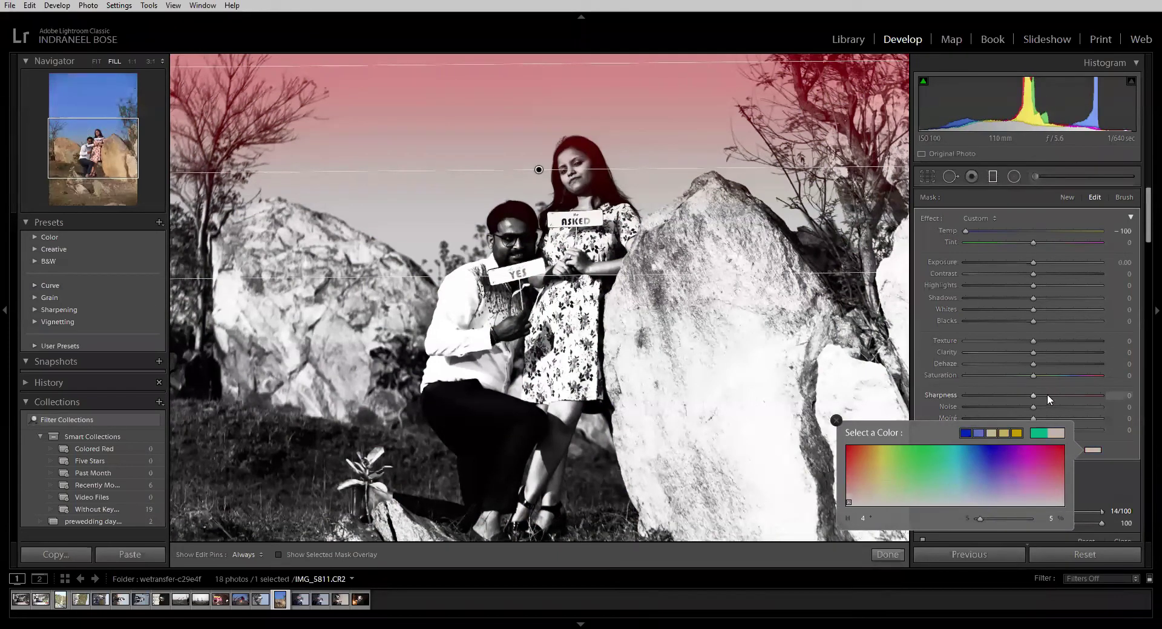
click(846, 504)
click(1104, 483)
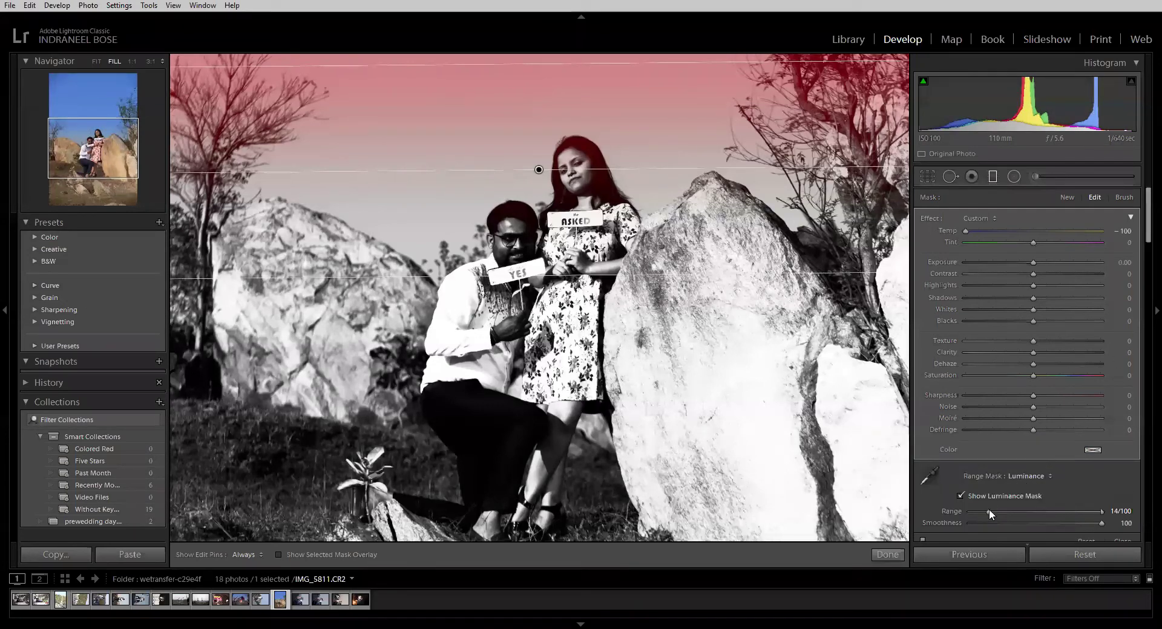
- Widen the luminance range to 0/100, hide the luminance mask, and adjust its Smoothness
drag(989, 513, 960, 514)
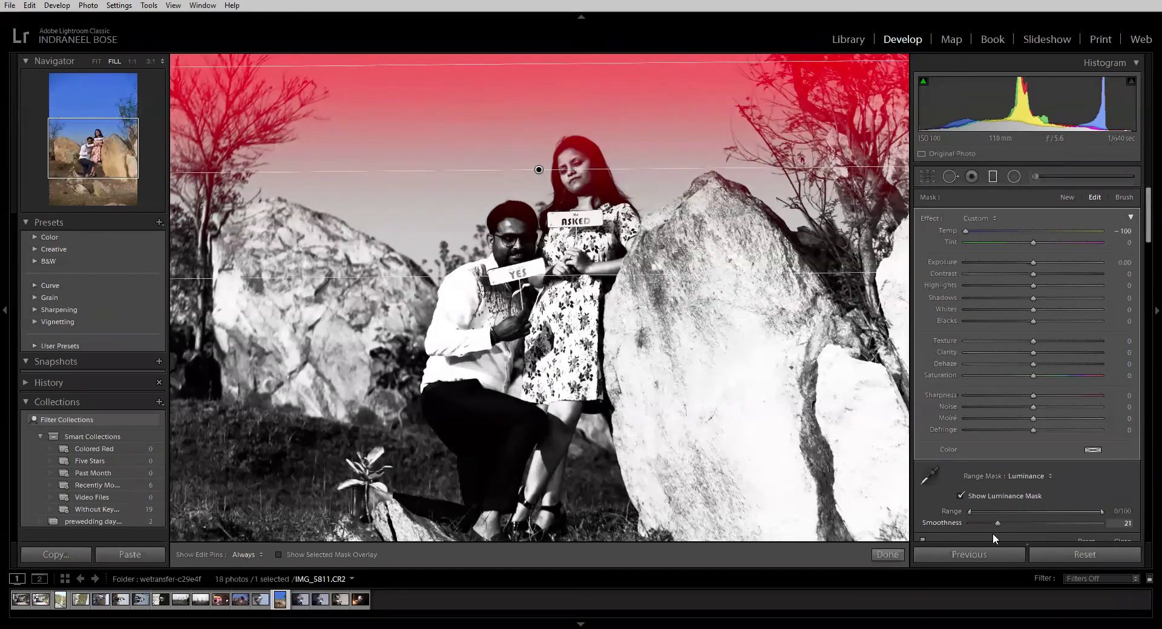
click(959, 494)
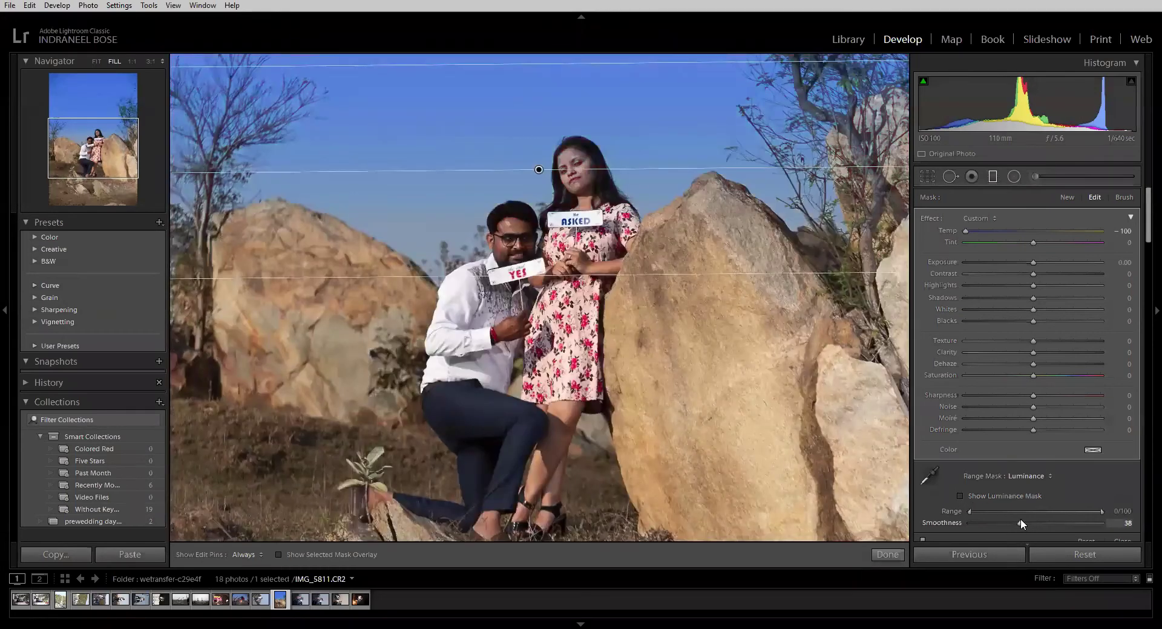
drag(1017, 524, 1112, 518)
- Set the graduated filter's Tint to 100 and its Exposure to -2.14
drag(1033, 243, 1101, 242)
drag(1033, 262, 997, 263)
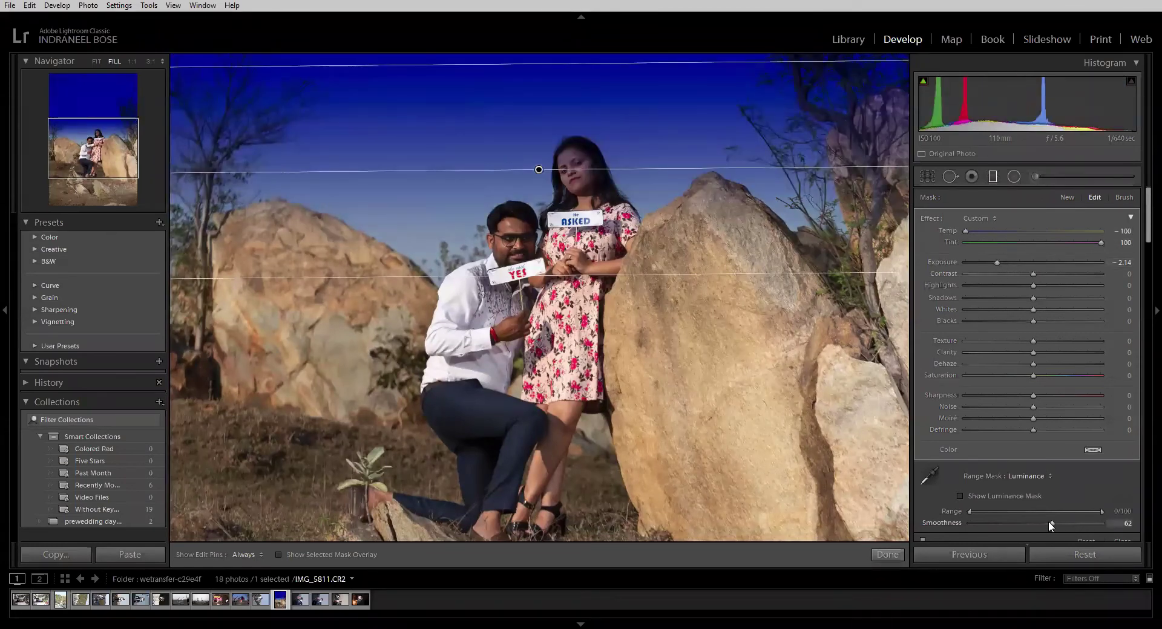
- Narrow the luminance range to 23/66 with Smoothness 0, and set the filter's Exposure to -1.25
drag(1098, 528, 1120, 528)
drag(1100, 511, 1055, 515)
drag(970, 513, 950, 526)
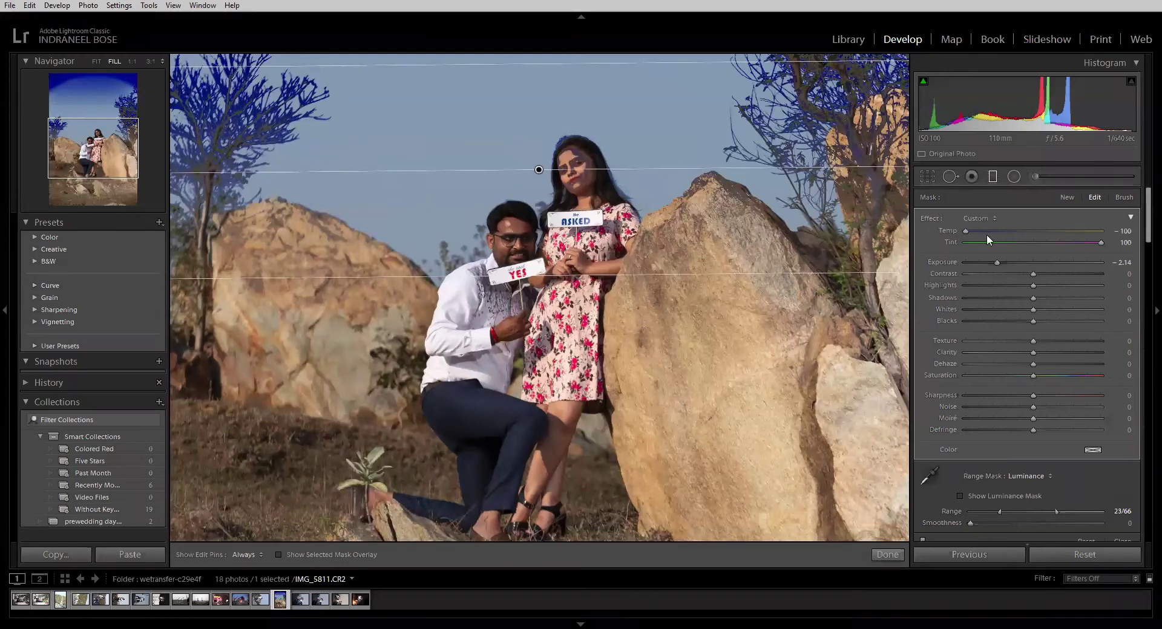
mouse_move(1000, 264)
mouse_down()
mouse_move(1076, 270)
mouse_move(1011, 270)
mouse_up()
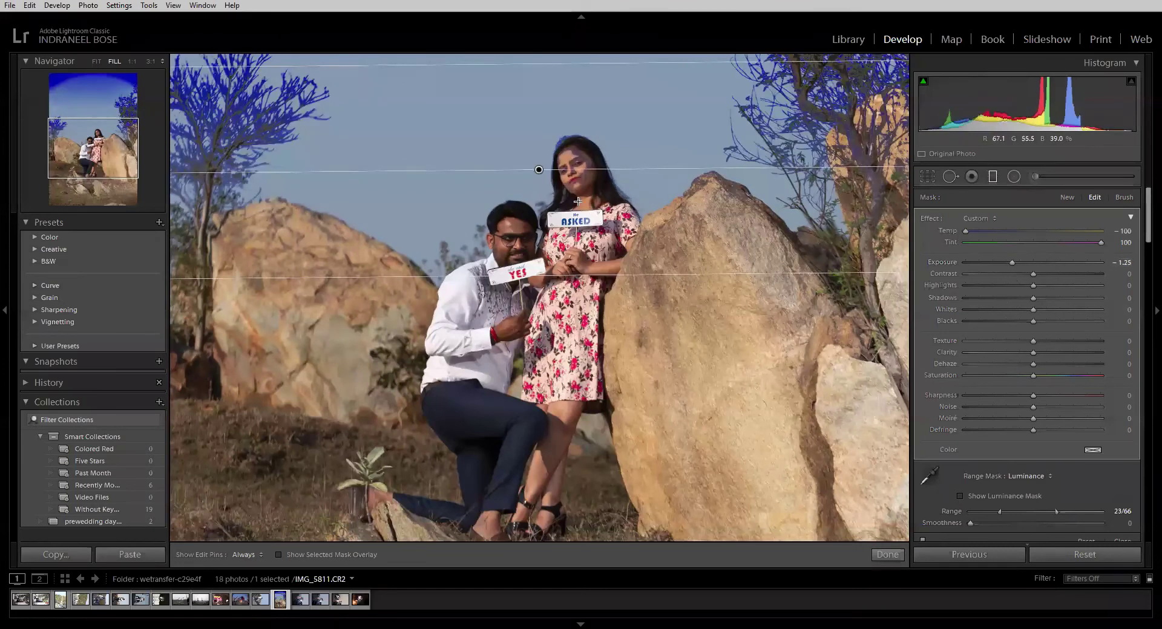
- Extend the gradient's lower edge down to the couple's feet and set the luminance range to 23/100
drag(556, 278, 546, 521)
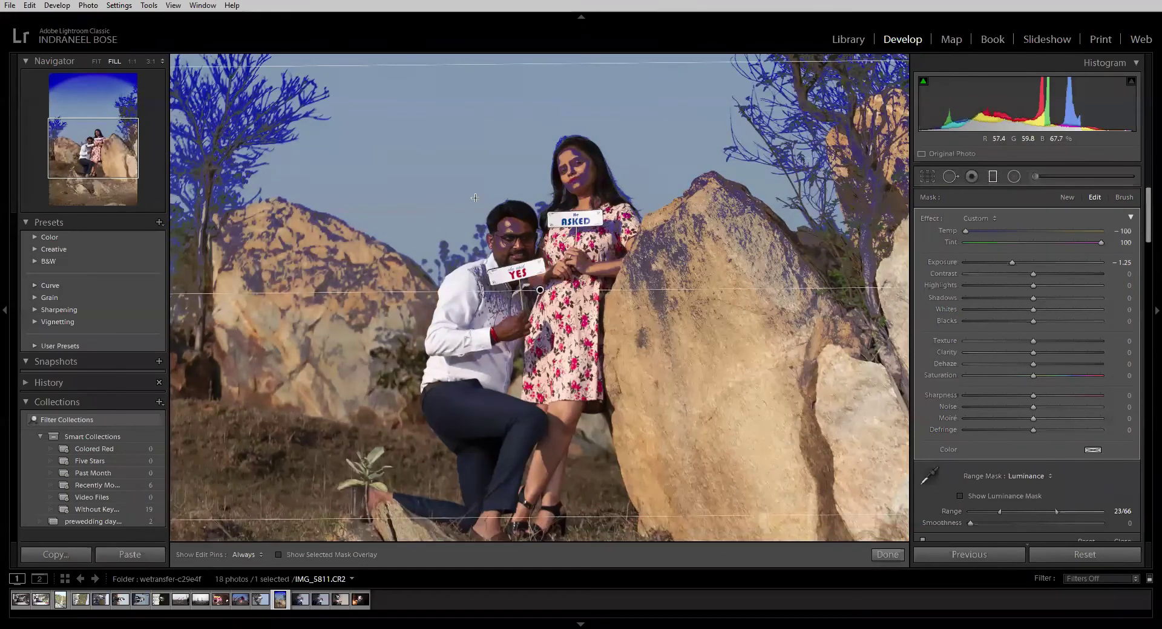
drag(1057, 511, 1107, 514)
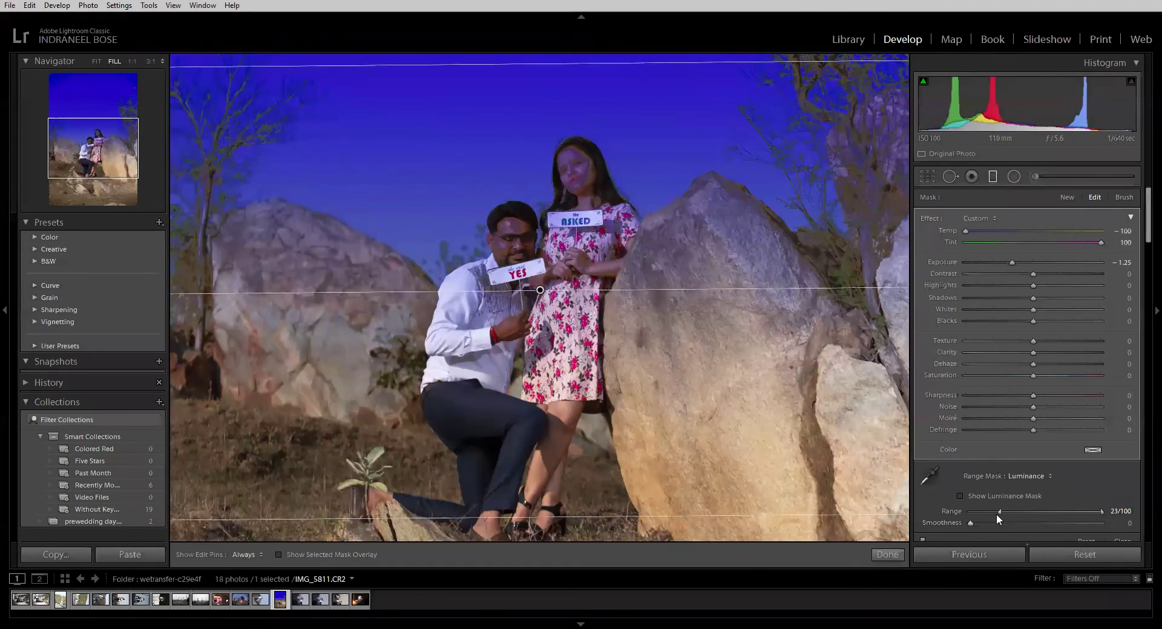
- Widen the luminance range to 0/100, show the luminance mask, and try ranges of 35/65 and 35/100
drag(999, 513, 936, 512)
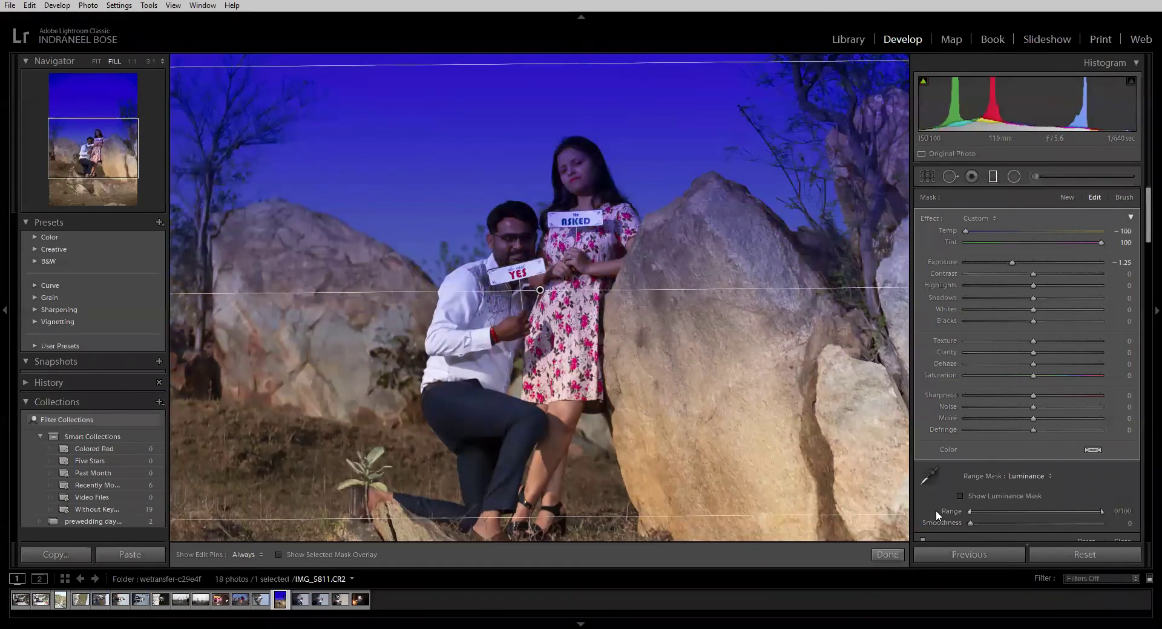
click(960, 496)
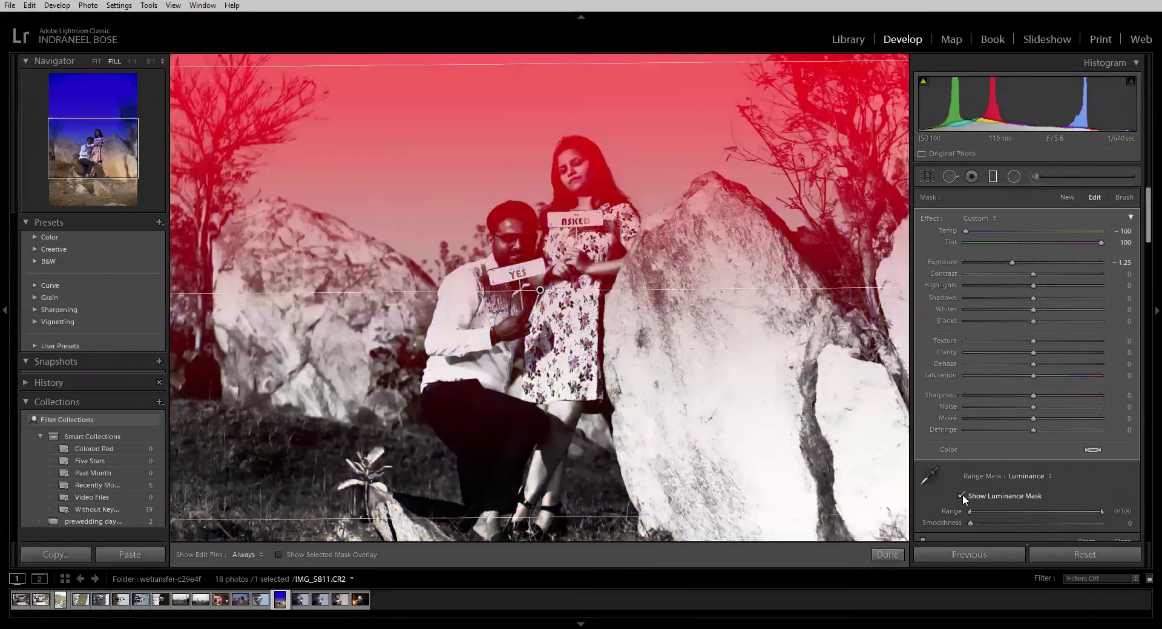
drag(969, 511, 1014, 513)
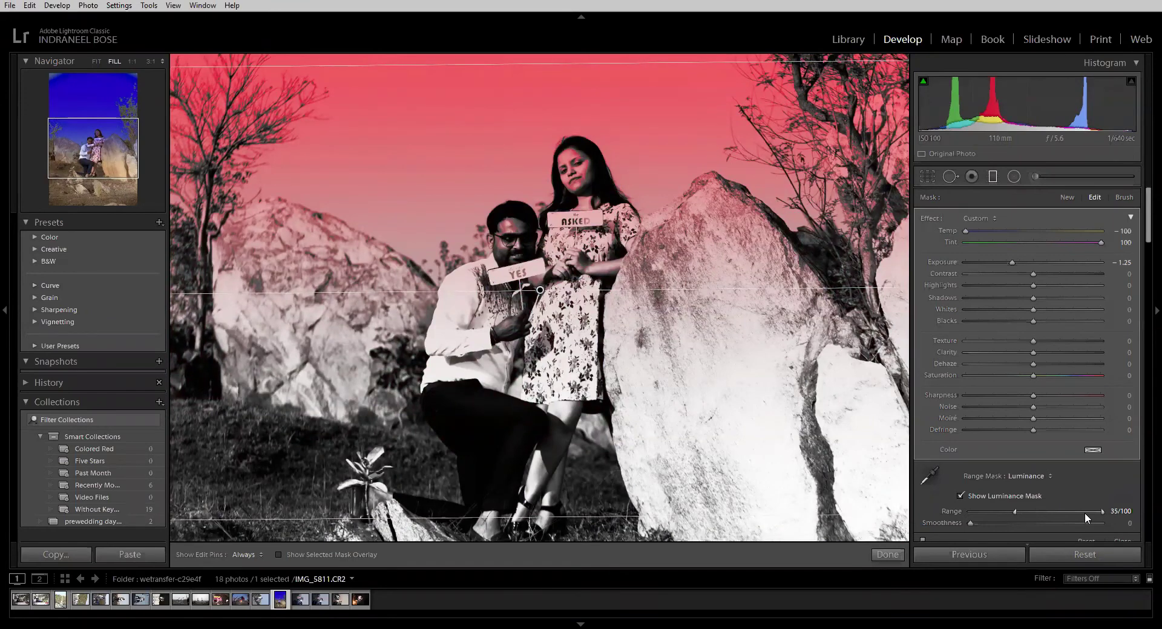
drag(1101, 511, 1055, 514)
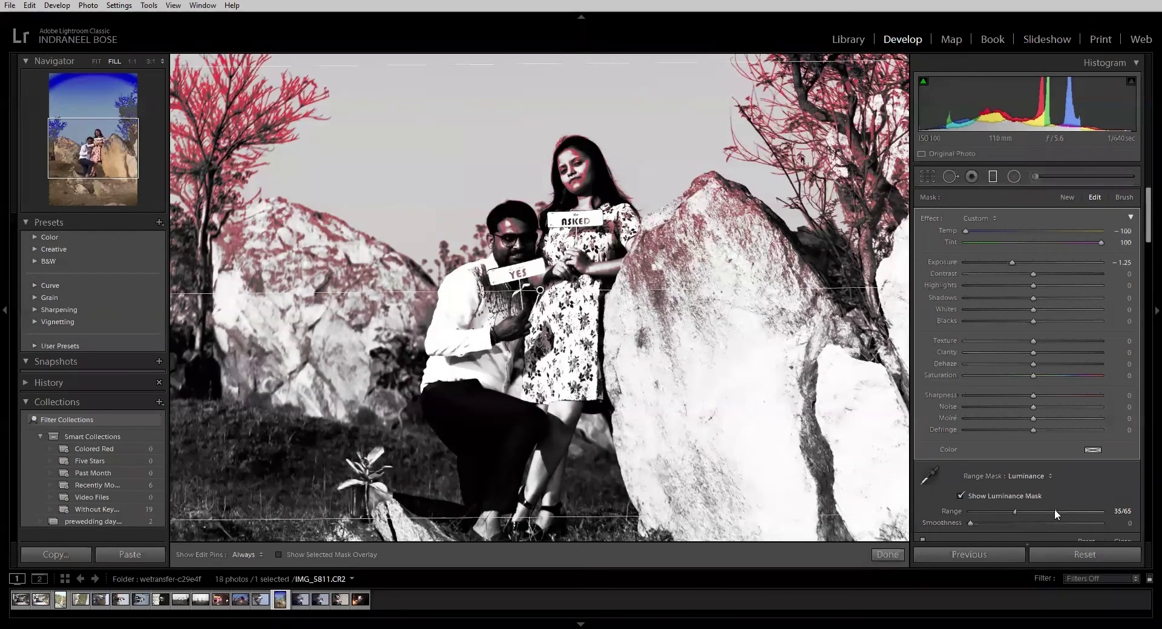
drag(1054, 510, 1120, 511)
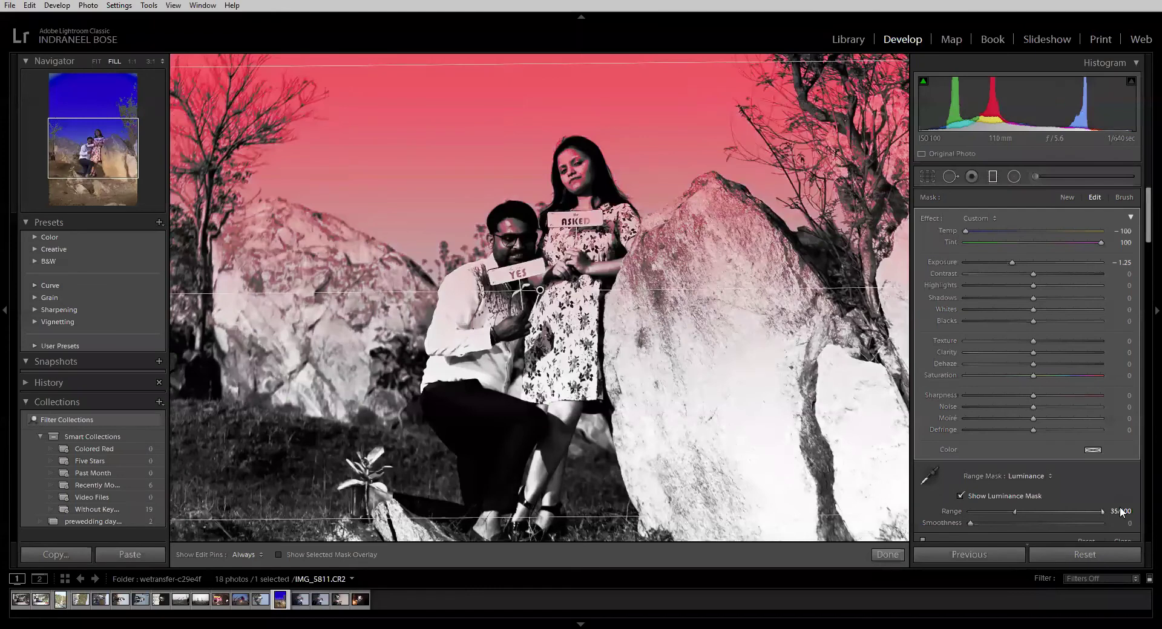
- Narrow the luminance range to 95/100, hide the luminance mask, and inspect the woman's face up close
drag(1012, 510, 1087, 511)
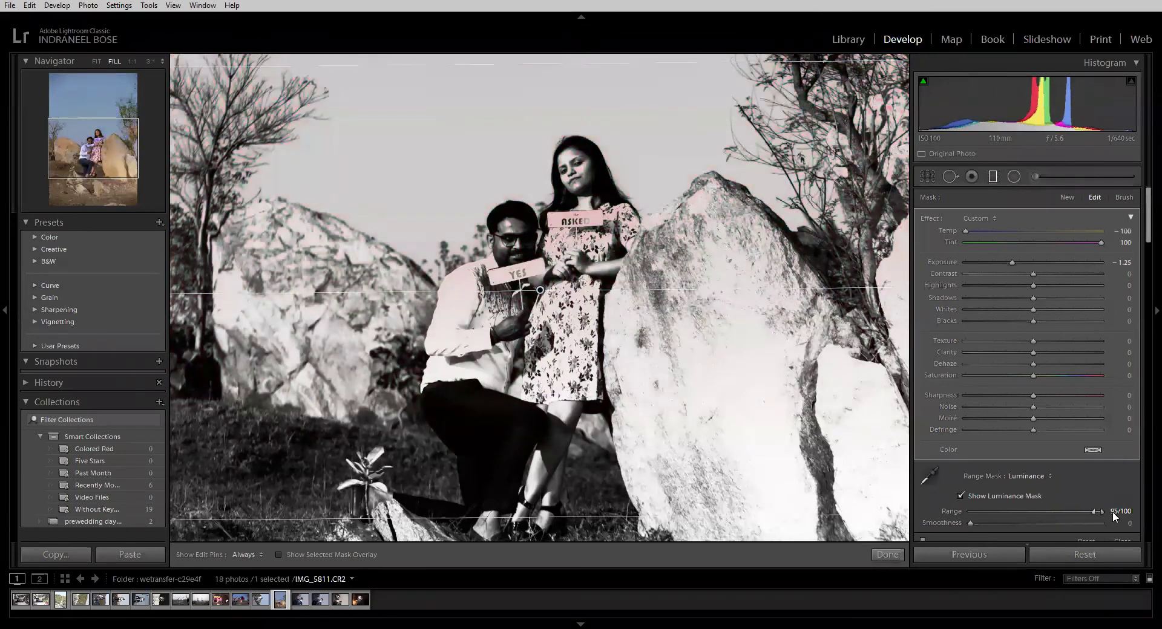
click(961, 496)
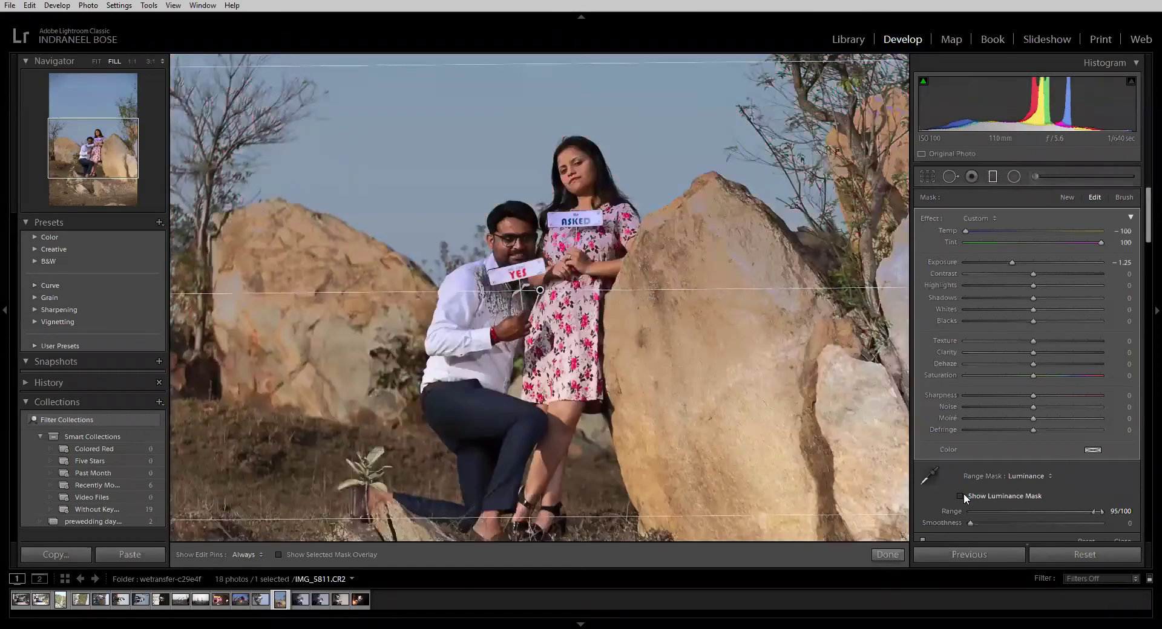
click(602, 225)
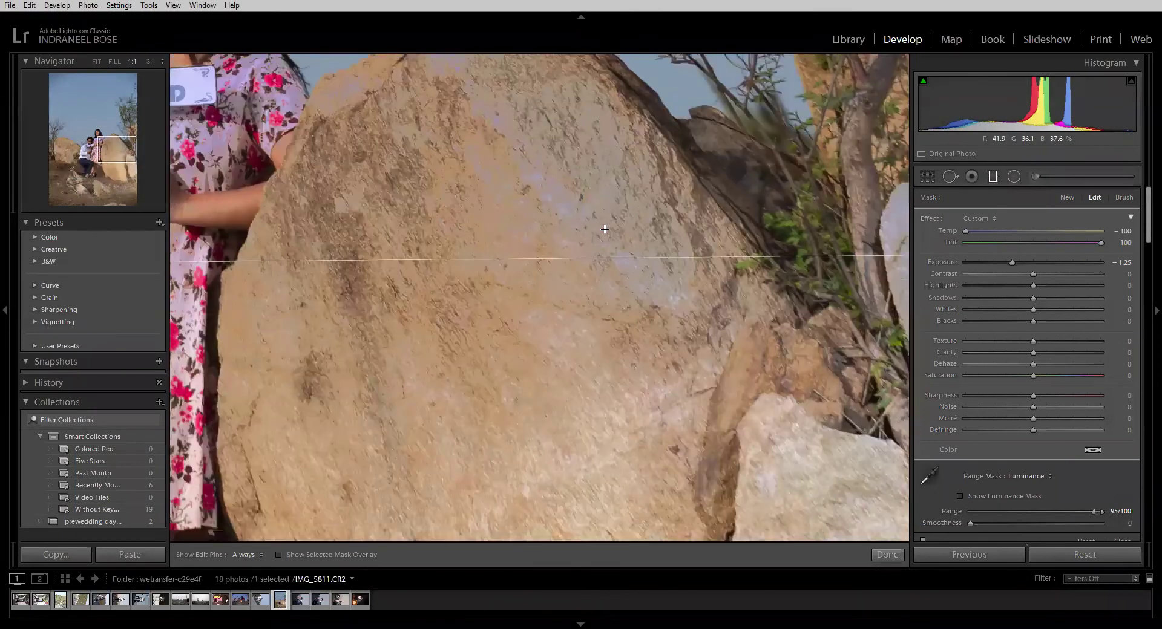
drag(602, 225, 715, 368)
key(ctrl+equal)
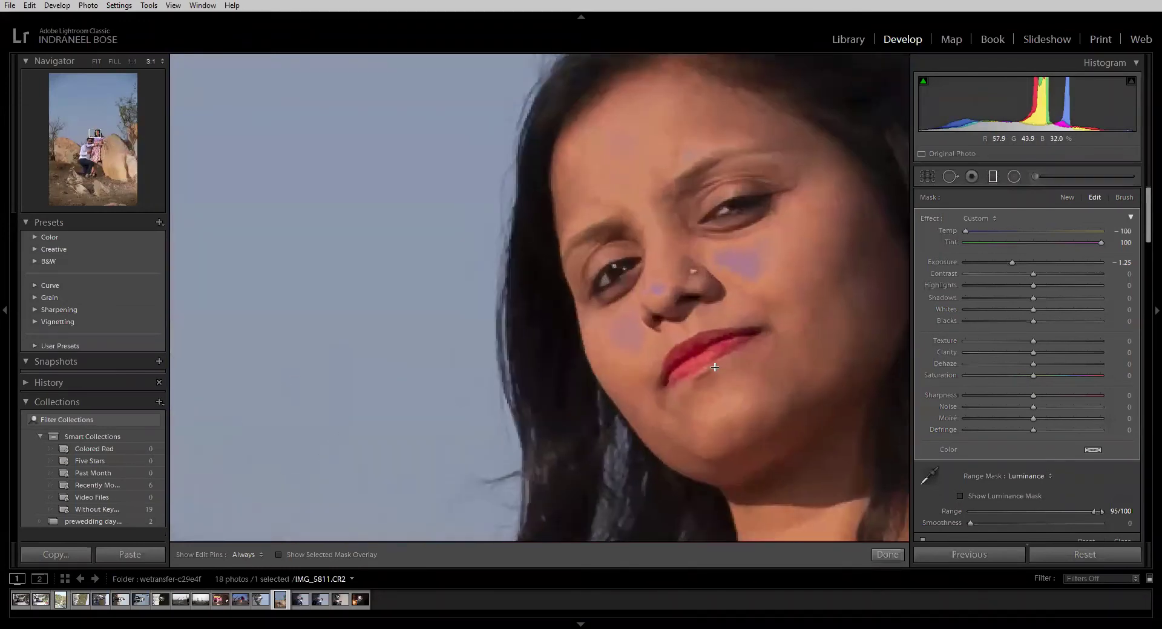
drag(734, 357, 639, 372)
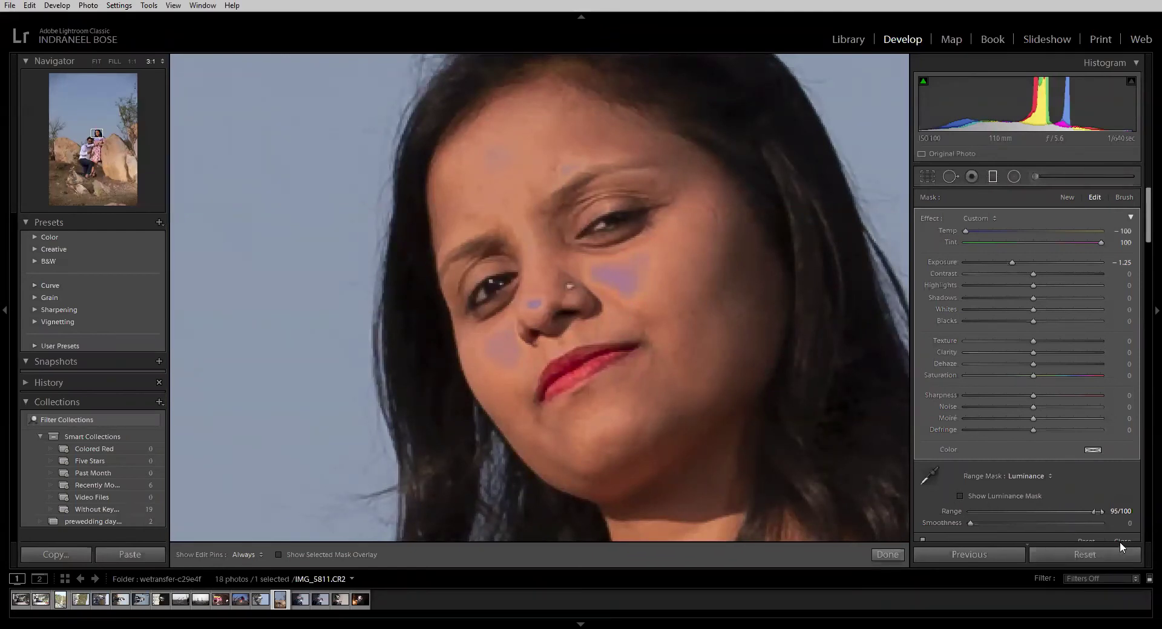
- Widen the luminance range to 0/100 with Smoothness 100, and reset all of the photo's Develop adjustments
drag(1094, 511, 1144, 530)
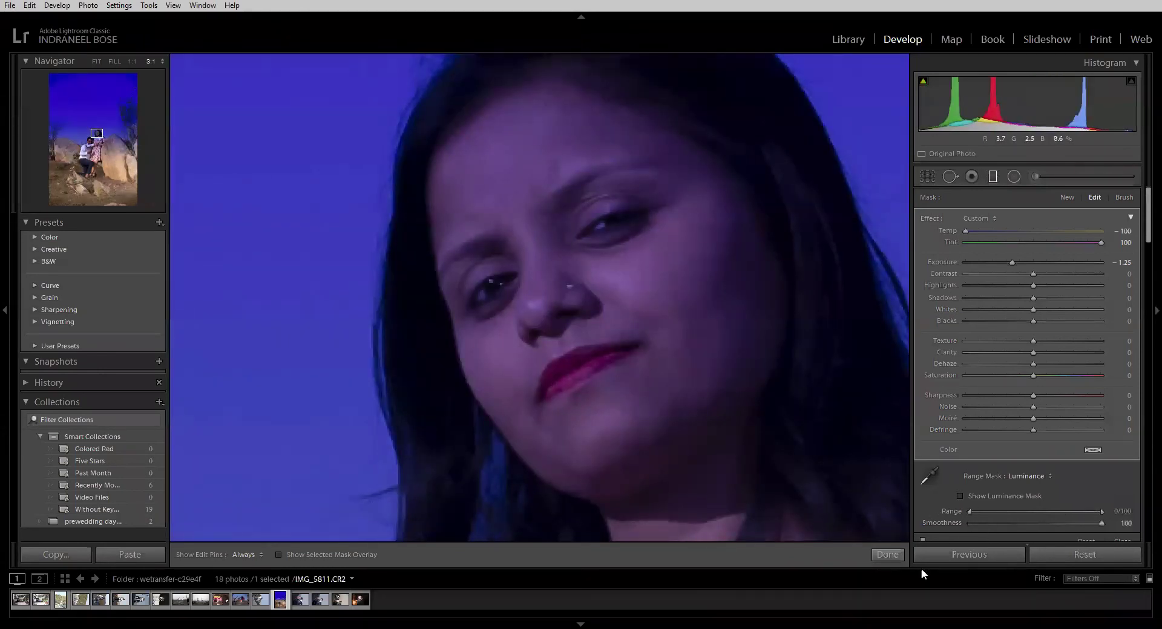
click(1059, 555)
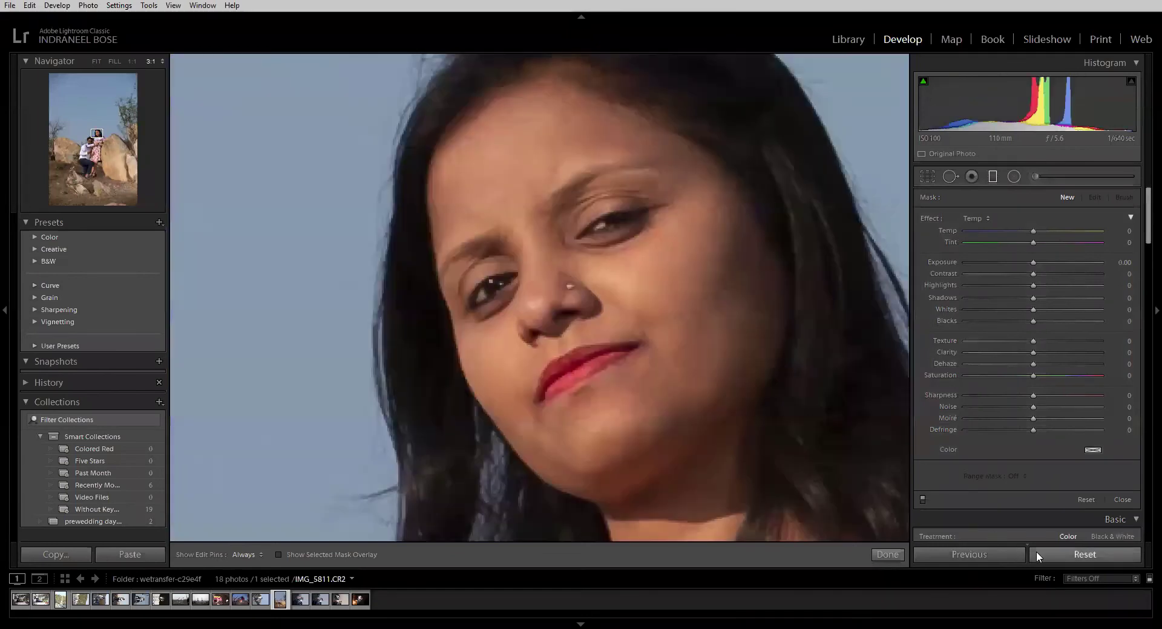
key(ctrl+minus)
key(ctrl+minus)
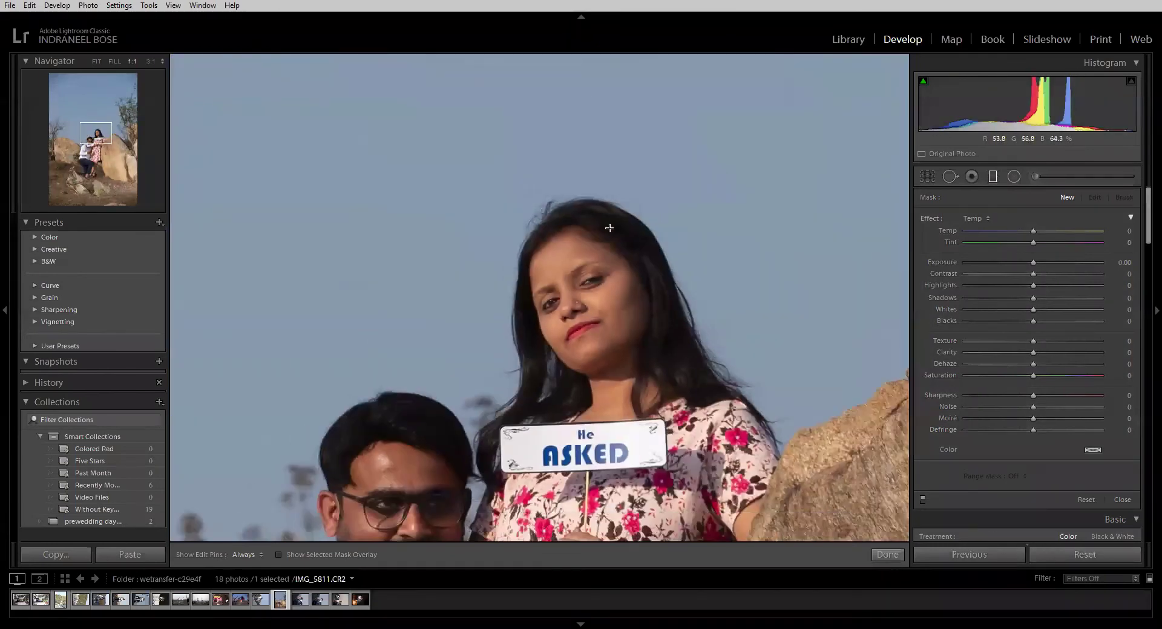
- Draw a new graduated filter downward over the couple, from above the woman's head to below the sign she holds
click(992, 177)
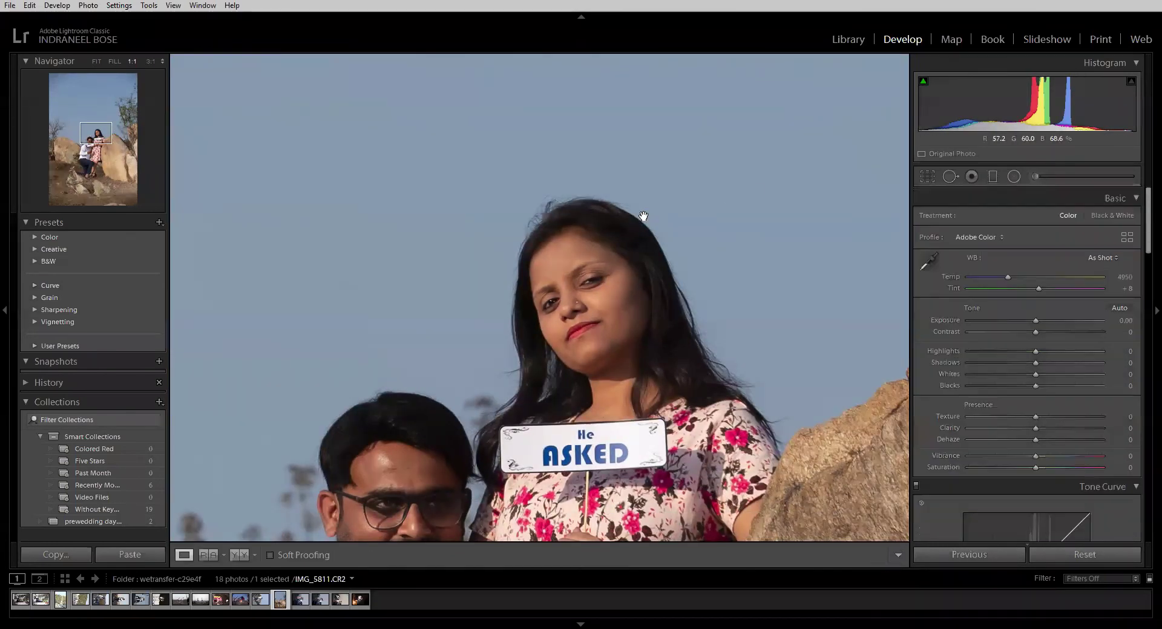
drag(575, 245, 579, 211)
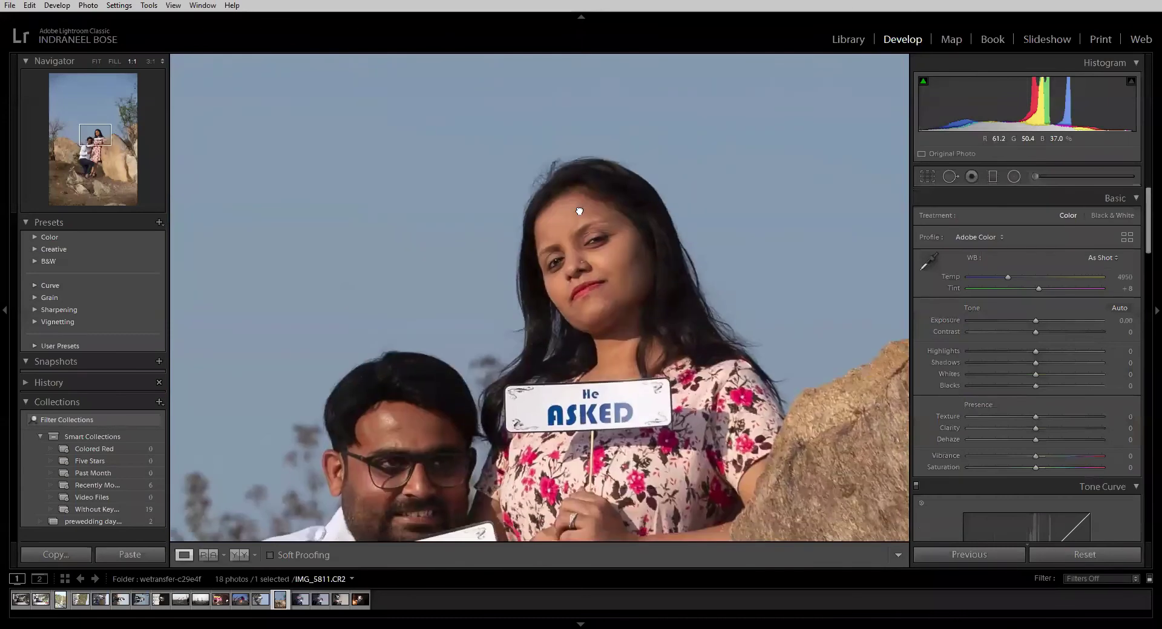
click(993, 176)
drag(606, 250, 612, 478)
drag(596, 249, 597, 148)
key(ctrl+equal)
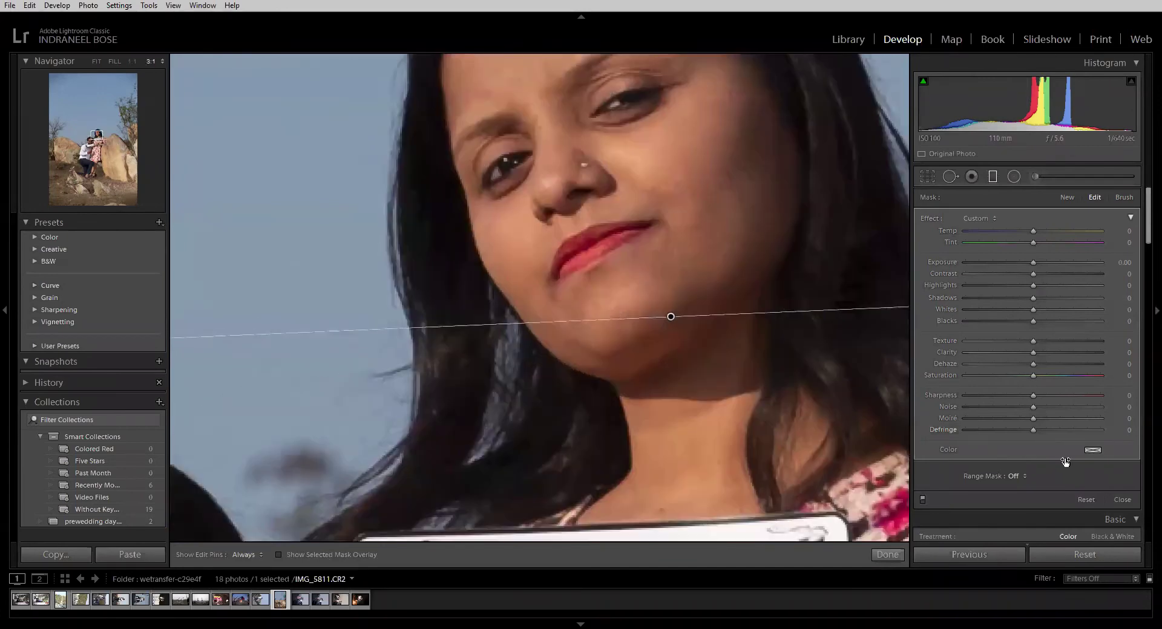
- Give the graduated filter a Luminance range mask and set its Exposure to -1.29
click(1018, 476)
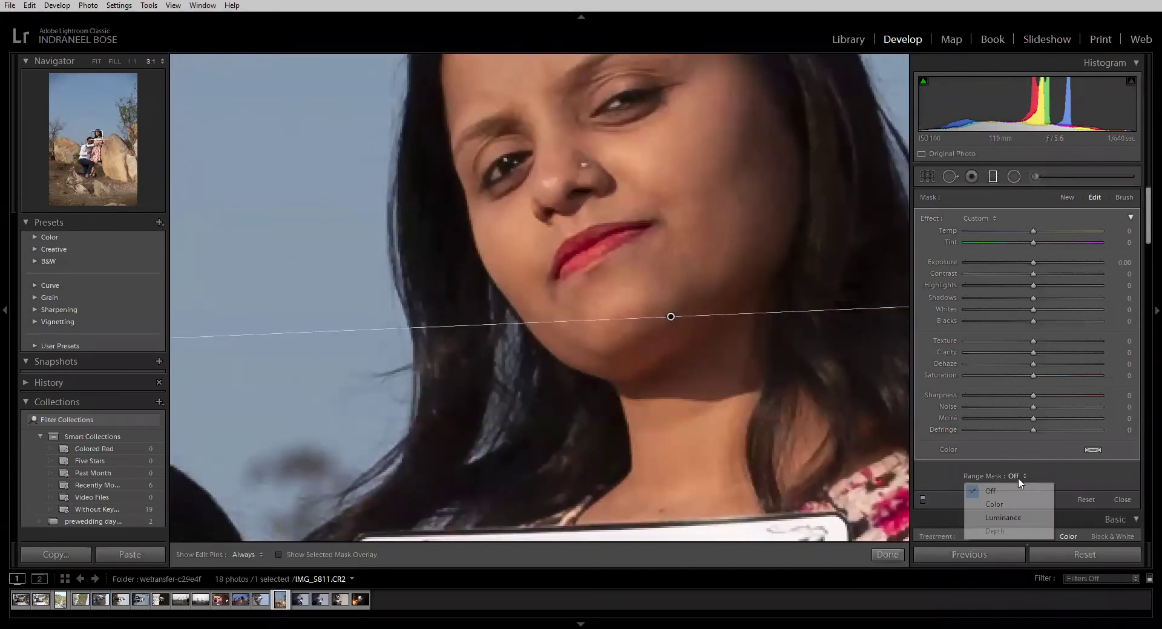
click(1007, 519)
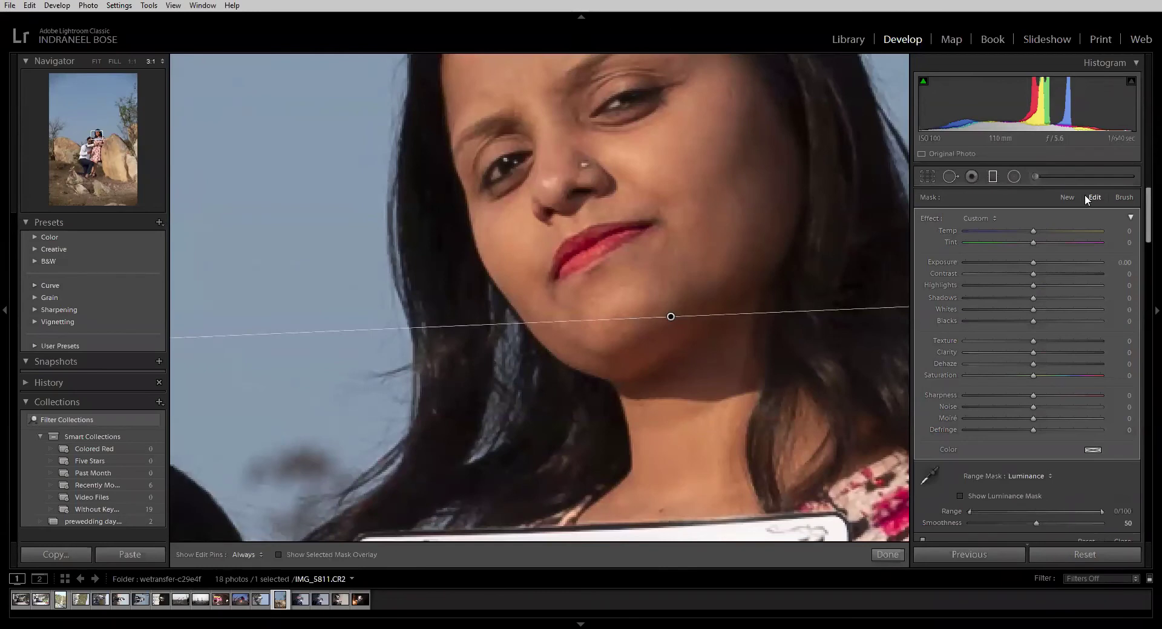
drag(1033, 262, 1011, 266)
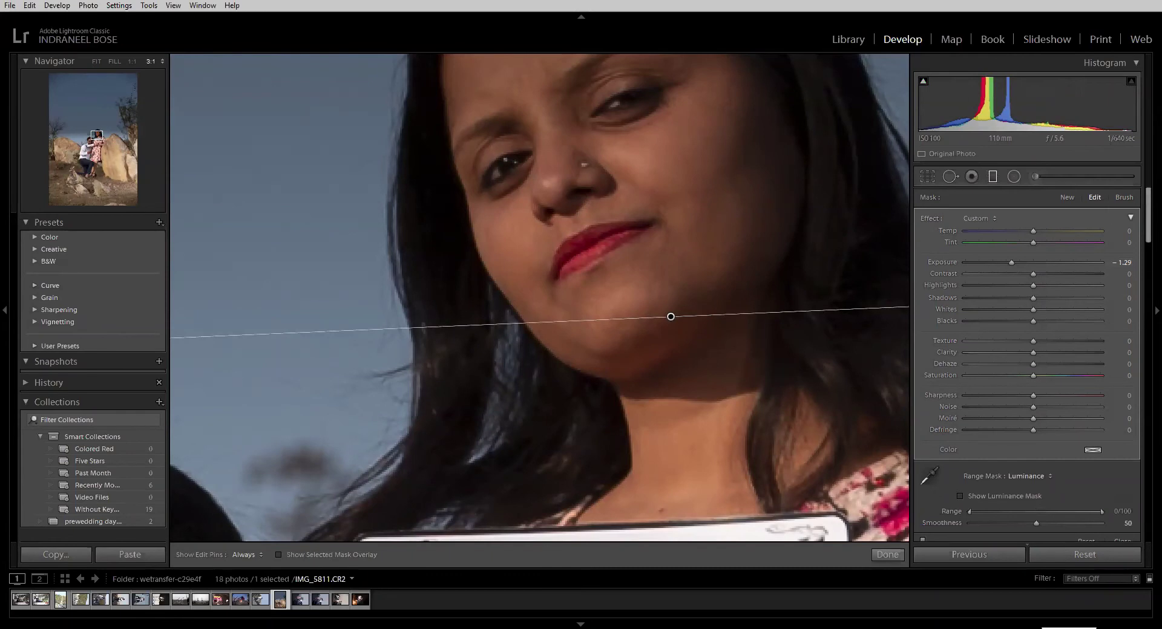
key(ctrl+minus)
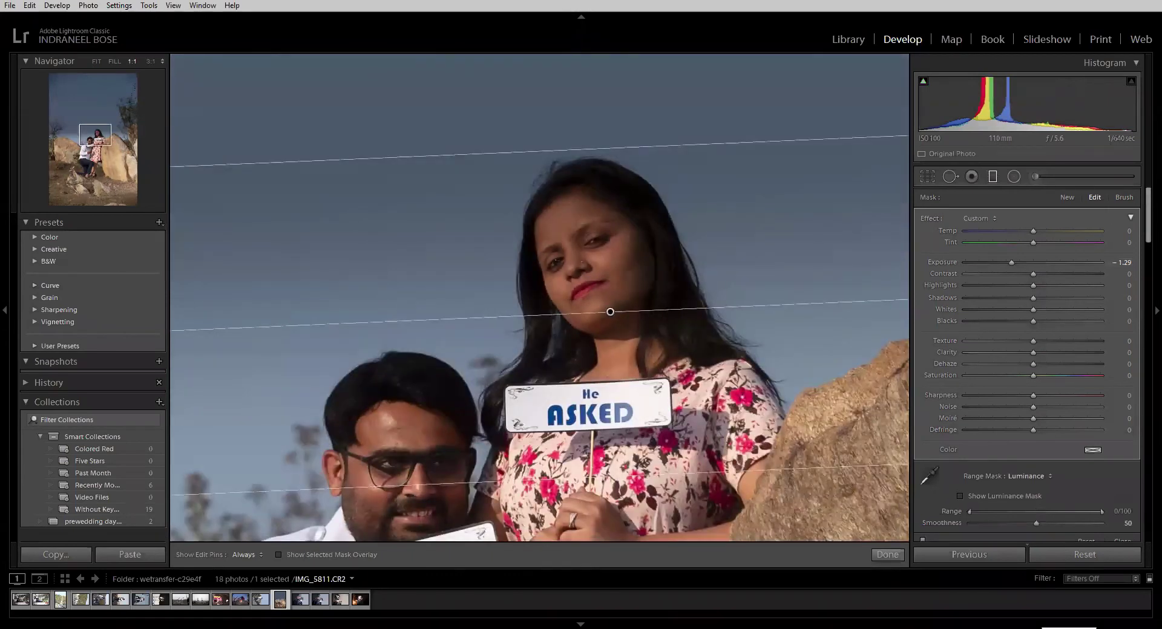
- Show the luminance mask and extend the gradient's lower edge down to the kneeling man's waist
click(960, 497)
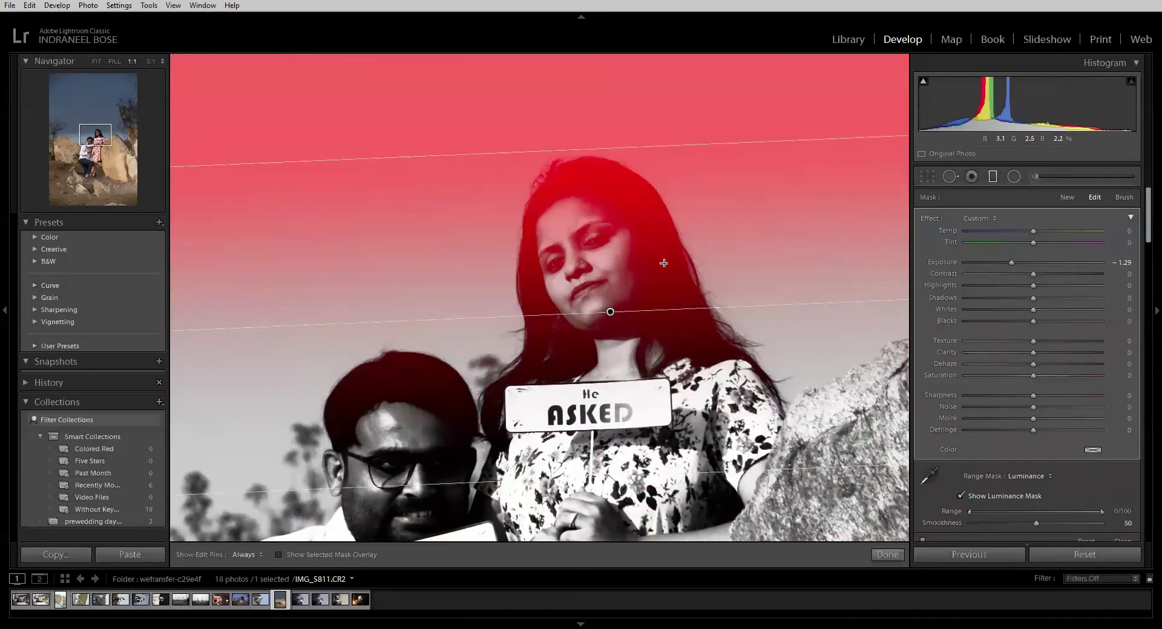
key(z)
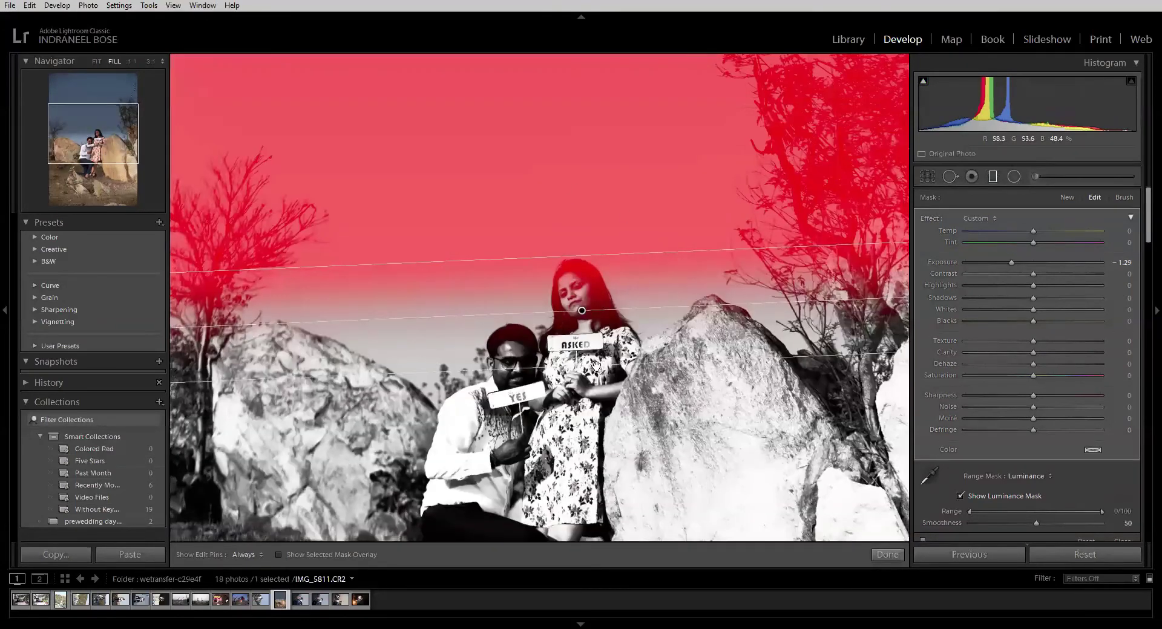
drag(596, 365, 621, 497)
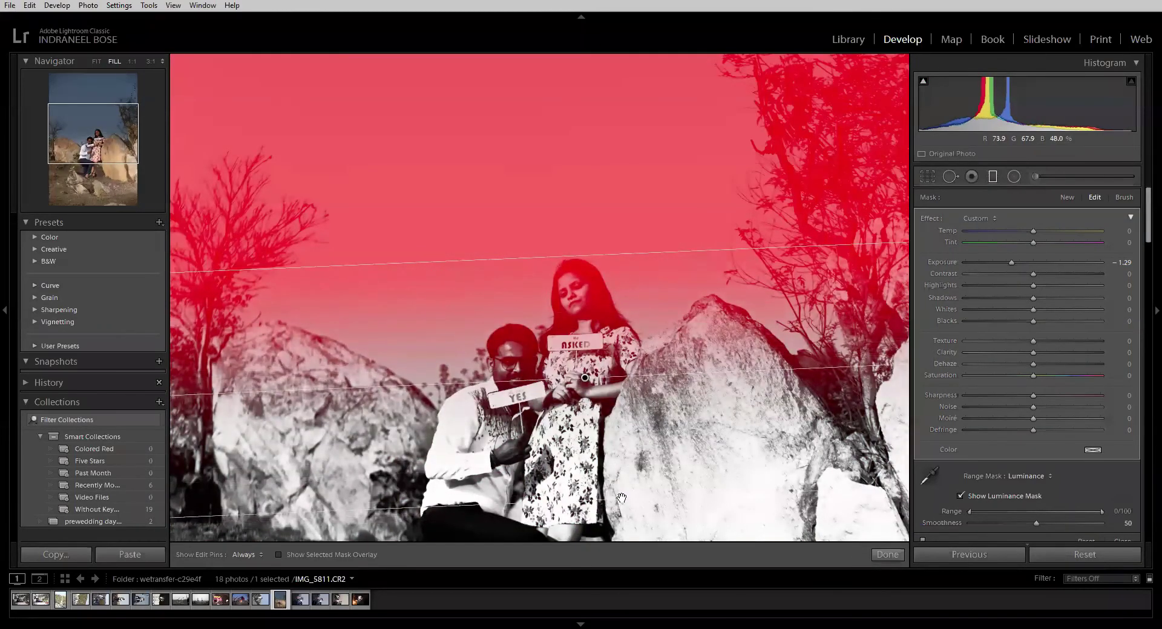
key(z)
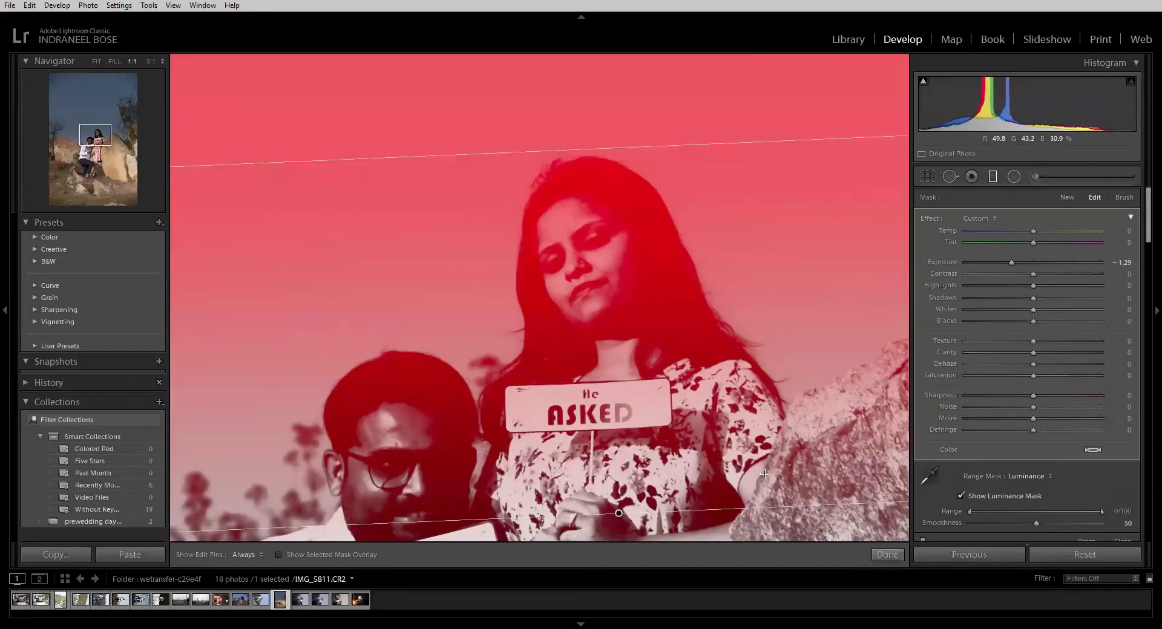
key(ctrl+z)
key(ctrl+equal)
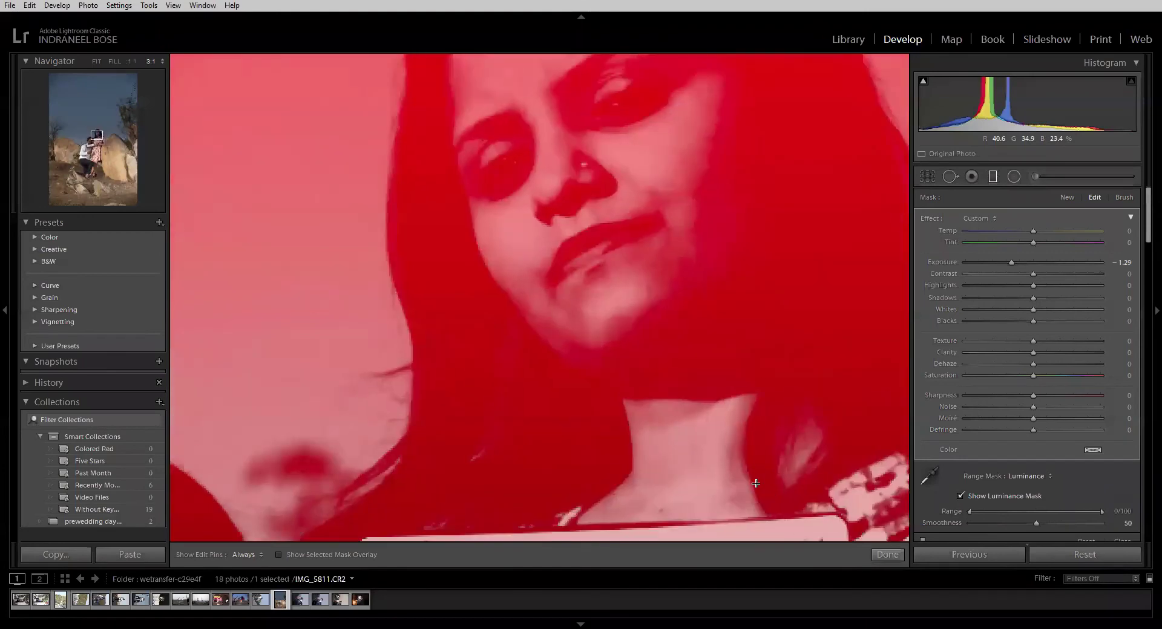
key(ctrl+minus)
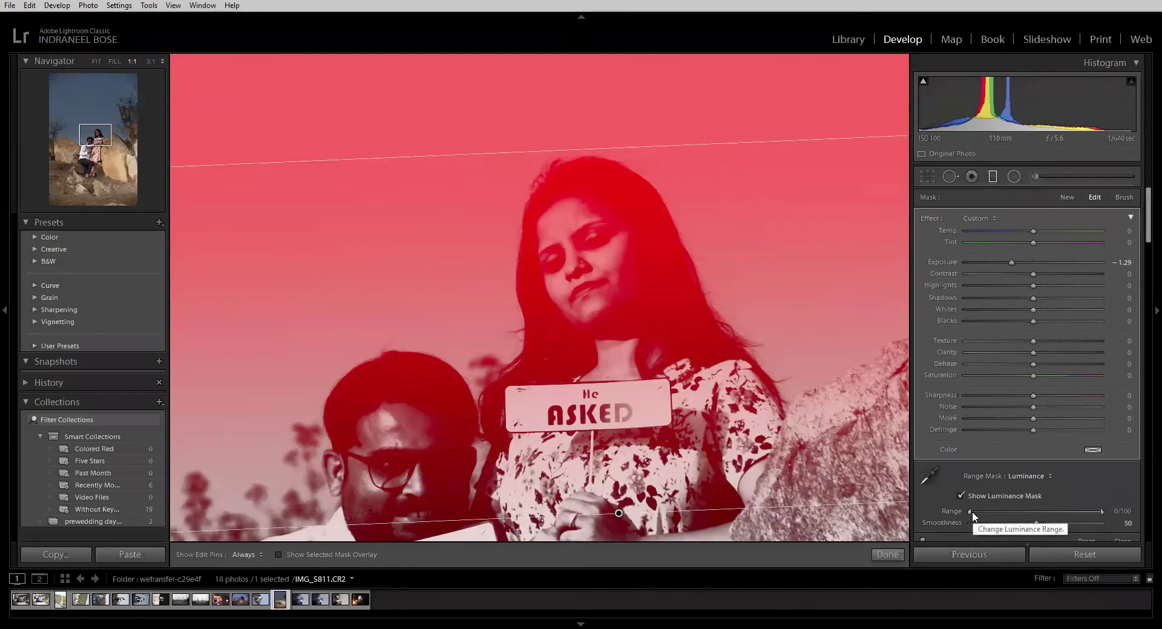
- Try a luminance range of 95/100, hide the luminance mask, and return the range to 0/100
drag(971, 510, 987, 511)
drag(998, 511, 1102, 517)
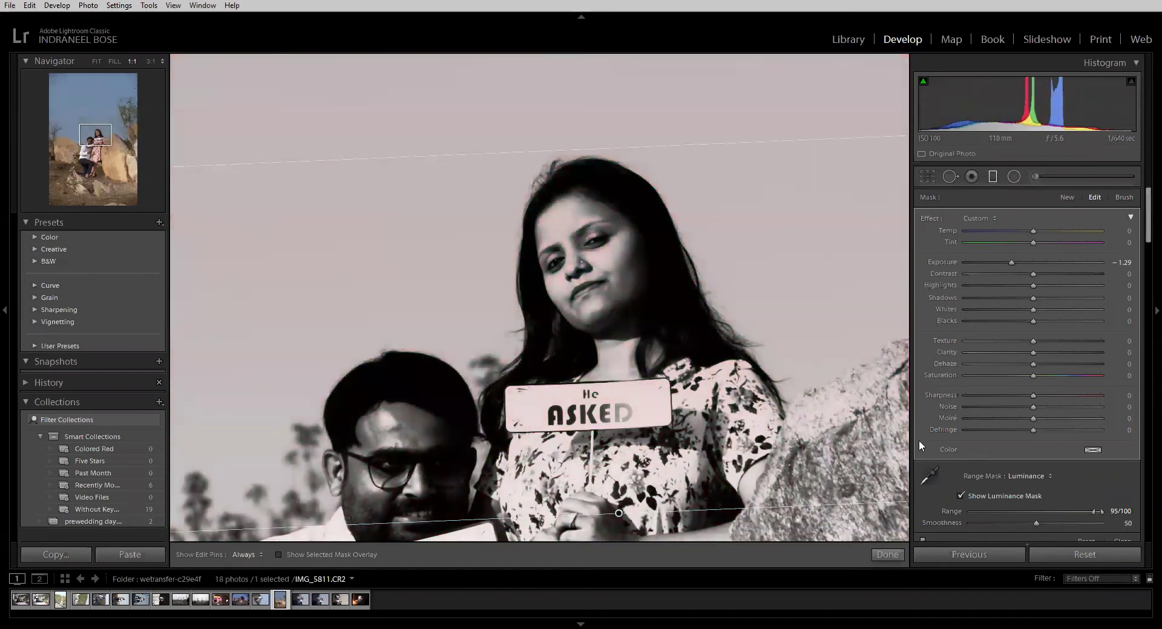
click(961, 496)
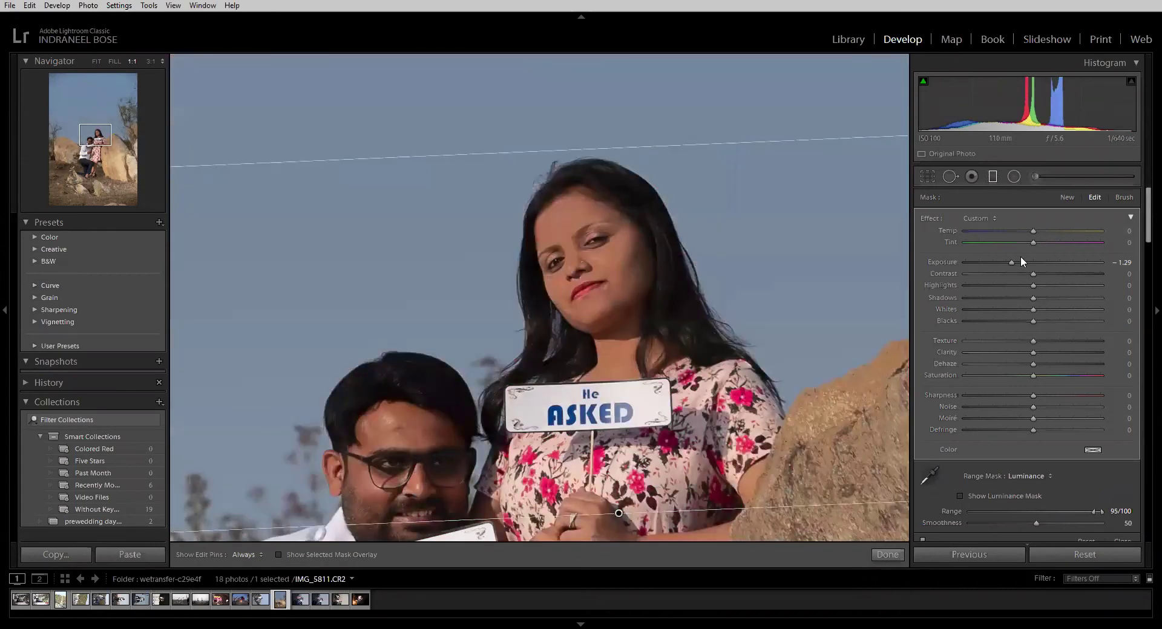
key(ctrl+equal)
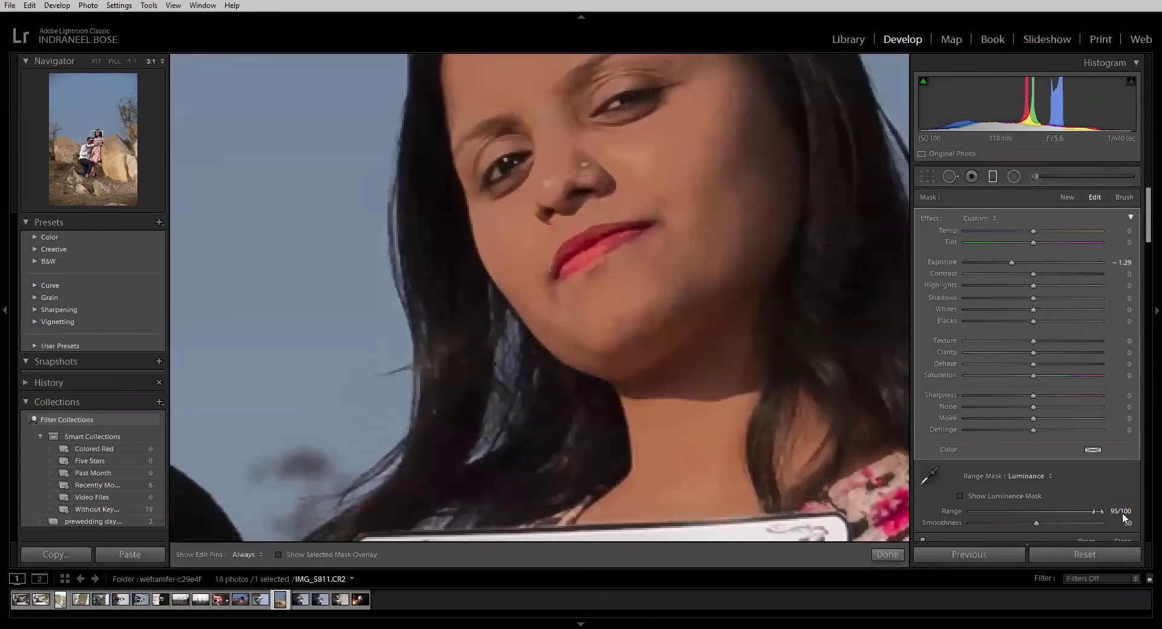
drag(1093, 511, 948, 517)
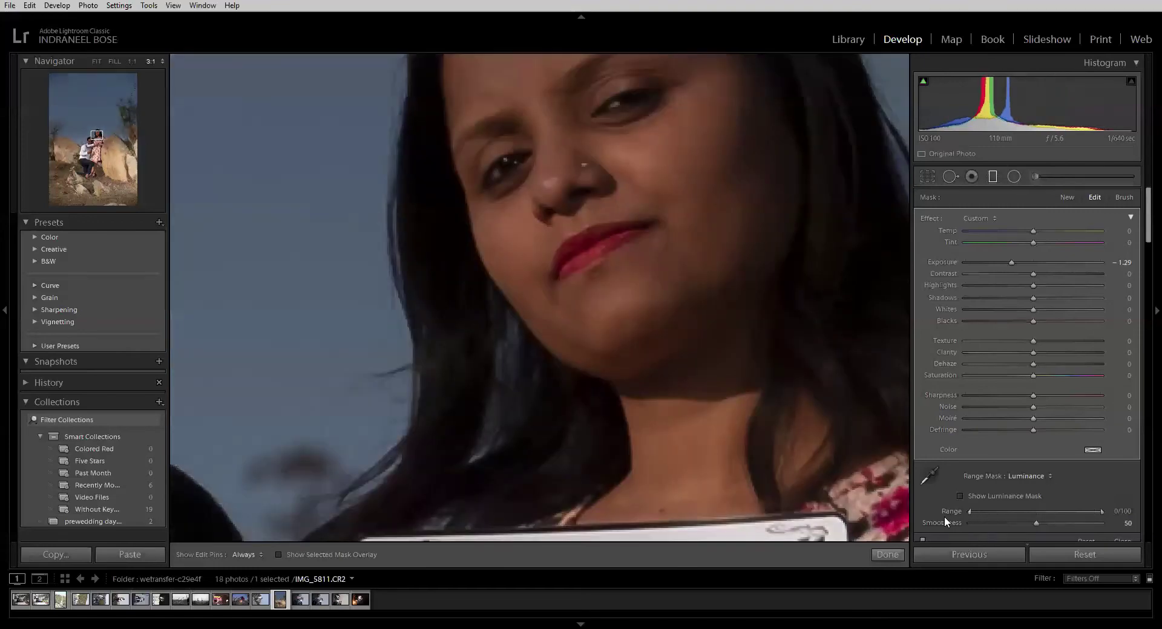
- Narrow the luminance range to 0/28, set its Smoothness to 100, and reduce the range further to 0/5
key(z)
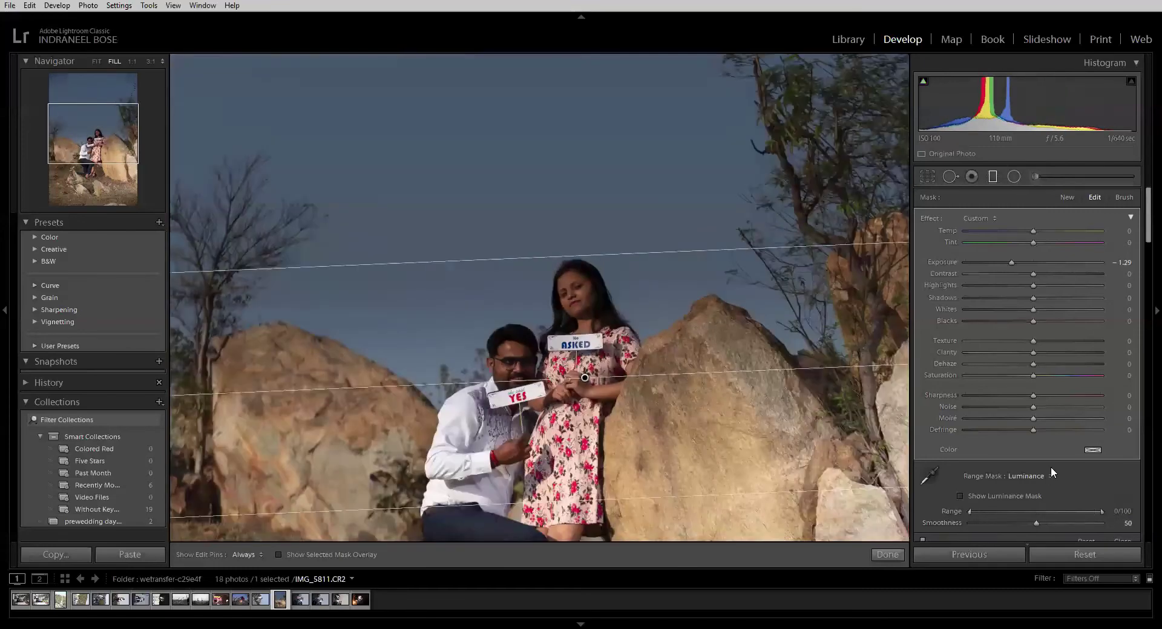
drag(970, 511, 1008, 515)
double_click(1094, 518)
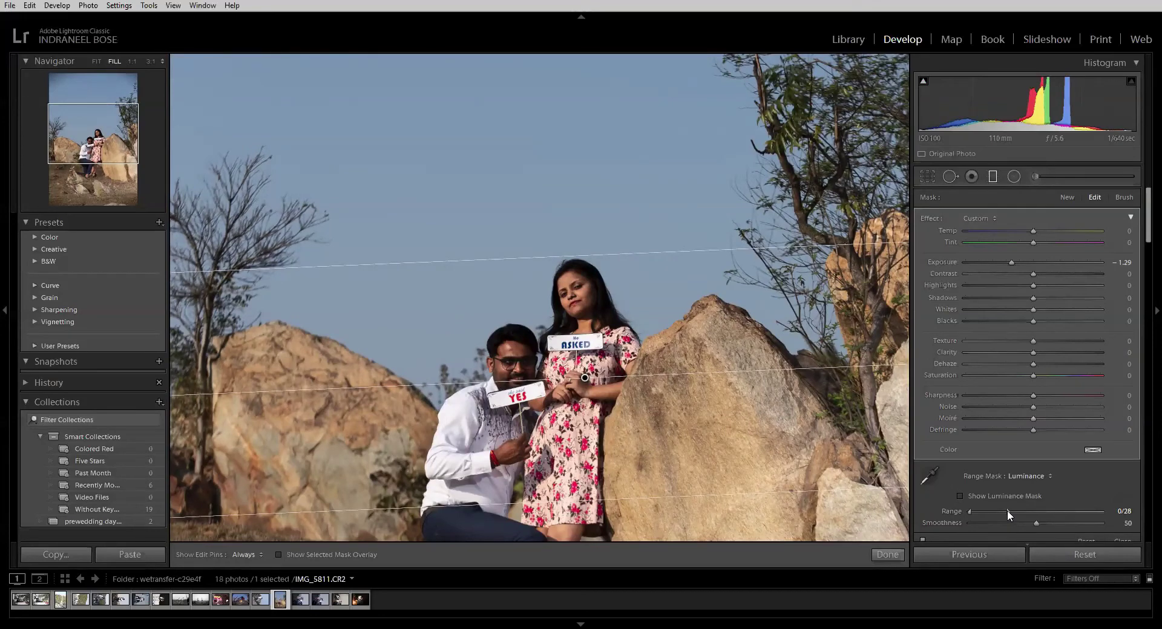
key(z)
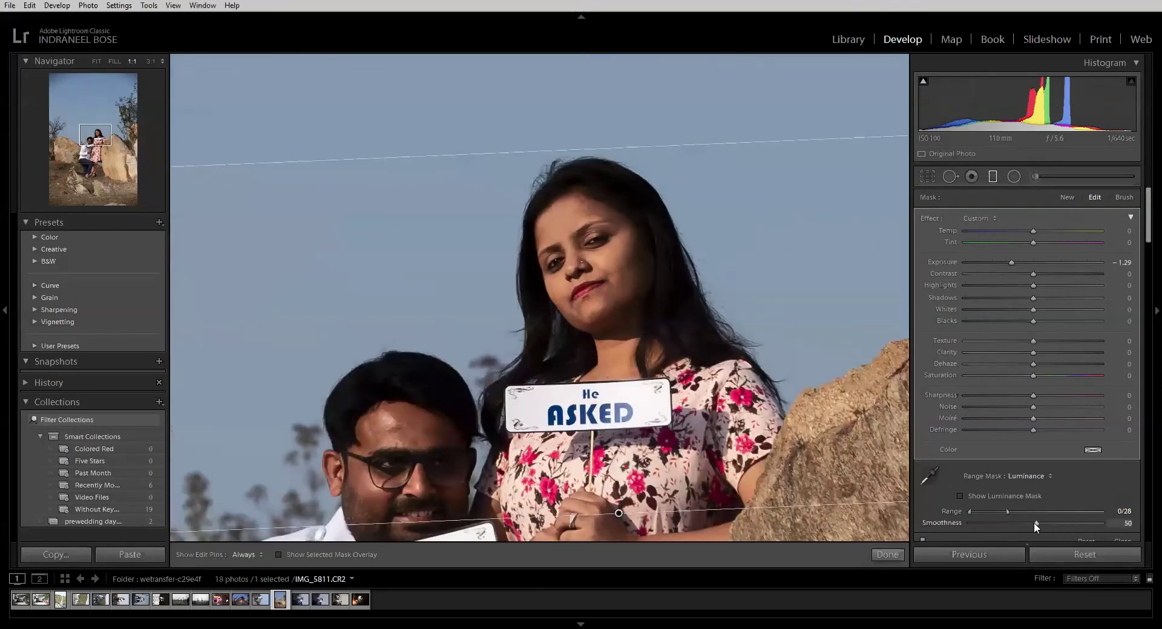
drag(1036, 524, 1125, 524)
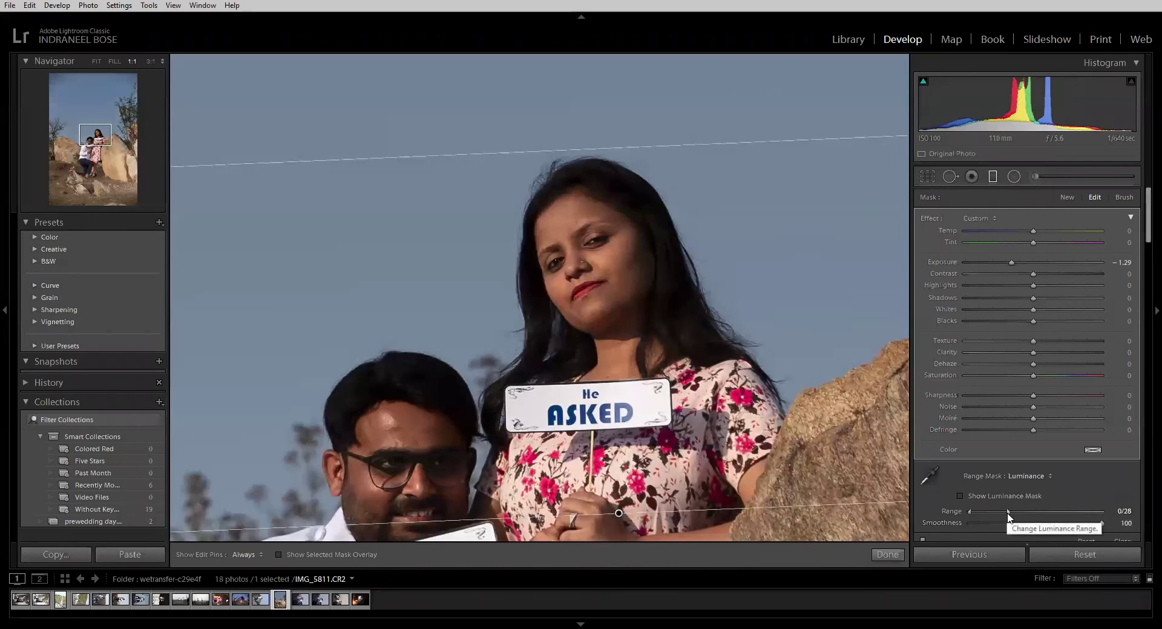
drag(1005, 508, 975, 513)
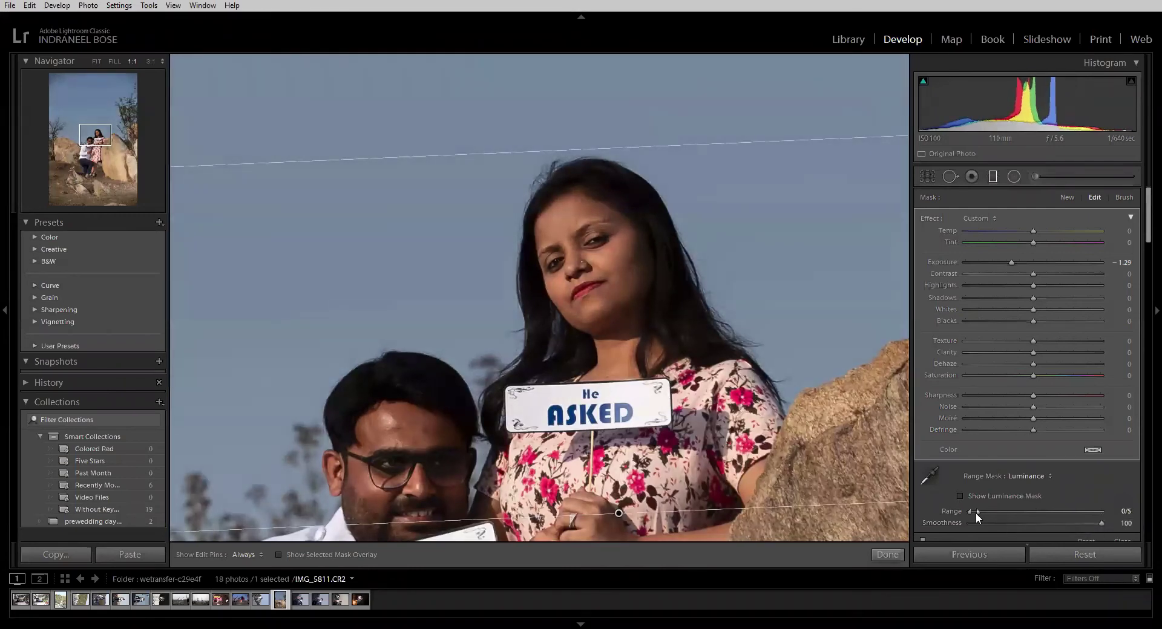
- Try a luminance range of 0/52, restore 0/5, and extend the gradient's lower edge down to the couple's feet
double_click(966, 513)
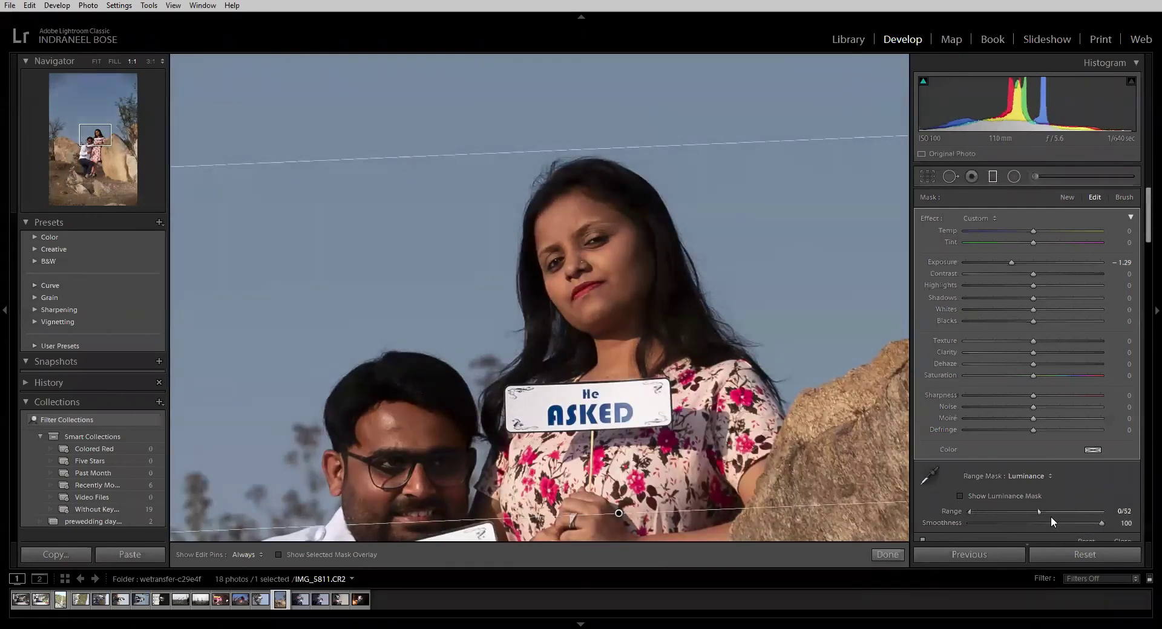
key(ctrl+z)
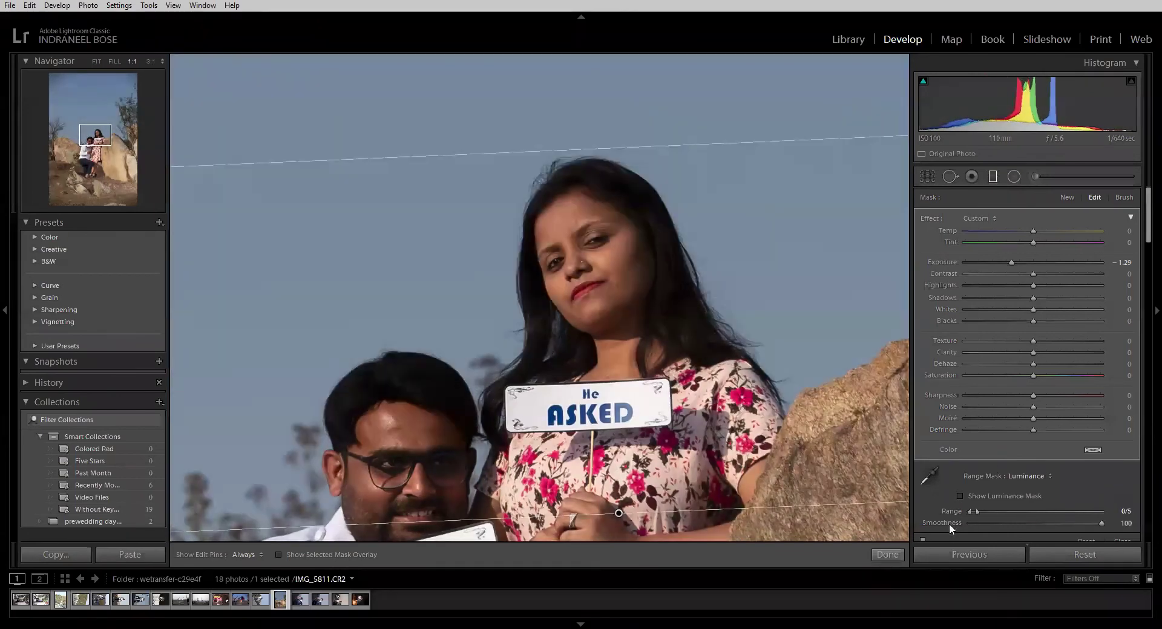
key(ctrl+minus)
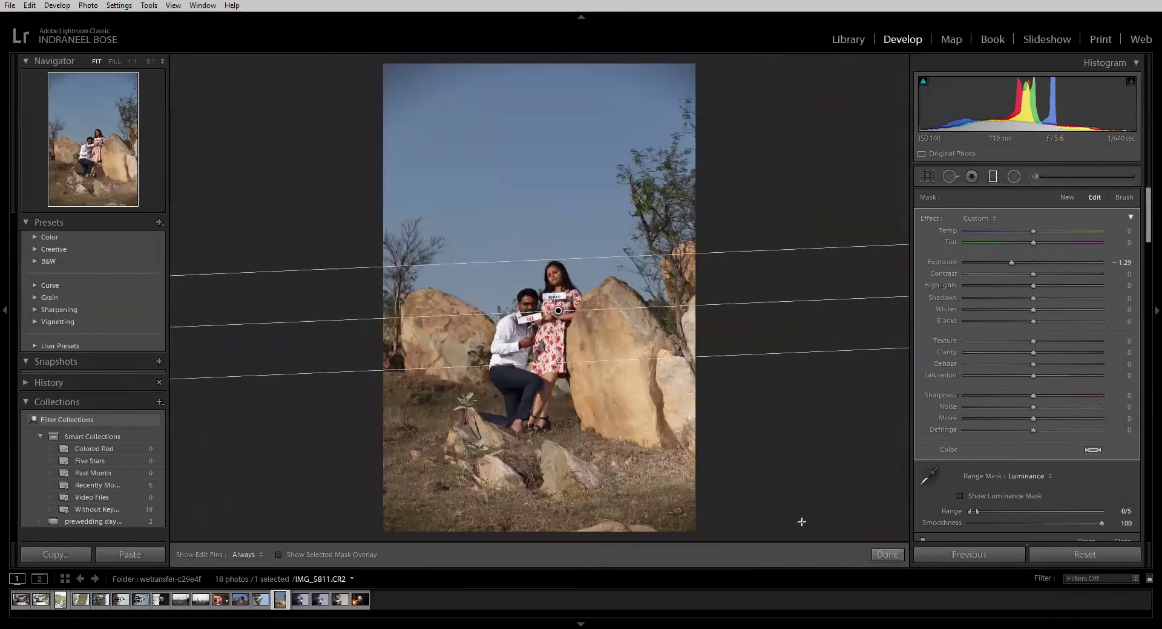
drag(750, 358, 745, 417)
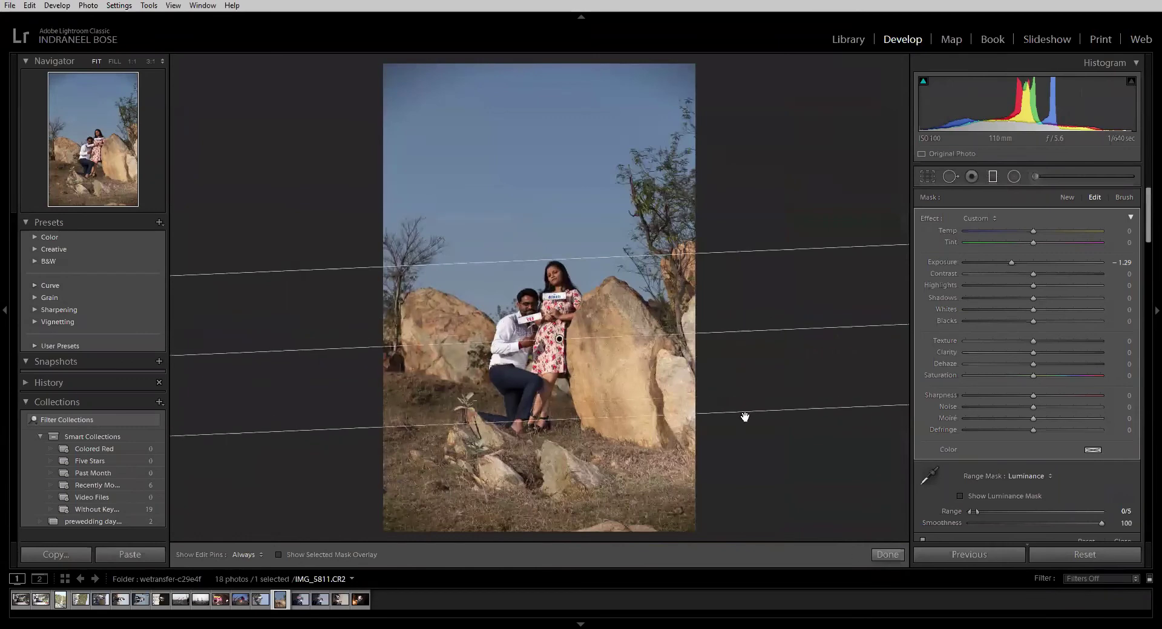
- Reset the photo's edits and draw a steep sideways graduated filter across the couple, spreading from the rock behind the man to the large boulder
click(1059, 557)
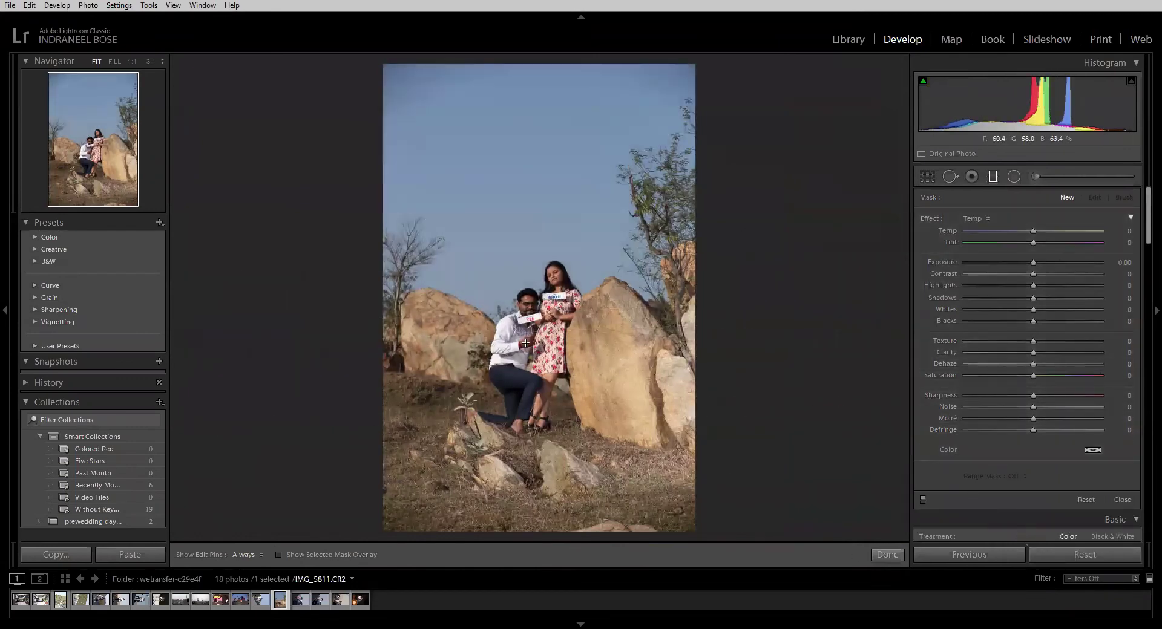
drag(526, 344, 632, 357)
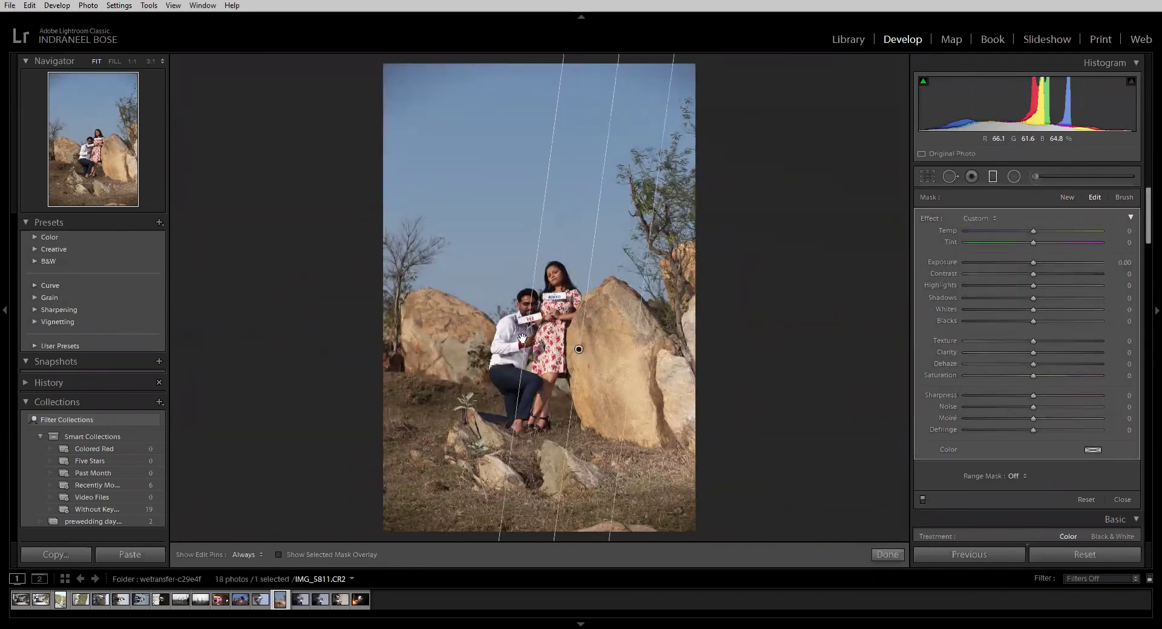
drag(522, 338, 484, 338)
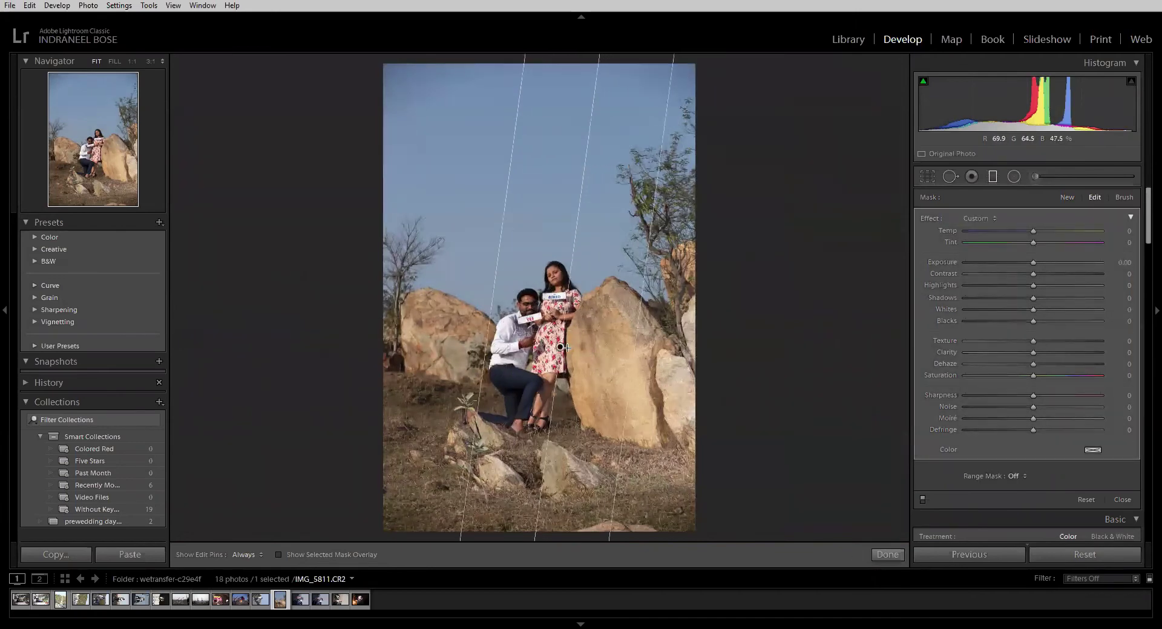
mouse_move(566, 348)
mouse_down()
mouse_move(522, 349)
mouse_move(544, 350)
mouse_up()
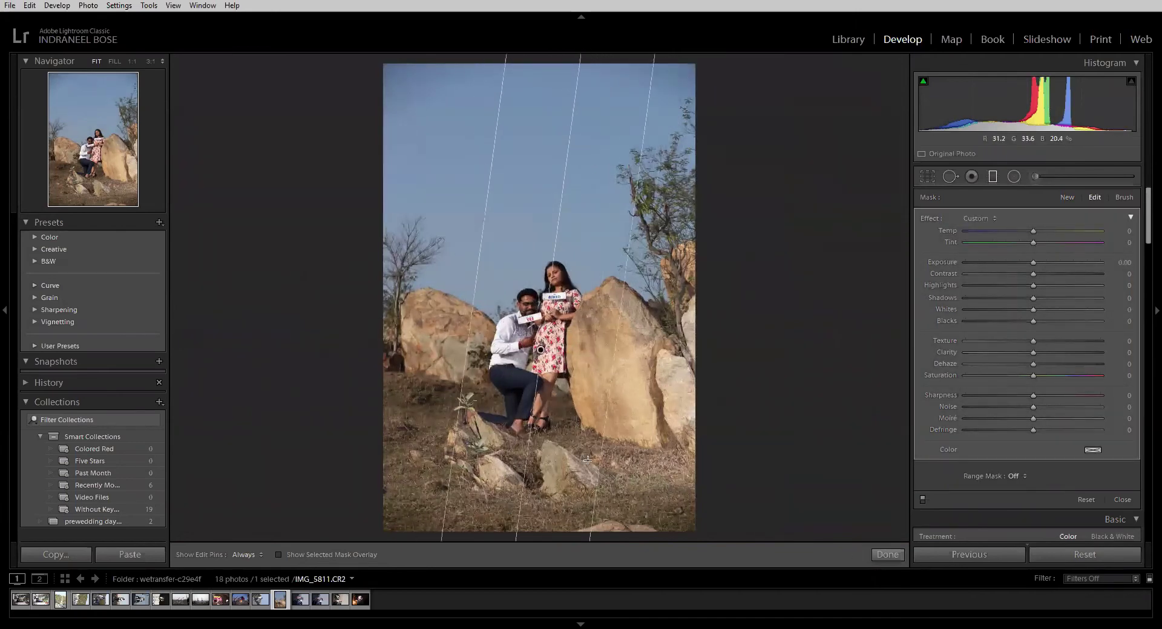
drag(610, 401, 602, 400)
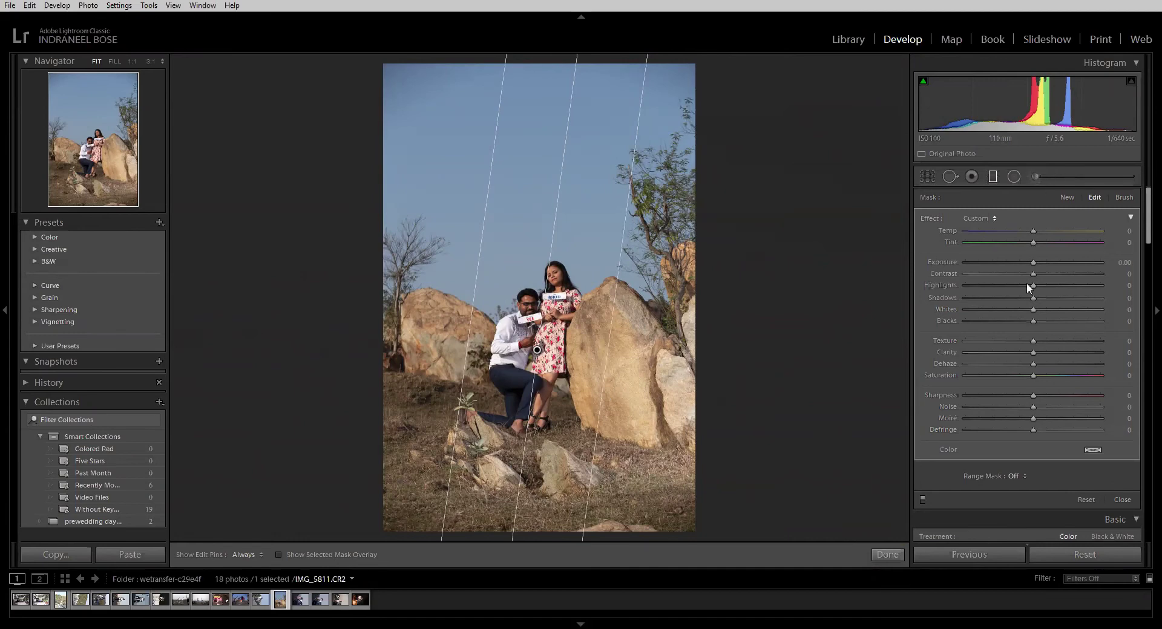
- Give the sideways filter a Luminance range mask and Exposure of -3.14, then widen the gradient and centre it on the kneeling man
click(1013, 476)
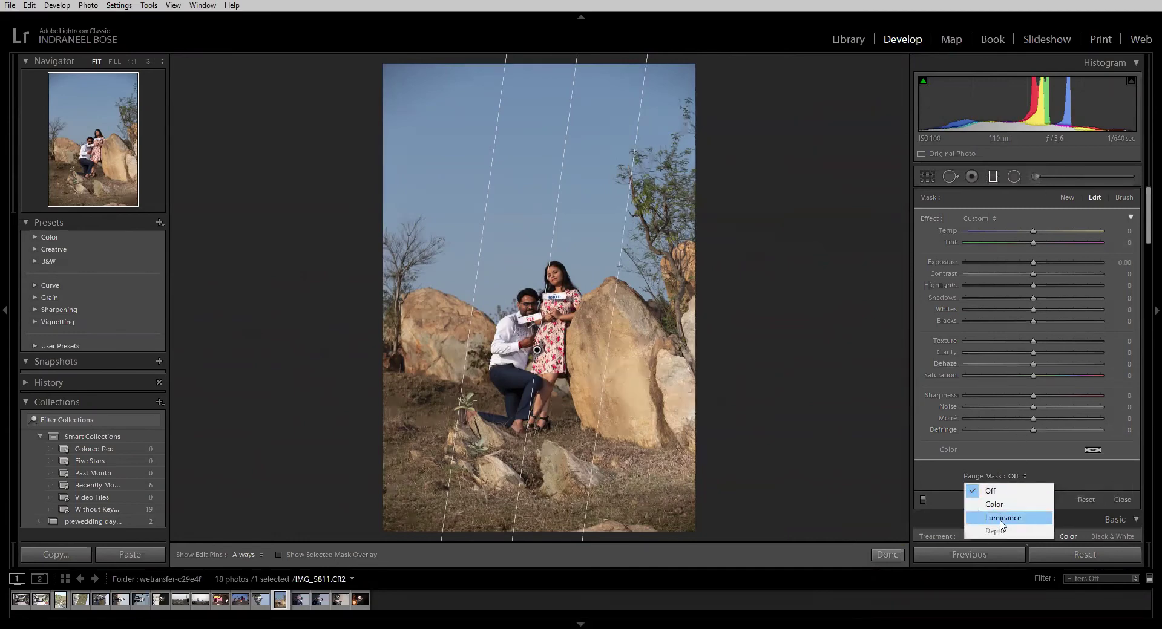
click(1003, 519)
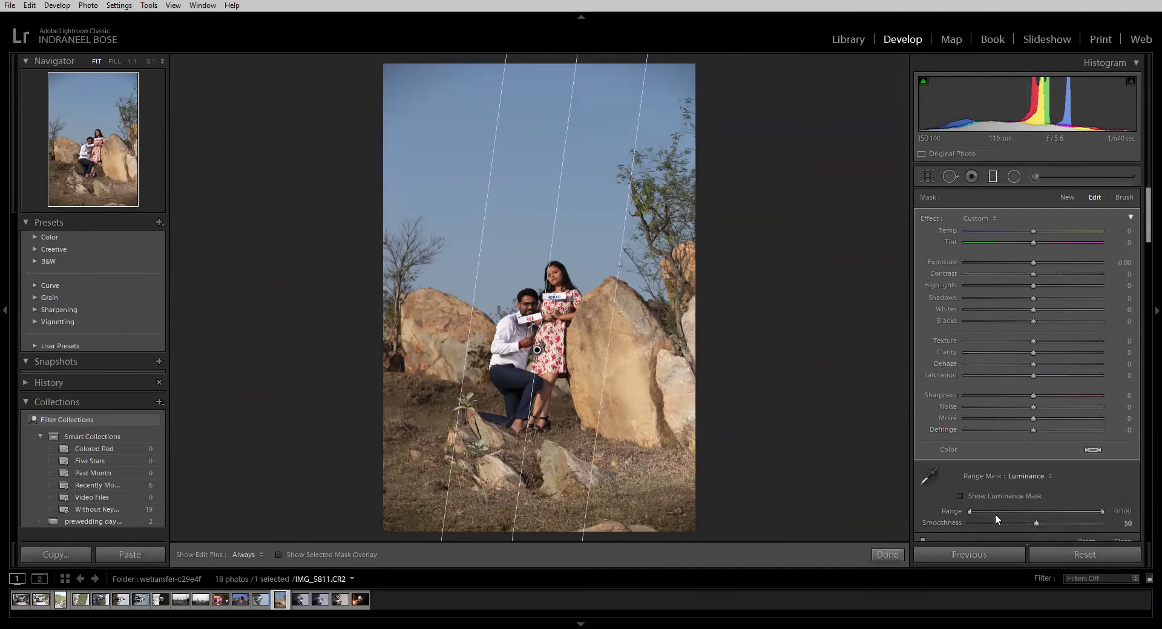
drag(1033, 262, 980, 263)
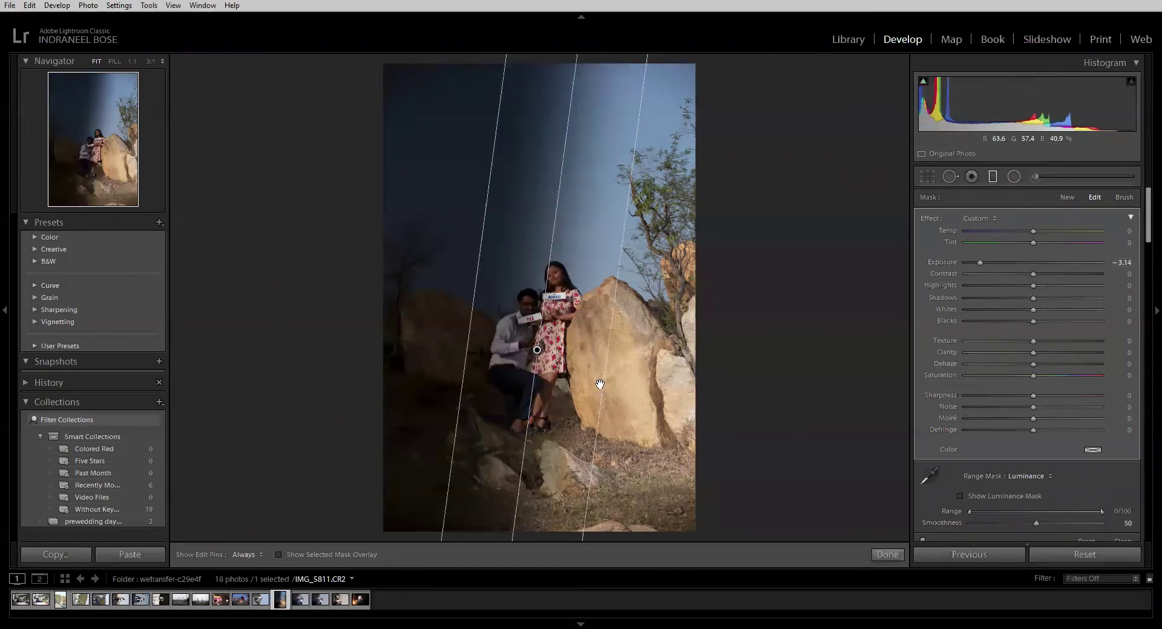
drag(604, 374, 812, 409)
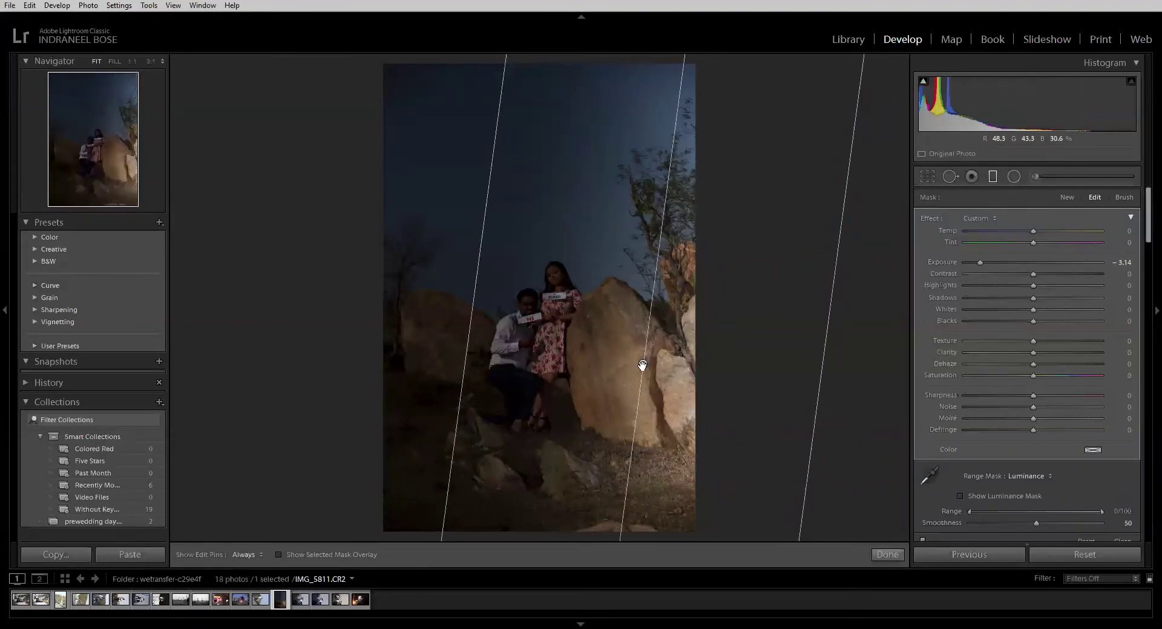
drag(642, 365, 526, 327)
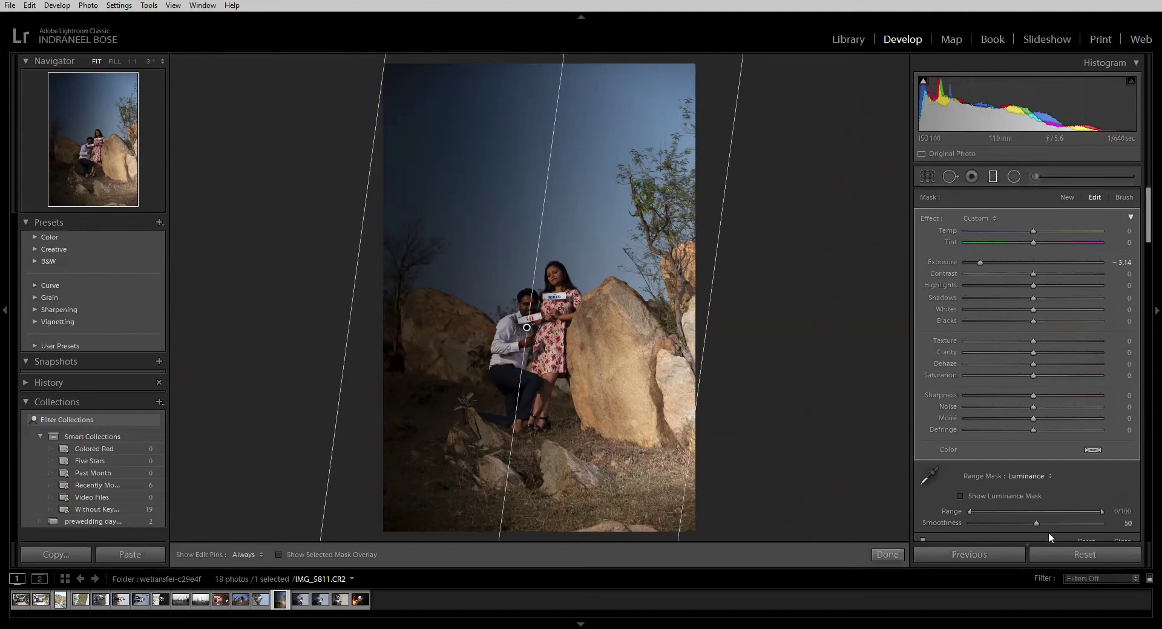
- Reset the photo's edits and draw a graduated filter from the top of the sky to the man's chest with Exposure -2.07
click(1062, 552)
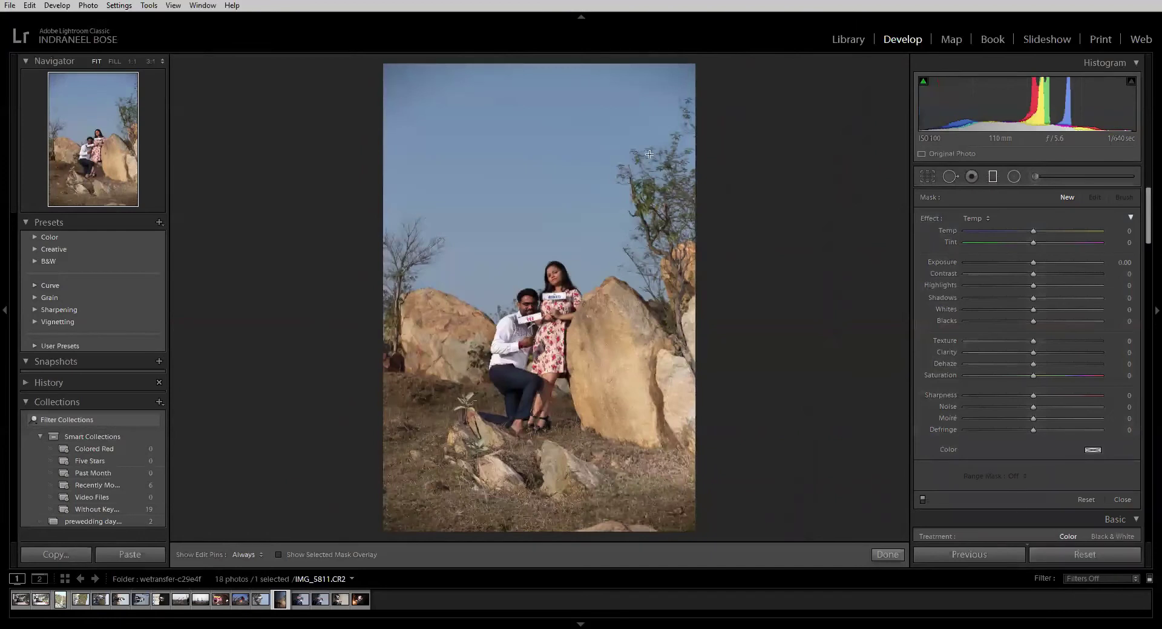
drag(574, 80, 579, 424)
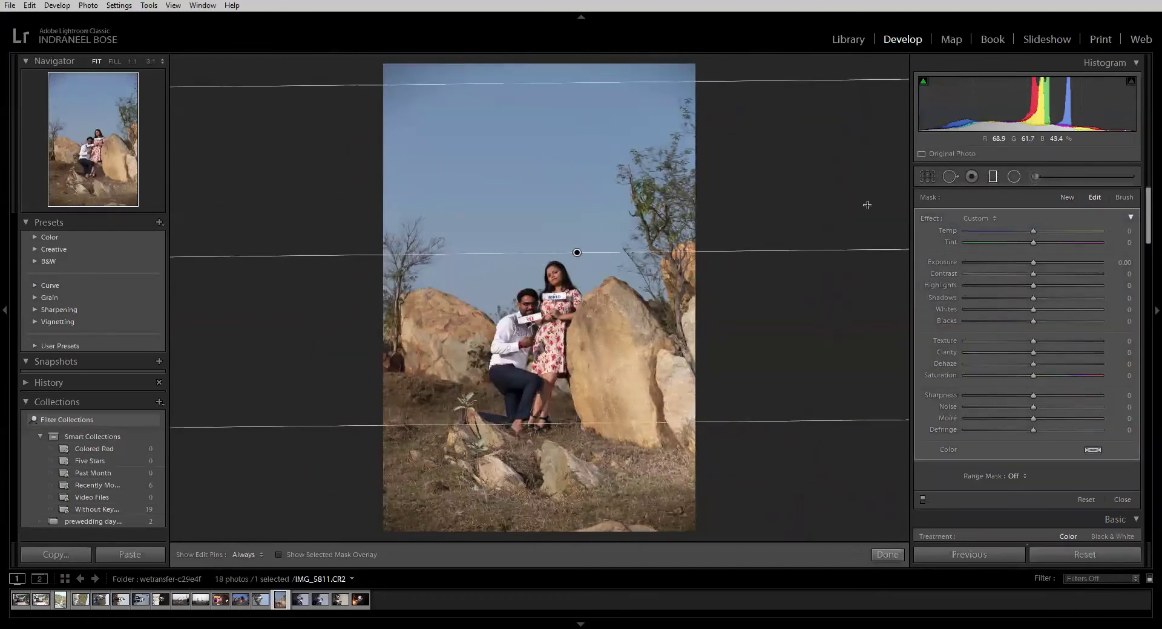
drag(1033, 262, 995, 264)
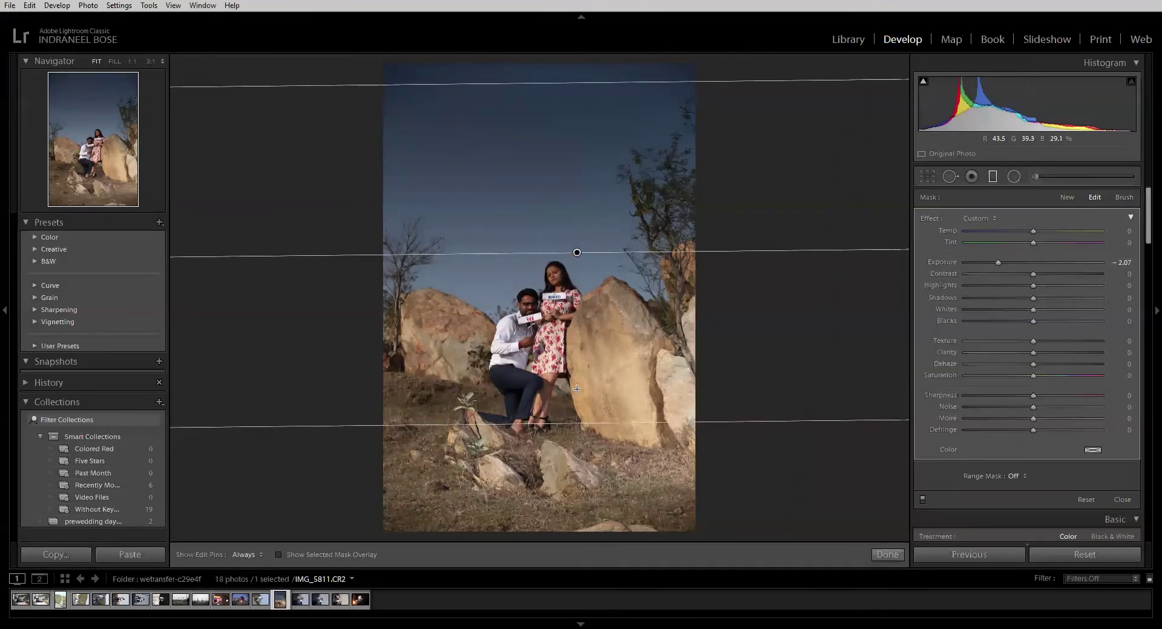
drag(574, 427, 577, 157)
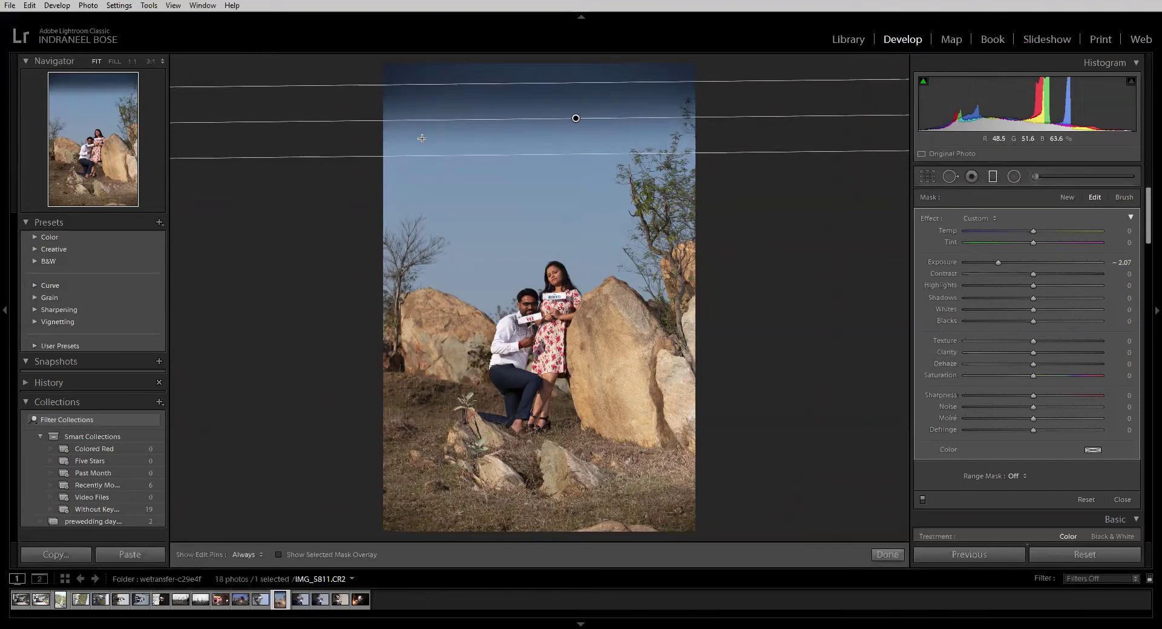
drag(575, 156, 585, 321)
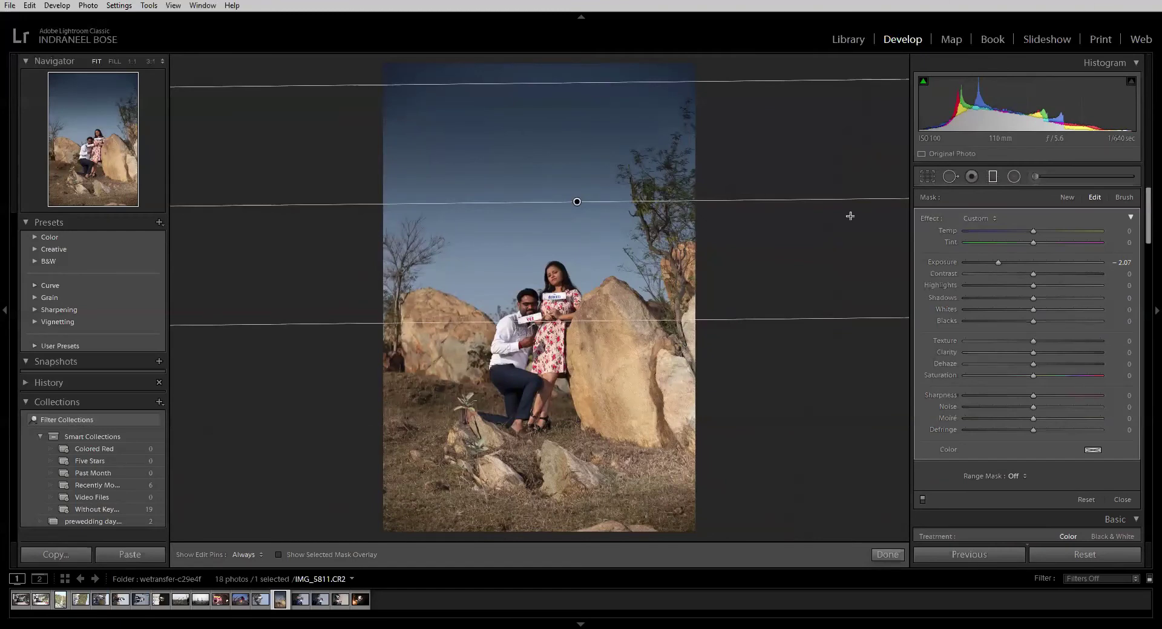
- Set the filter's range mask to Color, try a blue tint, and settle on a yellow tint with hue 56 and saturation 83%
click(1016, 476)
click(1006, 505)
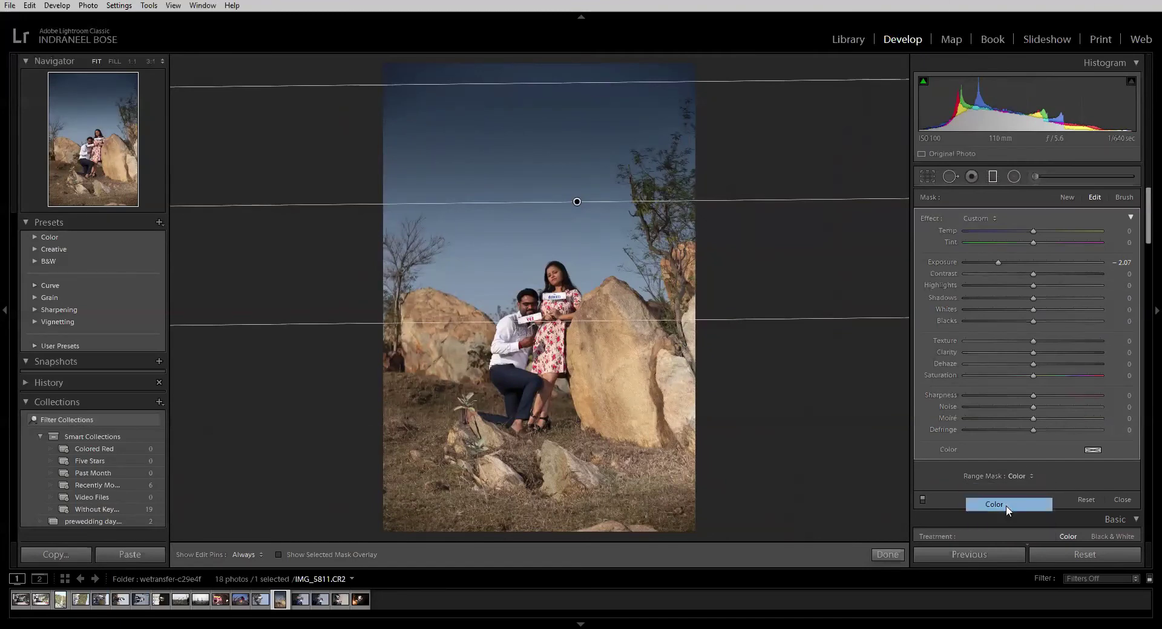
click(1093, 450)
click(990, 455)
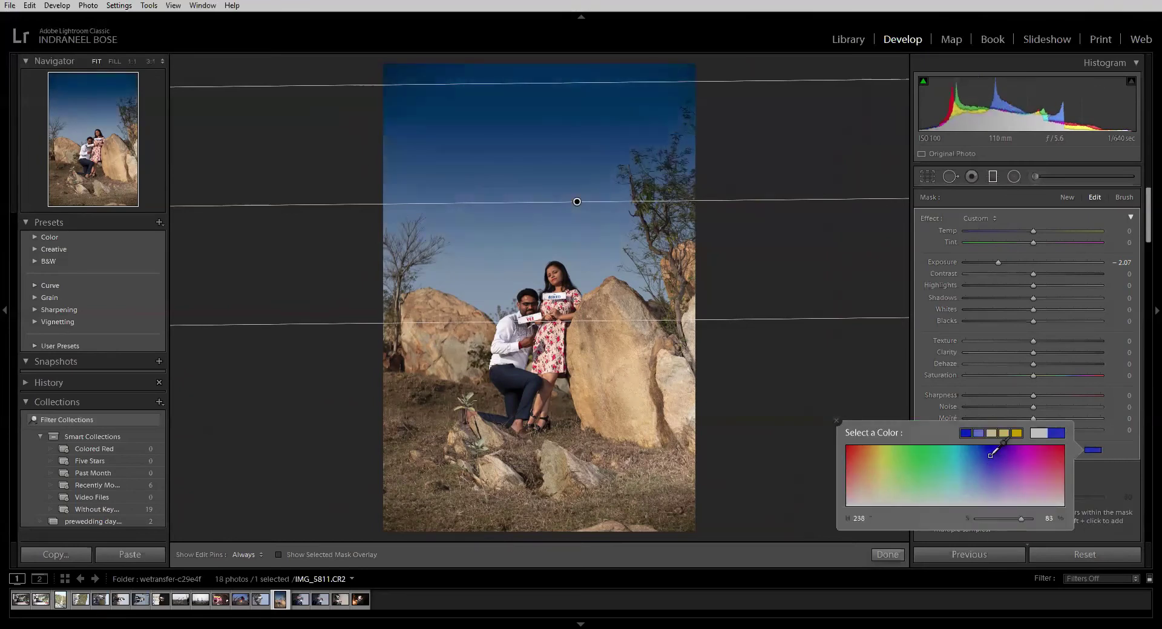
drag(991, 455, 880, 456)
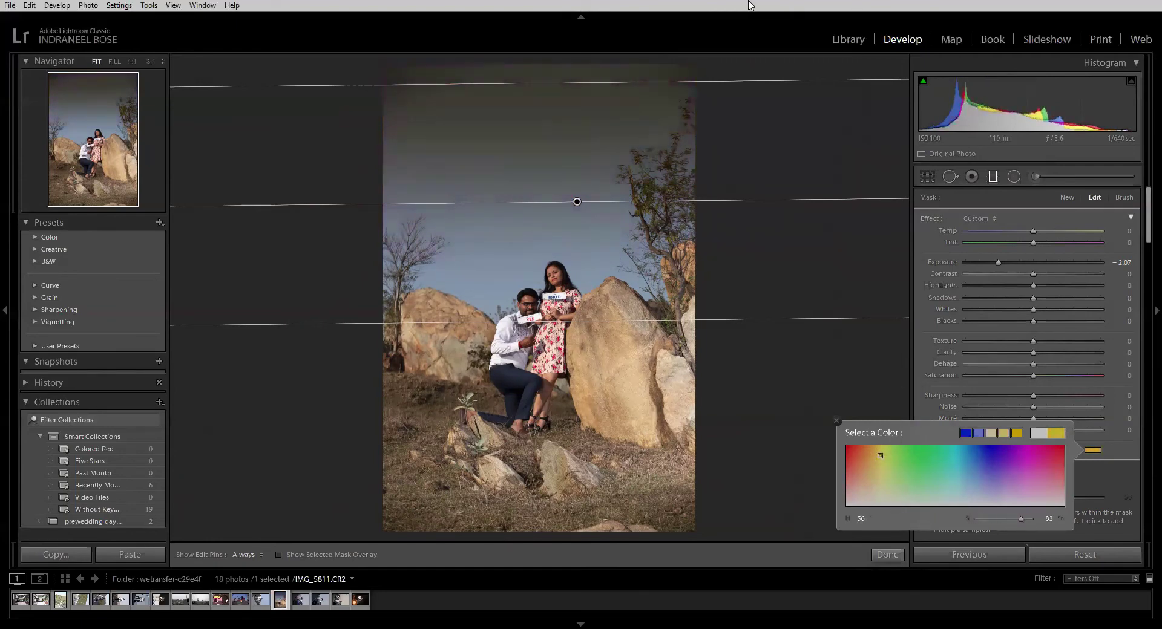
click(837, 420)
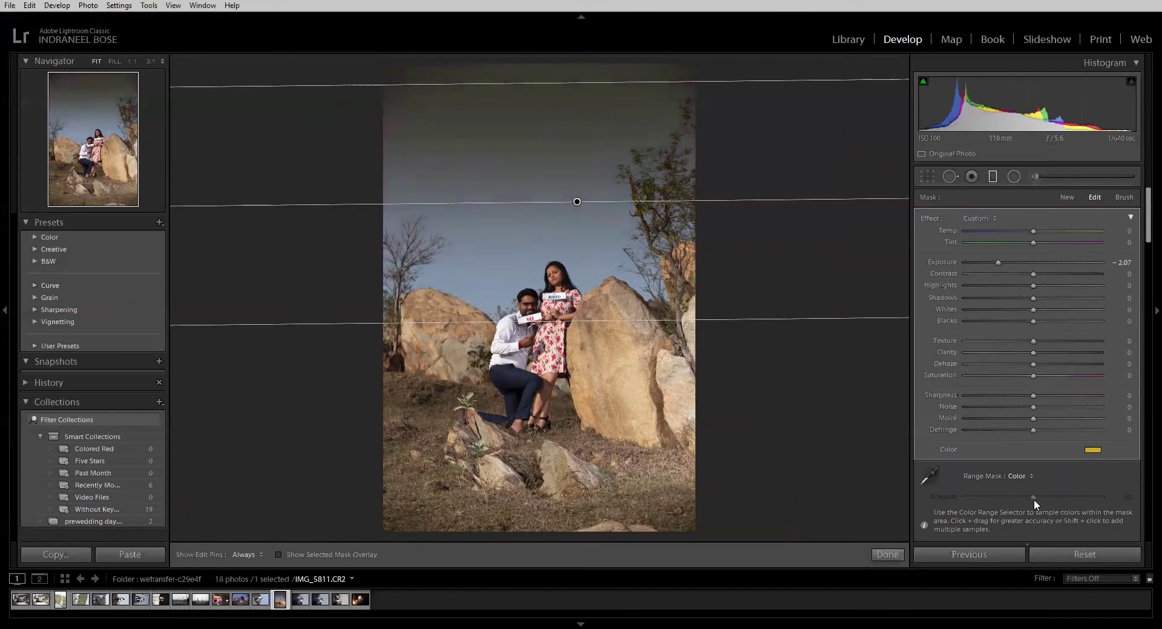
- Sample the sky's color for the range mask, adding a second sky area, and raise the mask Amount to 100
click(929, 477)
click(599, 158)
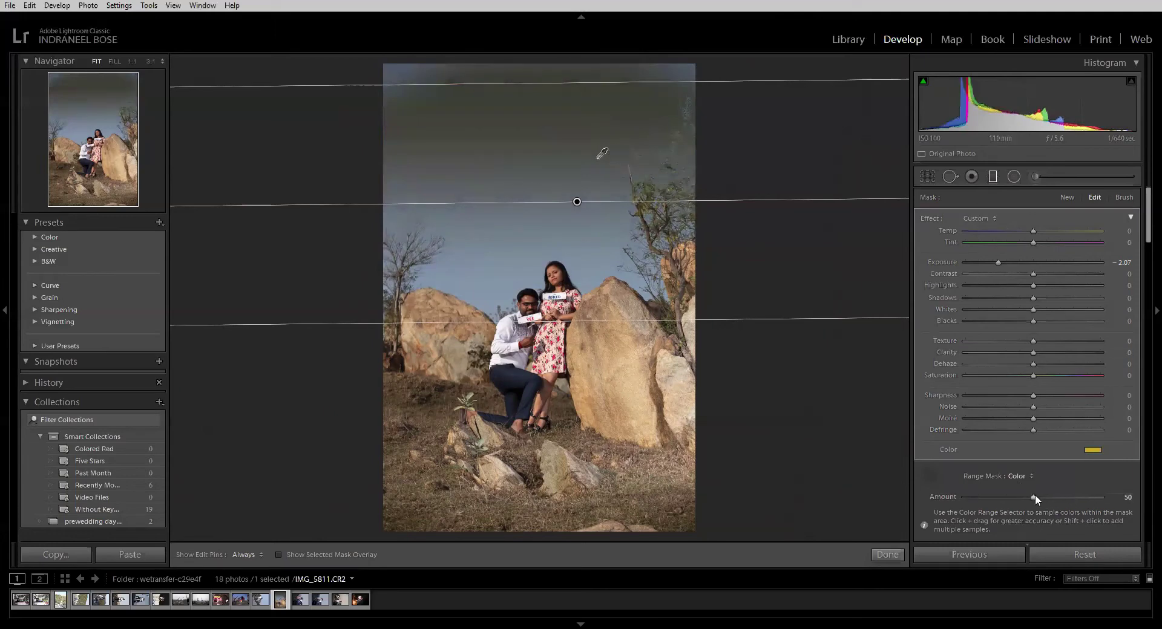
drag(1034, 495, 1085, 510)
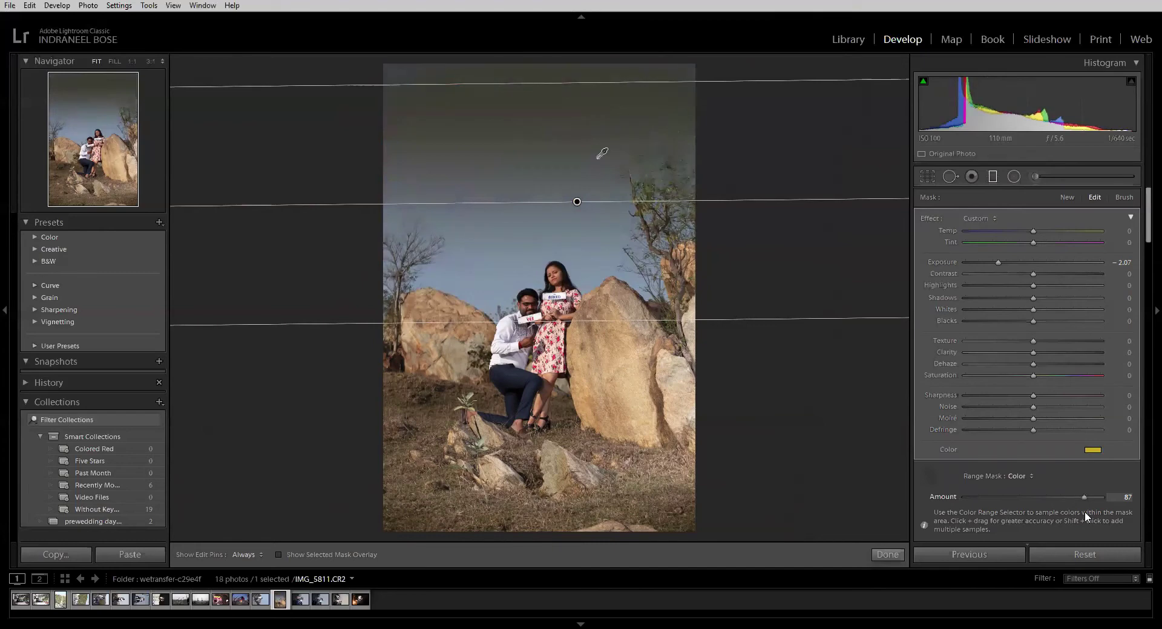
drag(1085, 512, 1115, 503)
drag(571, 137, 474, 184)
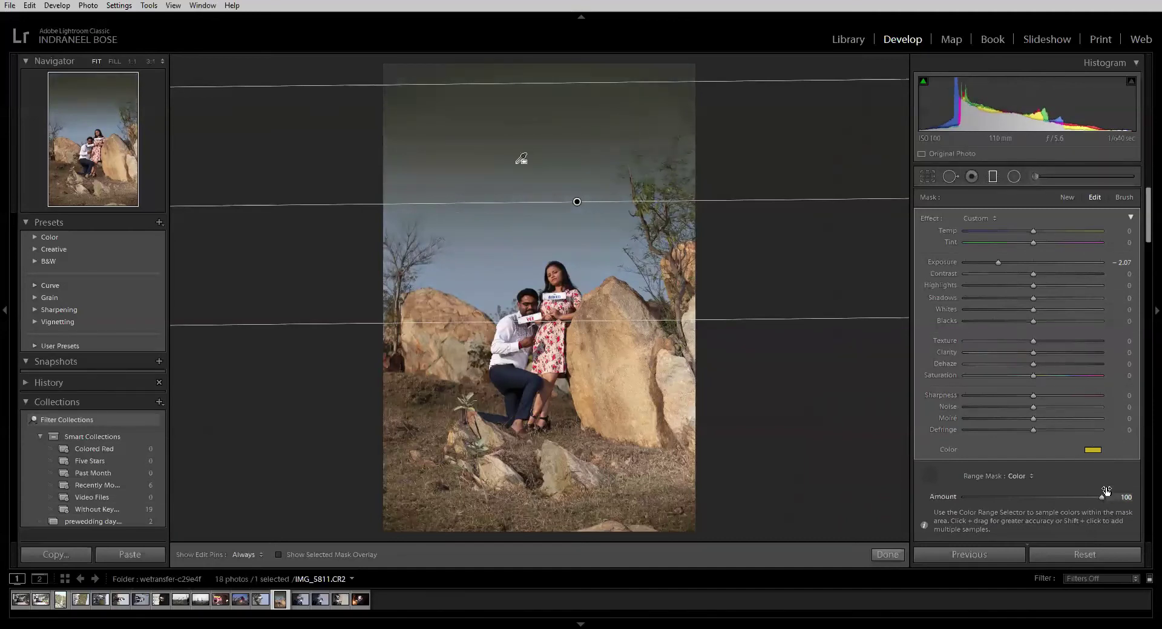
- Change the filter's tint to blue with hue 240 and saturation 99%, and lower the range mask Amount to 20
click(1098, 450)
click(992, 445)
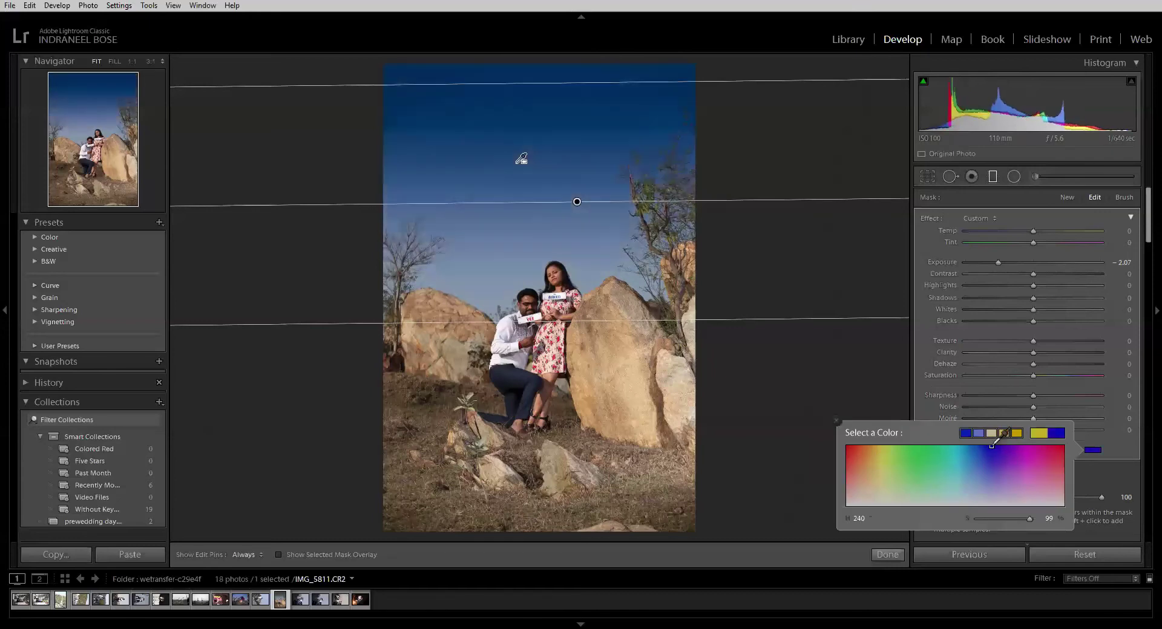
click(1100, 498)
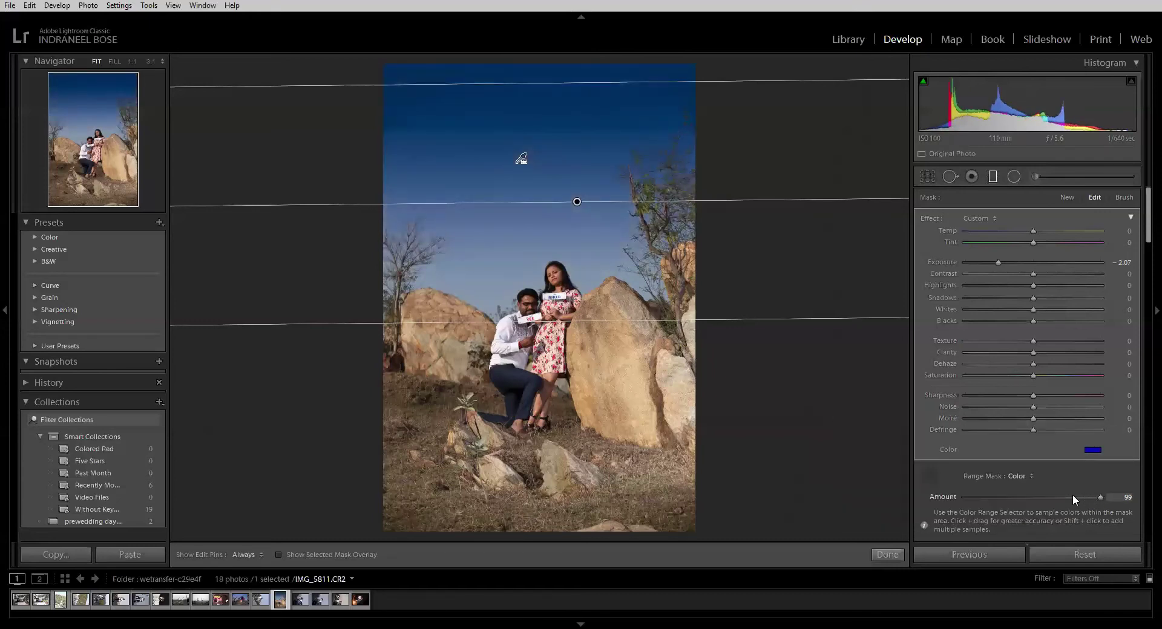
drag(1072, 495, 988, 497)
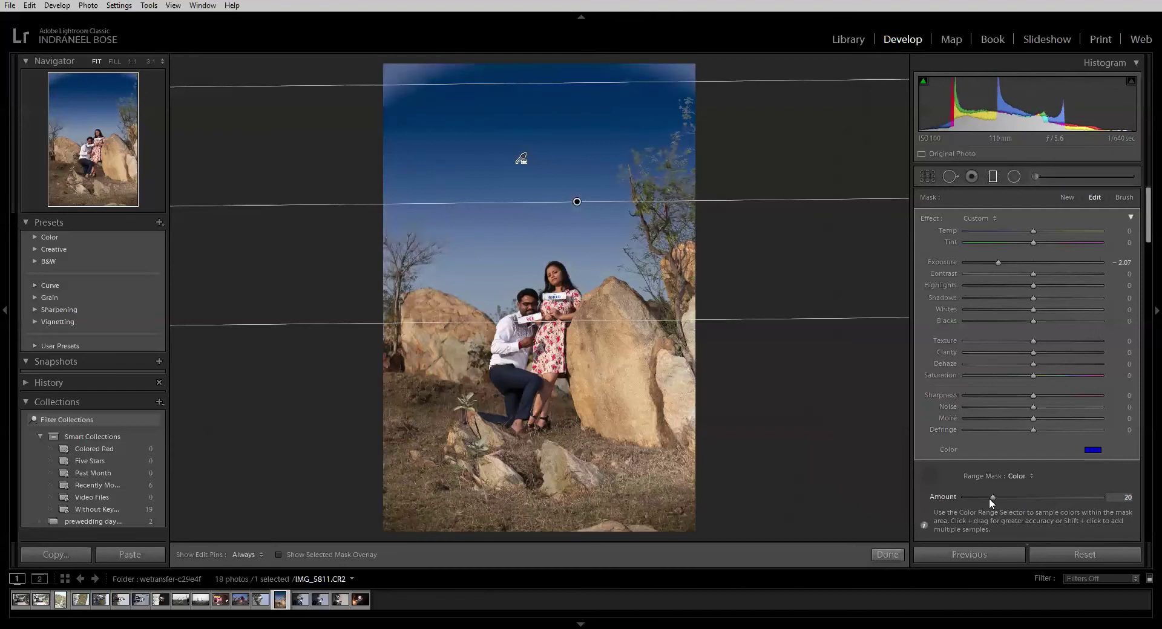
- Remove the filter's color tint, then set its Exposure to -2.82 and the range mask Amount to 57
click(1093, 449)
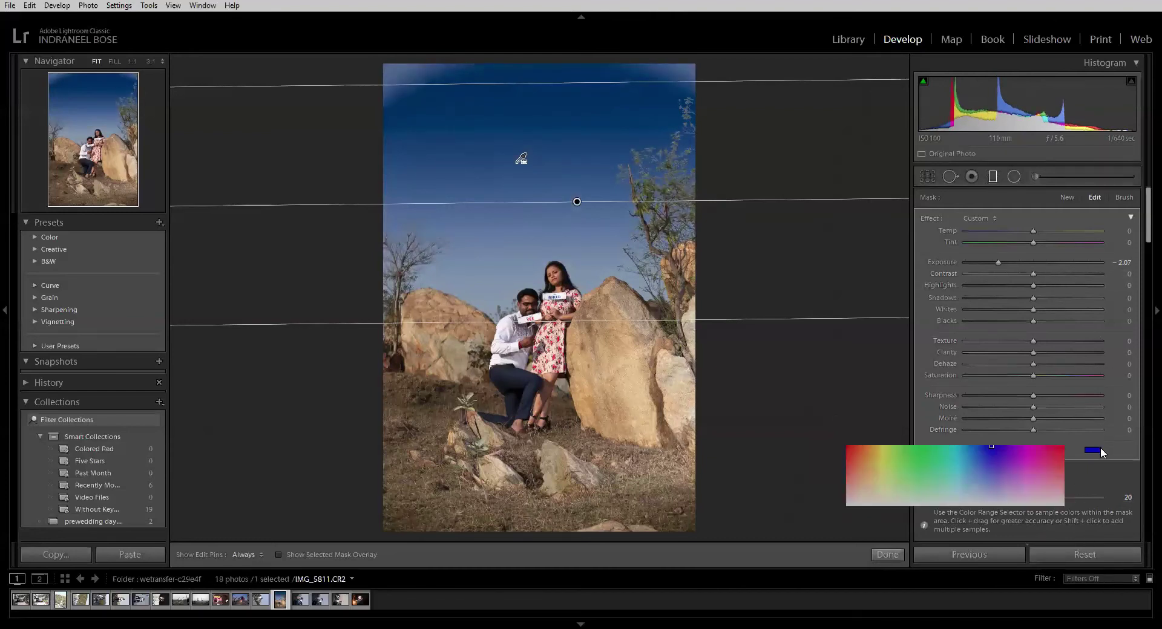
drag(878, 497, 739, 549)
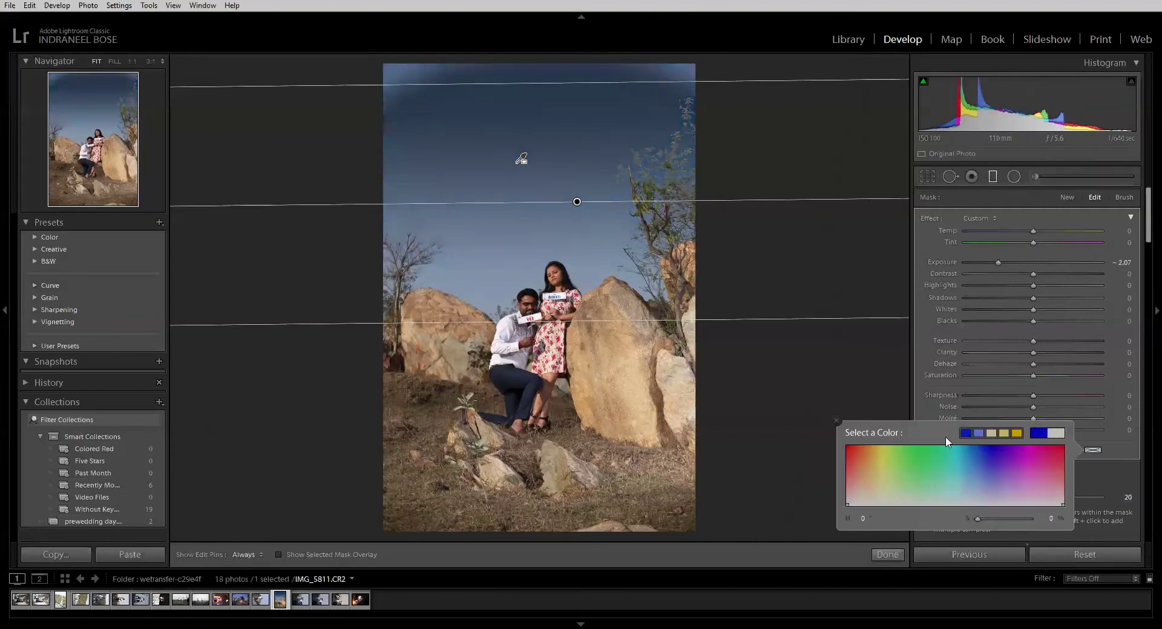
click(1116, 466)
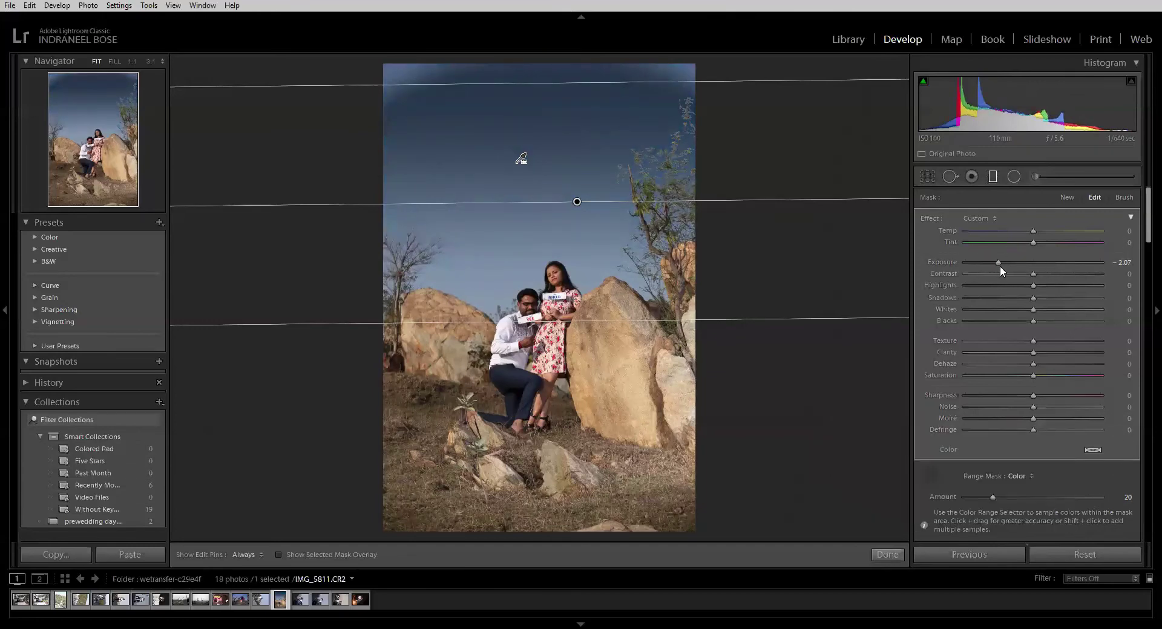
mouse_move(996, 263)
mouse_down()
mouse_move(1043, 262)
mouse_move(963, 266)
mouse_move(1003, 266)
mouse_move(984, 267)
mouse_up()
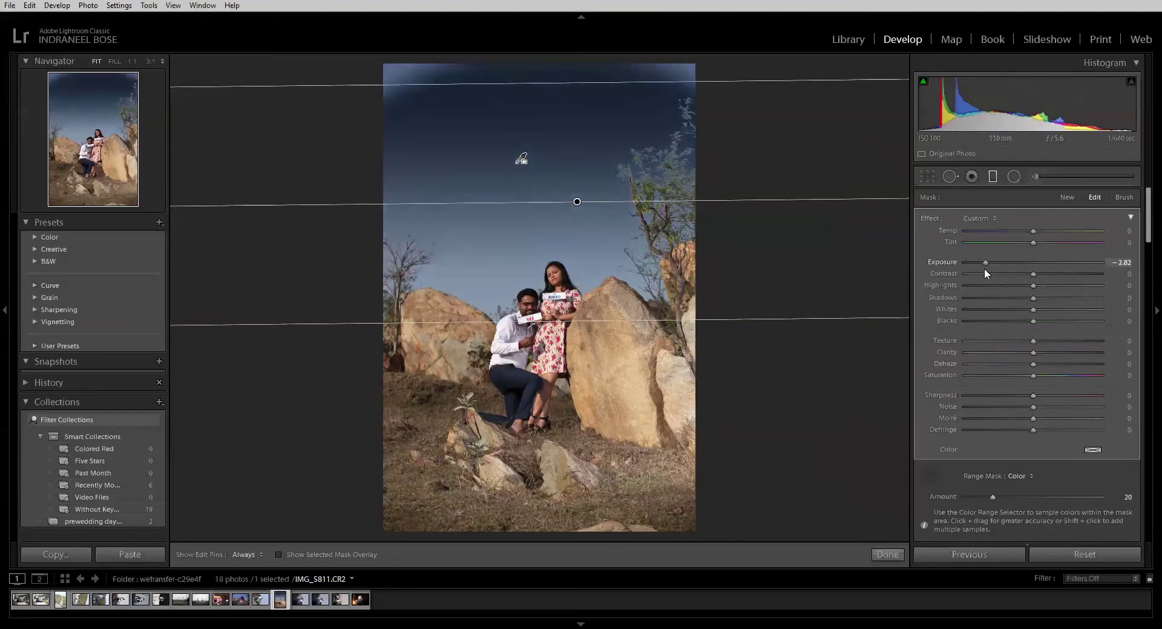
drag(998, 496, 1058, 499)
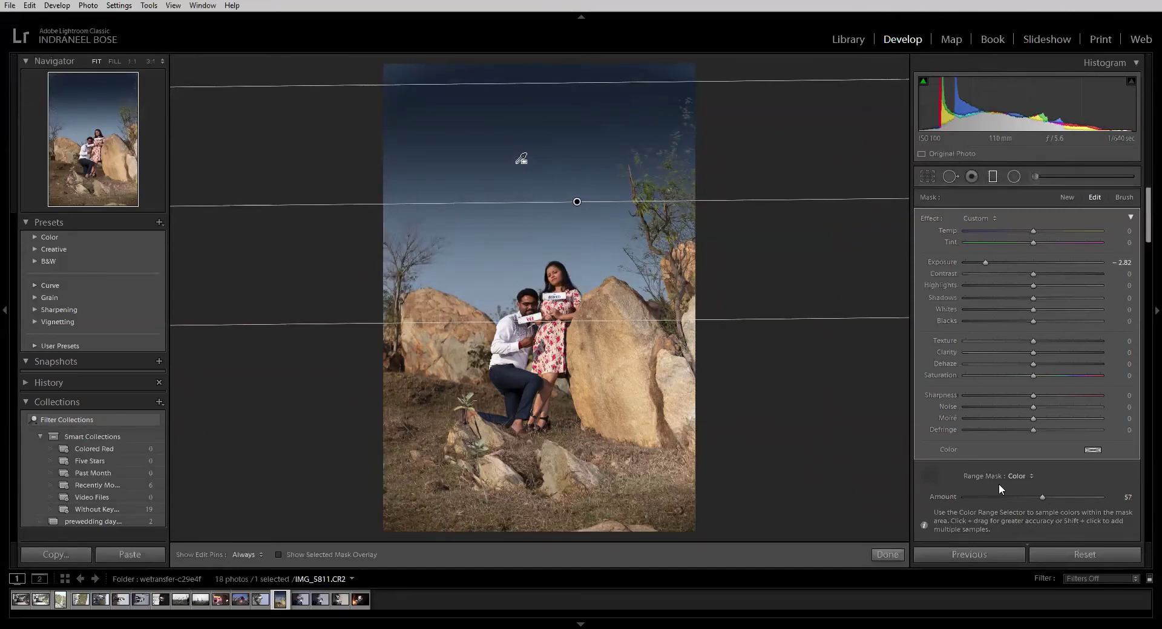
- Tint the graduated filter over the sky pink and close the color selection
click(1093, 451)
click(1042, 457)
click(738, 219)
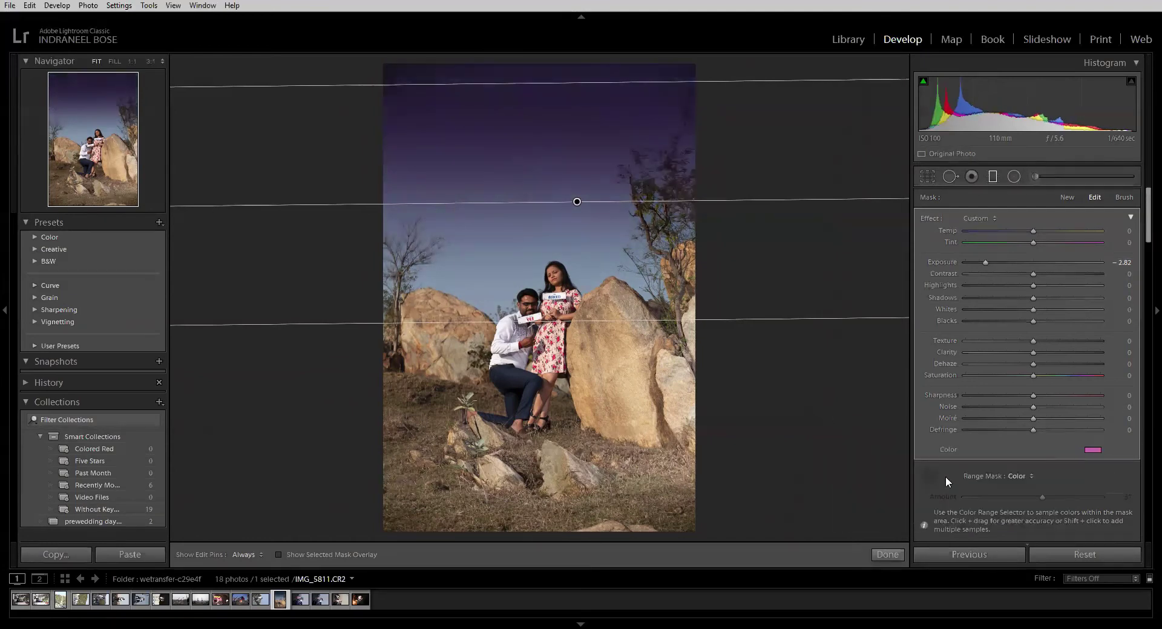
- Turn off the graduated filter's range mask, remove its pink tint and close the color selection
click(1022, 476)
click(992, 484)
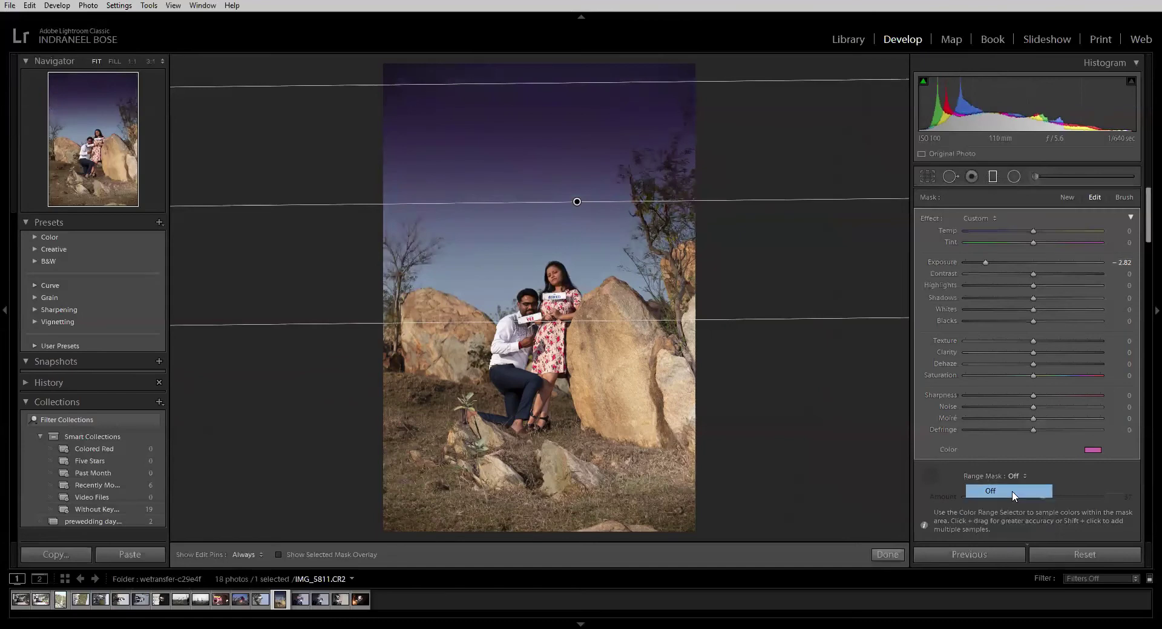
click(1094, 453)
click(872, 505)
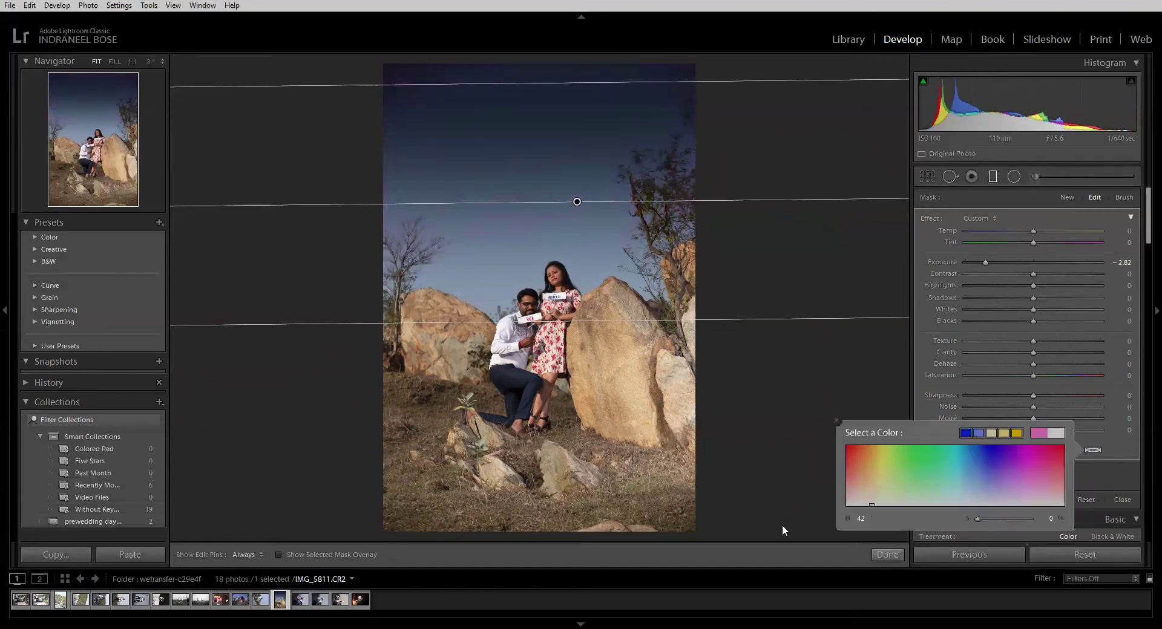
click(814, 6)
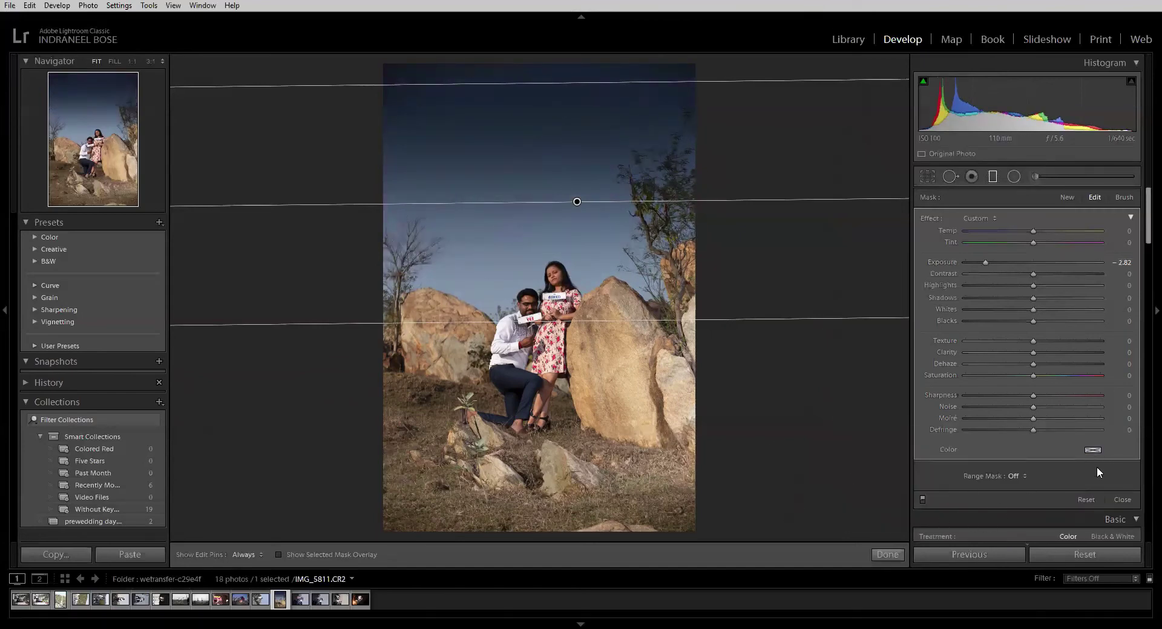
- Set the graduated filter's range mask to Color and sample the large rock, then the sky above the woman
click(1021, 476)
click(1011, 504)
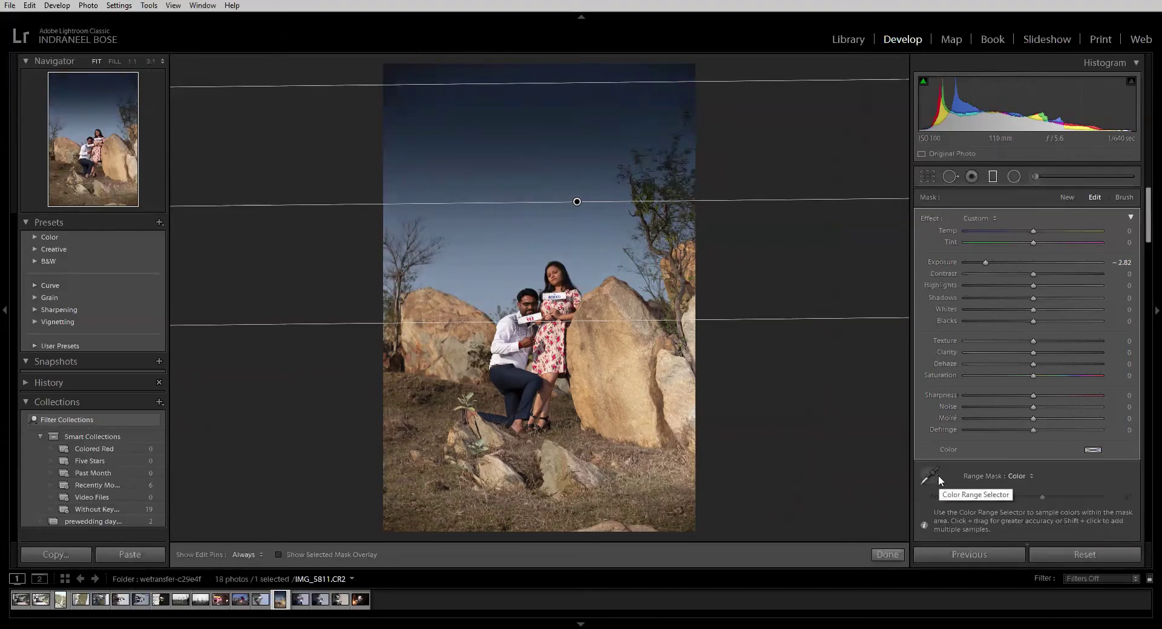
click(930, 476)
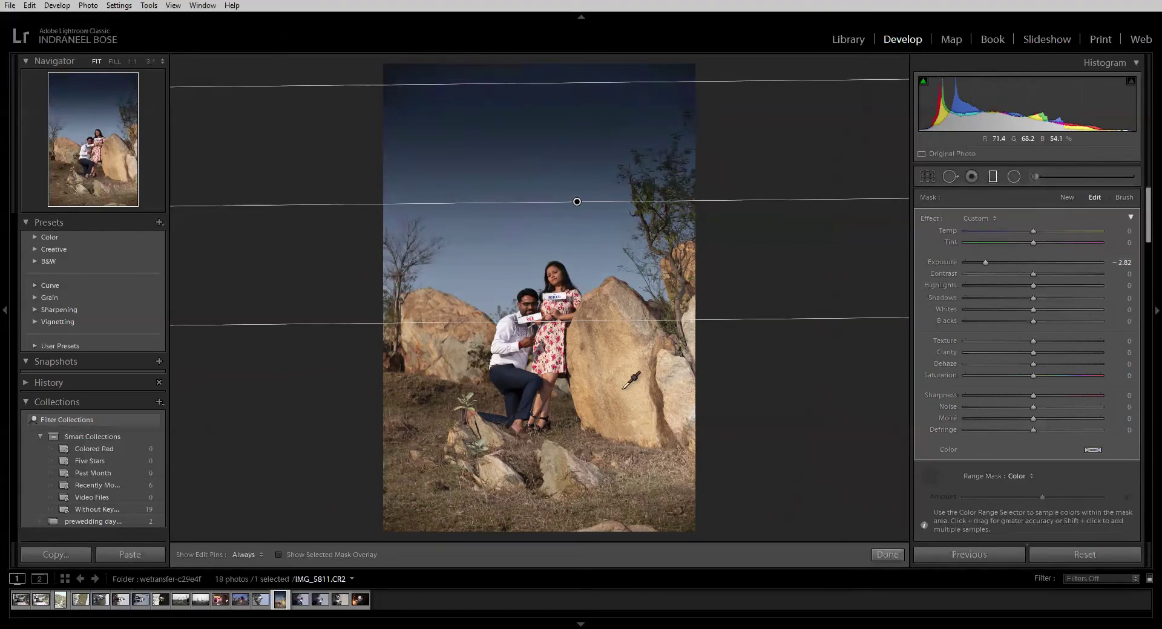
click(623, 389)
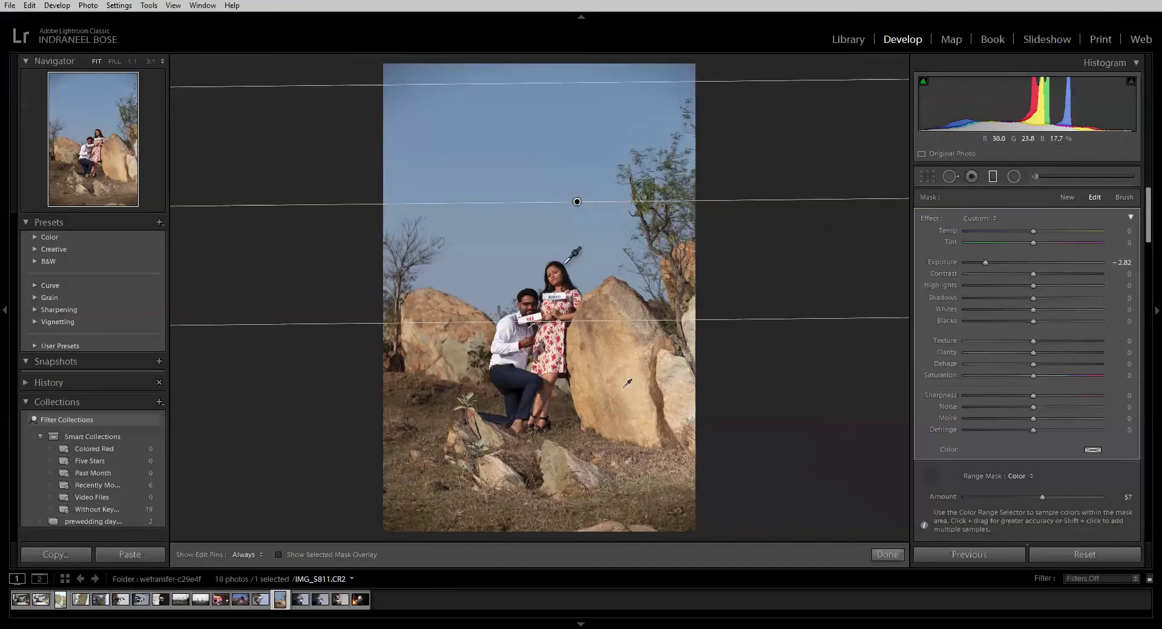
click(568, 245)
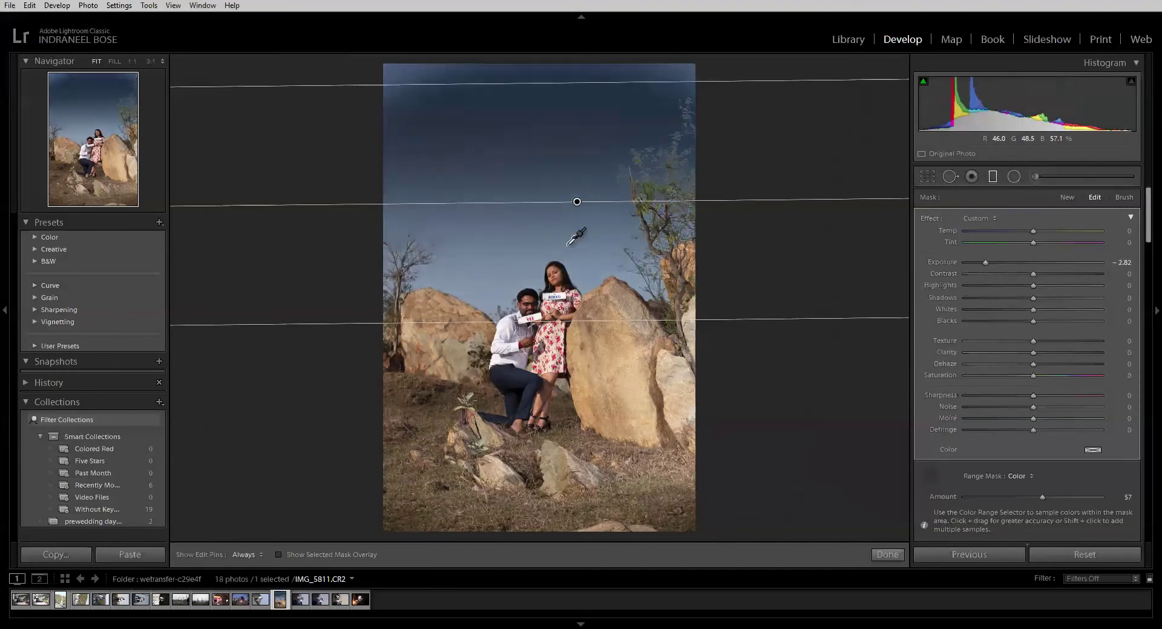
- Try range mask color samples at the sky's corners, the open sky and the tree, ending with the dark upper-right sky corner
click(689, 64)
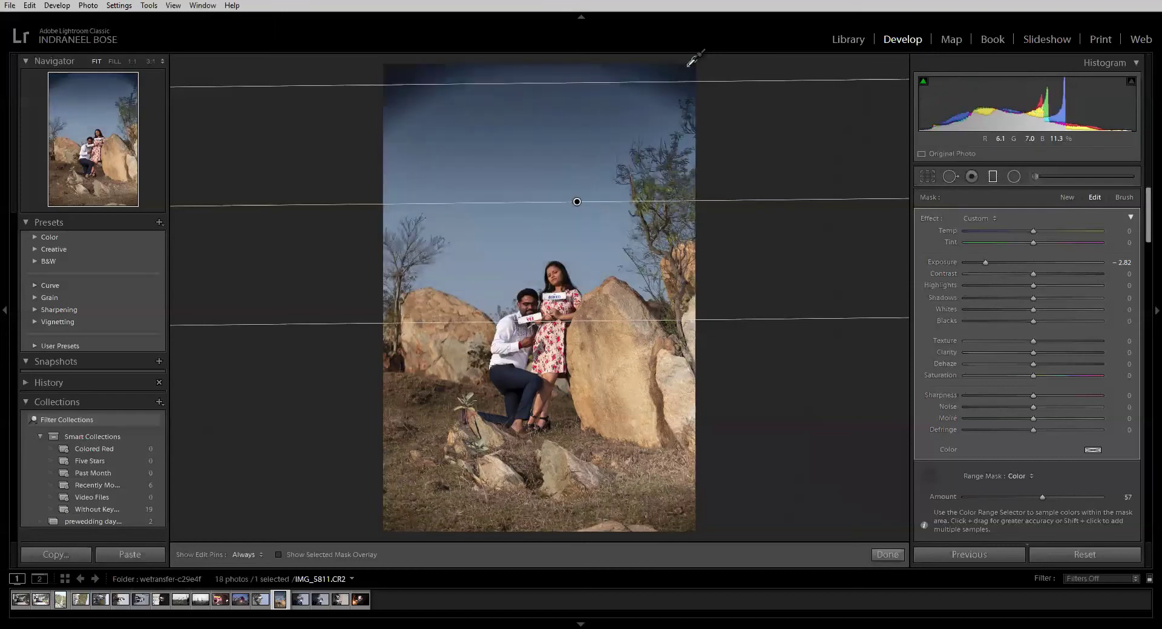
click(391, 64)
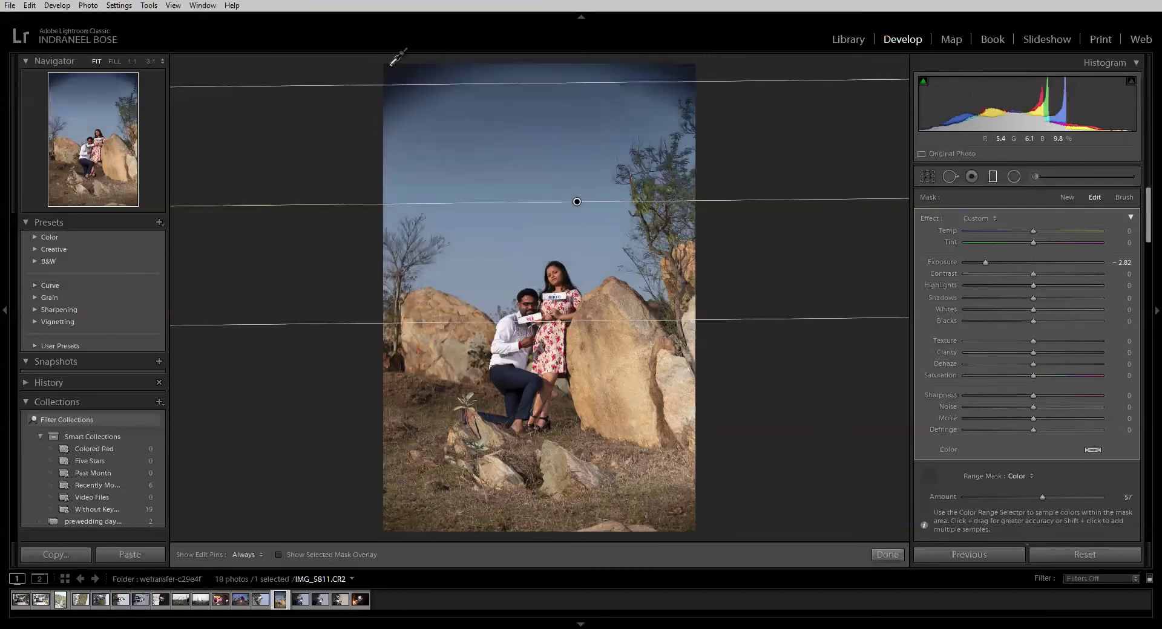
click(438, 103)
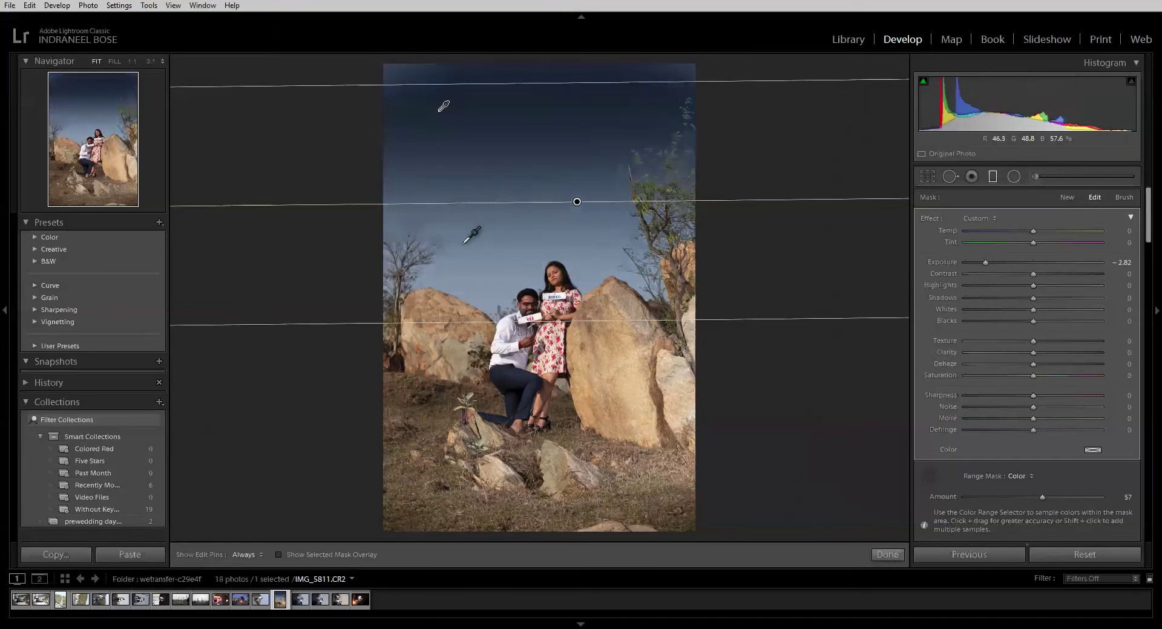
click(707, 261)
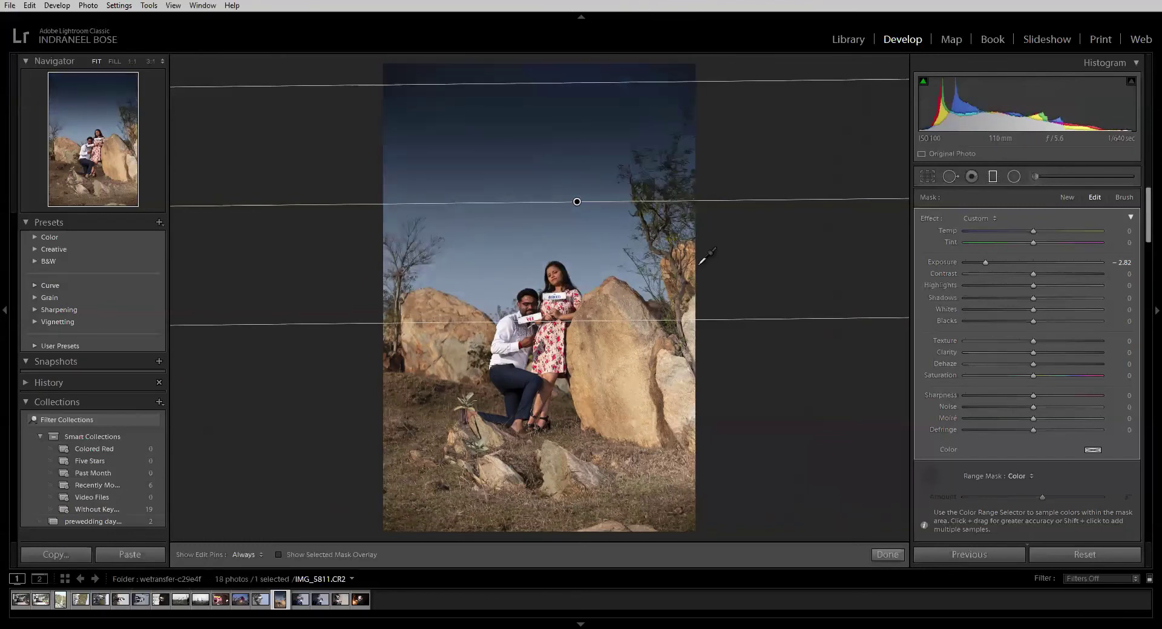
click(592, 267)
click(672, 145)
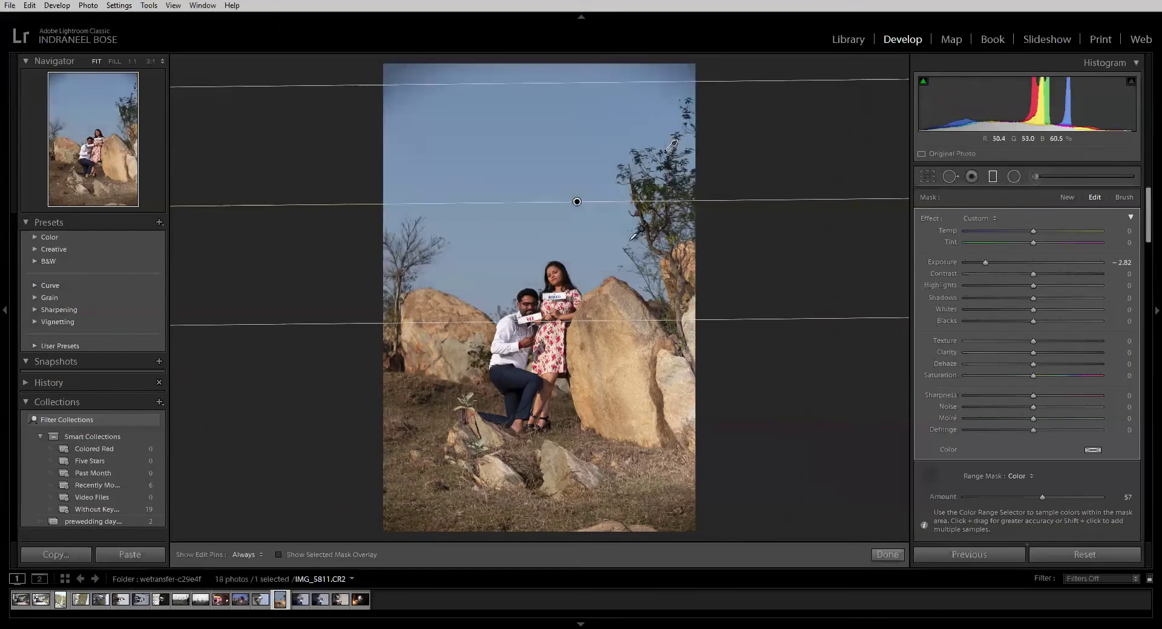
click(578, 147)
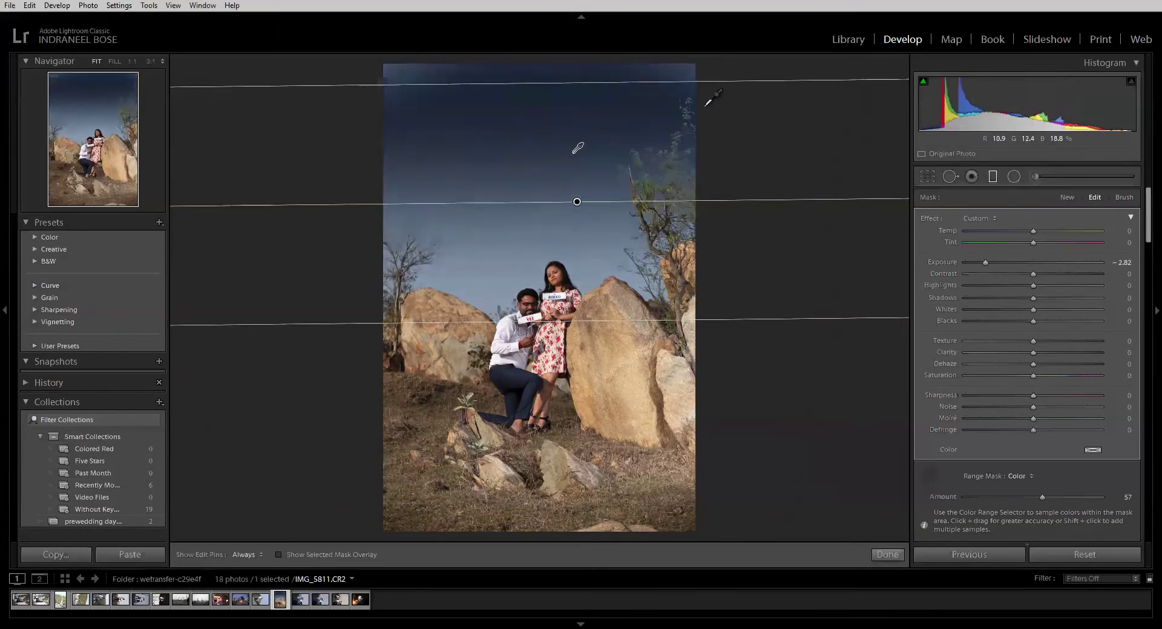
key(ctrl+z)
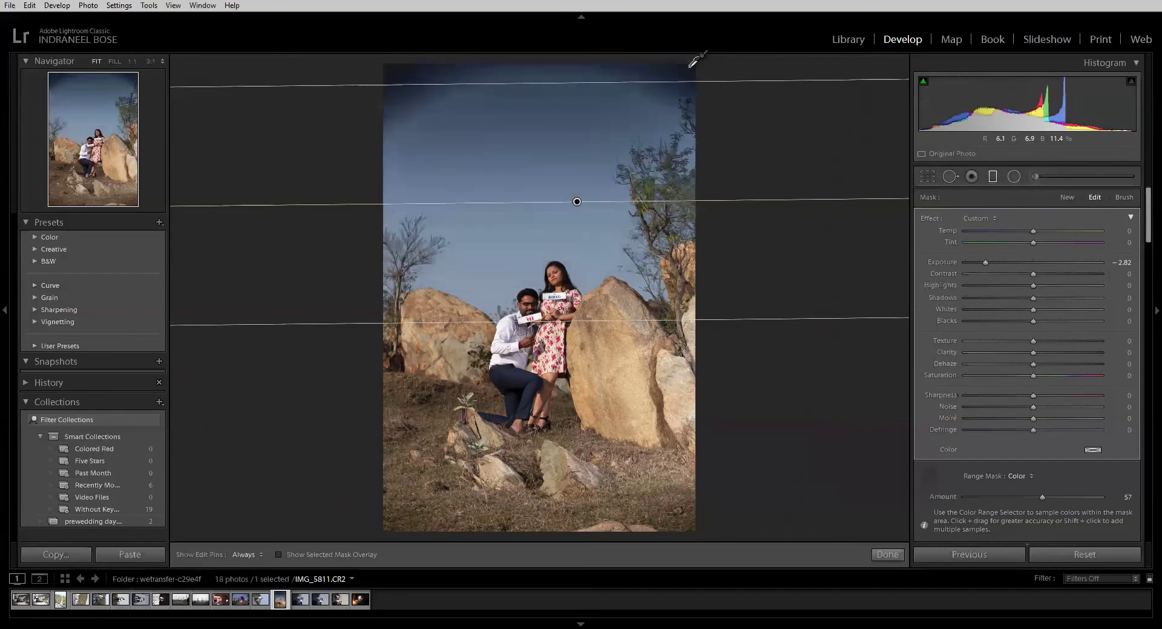
- Set the graduated filter's Exposure to -3.68, Contrast to 73, Temp to -100, Tint to 25, Texture to -100 and Clarity to 88
drag(984, 259, 1086, 278)
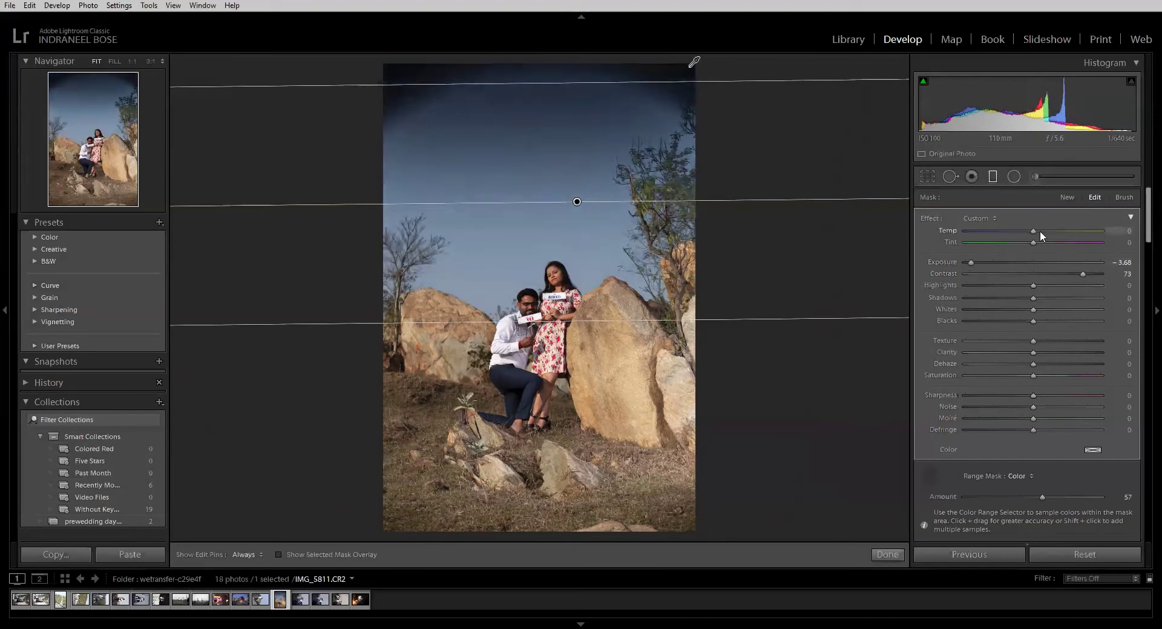
drag(1040, 230, 930, 252)
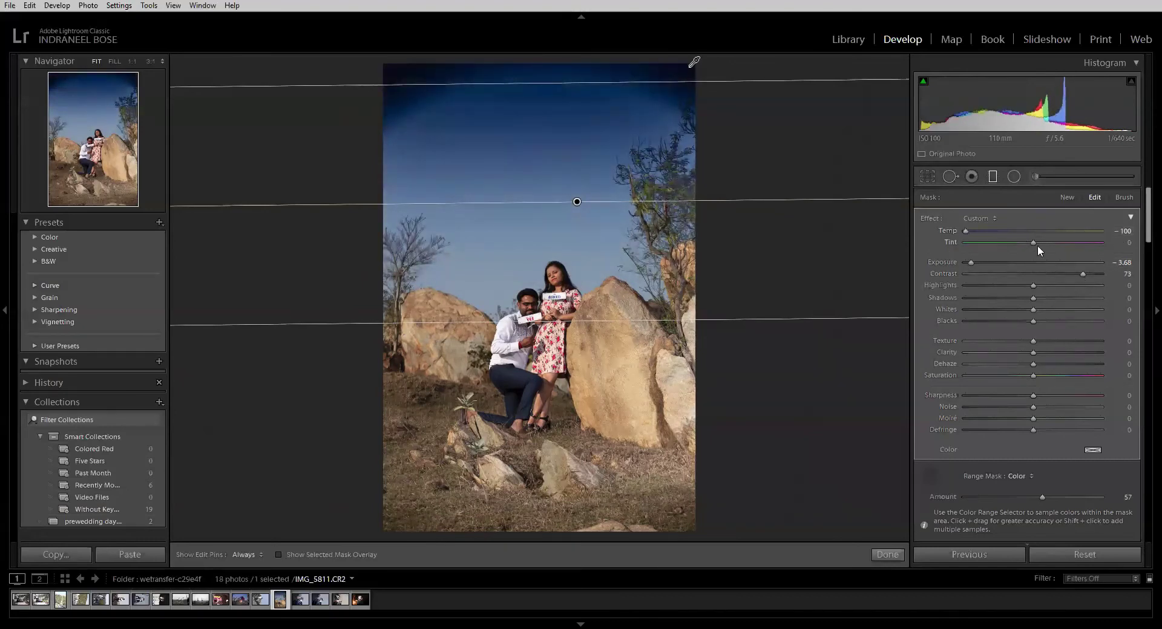
drag(1033, 242, 1052, 248)
drag(1035, 340, 1092, 357)
- Tint the graduated filter green with hue 148 and saturation 90%, and close the color selection
click(1095, 452)
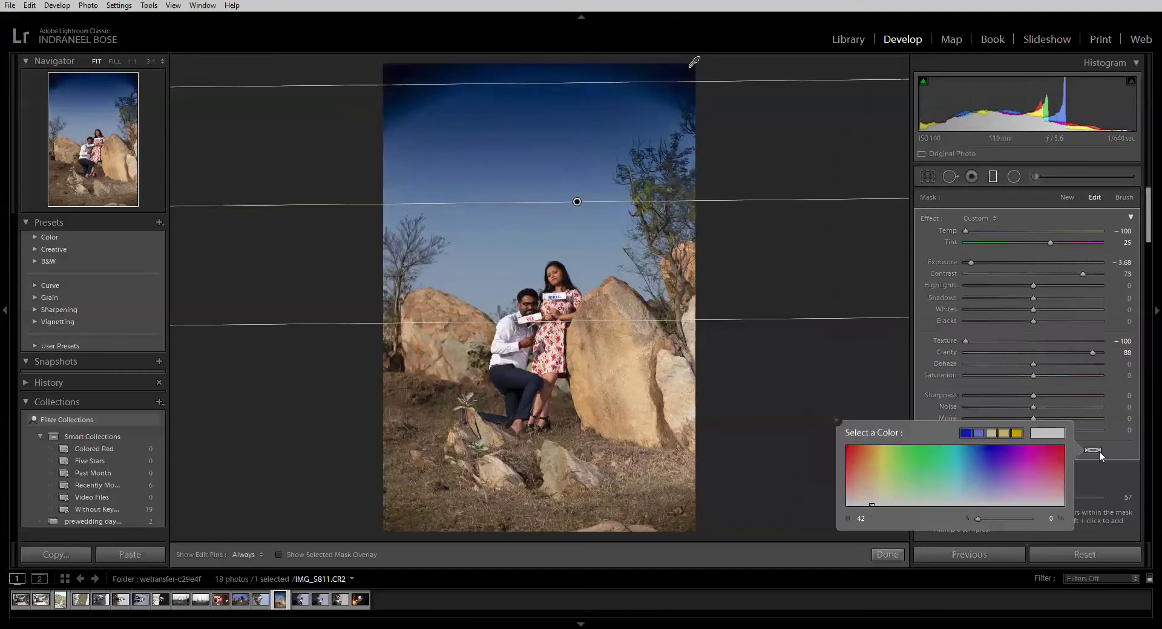
drag(1016, 448, 935, 451)
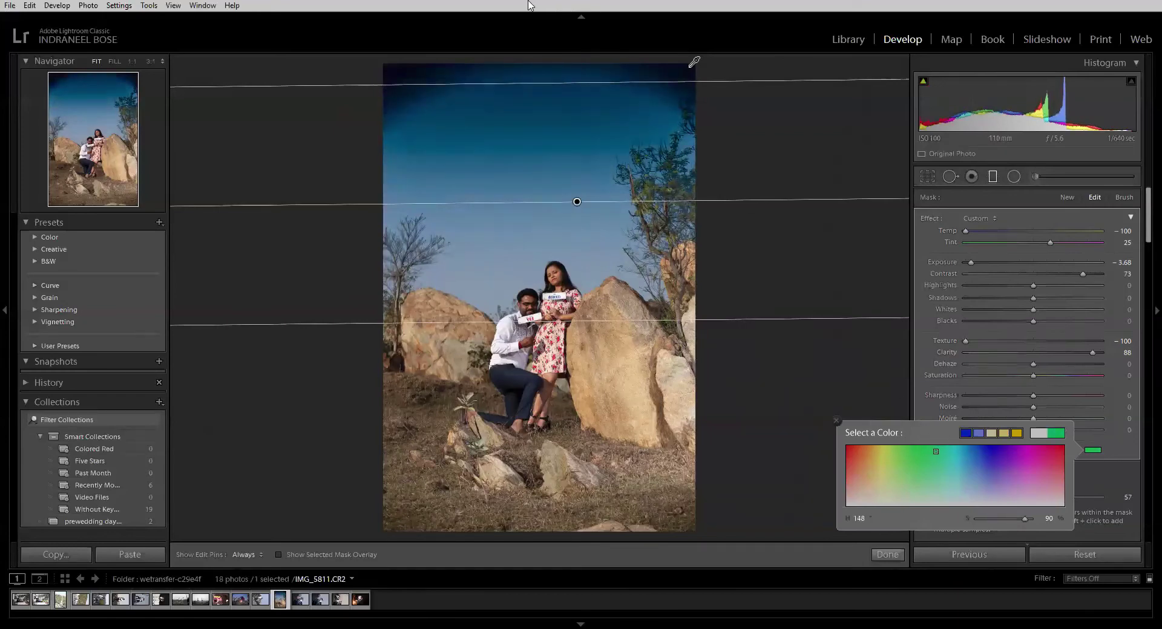
click(700, 231)
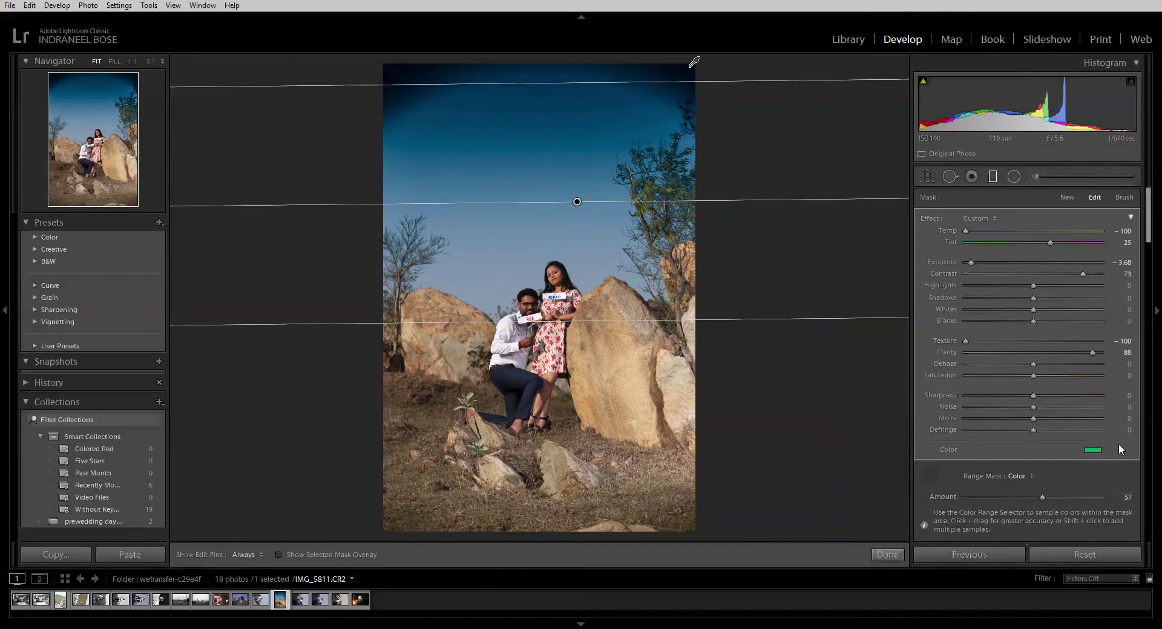
- Reset all of the photo's adjustments and draw an oval radial filter centered on the couple
click(1078, 555)
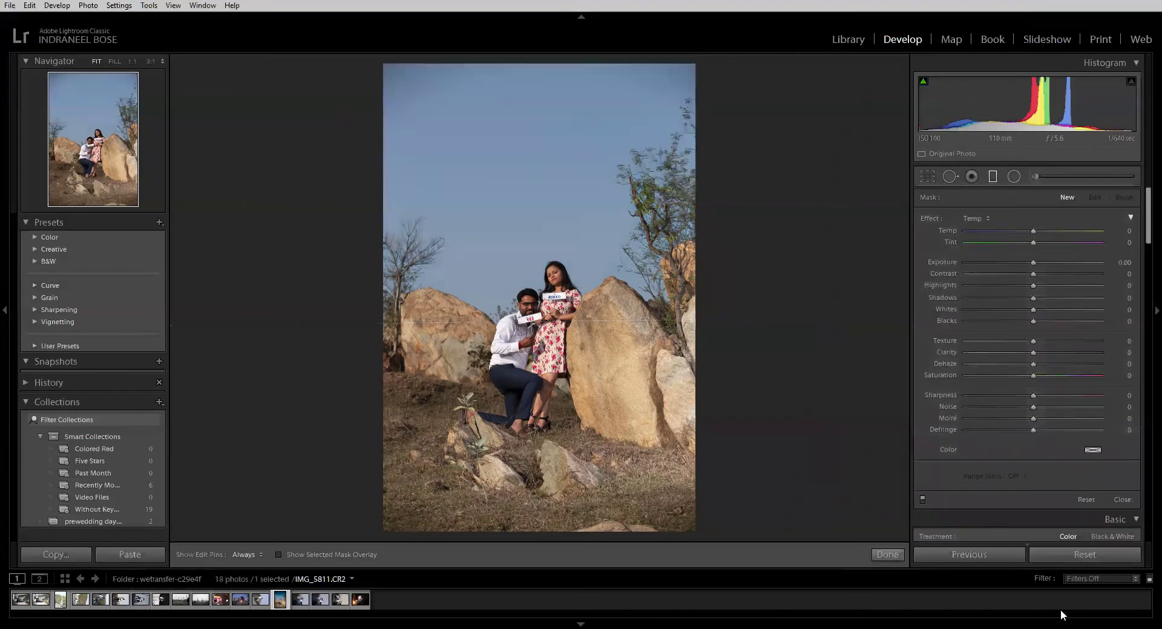
click(1014, 176)
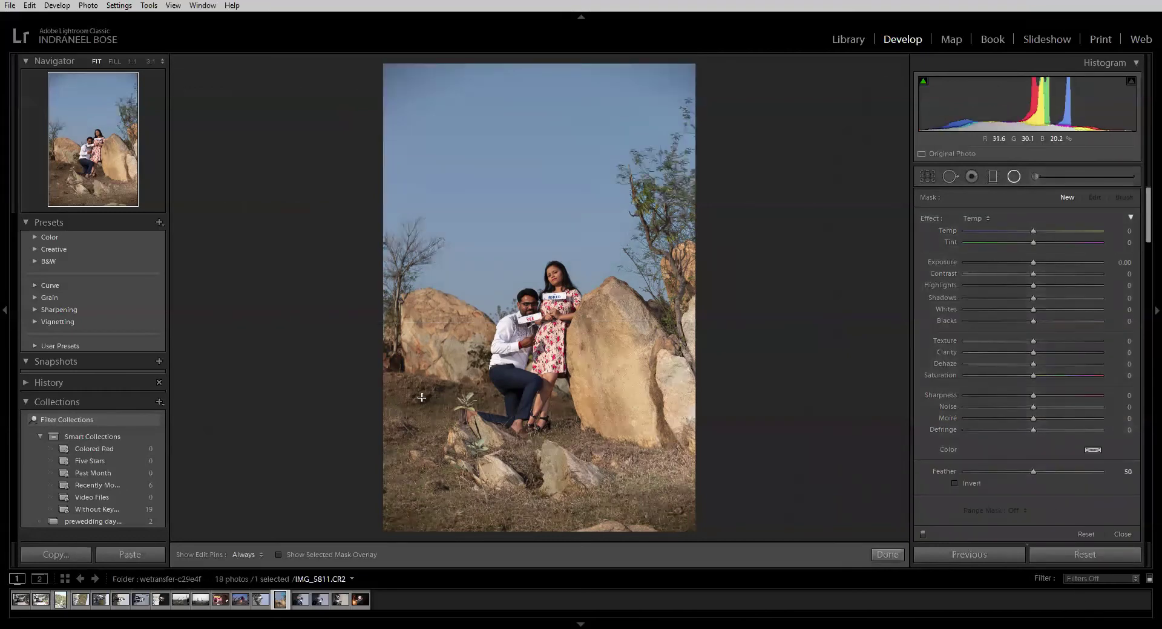
drag(530, 343, 623, 448)
drag(536, 348, 550, 349)
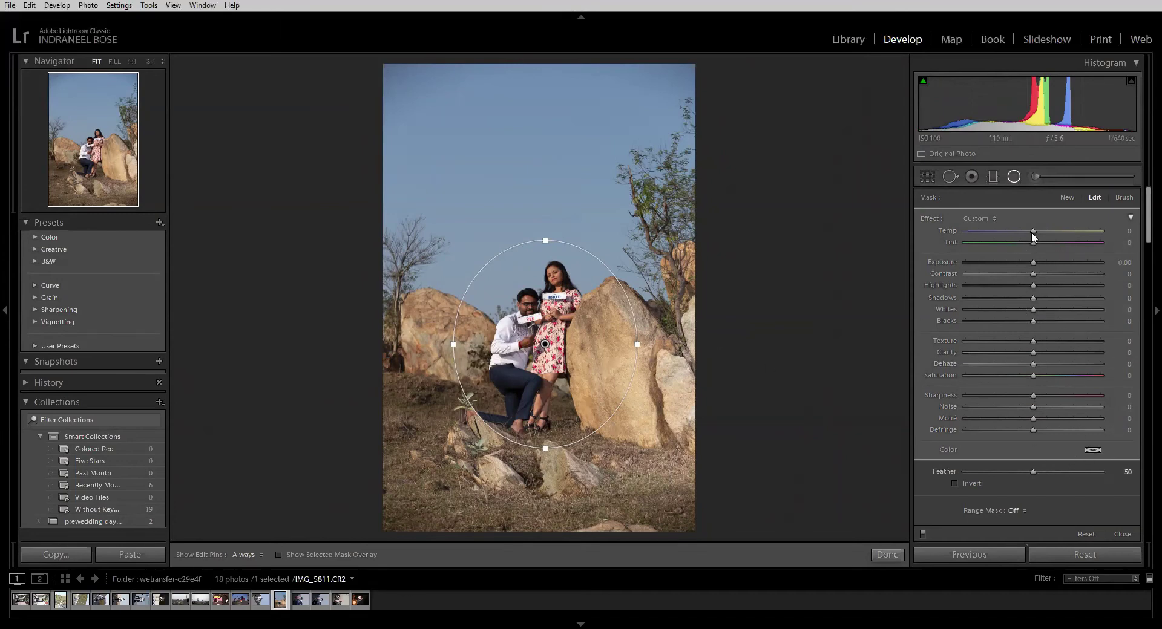
- Set the radial filter's Temp to 100 and Feather to 92, switching Invert on and back off in between
drag(1033, 232, 1104, 238)
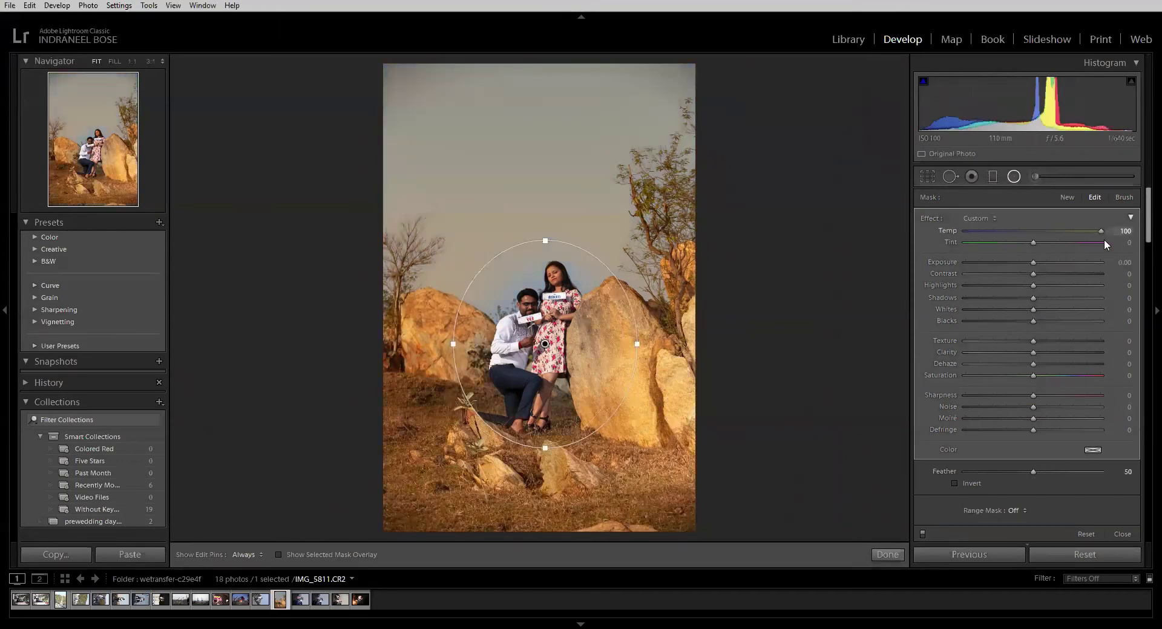
click(963, 483)
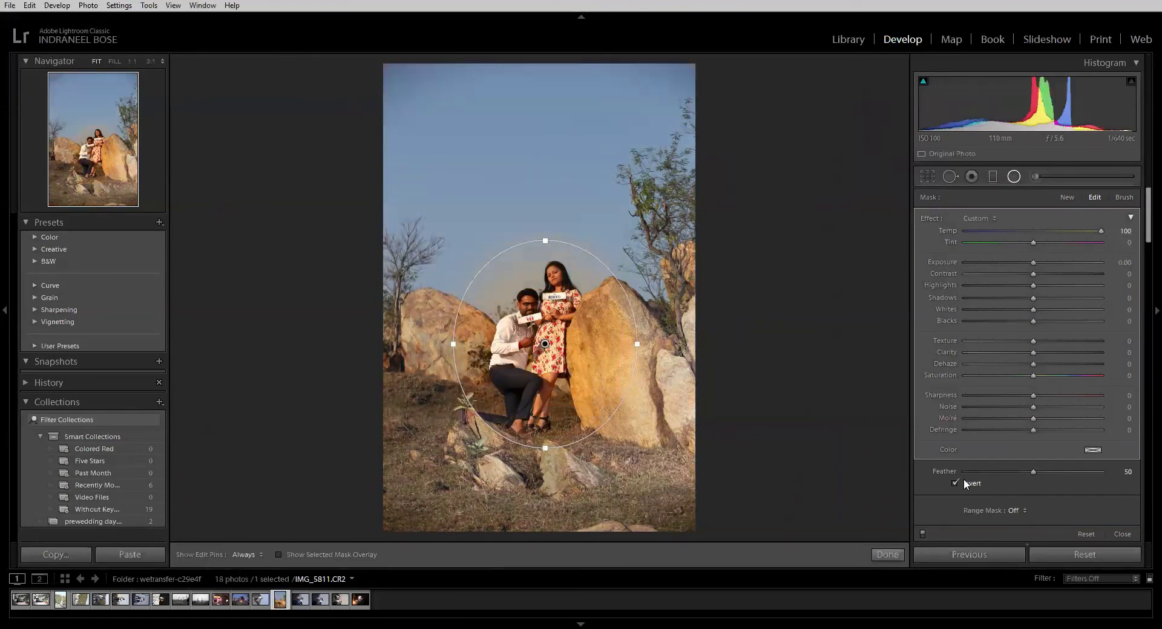
click(963, 480)
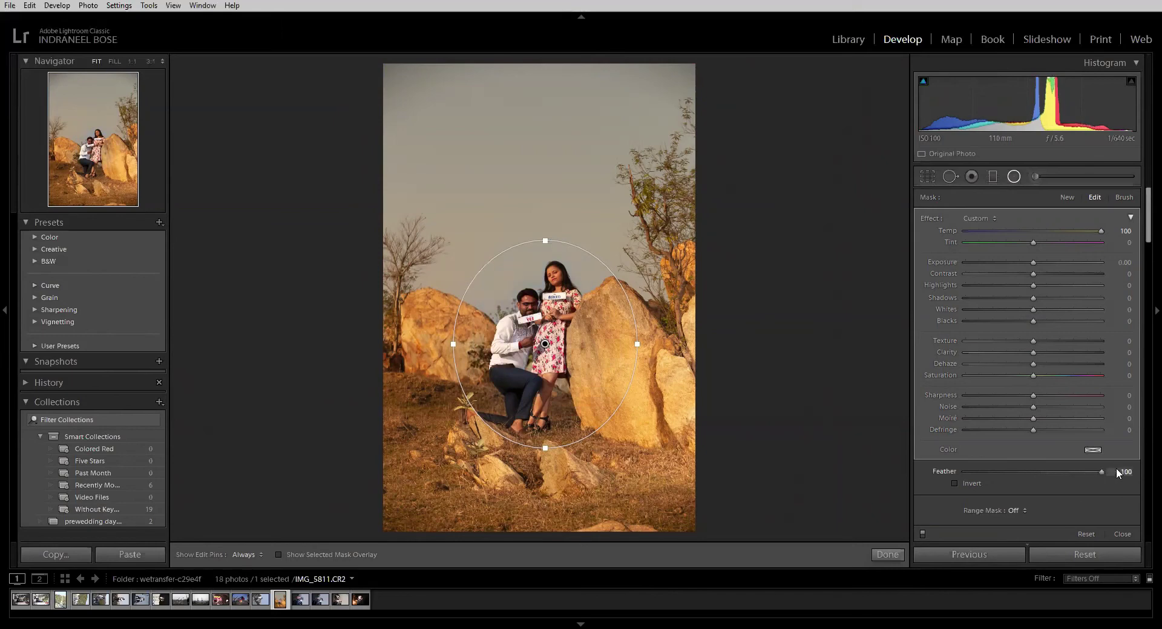
mouse_move(1087, 471)
mouse_down()
mouse_move(948, 474)
mouse_move(1091, 471)
mouse_up()
- Limit the radial filter with a Color range mask, sampling in turn the sky, the large rock, the tree, the smaller rock and the dry grass
click(1008, 512)
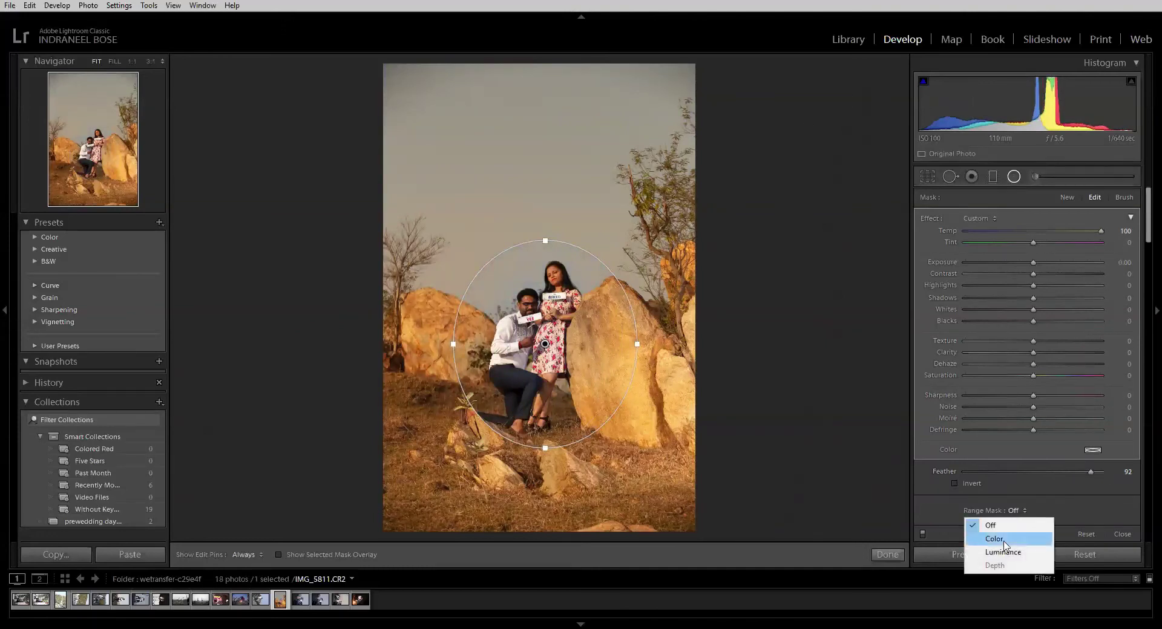
click(1002, 537)
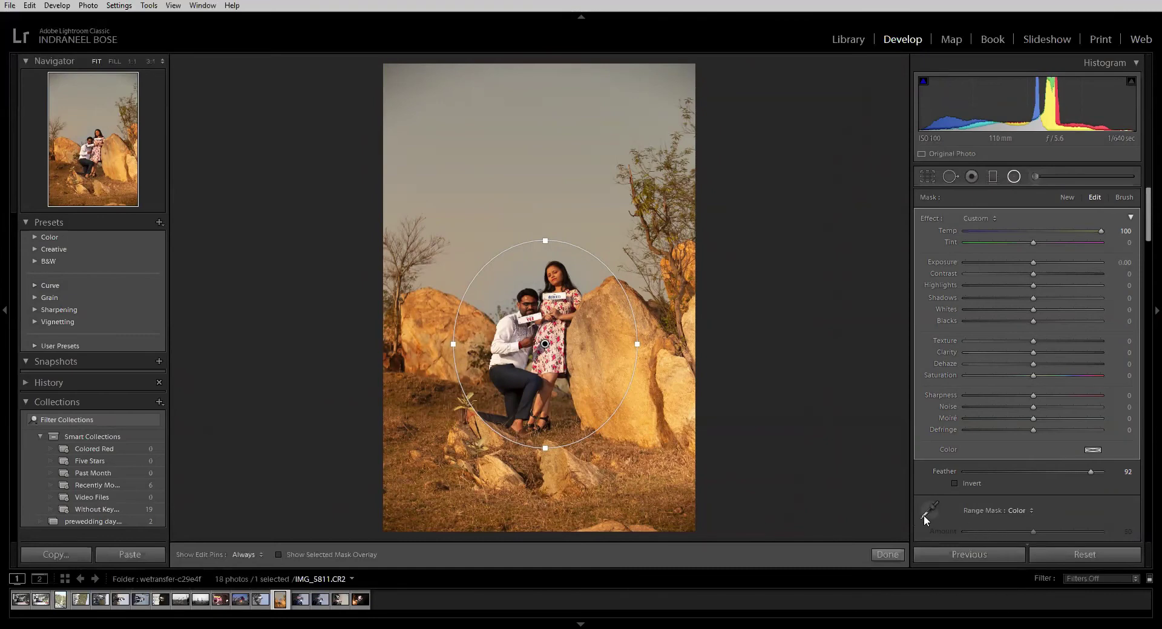
click(926, 513)
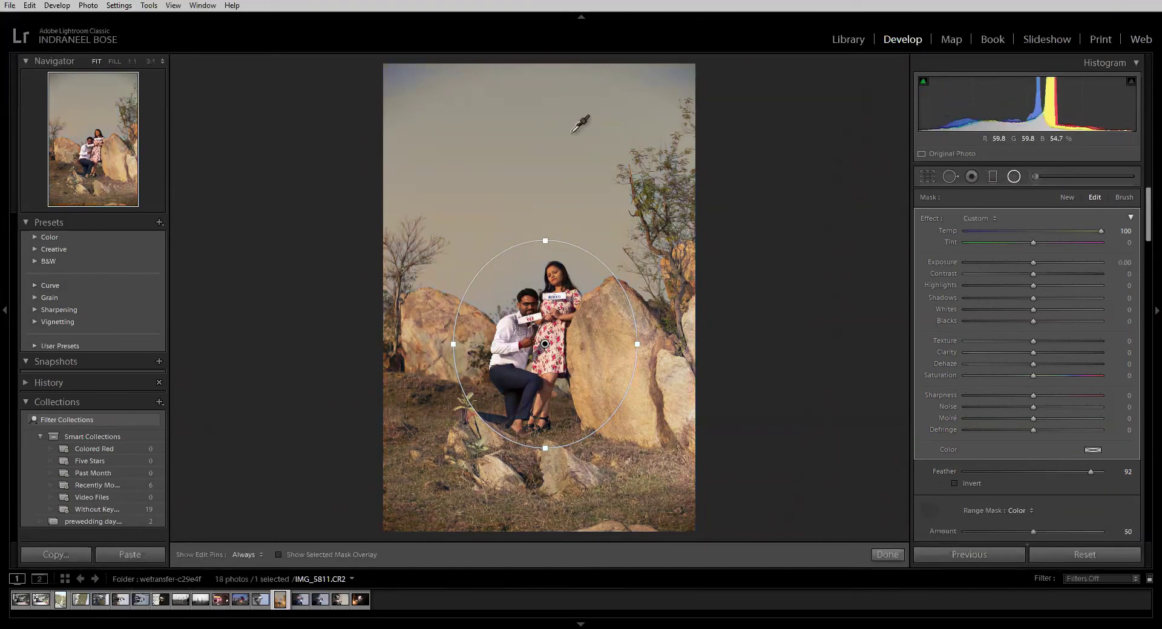
click(610, 317)
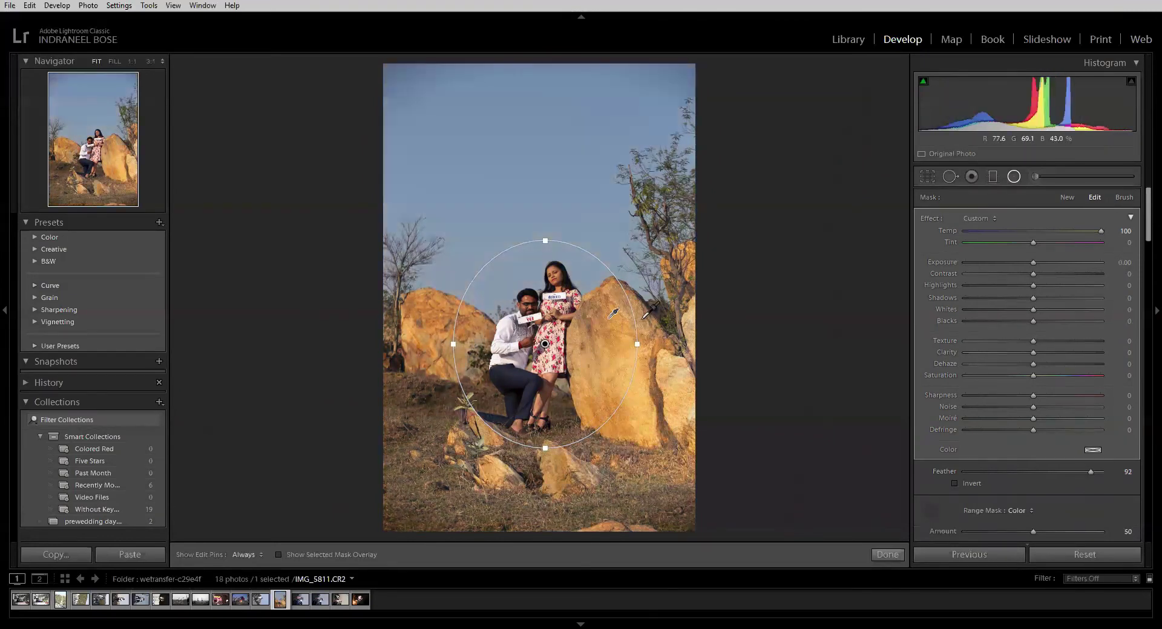
click(670, 168)
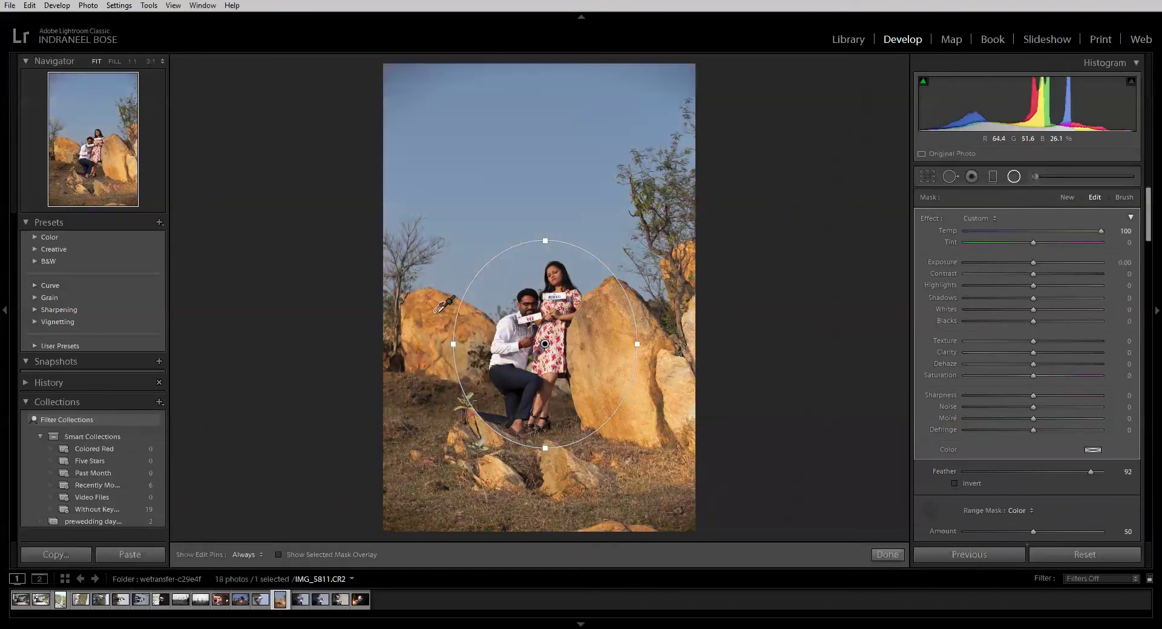
click(671, 374)
click(632, 477)
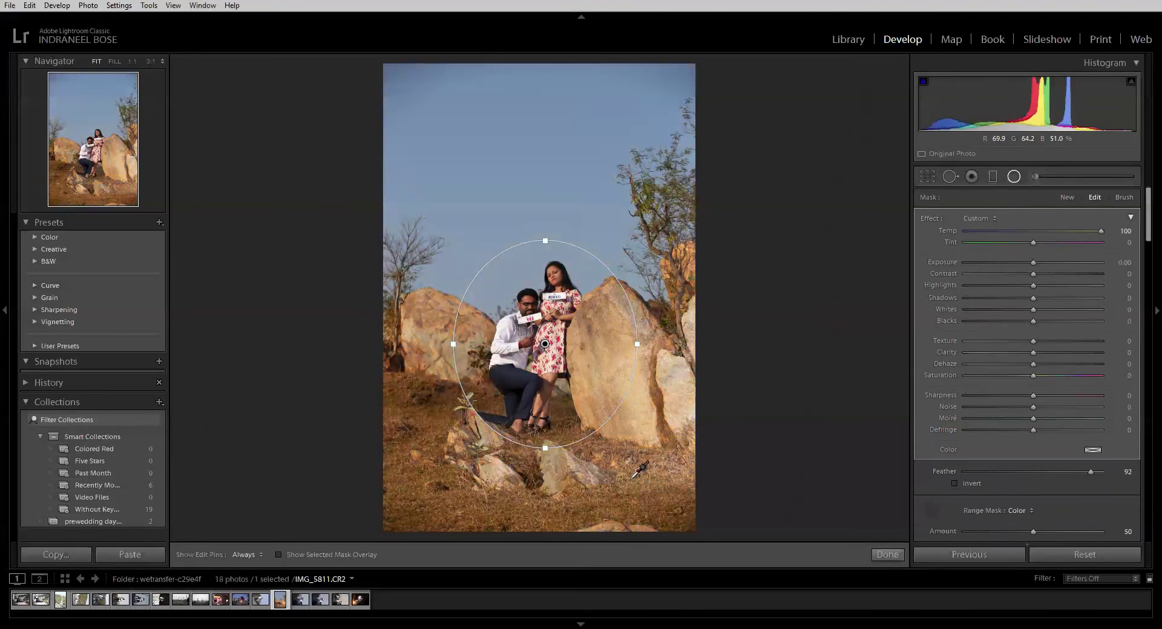
- Switch the radial filter's range mask to Luminance, display the luminance mask and set Smoothness to 100
click(1020, 512)
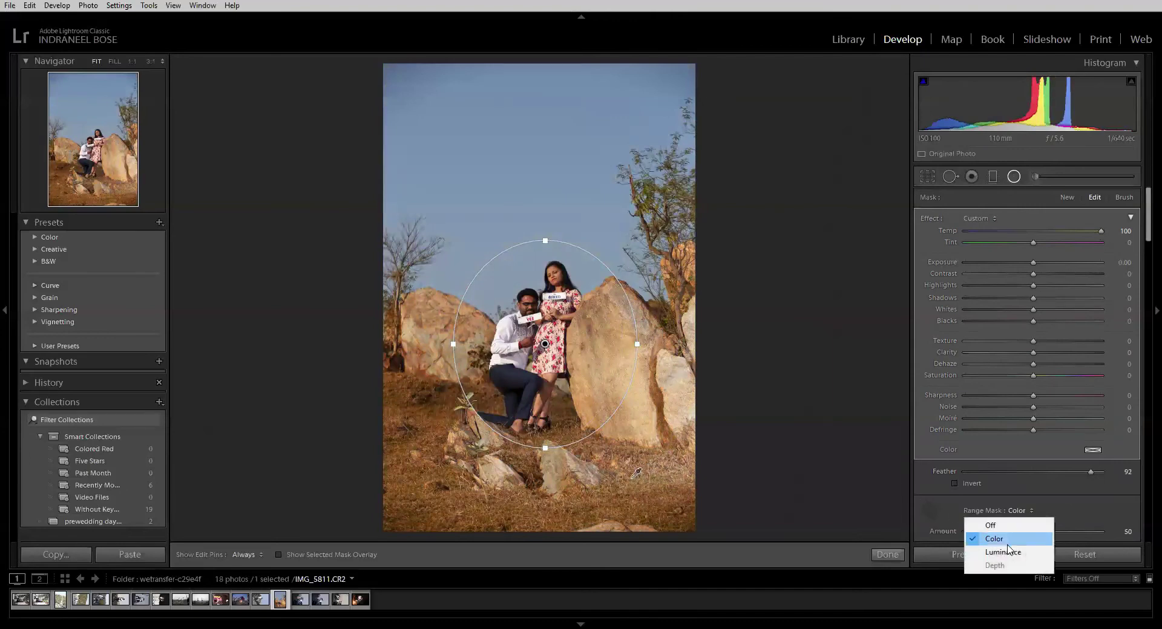
click(1004, 552)
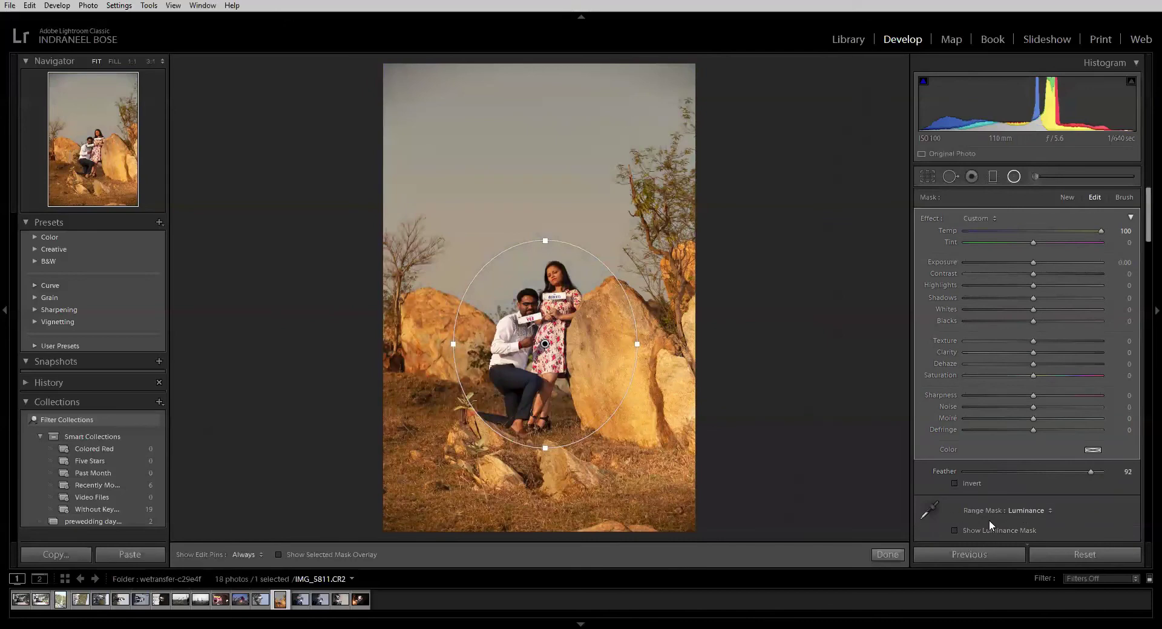
scroll(1019, 525, down, 3)
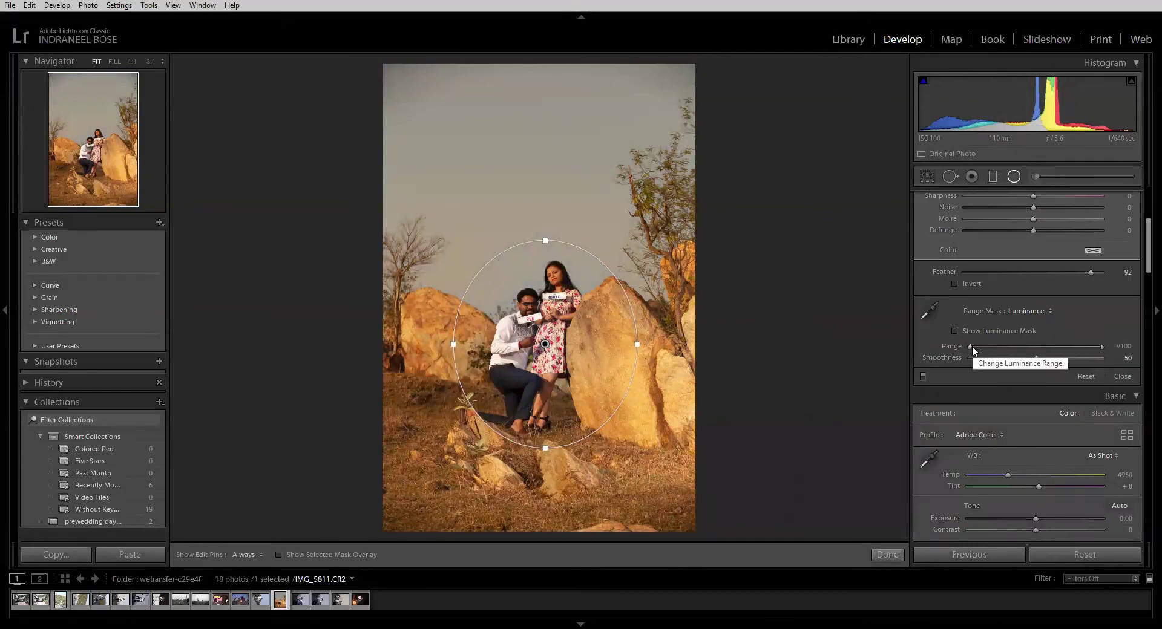
drag(970, 345, 936, 357)
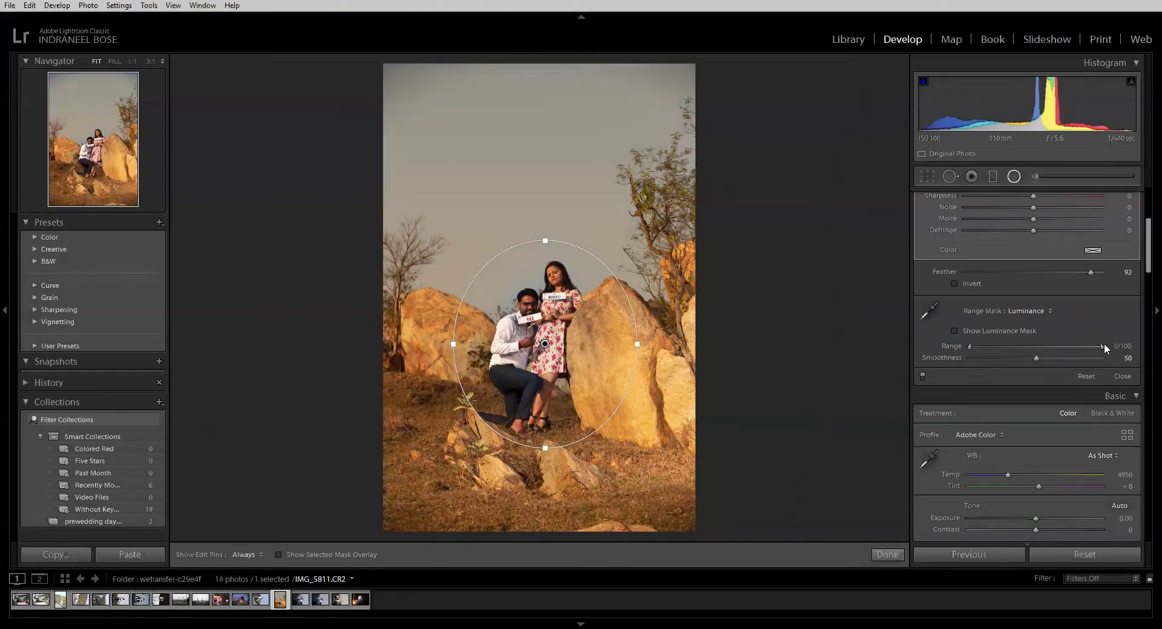
drag(1102, 343, 1142, 358)
click(954, 331)
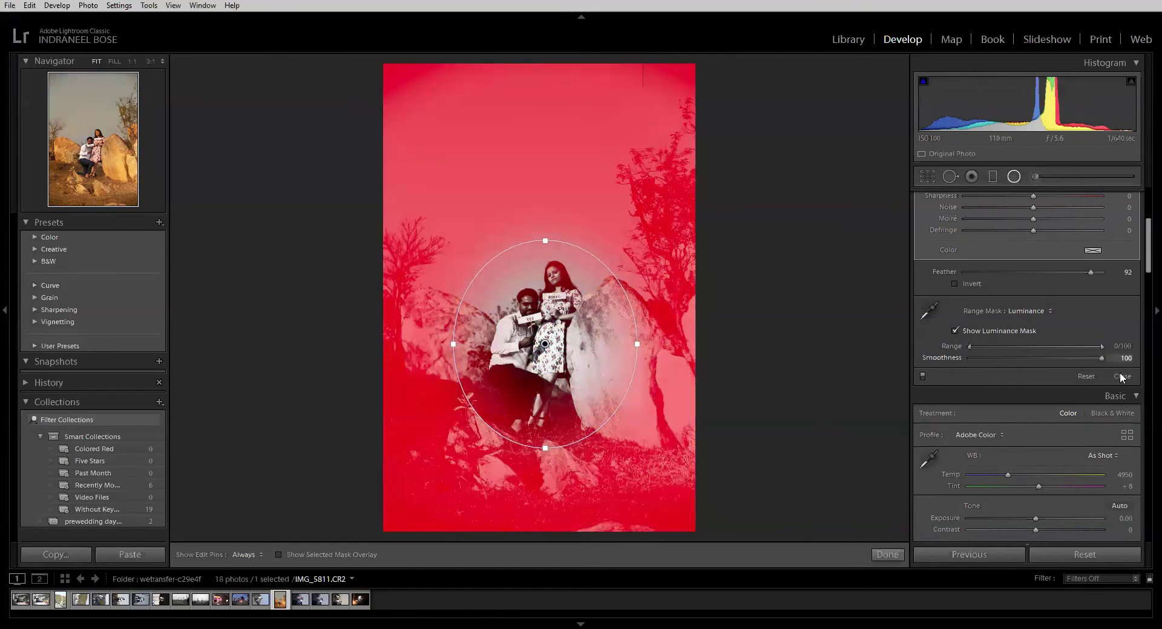
- Try narrowing the luminance range from both ends, raising the lower limit to 47, and undo the last range change
drag(1099, 347, 952, 347)
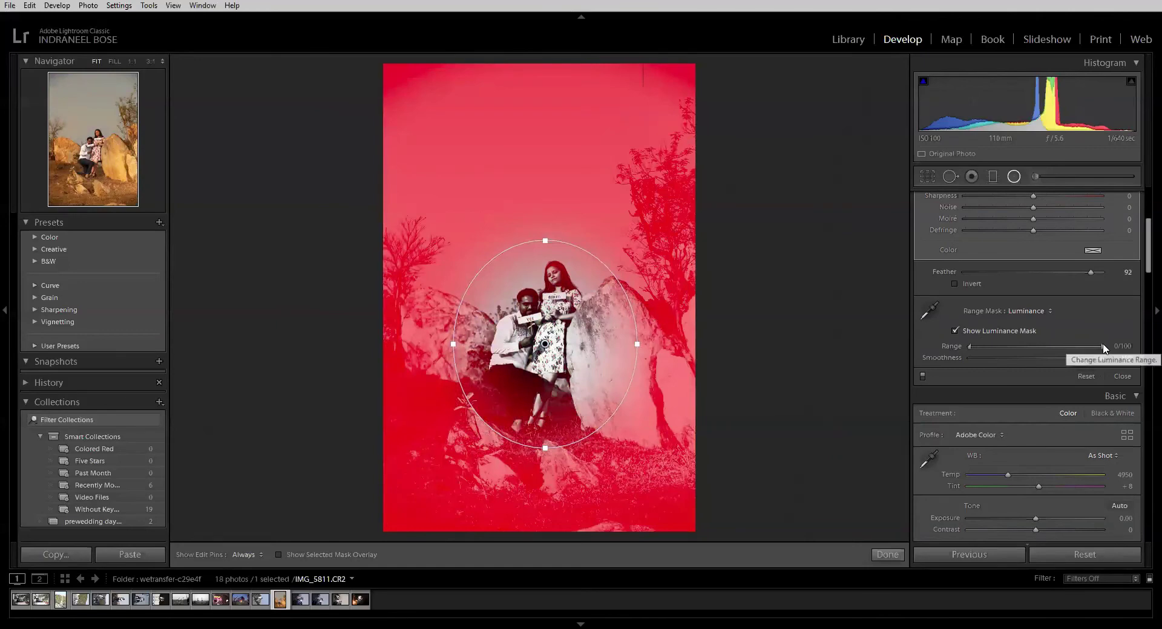
drag(1102, 345, 1144, 346)
drag(968, 347, 1021, 347)
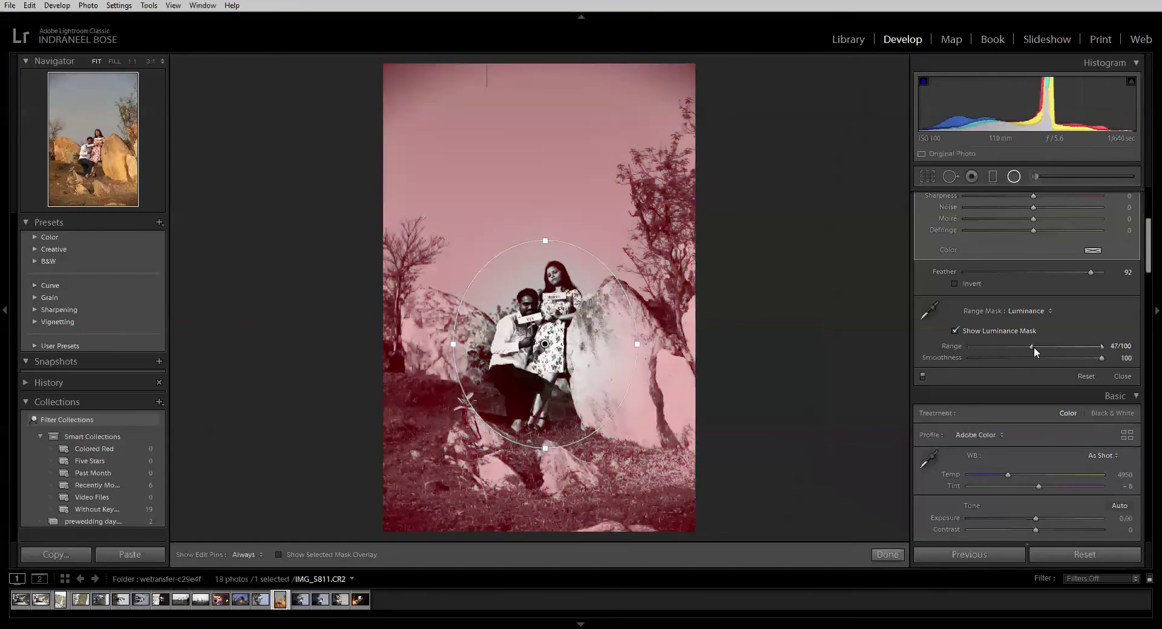
key(ctrl+z)
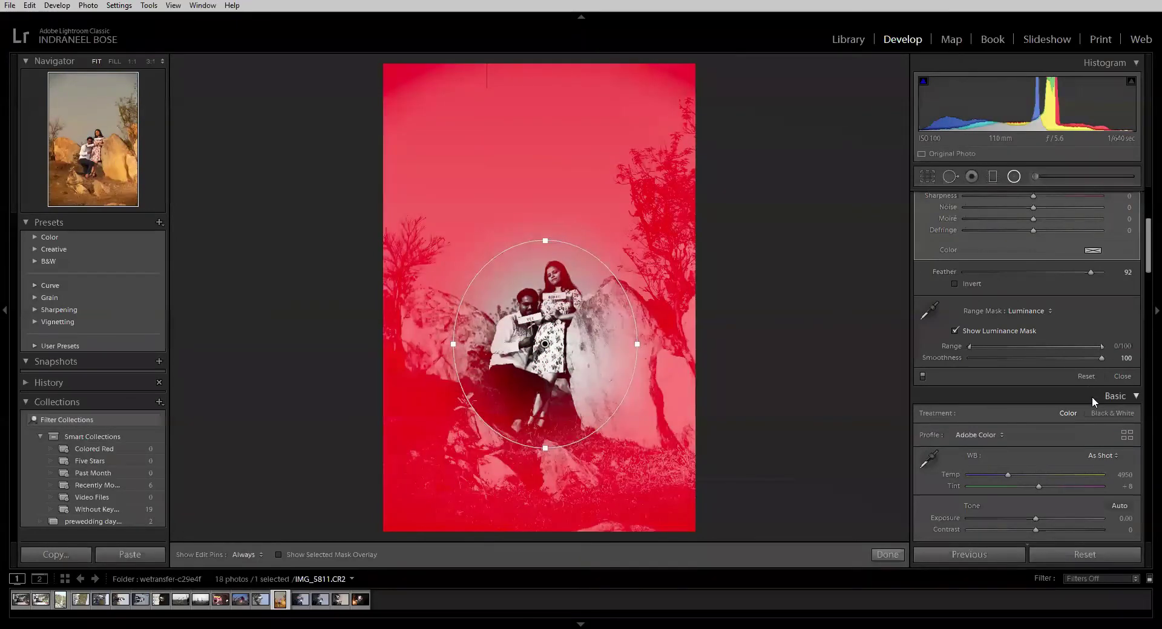
- Turn off the radial filter's range mask and stretch the oval slightly taller around the couple
click(1042, 312)
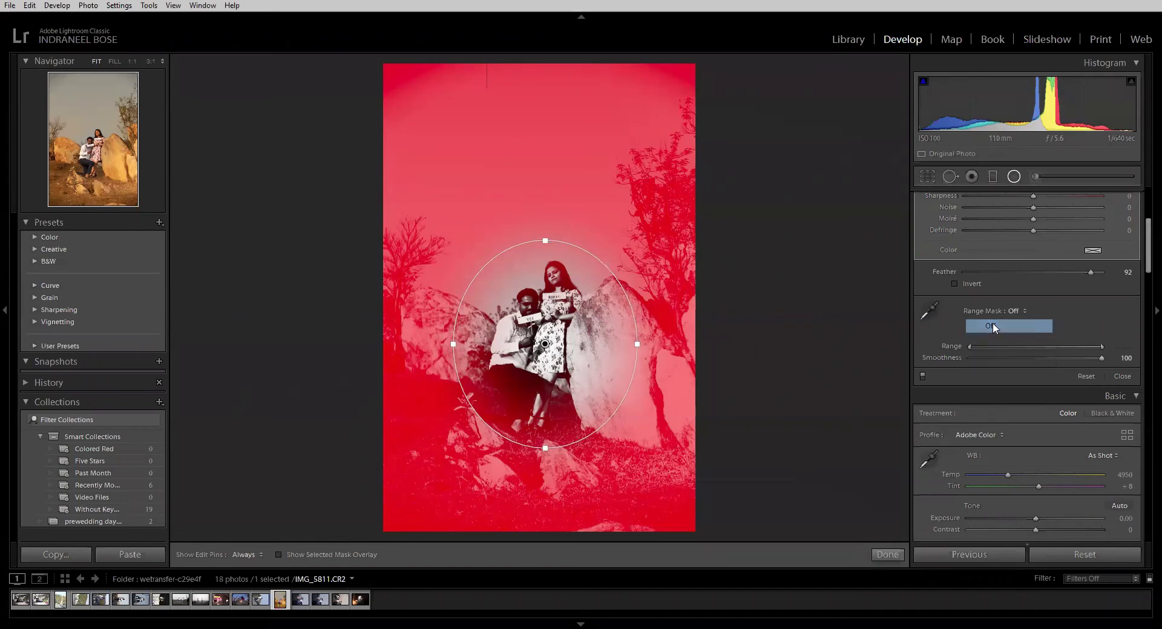
click(992, 325)
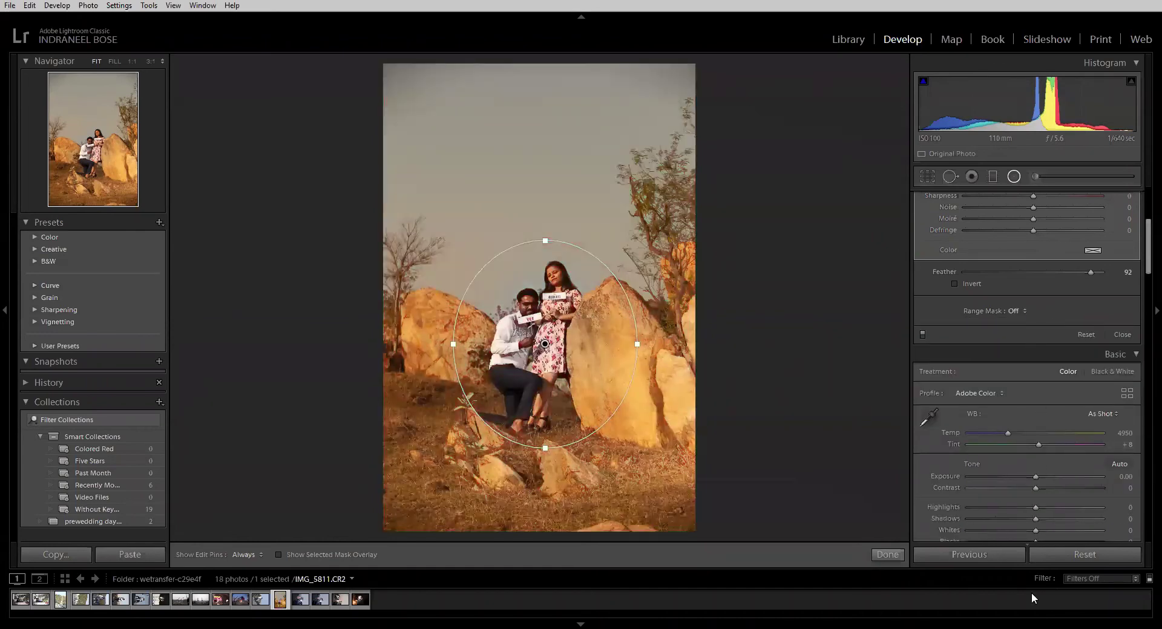
drag(544, 451, 545, 463)
- Set the radial filter's Exposure to -1.18 and its Feather to 82, trying a Feather of 8 in between
scroll(1019, 291, up, 5)
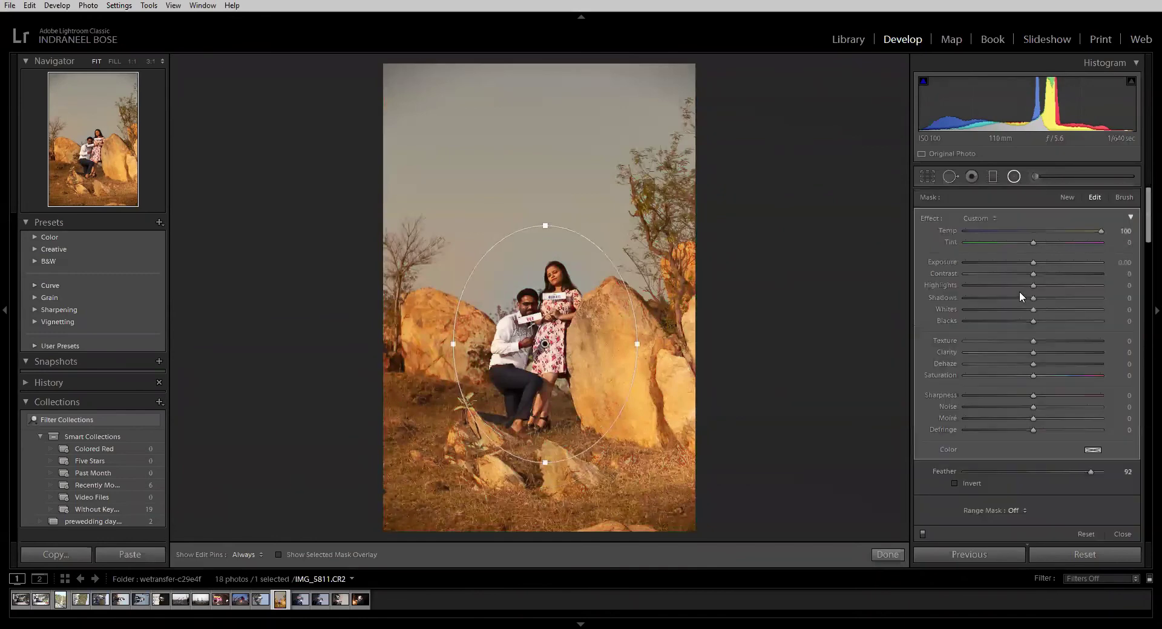
drag(1031, 262, 1013, 278)
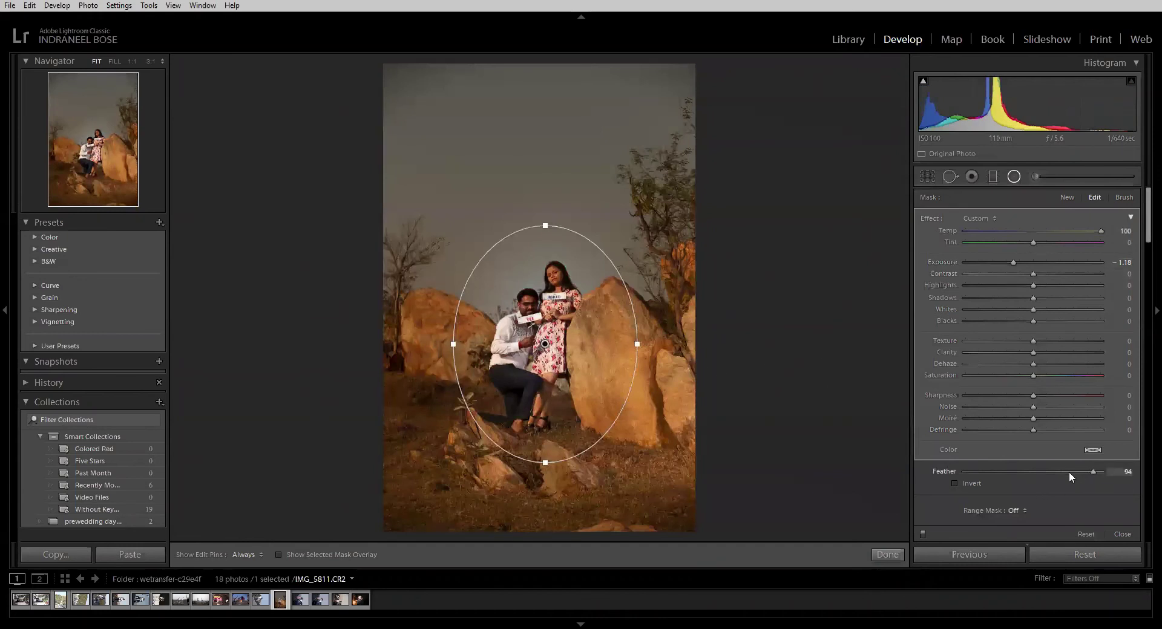
drag(1068, 476, 976, 474)
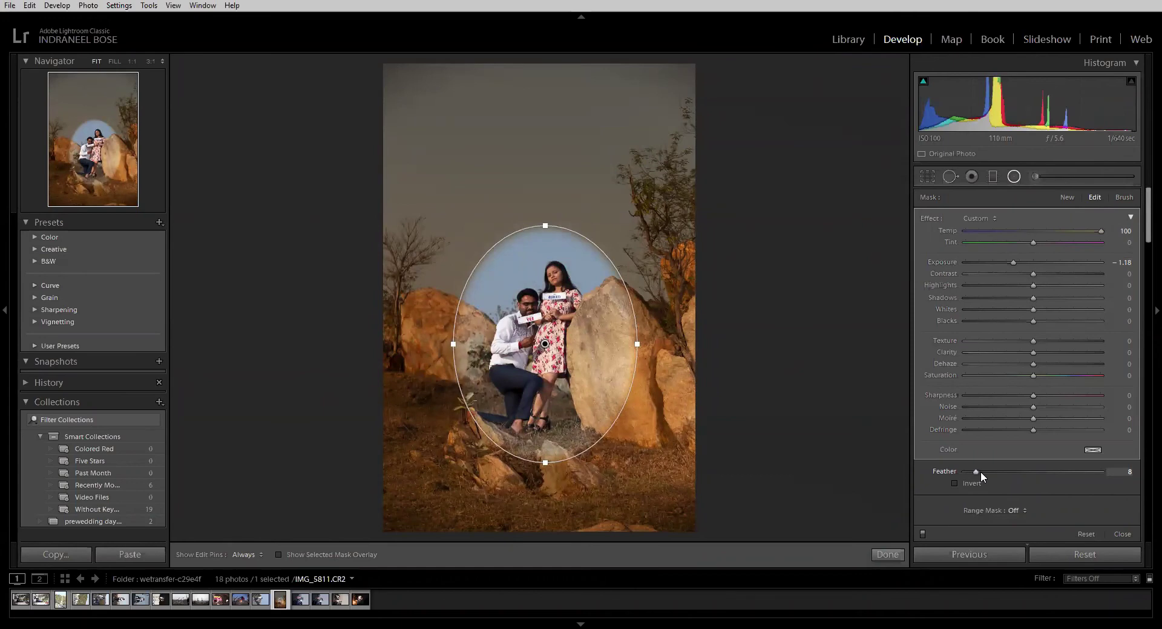
drag(980, 472, 1055, 474)
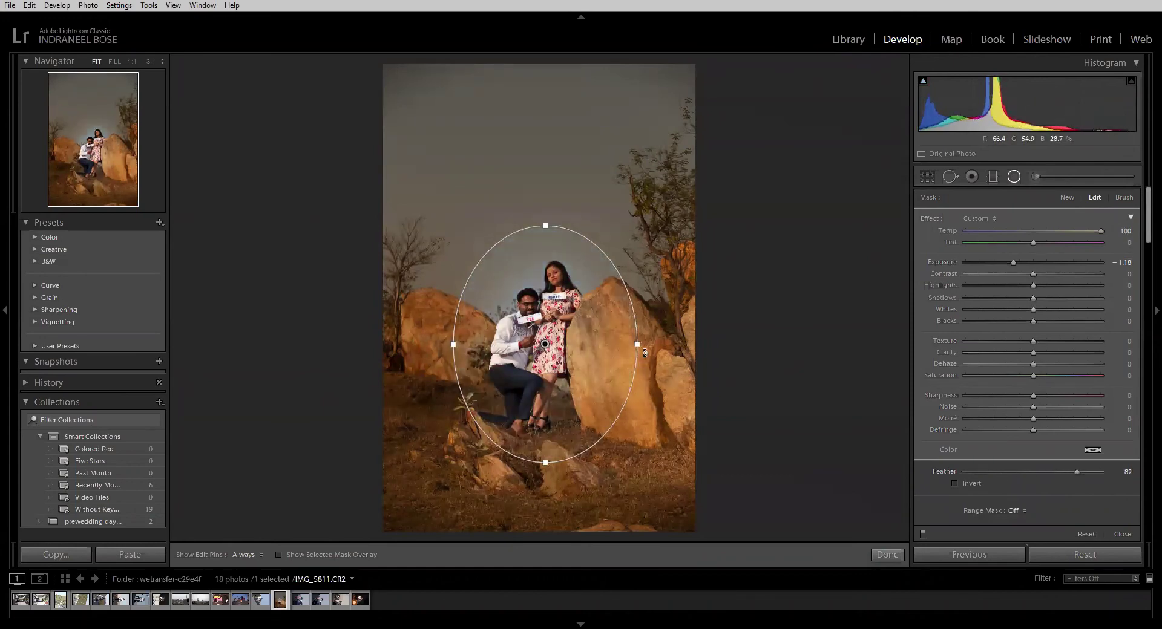
- Enlarge the radial filter's oval to take in the rocks around the couple and set its Feather to 100
drag(633, 347, 680, 345)
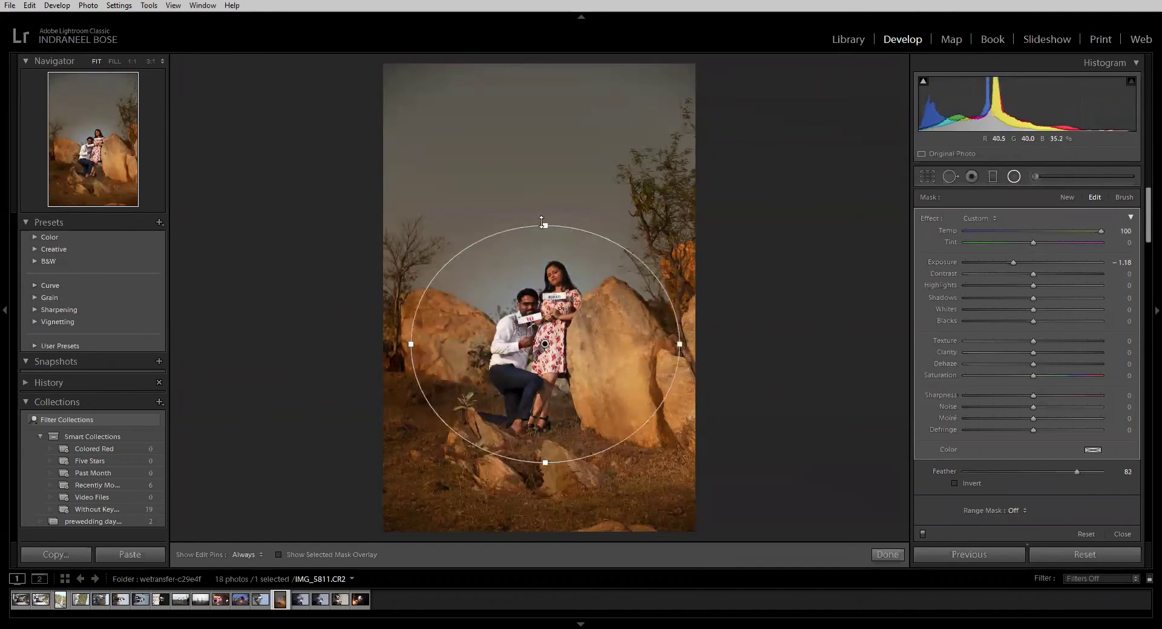
drag(545, 223, 545, 189)
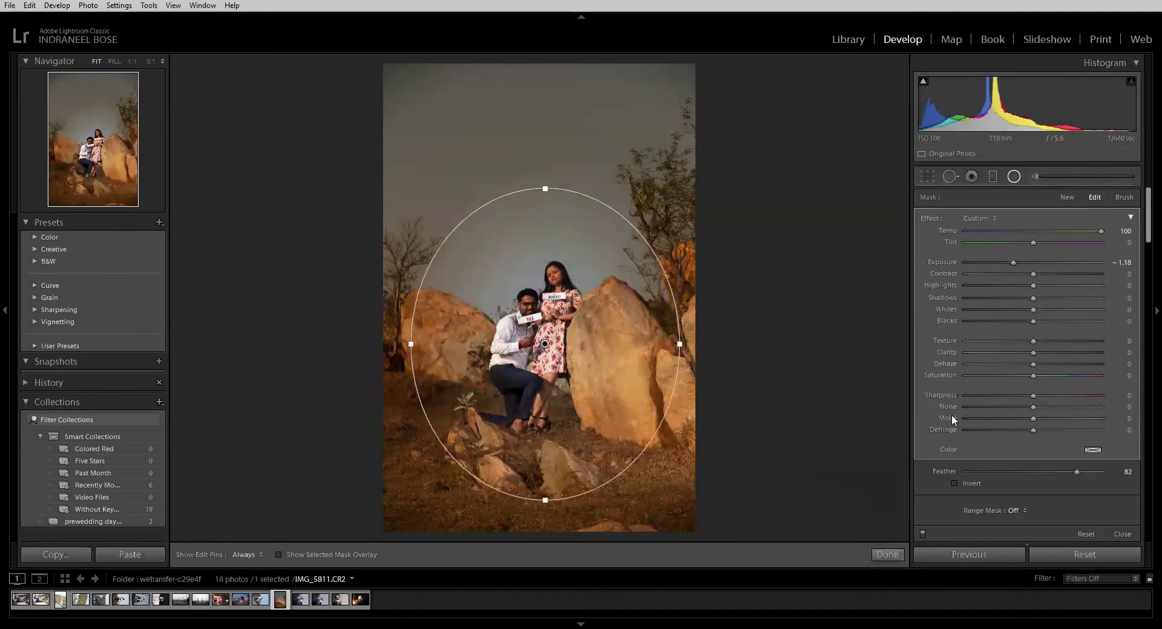
drag(1077, 472, 1111, 472)
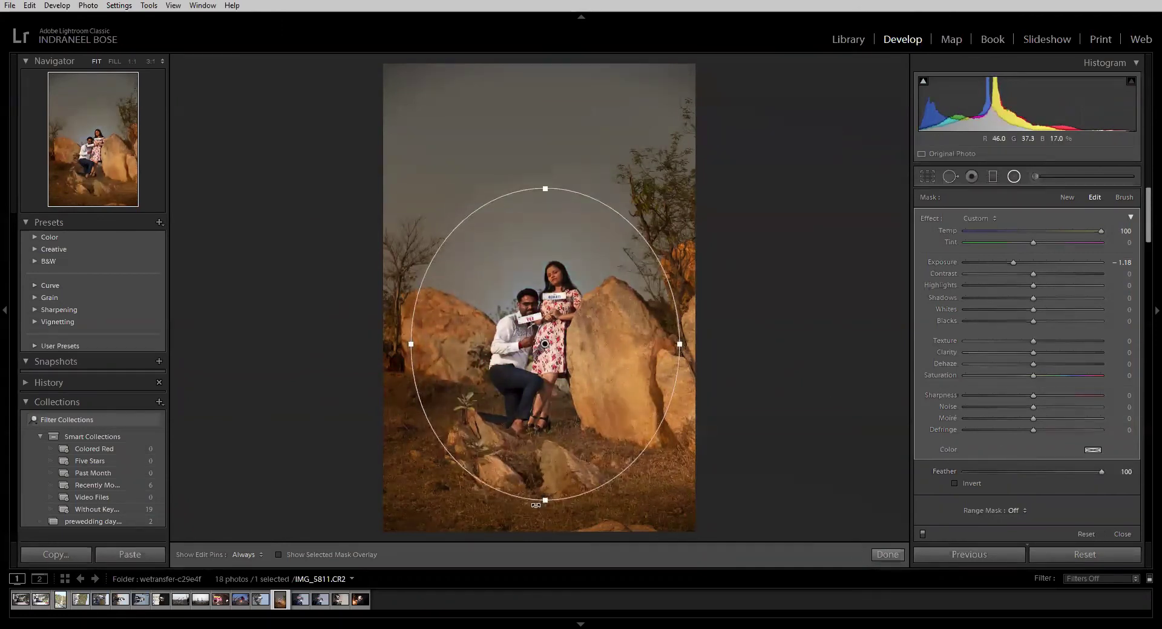
mouse_move(550, 500)
mouse_down()
mouse_move(549, 519)
mouse_move(546, 497)
mouse_up()
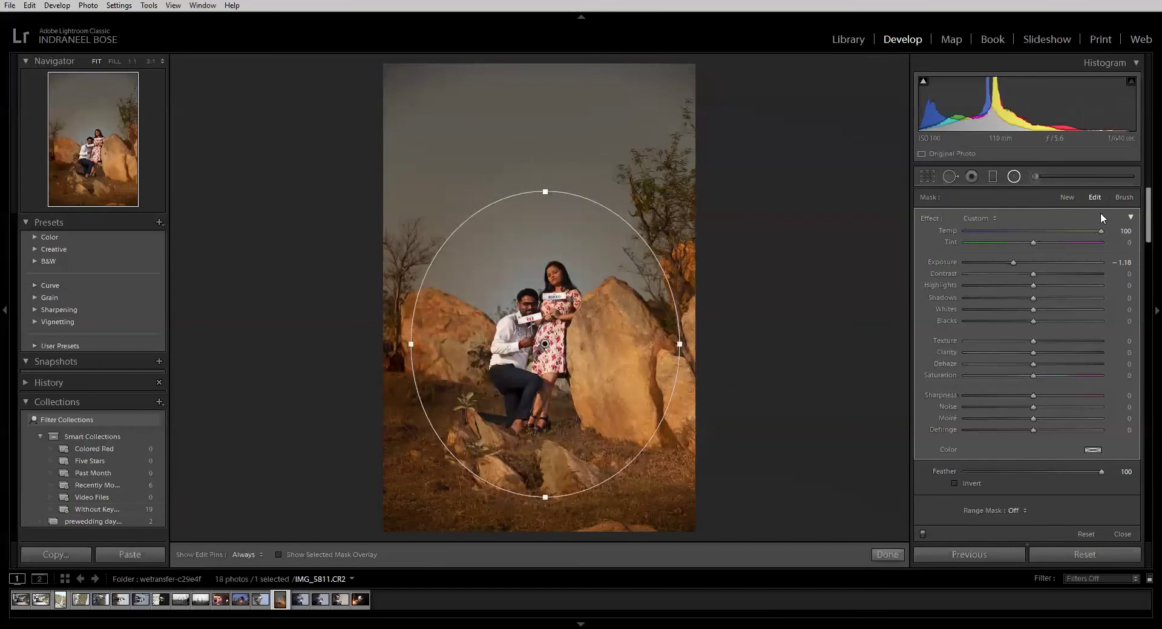
- Darken the surroundings with Temp -17, Exposure -2.25, Shadows 92 and Blacks -17
drag(1102, 230, 983, 268)
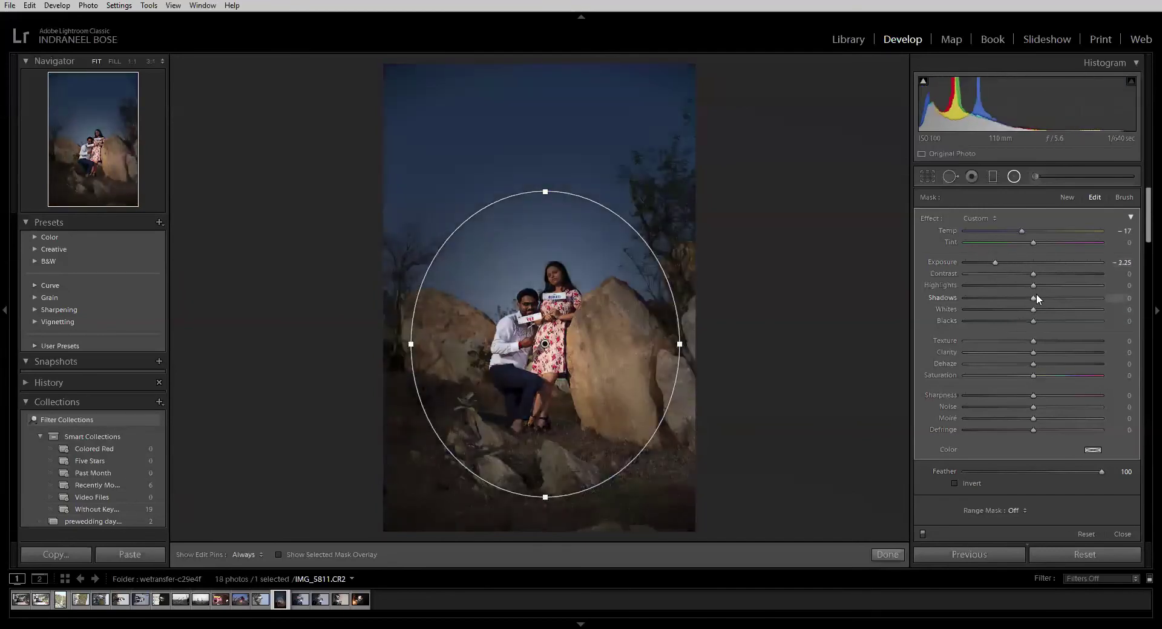
drag(1036, 296, 1097, 300)
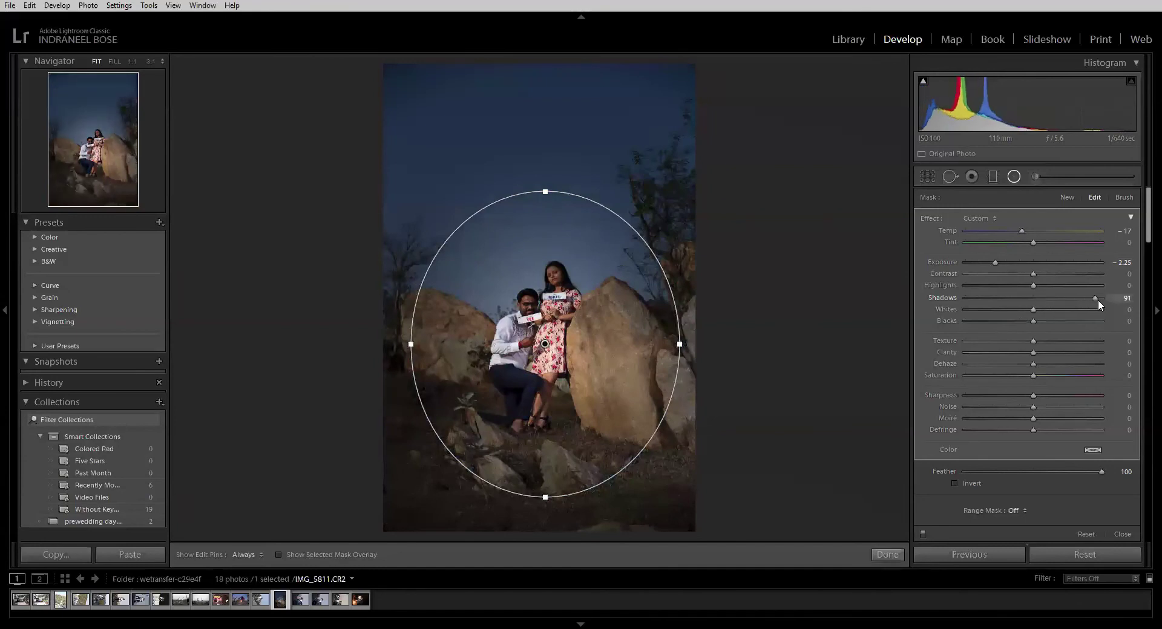
mouse_move(1033, 321)
mouse_down()
mouse_move(1101, 321)
mouse_move(991, 322)
mouse_move(1023, 321)
mouse_up()
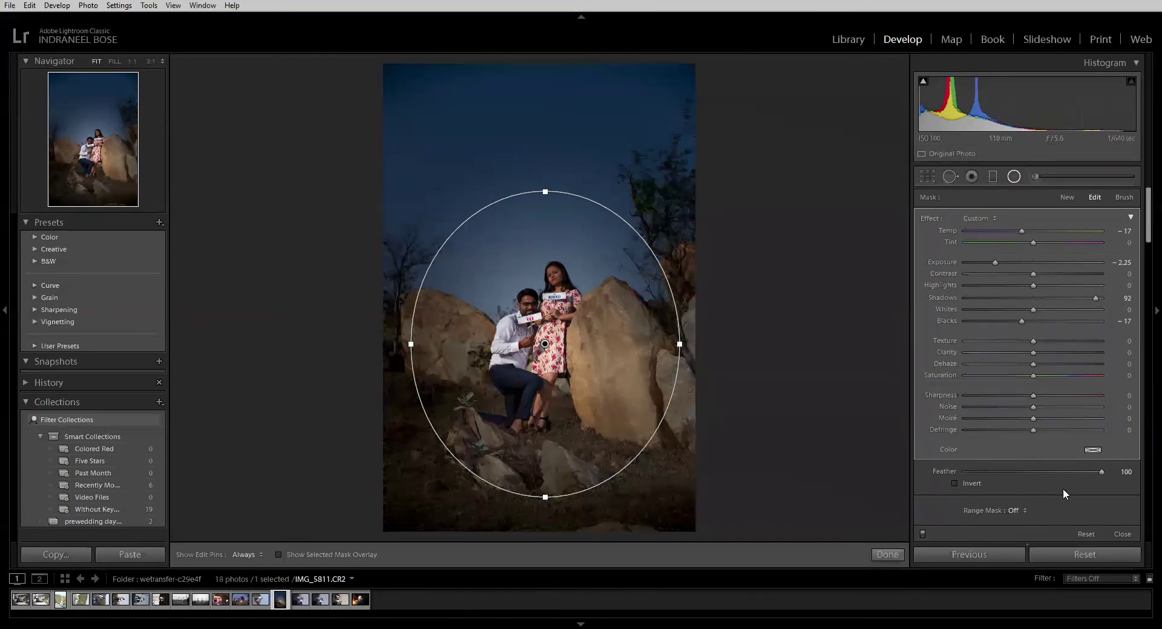
- Set the radial filter's Blacks to -100, lowering Feather to 0 to check the edge and returning it to 100
drag(1099, 472, 964, 478)
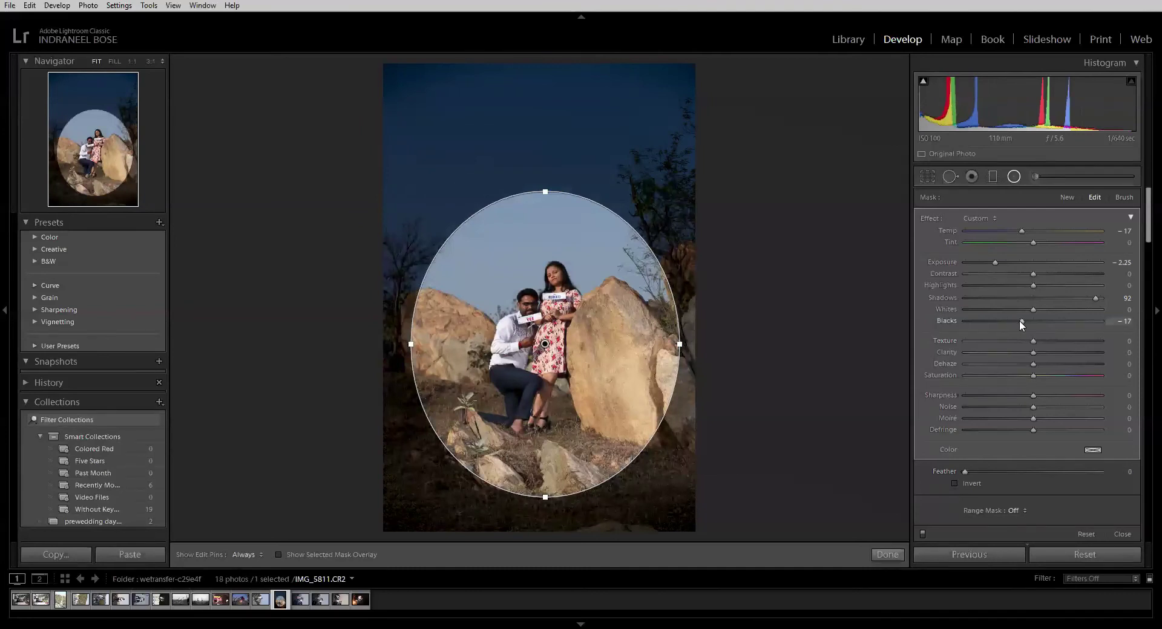
drag(1020, 321, 939, 335)
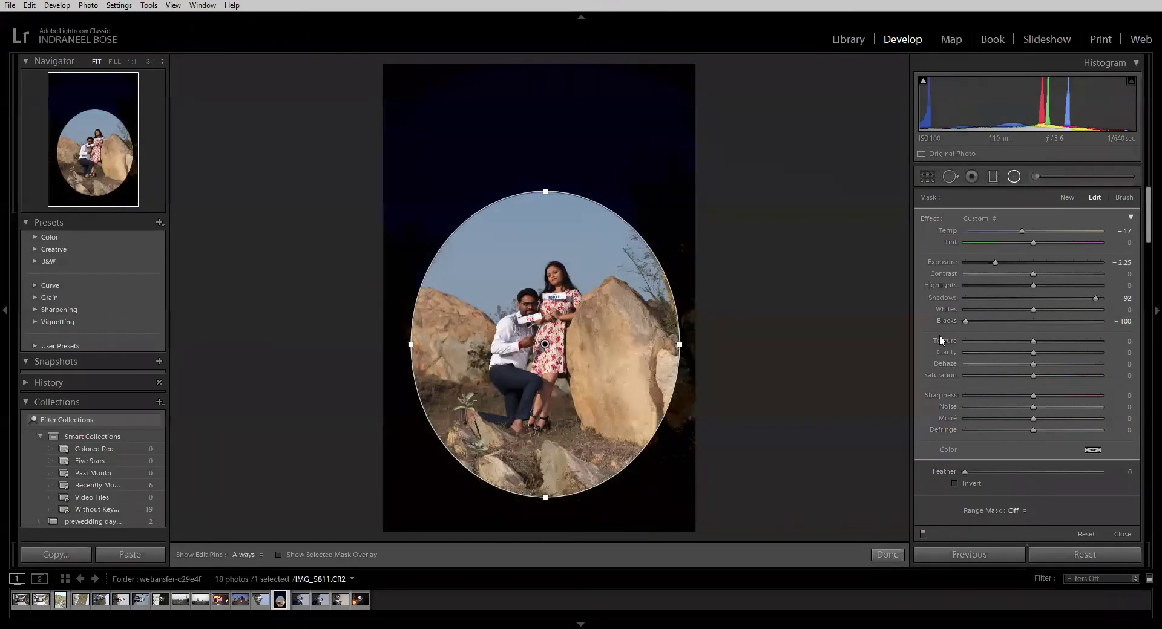
drag(967, 474, 1116, 475)
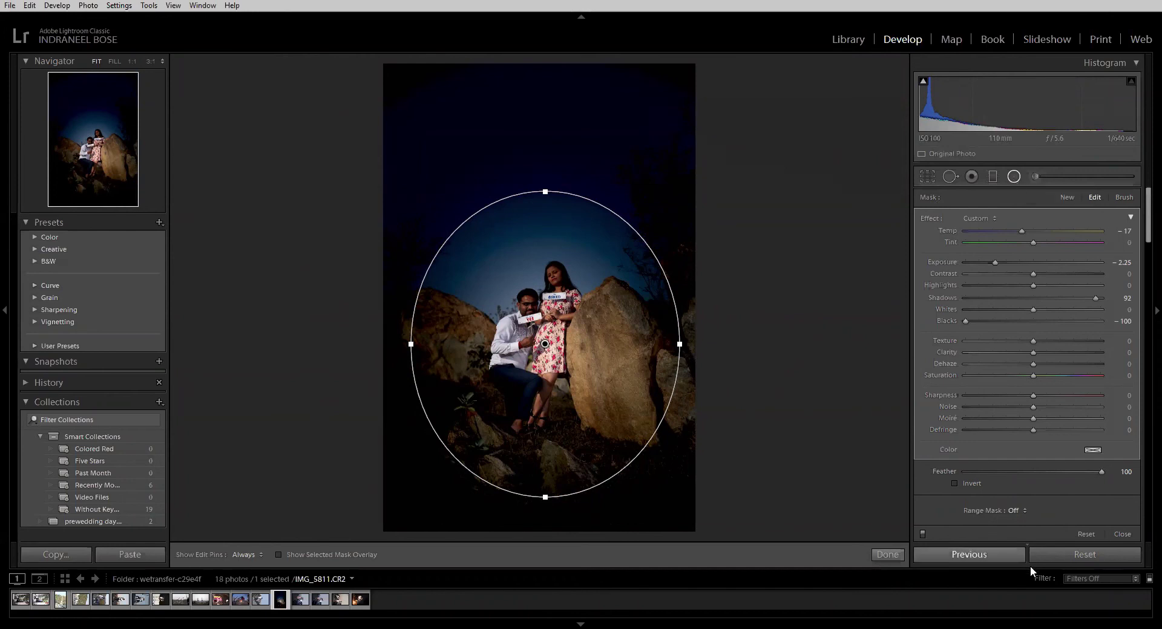
- Reset all of the photo's adjustments and paint a stroke over the woman's face with the Adjustment Brush
click(1080, 556)
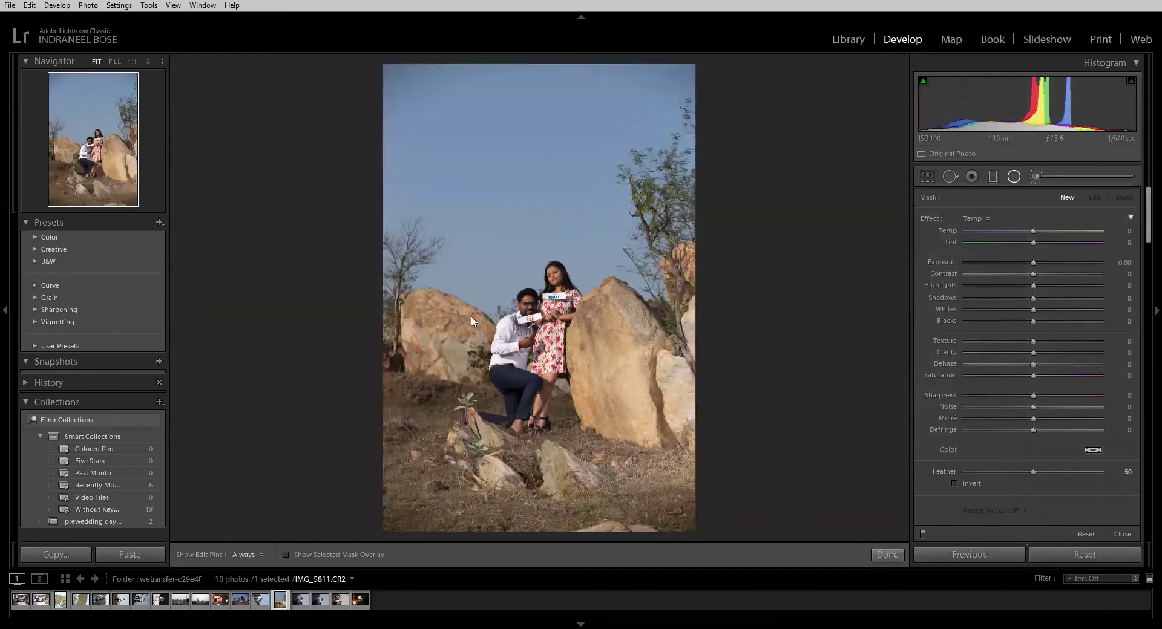
key(k)
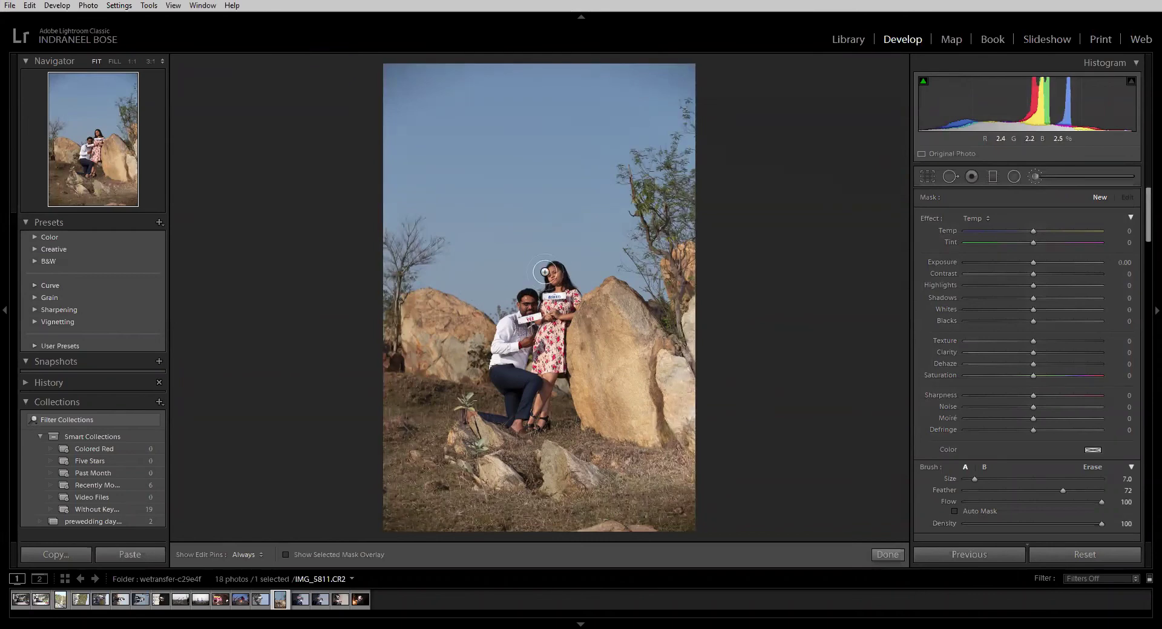
key(h)
key(h)
drag(550, 287, 567, 256)
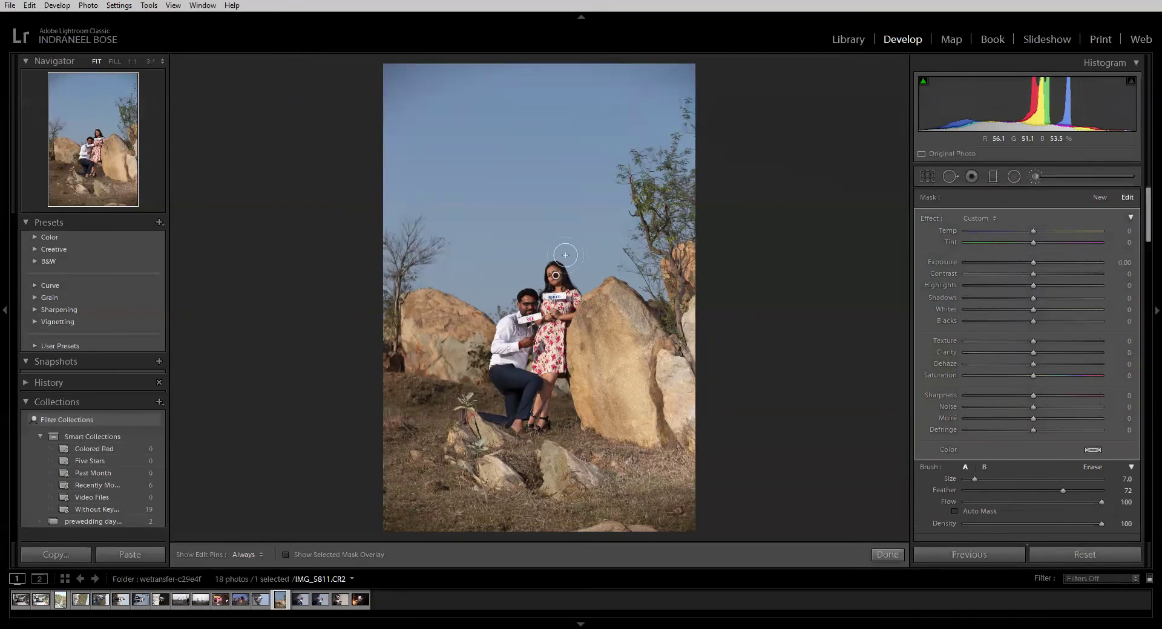
- Set the brush's Density to 0 with Auto Mask on, and reset the photo's adjustments to remove the brush stroke
click(630, 281)
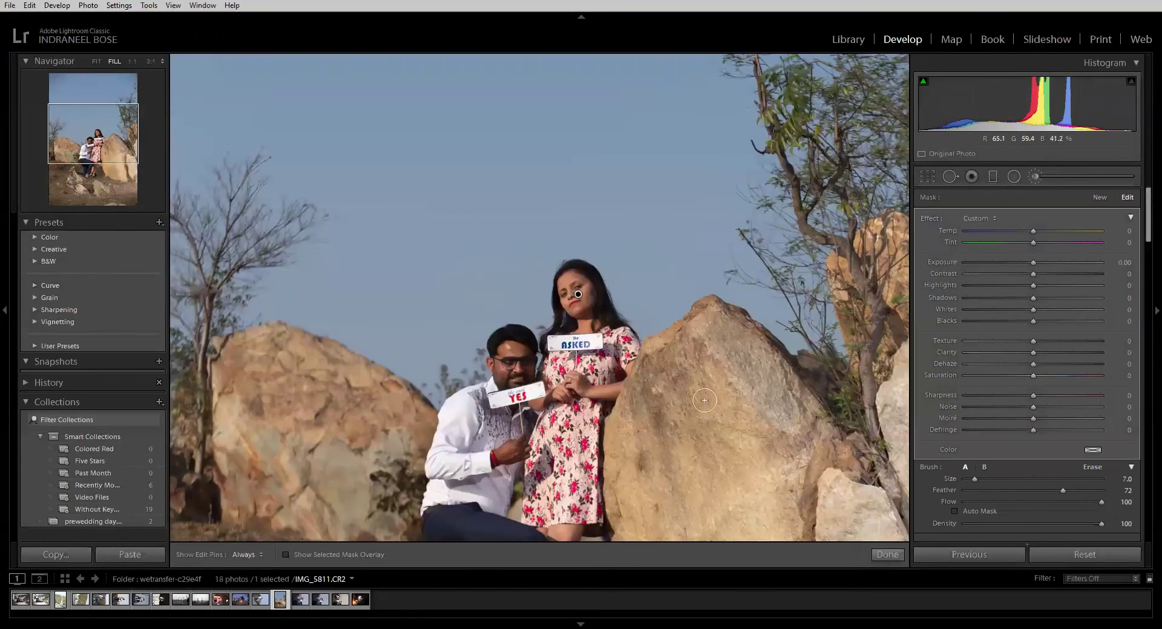
drag(673, 396, 673, 97)
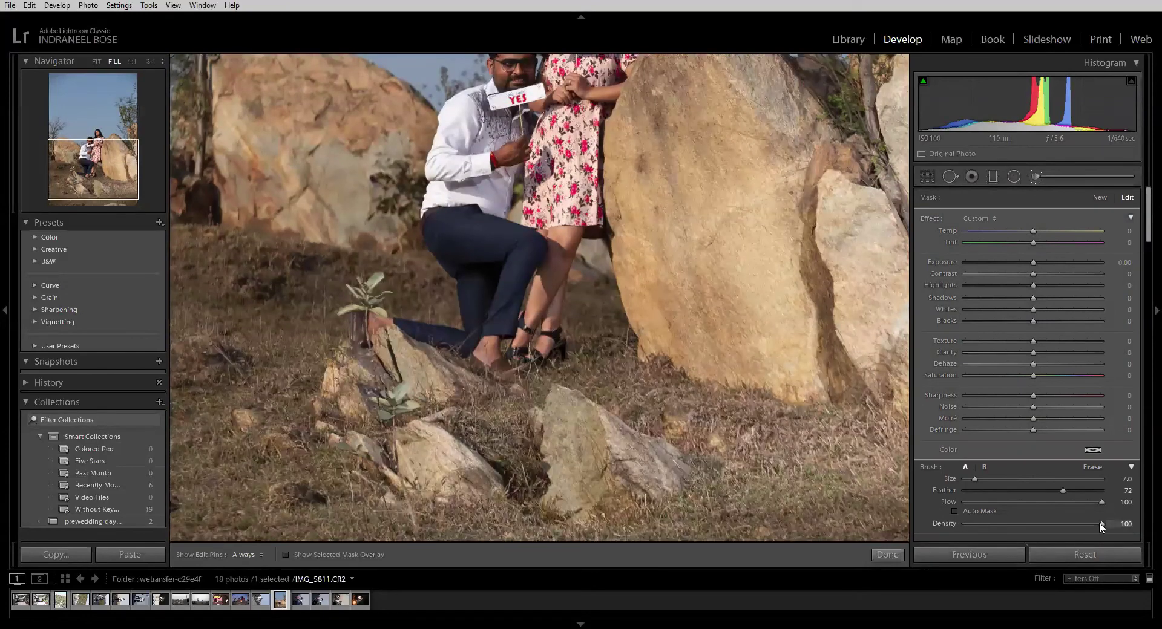
drag(1099, 524, 955, 524)
drag(800, 388, 790, 540)
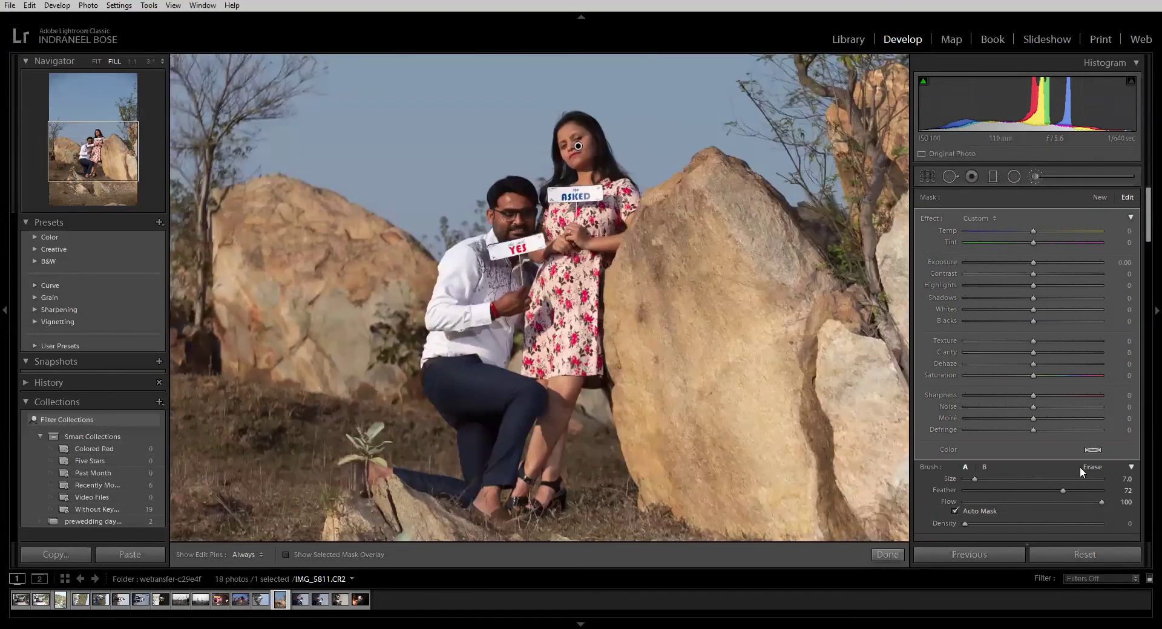
click(1102, 550)
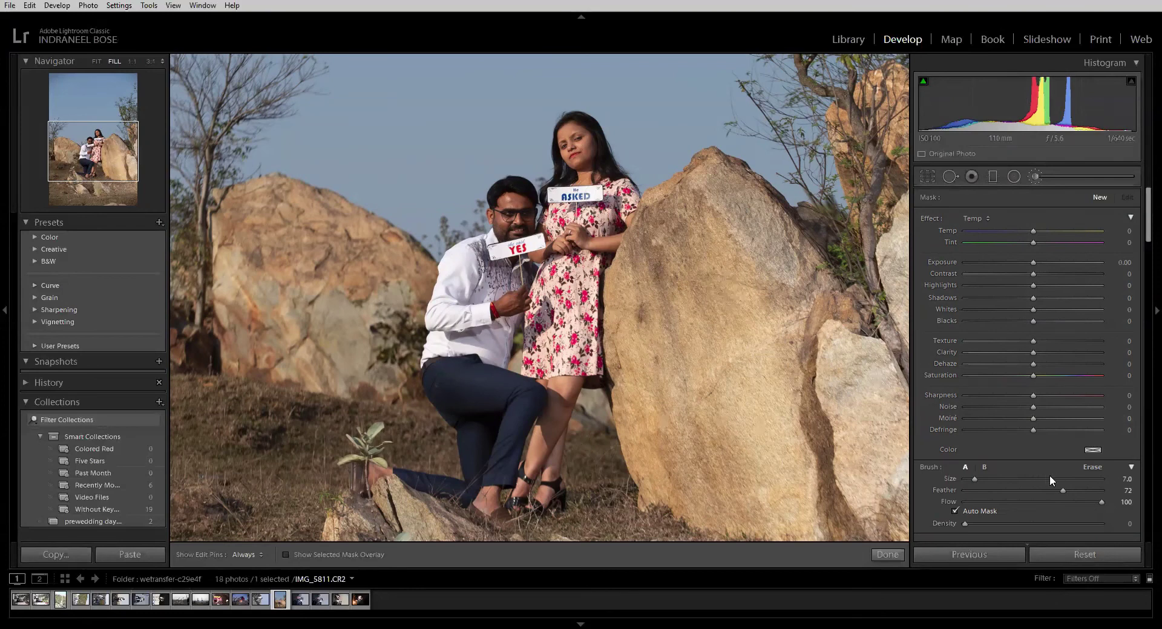
- Choose blue with hue 235 and saturation 100% as the brush color and set the brush Size to 20.9
click(1090, 452)
click(1001, 447)
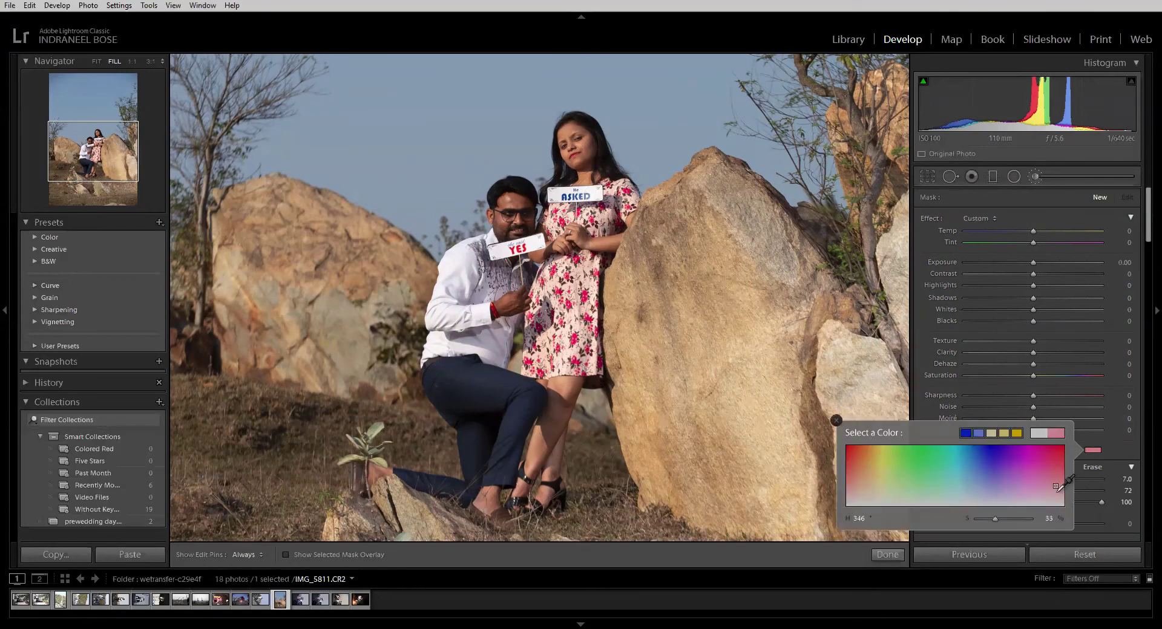
click(988, 446)
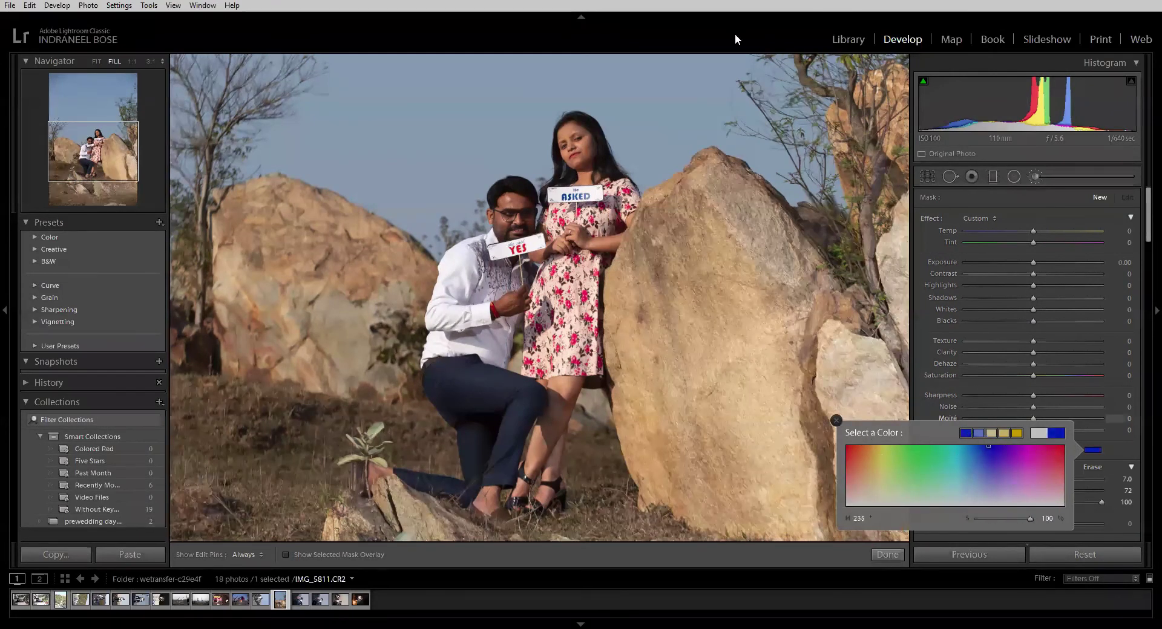
click(656, 69)
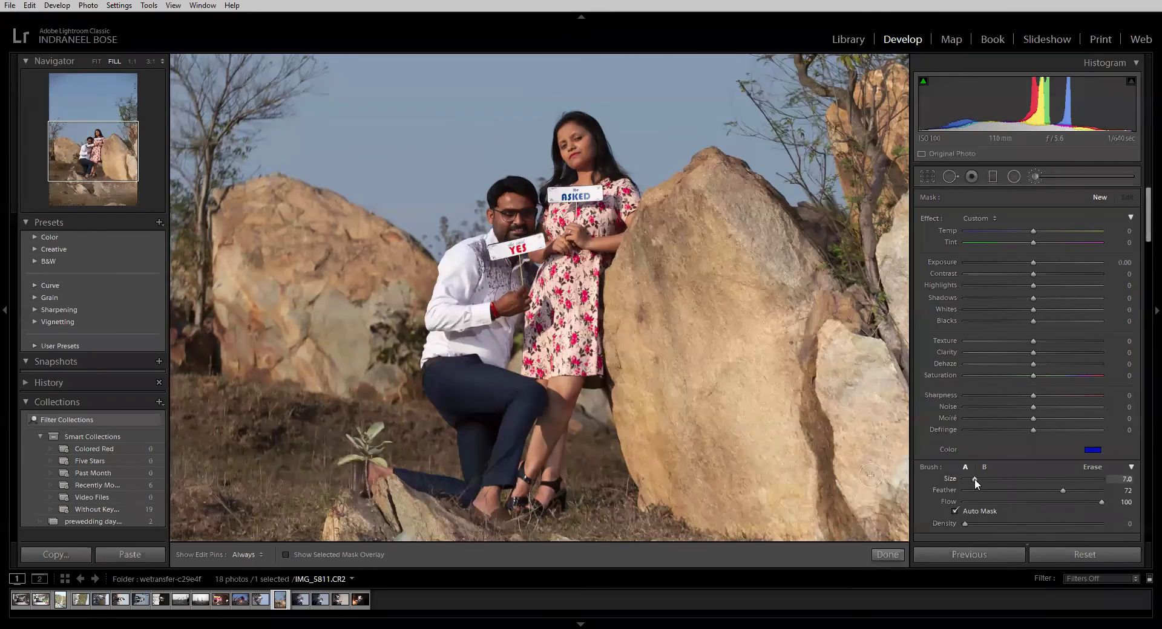
drag(975, 478, 995, 478)
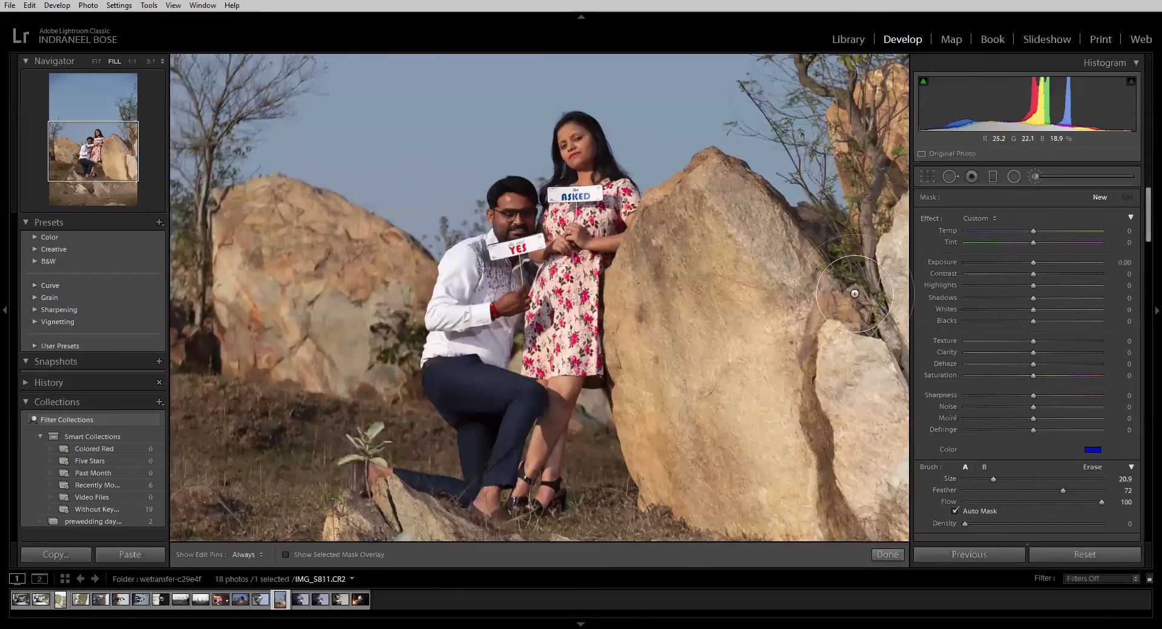
- Open the campfire photo IMG_5890.CR2 and set the brush's Feather to 81 and Flow to 100
click(227, 601)
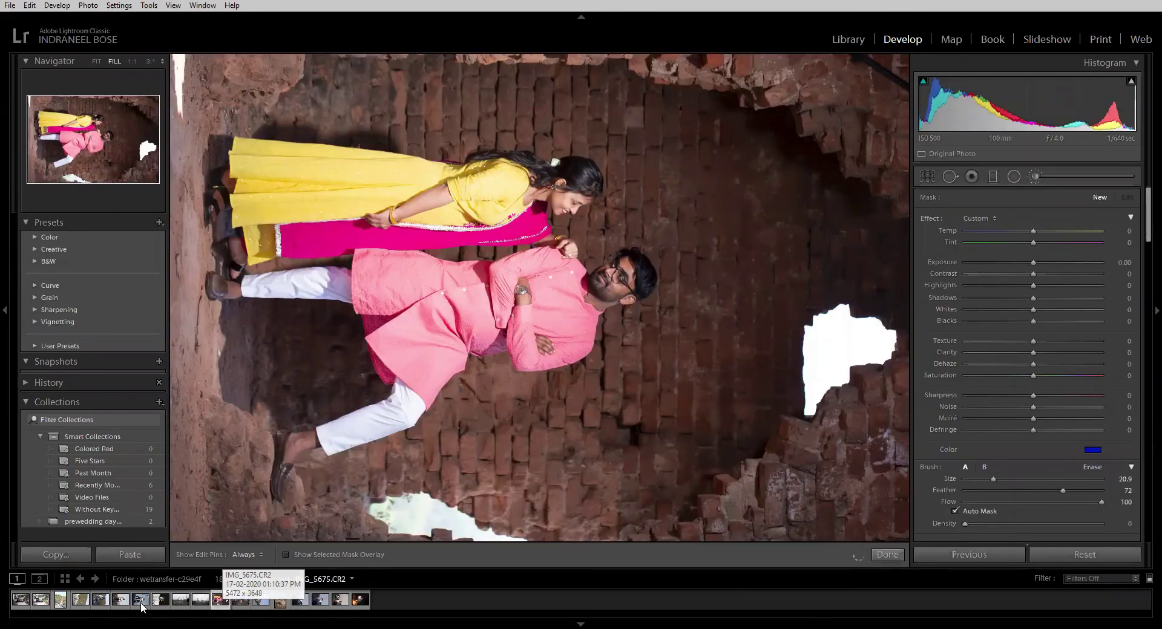
click(360, 605)
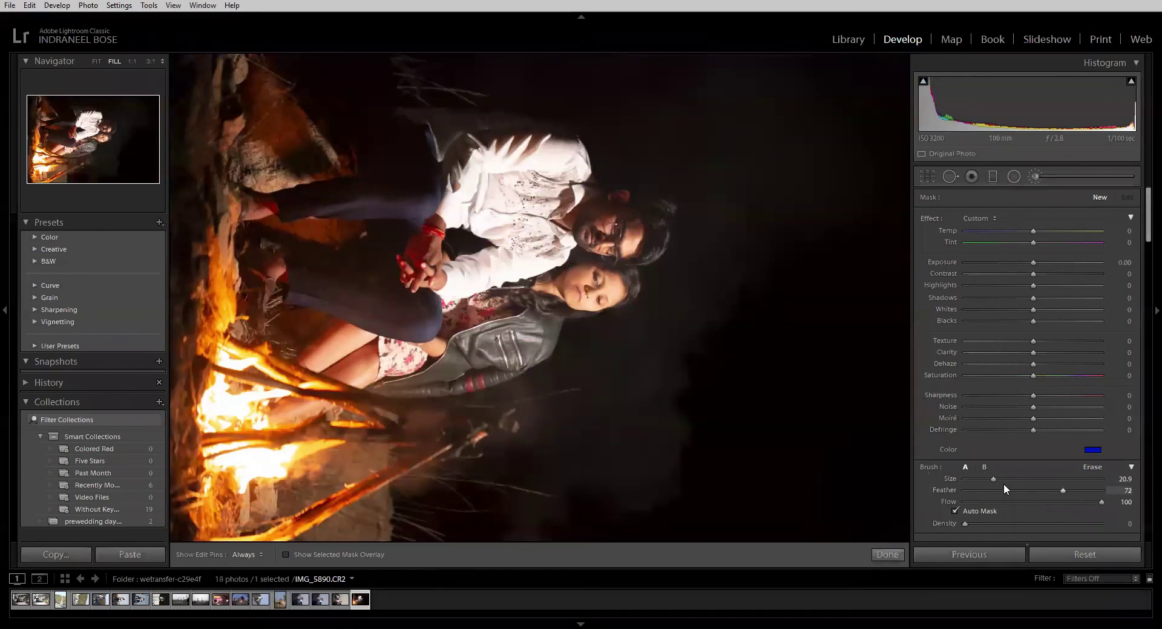
mouse_move(1054, 495)
mouse_move(1062, 489)
mouse_down()
mouse_move(1096, 496)
mouse_move(1000, 473)
mouse_move(1075, 490)
mouse_move(1050, 503)
mouse_up()
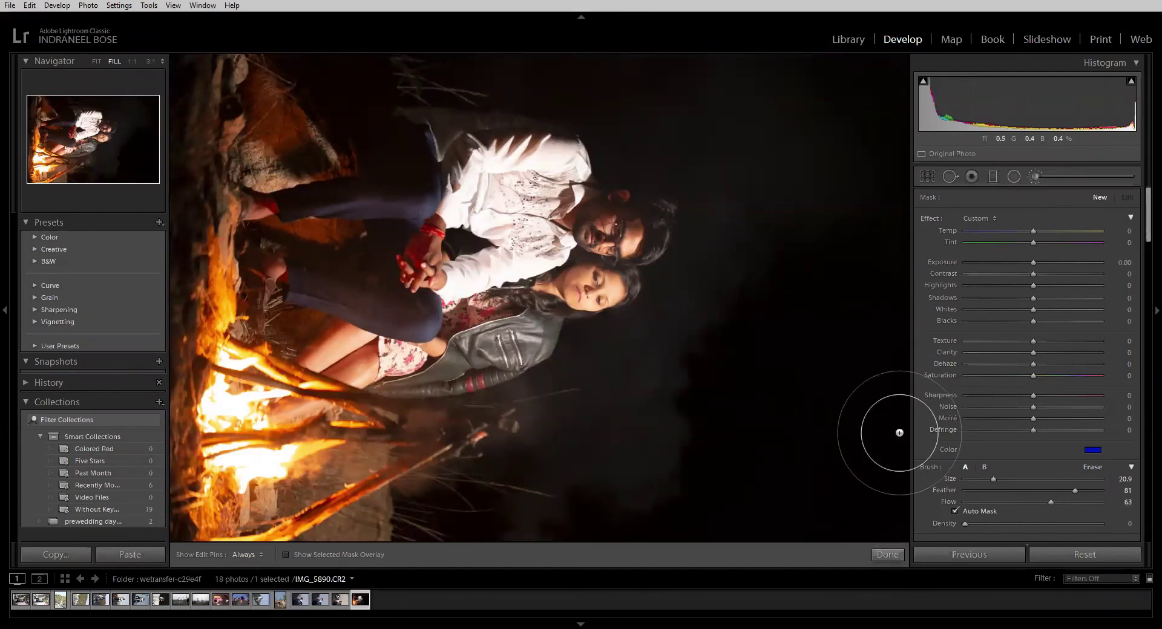
mouse_move(1049, 506)
mouse_down()
mouse_move(1072, 512)
mouse_move(1031, 498)
mouse_up()
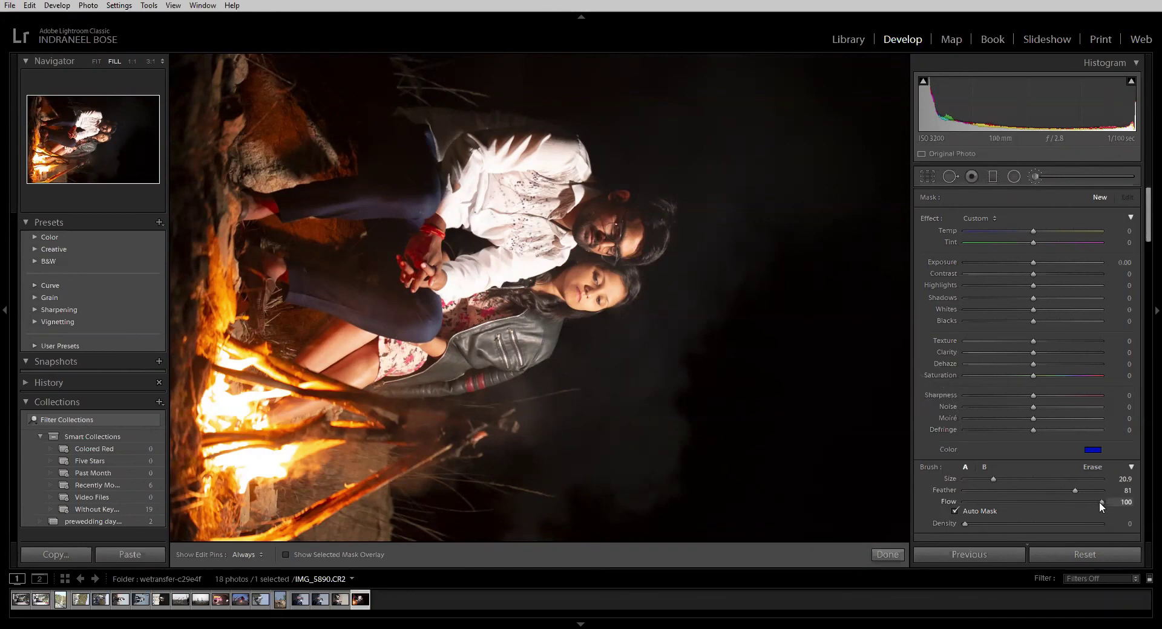
mouse_move(964, 520)
mouse_down()
mouse_move(1075, 536)
mouse_move(932, 506)
mouse_up()
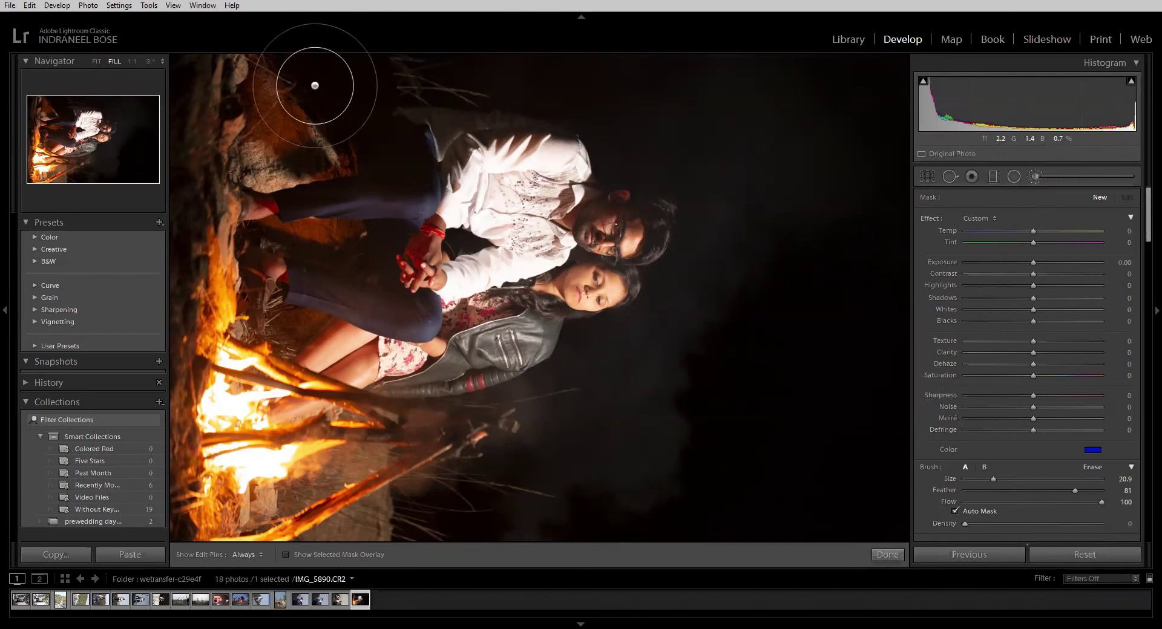
- Rotate the campfire photo counterclockwise so the couple sits upright, with both faces in view
right_click(512, 440)
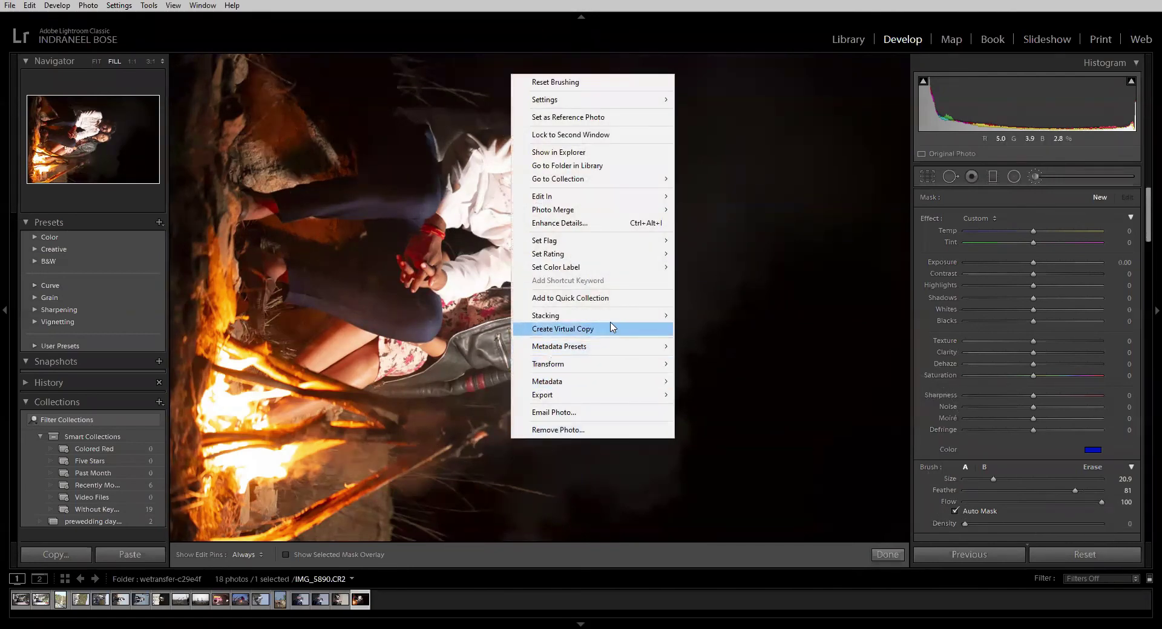
mouse_move(617, 376)
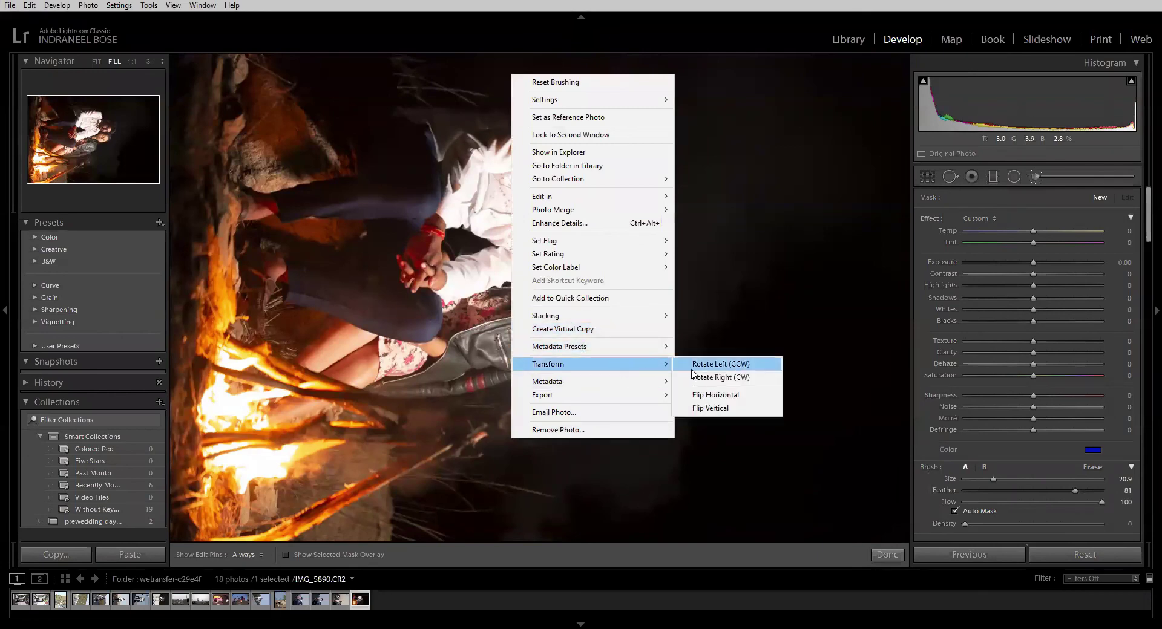
click(700, 365)
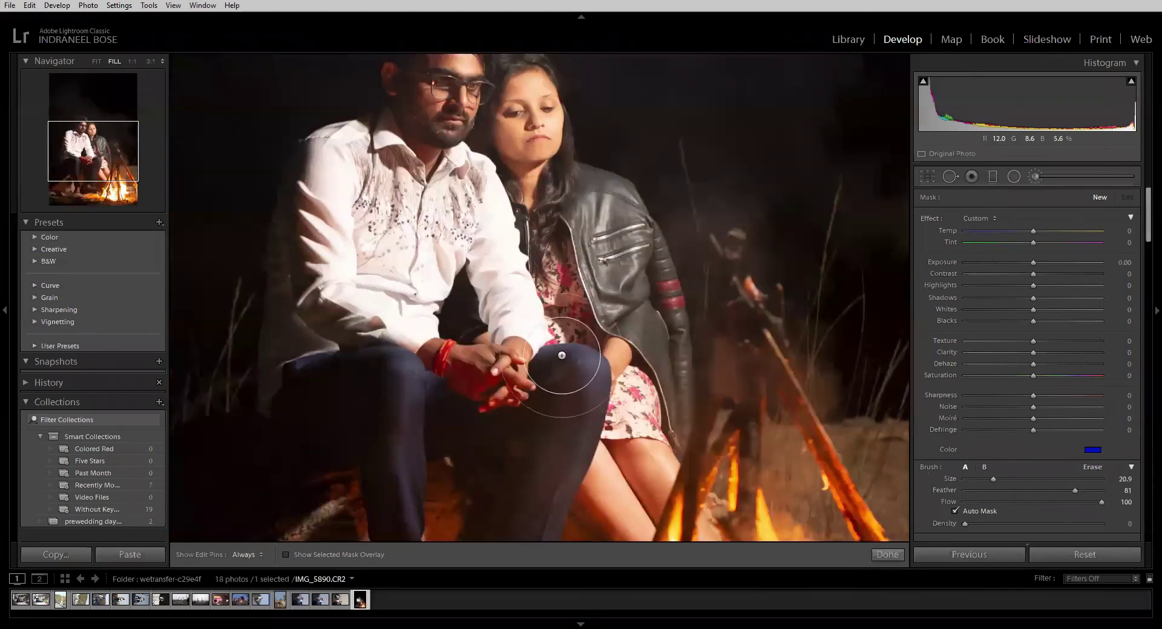
drag(504, 325, 504, 458)
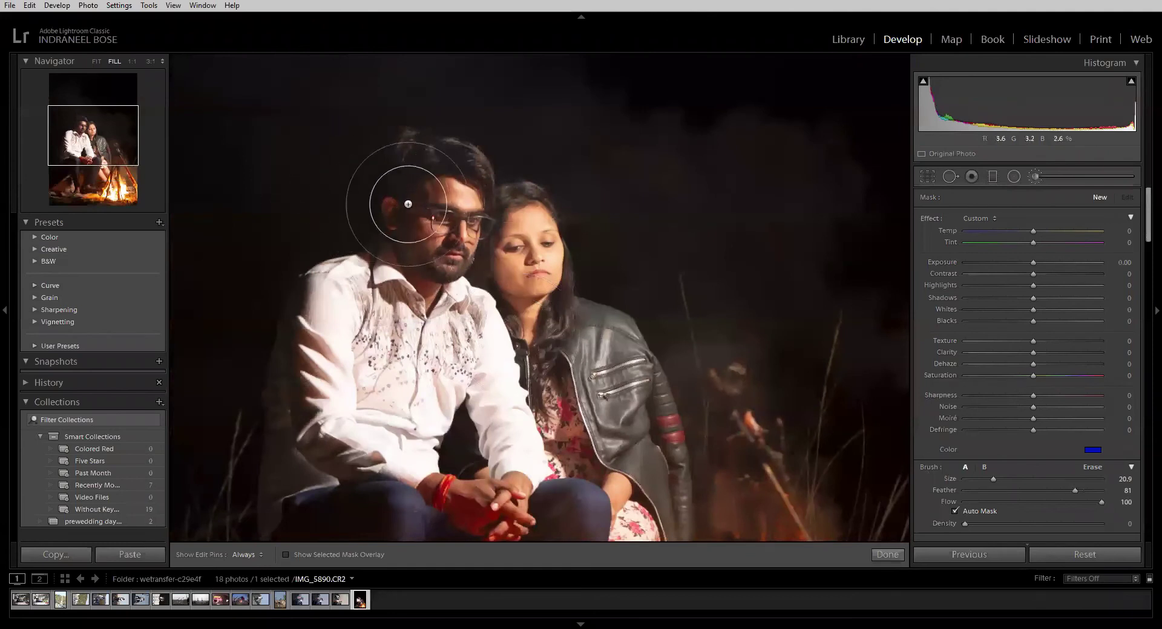
- Brush over the man's face, raise Density to 100, and paint blue over the couple's faces, his shirt and her jacket with edit pins hidden
drag(425, 192, 448, 233)
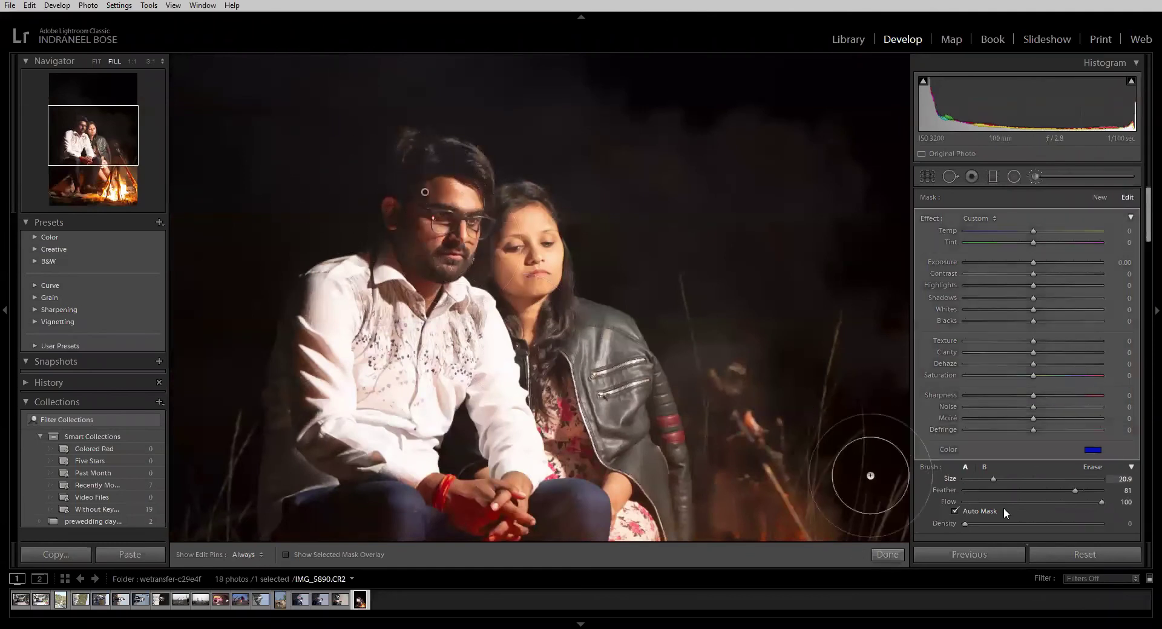
drag(966, 524, 1072, 524)
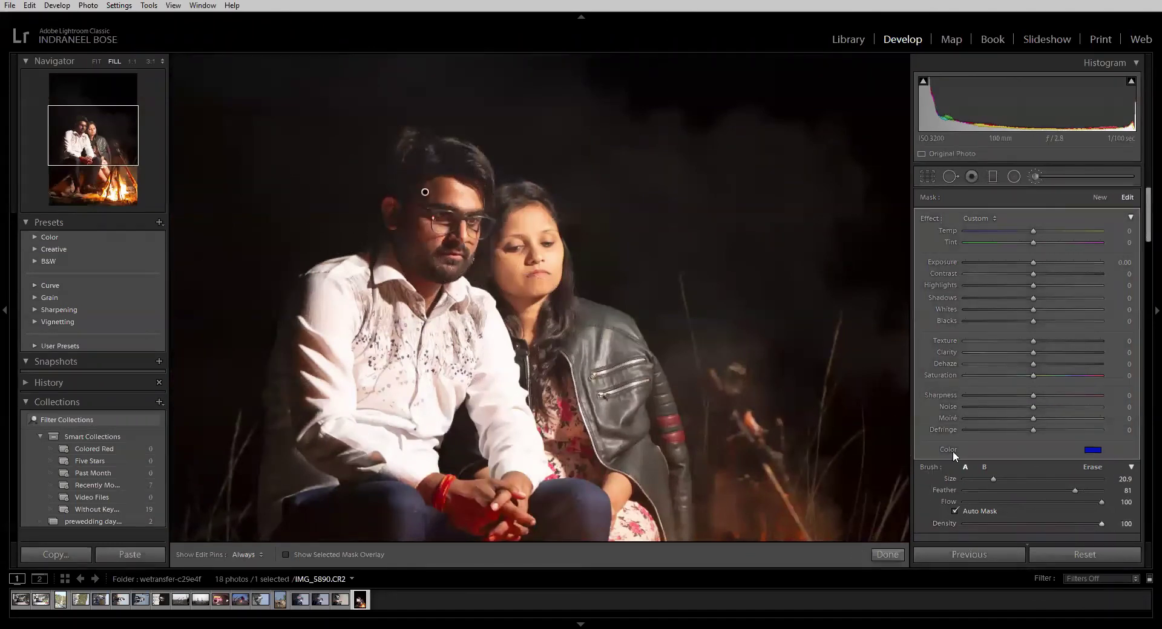
key(h)
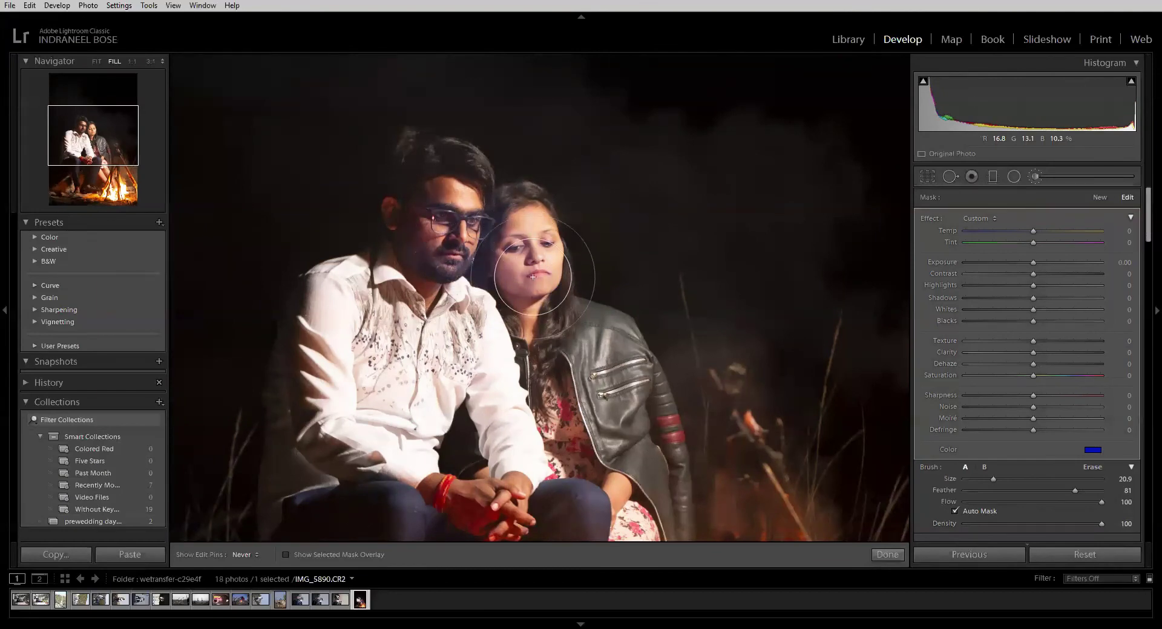
drag(569, 315, 641, 418)
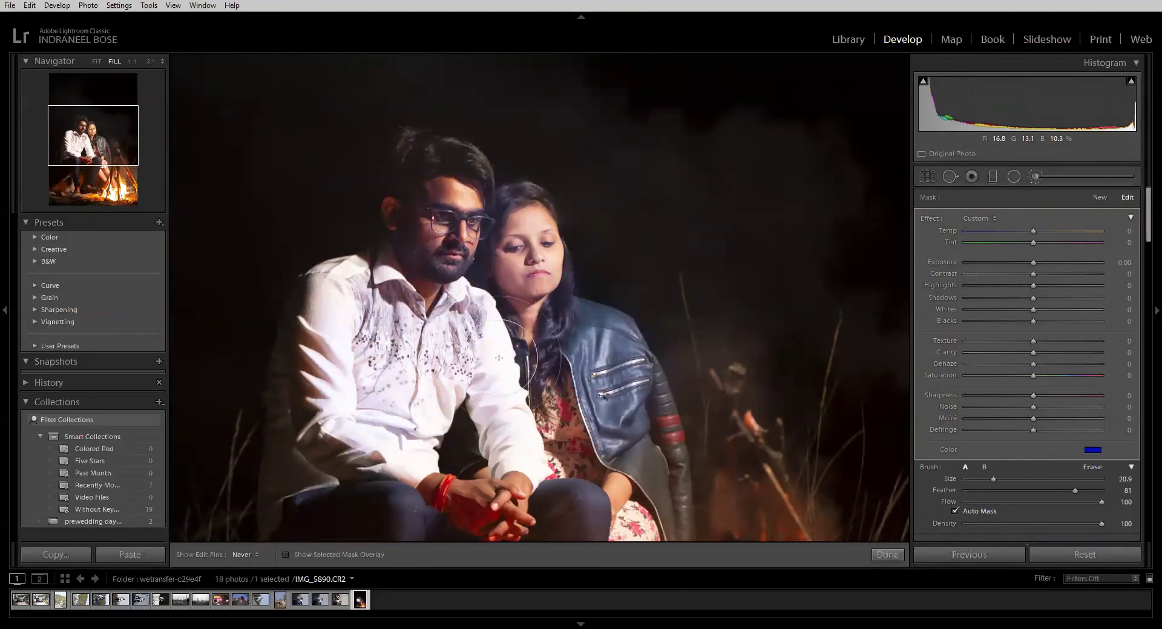
mouse_move(499, 358)
mouse_down()
mouse_move(575, 423)
mouse_move(596, 502)
mouse_up()
key(h)
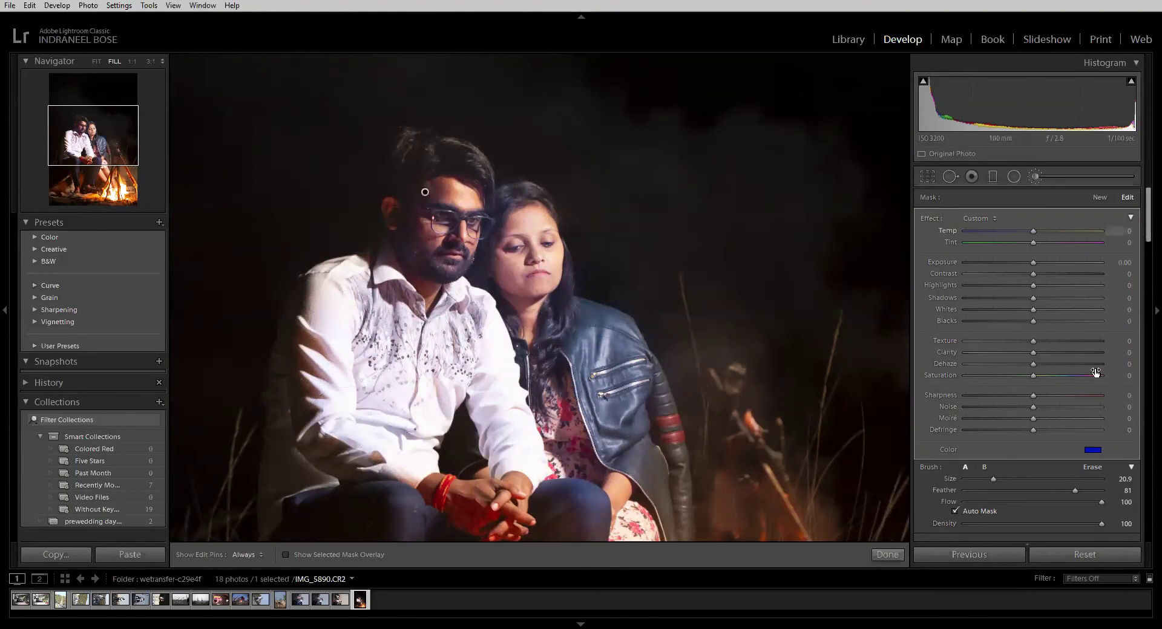
- Try orange with hue 35 and saturation 56% on the strokes, clear the color, and reset the photo's adjustments
click(1093, 450)
drag(868, 469, 783, 533)
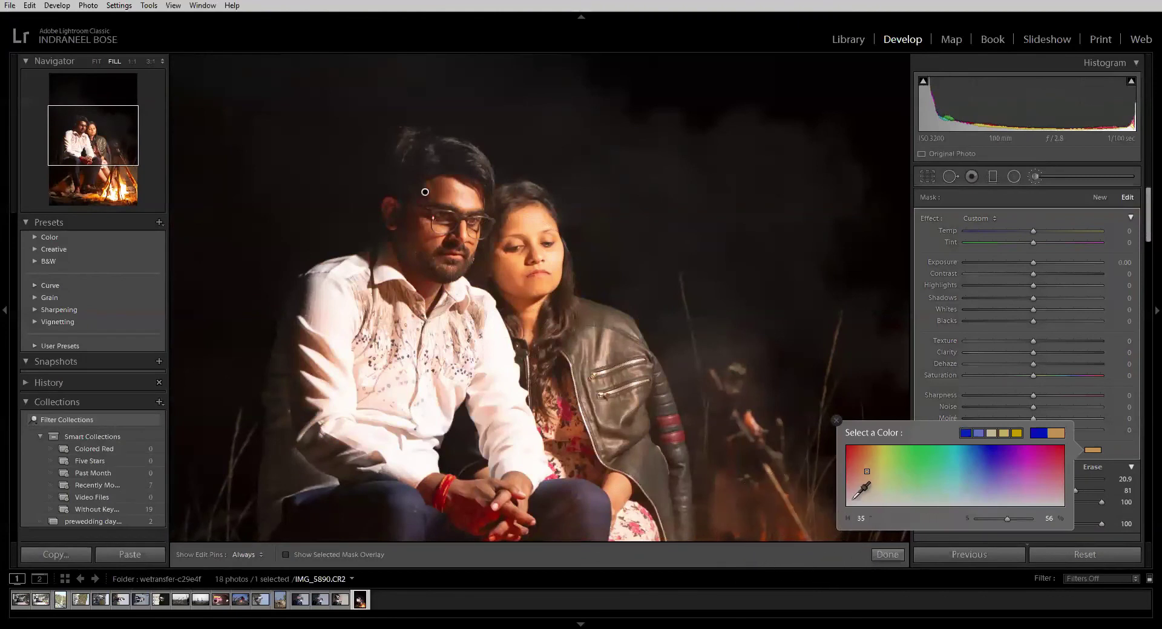
drag(856, 484, 844, 510)
click(1112, 408)
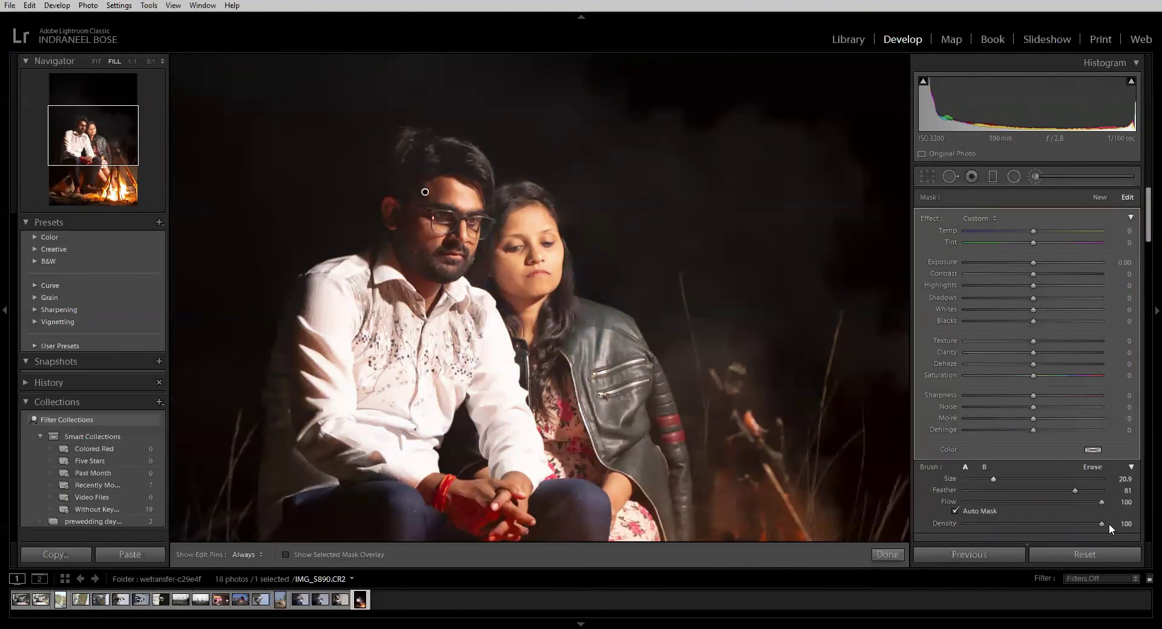
click(1097, 553)
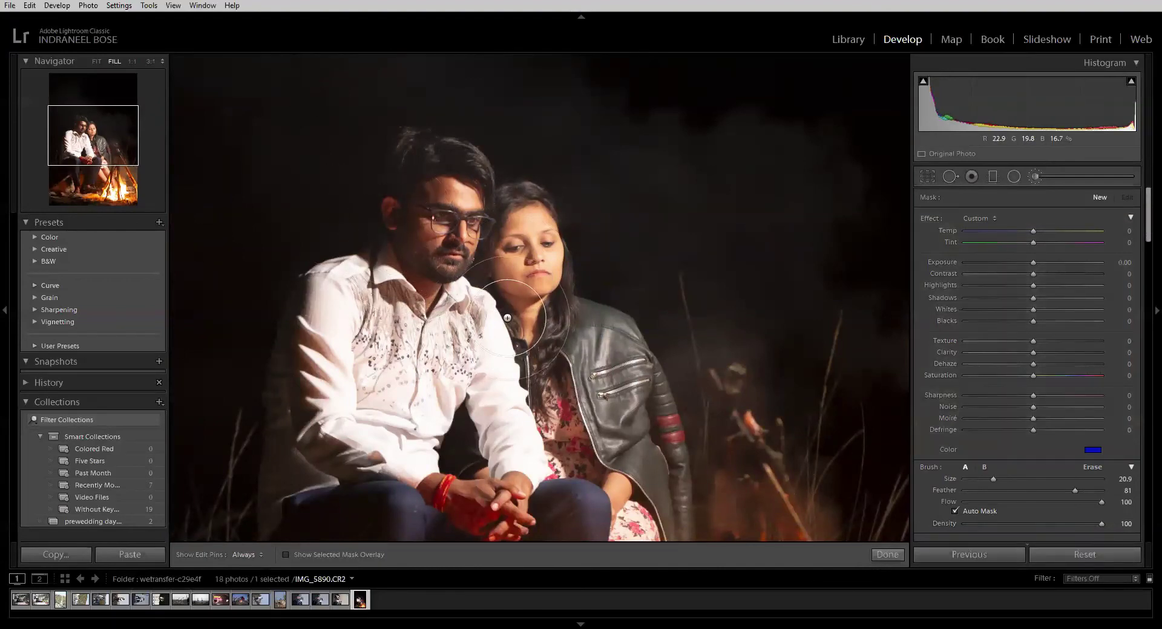
- Turn off Auto Mask, set the brush Size to 10.0, and paint blue over the couple in the full-photo view
key(z)
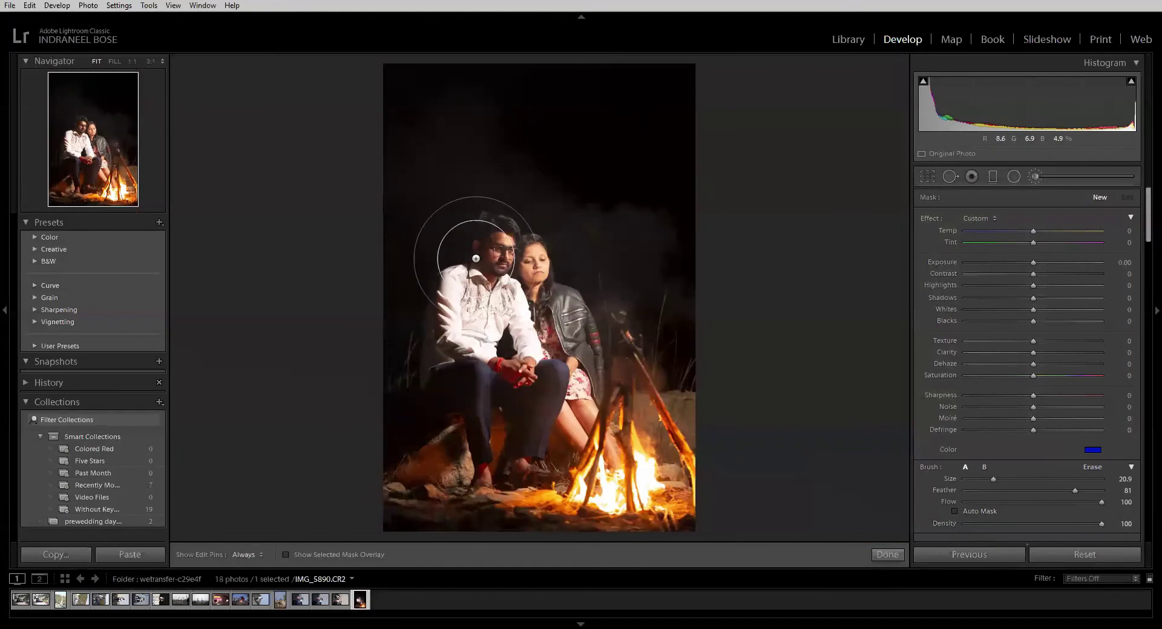
scroll(504, 263, down, 1)
scroll(503, 262, down, 10)
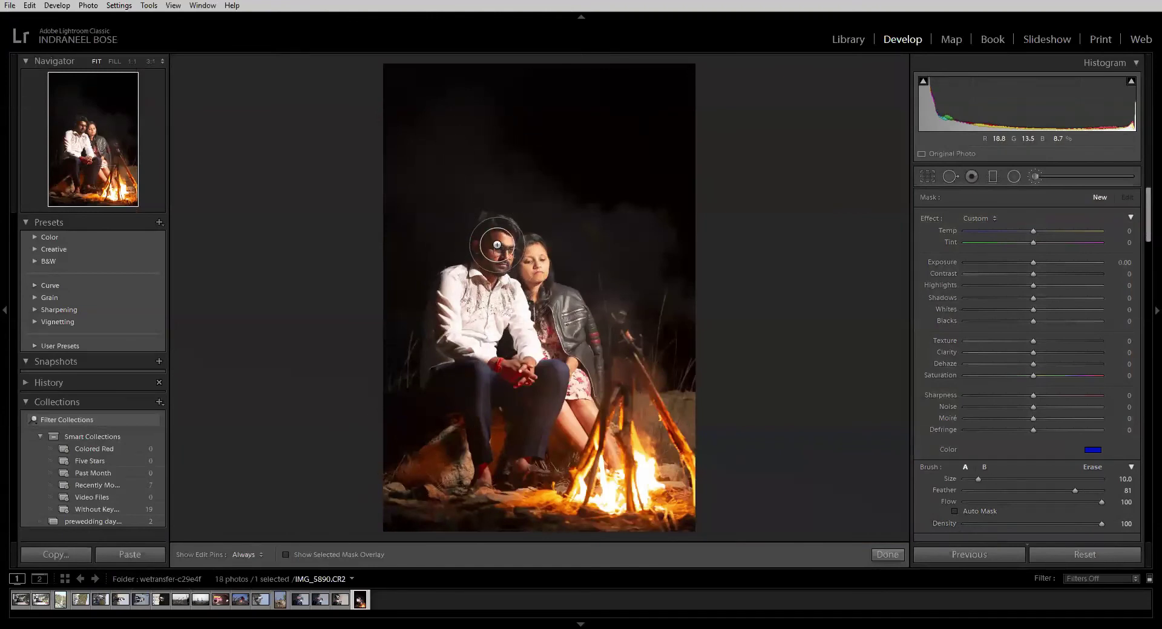
key(h)
mouse_move(541, 275)
mouse_down()
mouse_move(575, 331)
mouse_move(546, 311)
mouse_up()
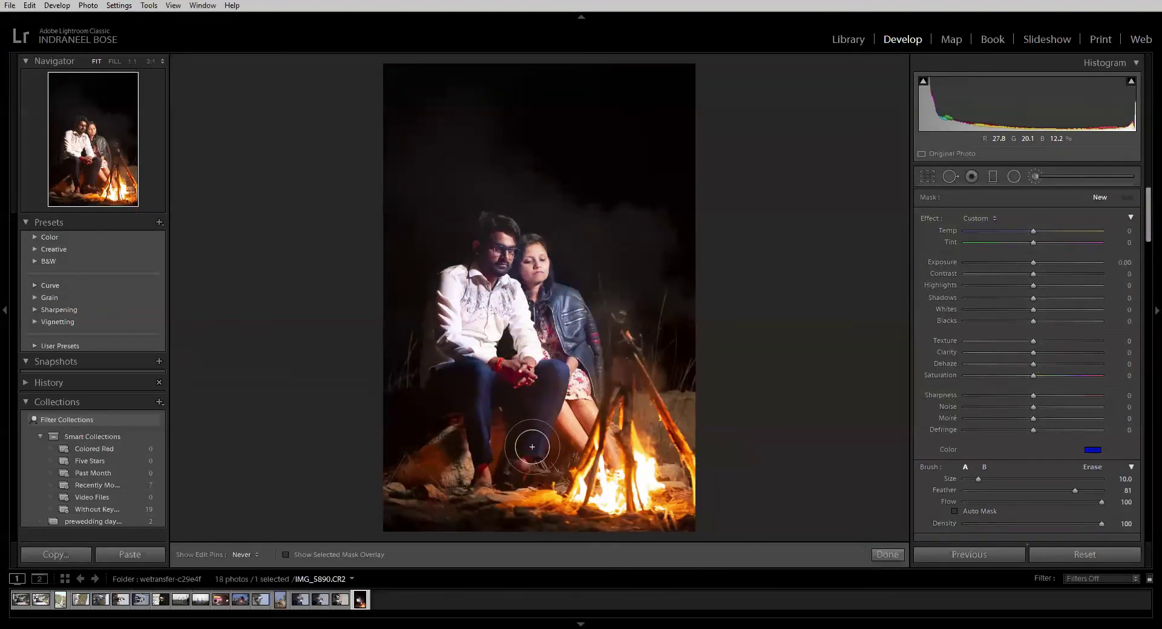
click(535, 352)
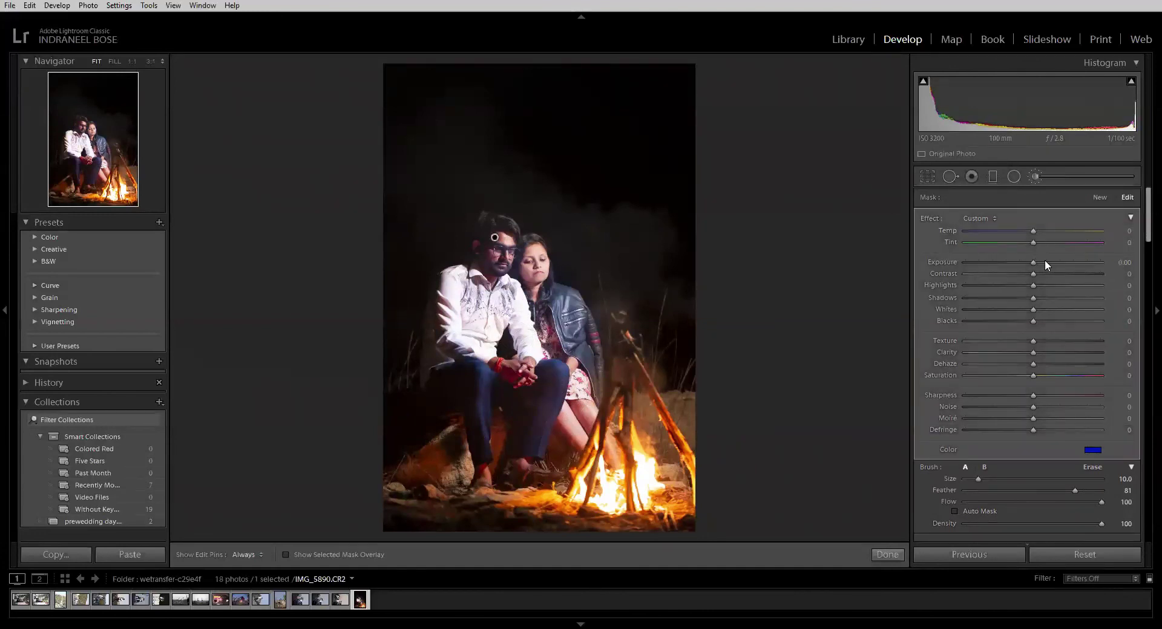
- Try an Exposure of 1.11 on the painted couple, undo it, and remove the brush adjustment's color
drag(1032, 263, 1057, 263)
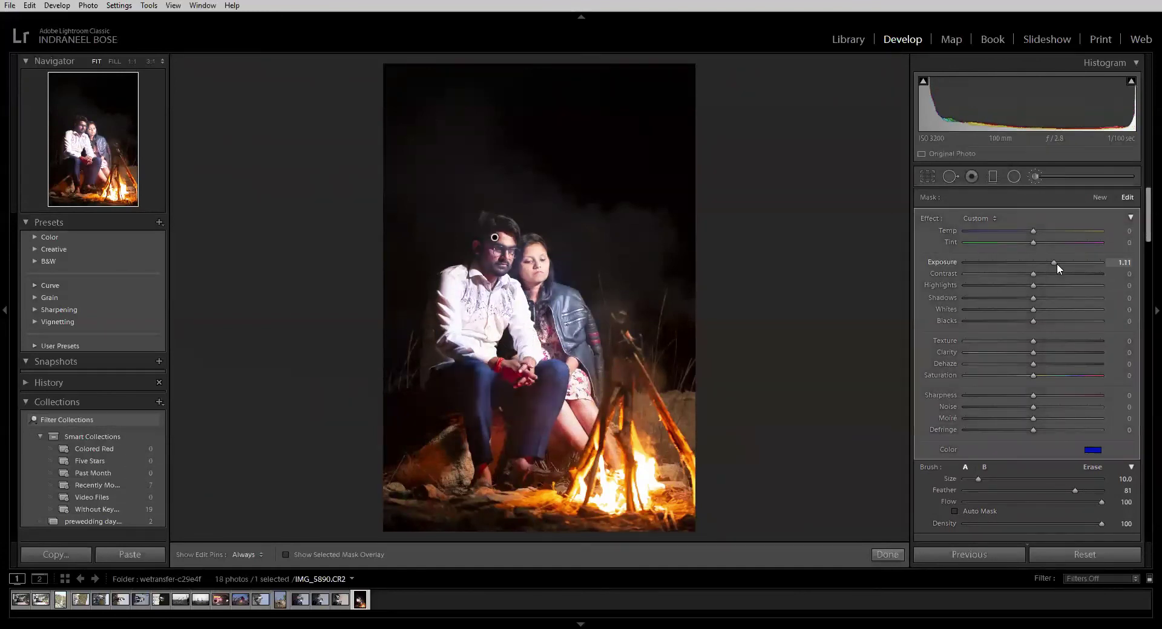
key(ctrl+z)
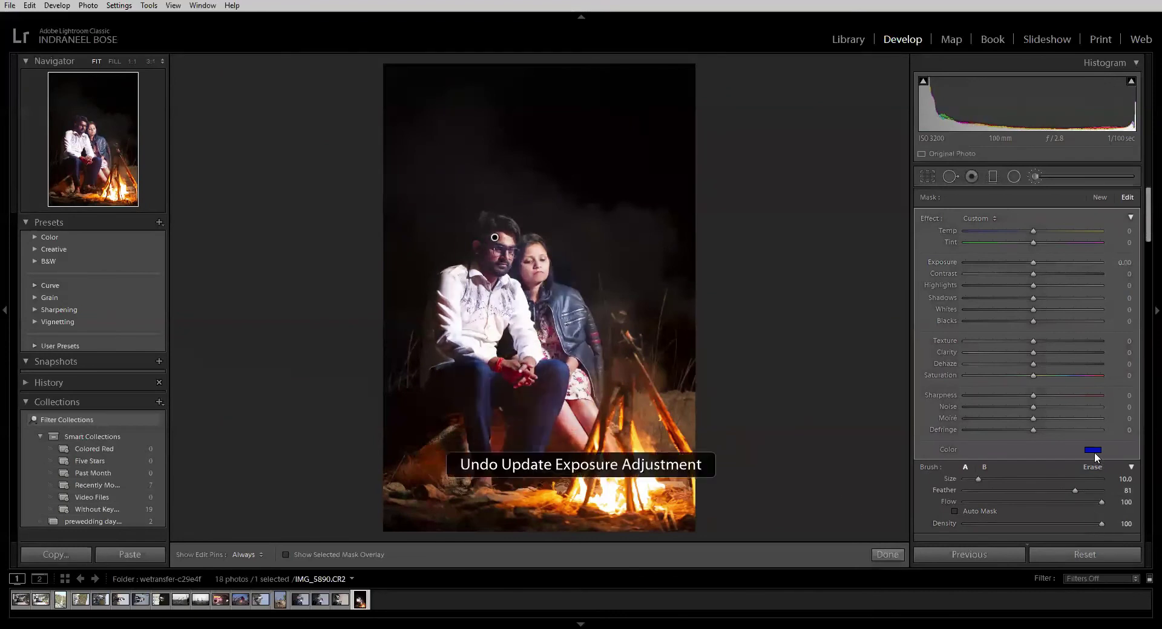
click(1092, 450)
click(832, 510)
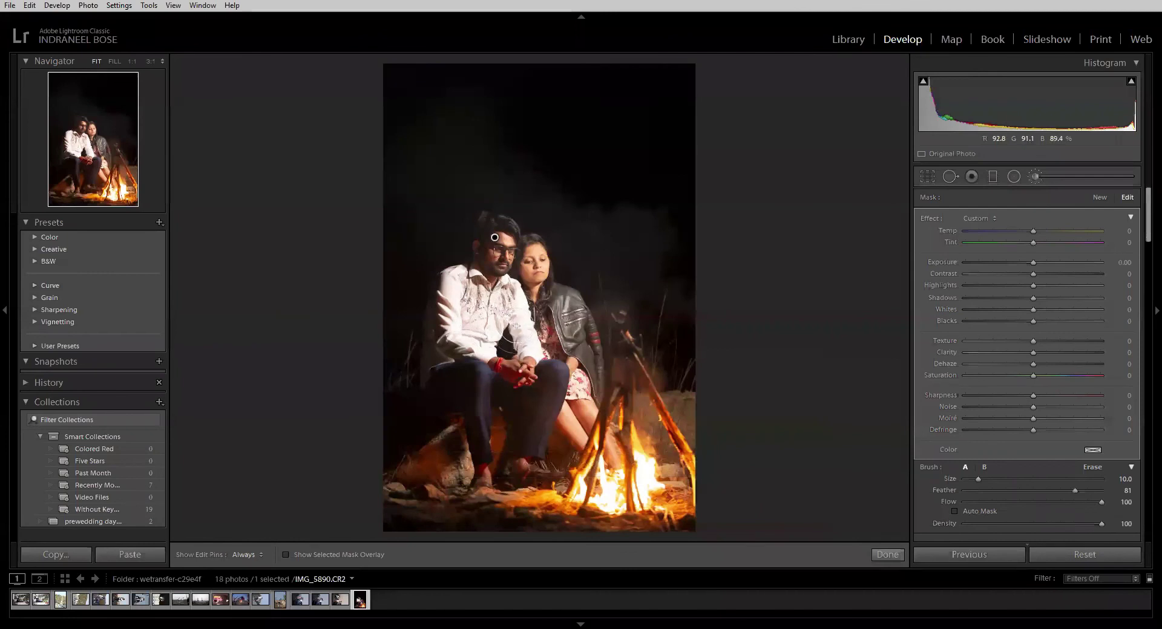
- Set the brush adjustment's Temp to -16, Exposure to 0.96, Contrast to -63, Highlights to -29 and Shadows to -65, with Density 93
key(h)
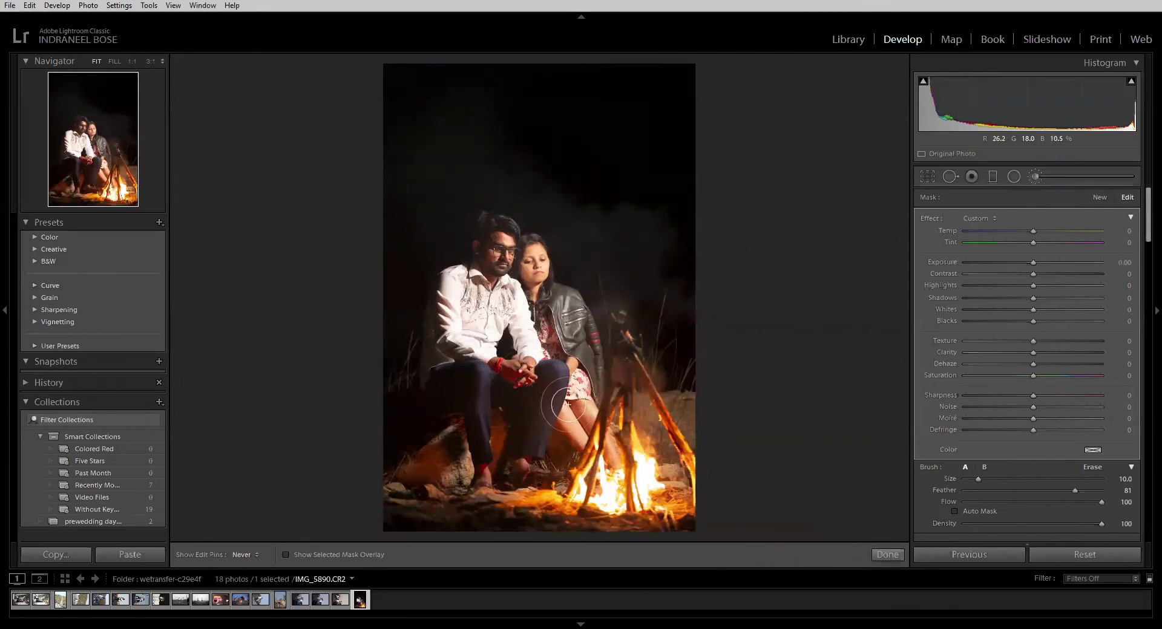
key(h)
key(z)
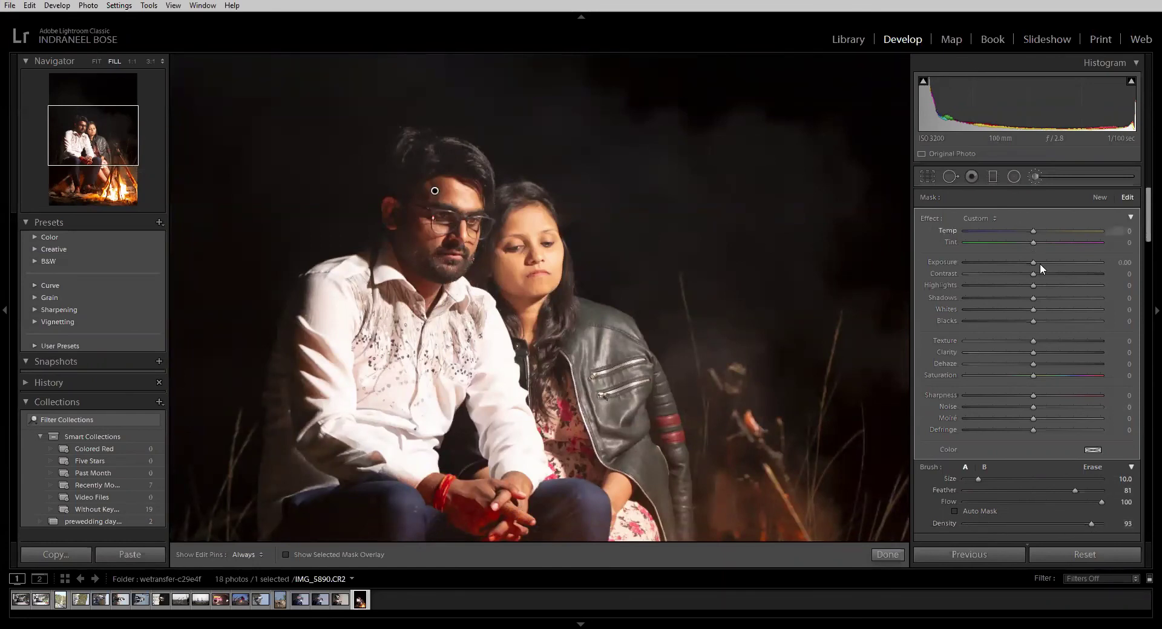
drag(1033, 263, 1000, 270)
drag(1034, 231, 989, 319)
key(z)
mouse_move(1036, 274)
mouse_down()
mouse_move(957, 290)
mouse_move(1016, 292)
mouse_up()
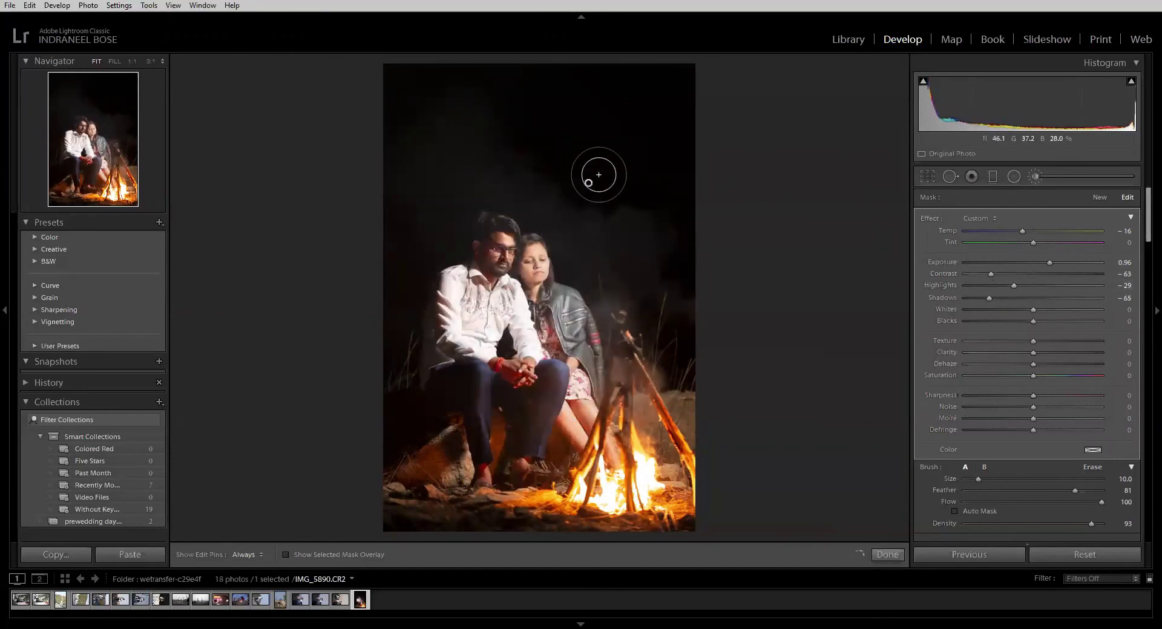
- Move the brush mask to the dark grass beside the man's knees, duplicate it, and place the copy in the sky's upper right
mouse_move(519, 202)
mouse_down()
mouse_move(466, 248)
mouse_move(484, 222)
mouse_move(520, 223)
mouse_move(492, 253)
mouse_move(473, 248)
mouse_move(476, 105)
mouse_move(460, 64)
mouse_move(527, 150)
mouse_move(585, 171)
mouse_move(612, 209)
mouse_move(624, 288)
mouse_move(576, 337)
mouse_move(494, 363)
mouse_move(377, 491)
mouse_move(418, 375)
mouse_up()
key(alt)
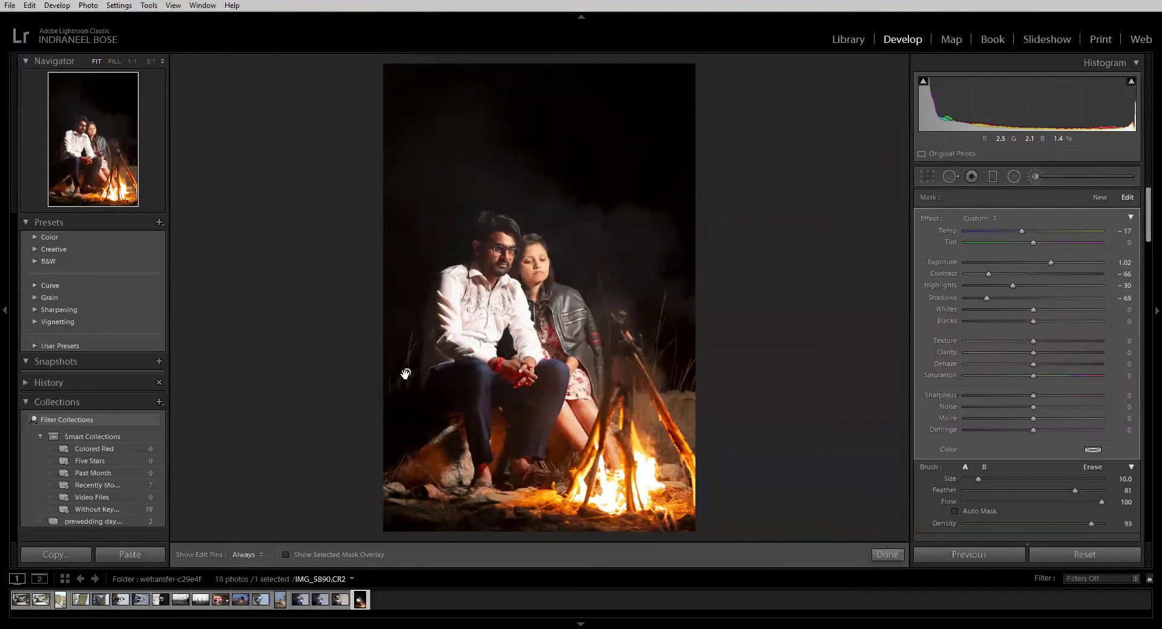
right_click(406, 372)
click(441, 383)
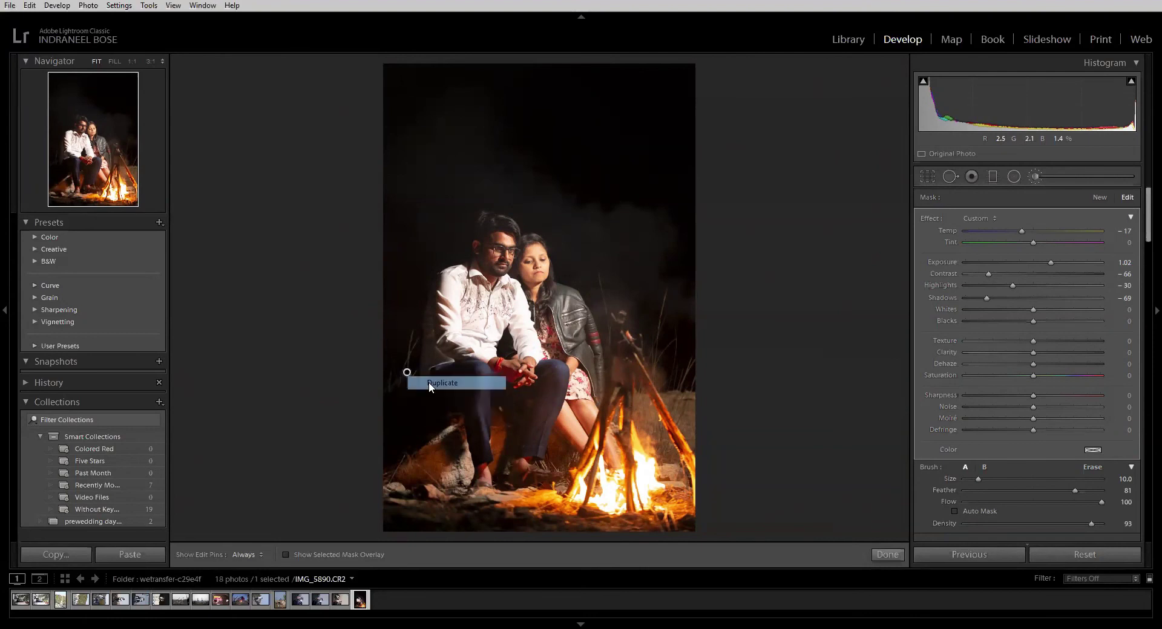
drag(407, 372, 478, 356)
key(Delete)
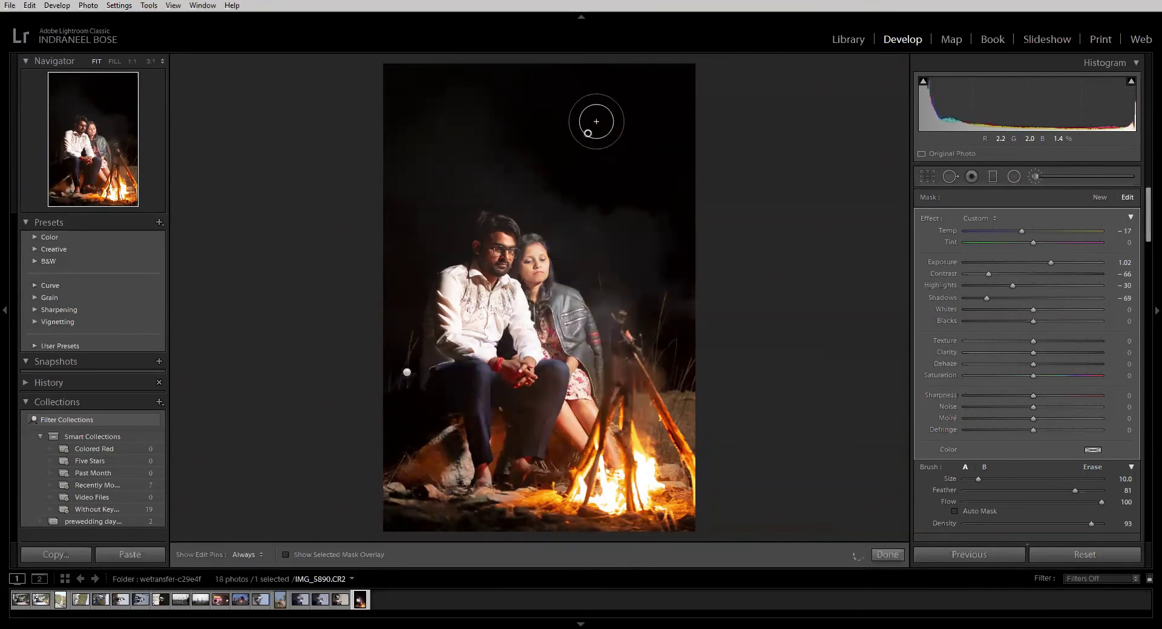
- Duplicate the brush mask in the sky's upper right and place the copy in the sky's upper left
right_click(627, 135)
key(Down)
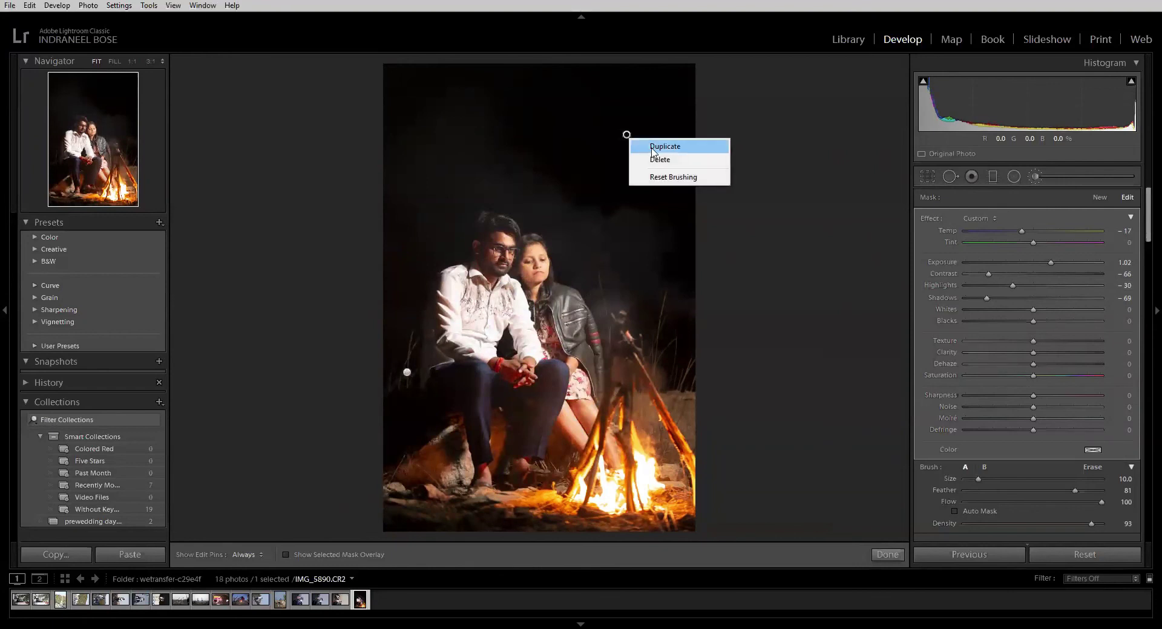
key(Return)
drag(623, 133, 438, 119)
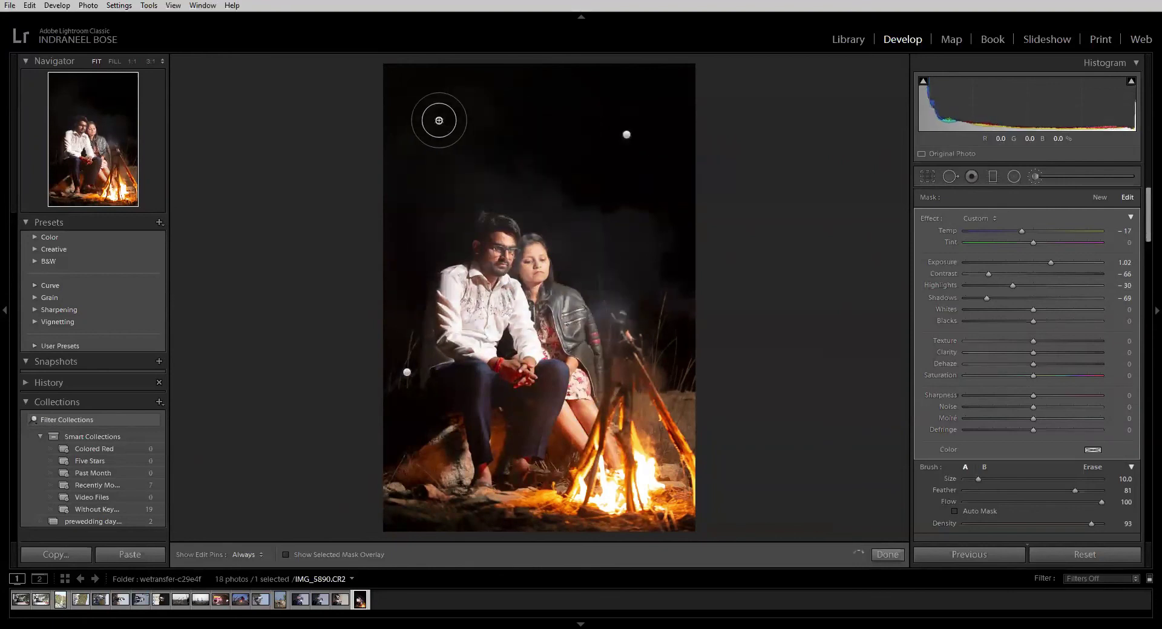
- Select the brush mask beside the man's knees and move it up onto his head
right_click(437, 121)
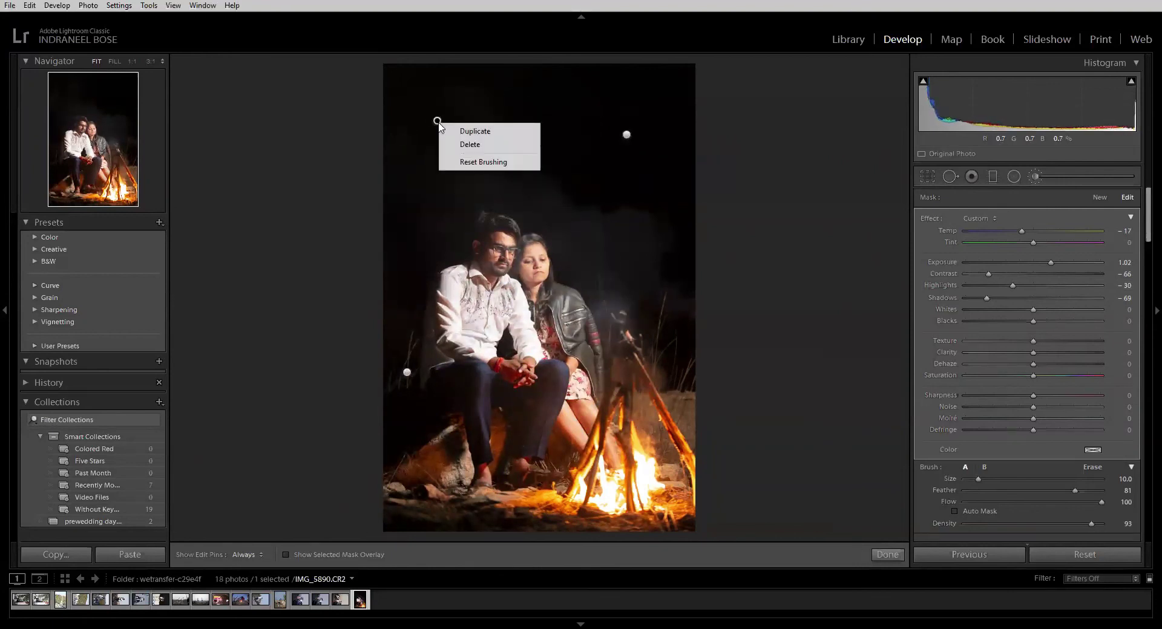
click(613, 6)
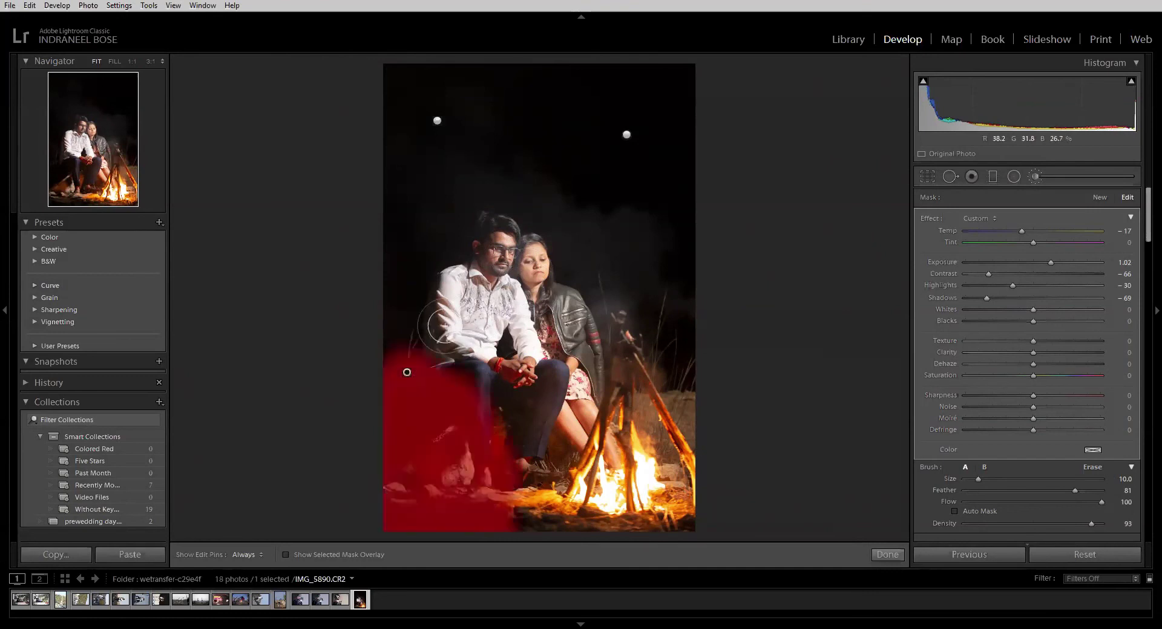
click(406, 373)
mouse_move(408, 373)
mouse_down()
mouse_move(475, 324)
mouse_move(482, 224)
mouse_up()
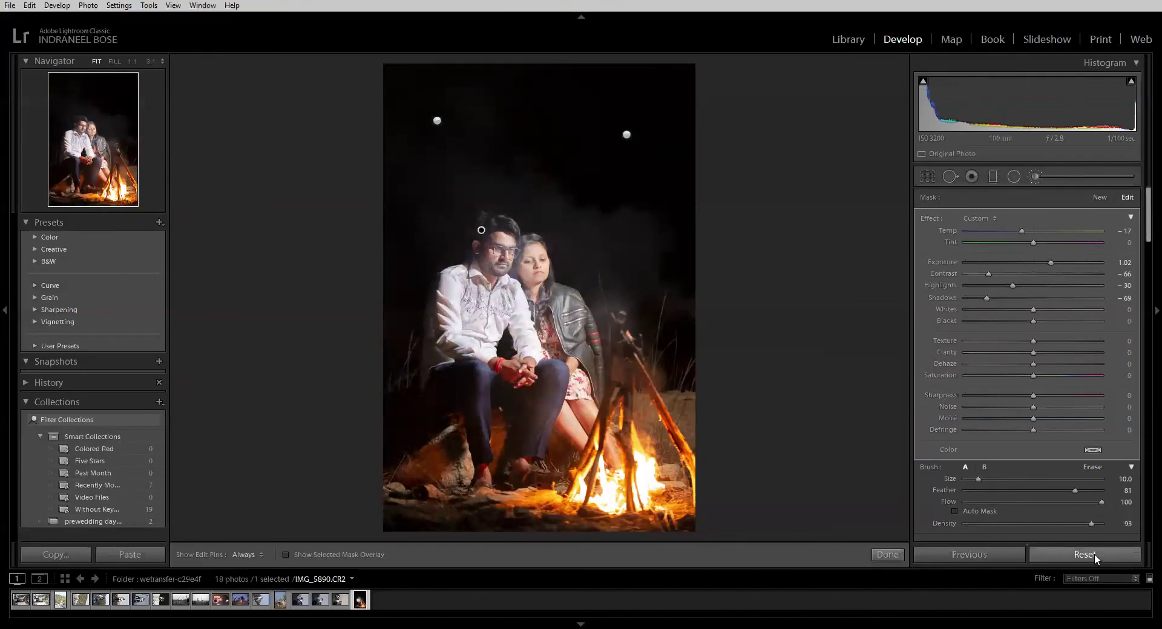
- Turn on Auto Mask for the Adjustment Brush and reset all of the photo's adjustments
click(955, 511)
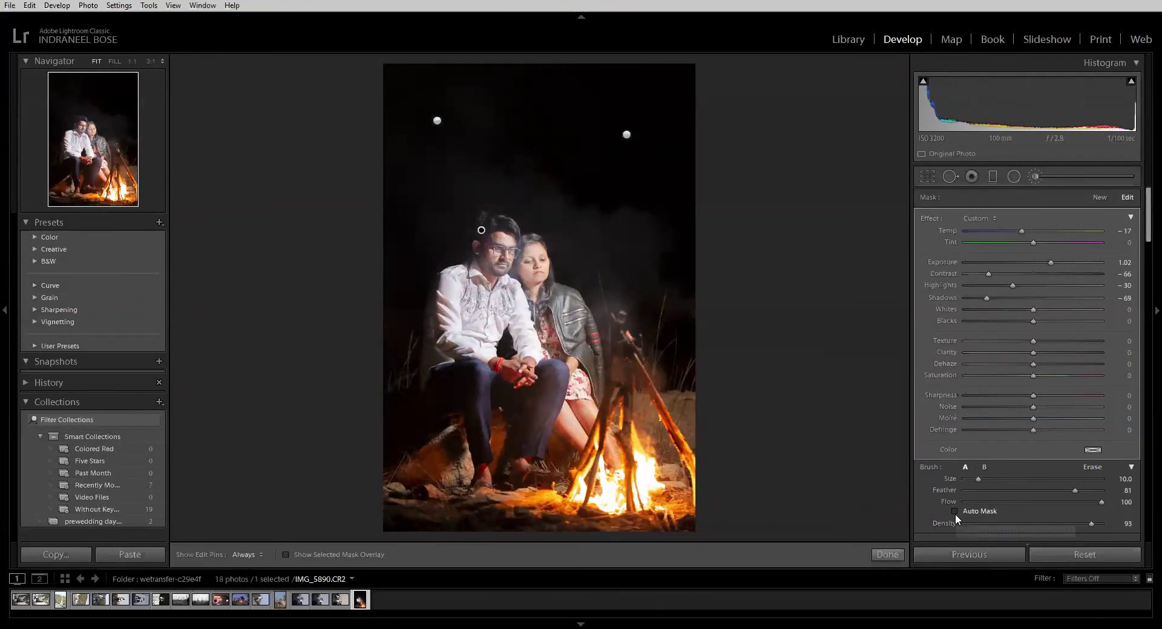
click(1056, 553)
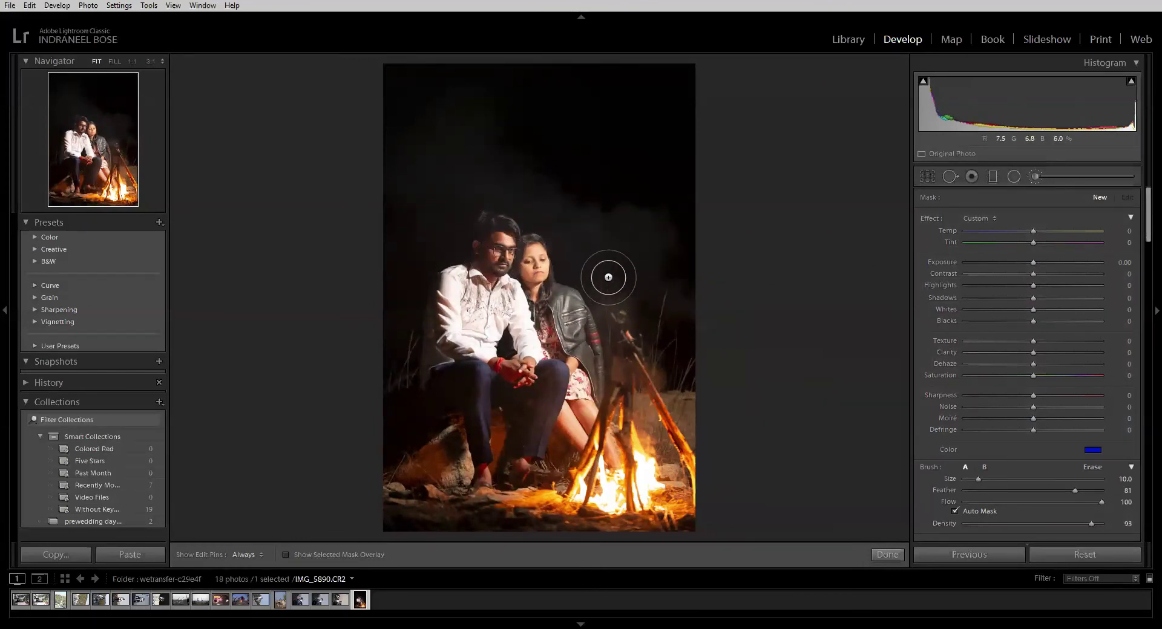
- Brush a blue-tinted adjustment over the man's hair and face
key(z)
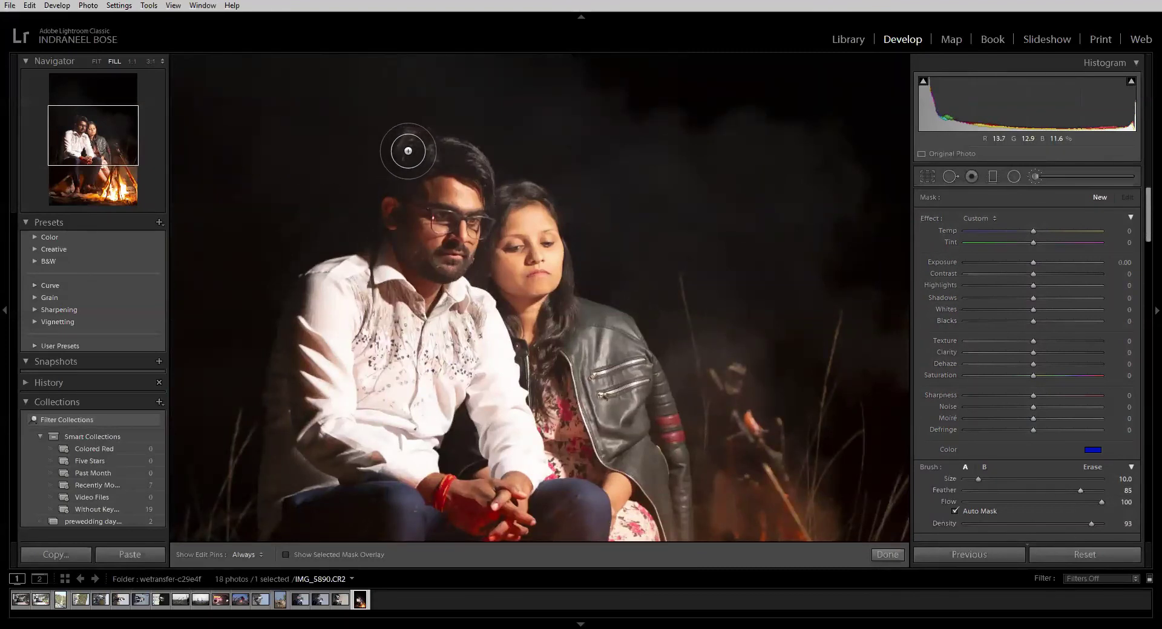
key(h)
mouse_move(407, 147)
mouse_down()
mouse_move(463, 212)
mouse_move(454, 168)
mouse_move(414, 186)
mouse_move(438, 247)
mouse_move(459, 182)
mouse_move(429, 234)
mouse_move(457, 190)
mouse_move(427, 247)
mouse_move(447, 193)
mouse_move(449, 261)
mouse_move(439, 243)
mouse_move(461, 200)
mouse_move(435, 198)
mouse_up()
key(h)
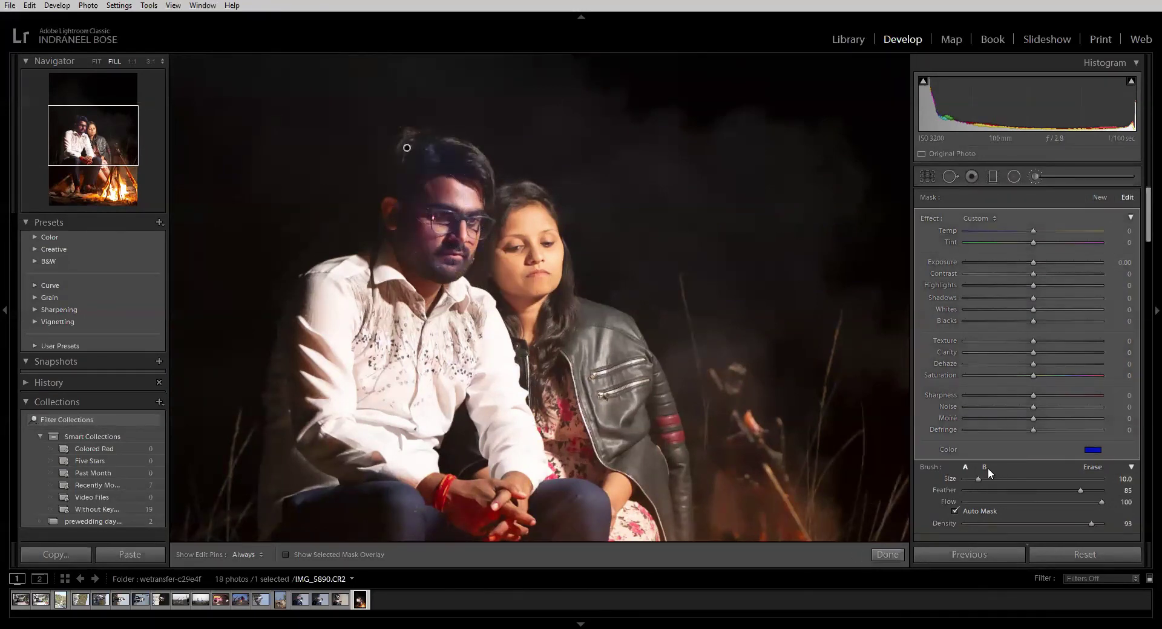
- Try an orange tint with hue 36 and saturation 55 on the head mask, and clear it again
click(985, 467)
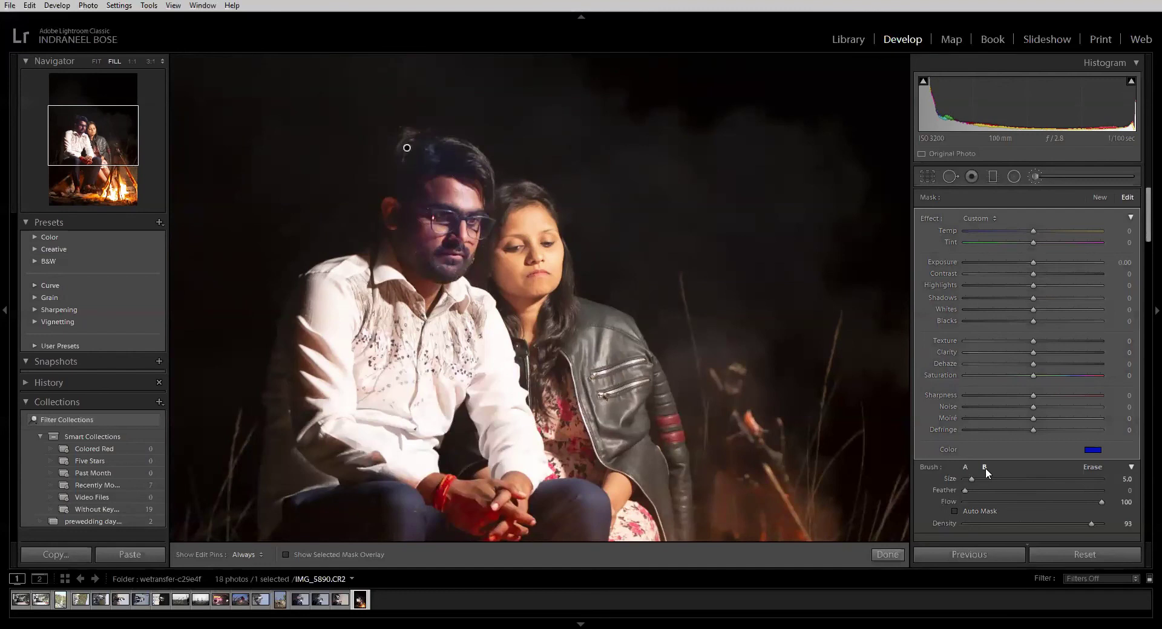
click(1091, 450)
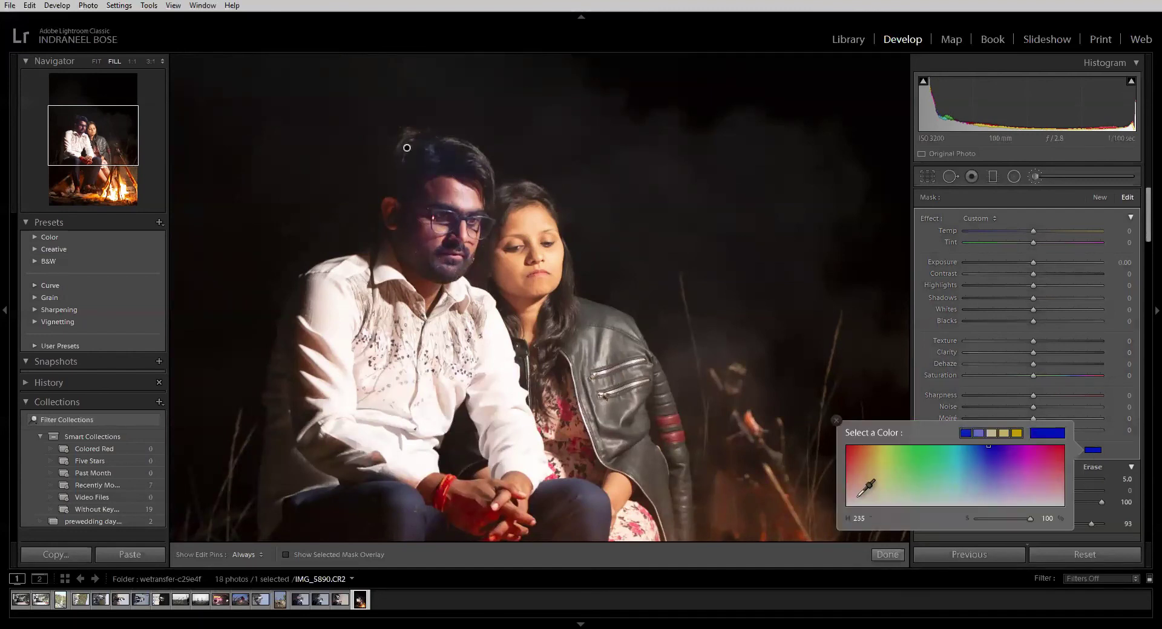
click(868, 472)
click(562, 5)
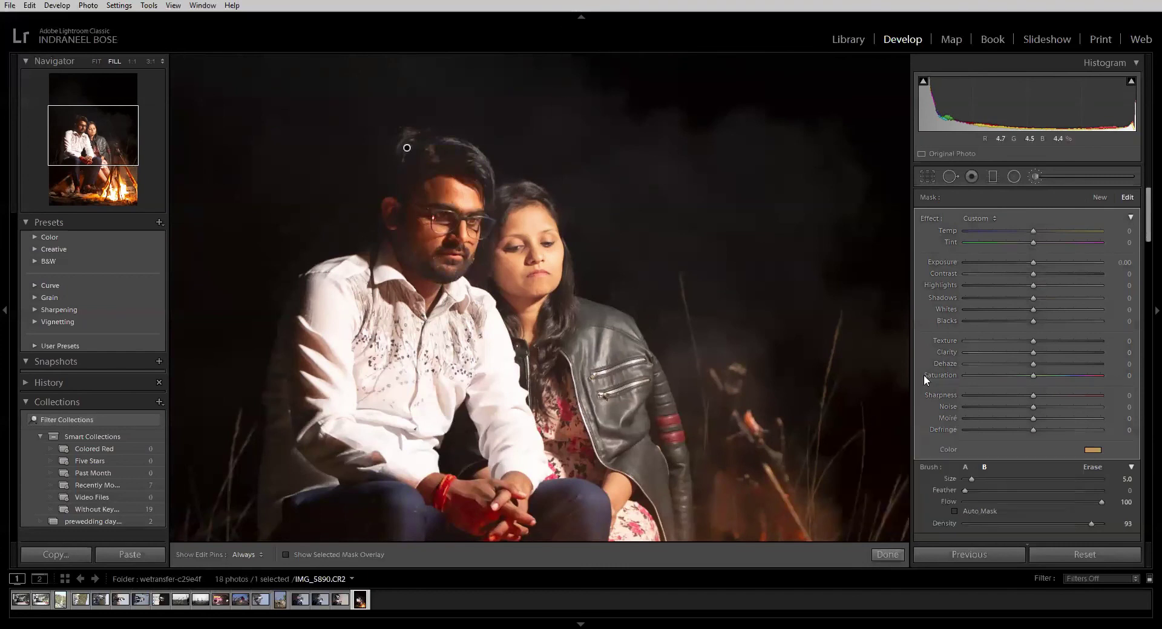
click(1097, 452)
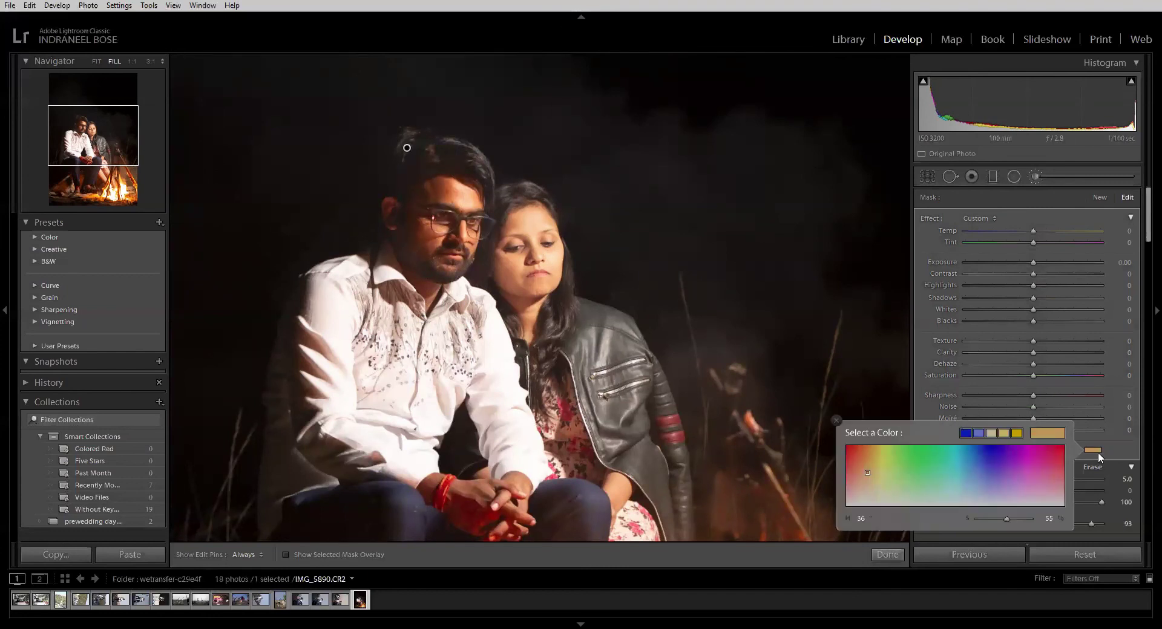
click(849, 506)
click(574, 5)
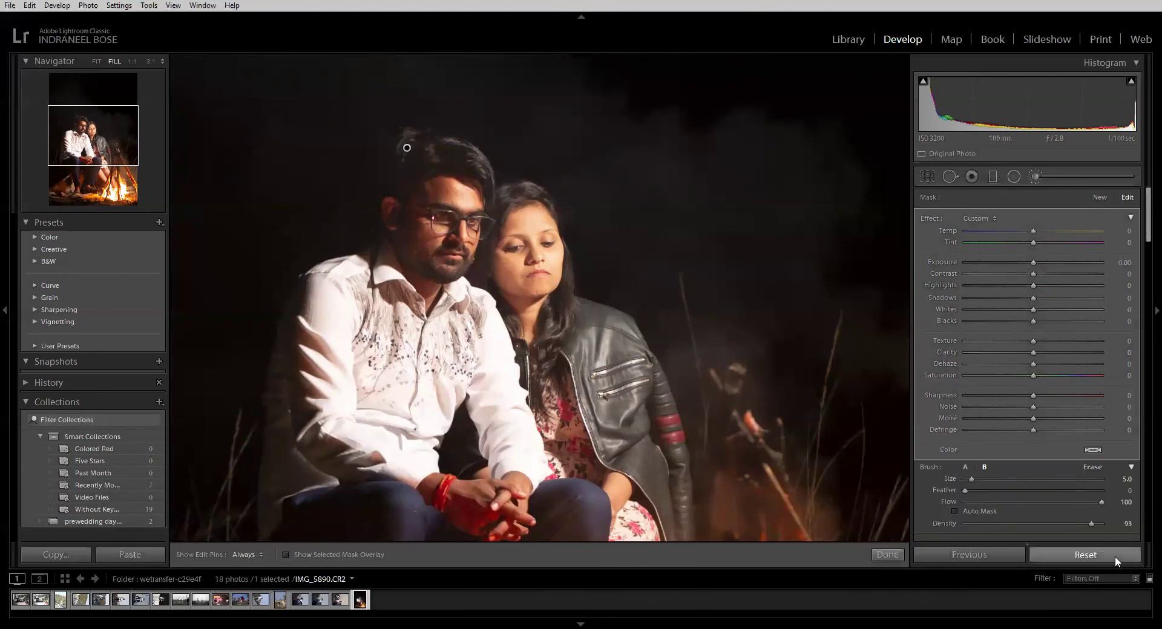
- Reset the photo's adjustments, clear the brush's tint colour, and choose brush B
click(1114, 556)
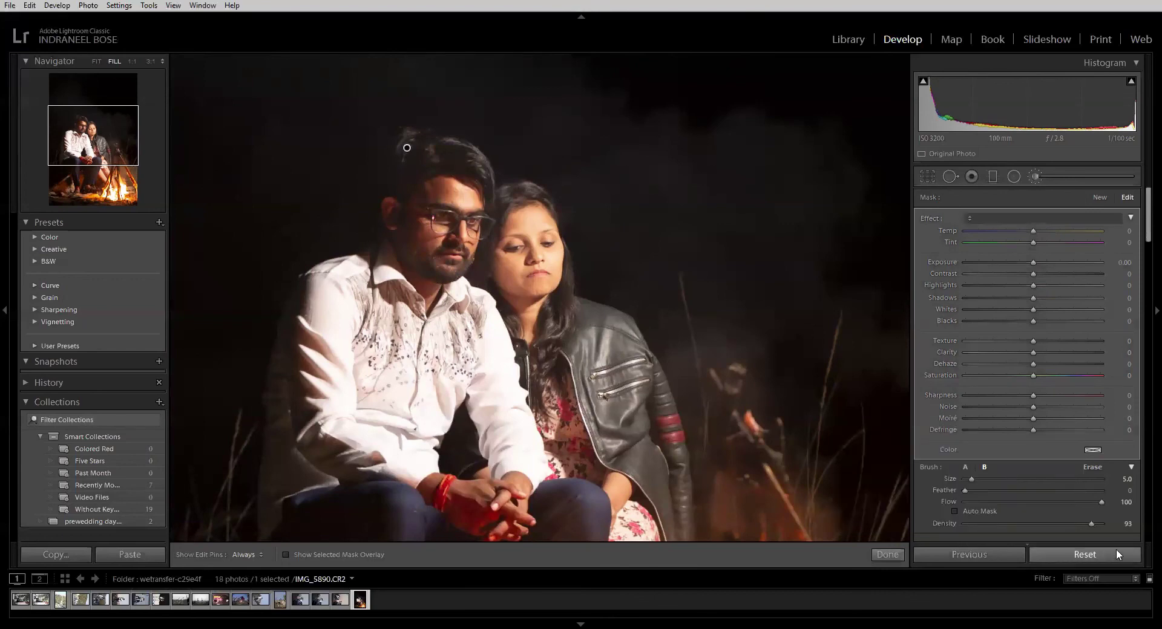
click(1092, 451)
click(847, 505)
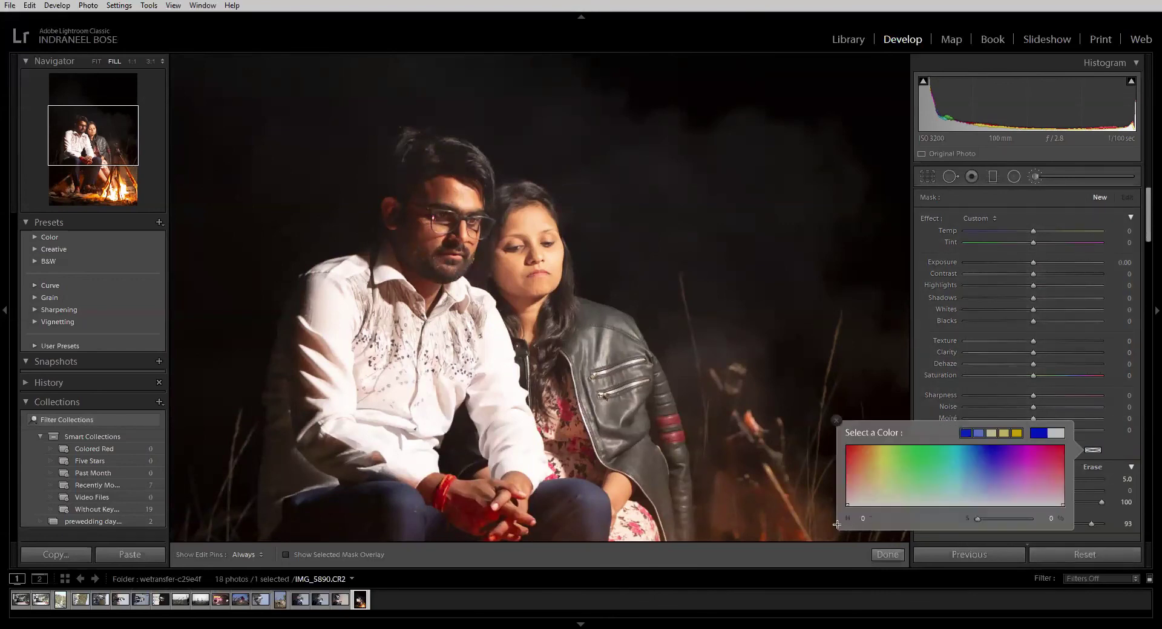
click(641, 5)
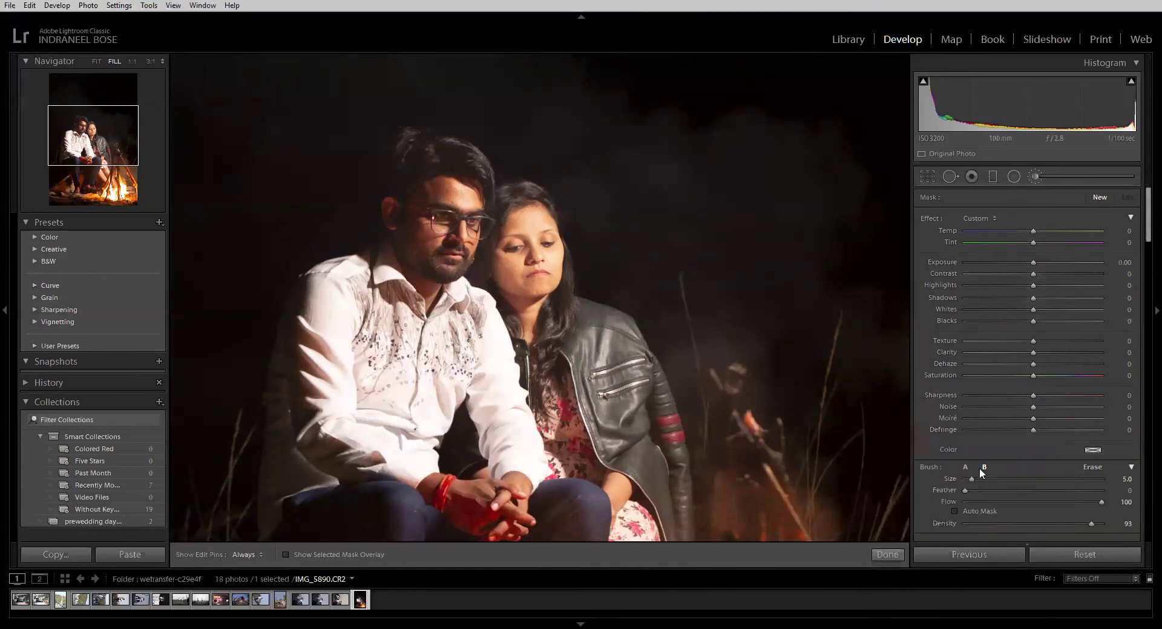
click(984, 467)
click(984, 470)
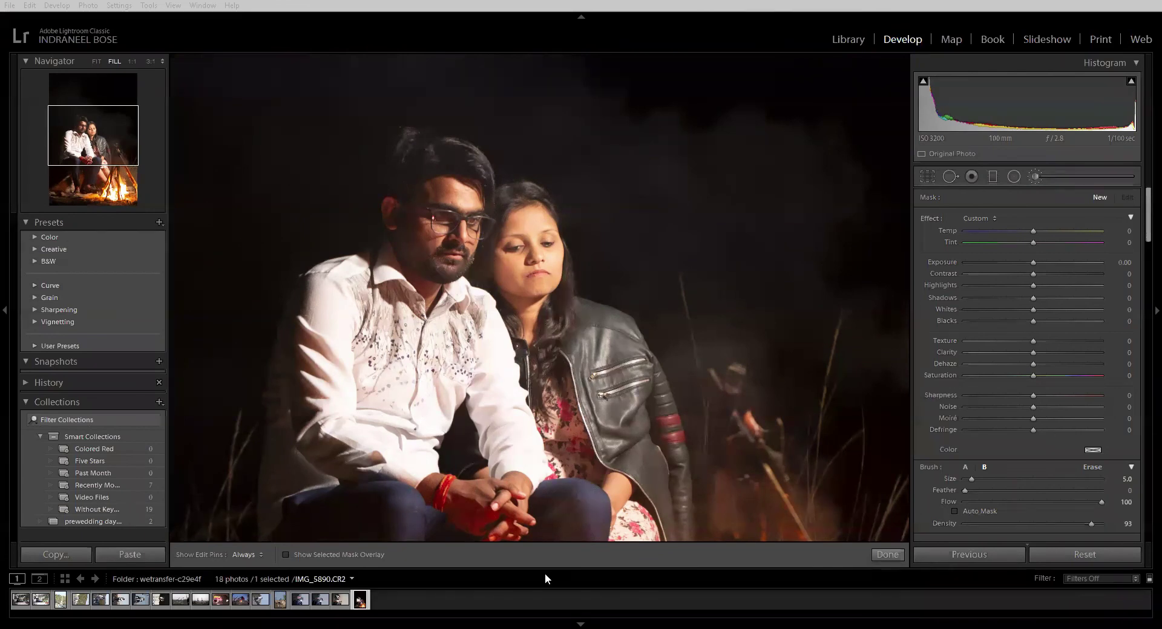
- Set brush B to Size 16.9, Feather 66 and Density 100
drag(971, 478, 991, 481)
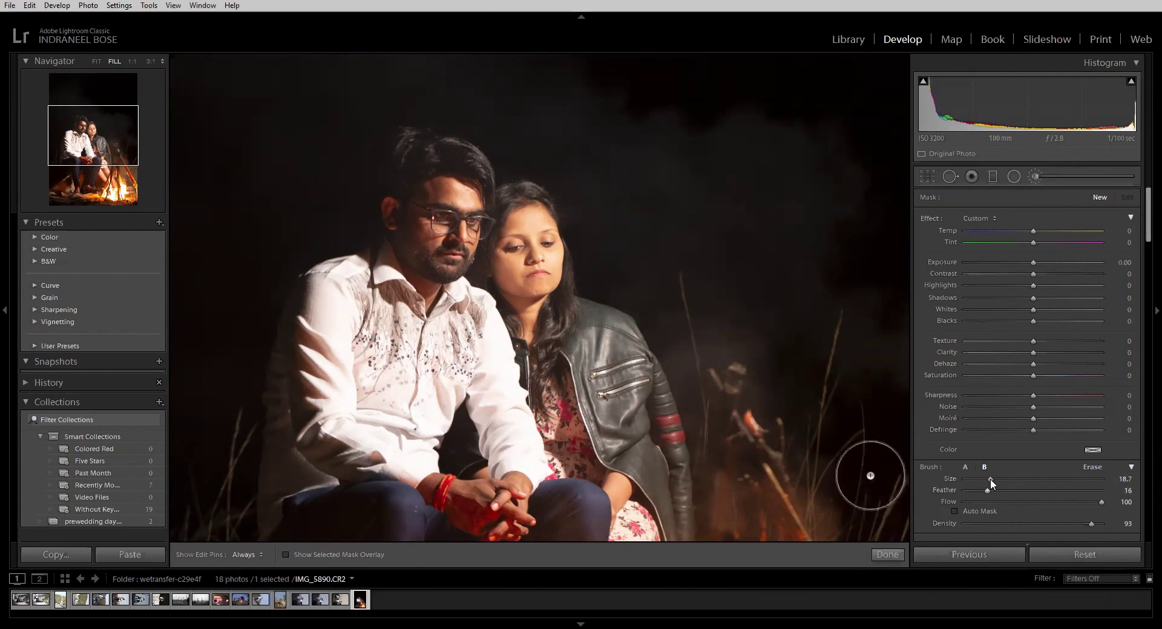
mouse_move(990, 478)
mouse_down()
mouse_move(1025, 478)
mouse_move(986, 492)
mouse_move(1069, 500)
mouse_move(1055, 497)
mouse_up()
drag(1007, 479, 988, 482)
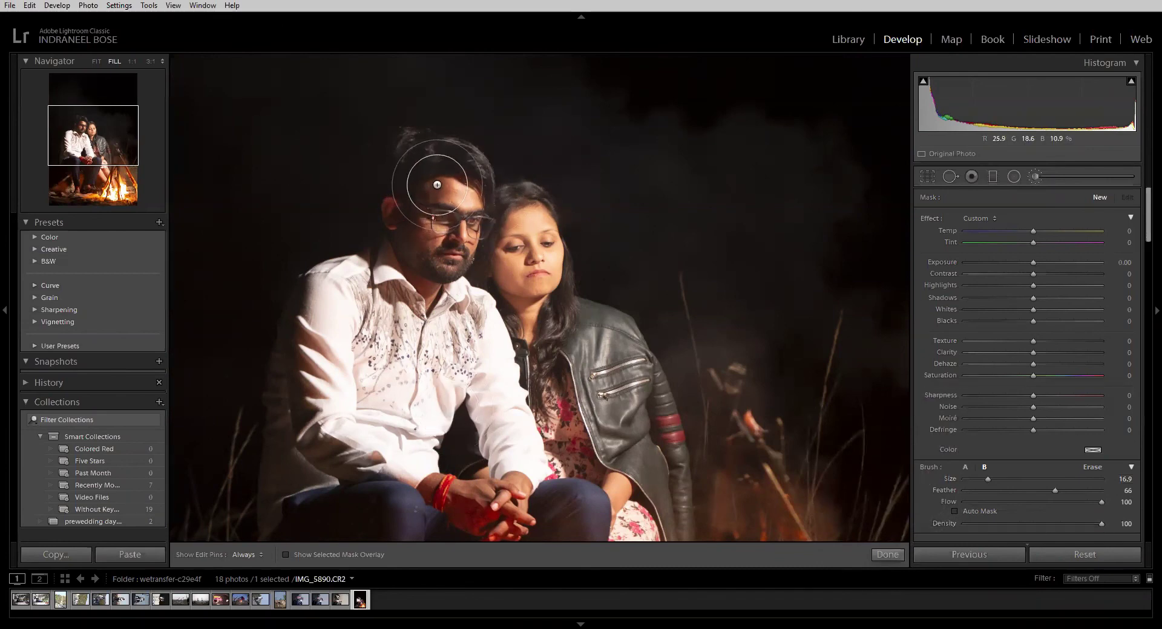
- Brush a new mask over the faces and upper bodies of the man and the woman
key(h)
mouse_move(453, 208)
mouse_down()
mouse_move(432, 254)
mouse_move(472, 236)
mouse_move(466, 254)
mouse_move(484, 242)
mouse_move(548, 281)
mouse_move(520, 275)
mouse_up()
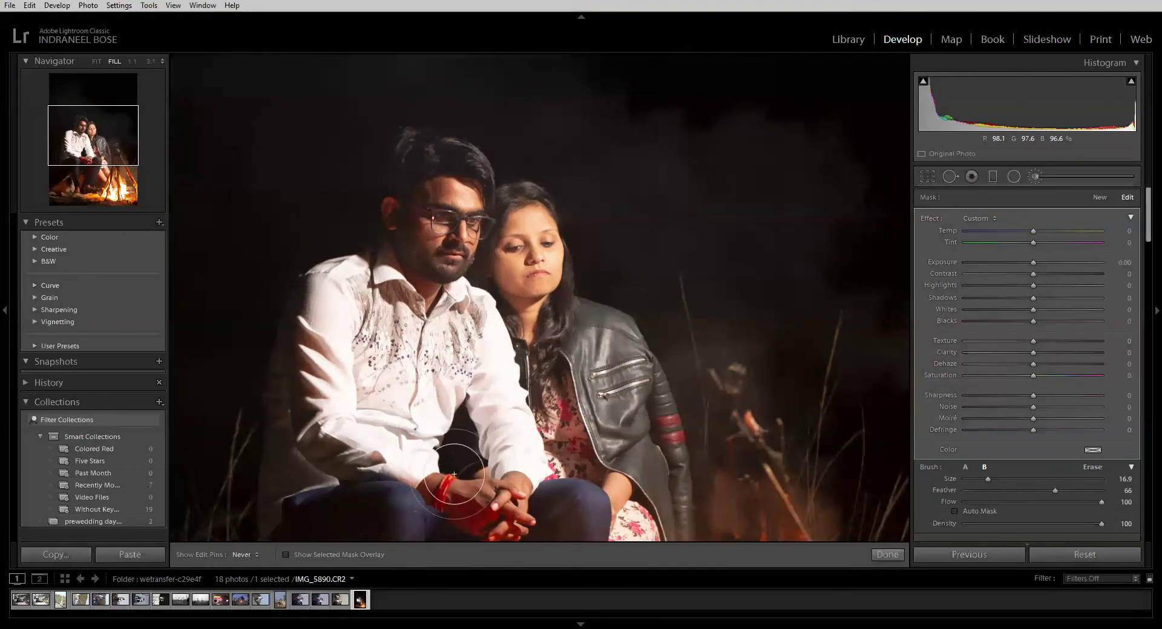
key(h)
drag(460, 315, 461, 55)
key(h)
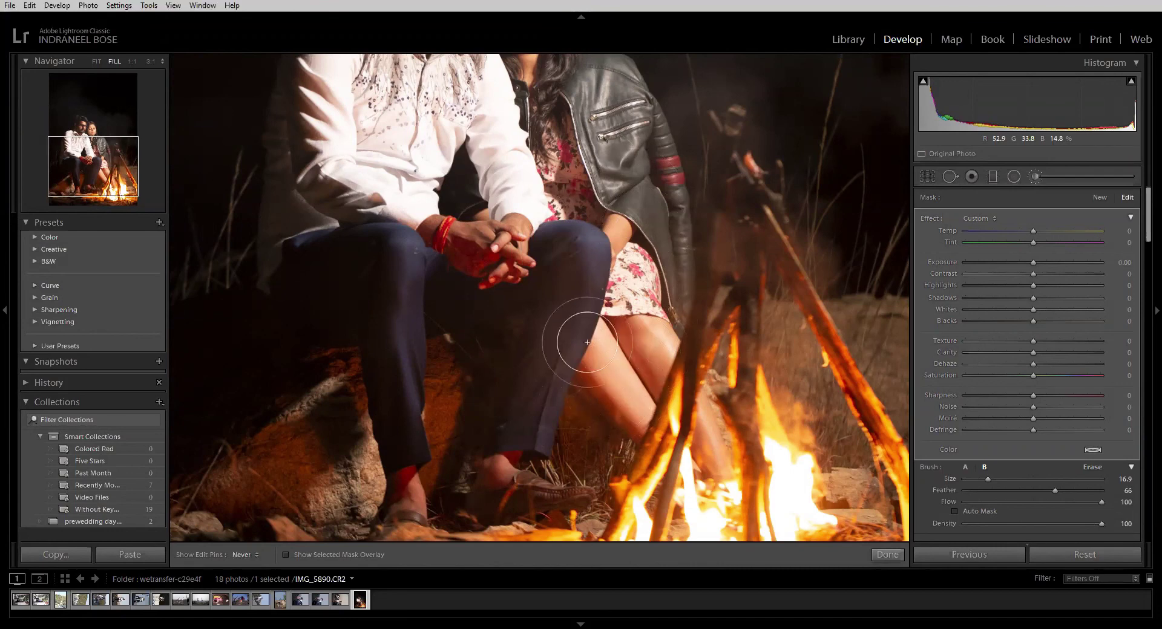
- Reduce the brush size to 13 and extend the mask over the couple's legs and the woman's dress
key(h)
key(bracketleft)
key(bracketleft)
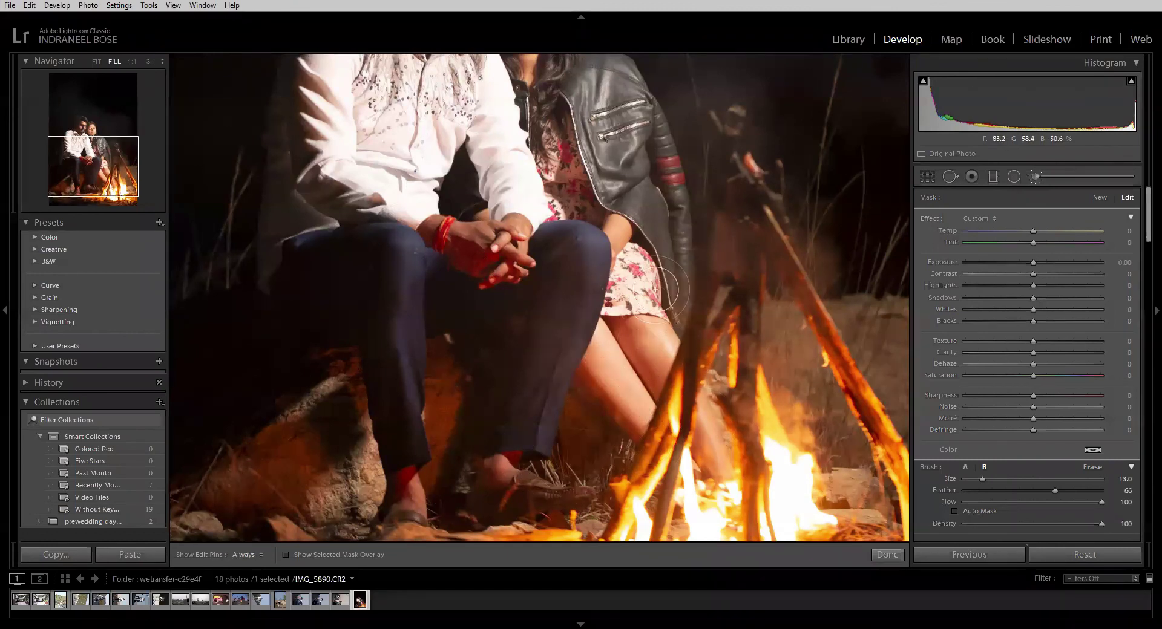
scroll(666, 302, up, 3)
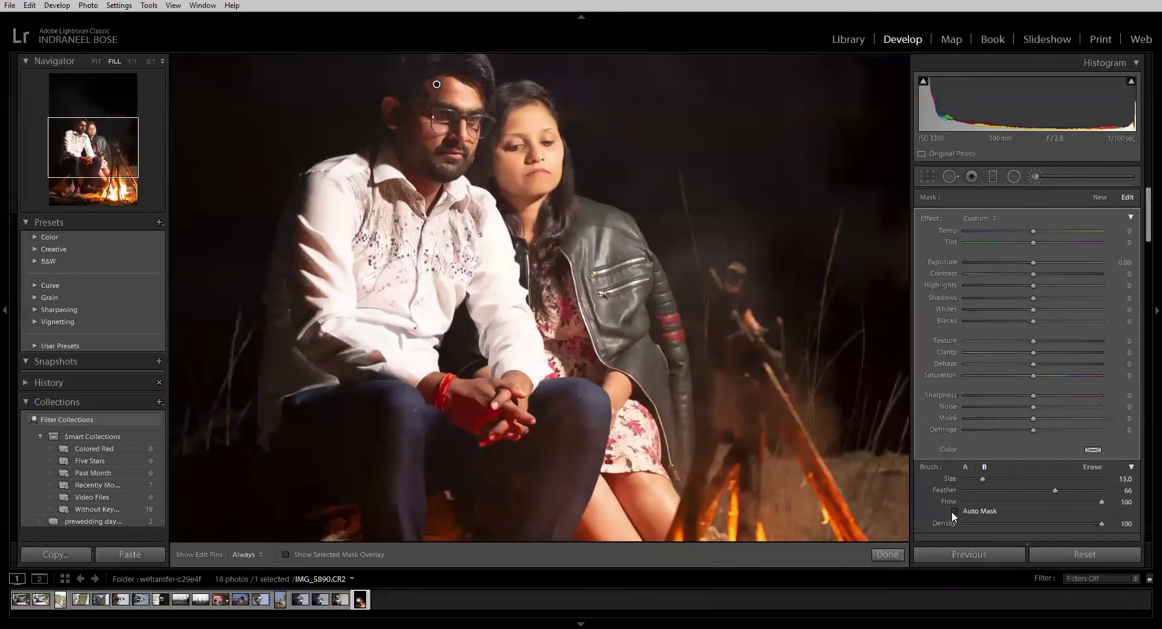
- Turn on Auto Mask, set the mask's Exposure to 0.21, Highlights to -32, Shadows to 89 and Whites to -51, and lower Blacks slightly
click(953, 512)
drag(1060, 263, 1037, 269)
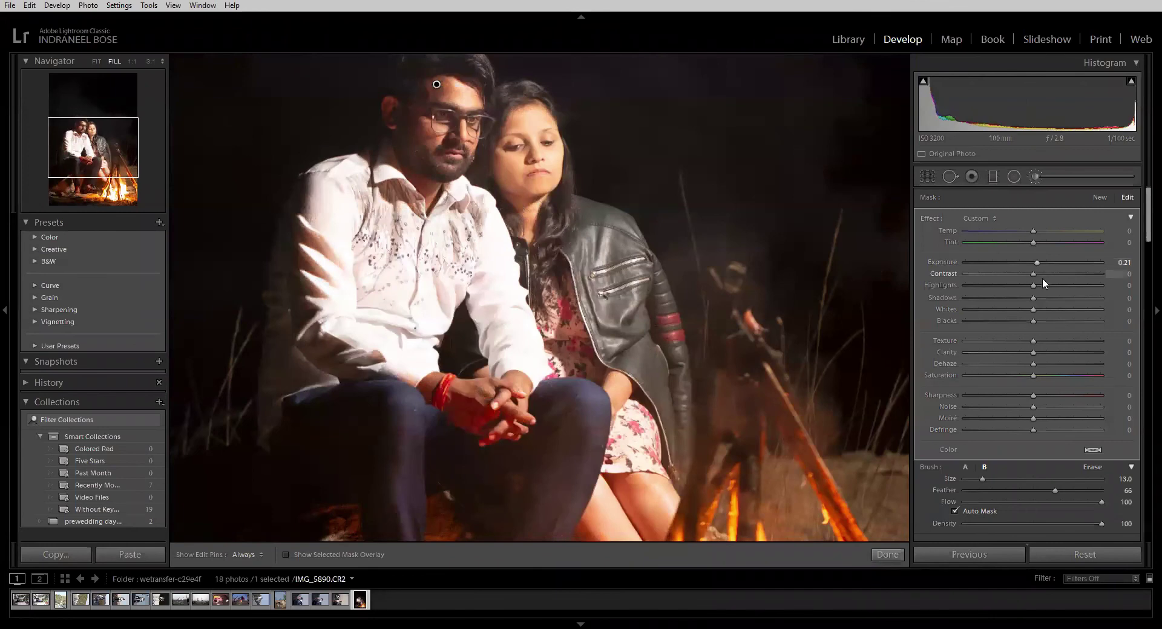
key(z)
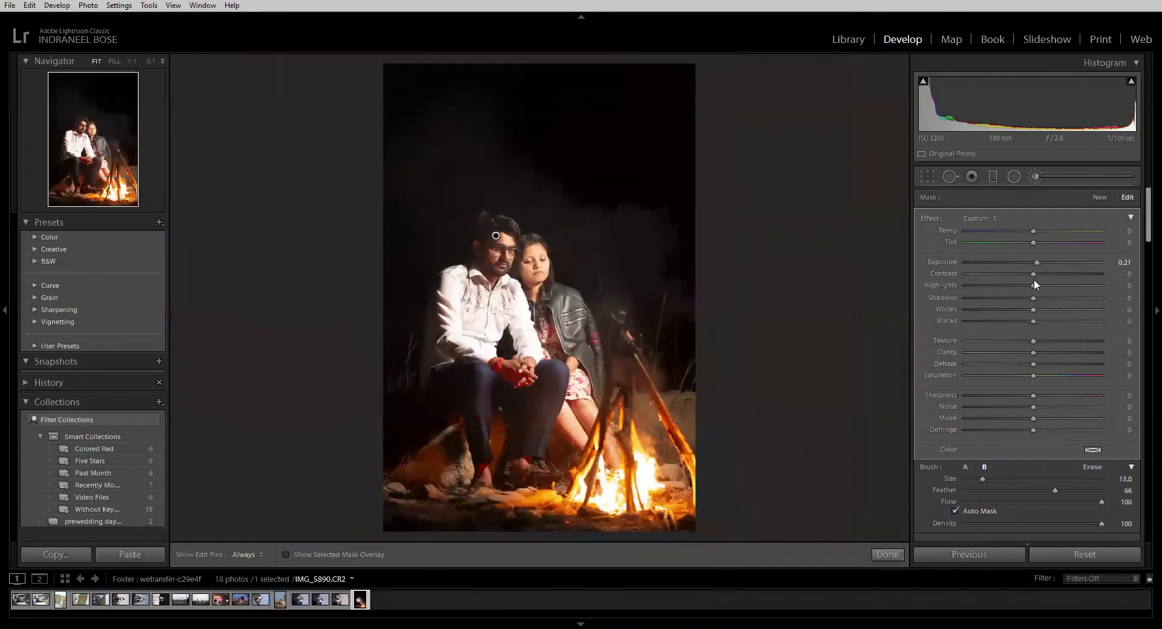
drag(1034, 285, 1094, 297)
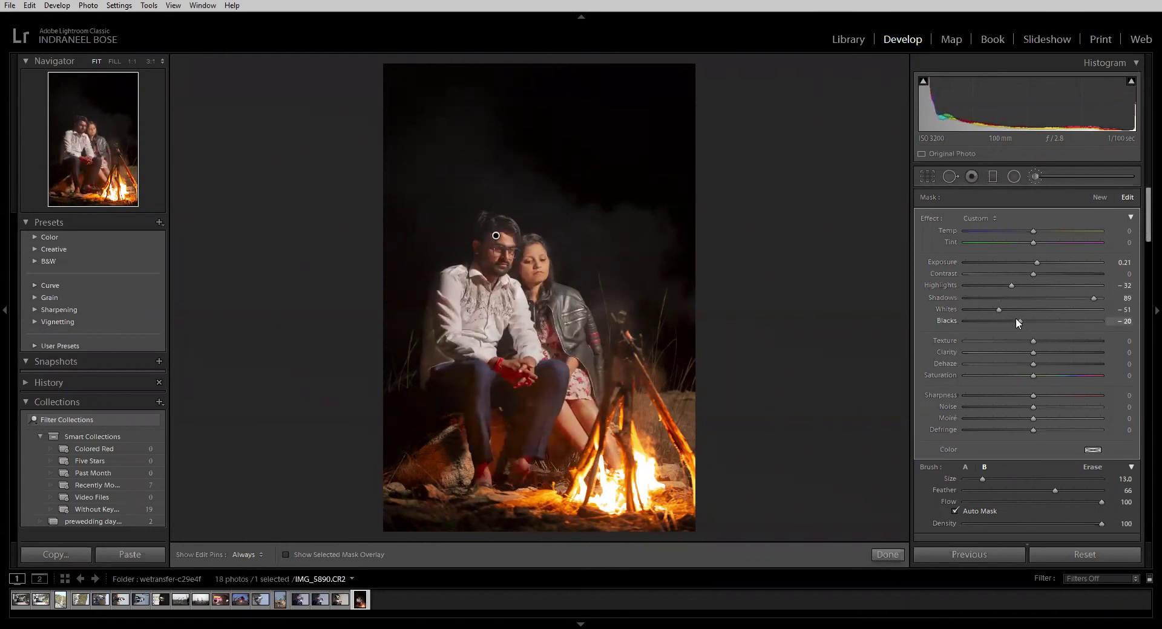
mouse_move(1016, 321)
mouse_down()
mouse_move(988, 319)
mouse_move(1027, 322)
mouse_up()
- Nudge the brush mask slightly on the man's head, and toggle the brush adjustments off and on to compare
mouse_move(505, 239)
mouse_down()
mouse_move(466, 291)
mouse_move(513, 255)
mouse_move(500, 221)
mouse_move(498, 233)
mouse_up()
mouse_move(1099, 524)
mouse_down()
mouse_move(1037, 521)
mouse_move(1069, 524)
mouse_up()
scroll(1059, 504, down, 3)
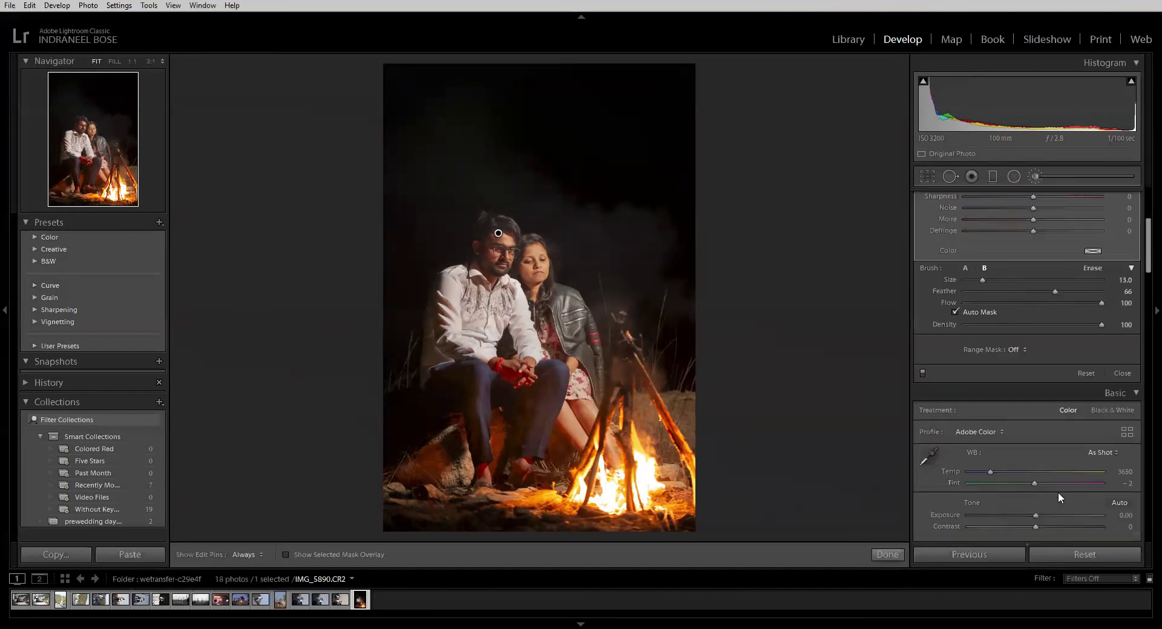
click(921, 374)
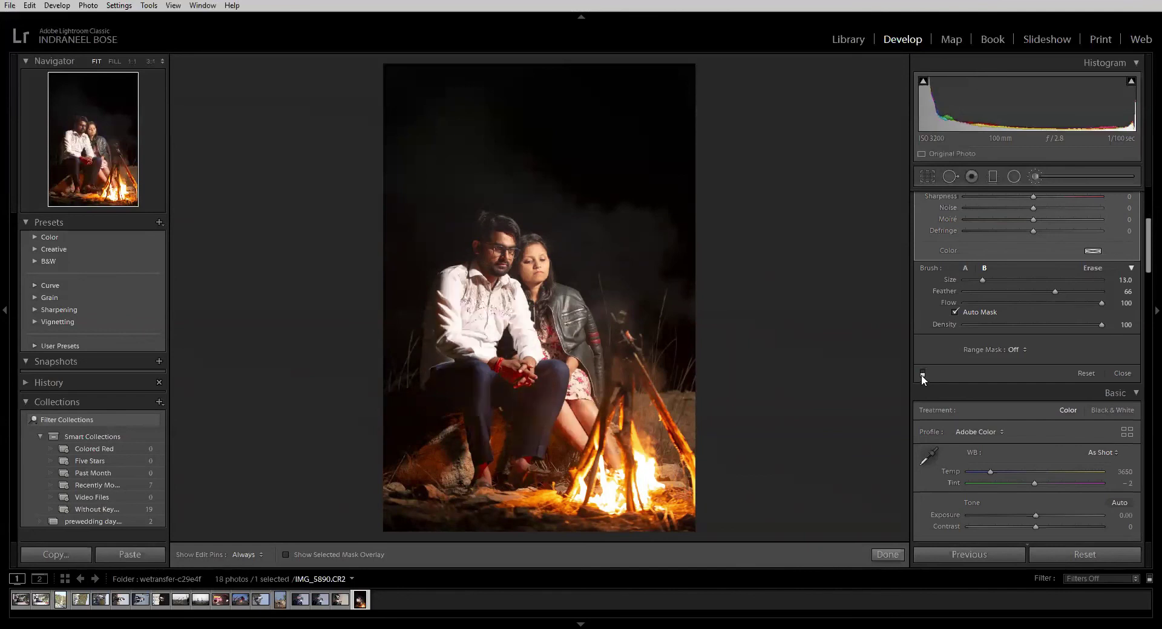
click(922, 372)
- Set the mask's Range Mask to Color and sample colours on the couple's faces and clothing
click(1009, 350)
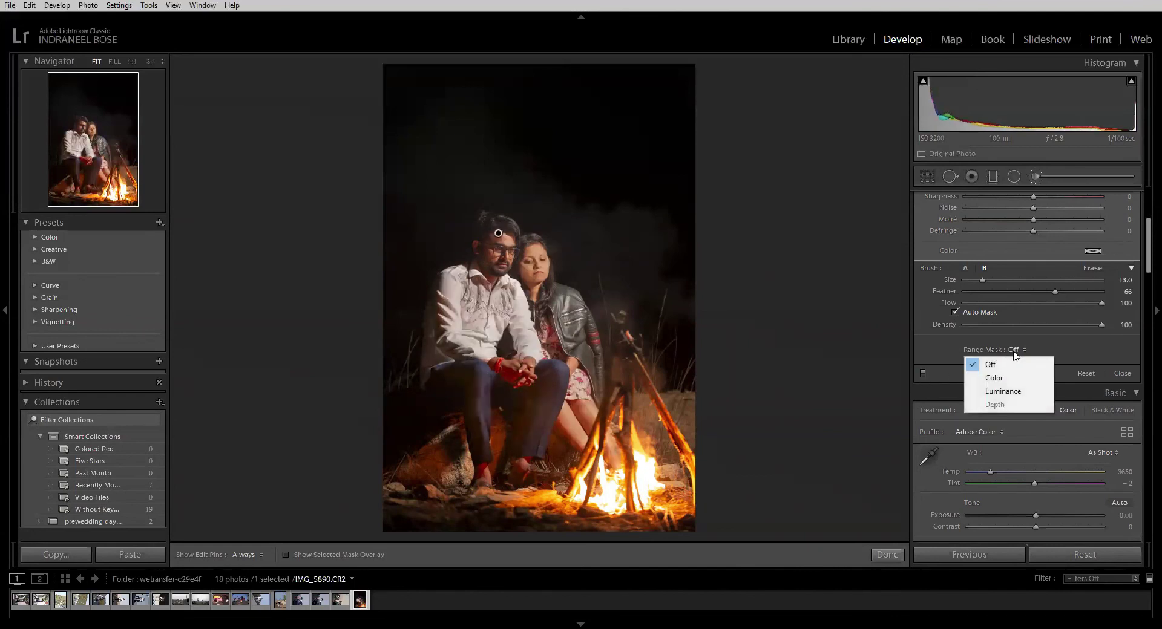
click(1002, 380)
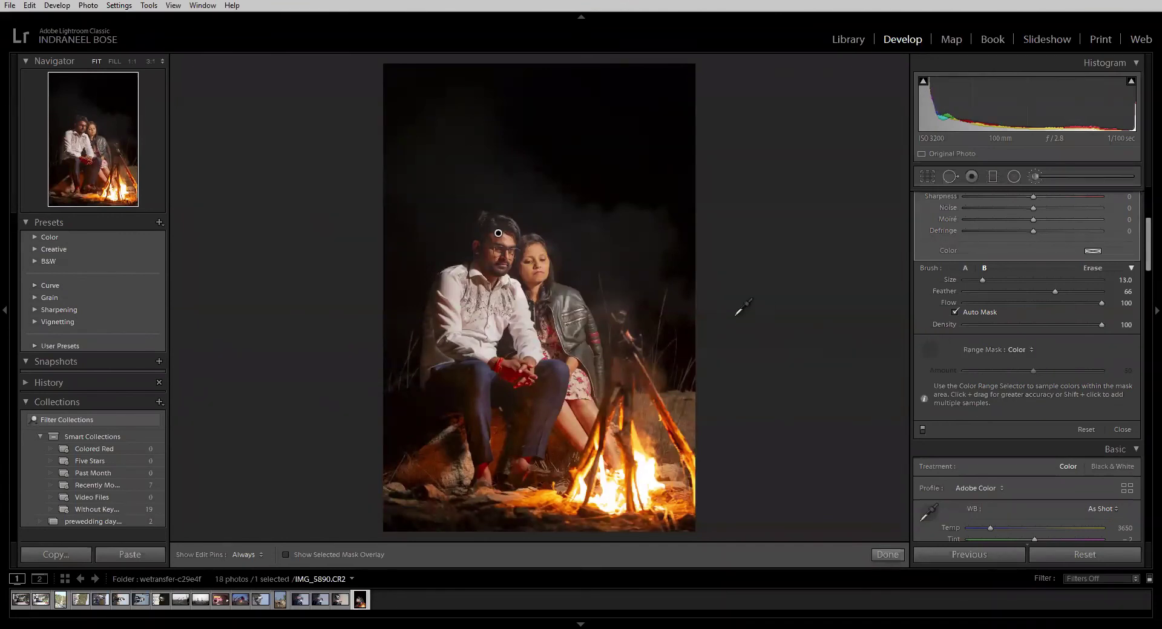
click(510, 239)
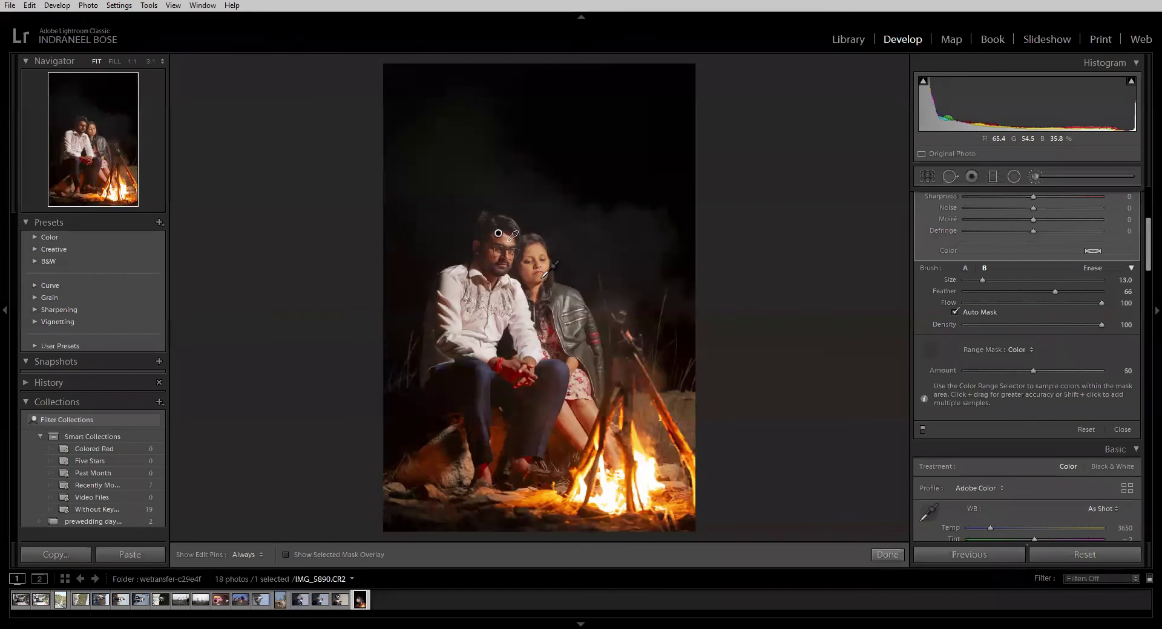
click(470, 307)
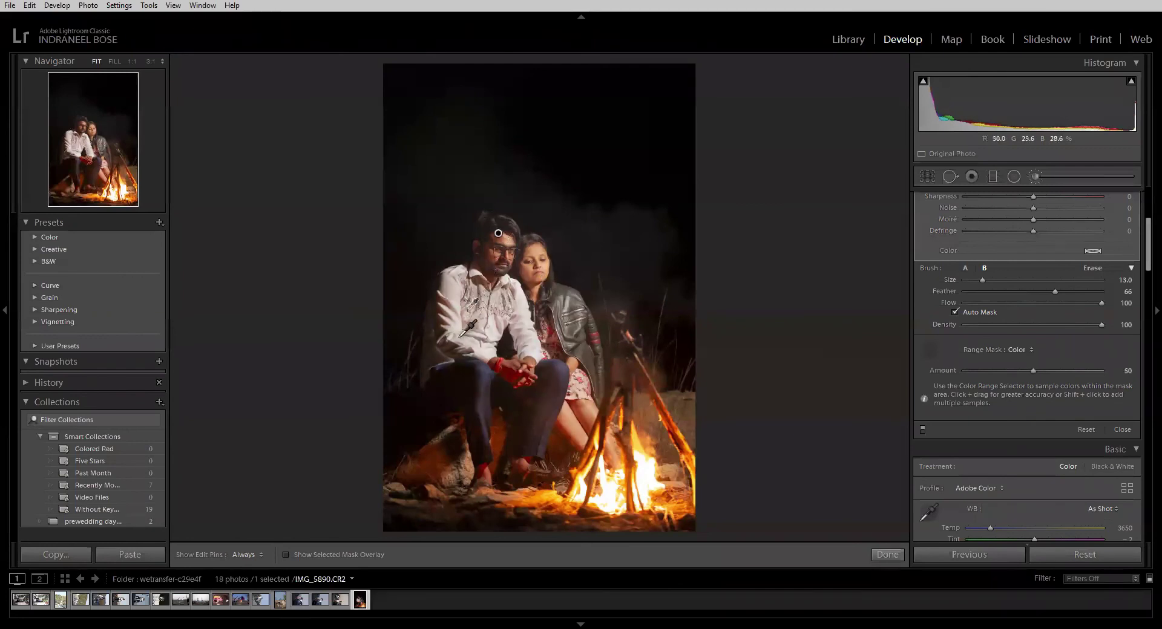
click(567, 356)
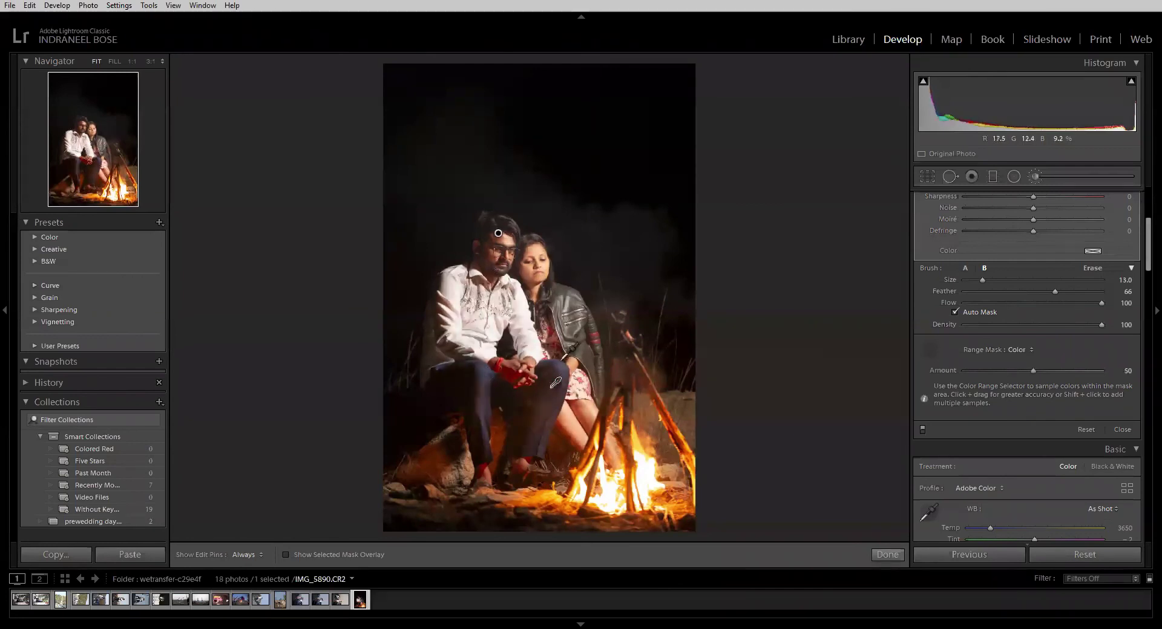
click(540, 254)
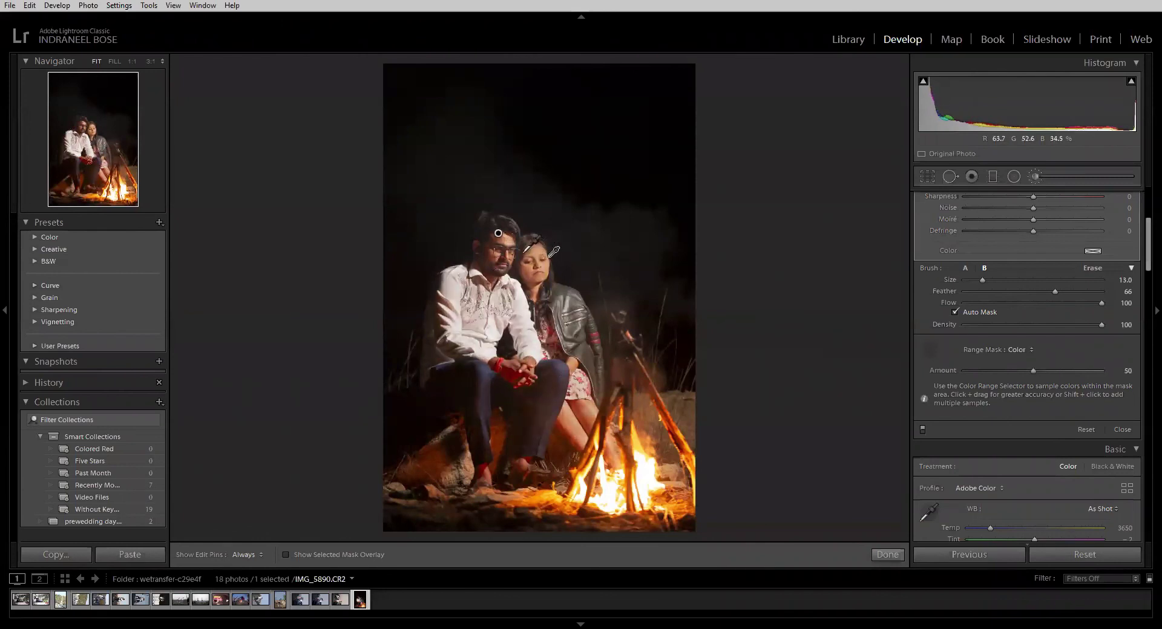
click(487, 278)
- Switch the Range Mask to Luminance and display the luminance mask
click(1018, 351)
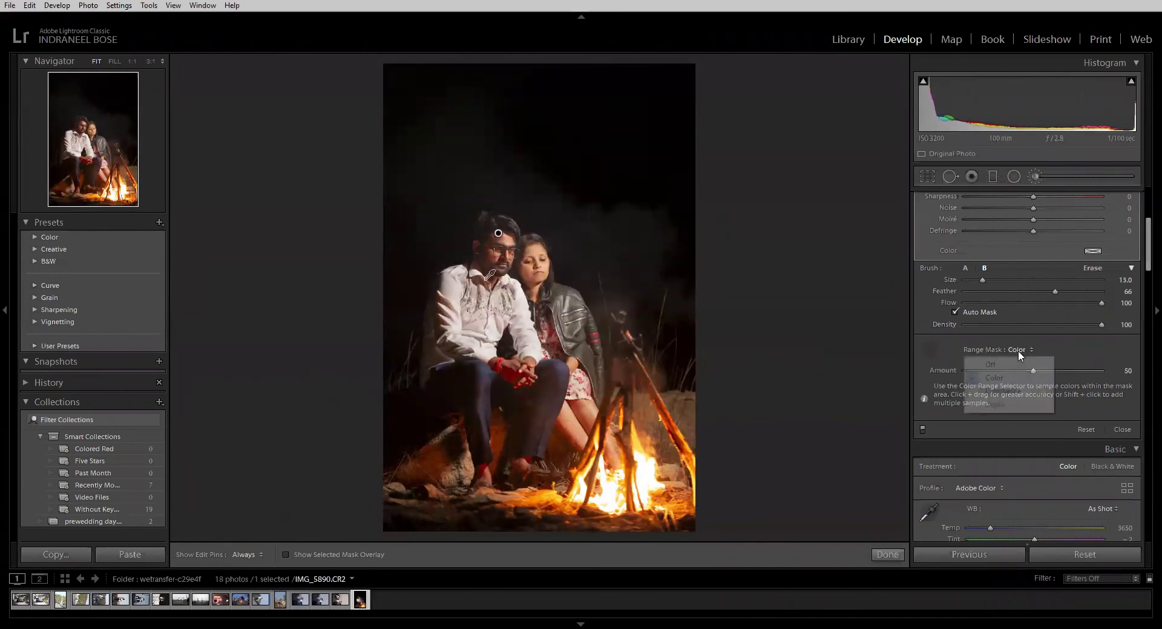
click(1002, 392)
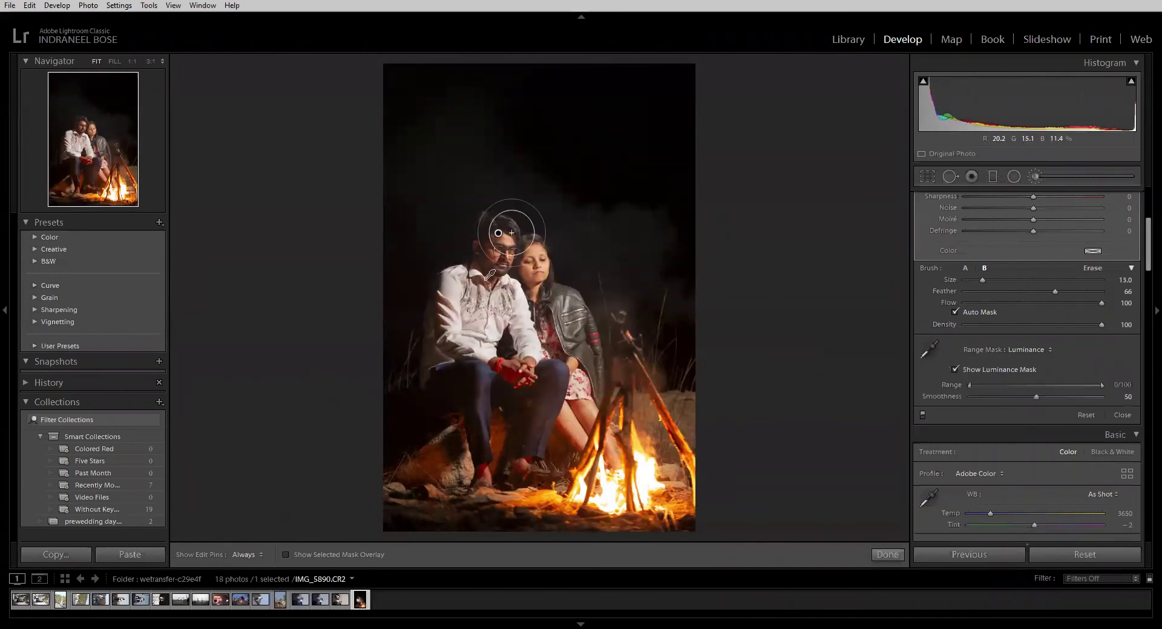
click(956, 369)
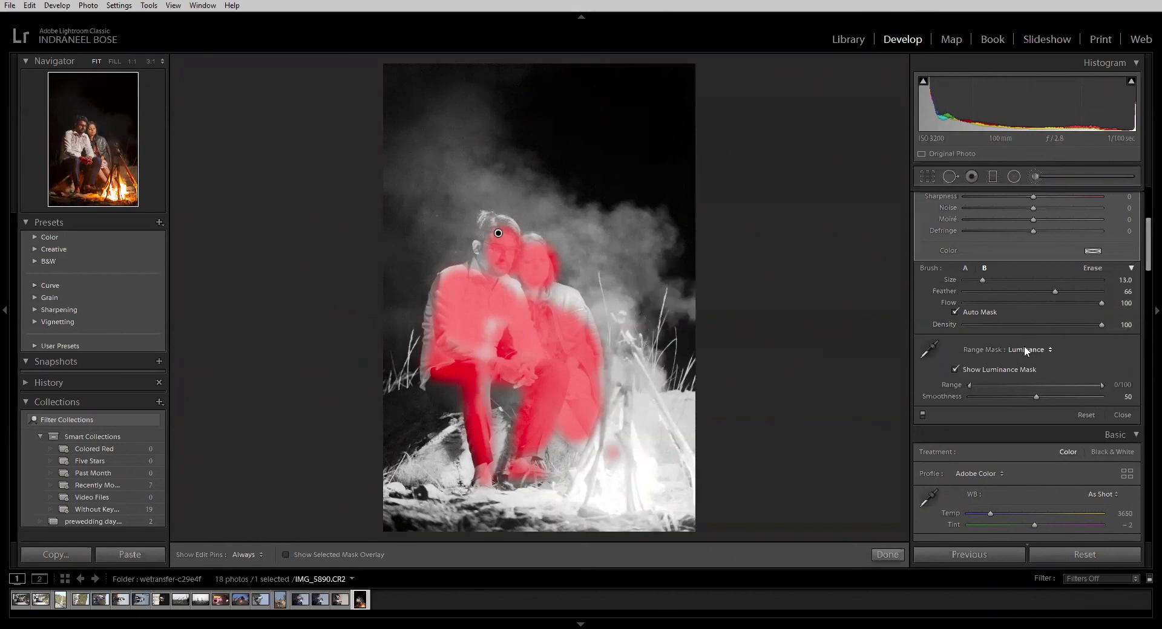
- Paint the mask over the couple with brush B, and erase spill around their outlines and a patch by the man's ear using the size 5.0 eraser
key(h)
mouse_move(490, 346)
mouse_down()
mouse_move(488, 408)
mouse_move(472, 355)
mouse_move(449, 363)
mouse_move(449, 300)
mouse_move(436, 377)
mouse_move(455, 292)
mouse_move(481, 281)
mouse_move(497, 239)
mouse_move(530, 250)
mouse_move(544, 296)
mouse_move(576, 335)
mouse_move(551, 344)
mouse_move(524, 457)
mouse_move(482, 432)
mouse_move(487, 478)
mouse_move(471, 353)
mouse_move(442, 338)
mouse_move(448, 291)
mouse_move(436, 294)
mouse_move(505, 262)
mouse_move(488, 233)
mouse_move(510, 237)
mouse_move(540, 274)
mouse_move(530, 246)
mouse_move(526, 295)
mouse_move(516, 254)
mouse_move(457, 272)
mouse_move(431, 355)
mouse_move(481, 439)
mouse_move(520, 460)
mouse_up()
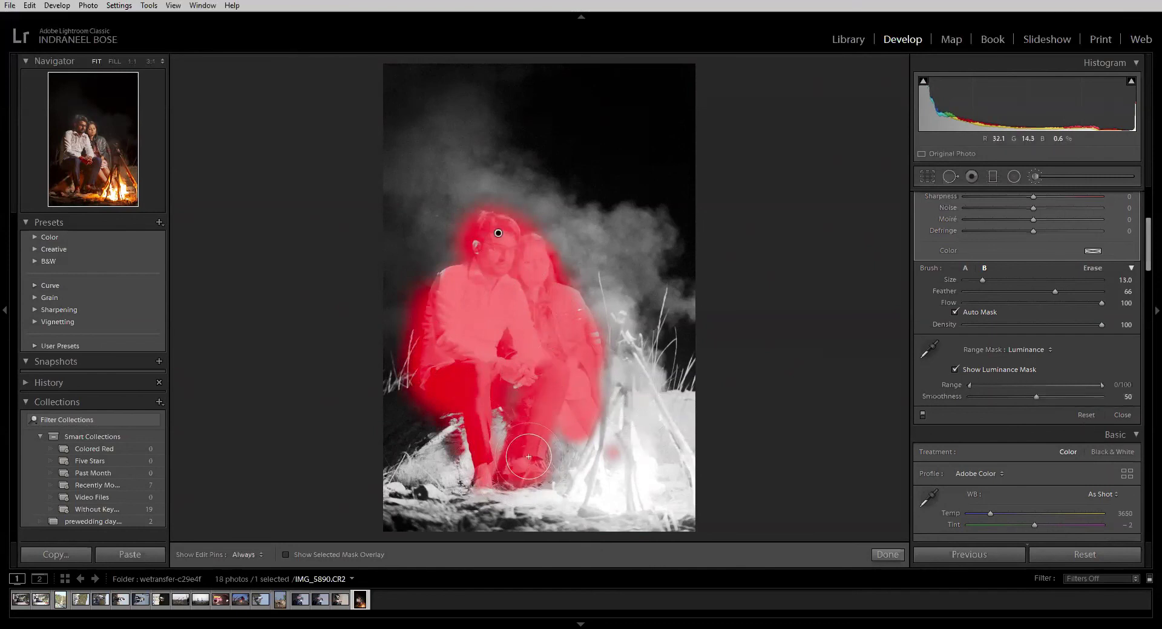
click(1091, 268)
key(h)
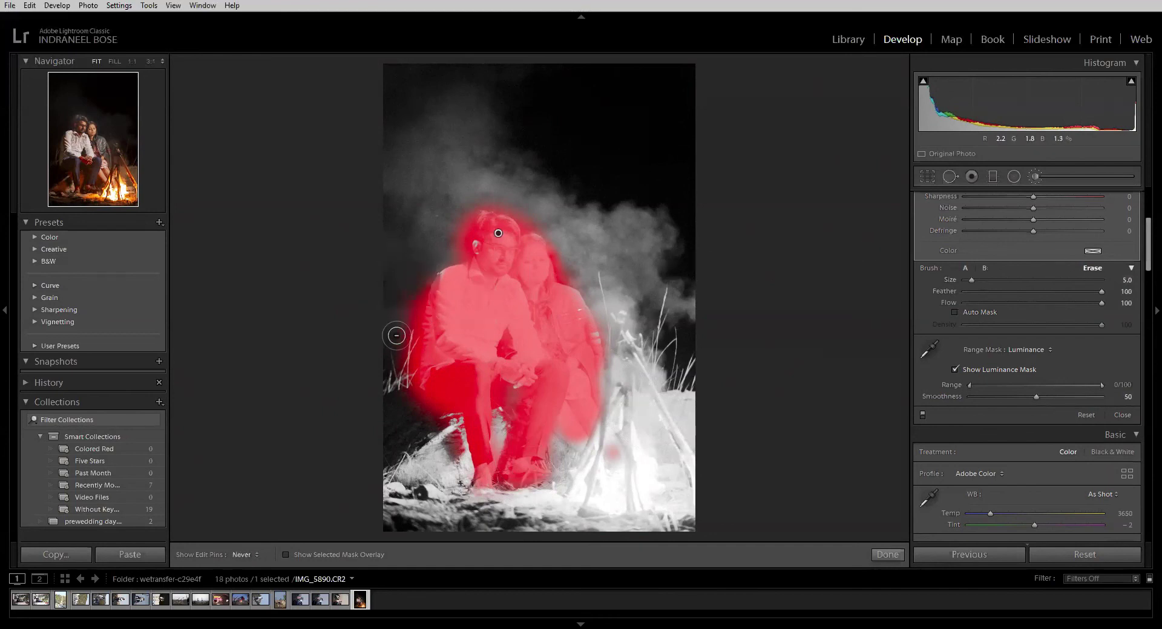
mouse_move(419, 279)
mouse_down()
mouse_move(391, 391)
mouse_move(439, 426)
mouse_up()
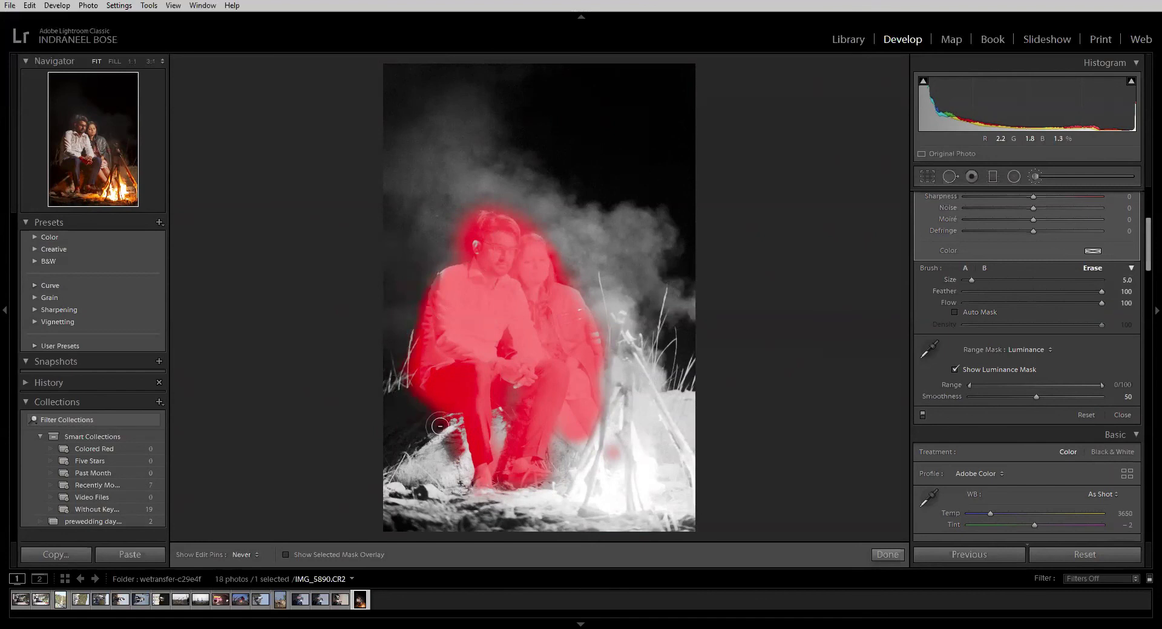
key(h)
key(h)
drag(560, 454, 612, 398)
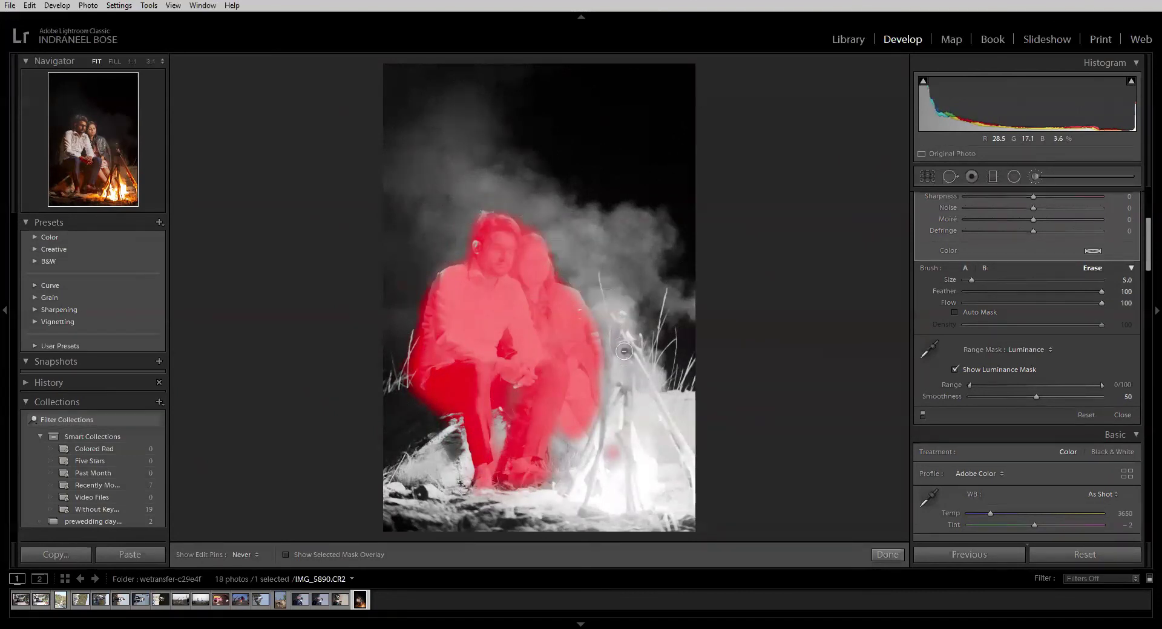
key(h)
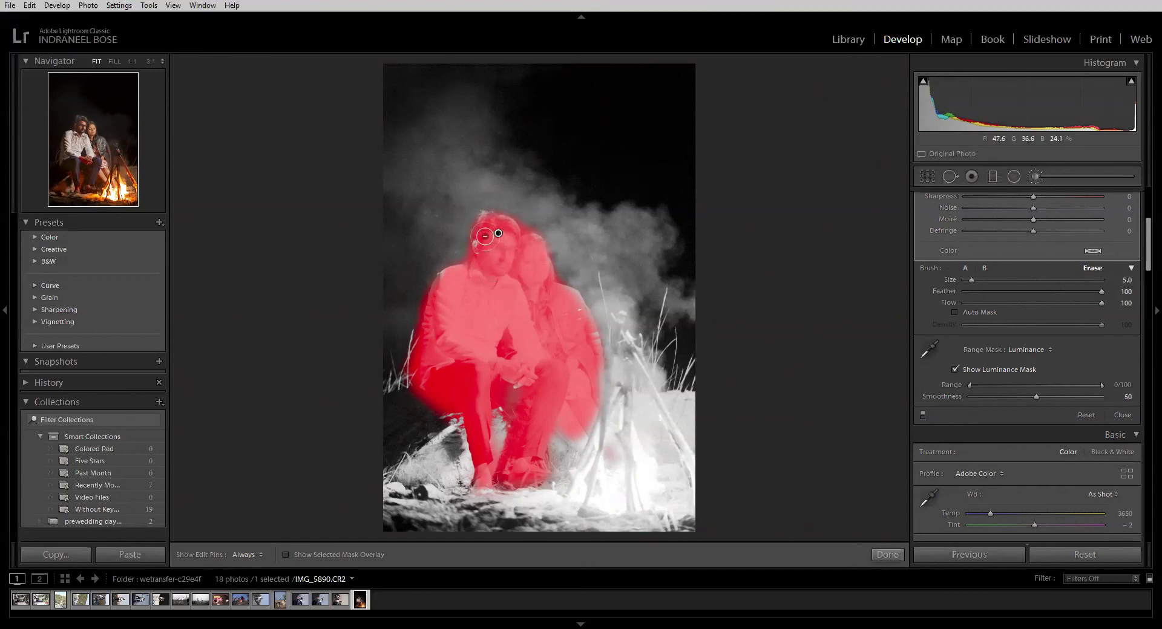
mouse_move(464, 231)
mouse_down()
mouse_move(479, 257)
mouse_move(477, 246)
mouse_up()
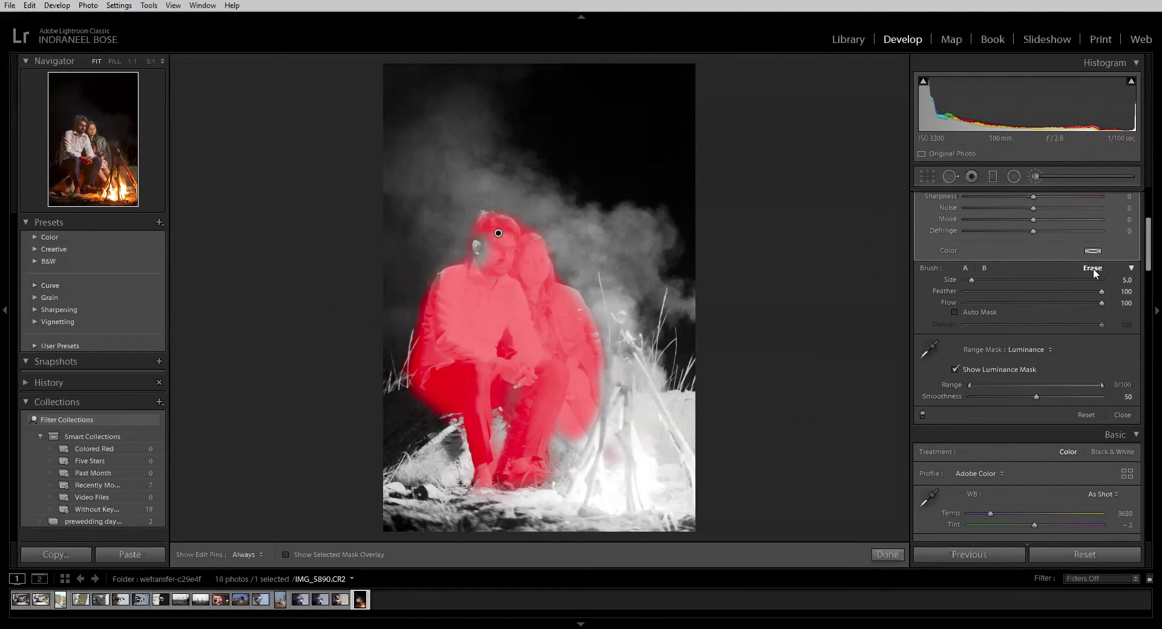
- Turn the brush mask's Range Mask off and set it back to Luminance, keeping the full brush options expanded
click(1131, 268)
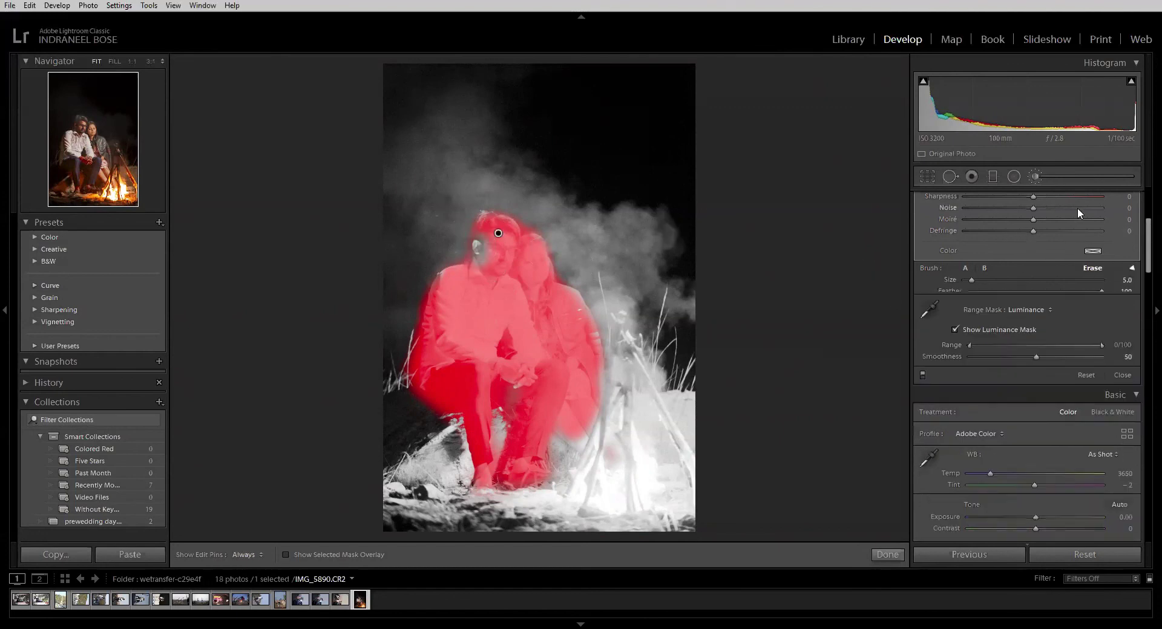
scroll(1012, 343, up, 5)
scroll(996, 327, down, 3)
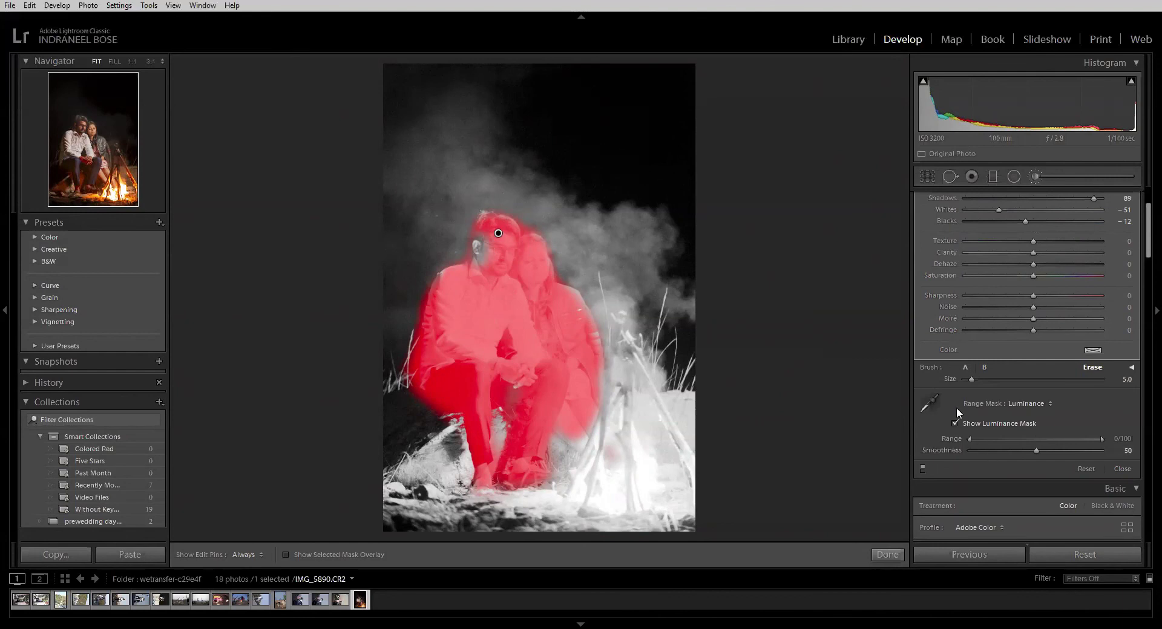
click(1031, 407)
click(993, 415)
click(1021, 404)
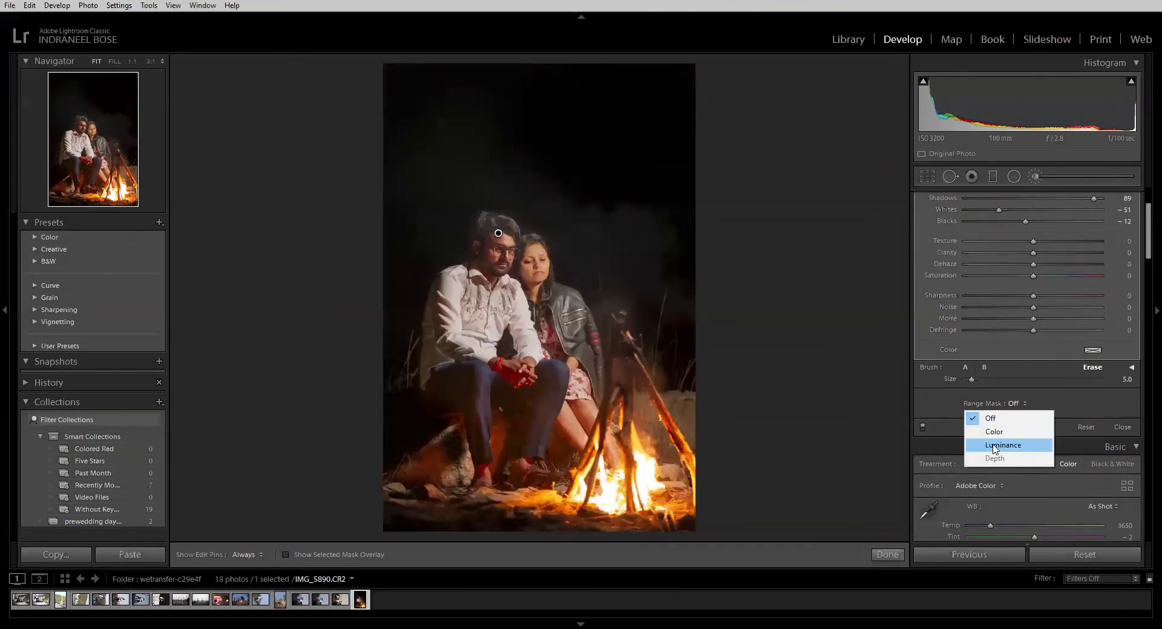
click(994, 446)
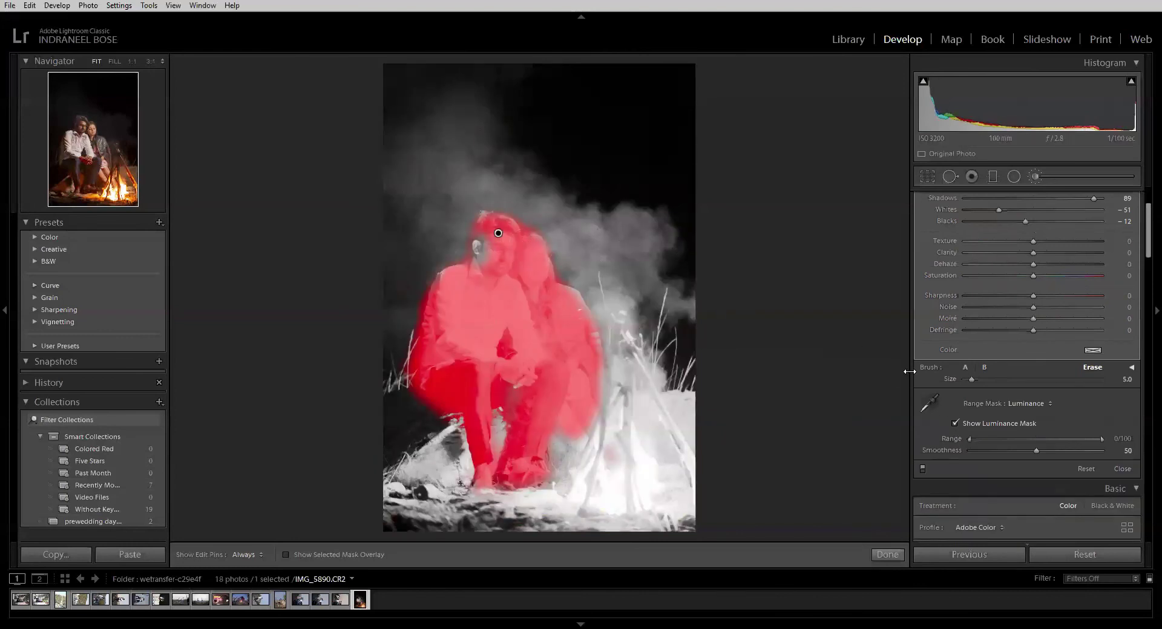
click(1132, 369)
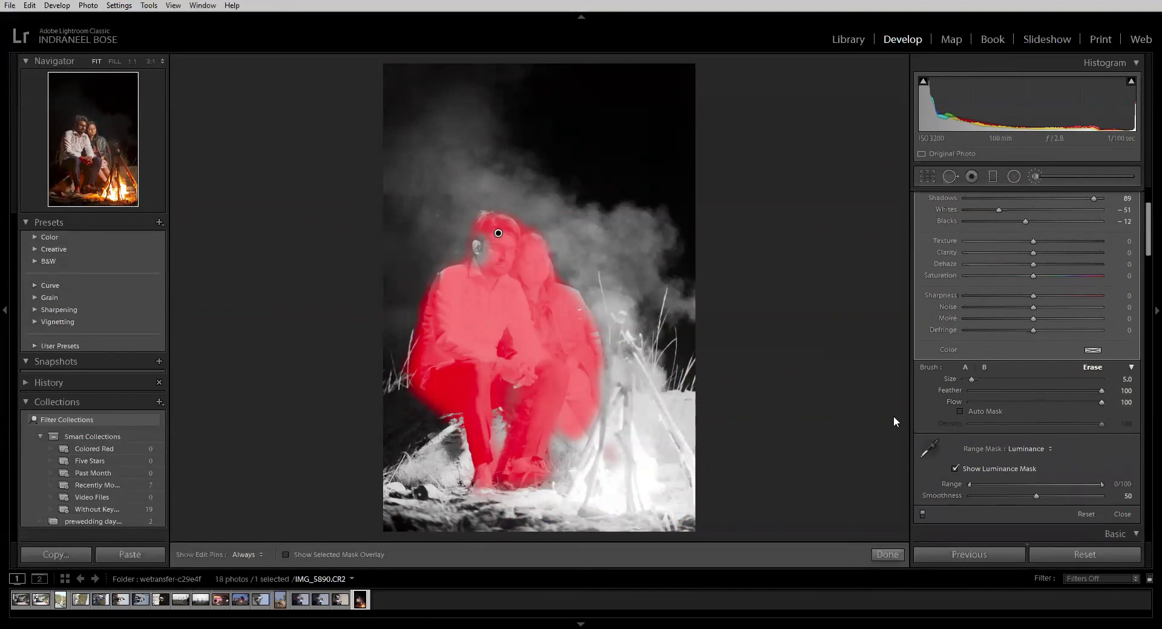
- Repaint the mask around the man's ear and cheek and along the woman's side with brush A at size 10.0
click(966, 367)
key(h)
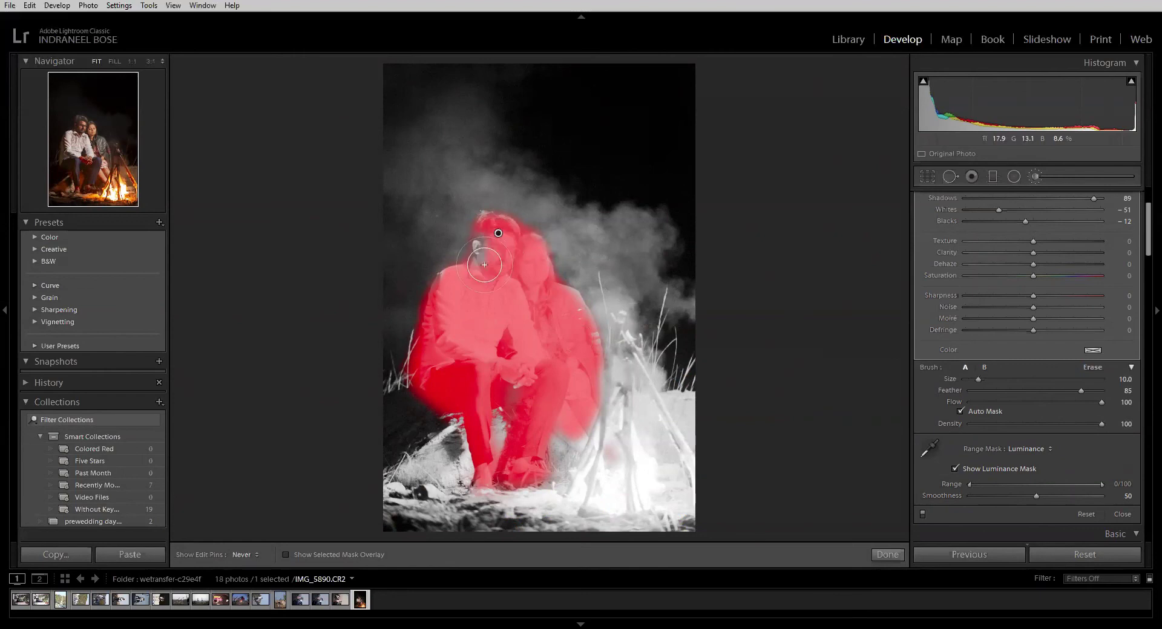
key(h)
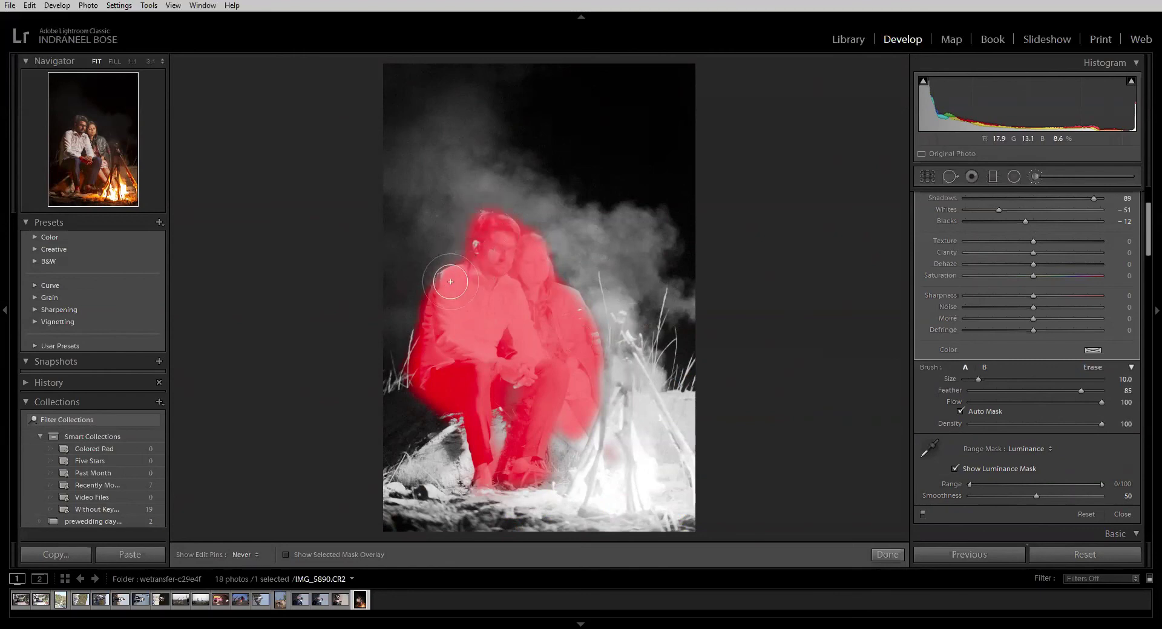
mouse_move(558, 297)
mouse_down()
mouse_move(578, 330)
mouse_move(576, 390)
mouse_move(547, 394)
mouse_move(530, 423)
mouse_move(559, 405)
mouse_move(617, 454)
mouse_up()
key(h)
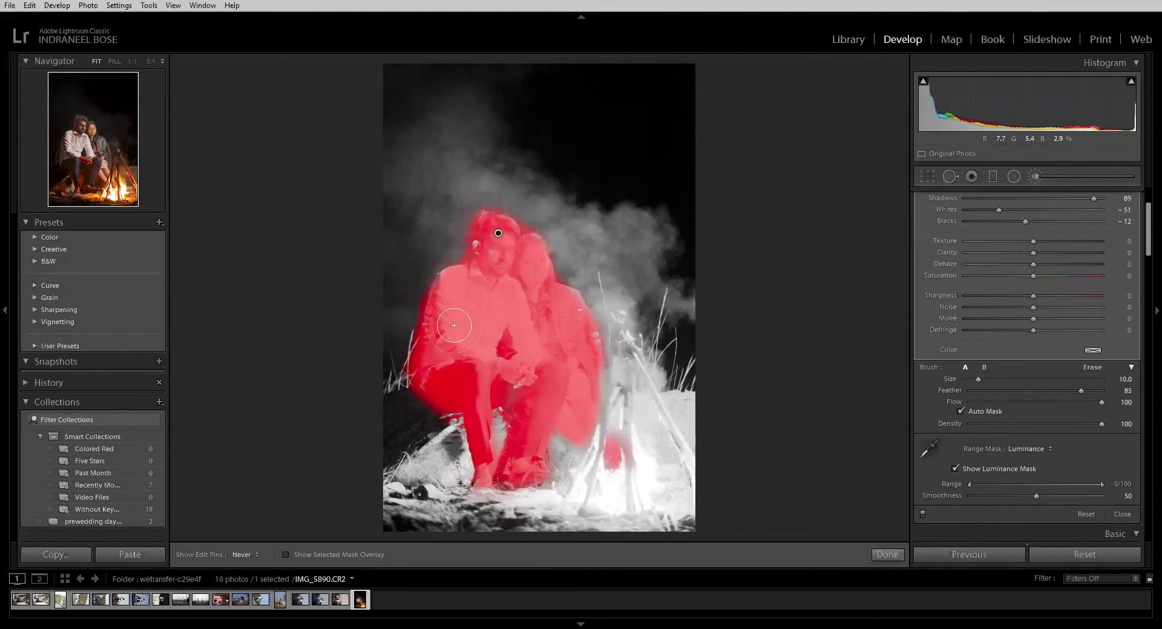
- Touch up the mask at the man's shoulder and erase the spill along his back and legs
drag(449, 293, 449, 278)
key(h)
mouse_move(425, 285)
mouse_down()
mouse_move(398, 362)
mouse_move(405, 385)
mouse_move(509, 437)
mouse_up()
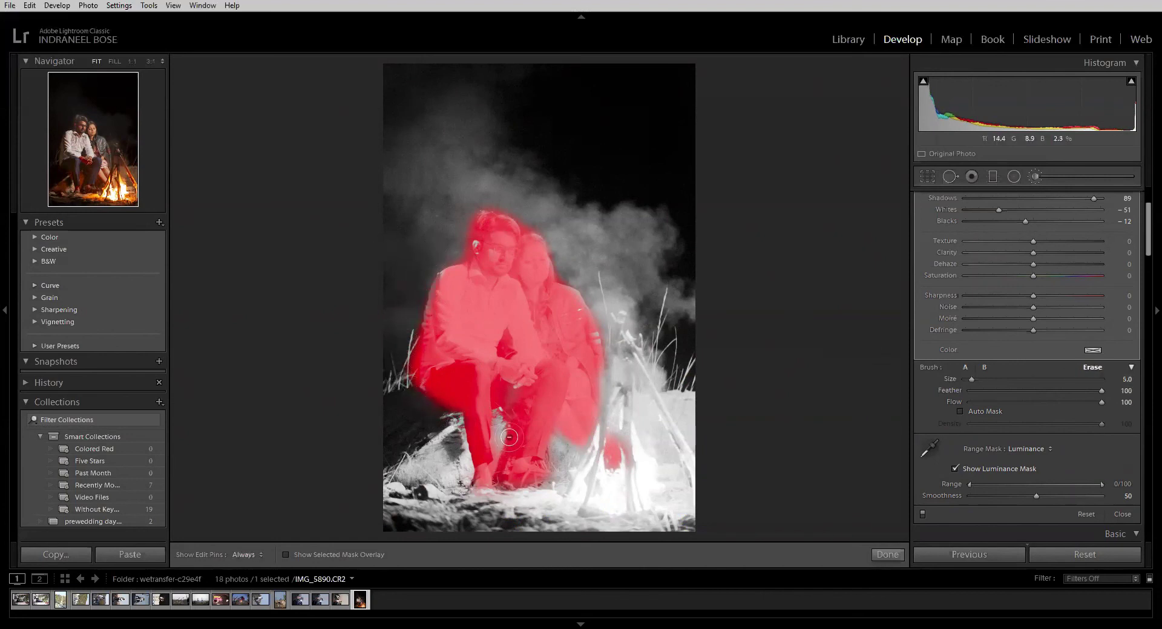
- Paint over the man's ear with brush A, reduce the brush to size 5.0, and toggle the edit pin's visibility
click(964, 368)
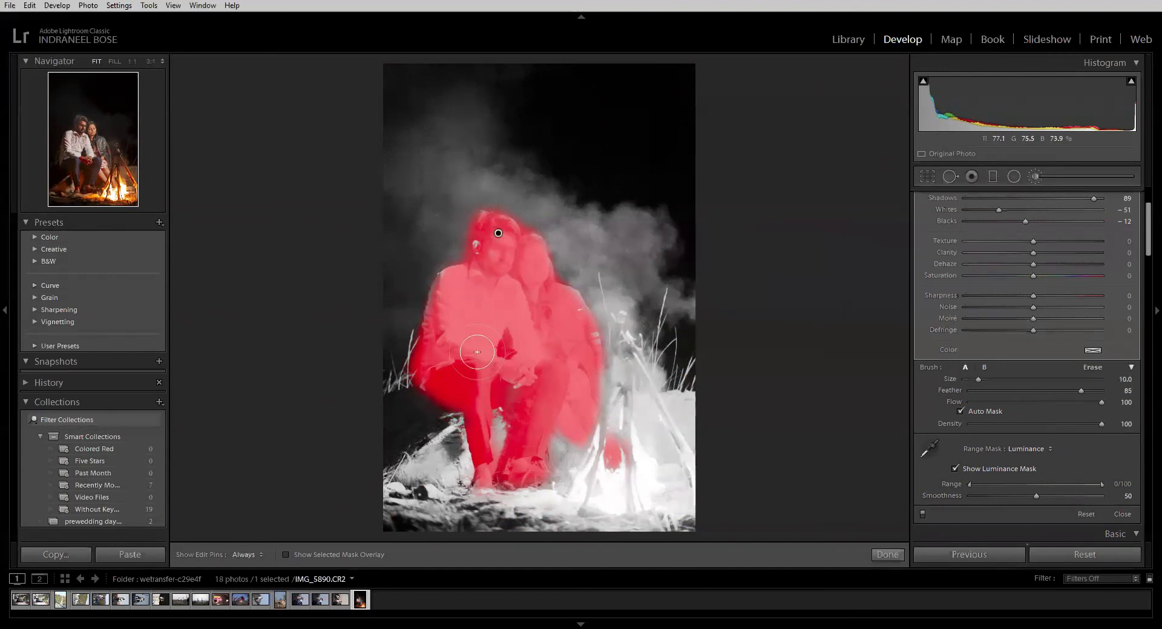
drag(475, 242, 477, 254)
key(bracketleft)
key(bracketleft)
key(bracketleft)
key(bracketleft)
key(bracketleft)
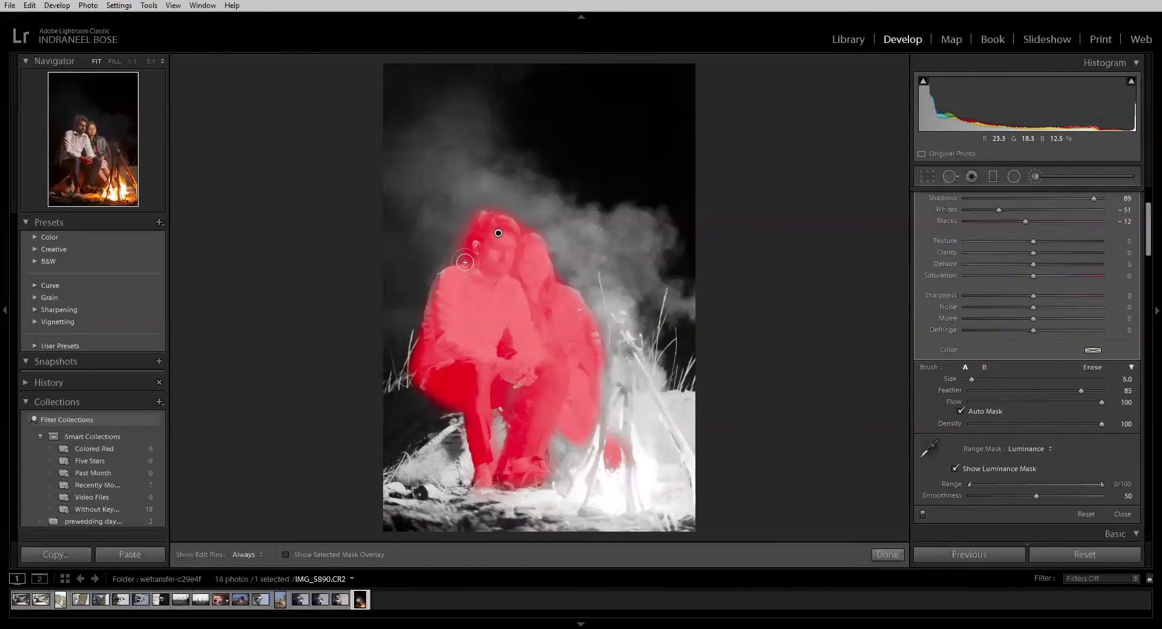
key(h)
key(h)
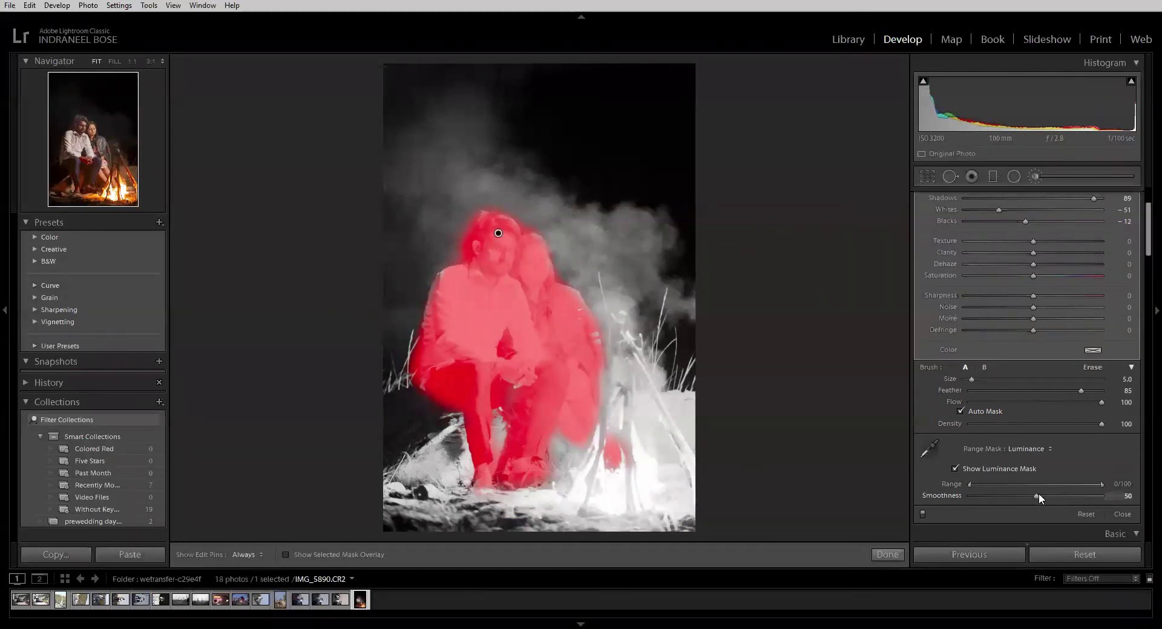
- Try the luminance mask's Smoothness at low values and at 100, and turn the Range Mask off
drag(1094, 500, 941, 514)
drag(1050, 513, 1101, 511)
click(1025, 451)
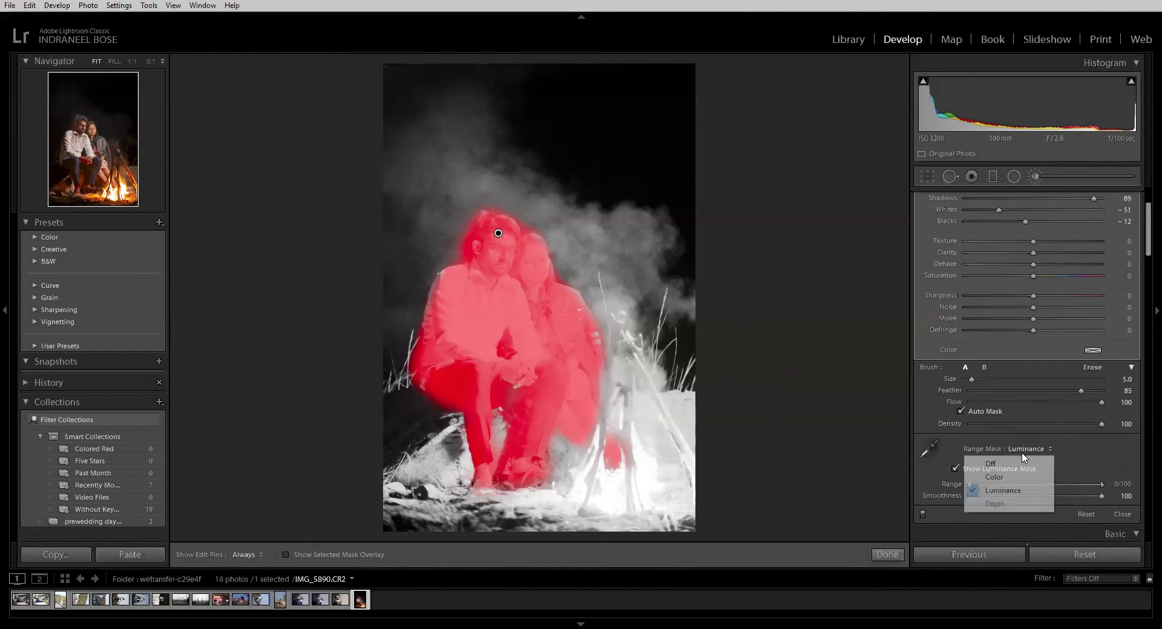
click(1018, 462)
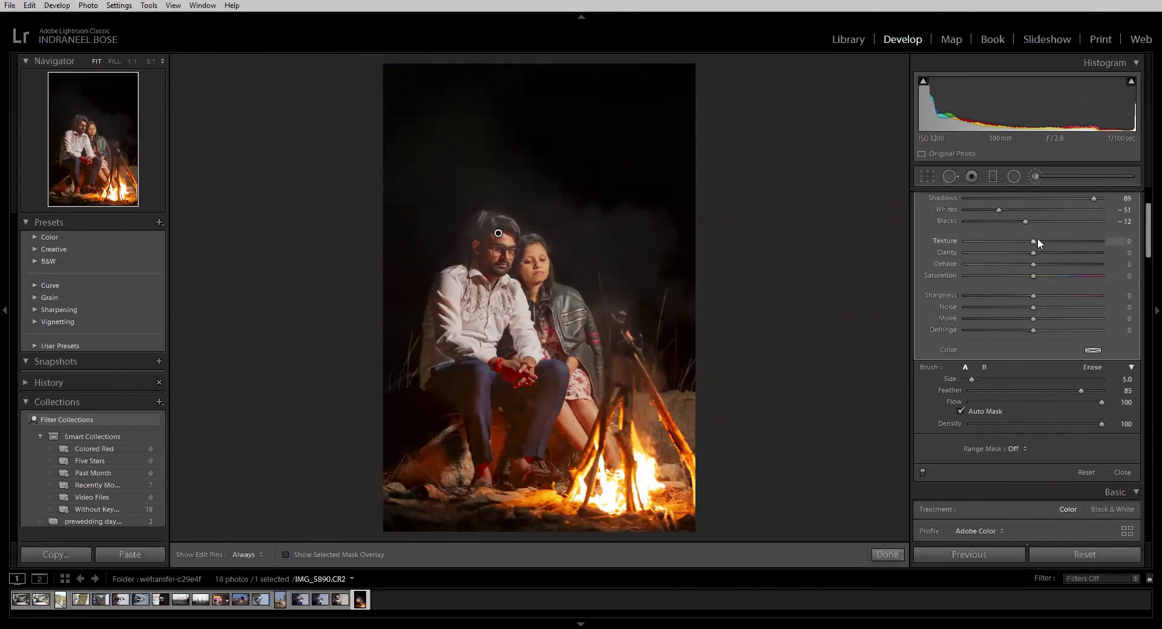
- Set the brush mask's Texture to 77 and its Exposure to 1.43
drag(1038, 239, 992, 254)
scroll(1027, 249, up, 3)
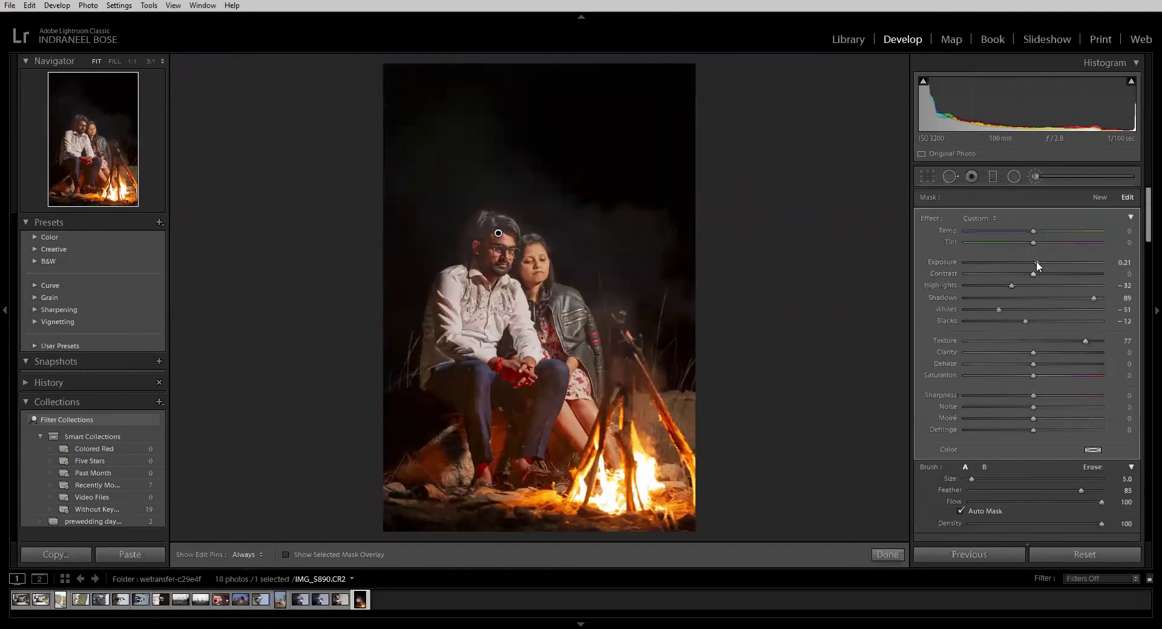
drag(1037, 262, 1058, 260)
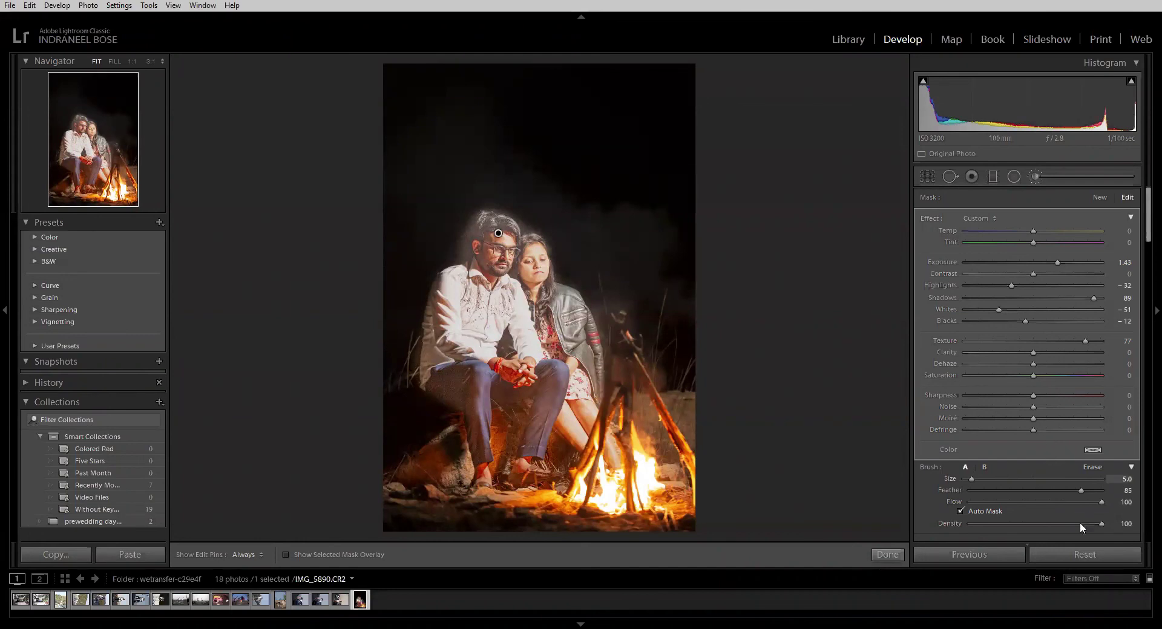
- Reset all adjustments on the photo and close the Adjustment Brush without building a Smart Preview
click(1100, 554)
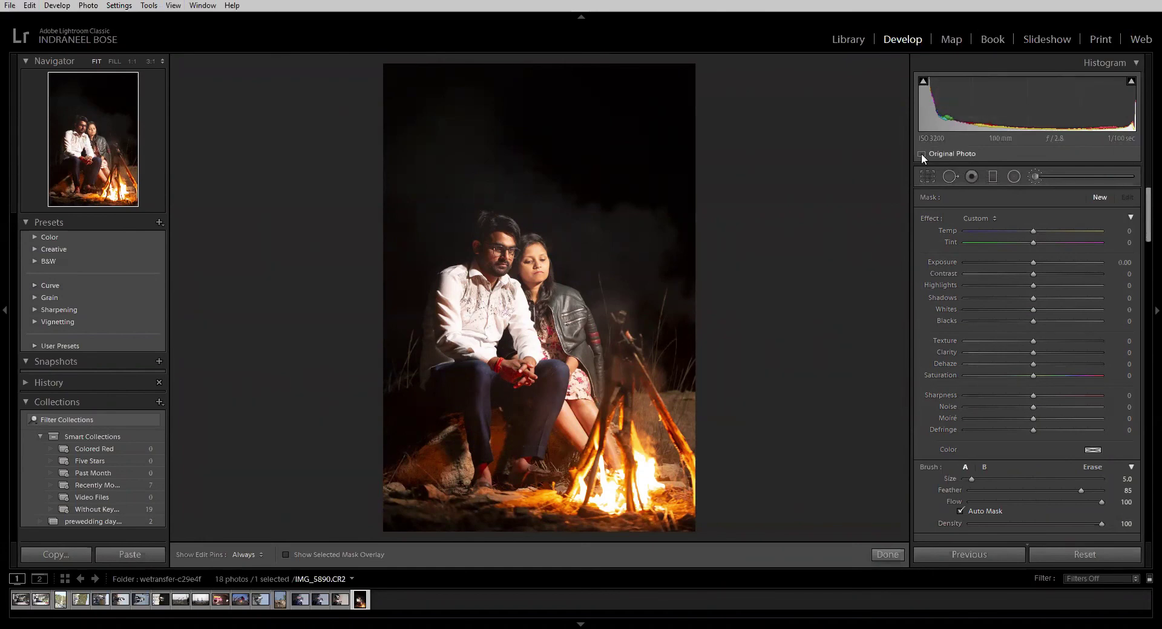
click(921, 154)
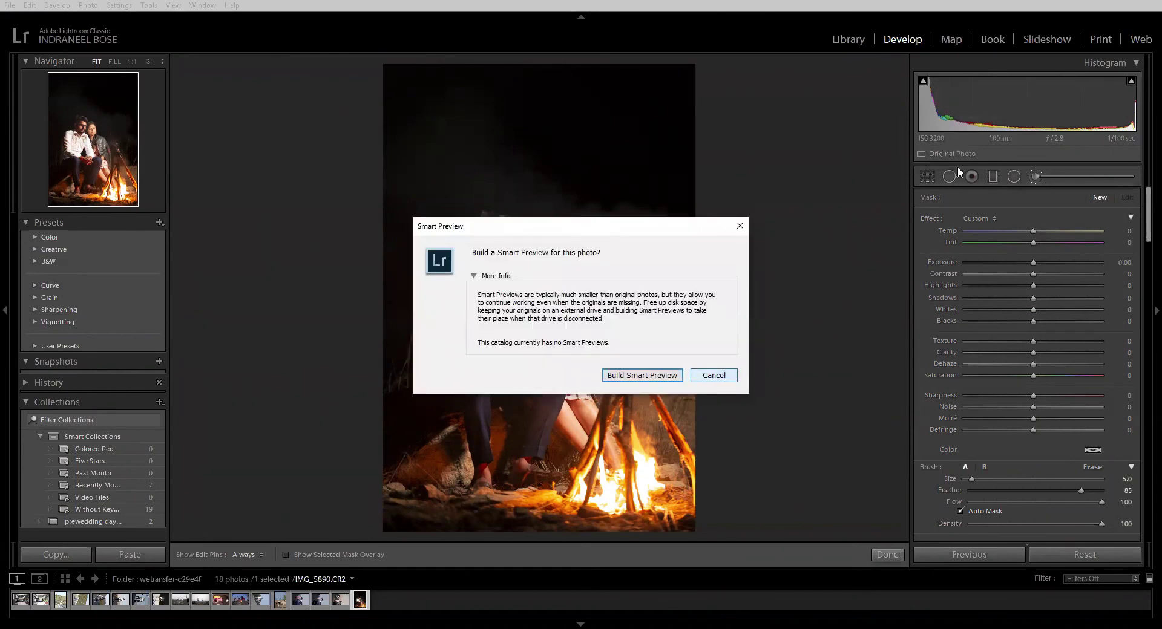
key(Escape)
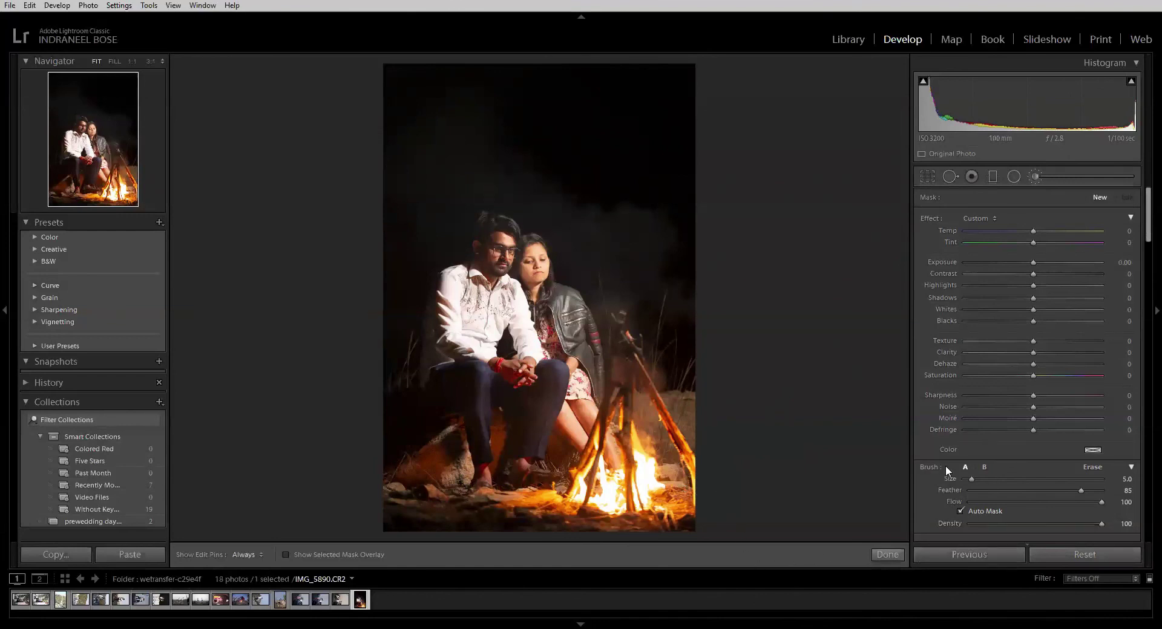
click(886, 555)
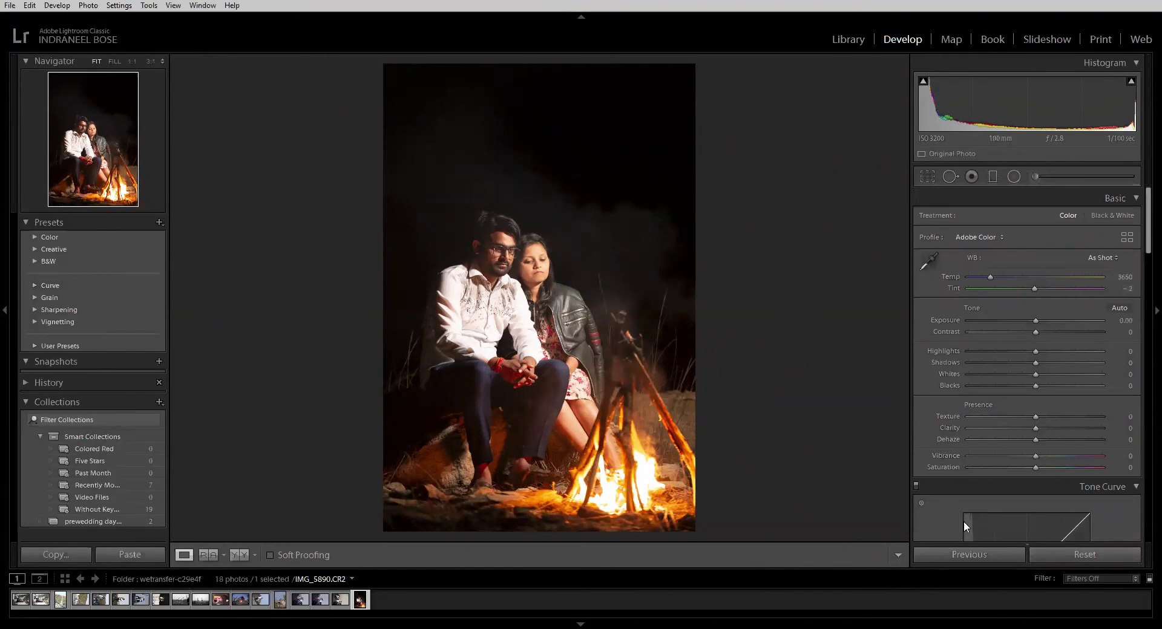
- Look through the available colour profiles without changing the profile, and hide the Module Picker
click(973, 239)
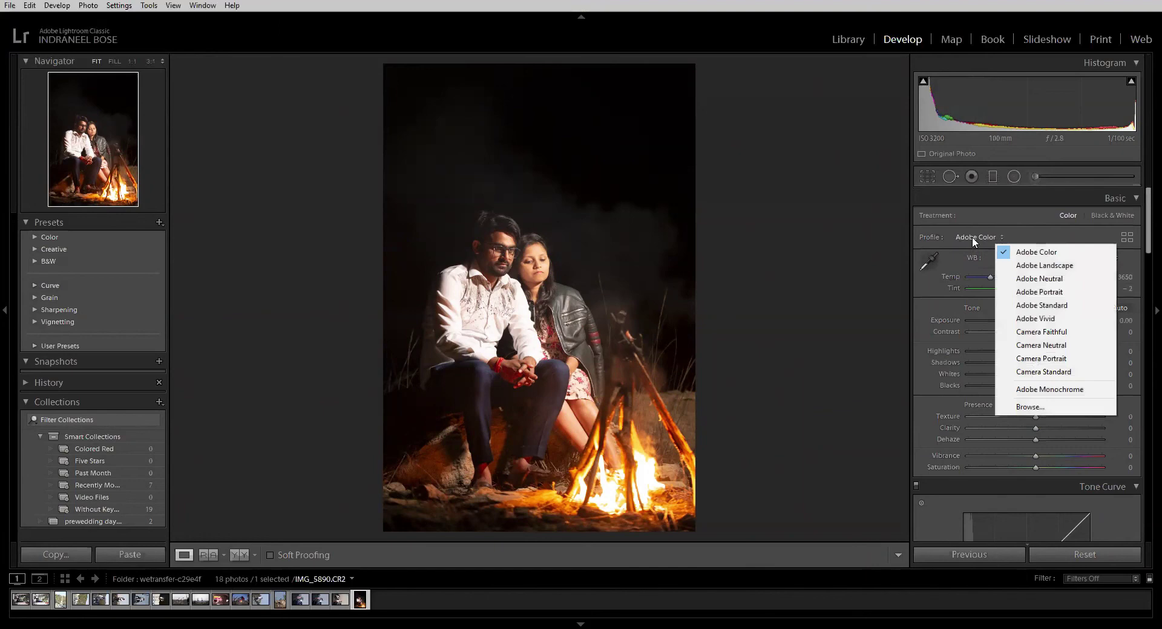
click(622, 22)
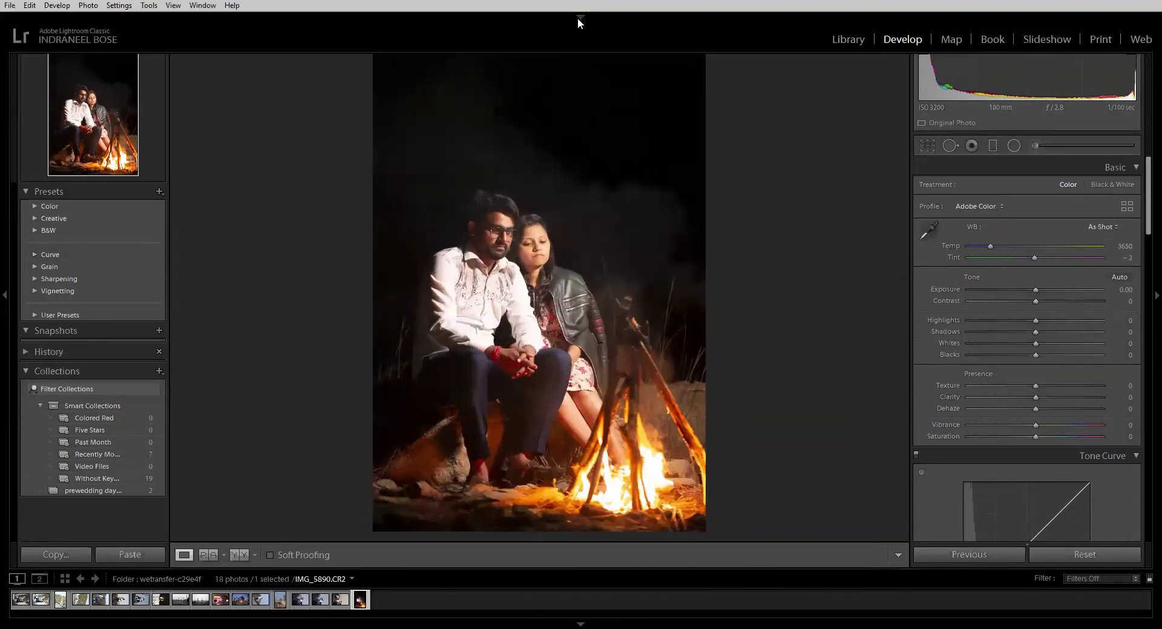
click(579, 18)
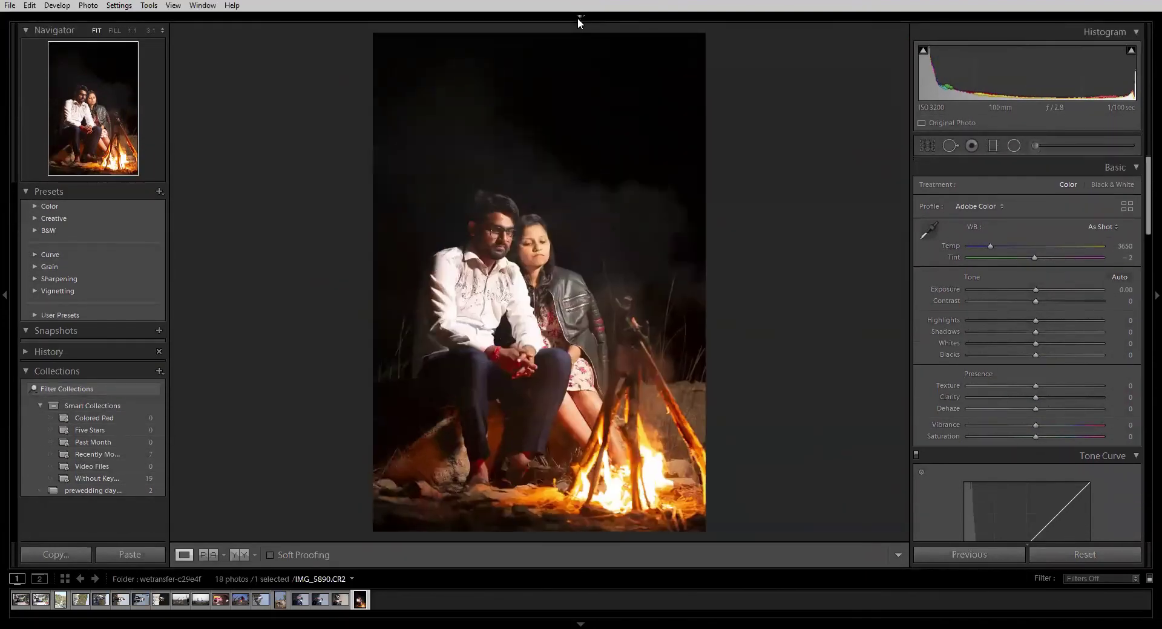